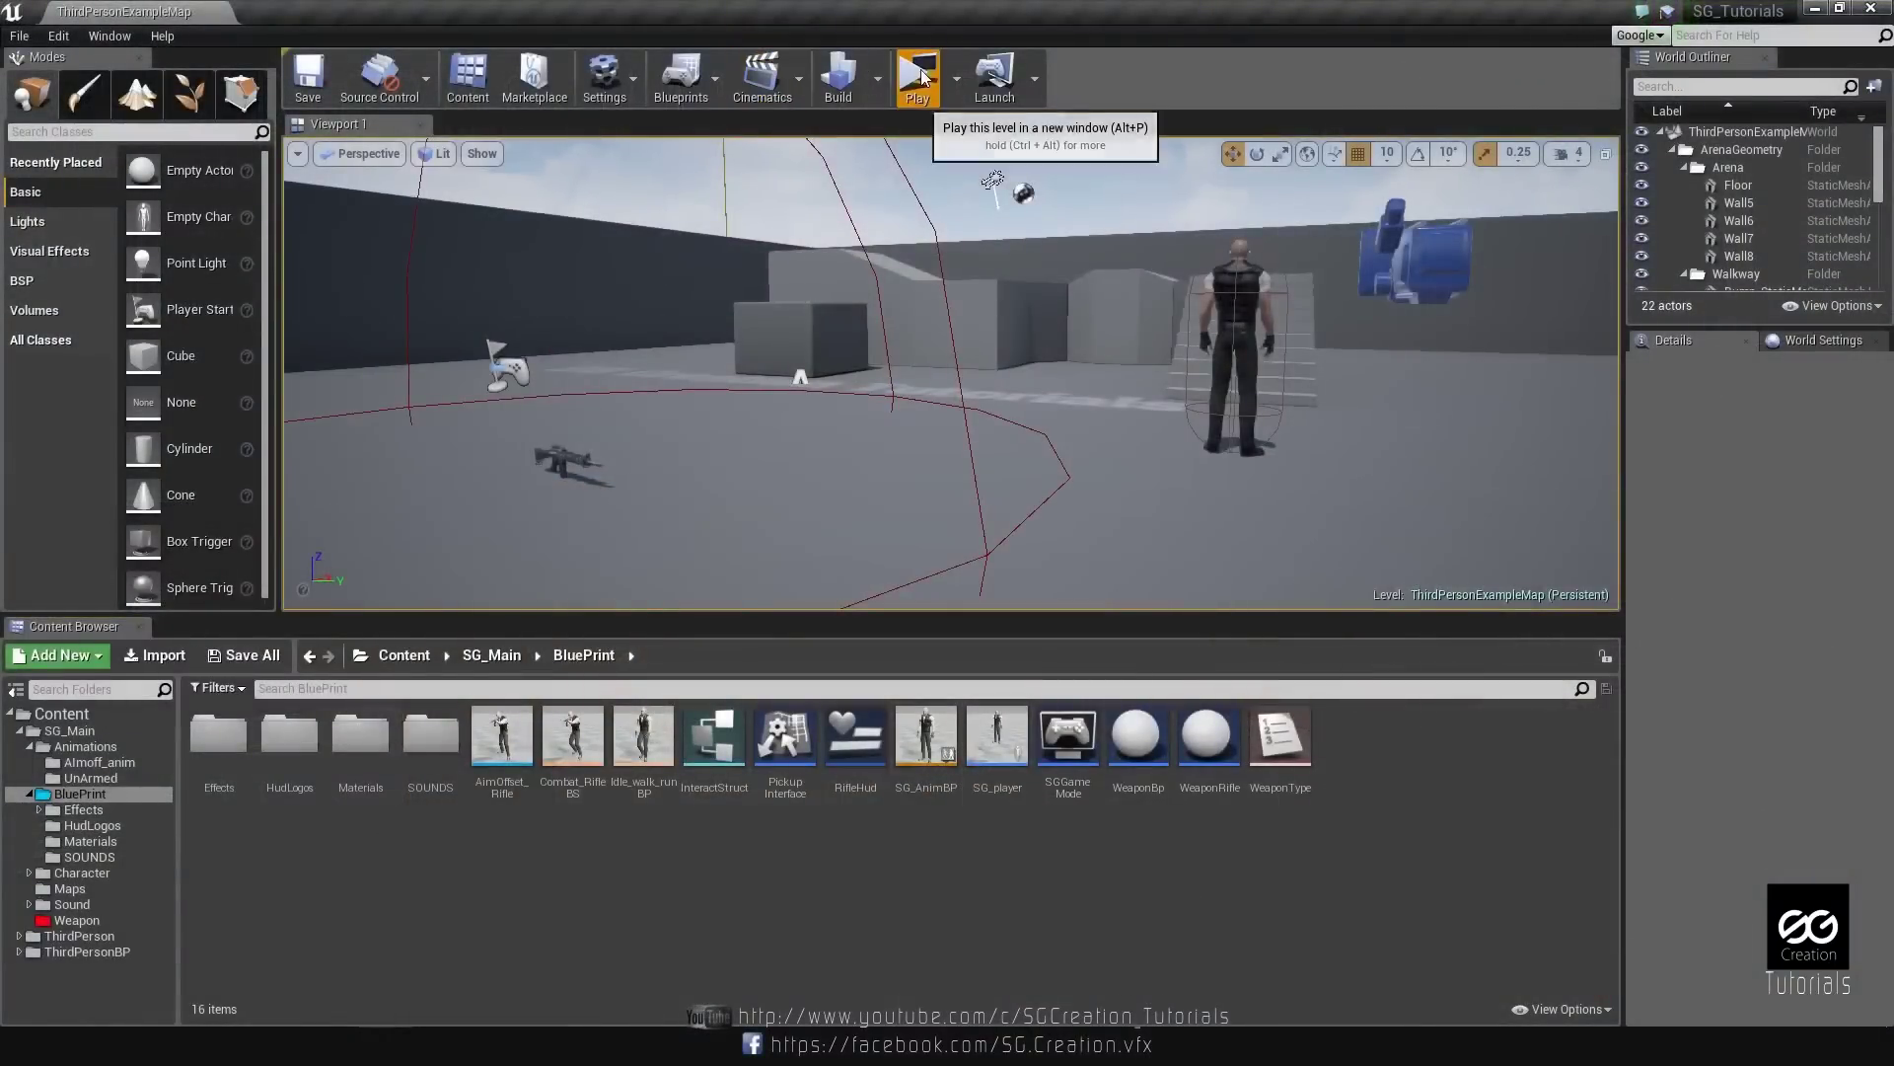
Test-play the level, walking up to the M4 rifle and picking it up, then exit play.
click(922, 79)
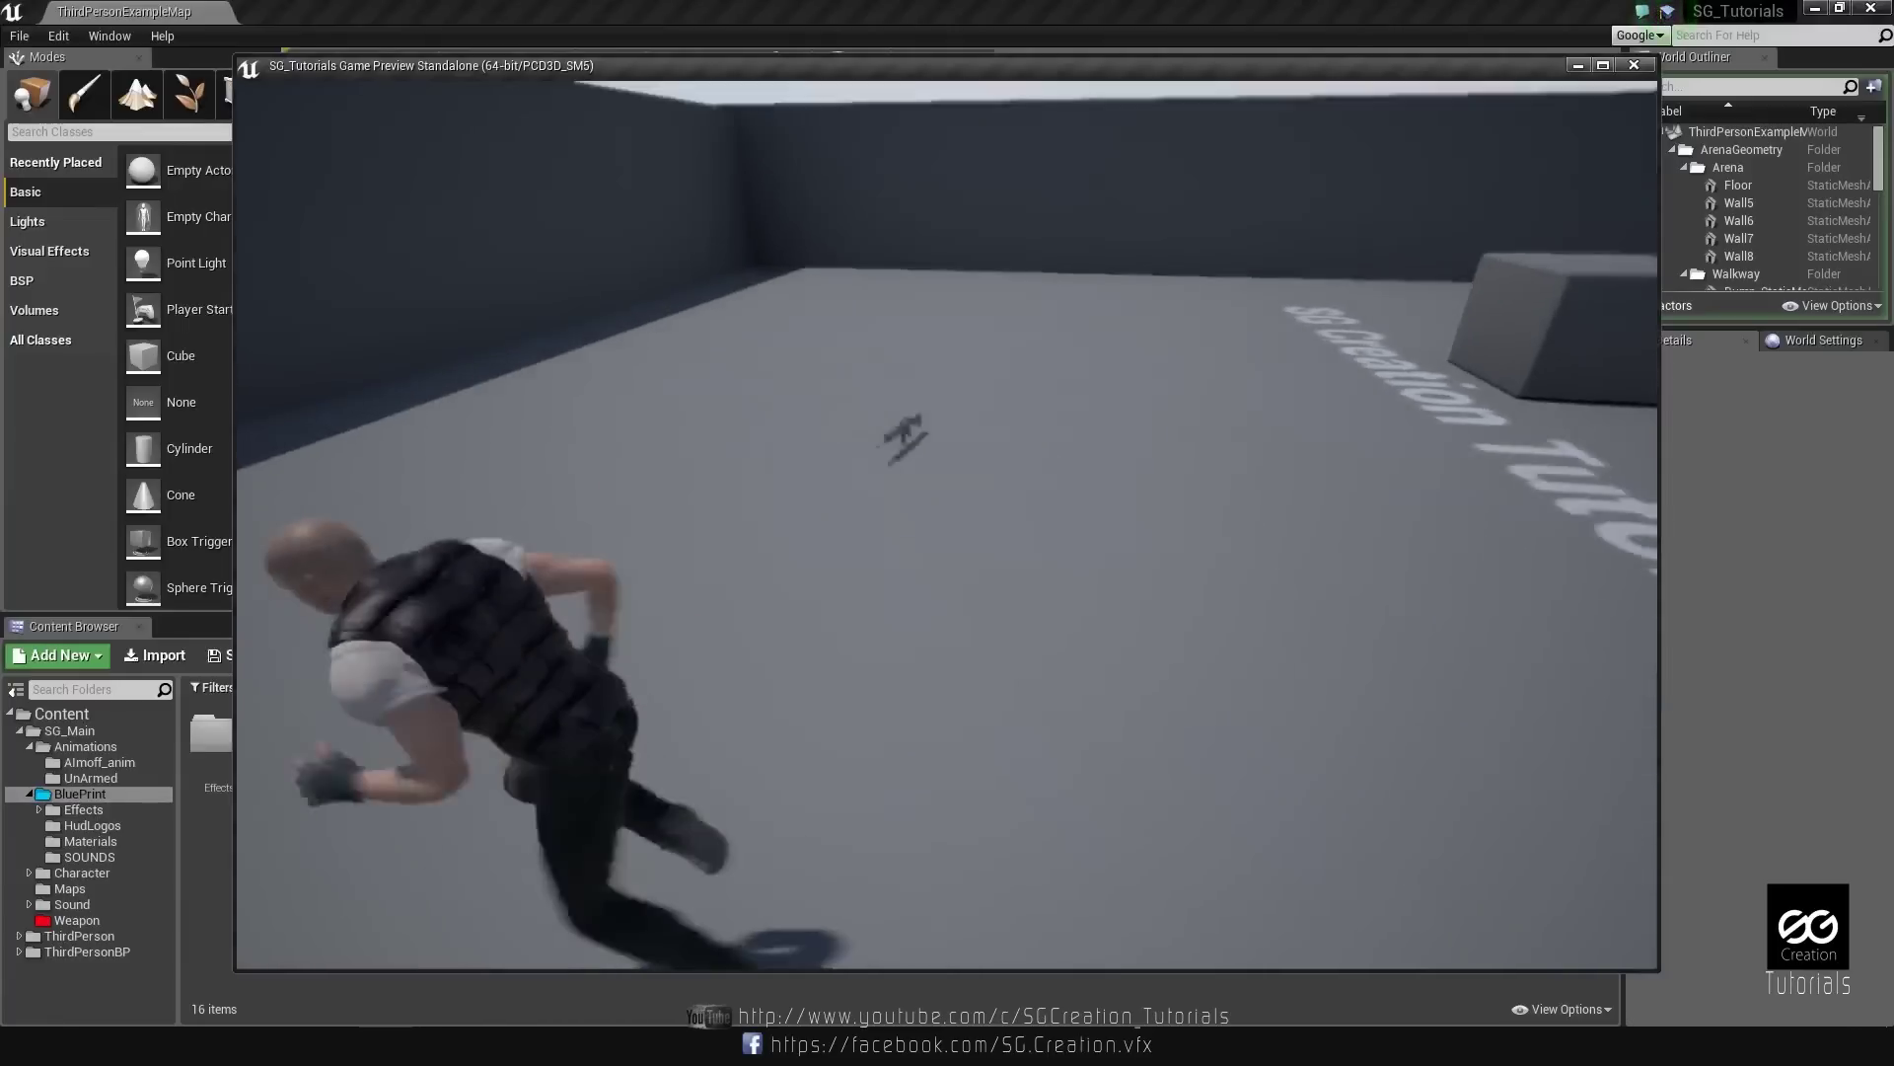
key(w)
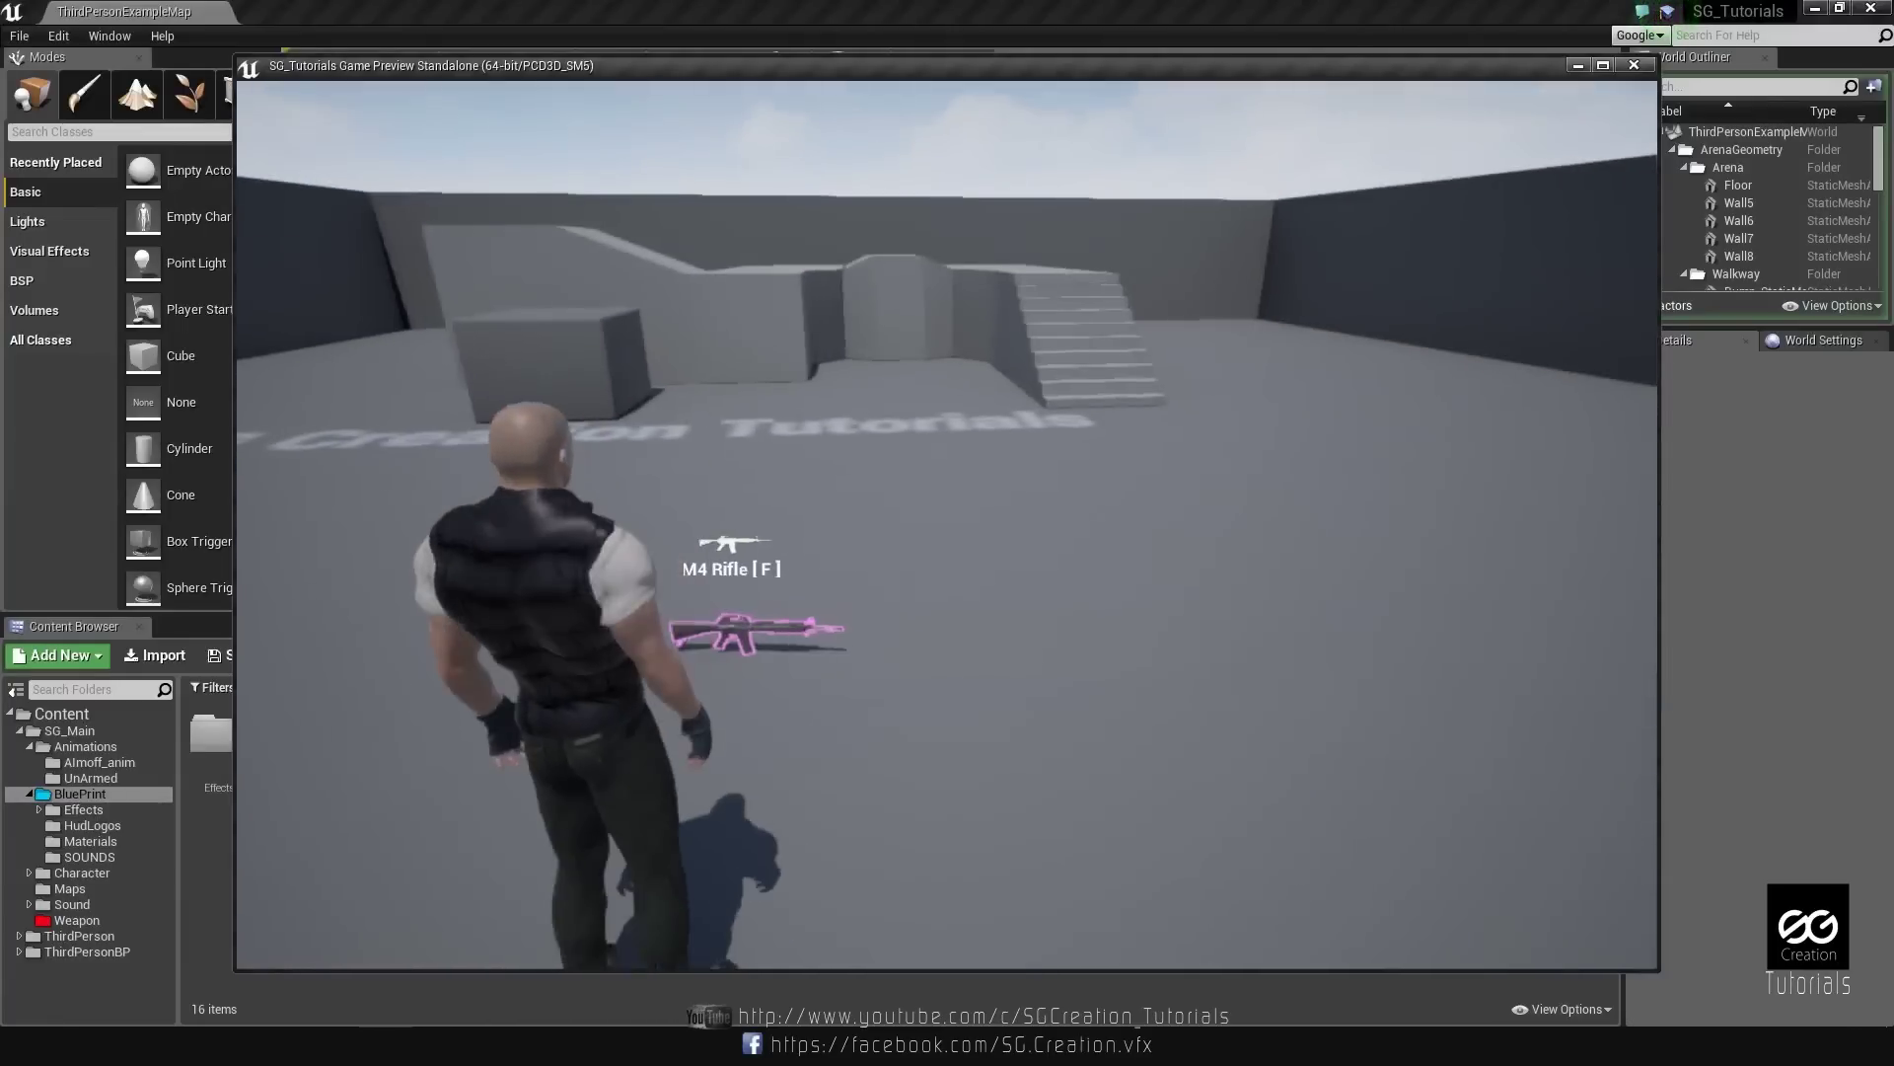
key(f)
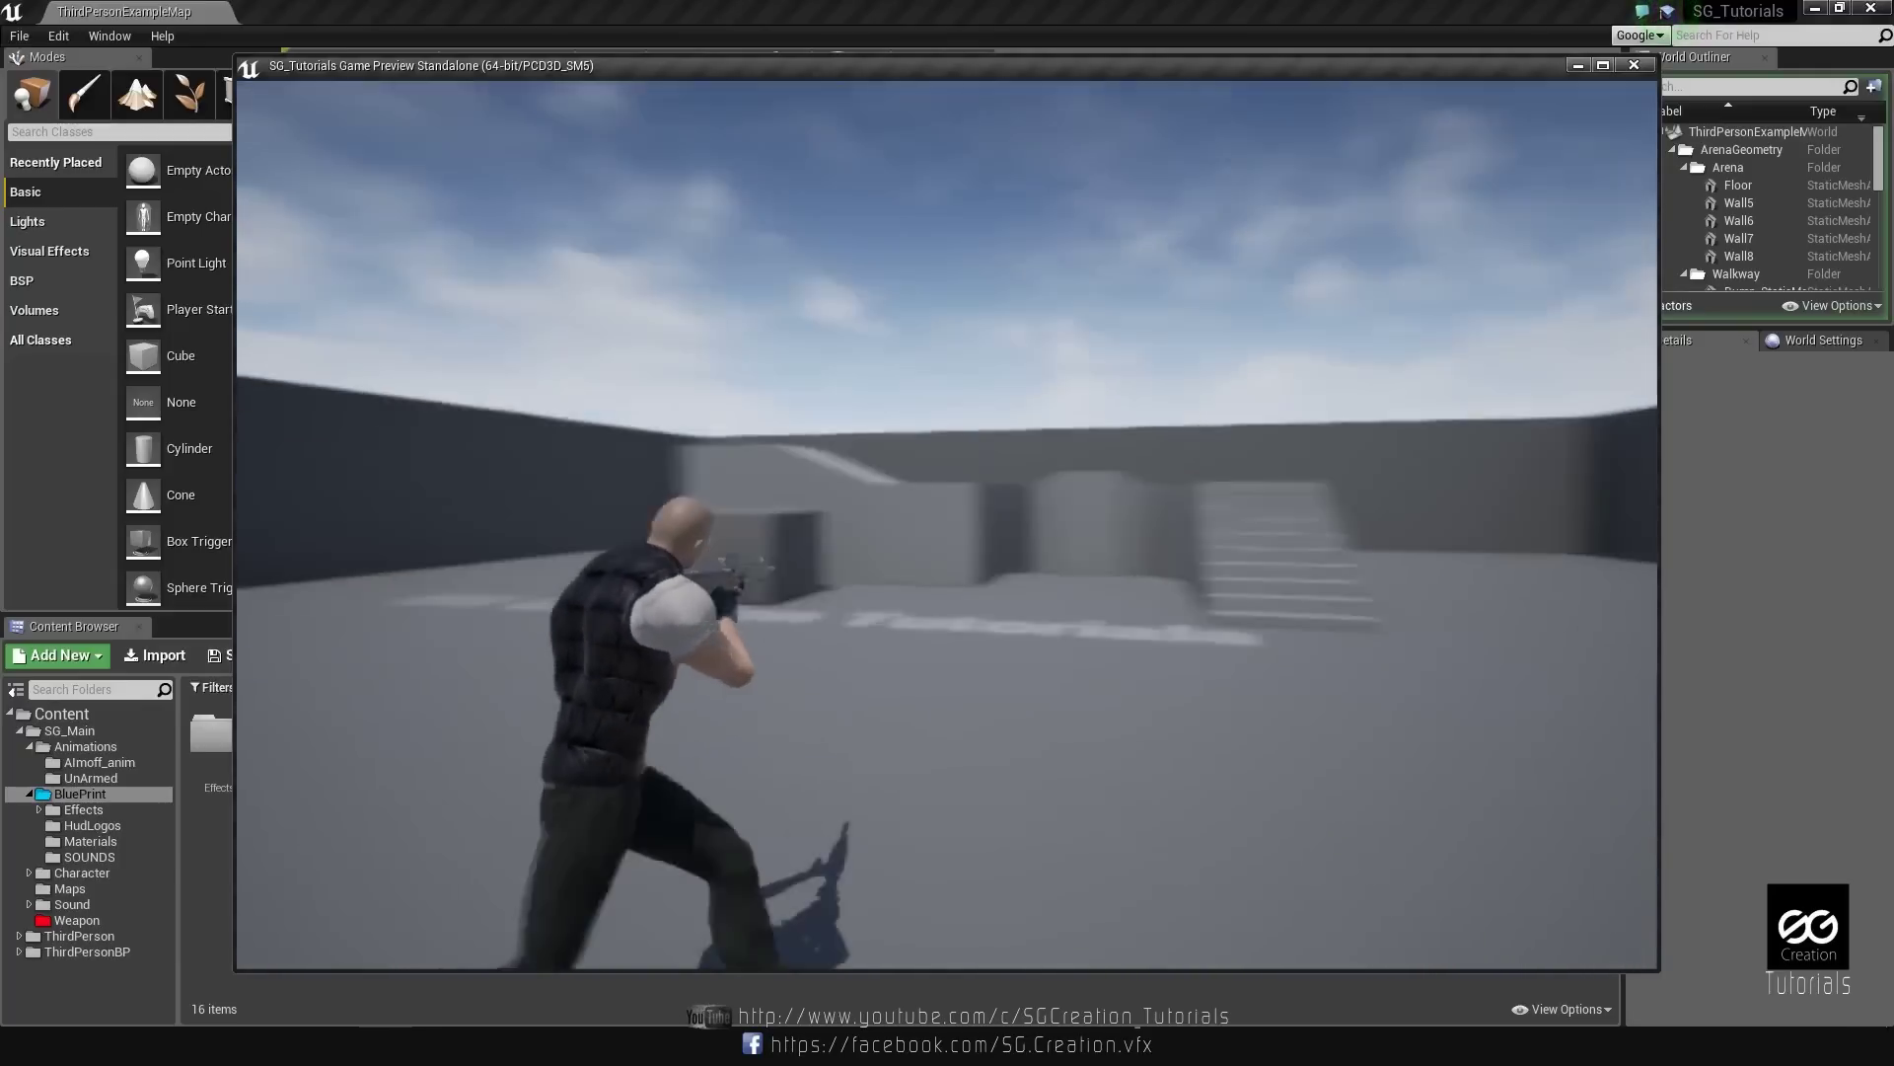
key(Escape)
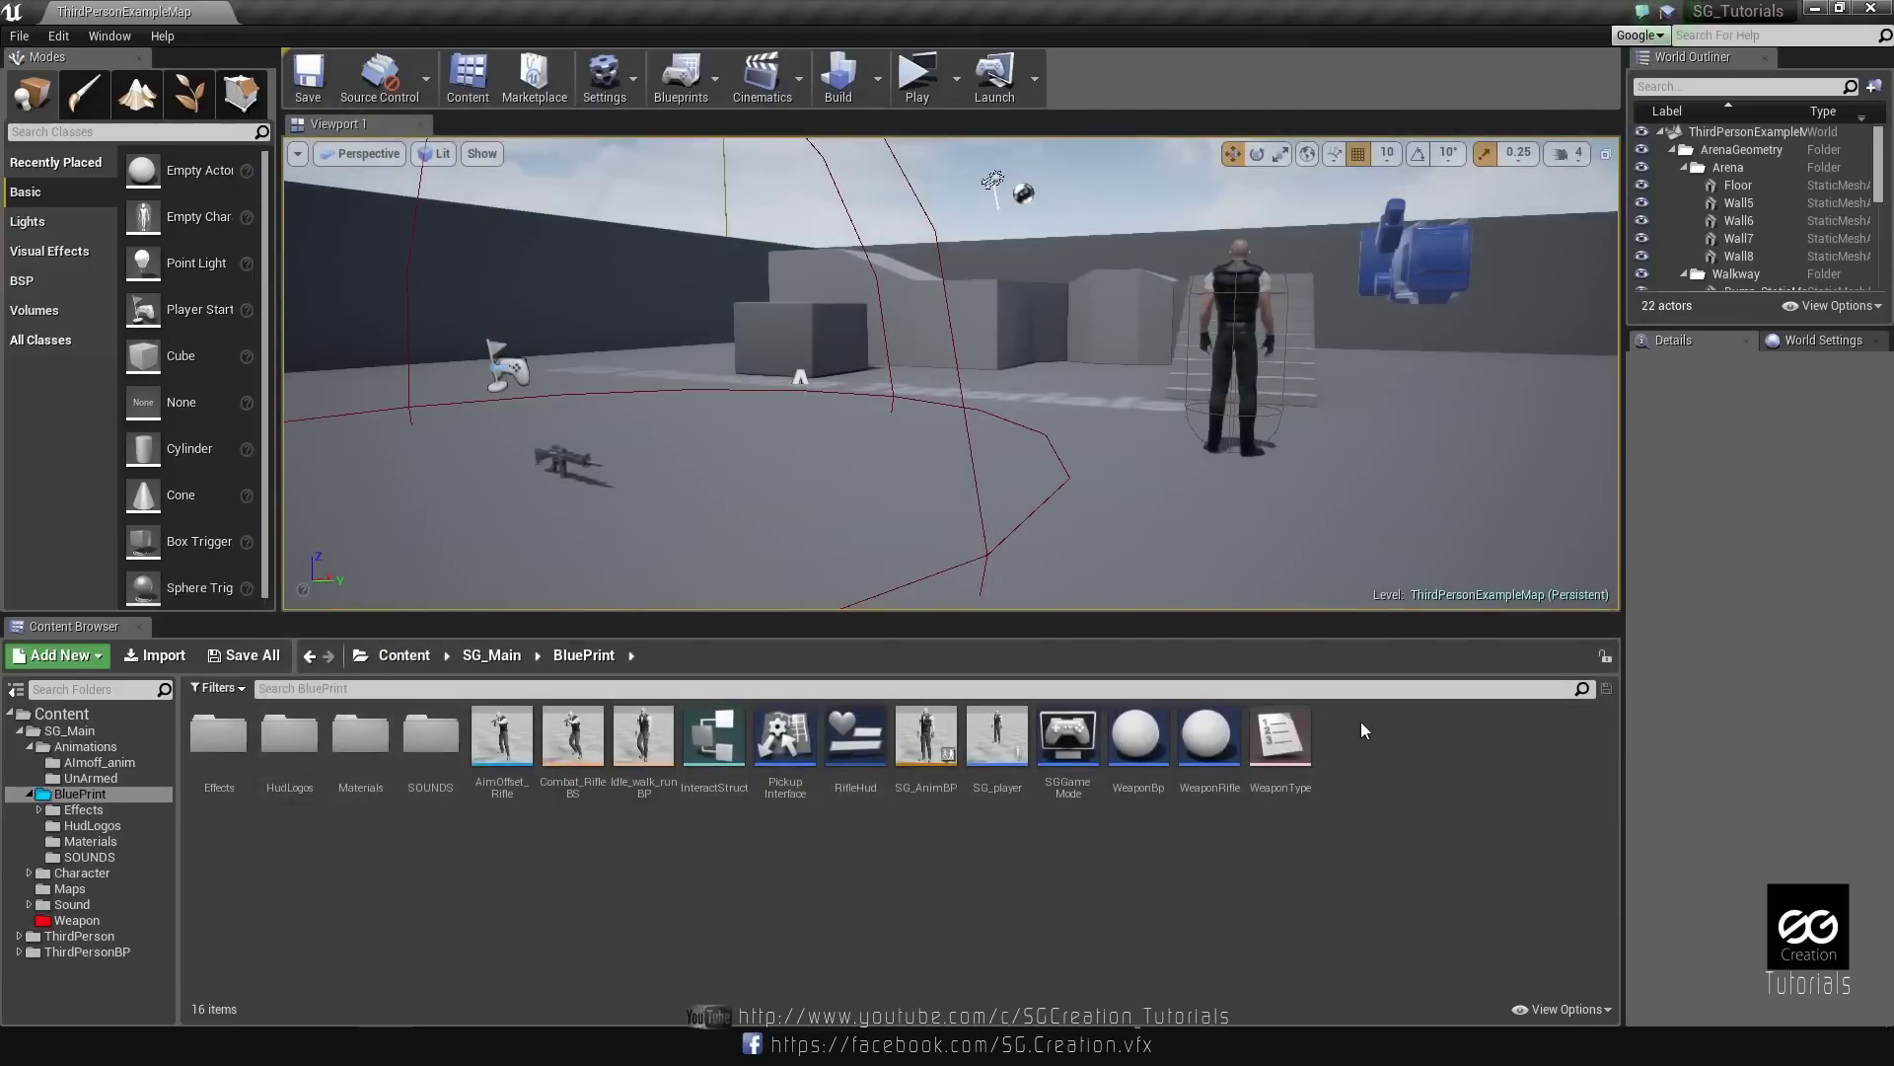
Create a Widget Blueprint named CrosshairSG and open it in the widget designer.
right_click(1359, 720)
mouse_move(1418, 969)
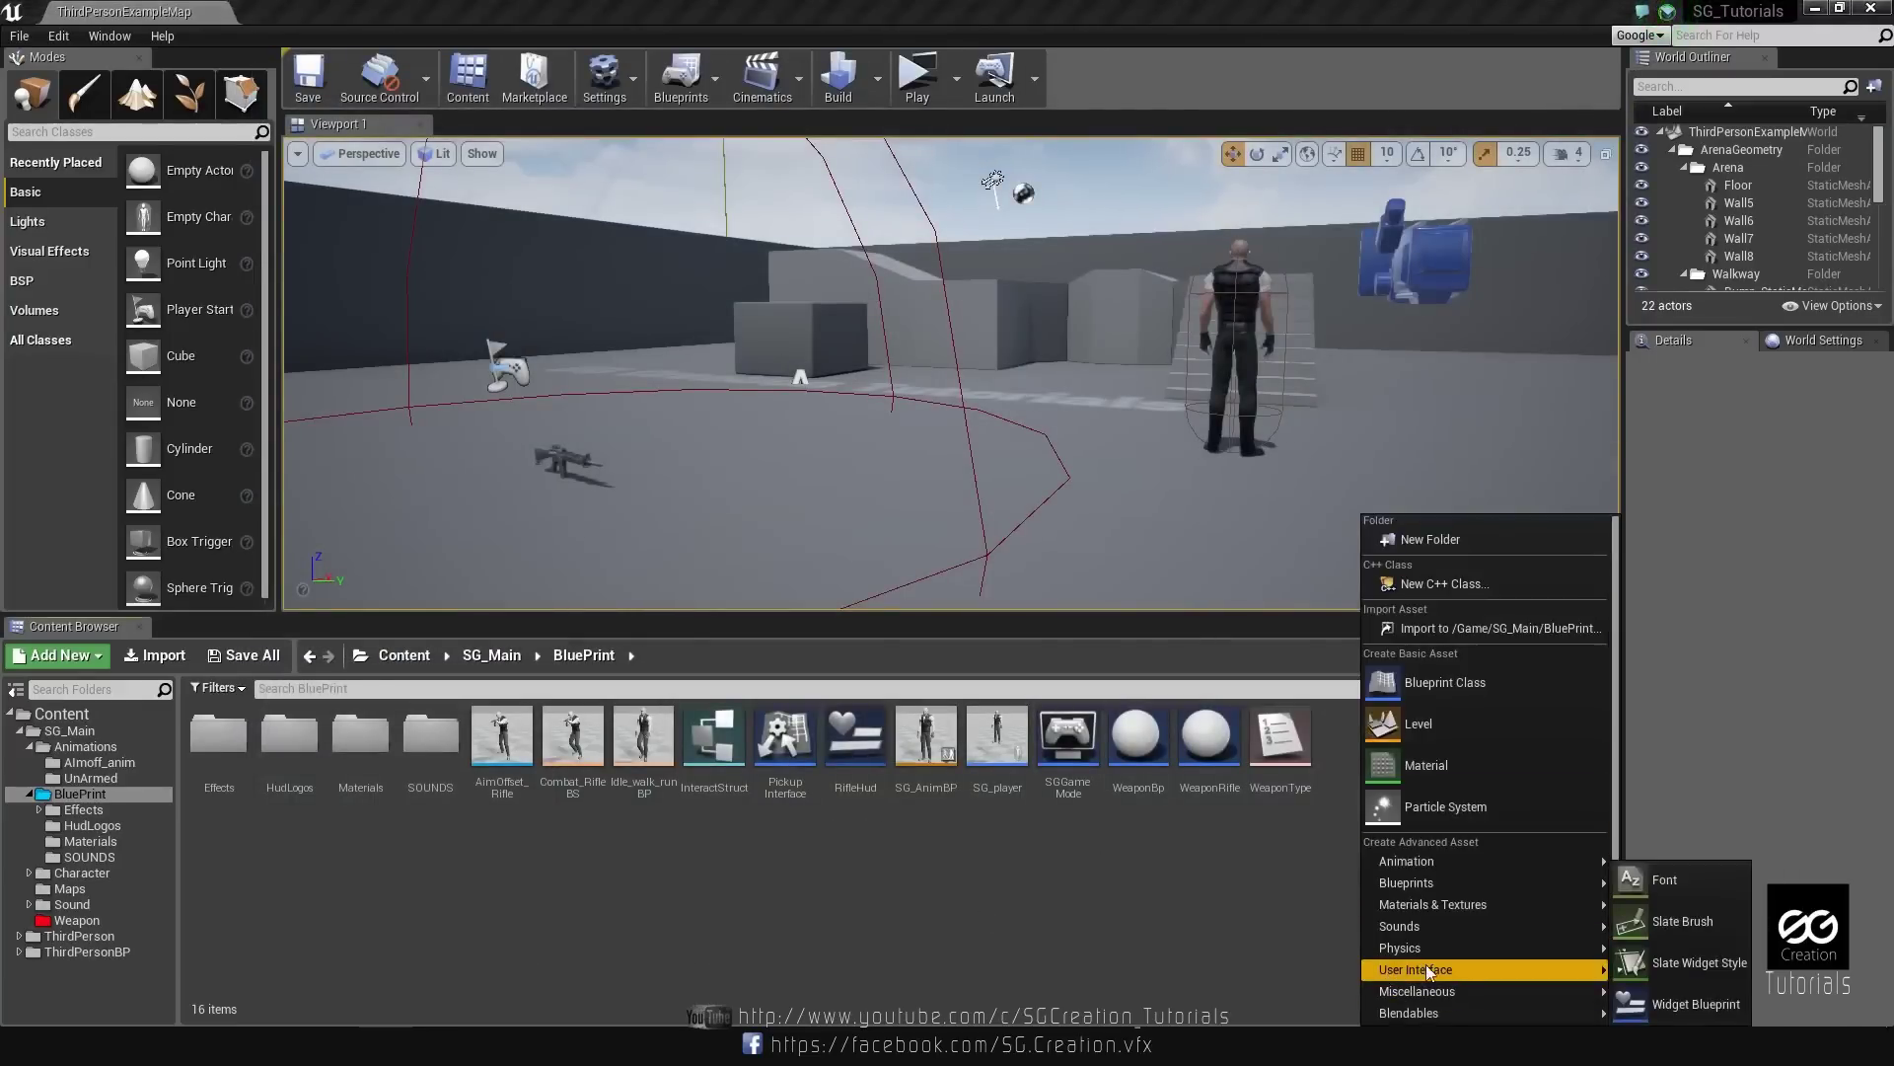
click(1677, 1006)
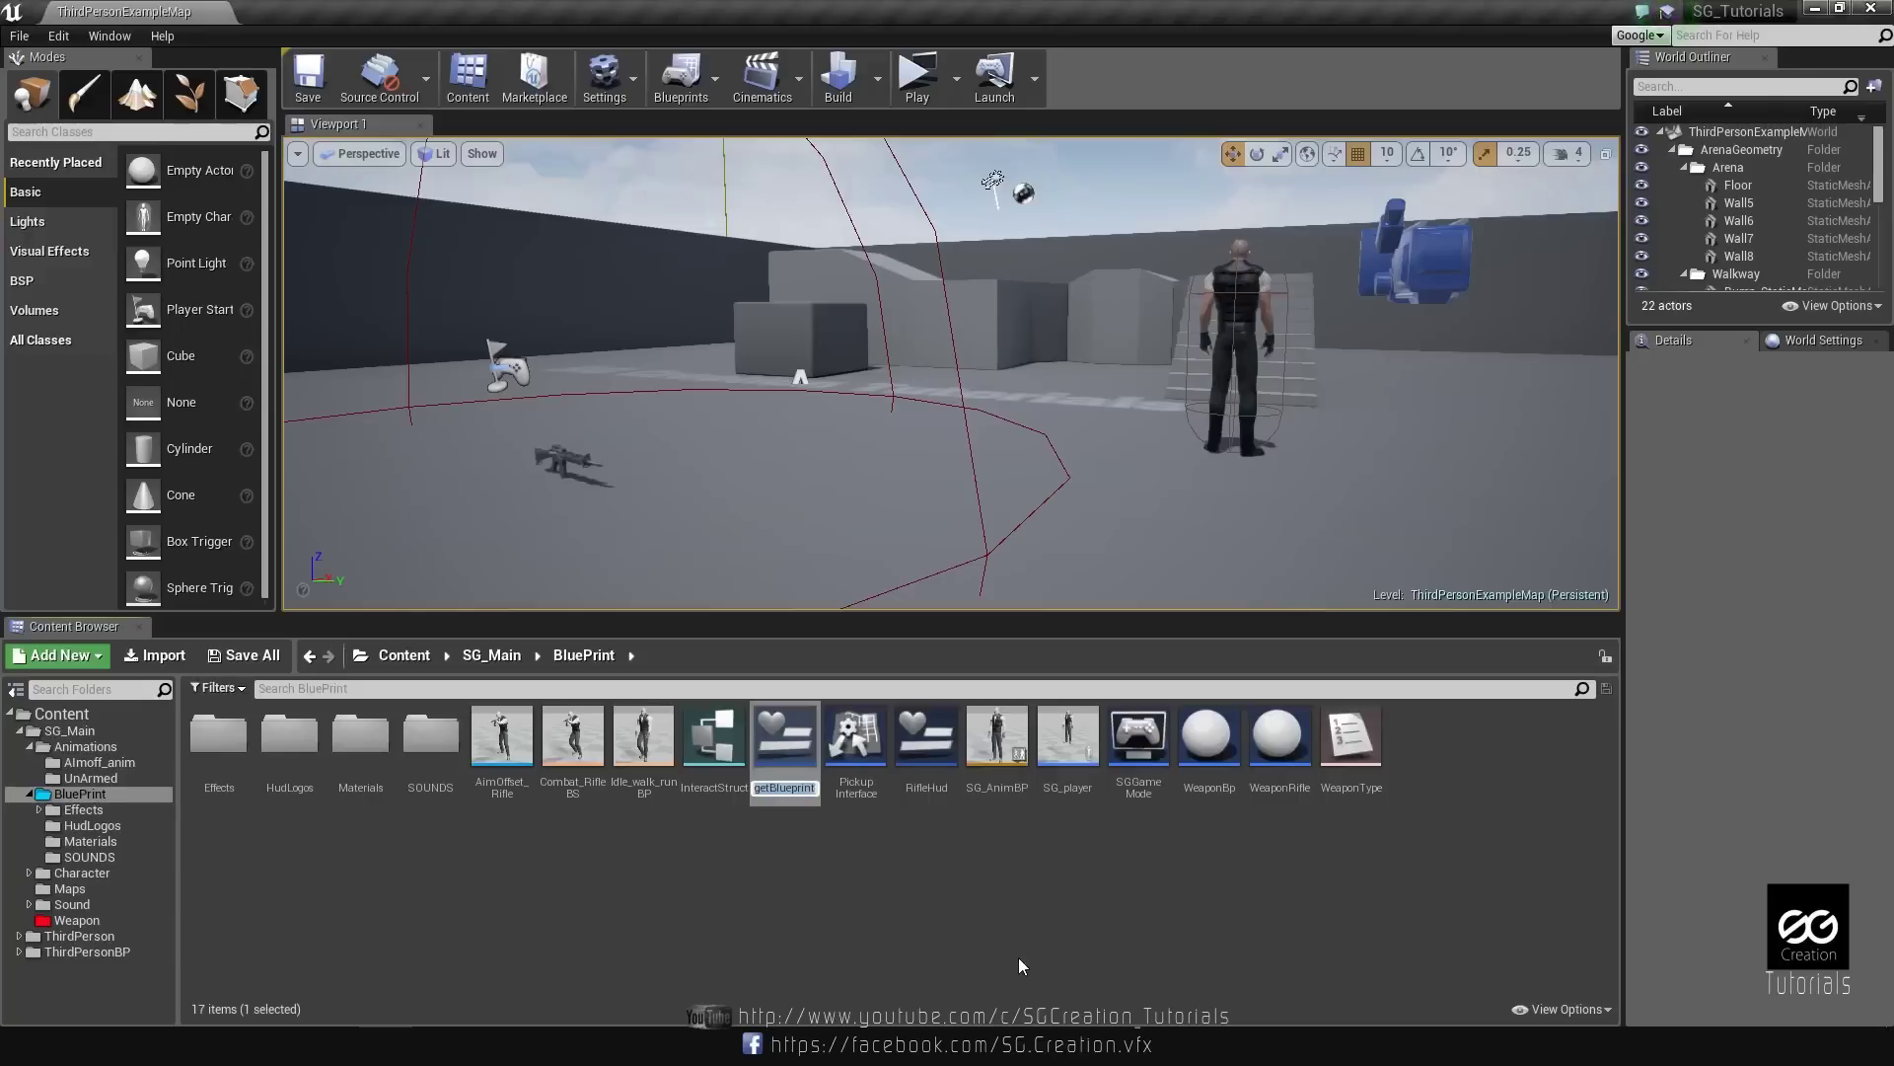
text(CrosshairSG)
key(Return)
double_click(661, 750)
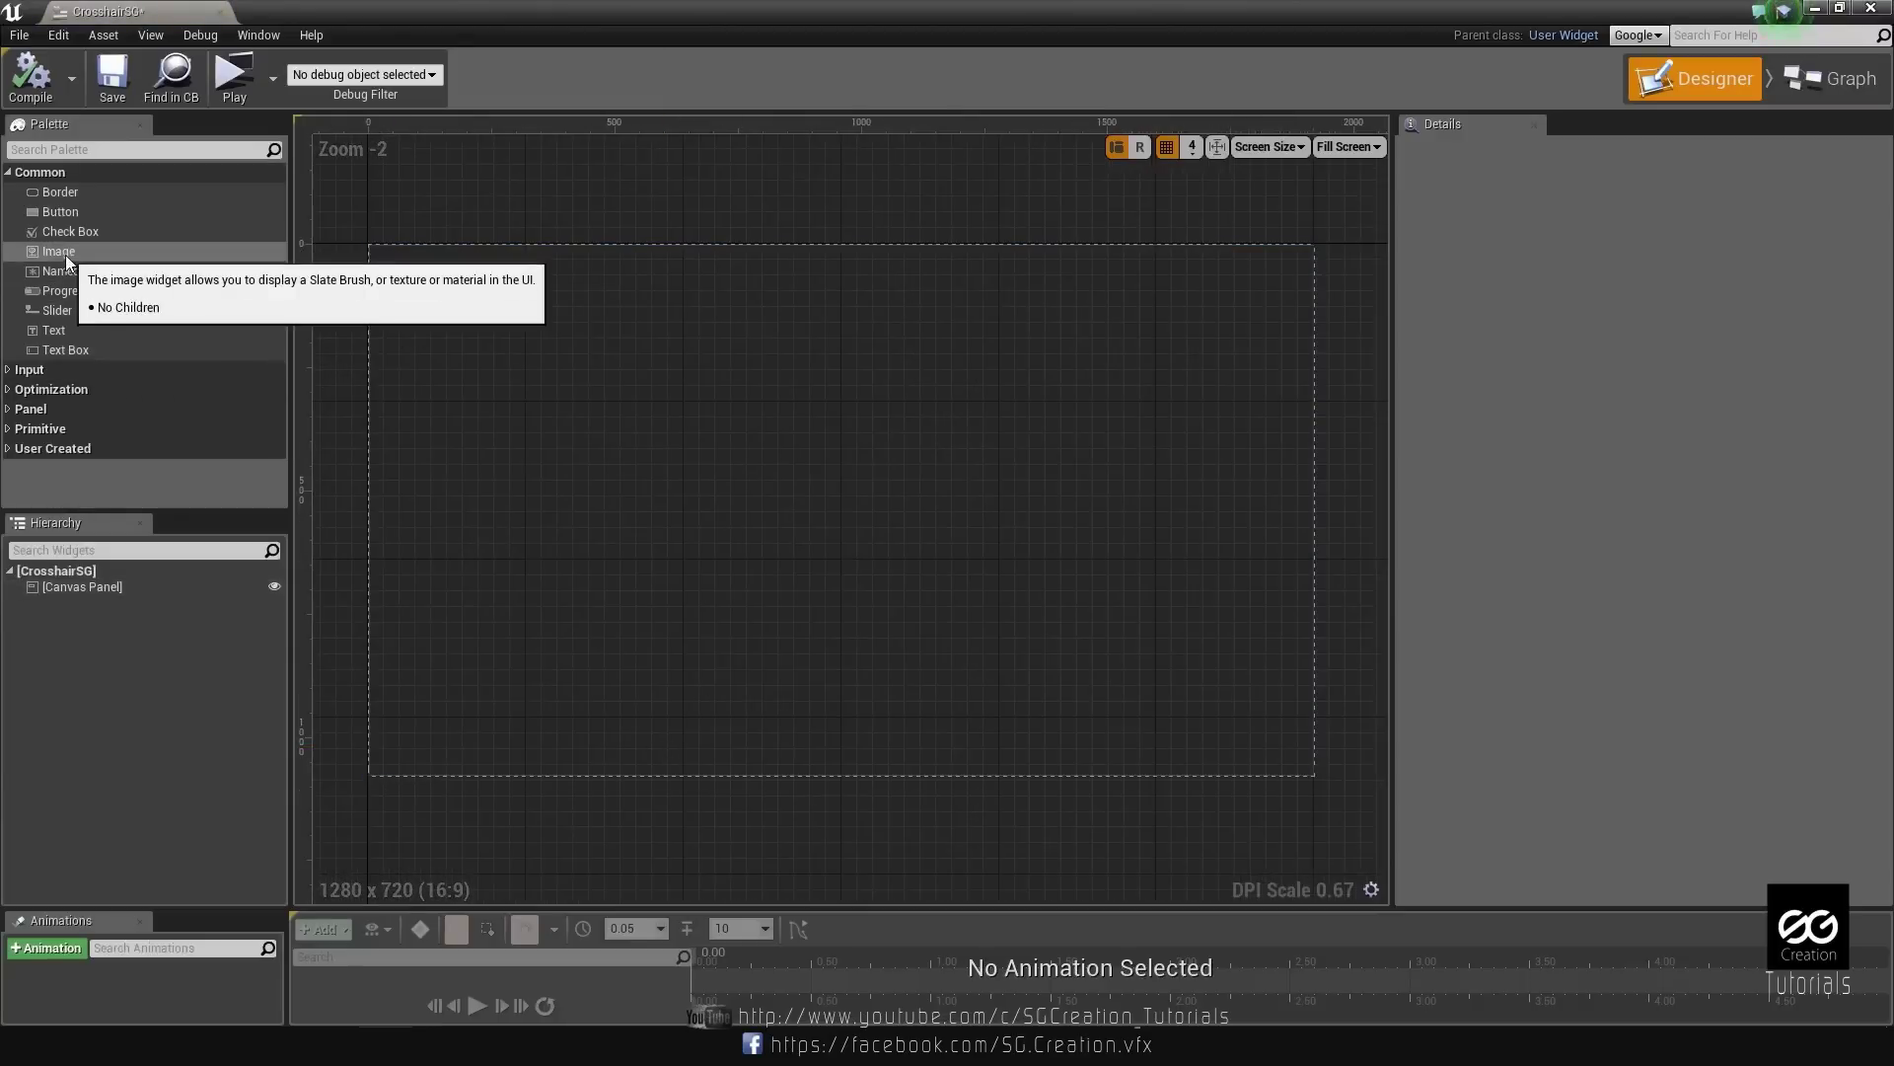
Drop Image widgets from the Palette into the CrosshairSG Canvas Panel.
drag(63, 253, 128, 584)
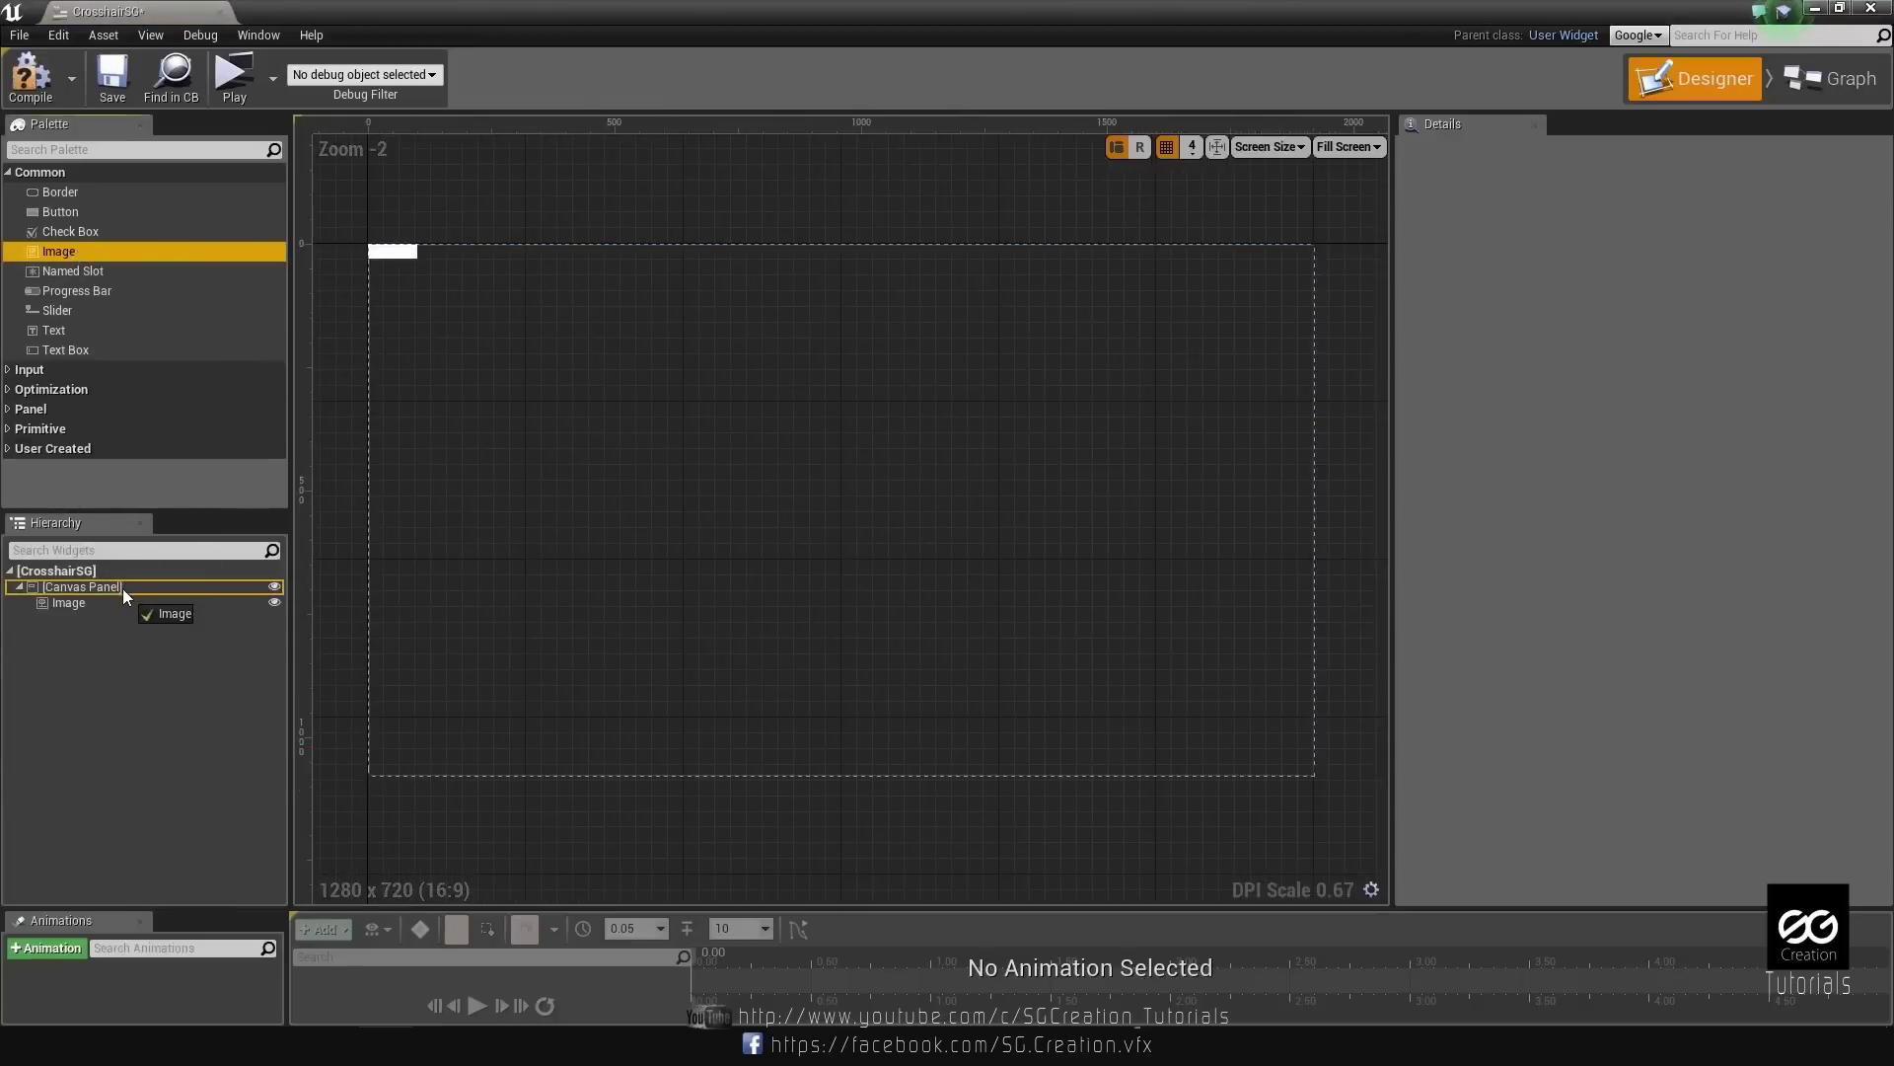
mouse_move(62, 252)
mouse_down()
mouse_move(144, 612)
mouse_move(126, 588)
mouse_up()
mouse_move(69, 255)
mouse_down()
mouse_move(148, 502)
mouse_move(133, 589)
mouse_up()
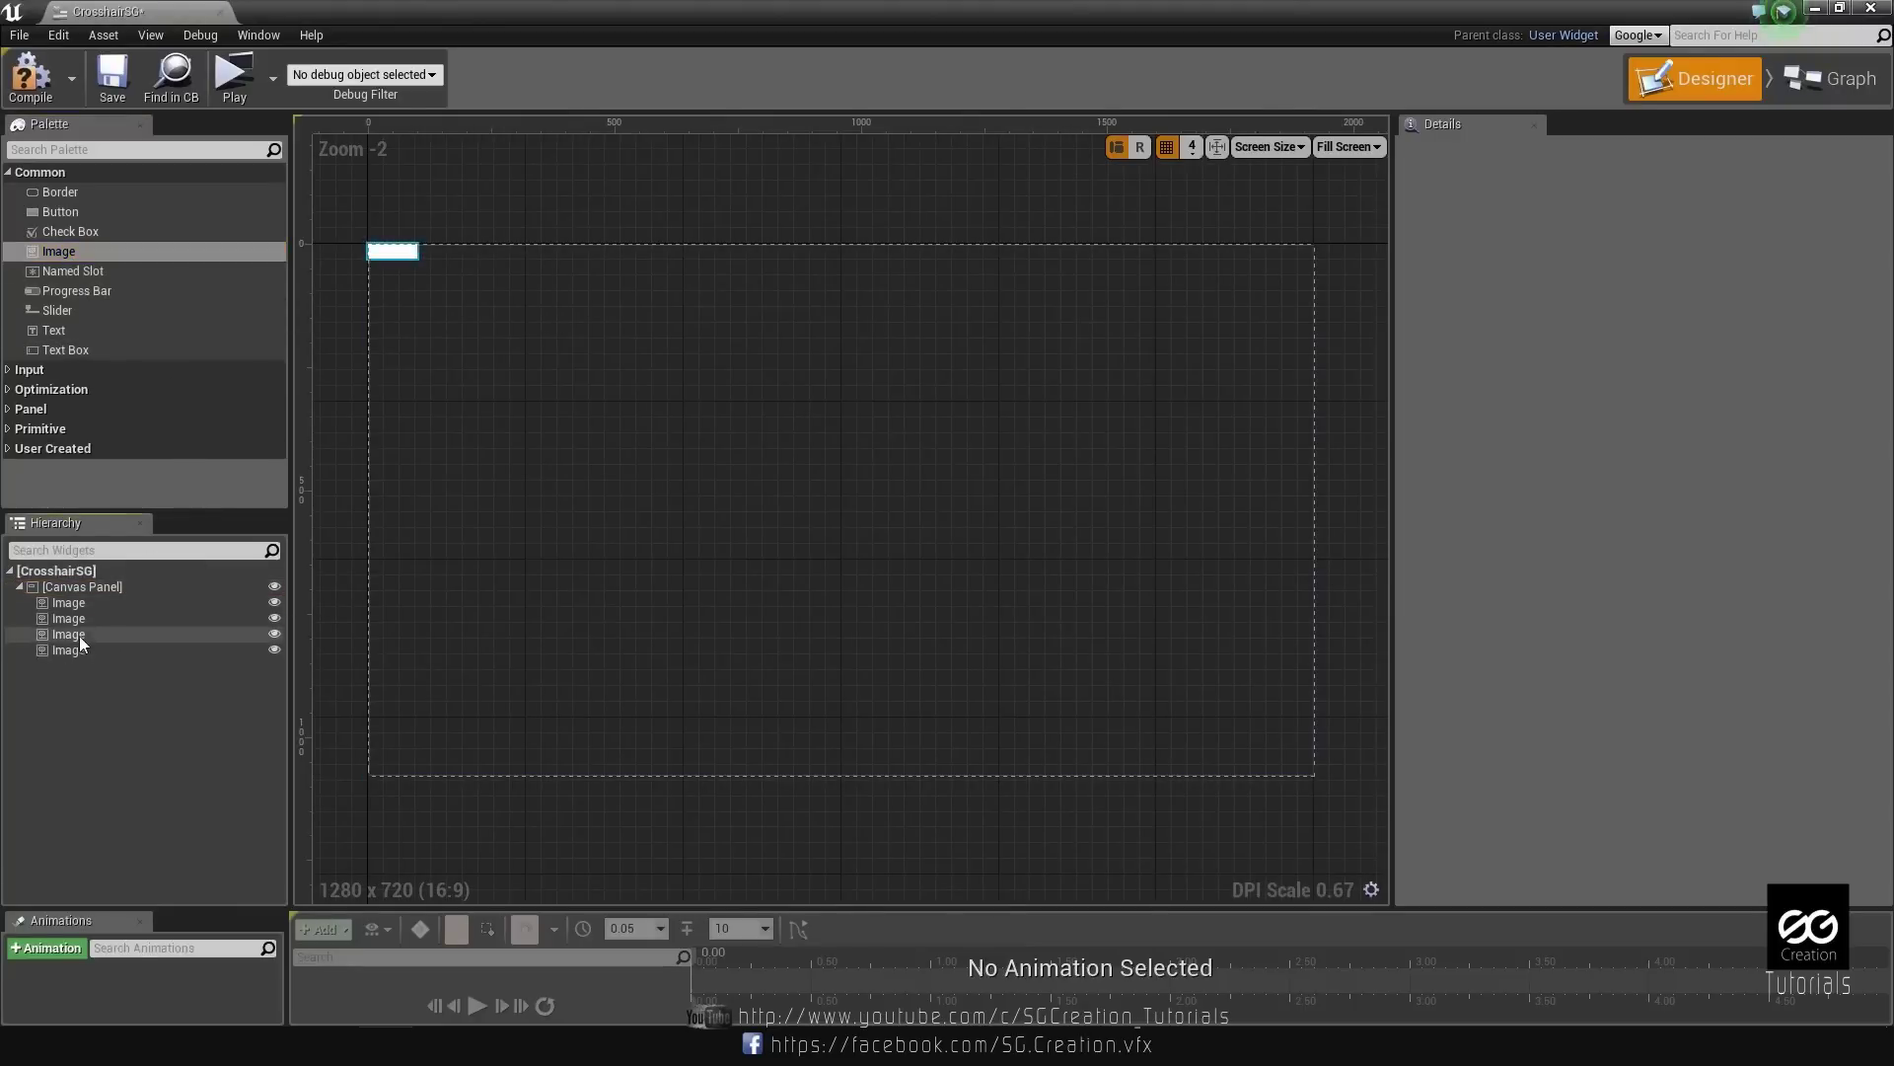
Rename the first two Image widgets to Top and Bottom.
click(69, 602)
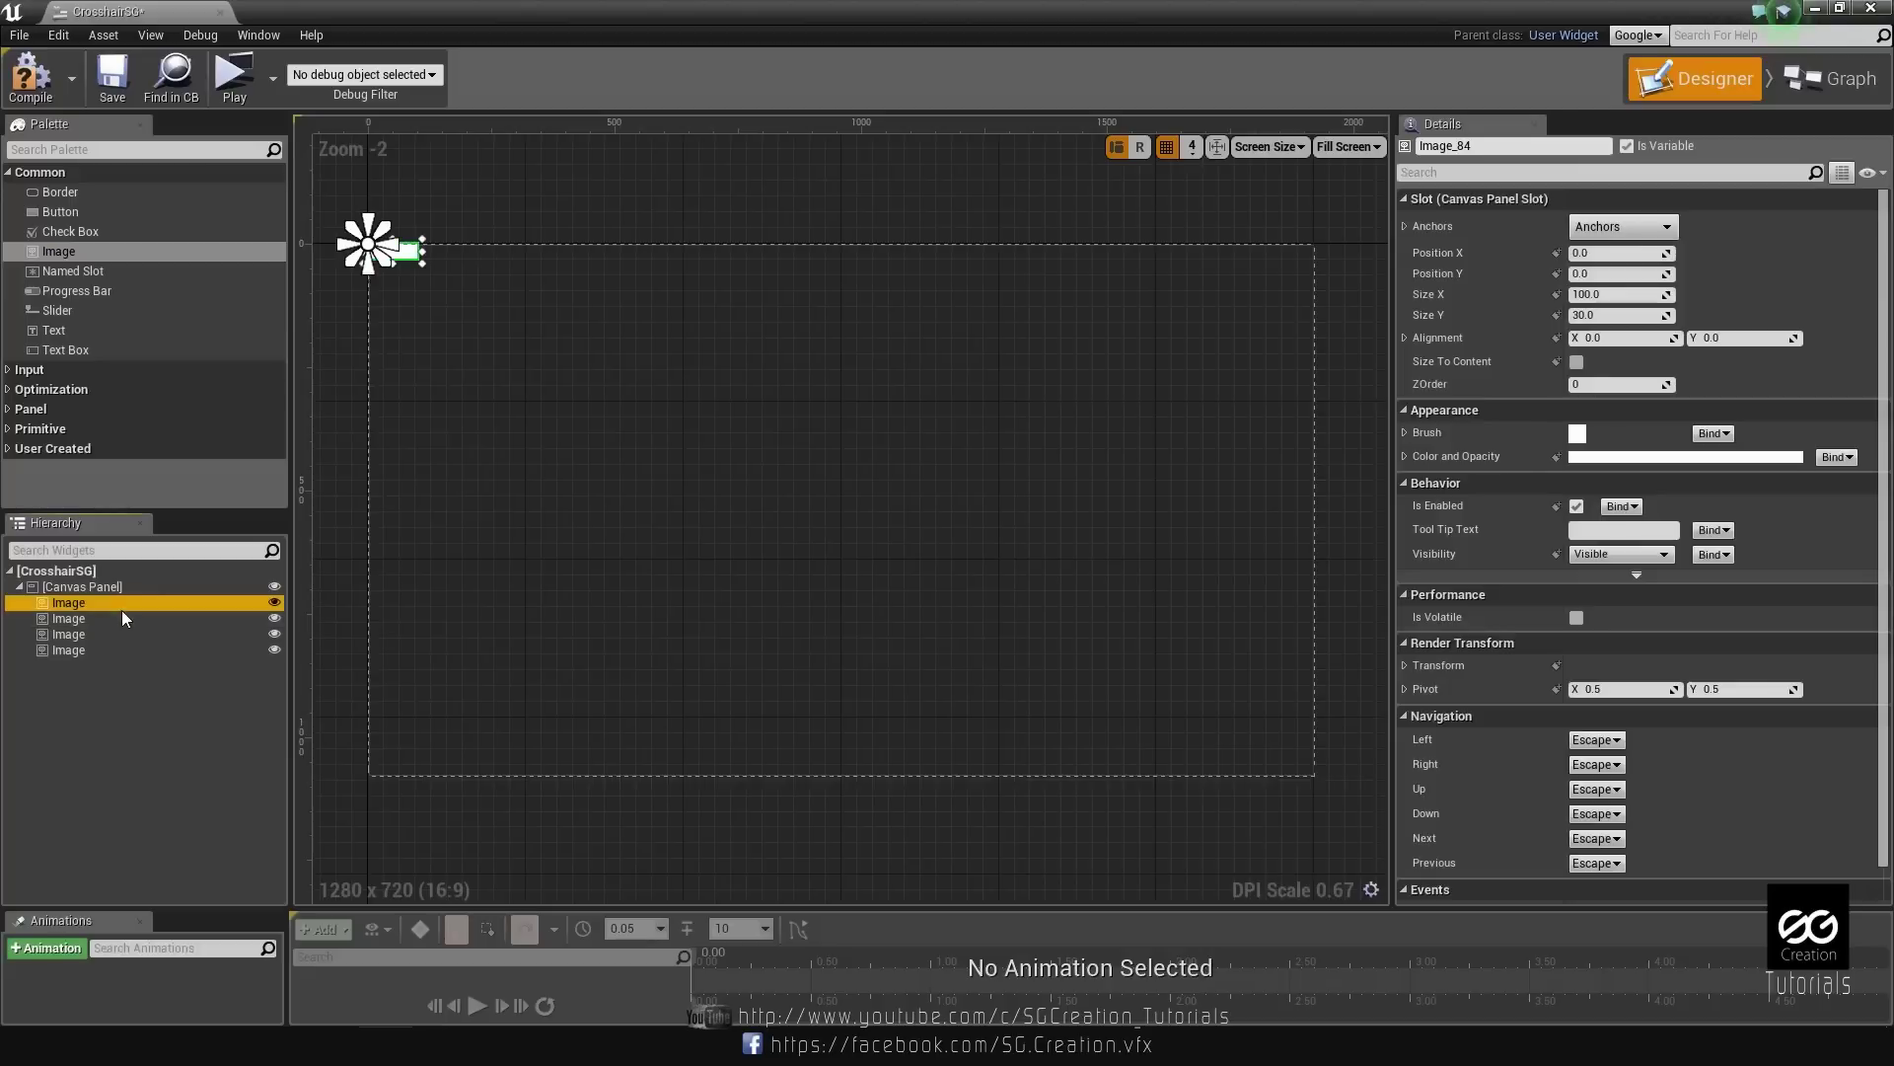
double_click(87, 602)
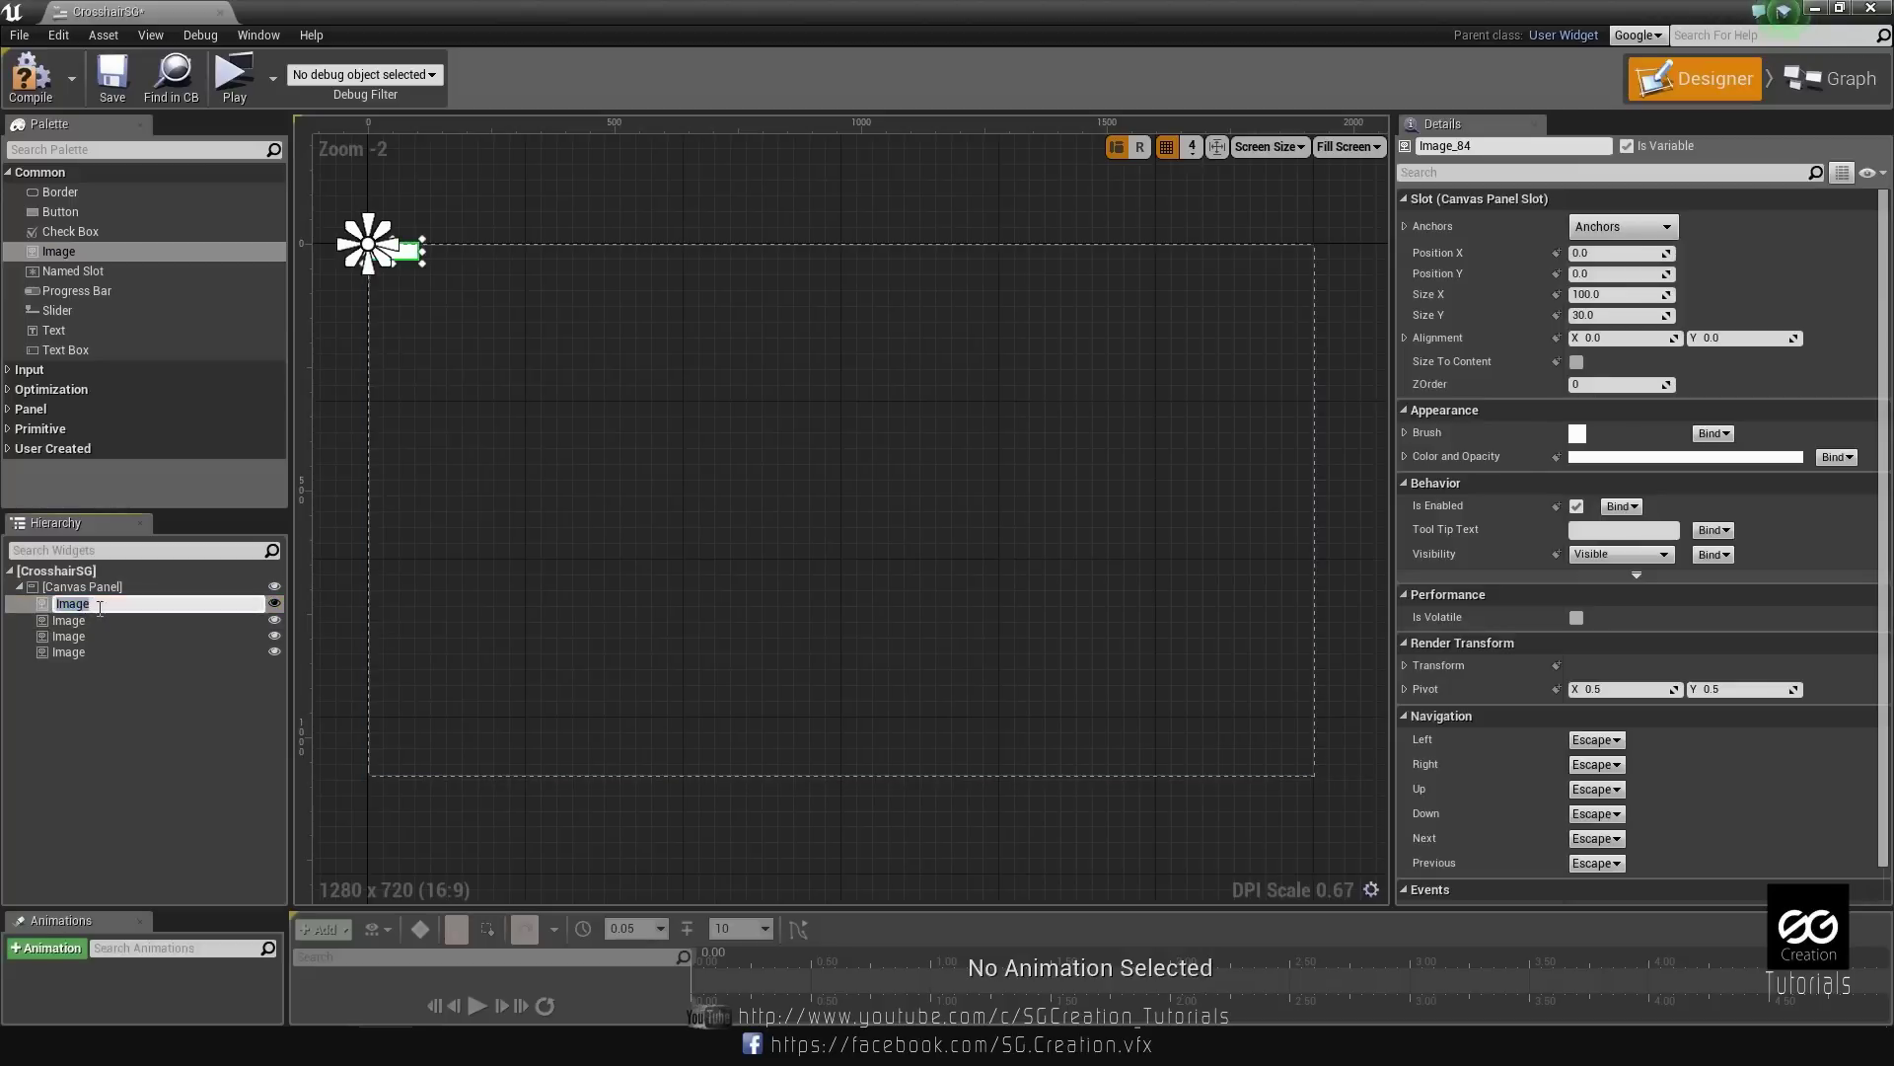
key(BackSpace)
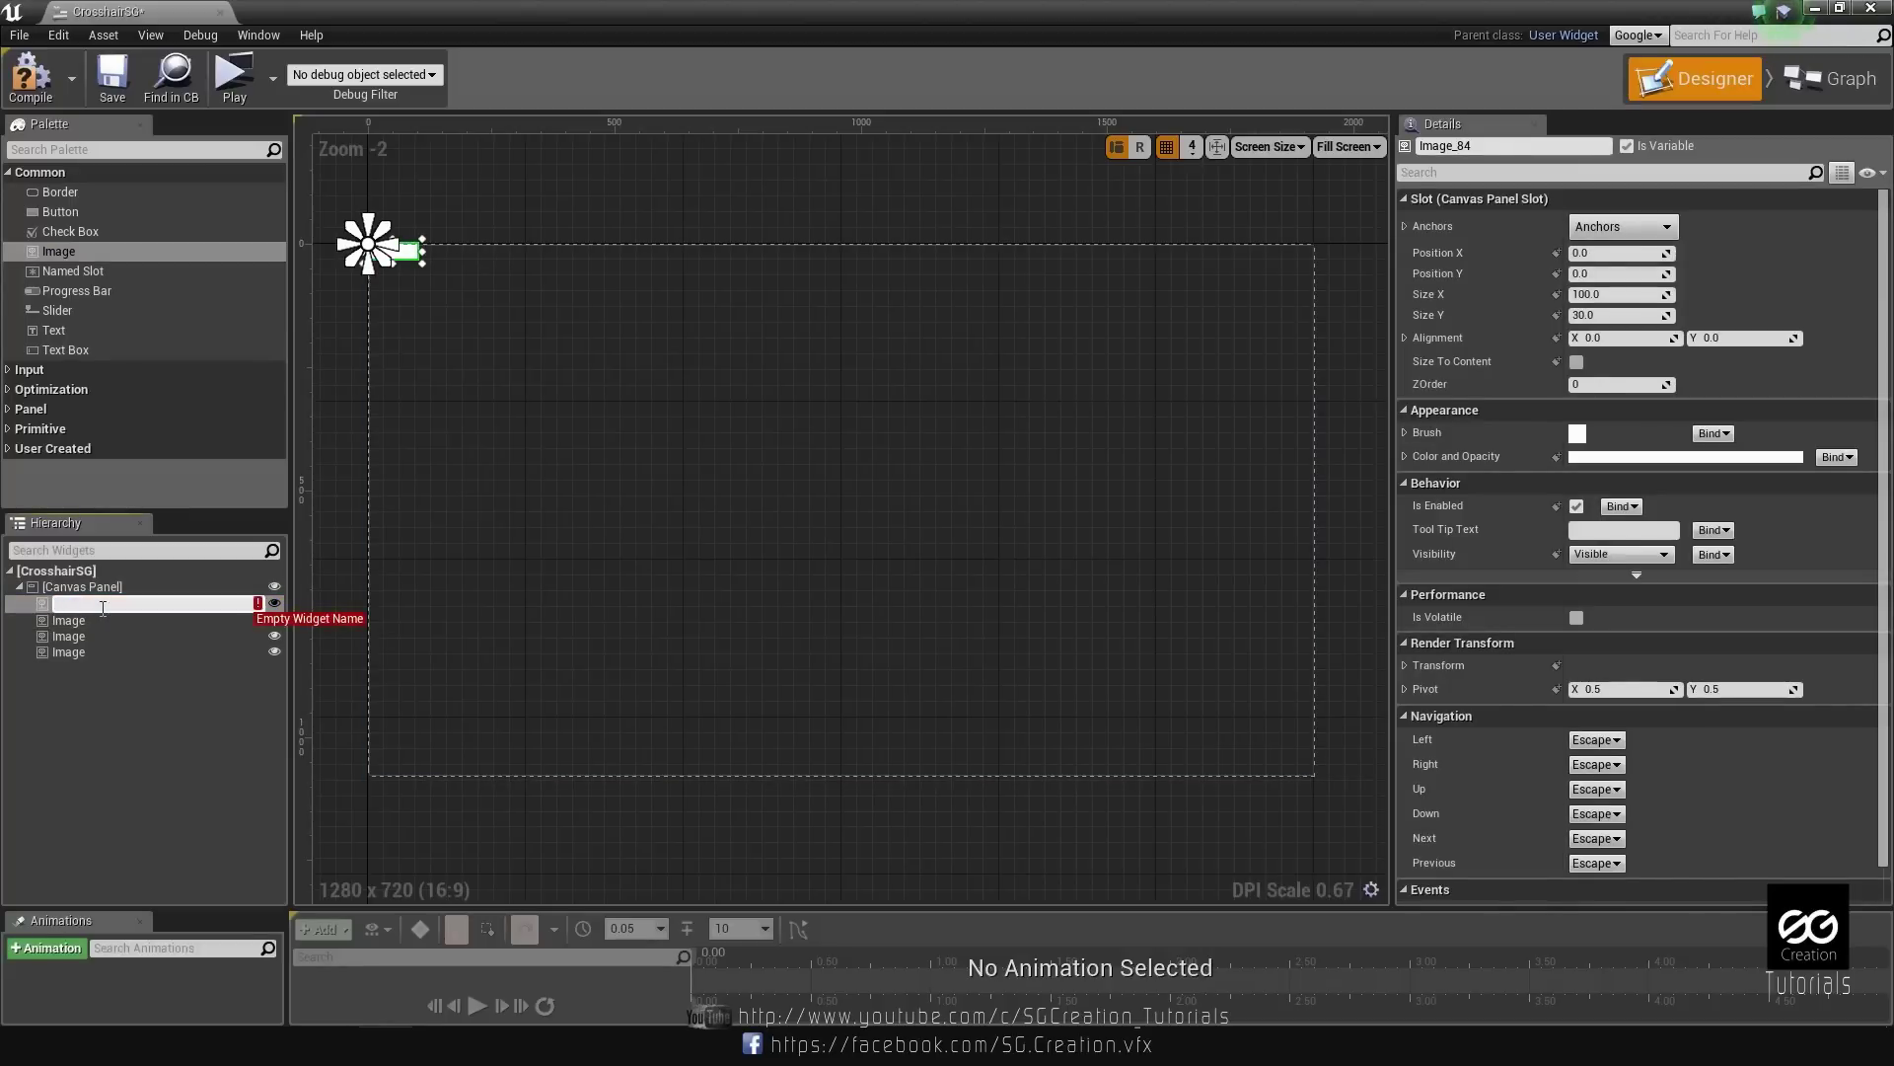
text(Top)
key(Return)
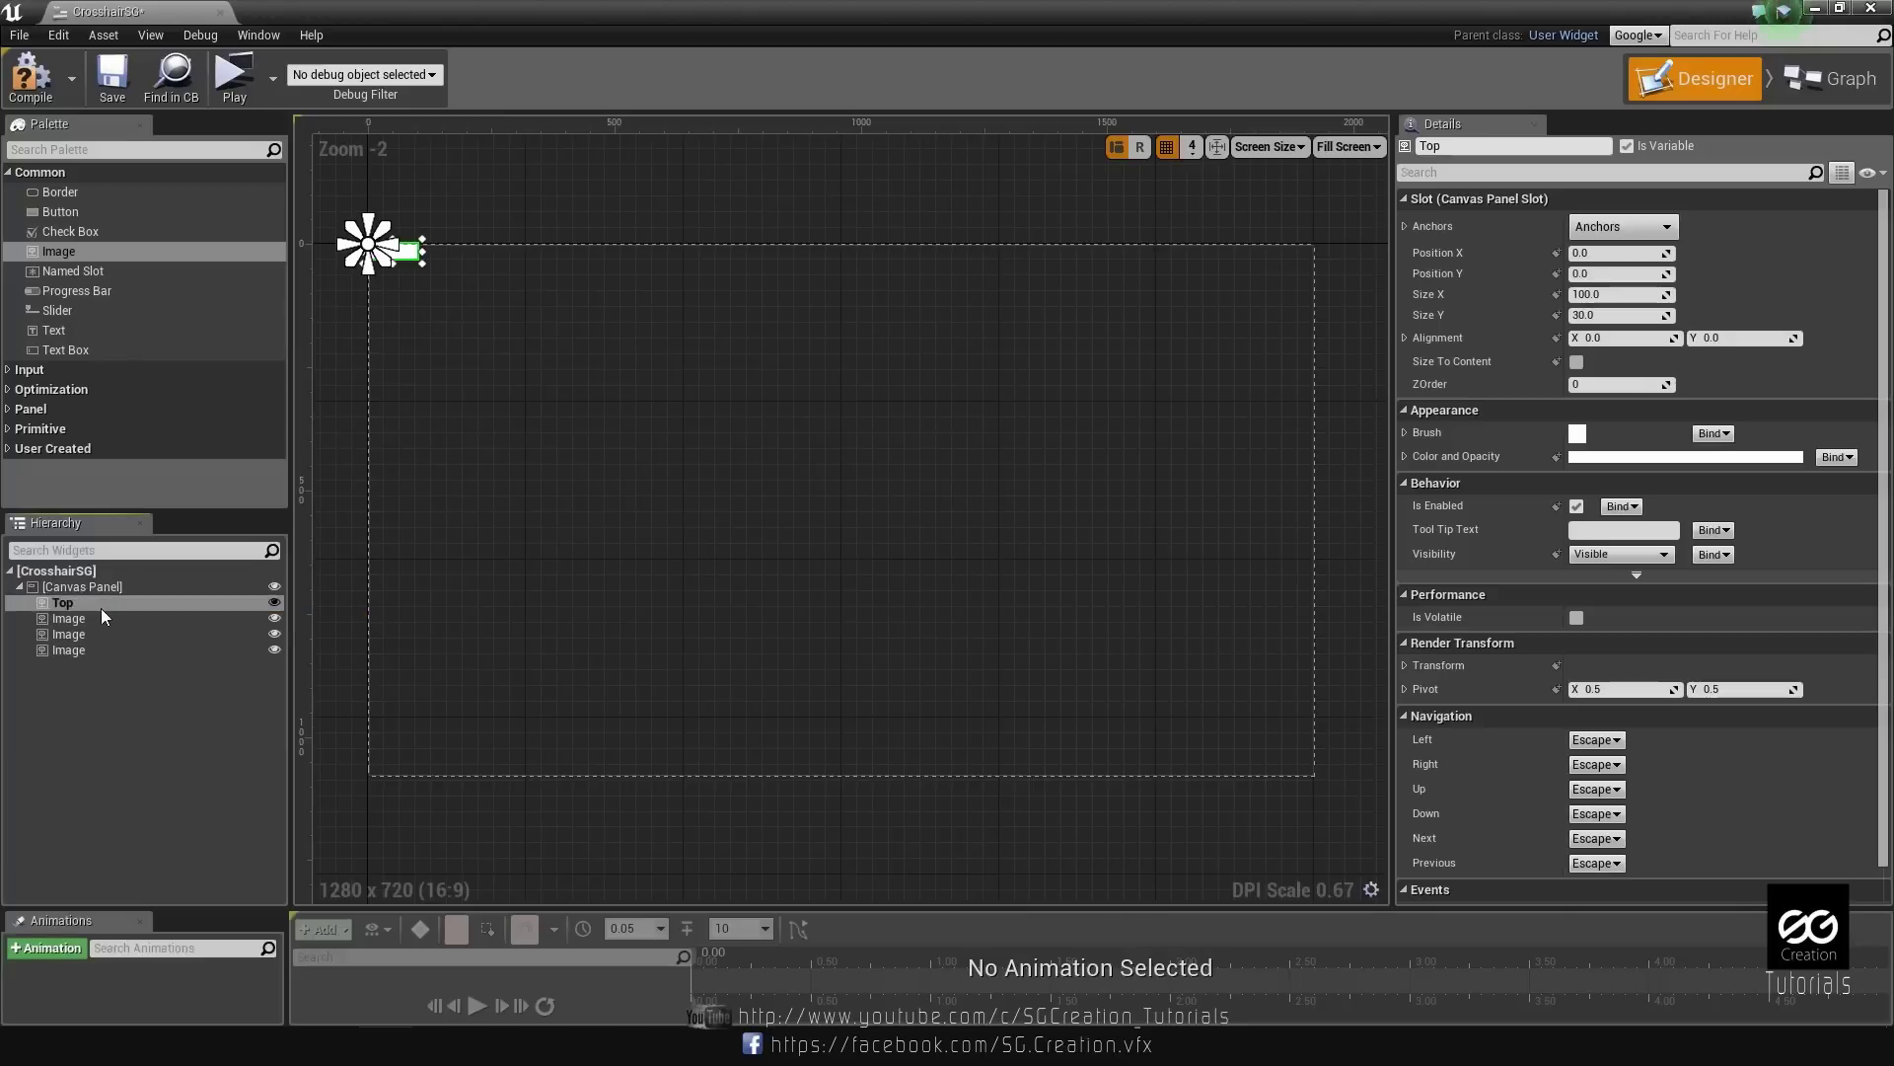
click(84, 618)
click(98, 623)
text(Bottom)
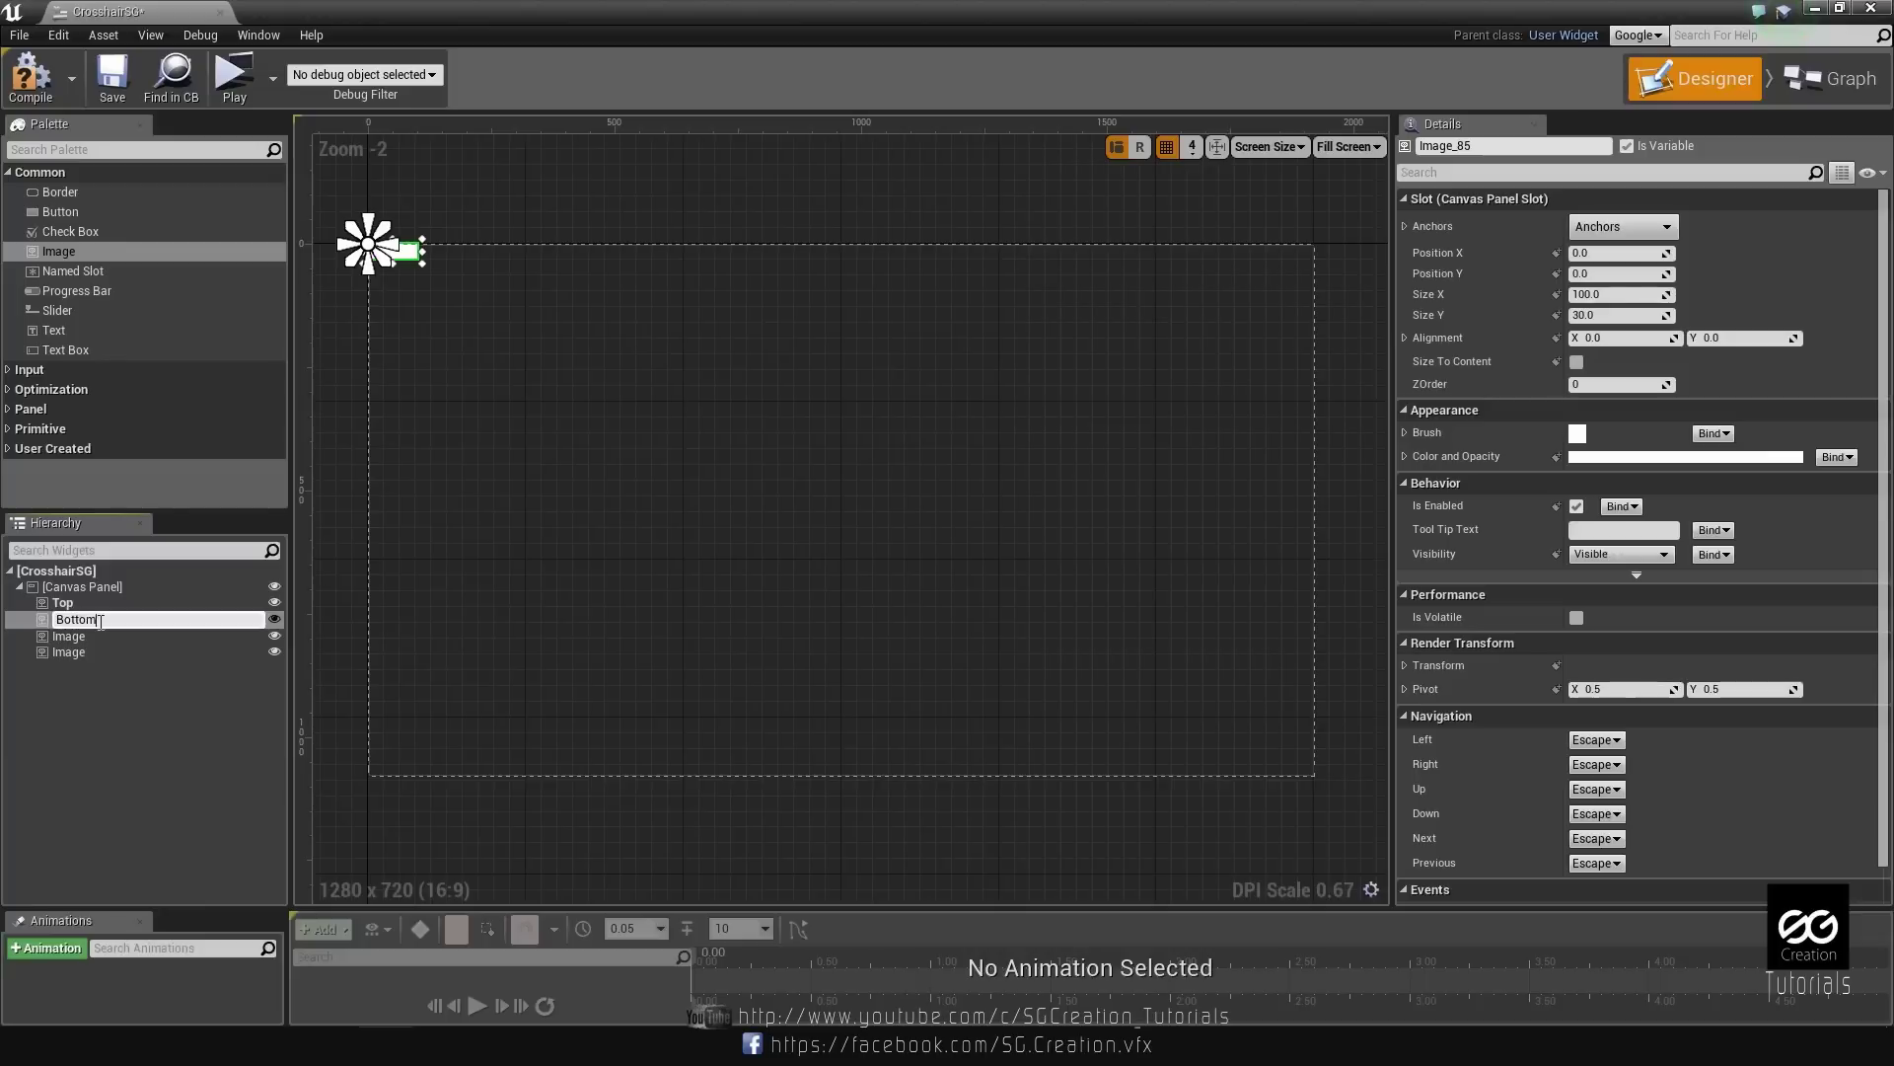
key(Return)
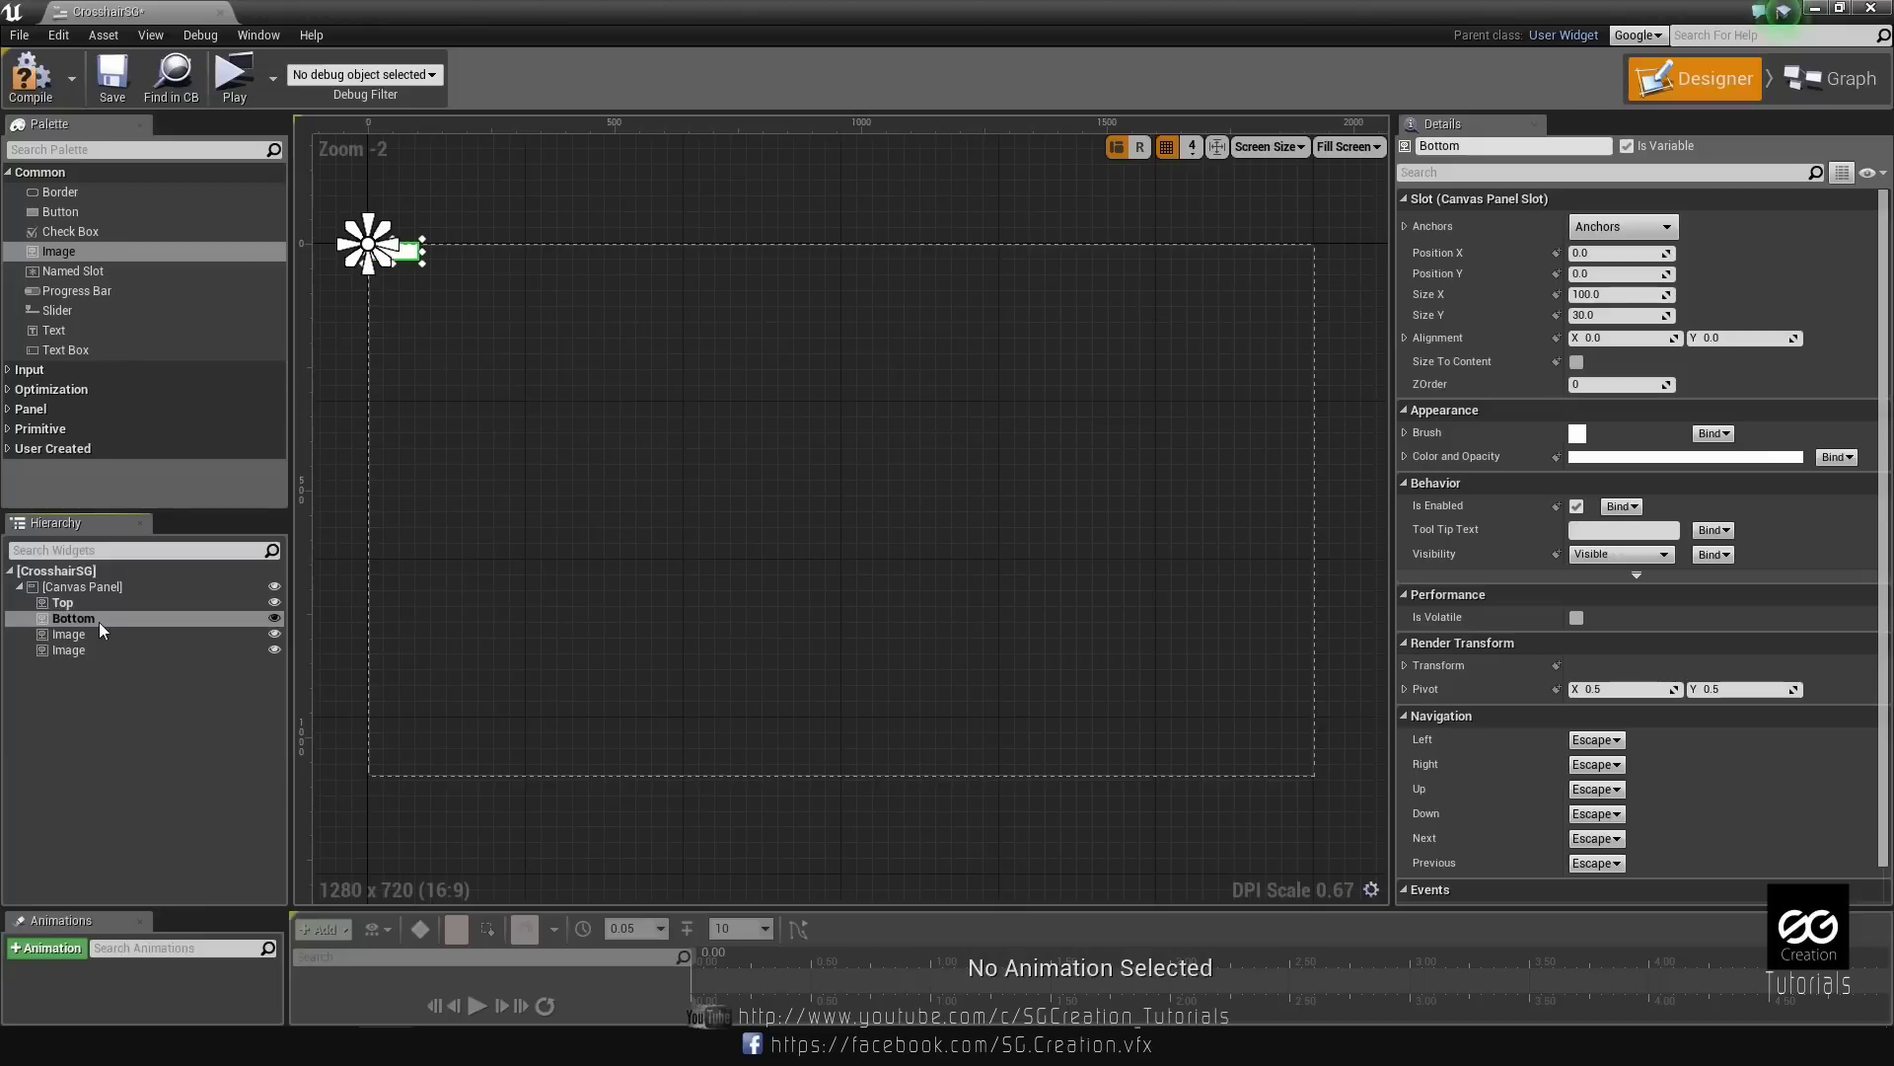
Rename the remaining two Image widgets to Left and Right.
click(89, 634)
click(102, 633)
text(Left)
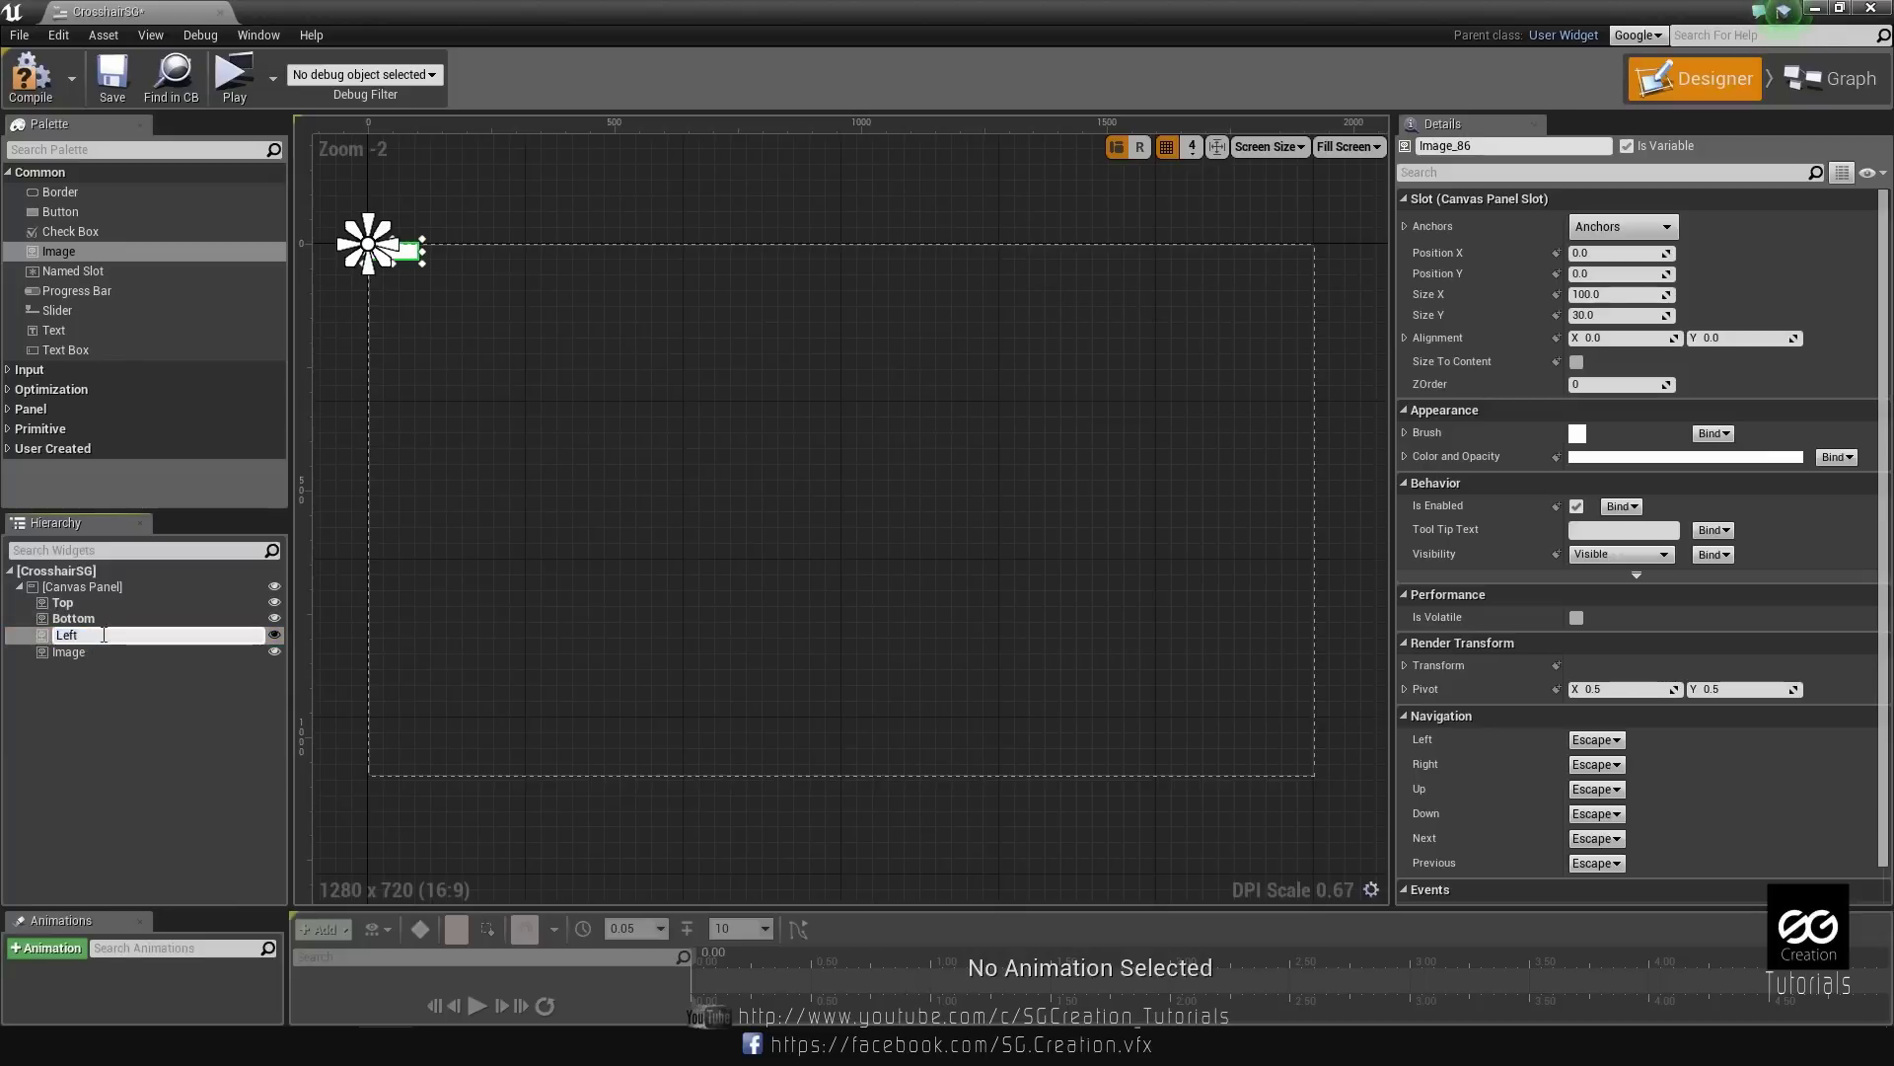
click(81, 650)
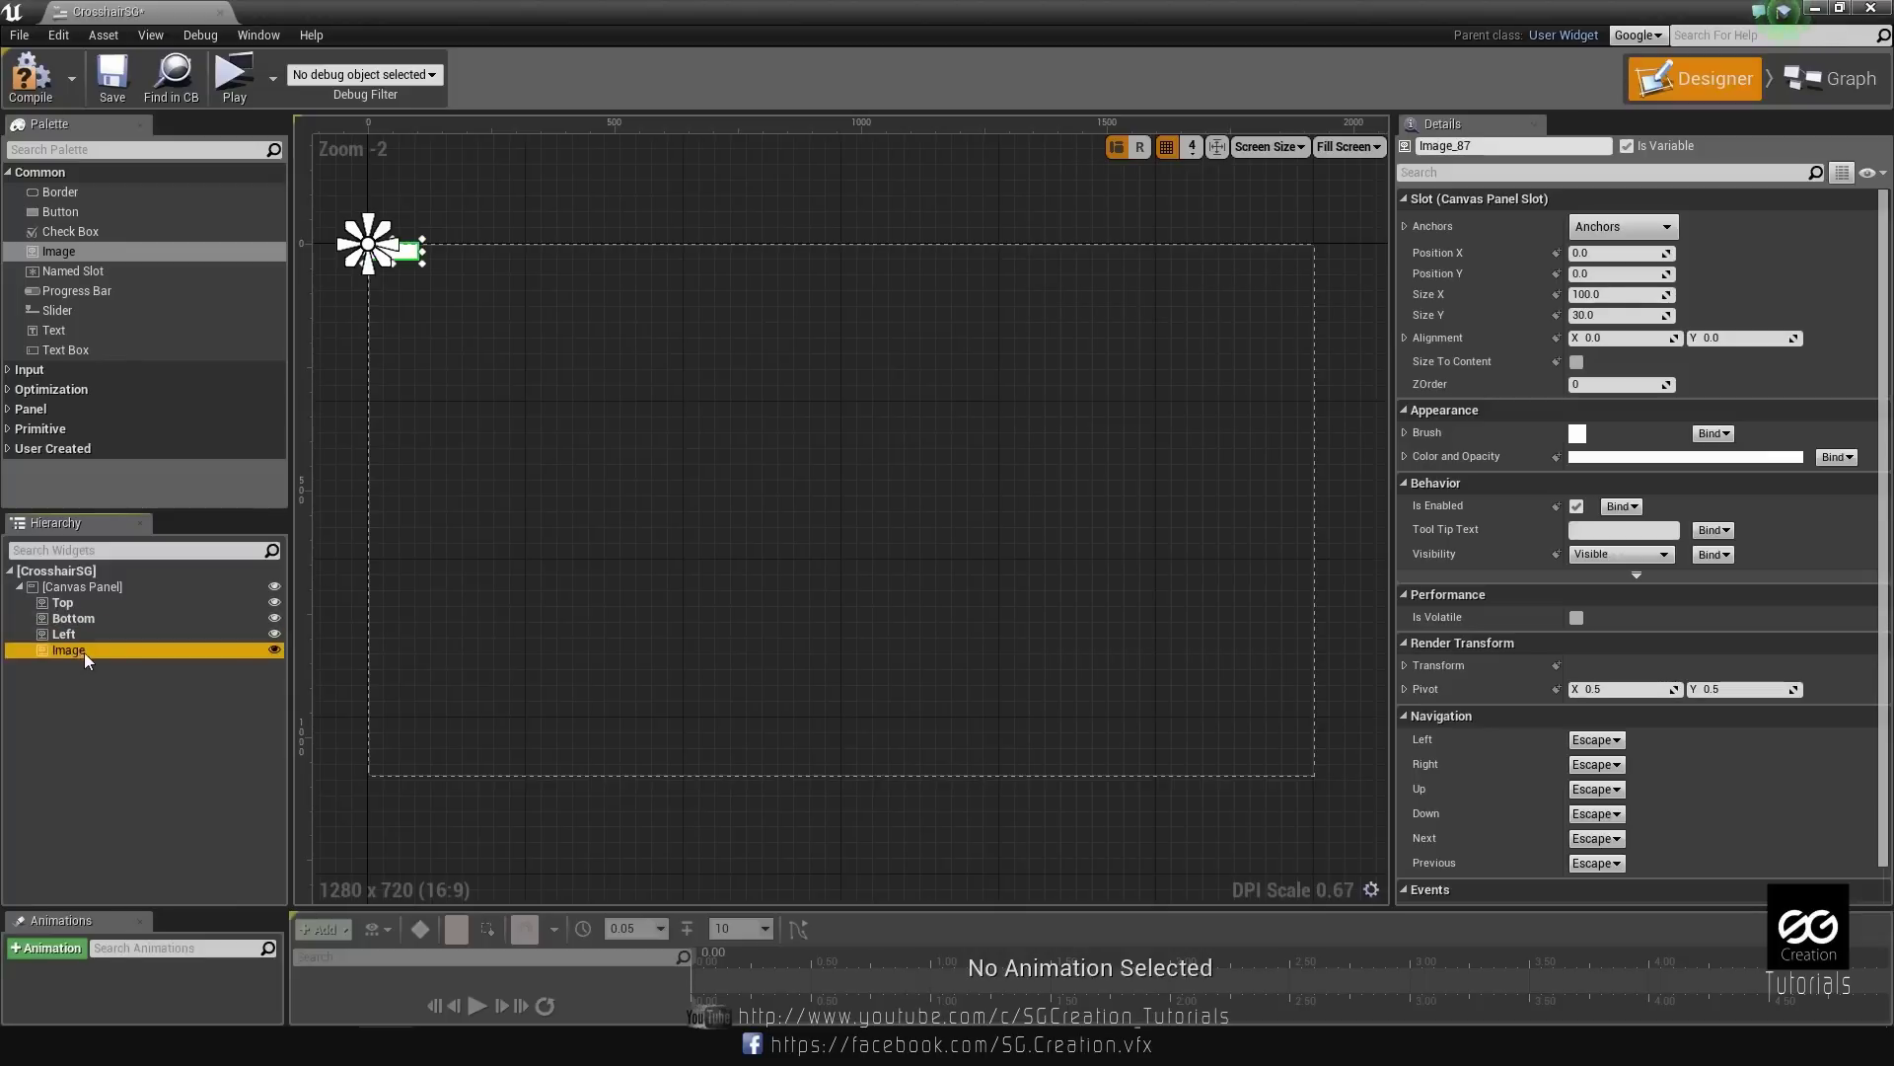
click(85, 653)
text(Right)
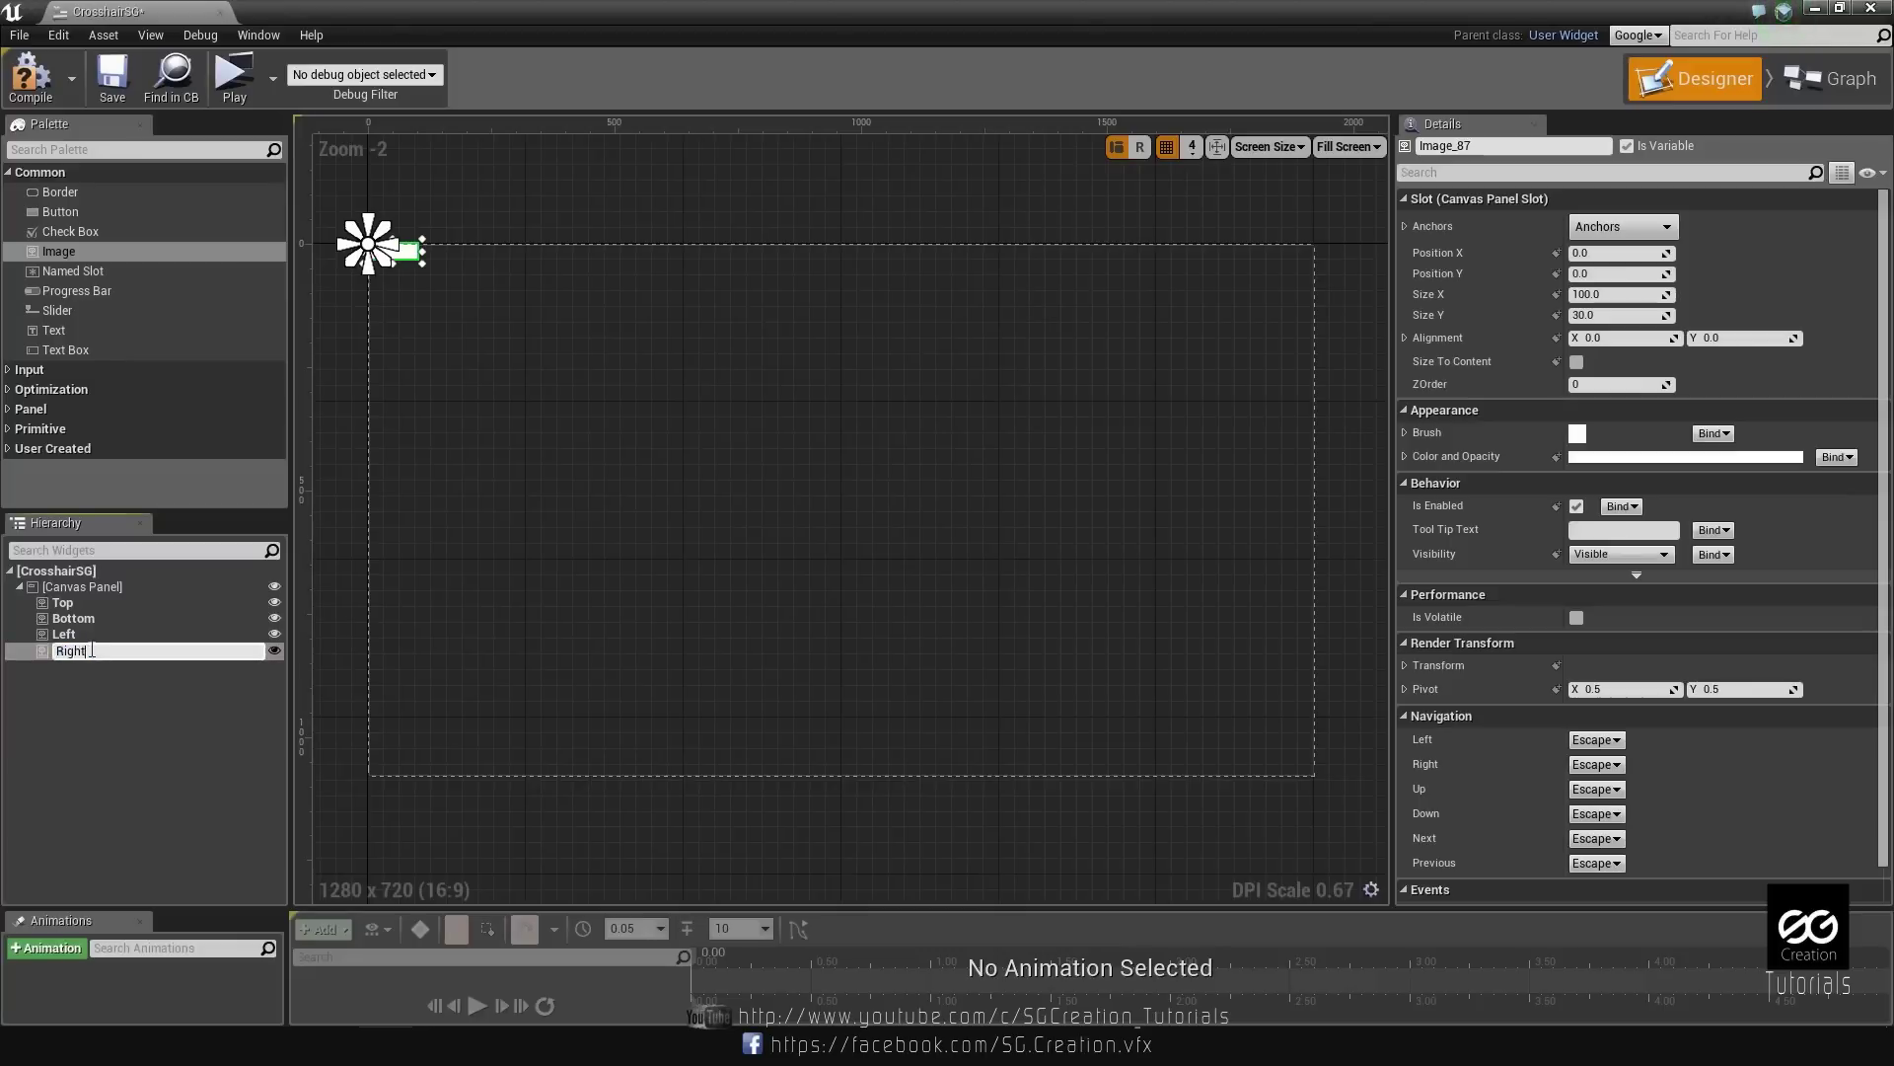
key(Return)
click(93, 604)
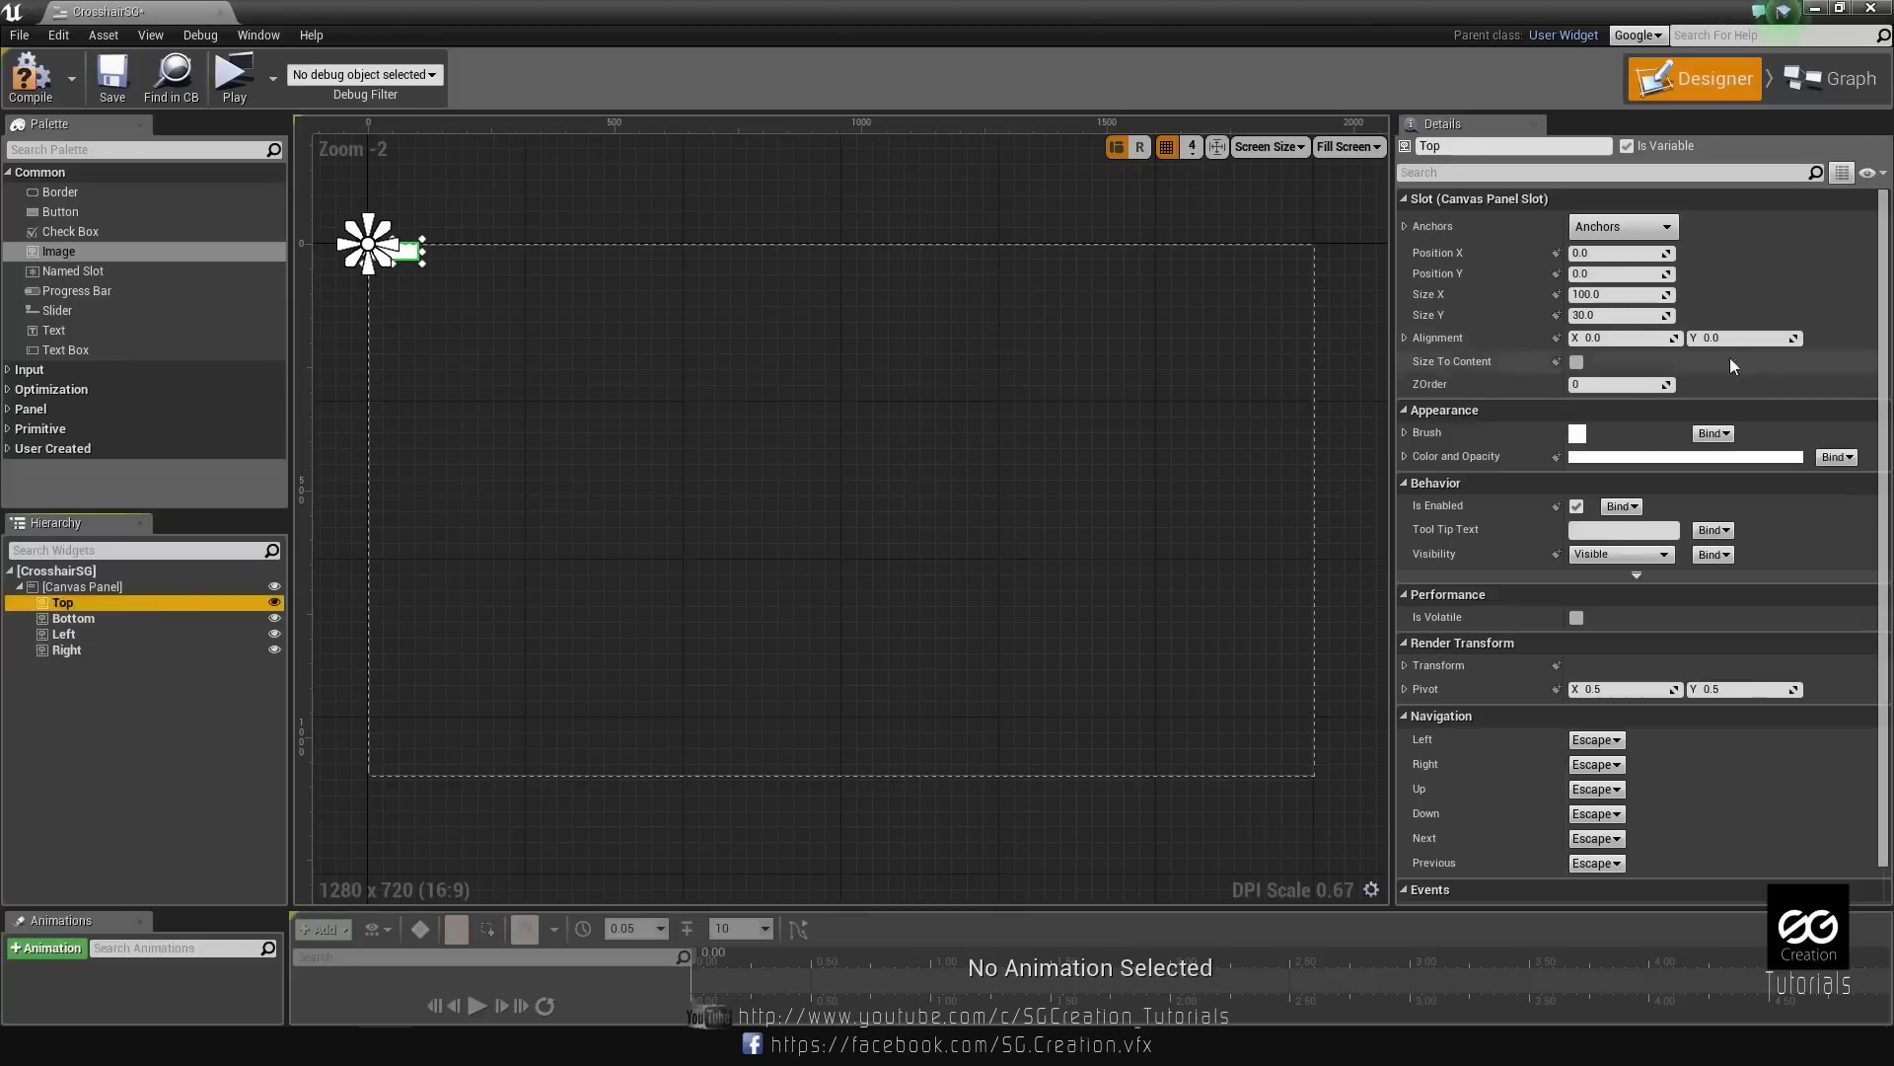
Anchor the Top image to the canvas centre and set its position and size to 0.
click(1623, 226)
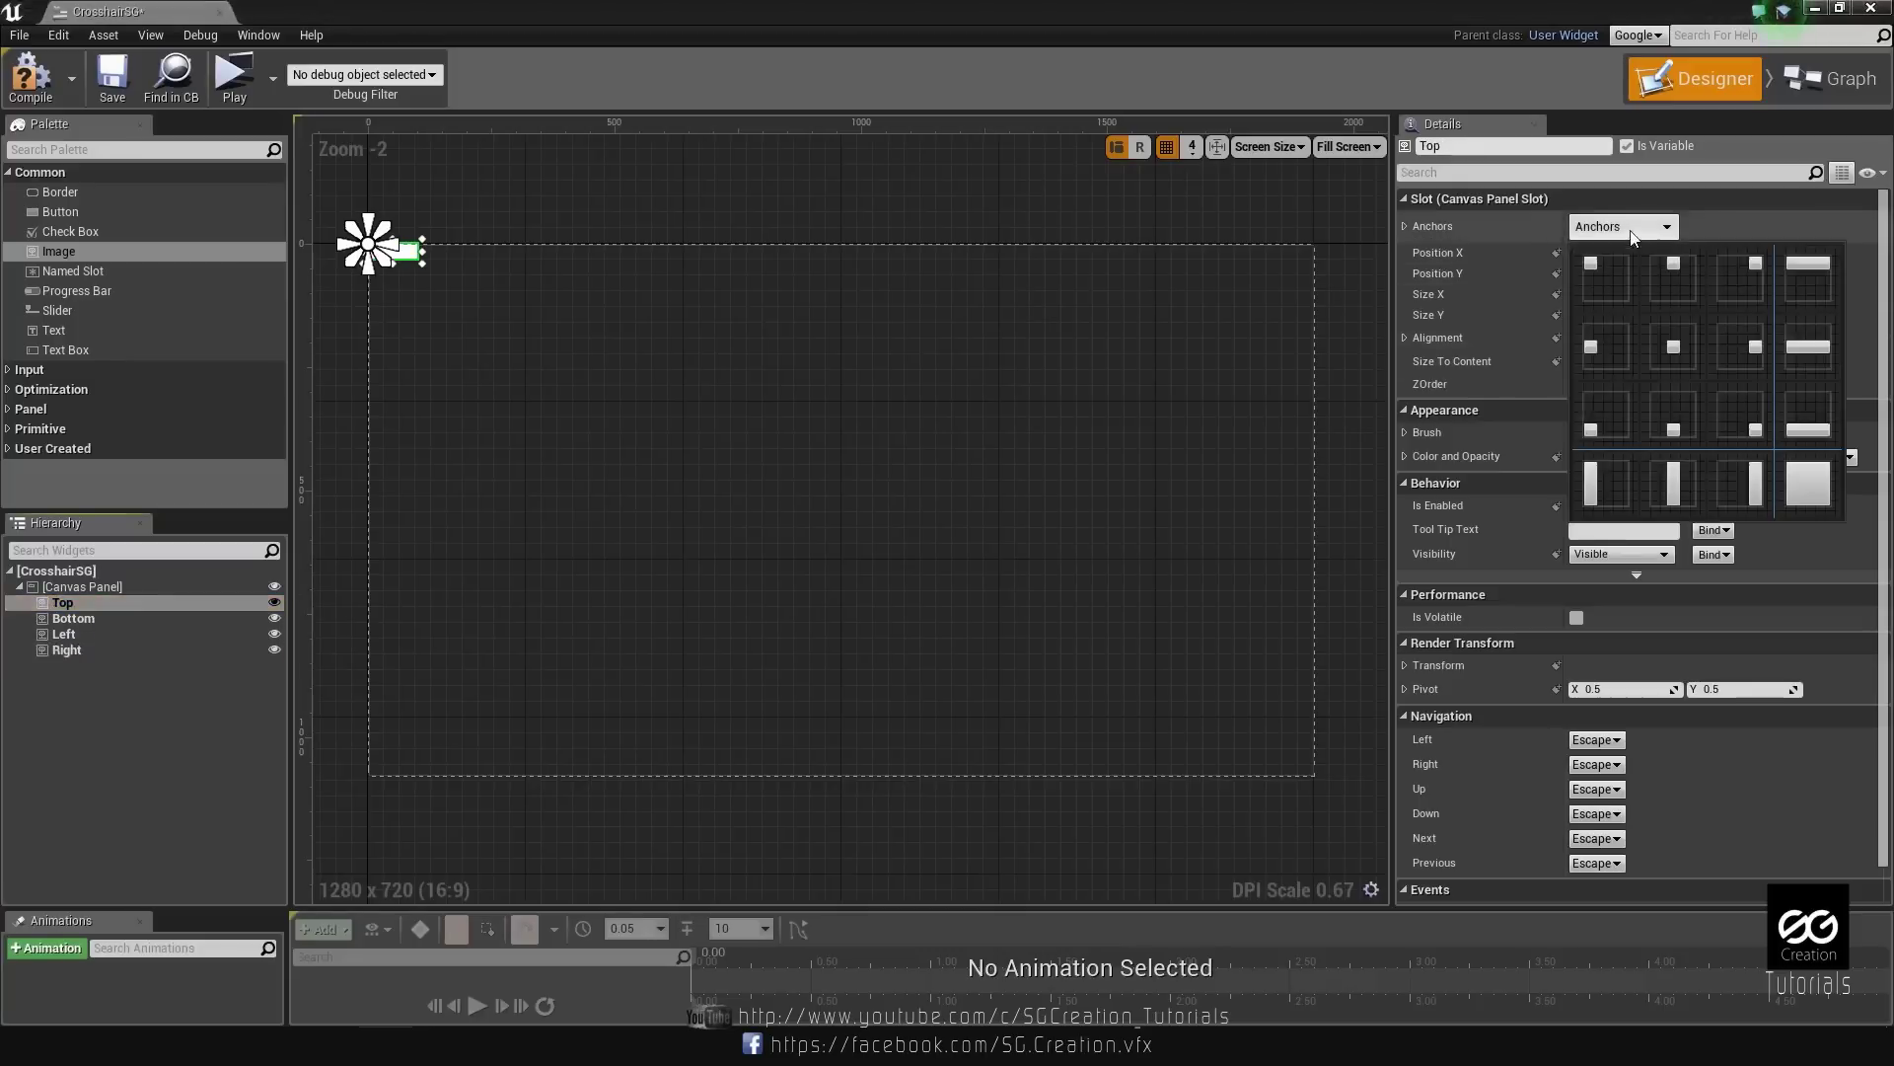
click(1677, 351)
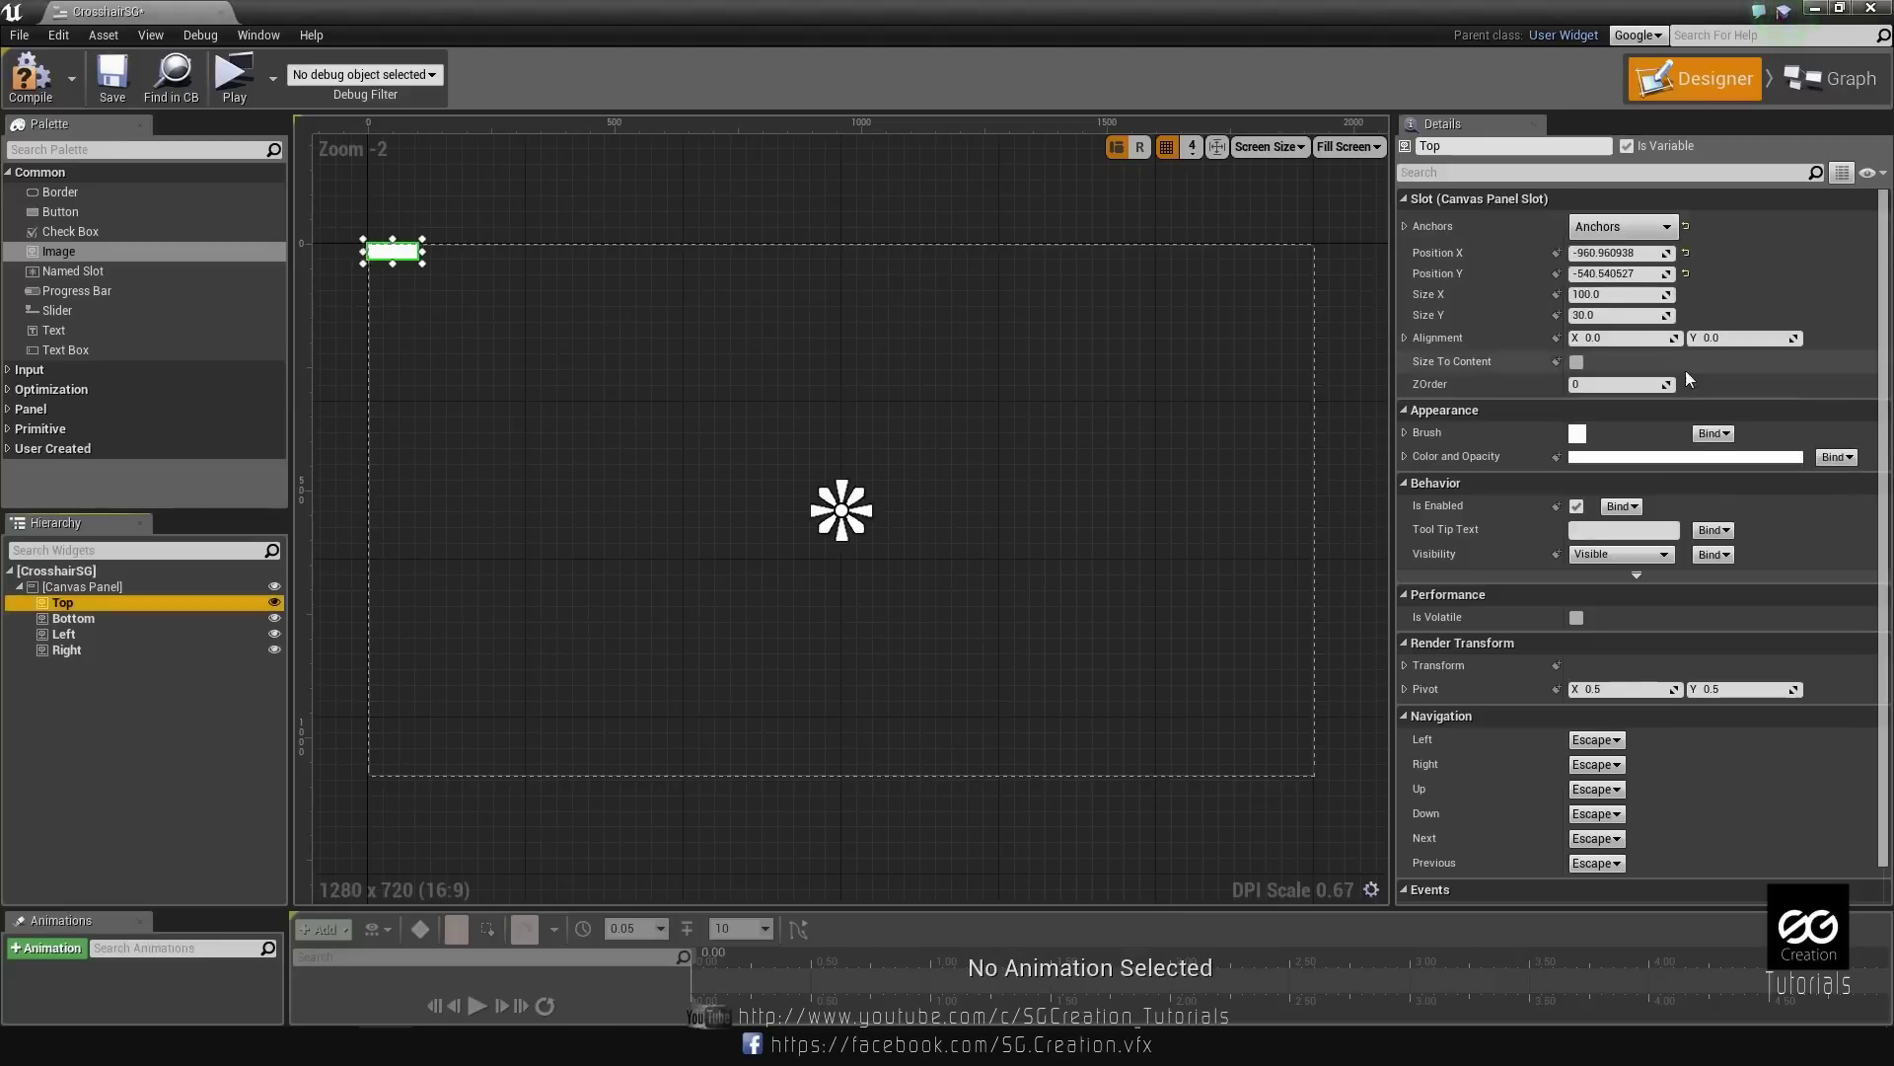
click(1609, 252)
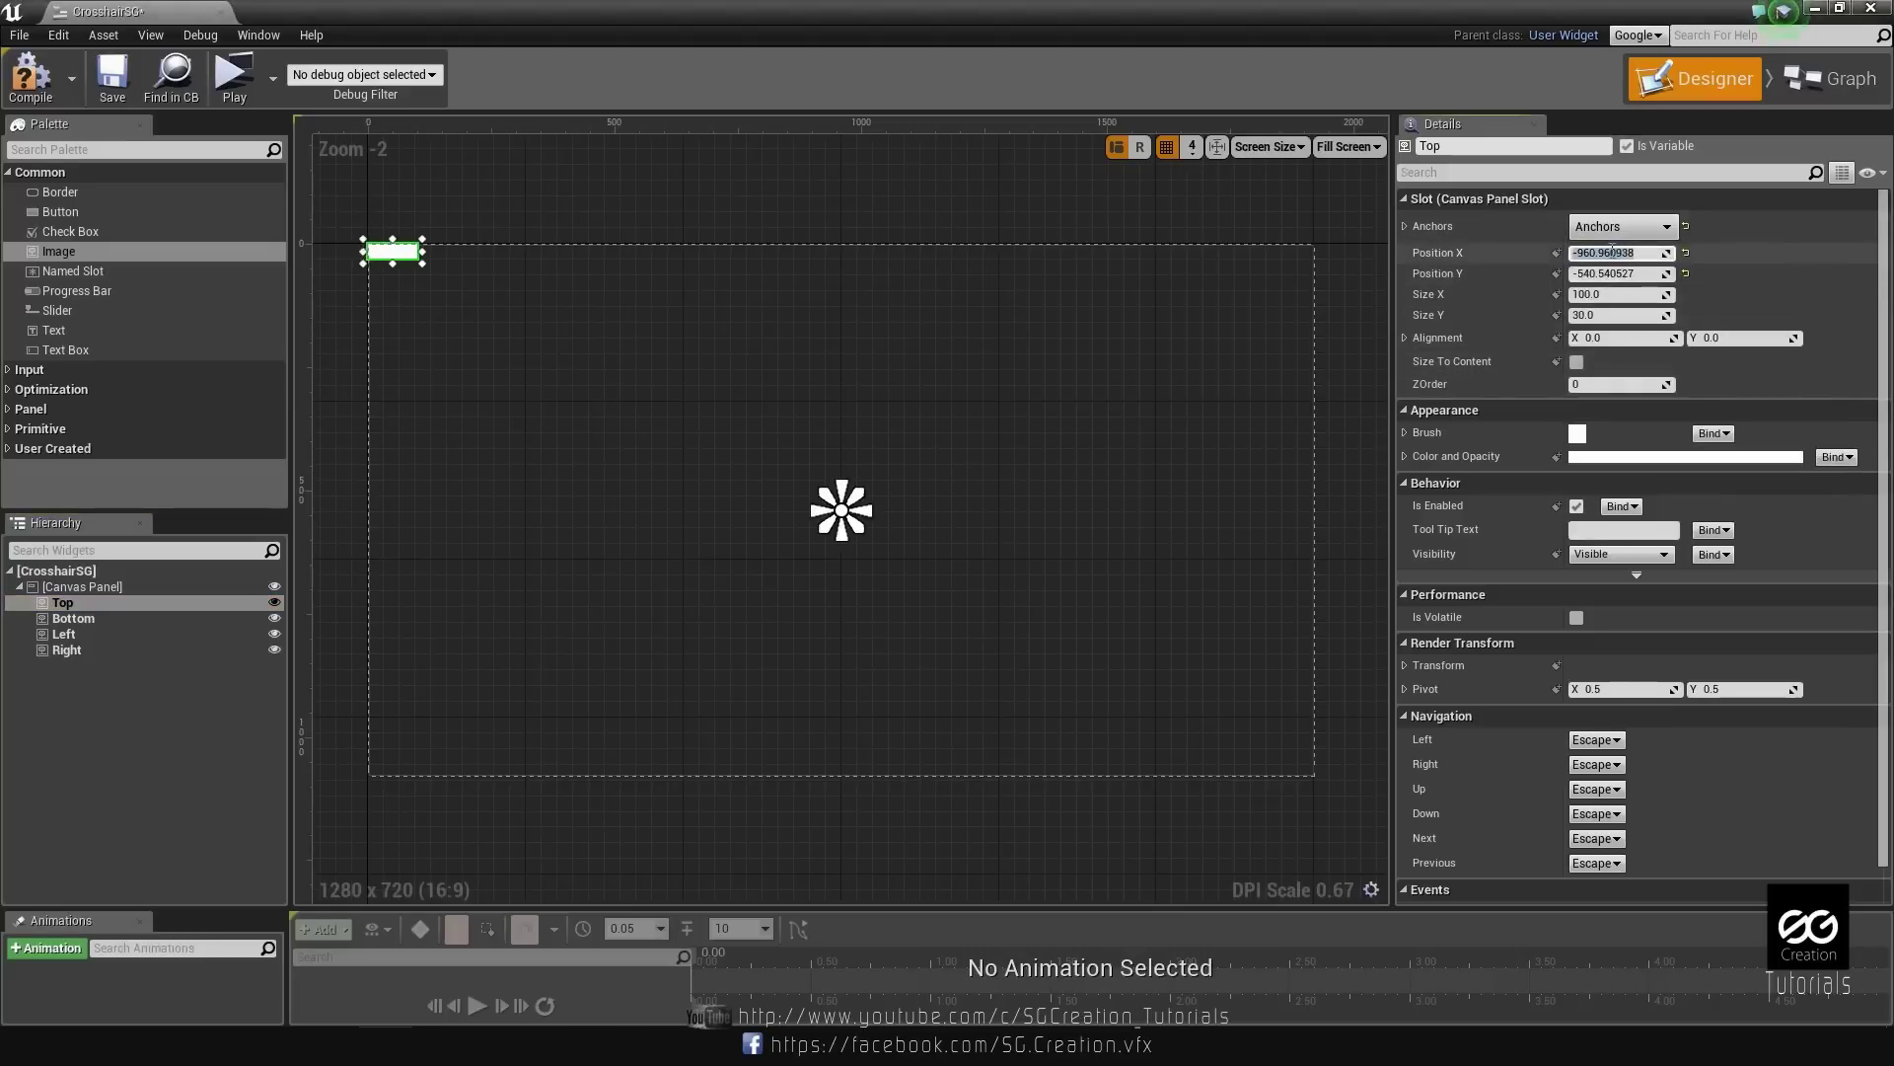
text(0)
click(1618, 273)
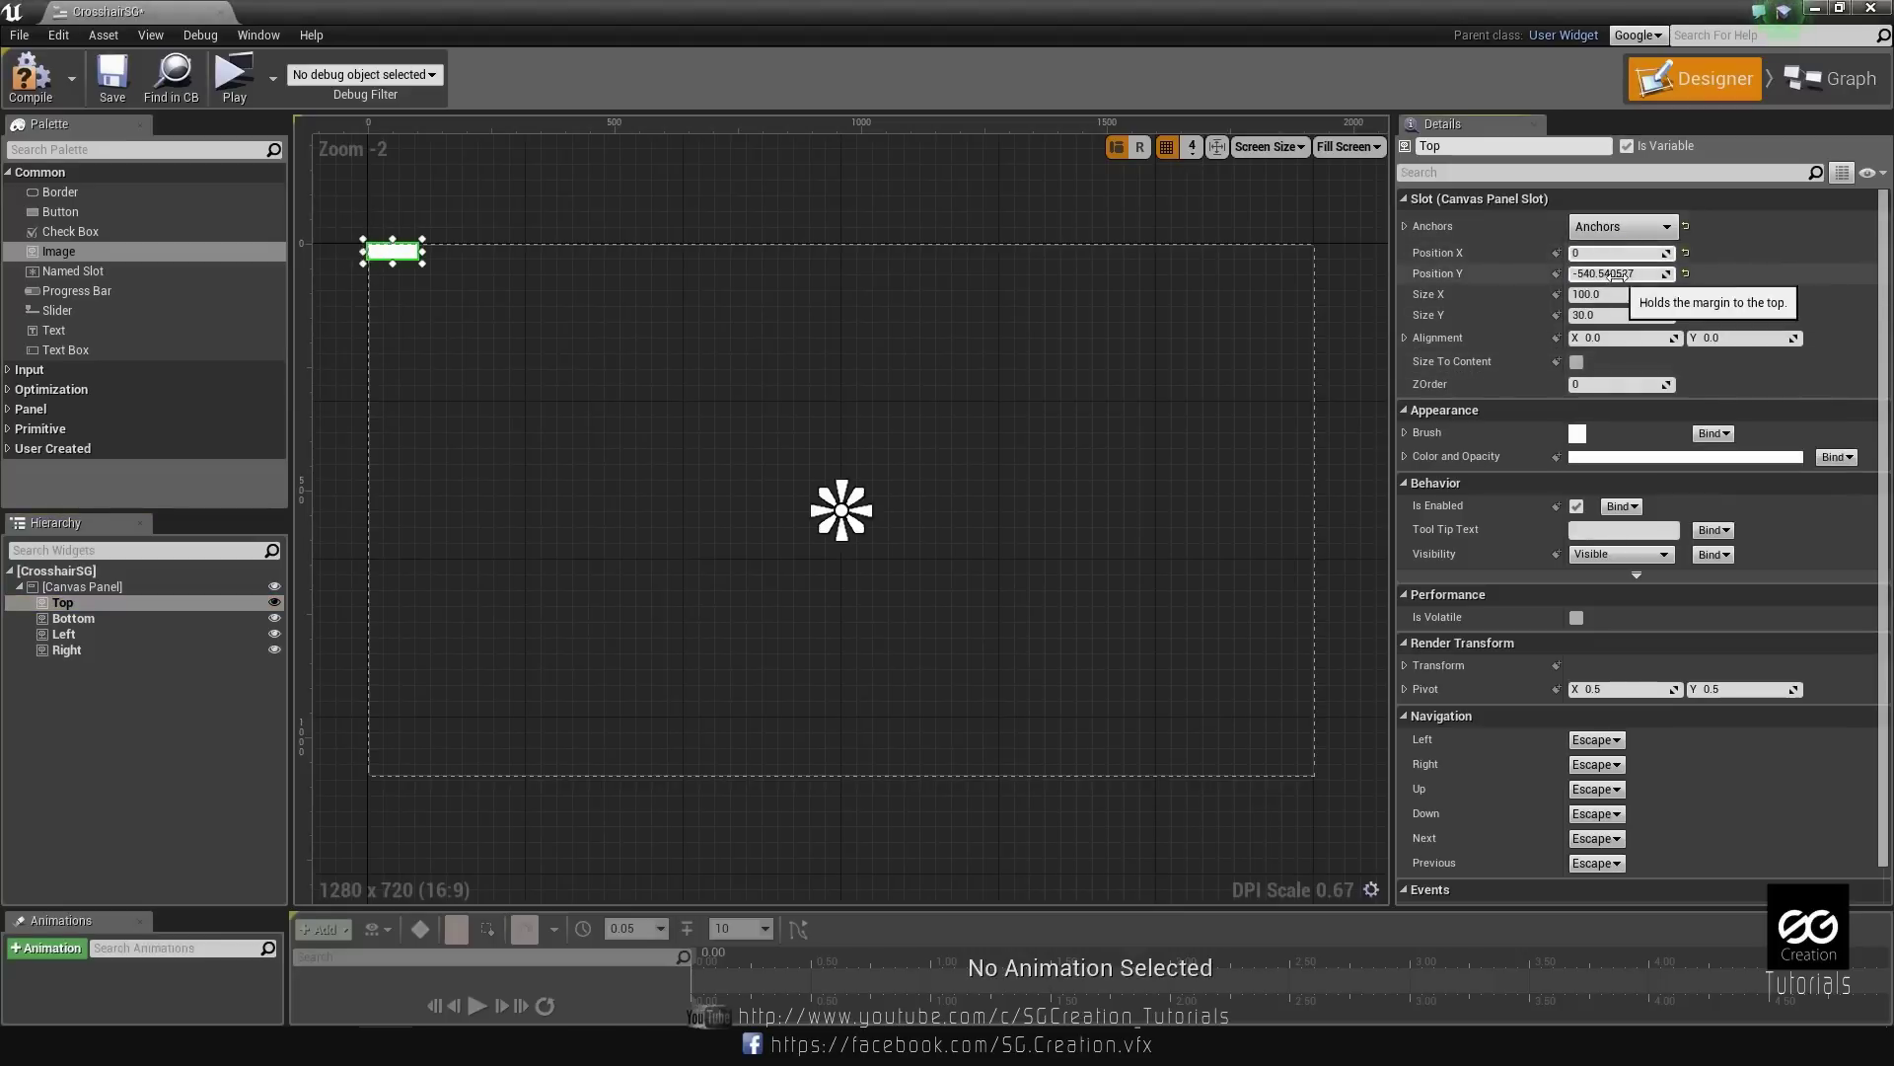
text(0)
click(1608, 294)
text(0)
click(1598, 313)
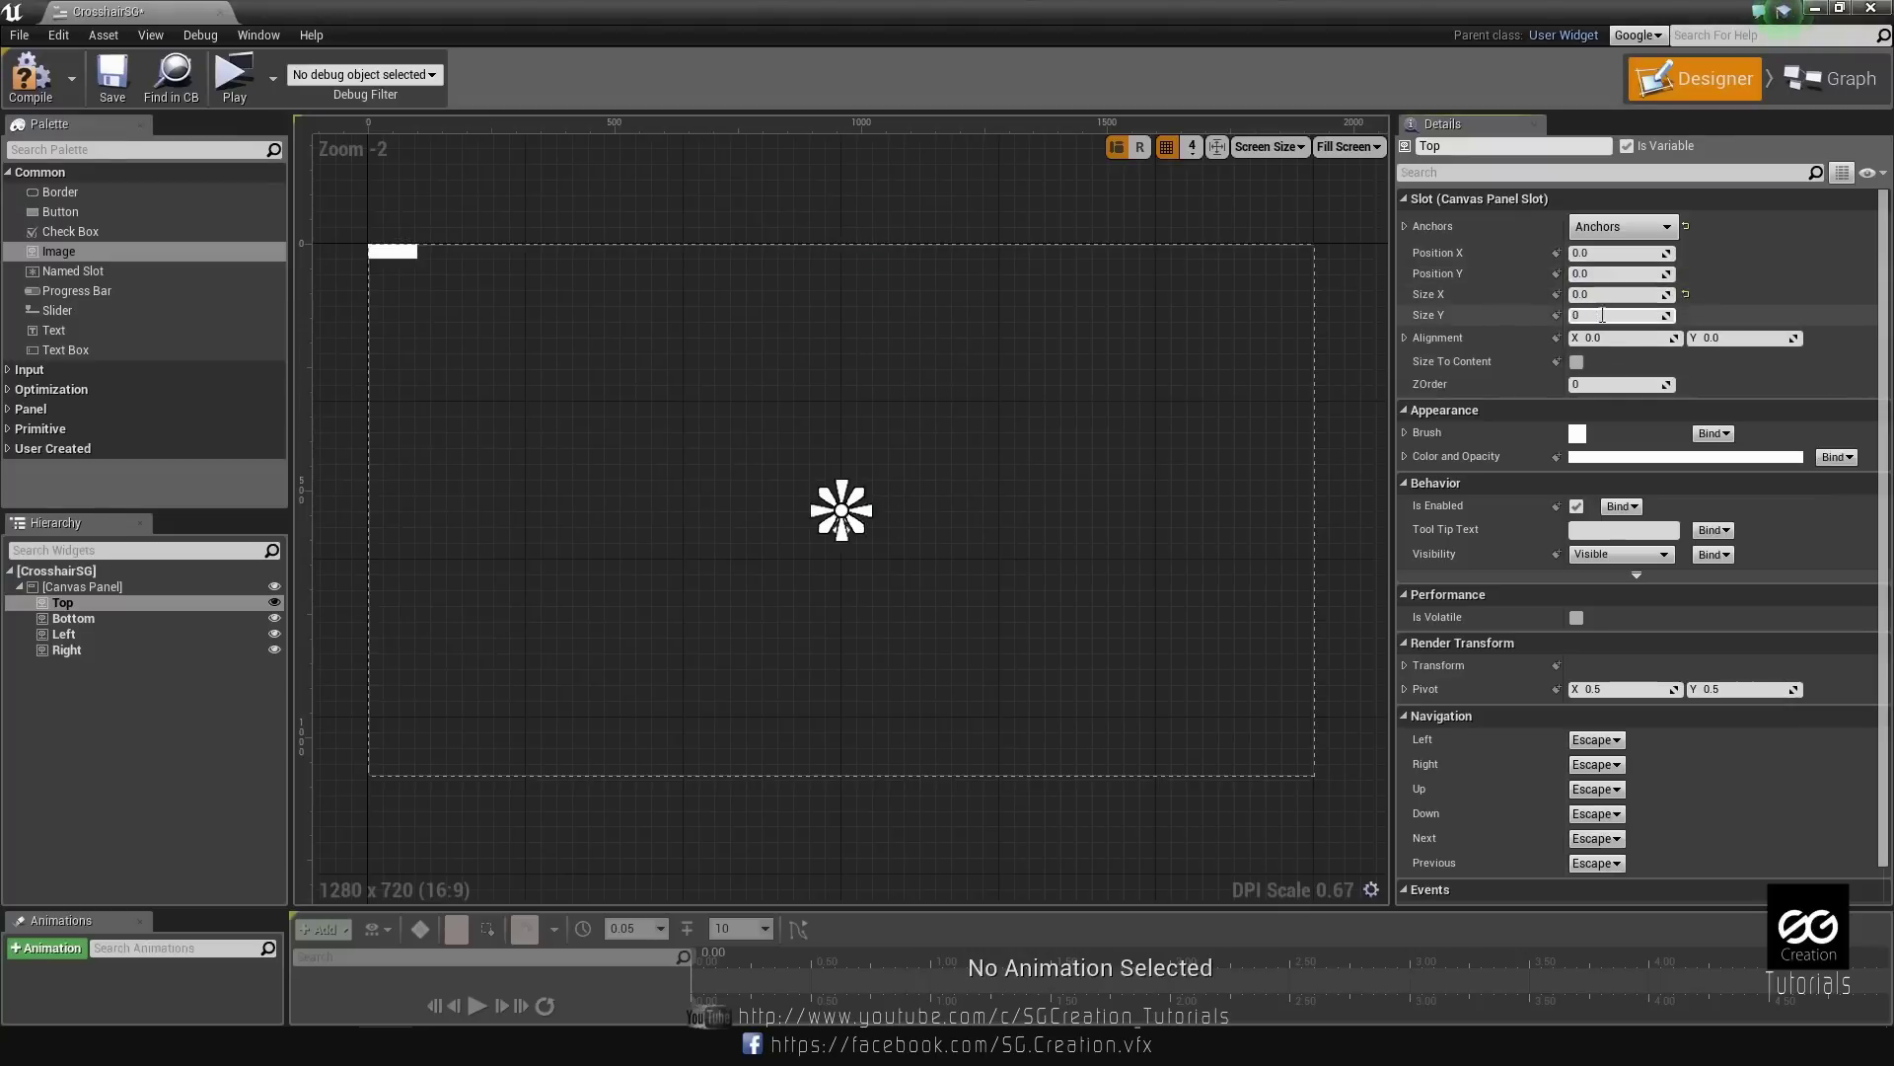
text(0)
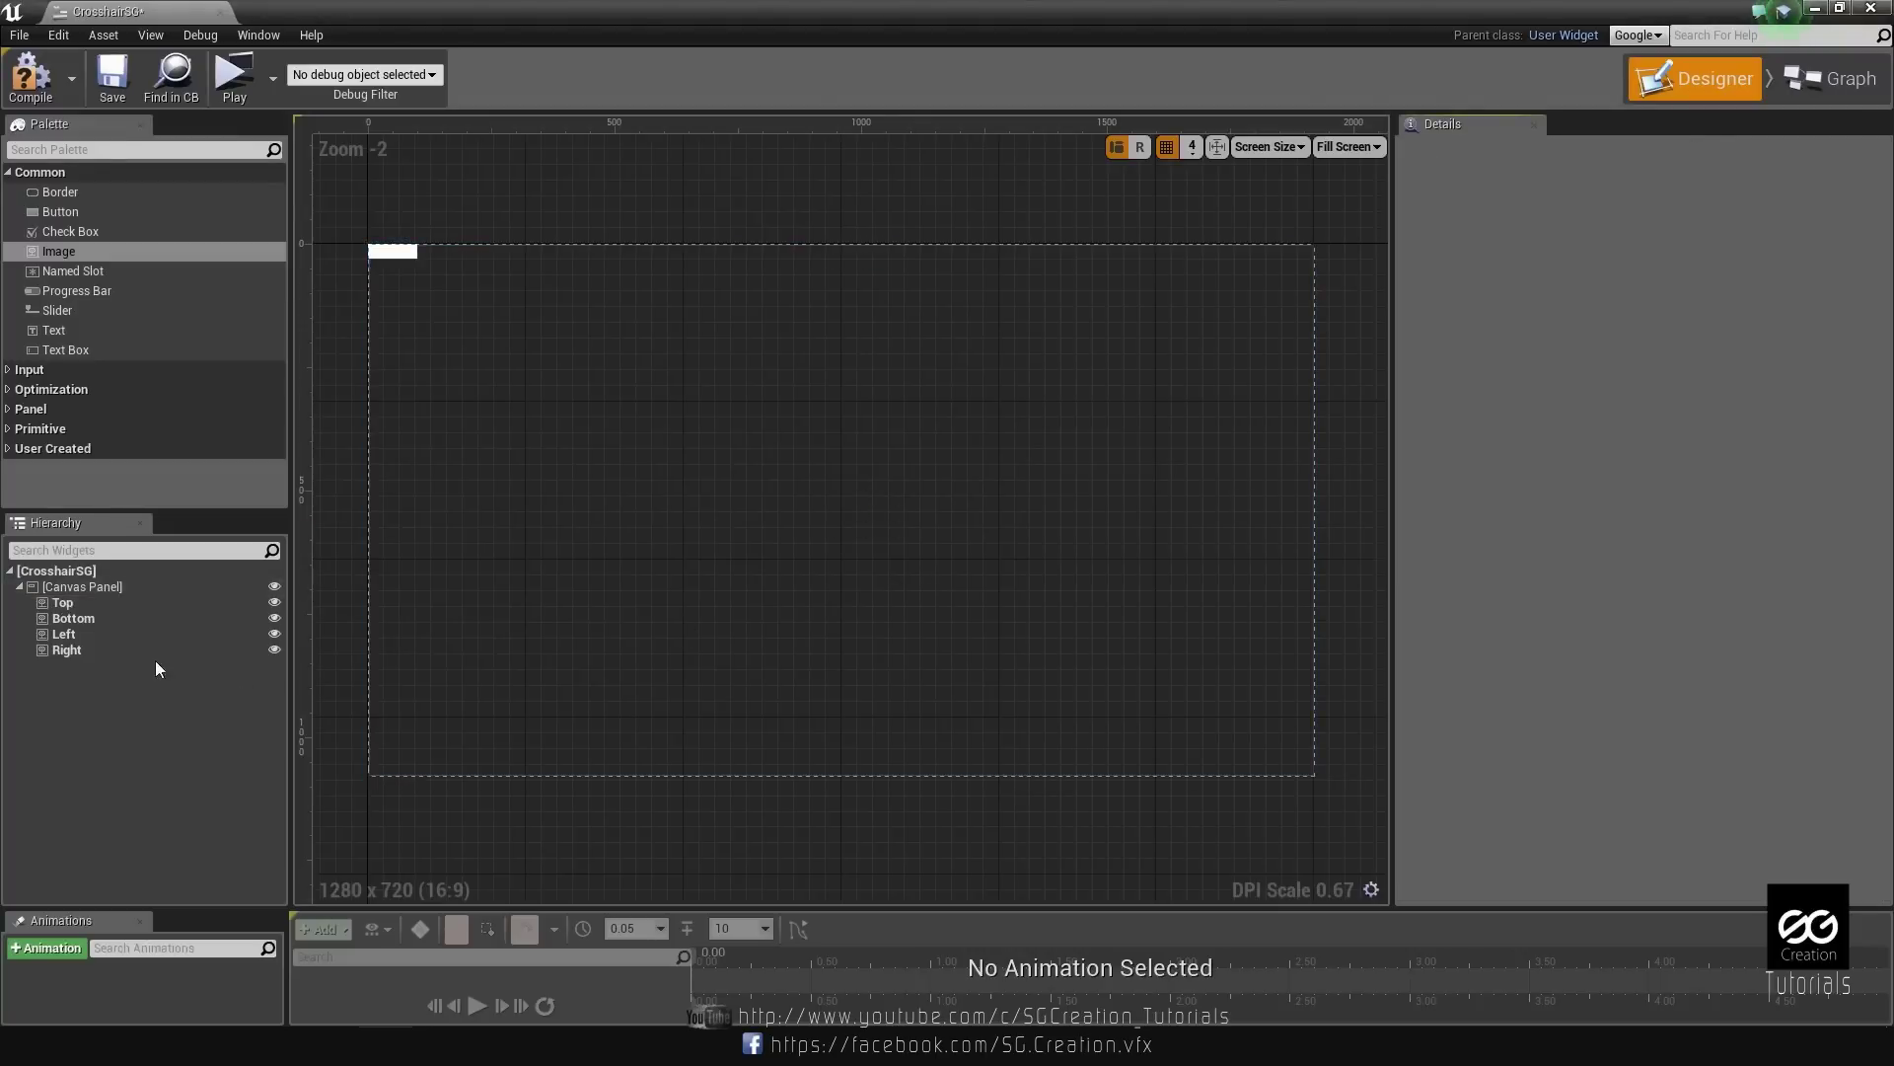
Anchor the Bottom image to the centre with Position X/Y and Size X/Y all 0.
click(110, 620)
click(1646, 242)
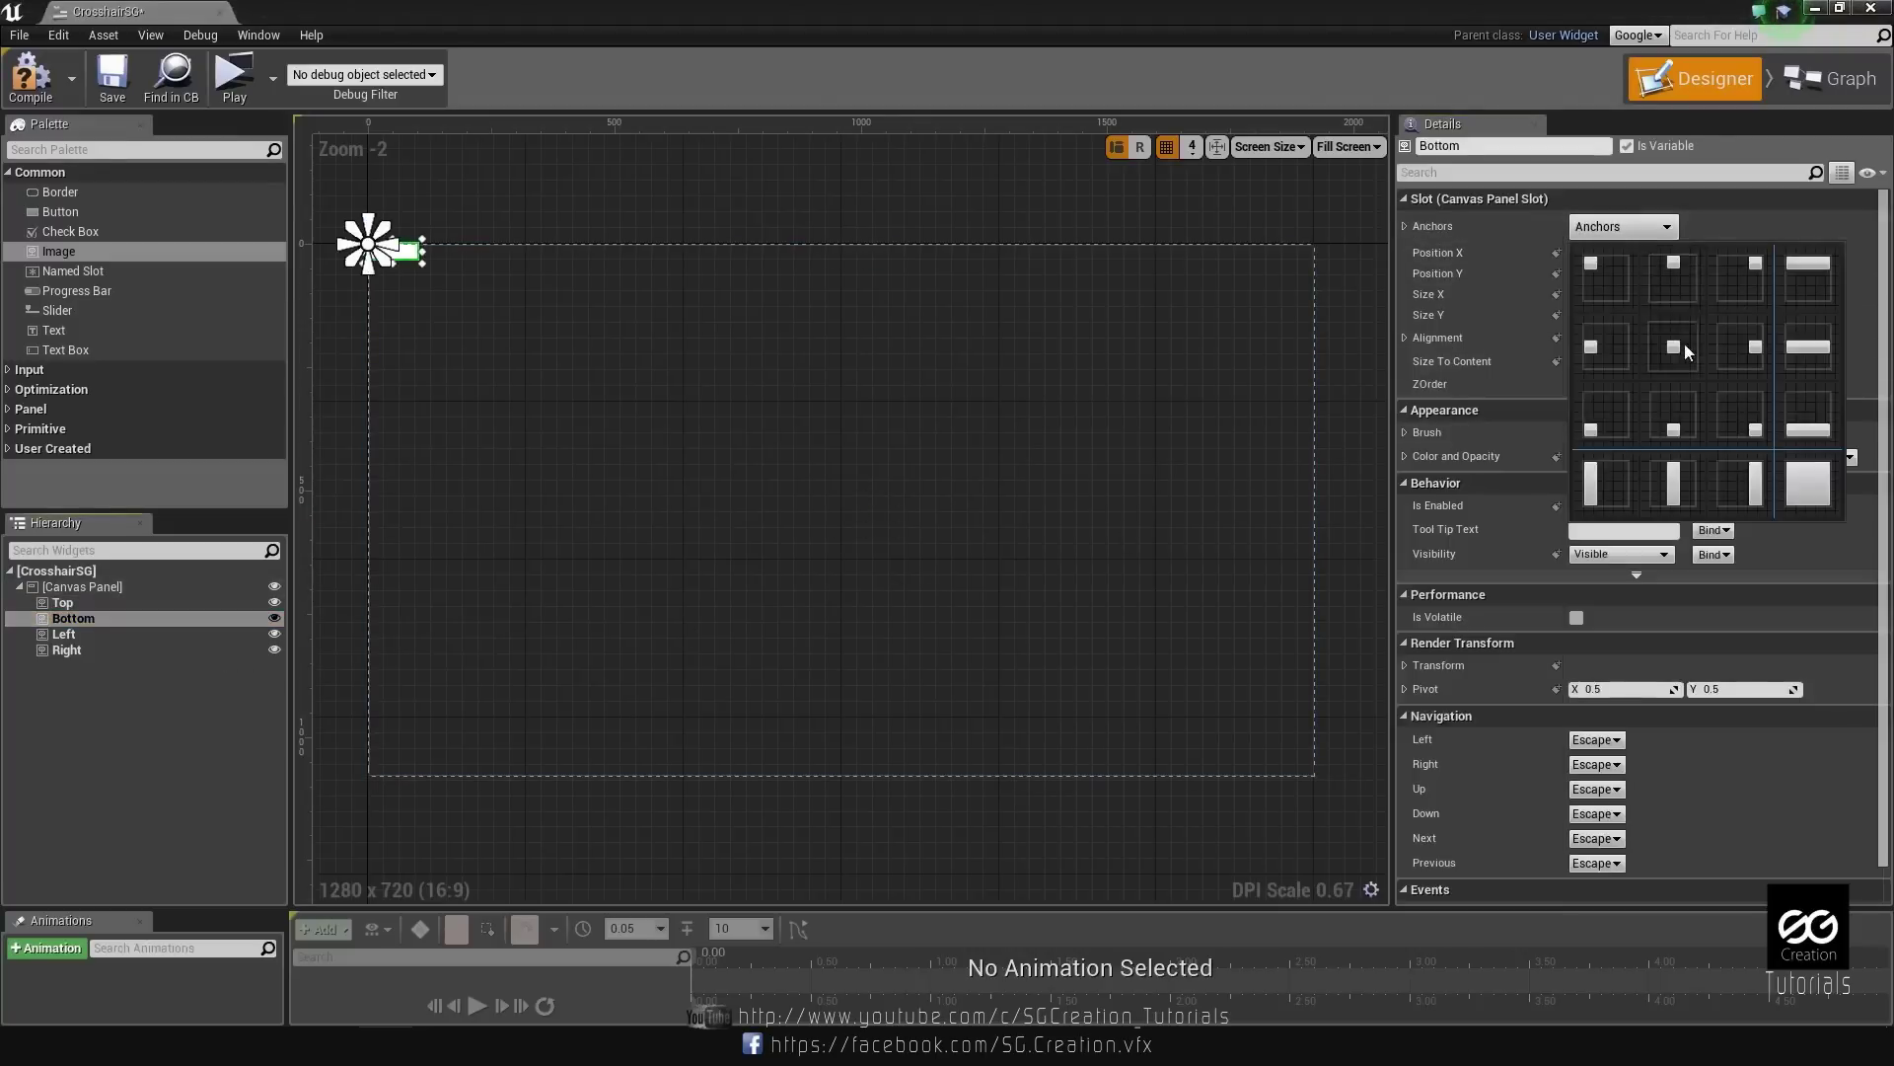
click(1683, 347)
click(1633, 253)
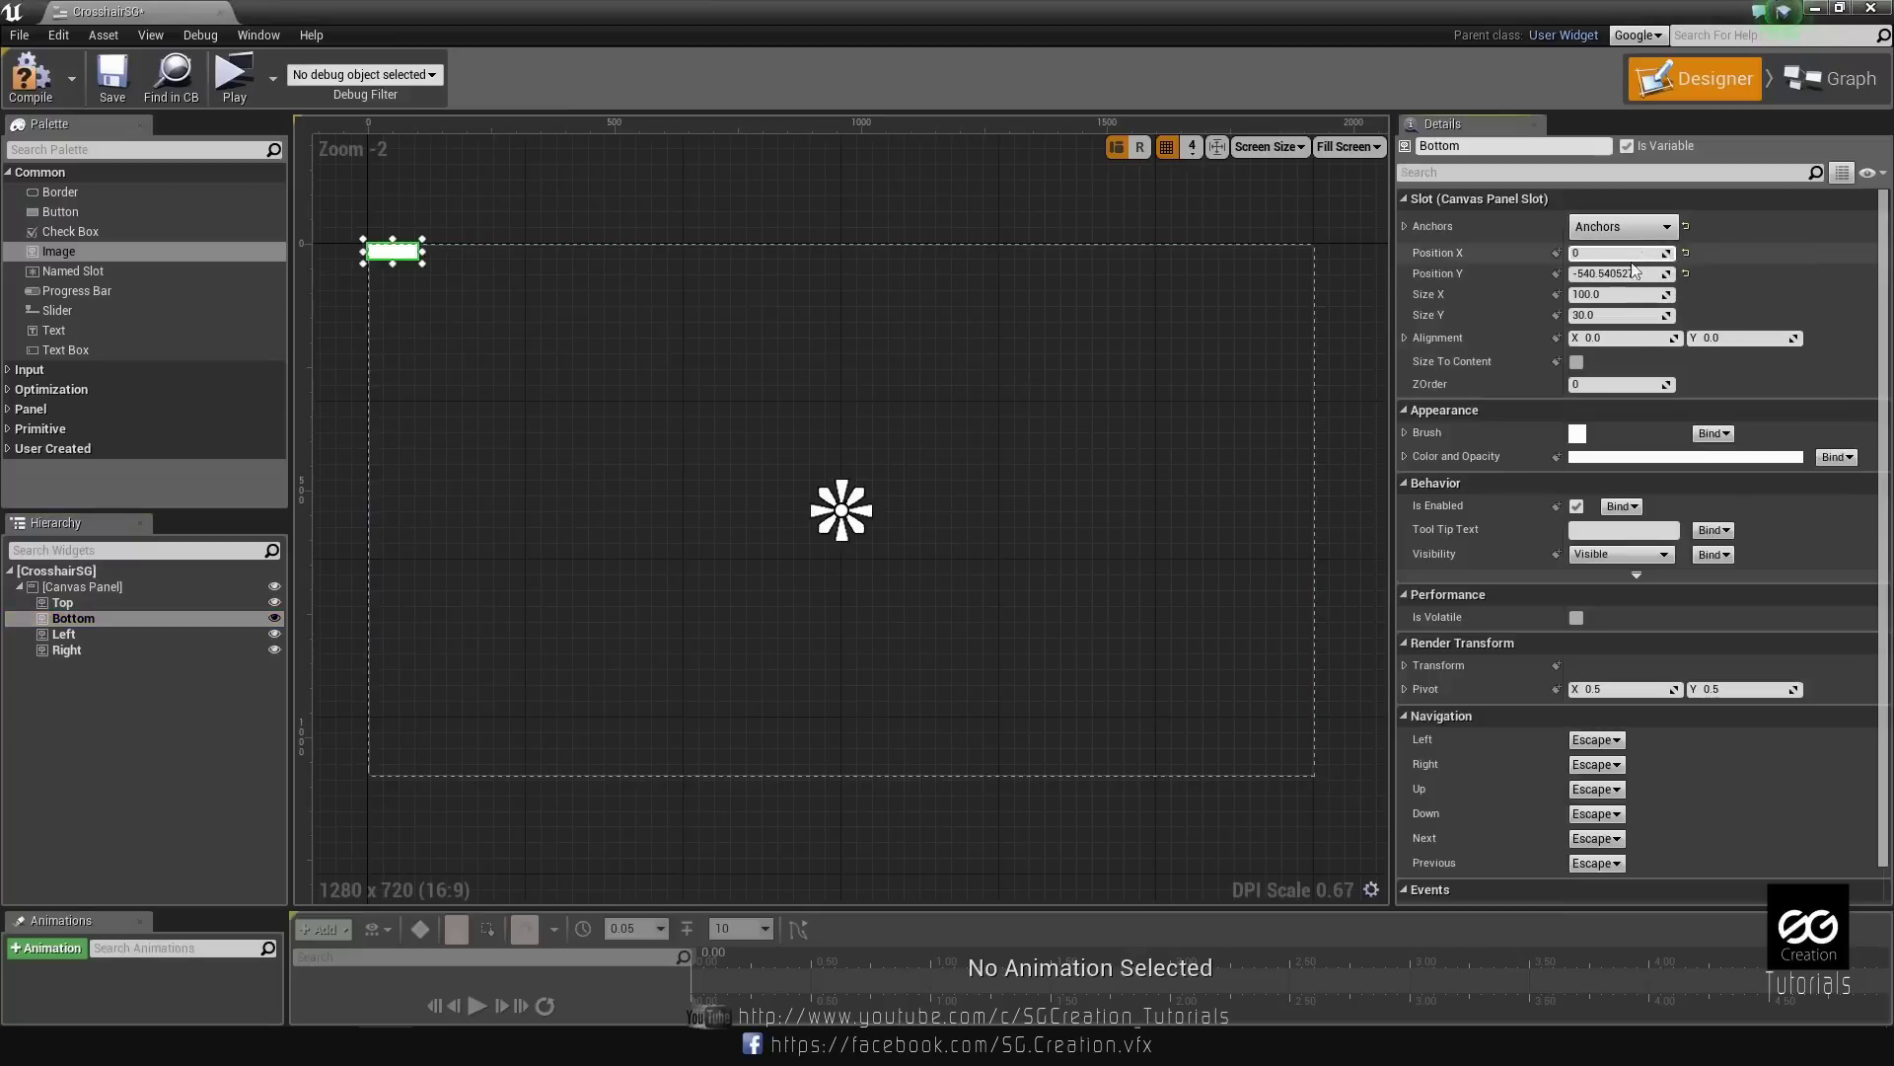
text(0)
key(Return)
text(0)
key(Tab)
text(0)
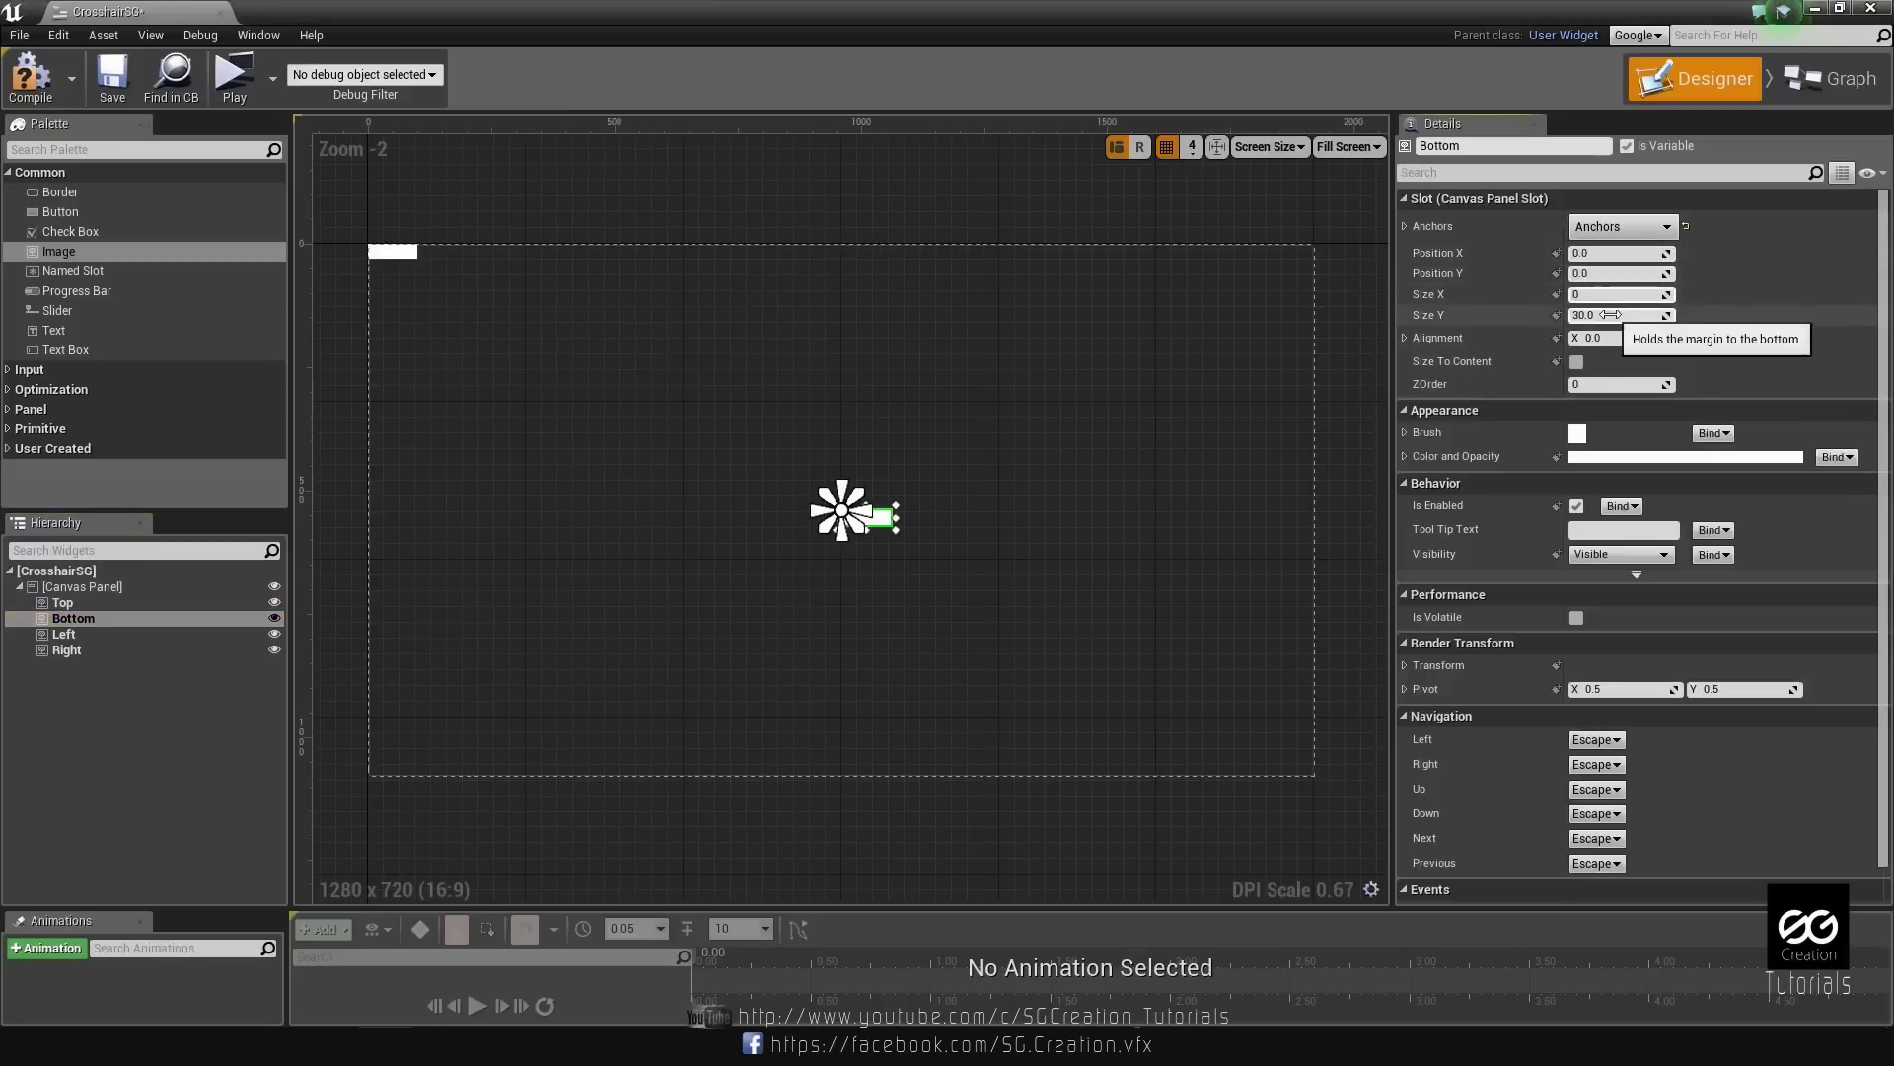
key(Tab)
text(0)
click(174, 721)
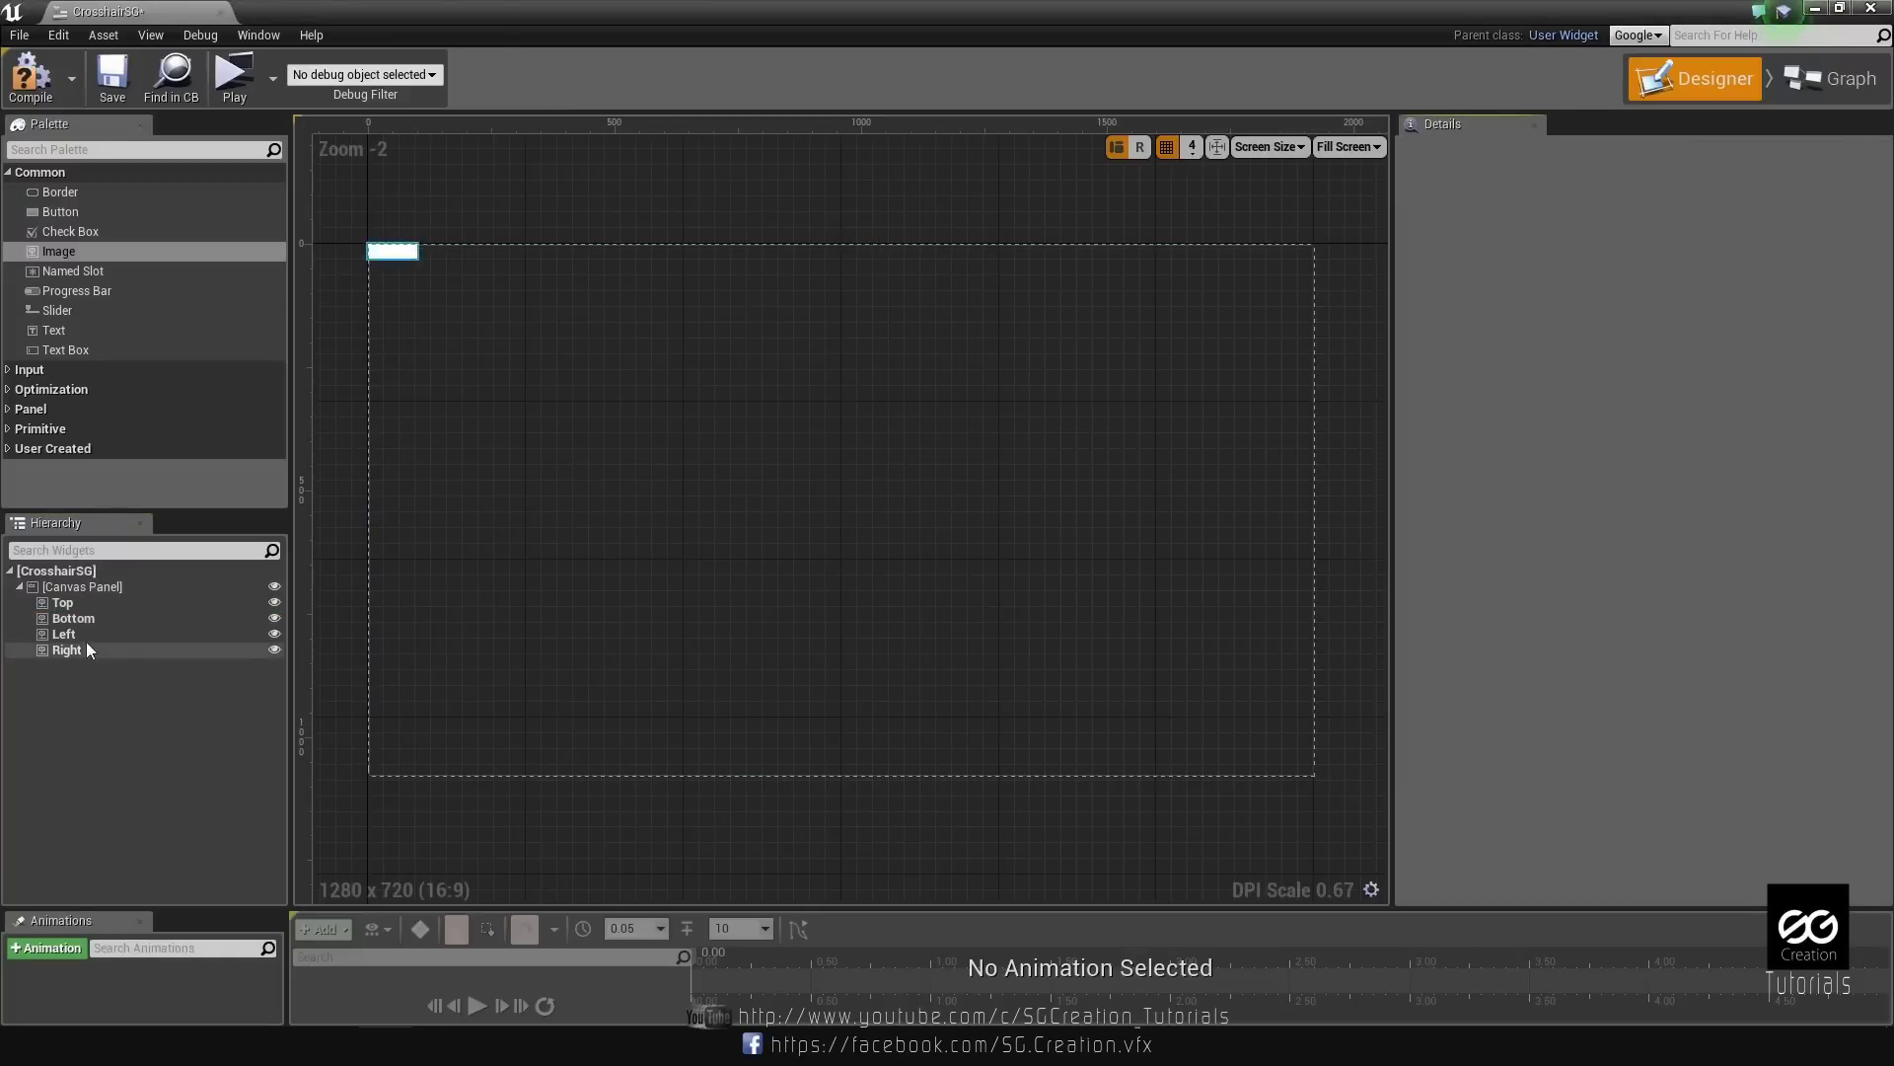
Centre-anchor the Left image and zero its position and size values.
click(64, 634)
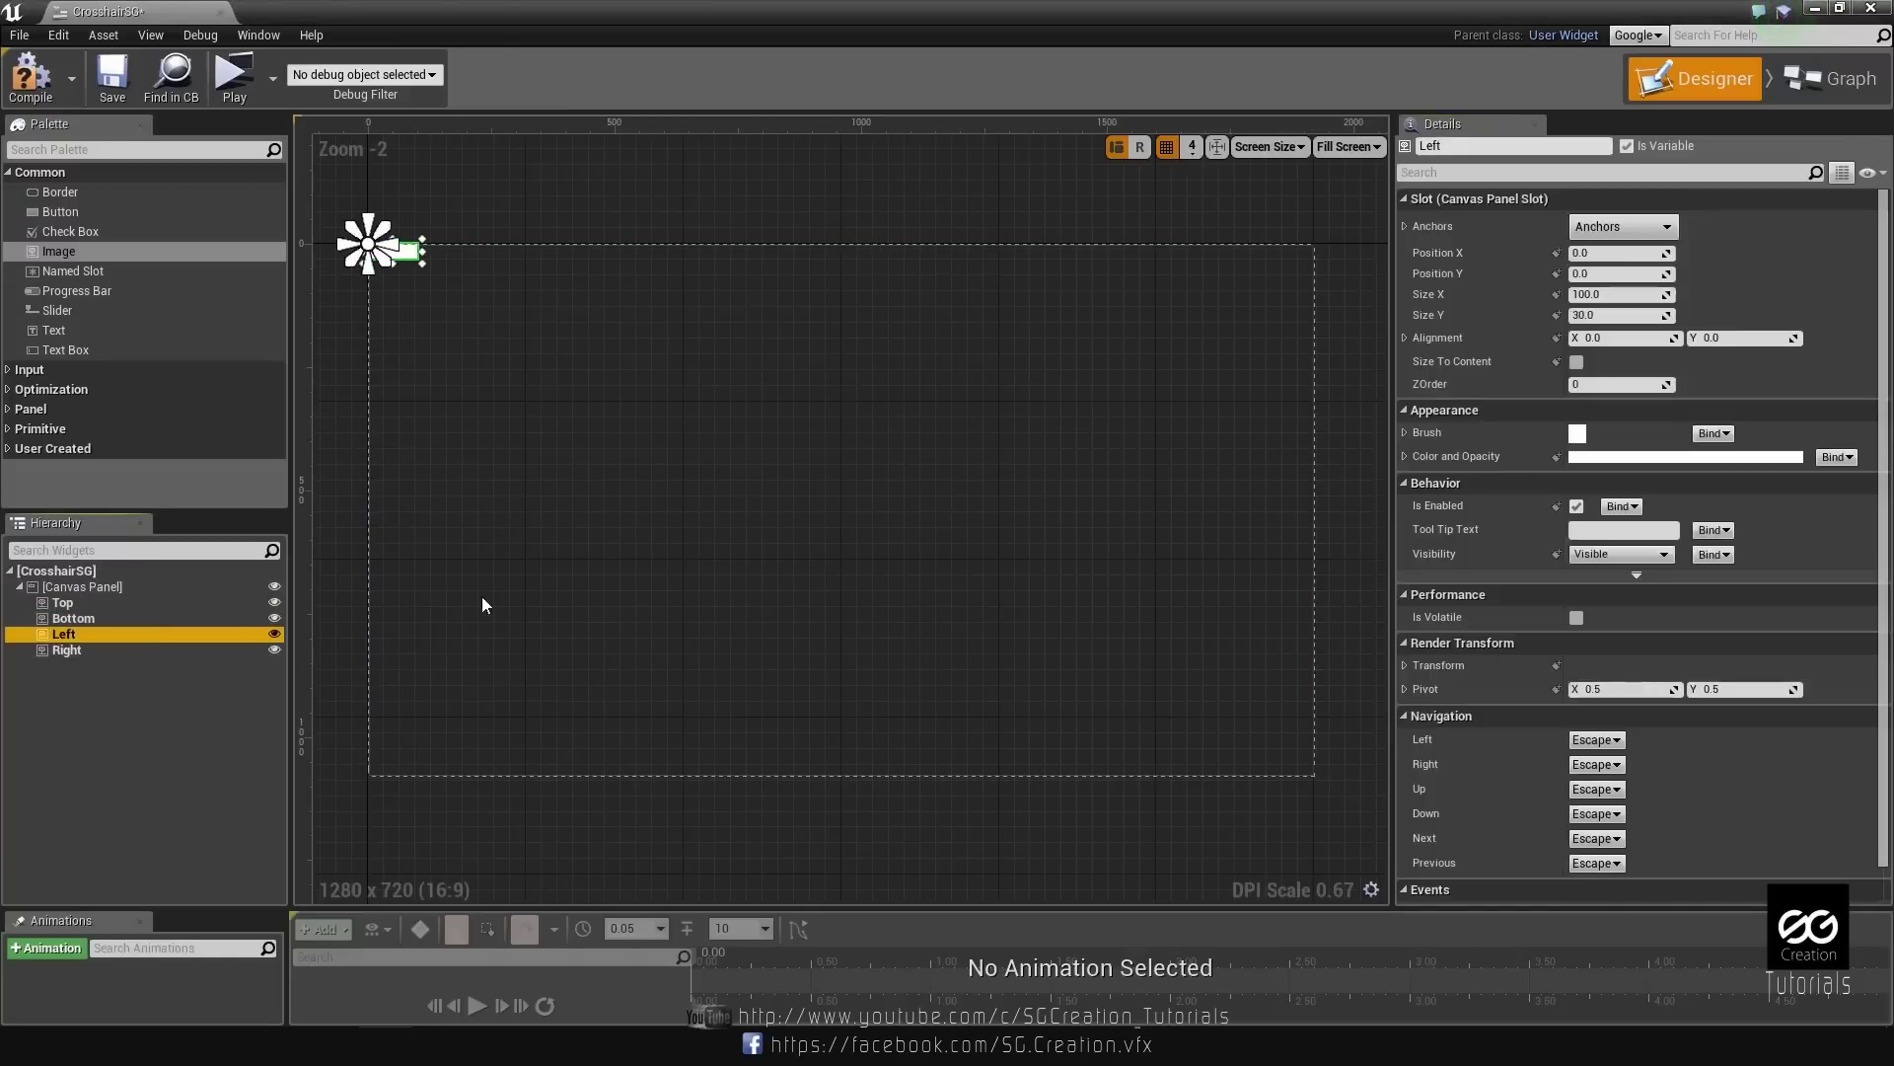
click(1616, 227)
click(1674, 353)
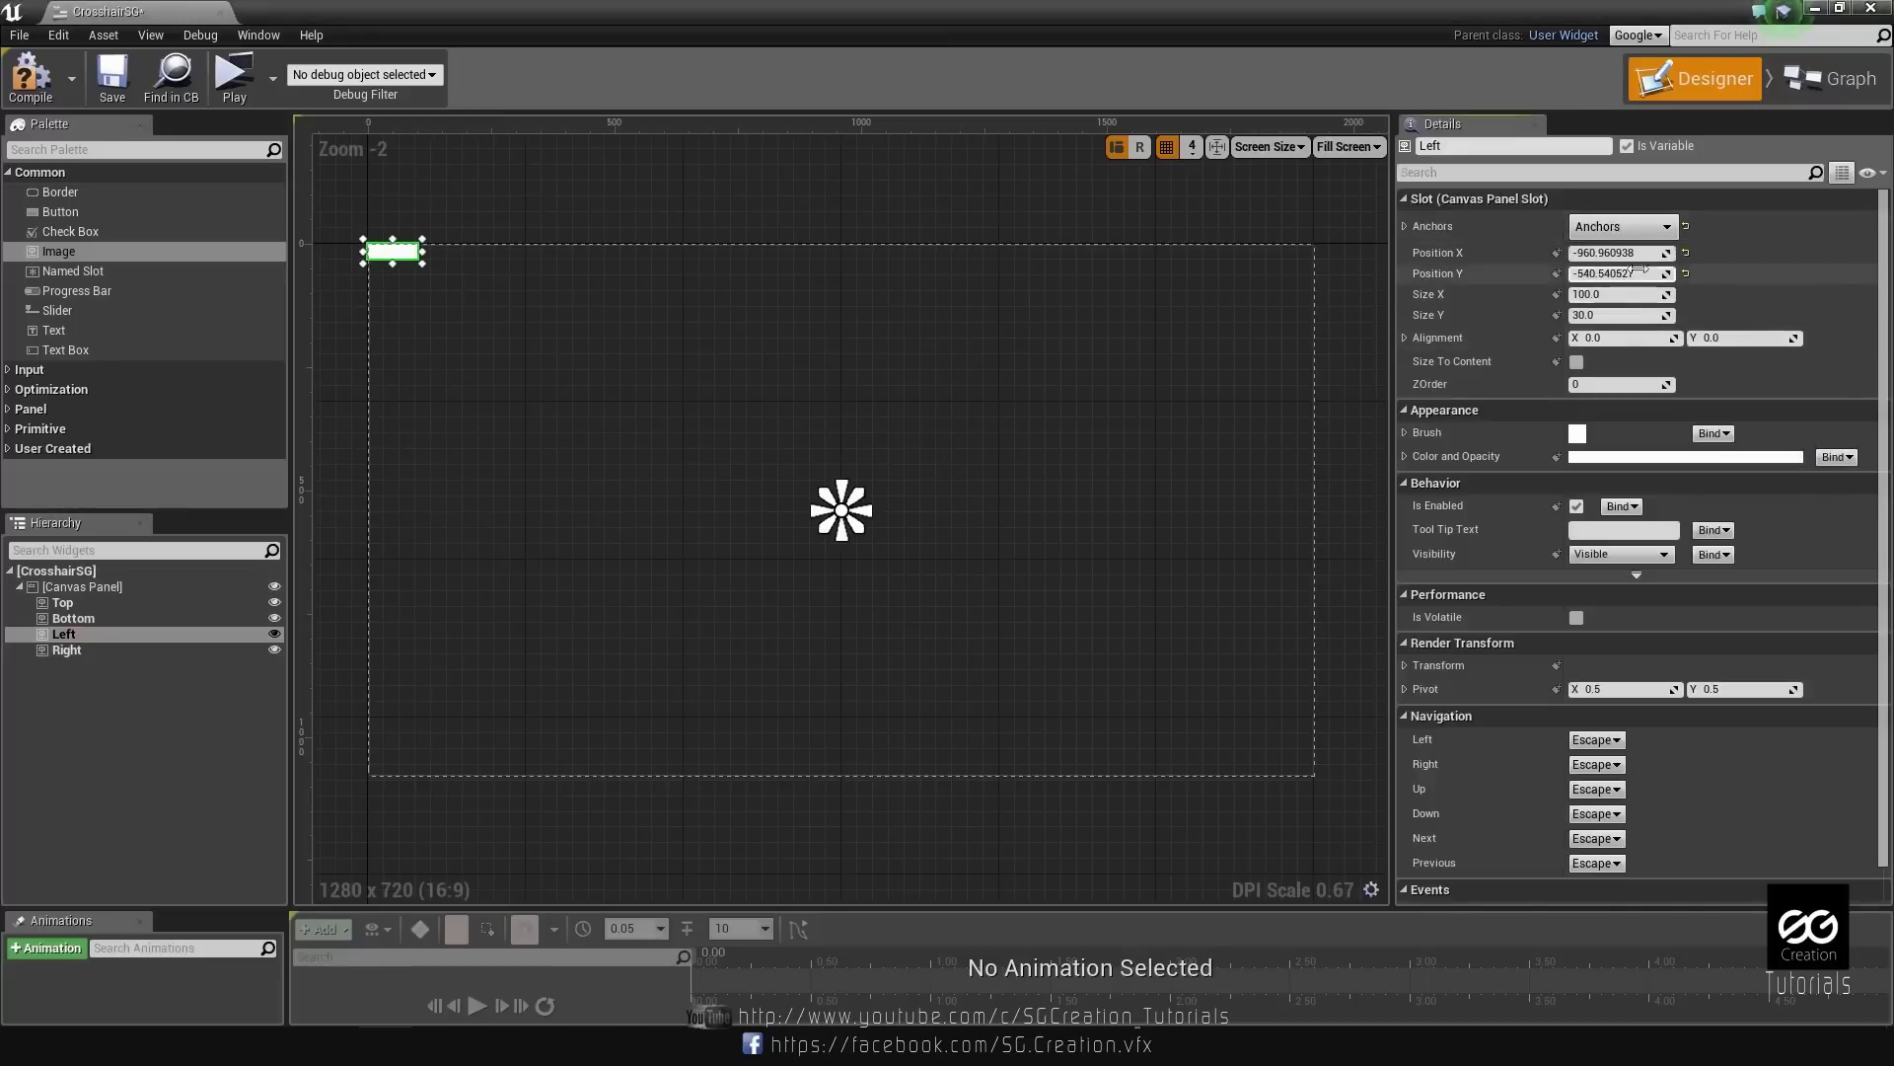
click(1613, 253)
text(0)
key(Tab)
text(0)
key(Tab)
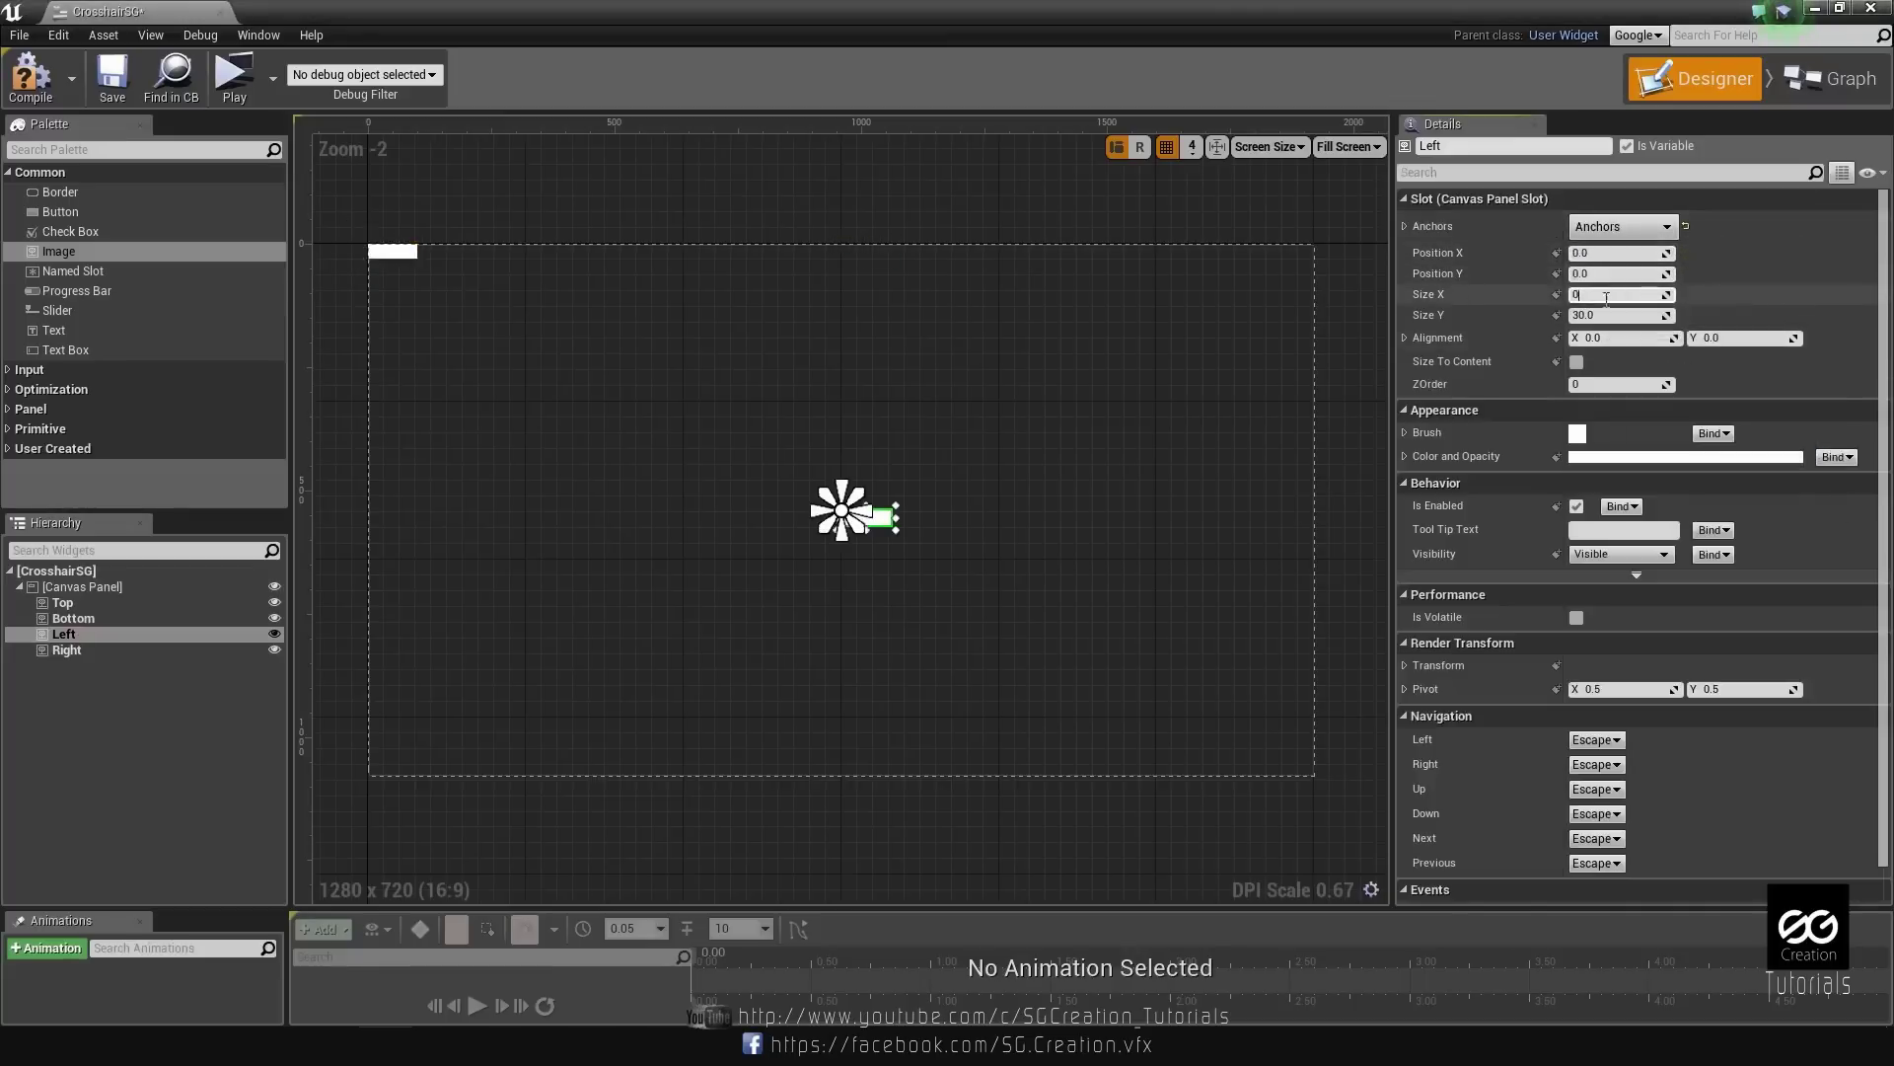
text(0)
key(Tab)
text(0)
Centre-anchor the Right image and set its position and size fields to 0.
click(119, 707)
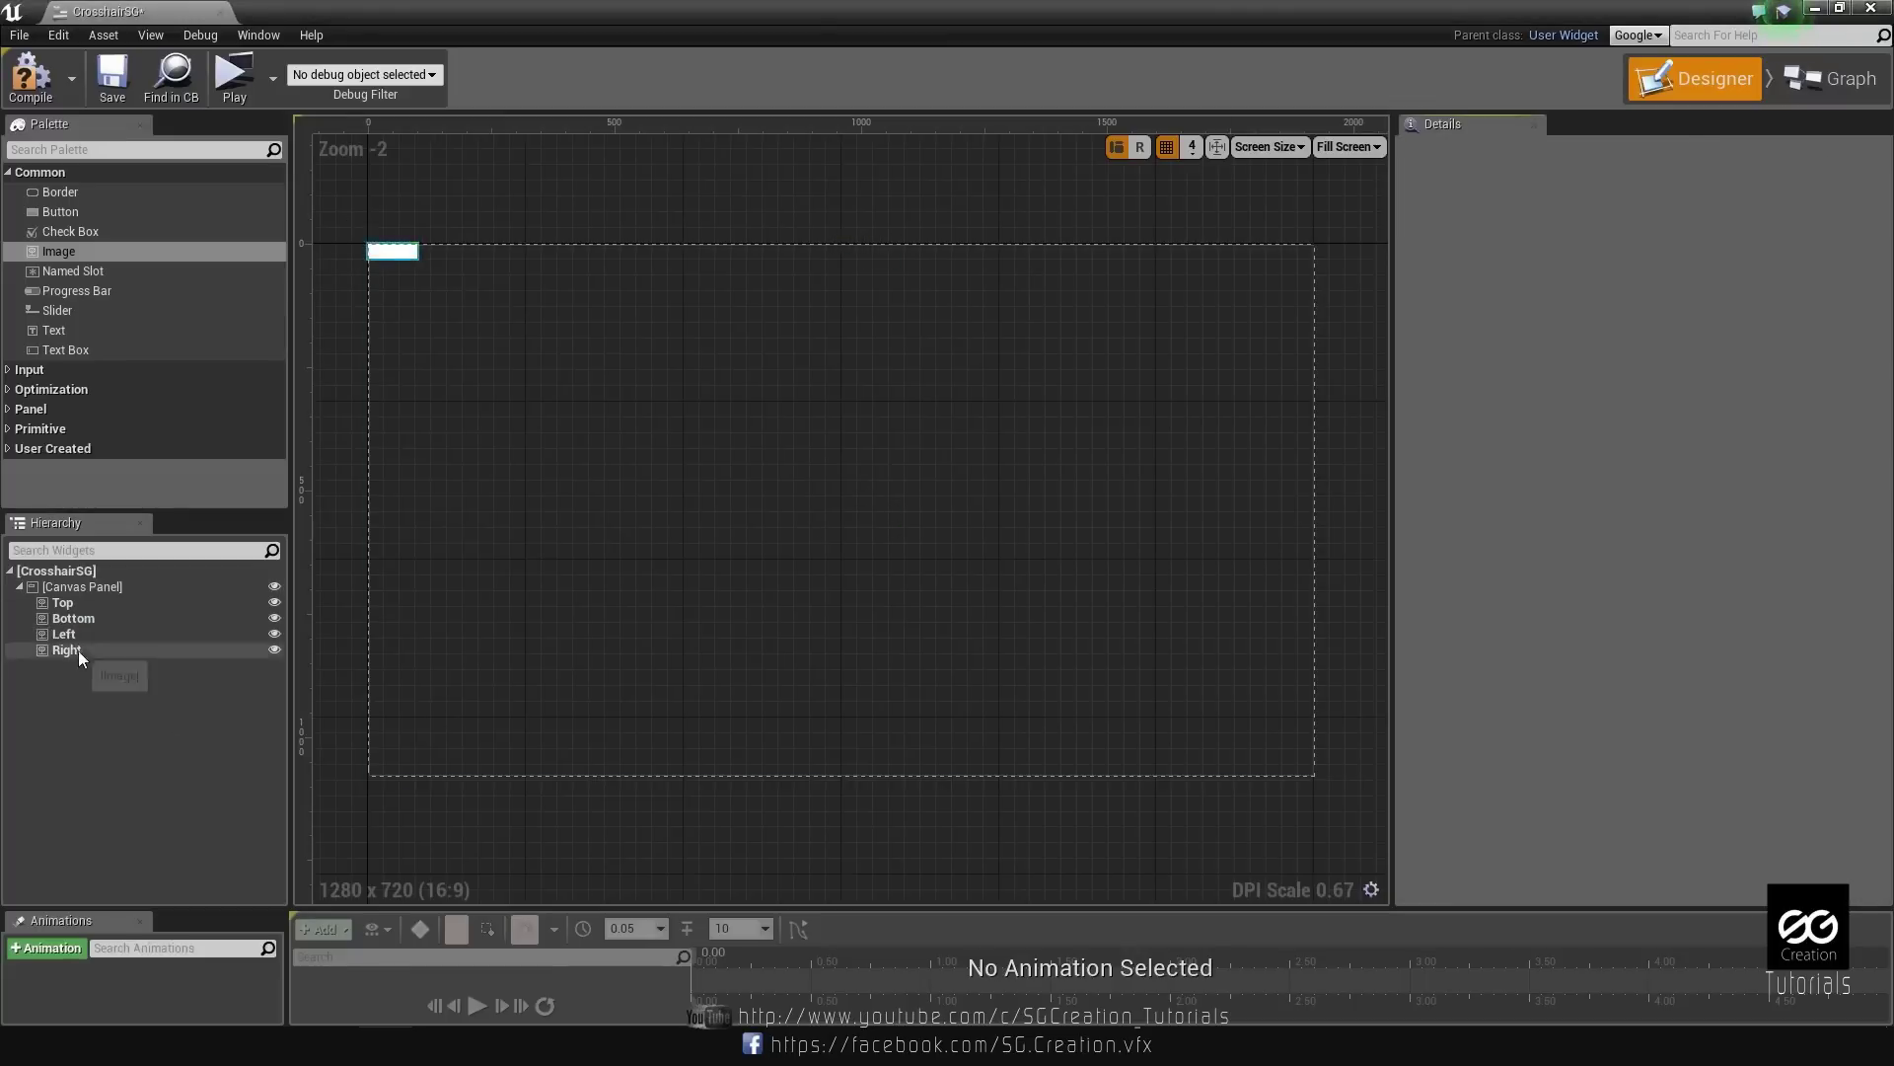
click(66, 649)
click(1648, 227)
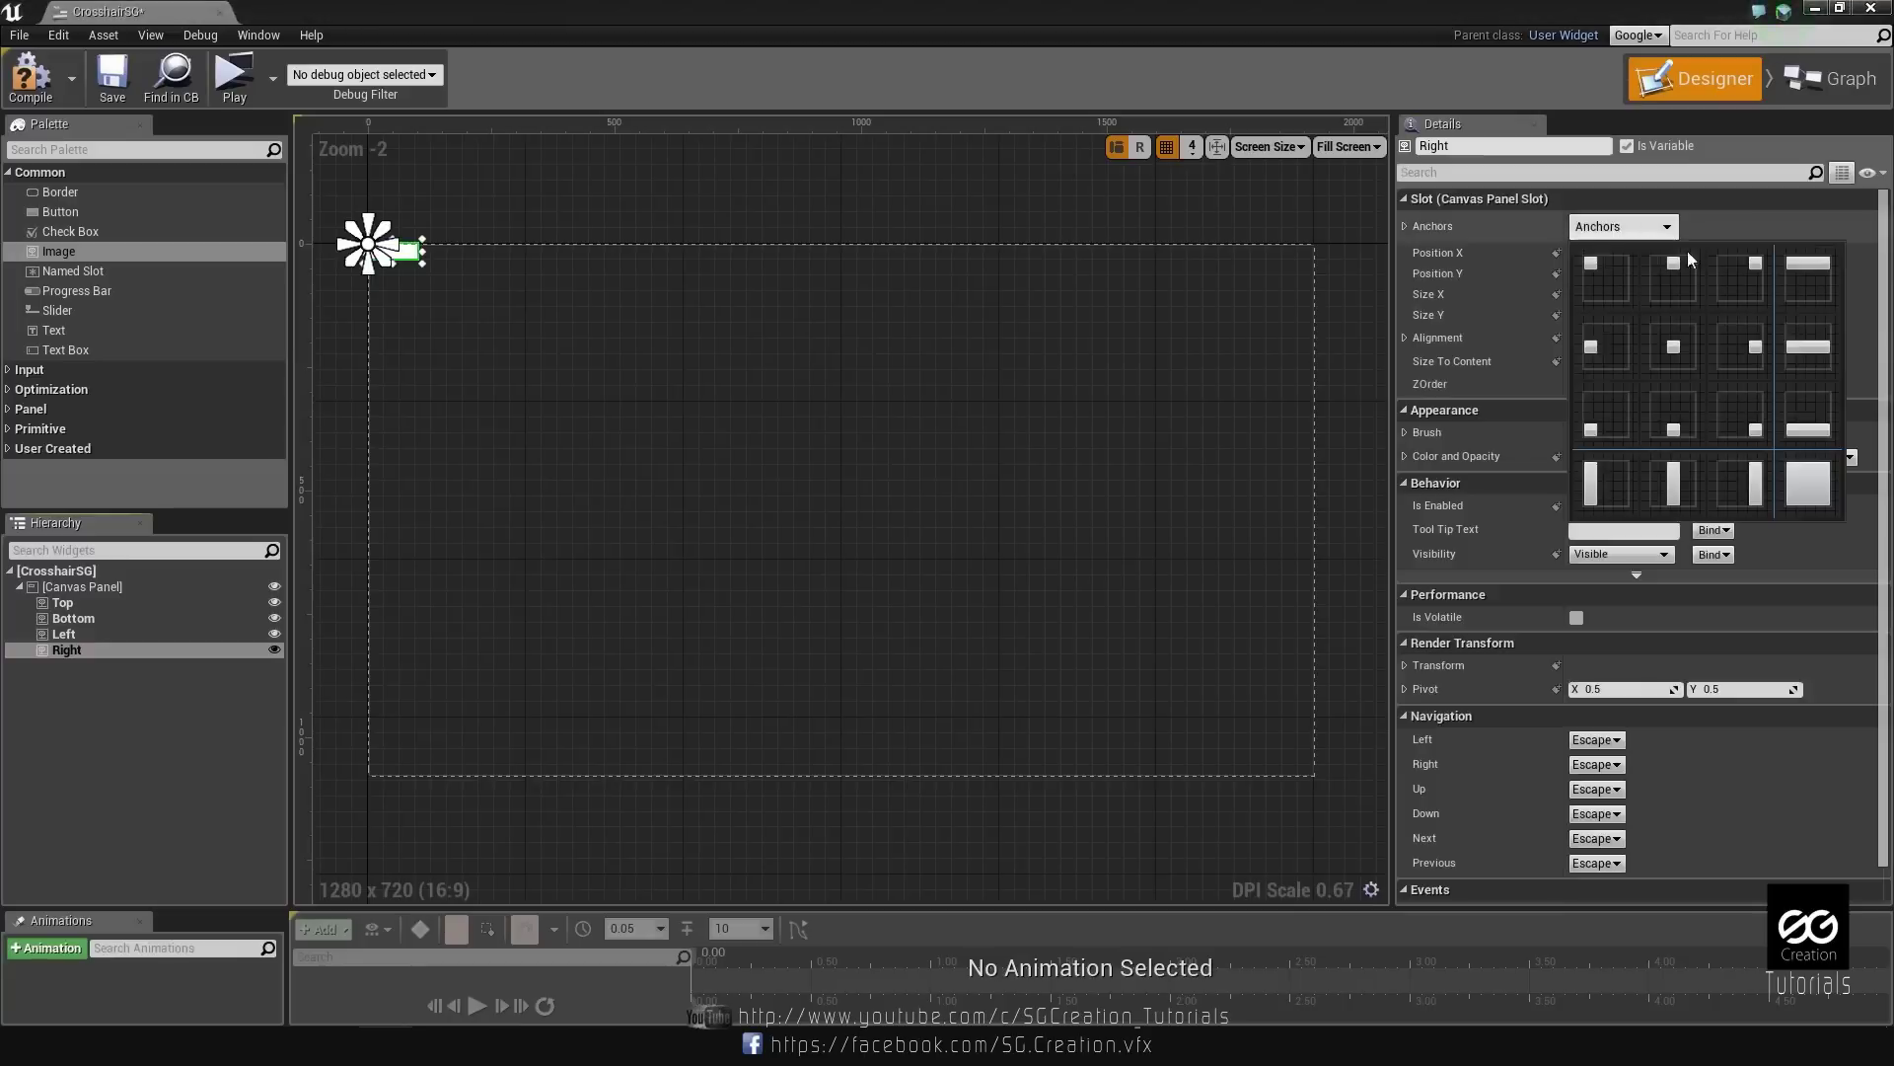
click(1673, 346)
click(1618, 253)
text(0)
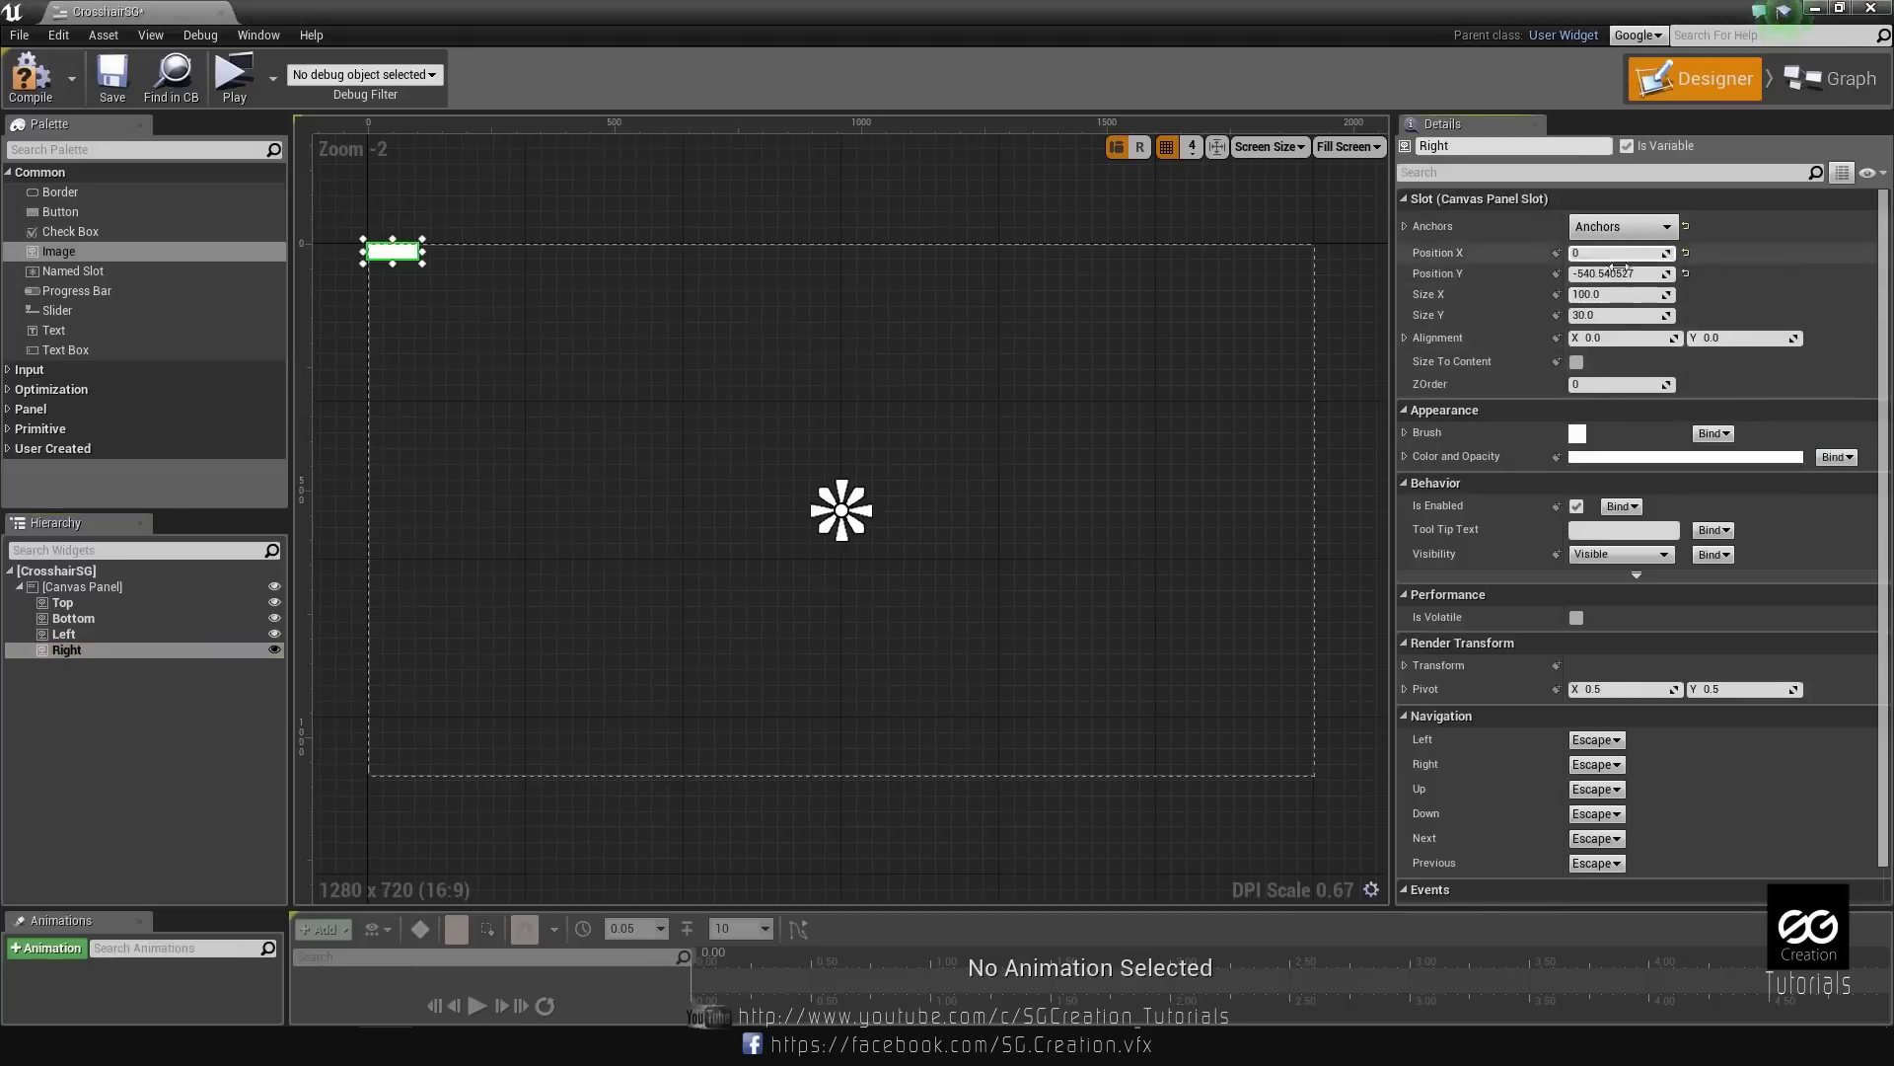
key(Tab)
text(0)
key(Tab)
text(0)
key(Tab)
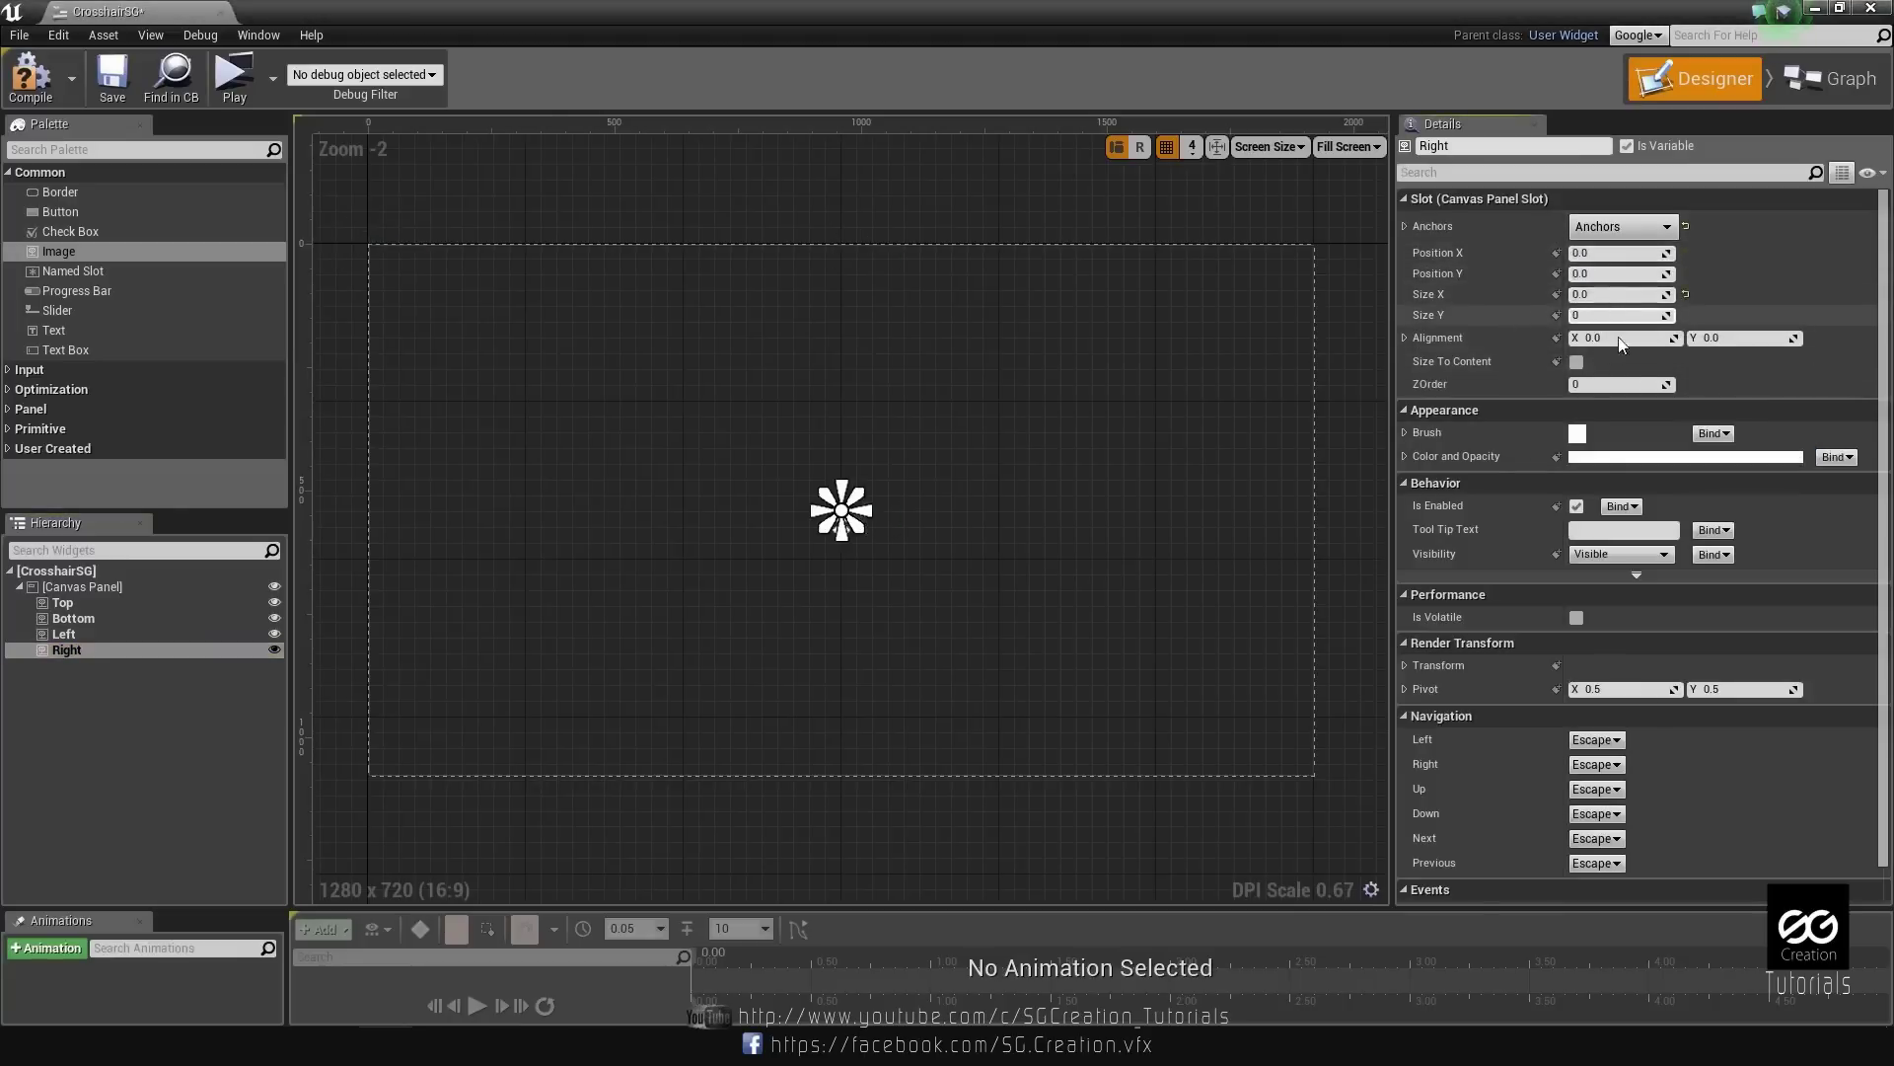
click(87, 768)
click(84, 606)
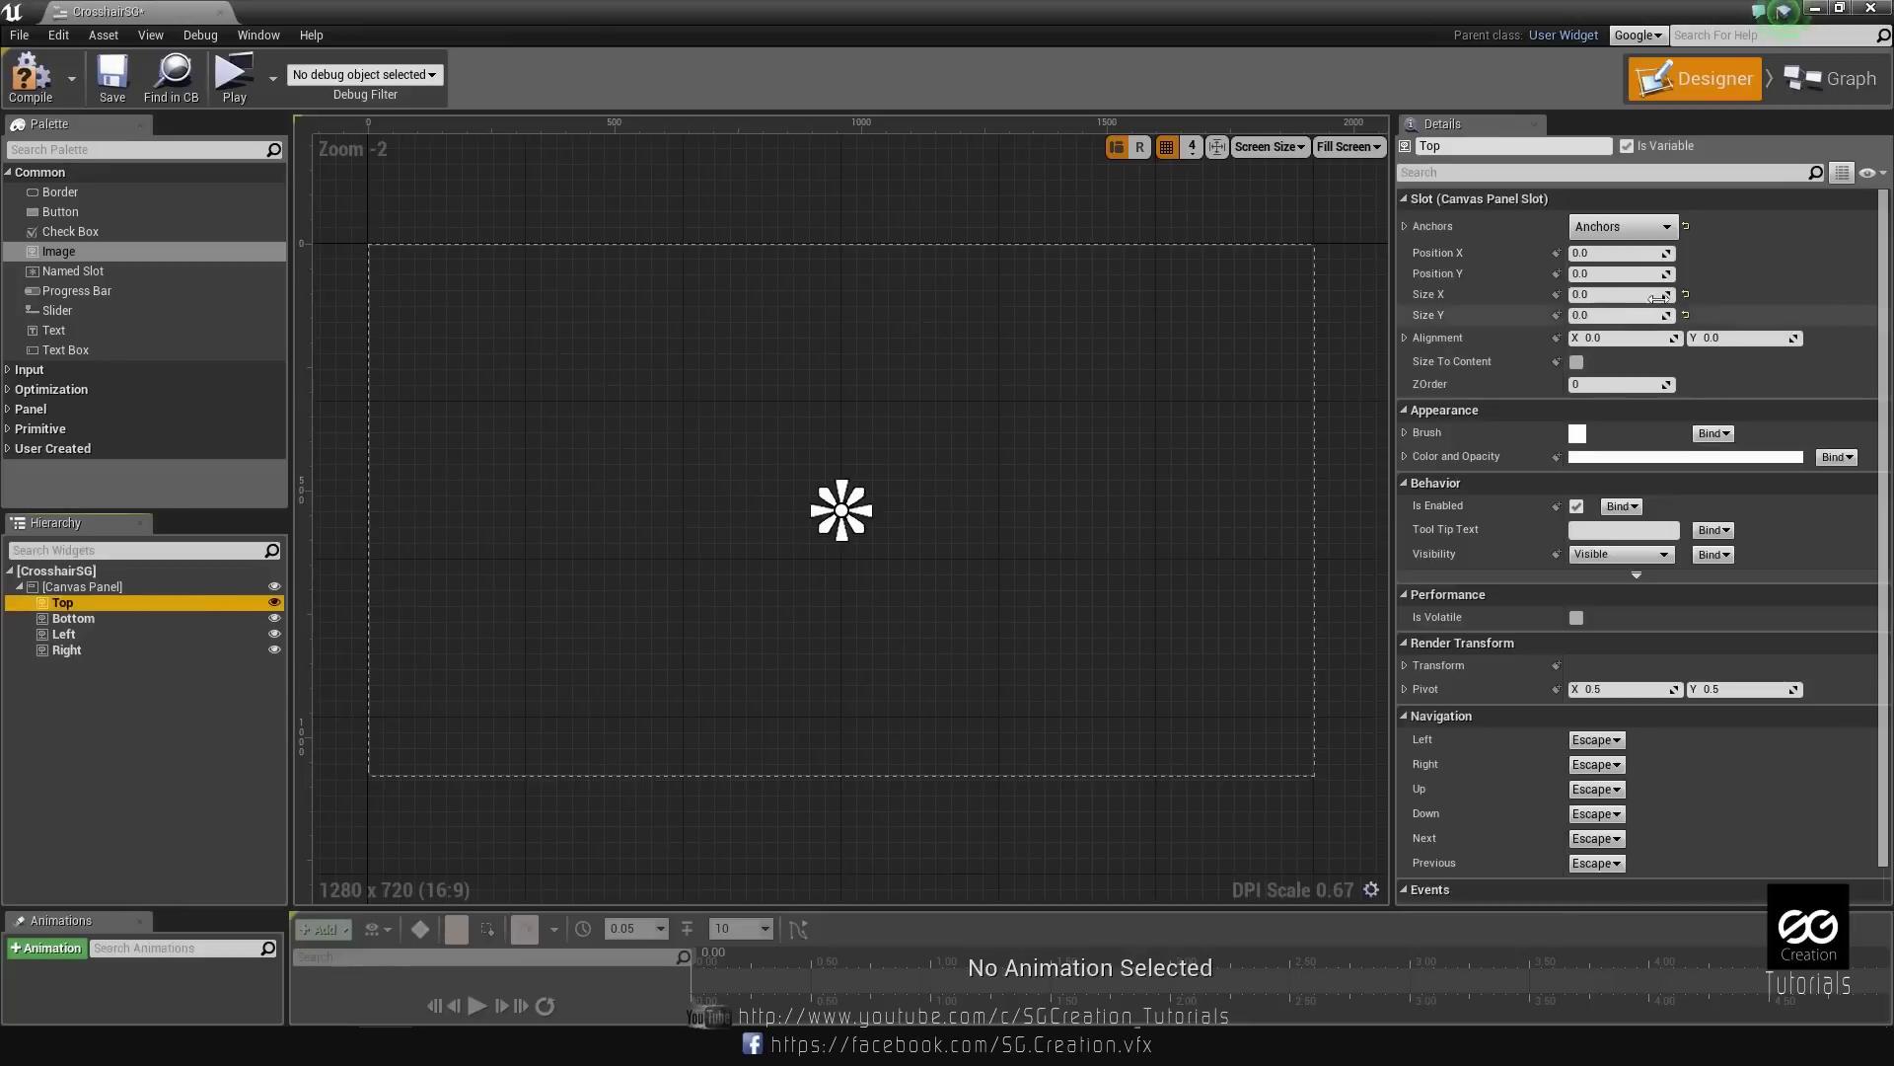
Make the Top image a 1 by -30 vertical bar at Position Y 1, then zoom in to check it.
click(1612, 255)
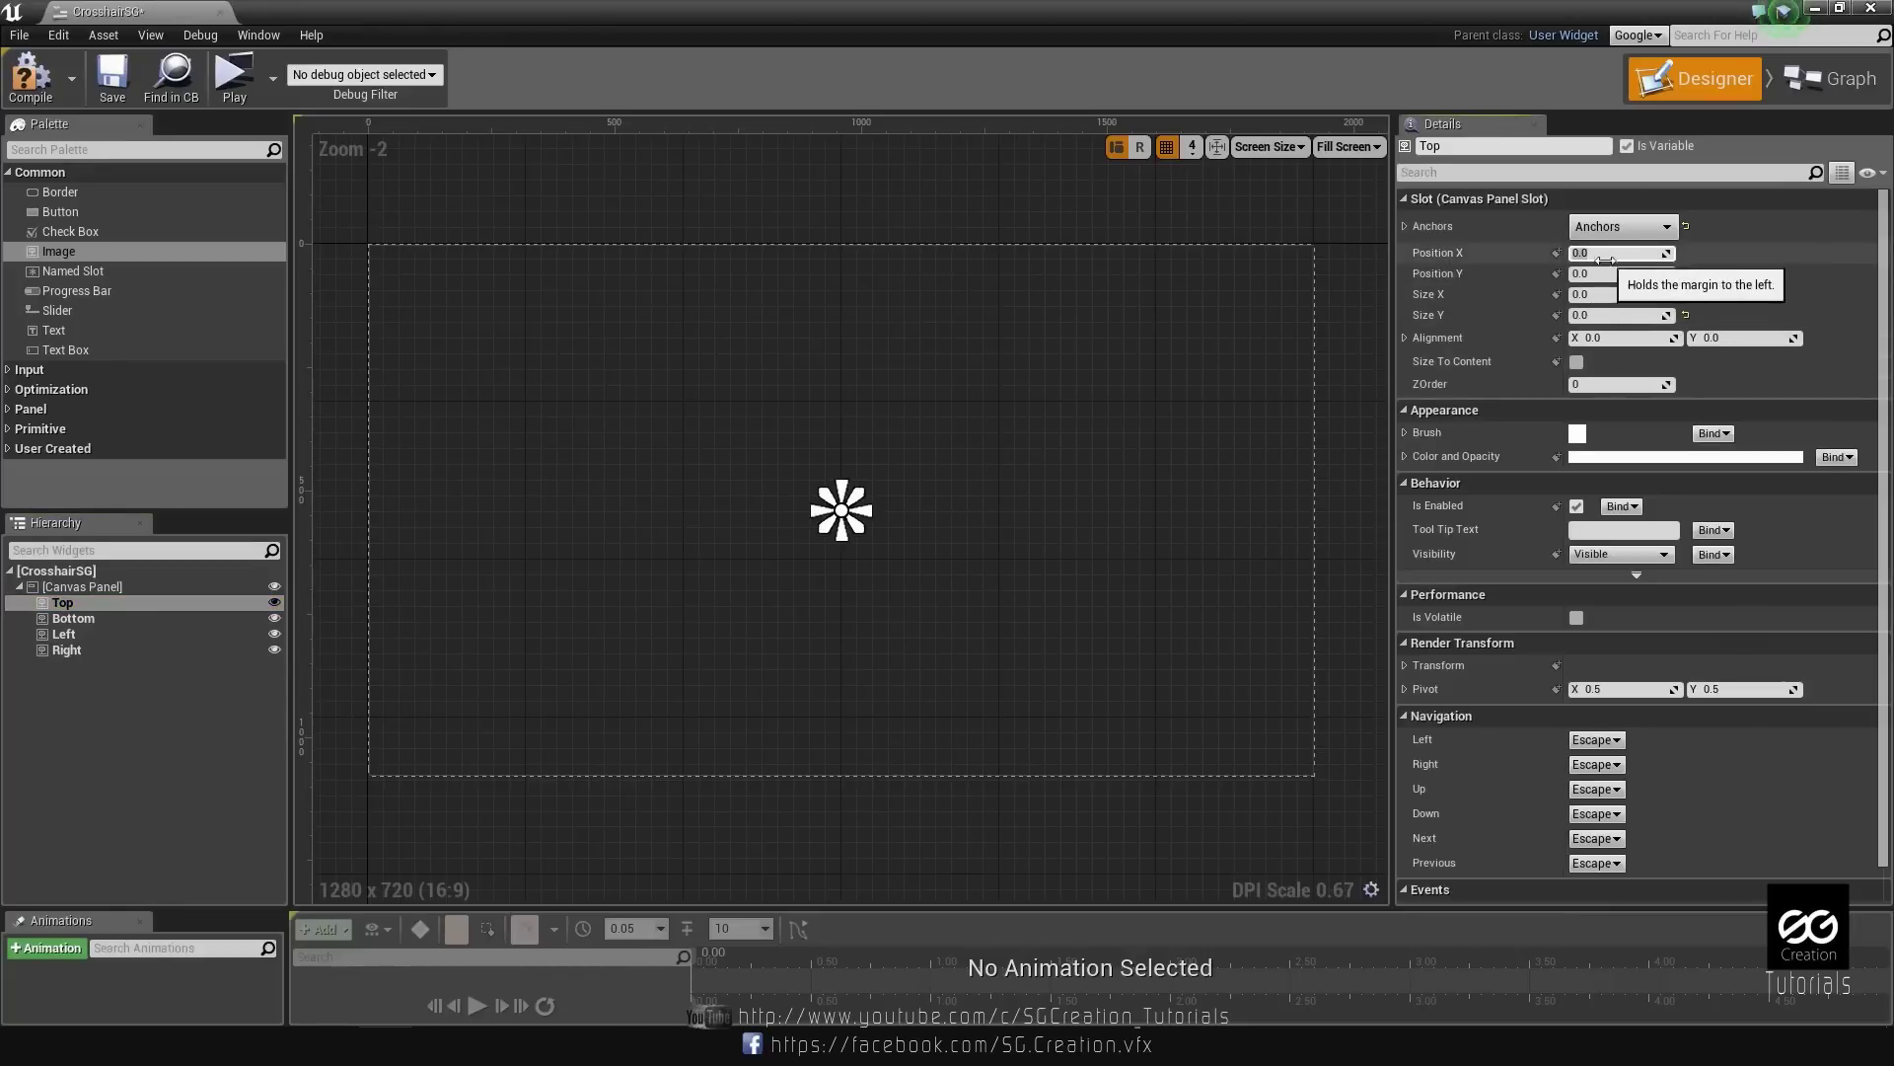
click(1594, 274)
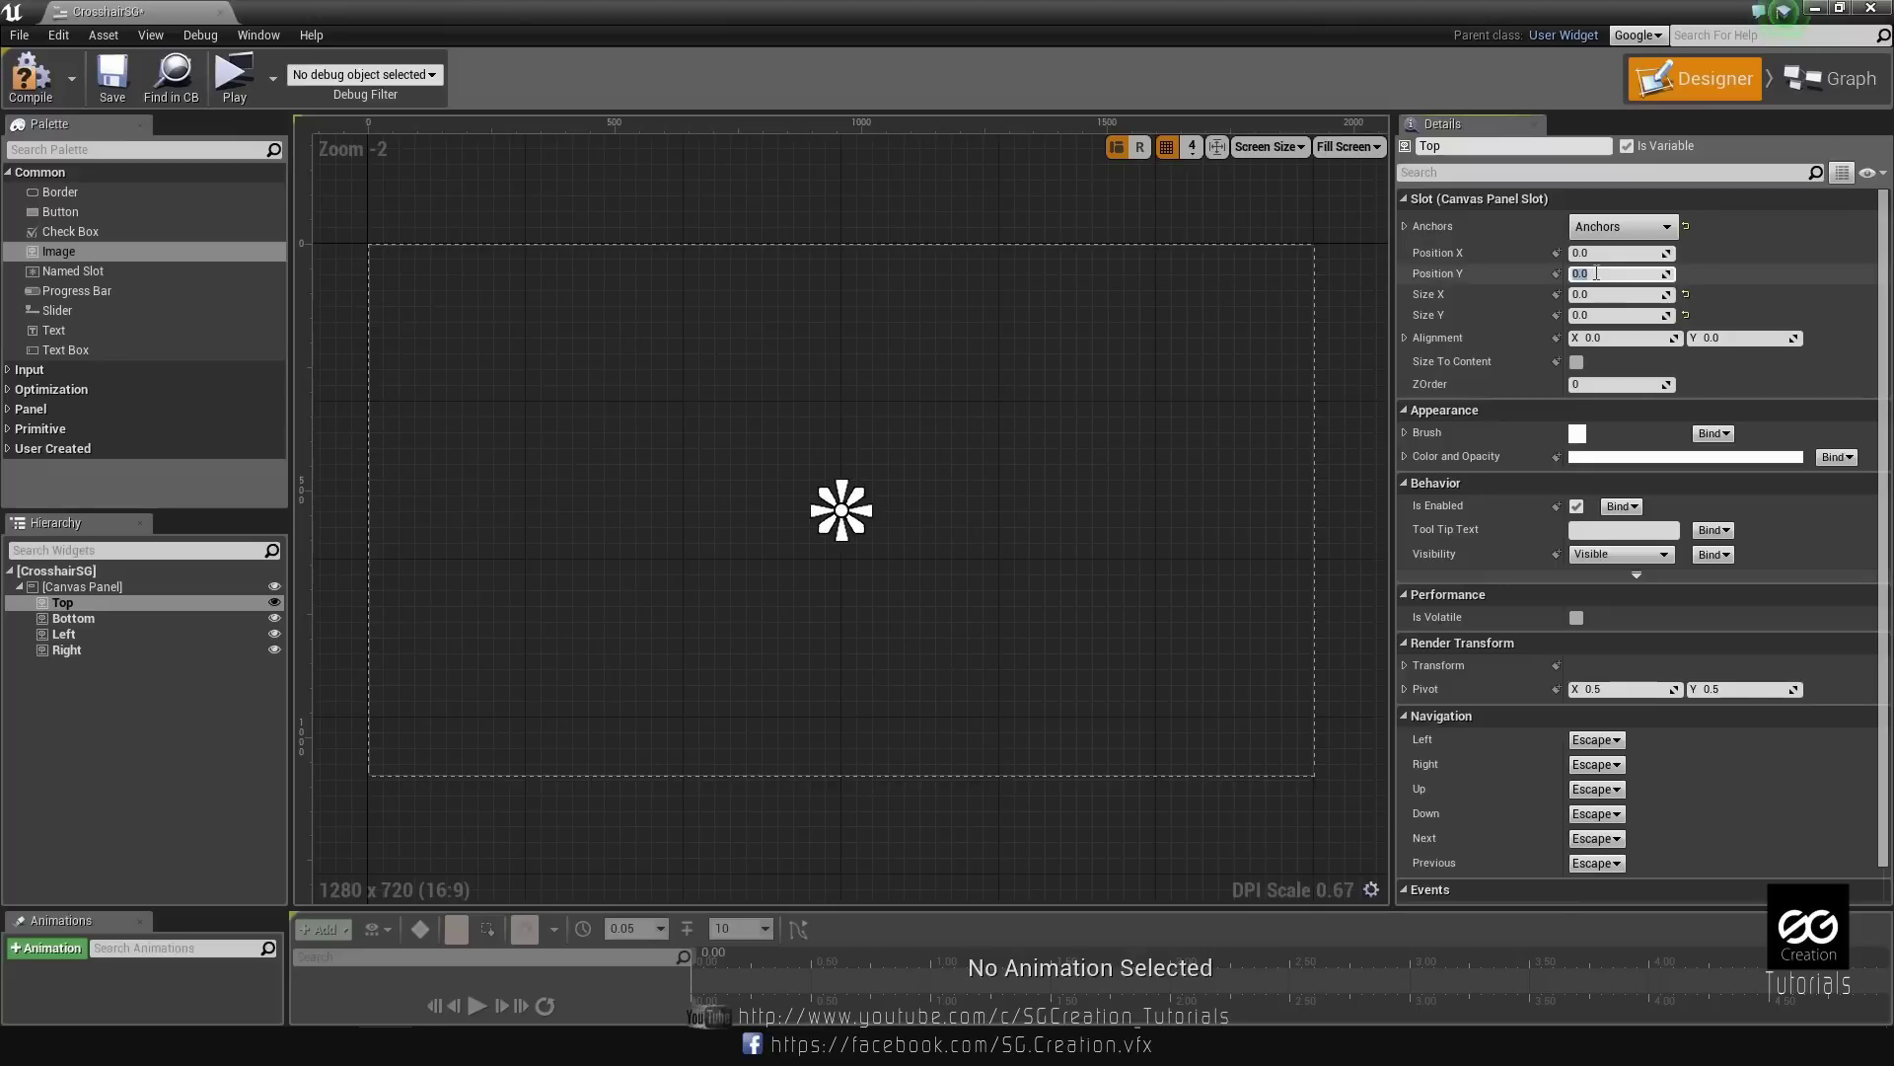
text(2)
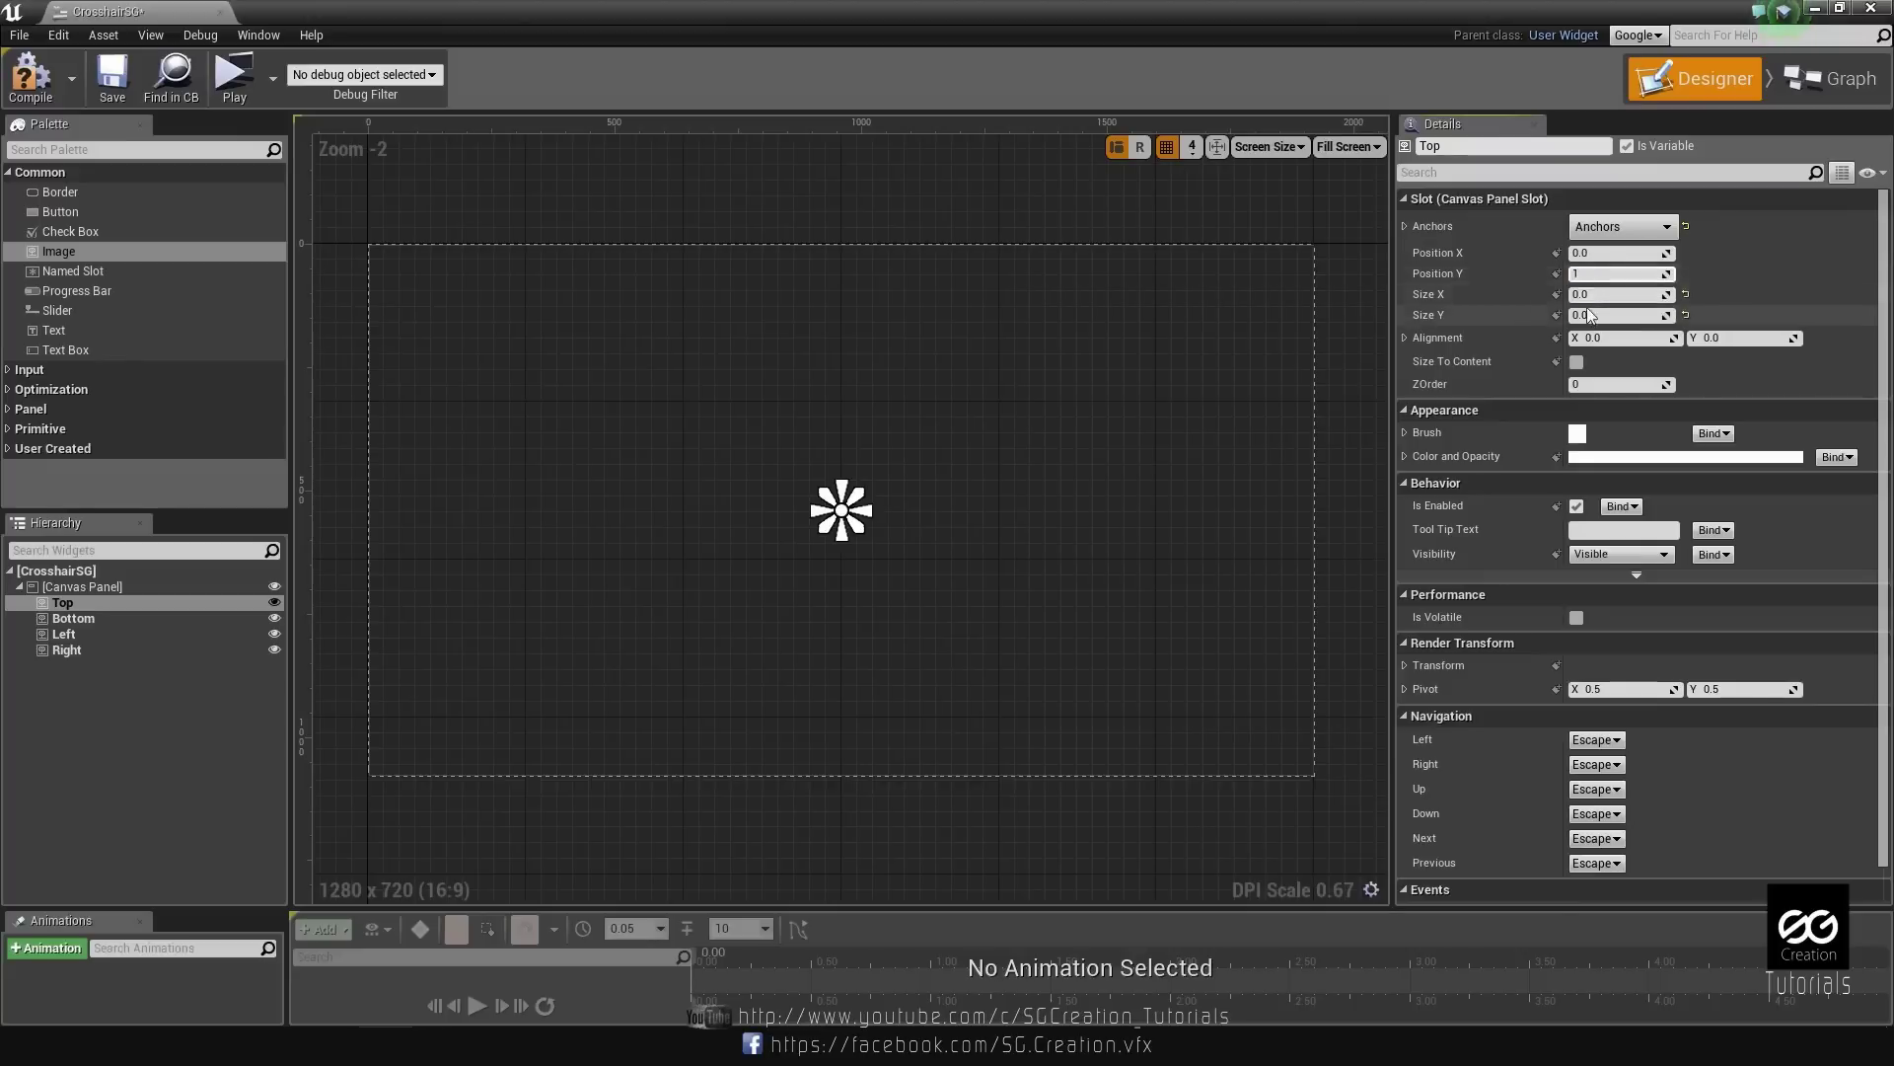
click(1597, 294)
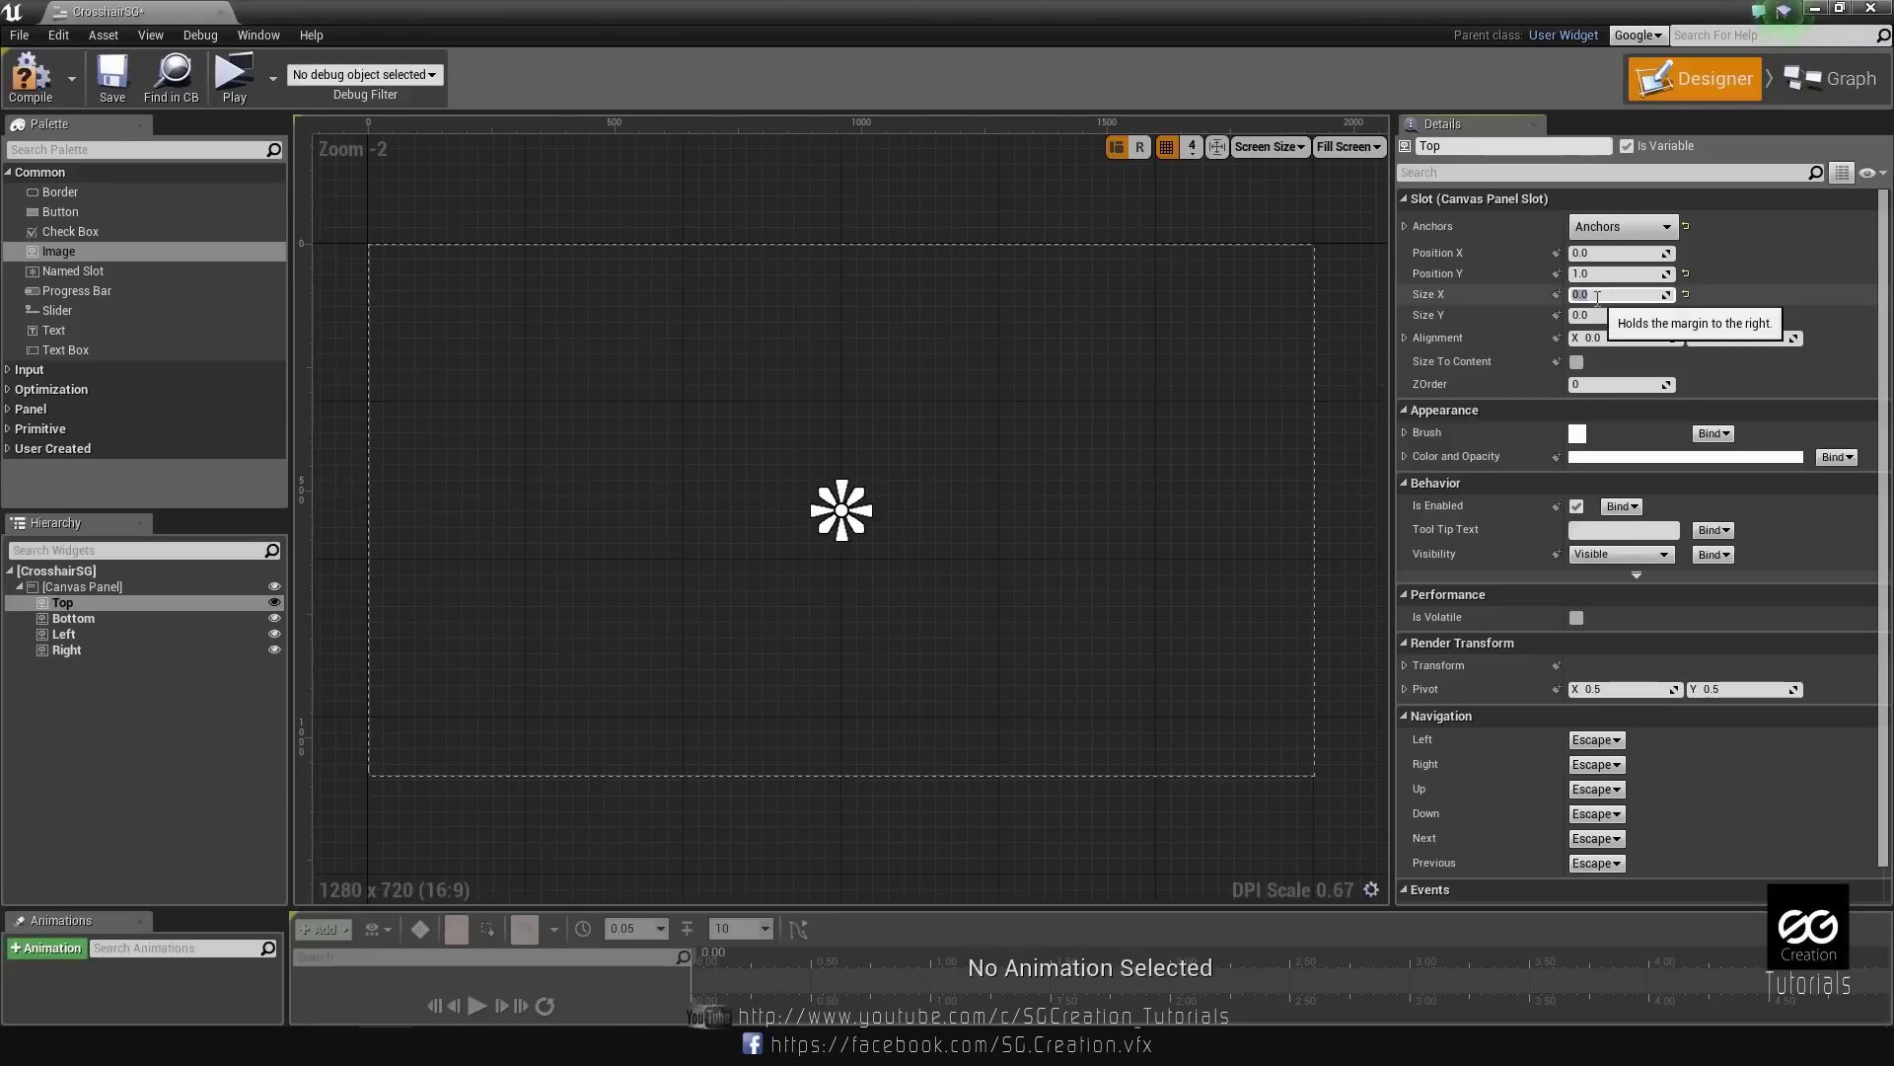
text(1)
scroll(839, 773, up, 5)
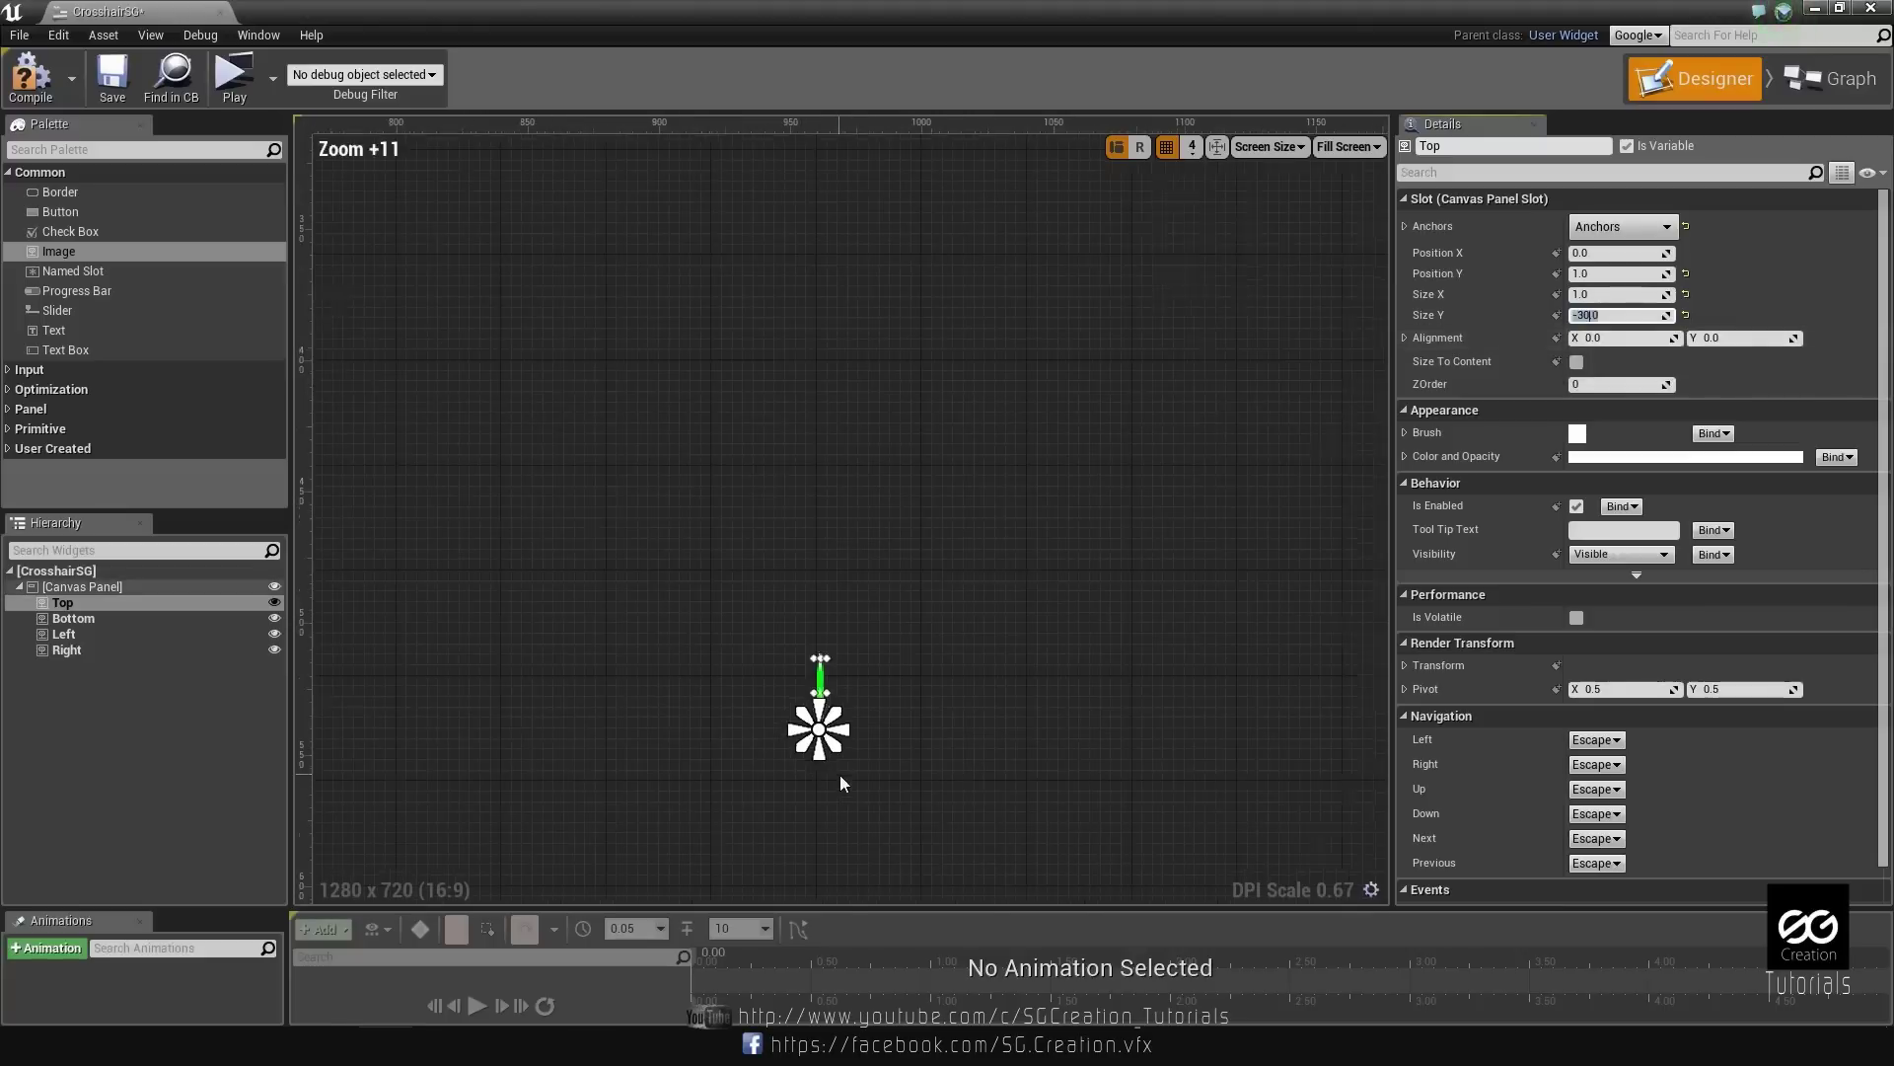
scroll(855, 701, up, 4)
right_drag(854, 701, 909, 570)
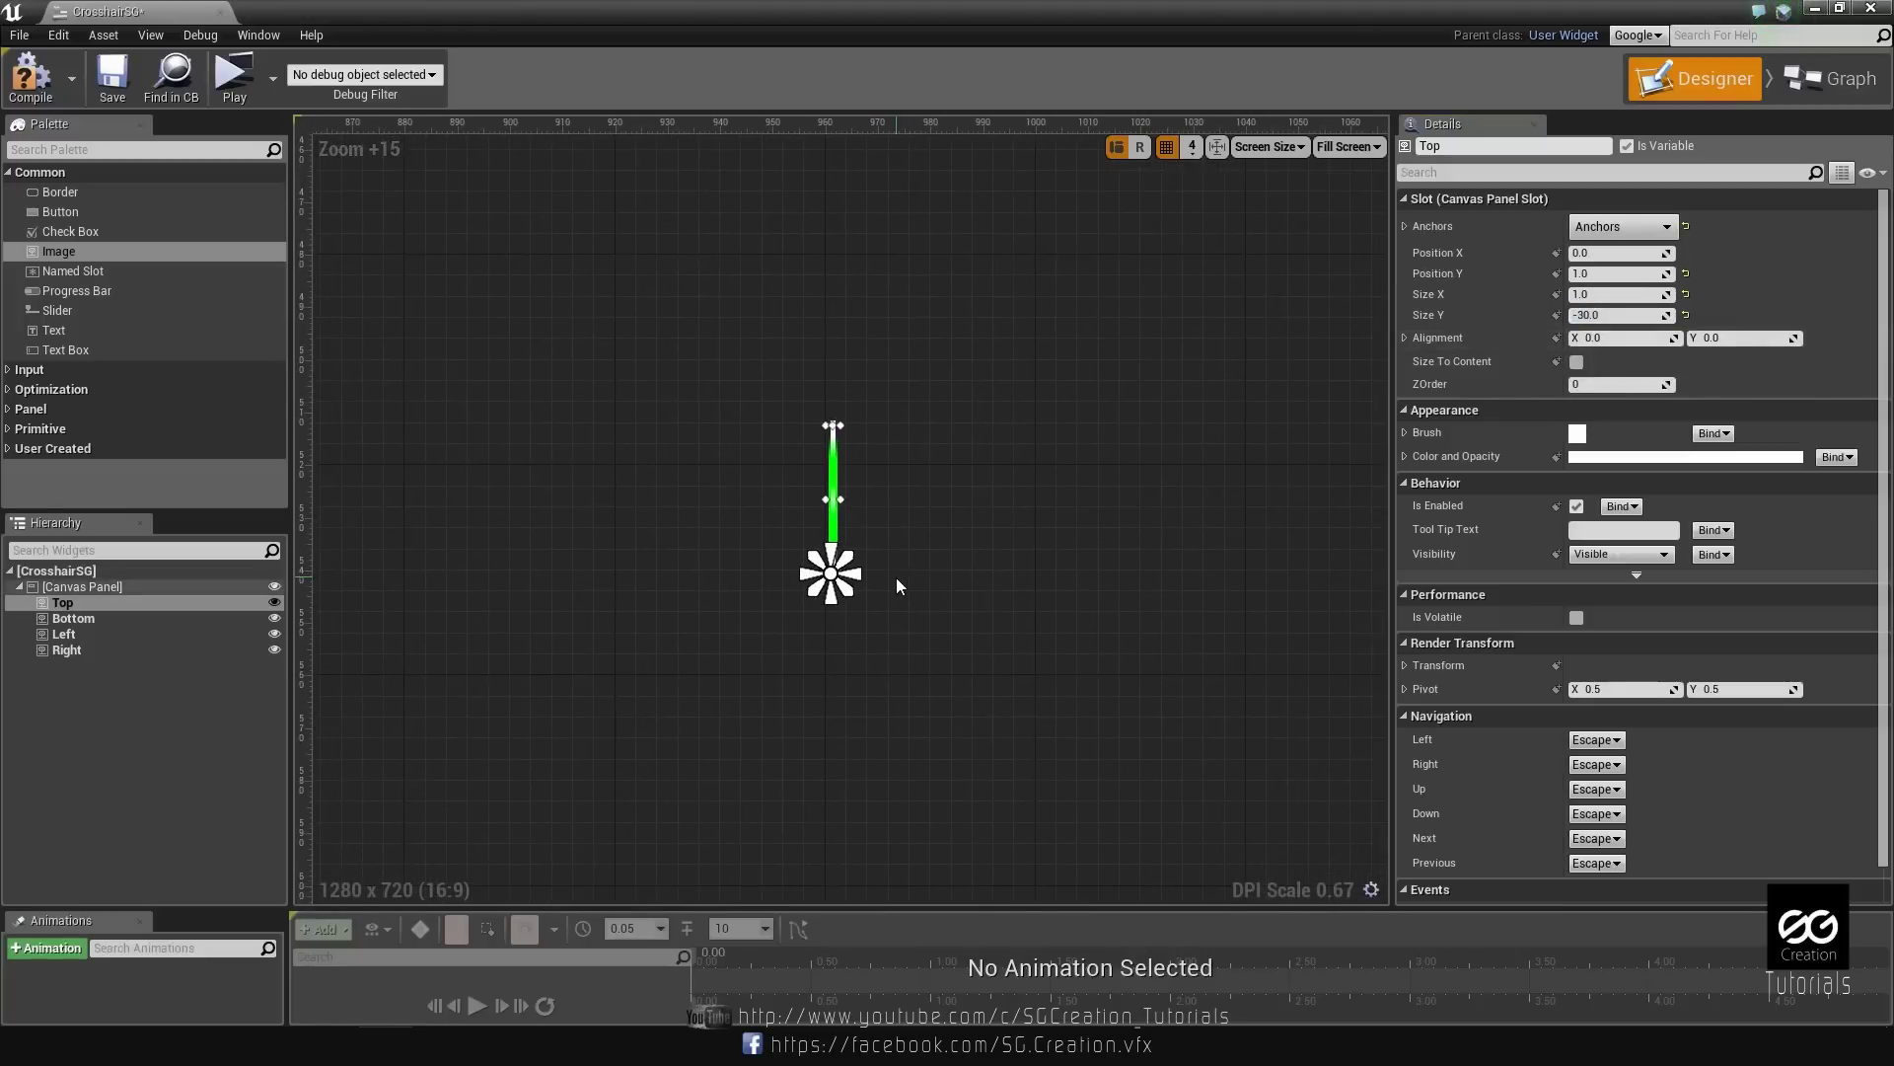
click(952, 585)
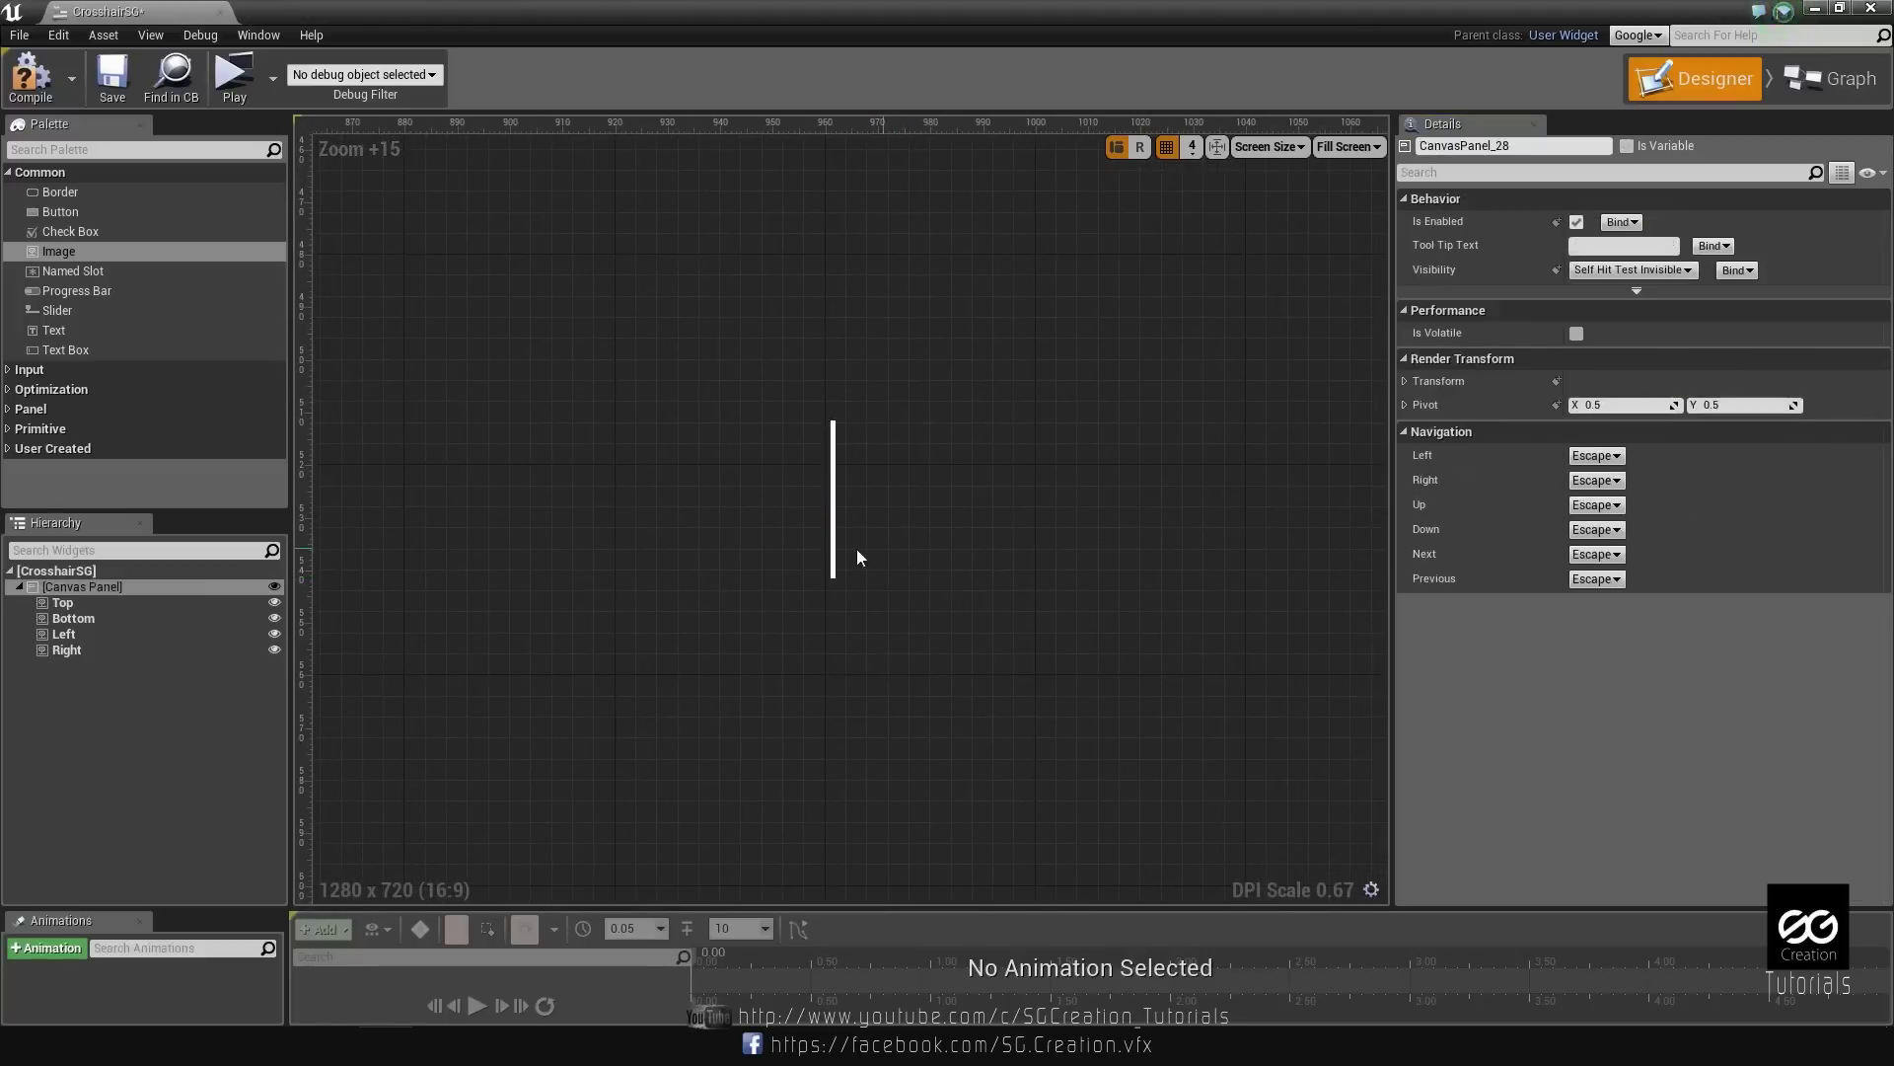
Give the Bottom image Position X 0, Position Y 3 and a size of 1 by 30.
click(71, 619)
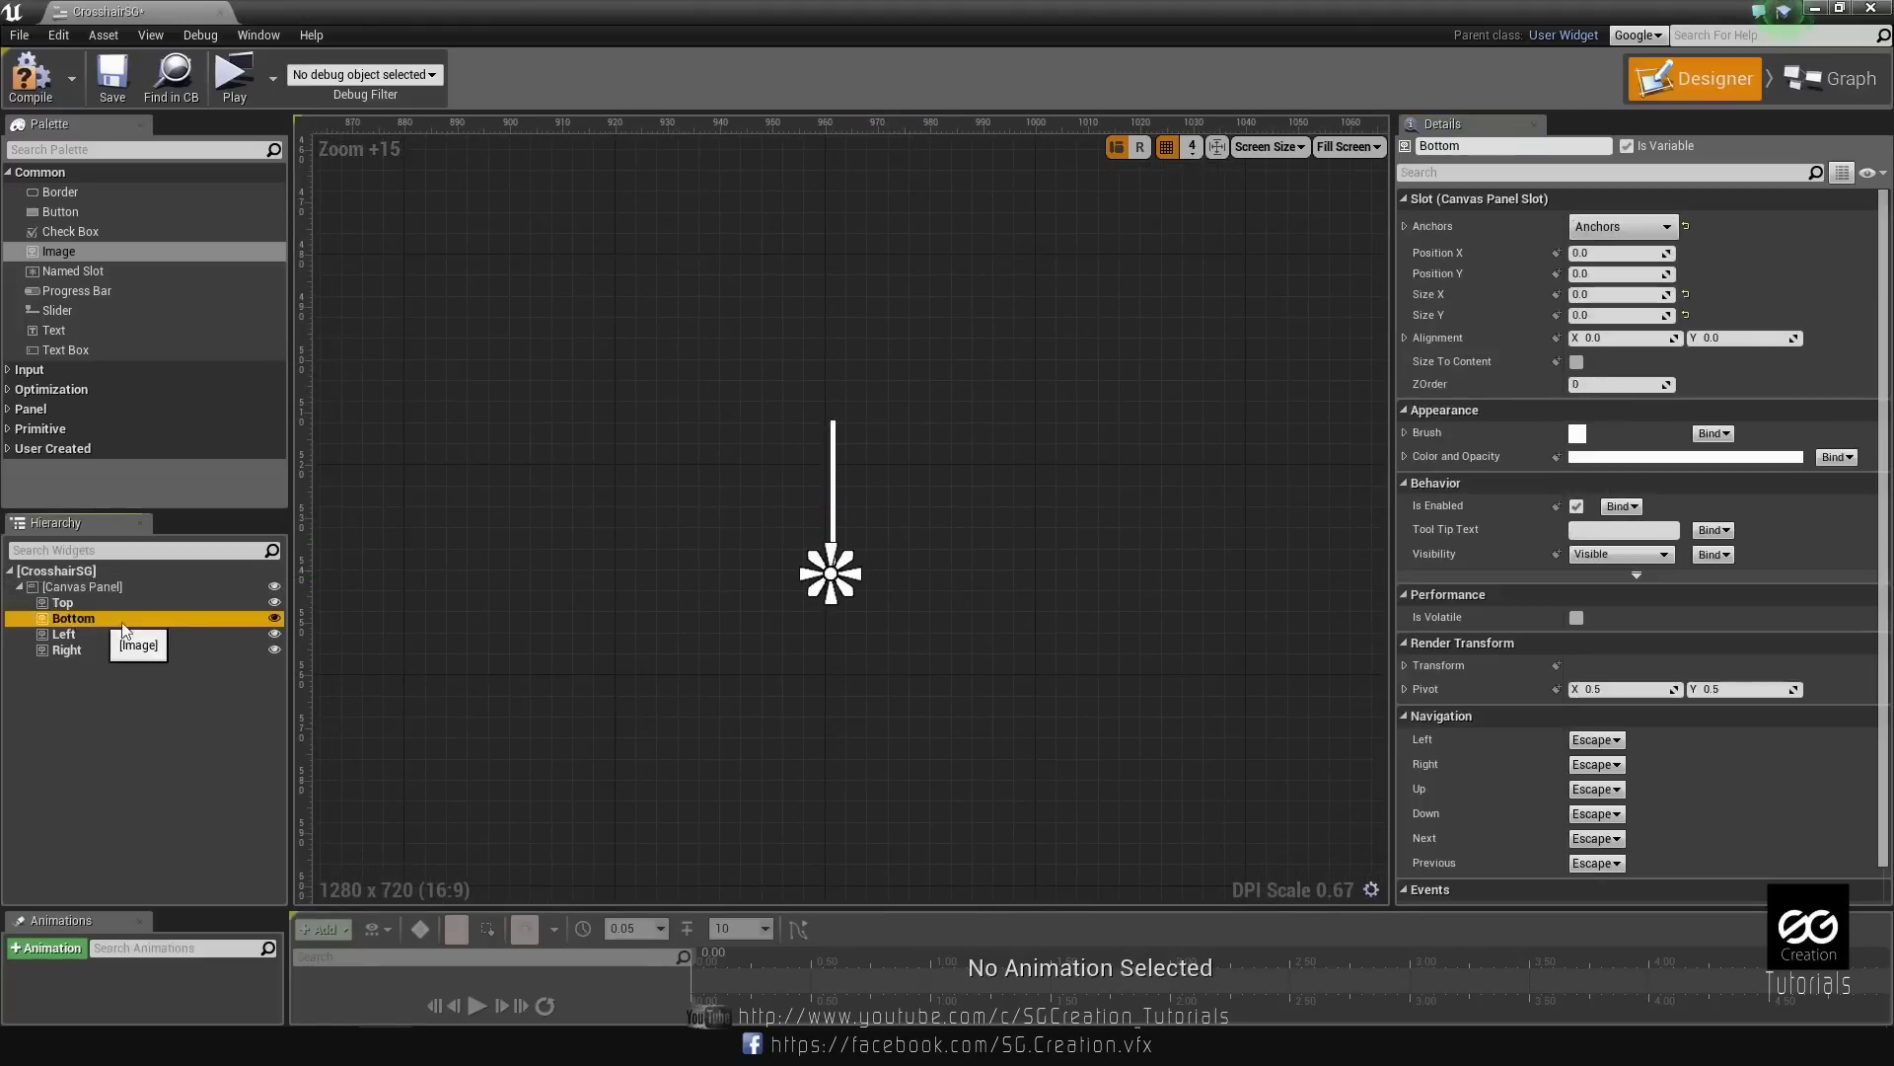
click(1603, 253)
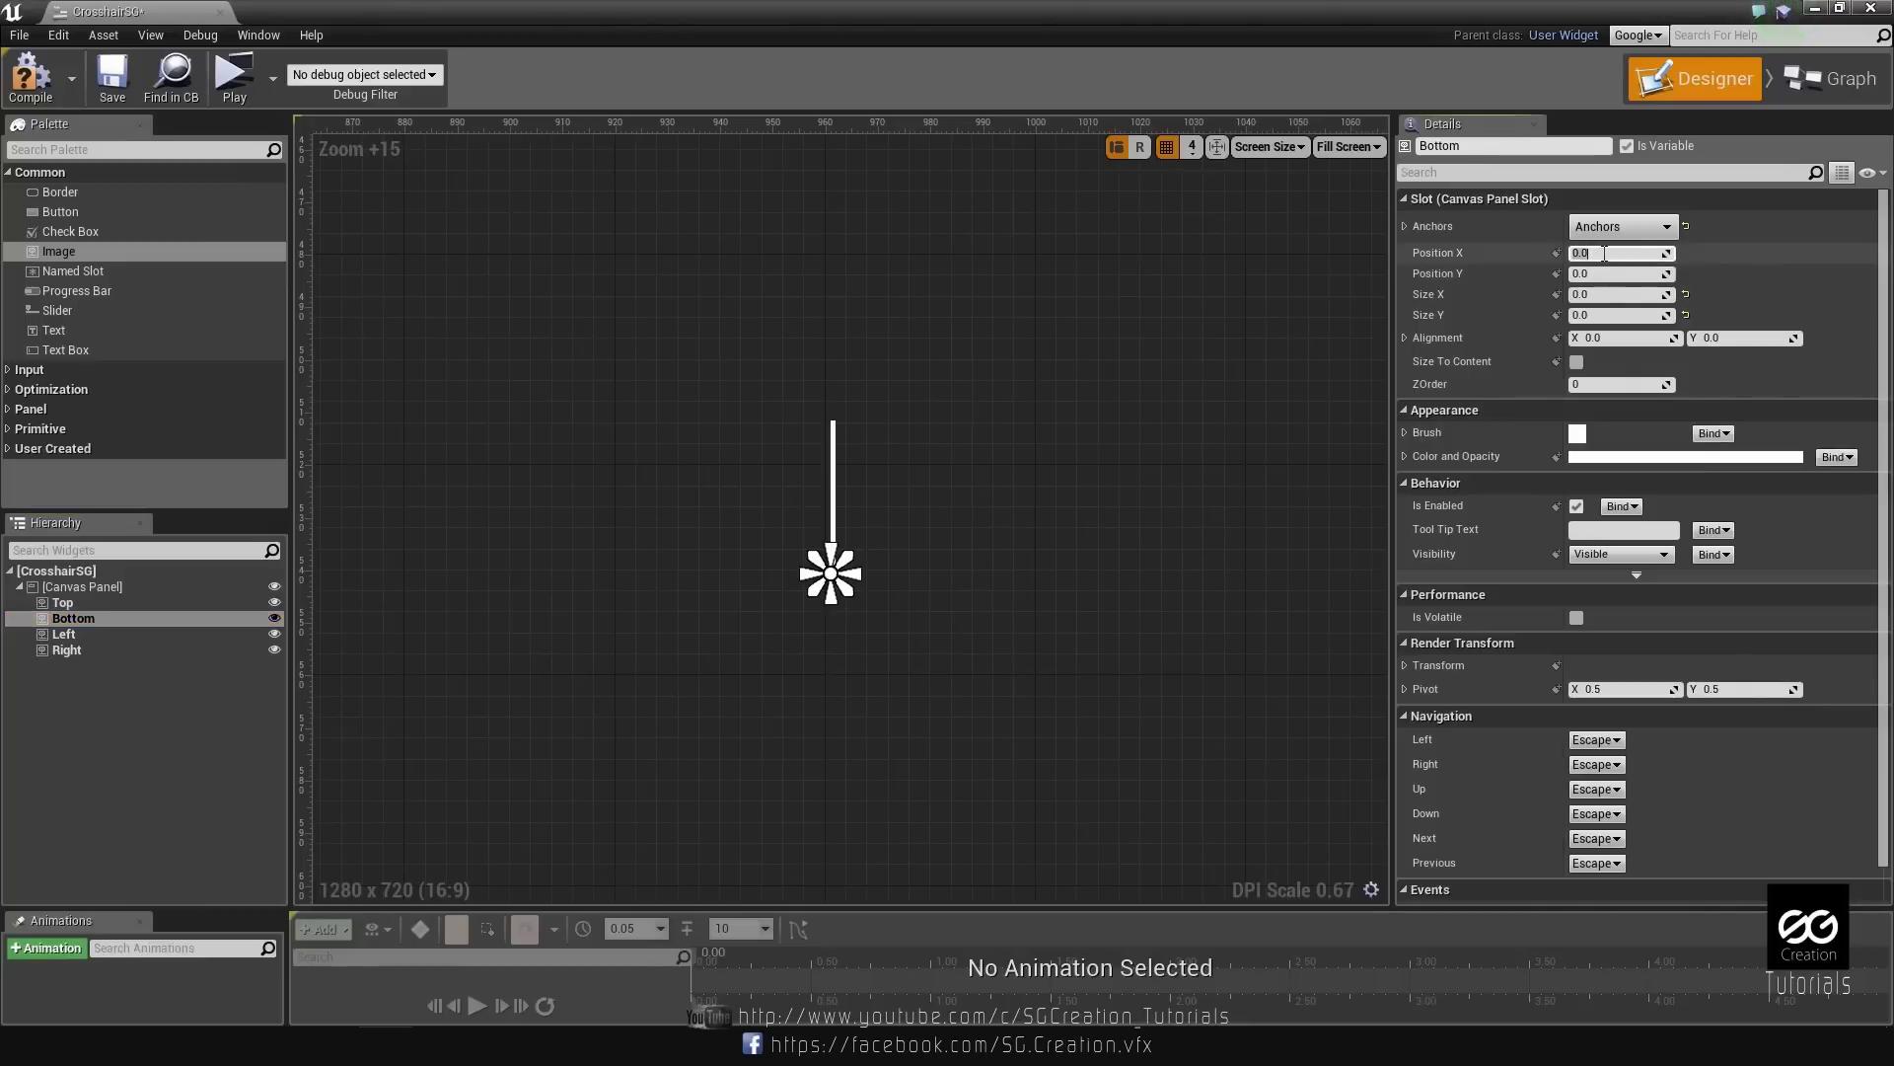
text(0)
key(Return)
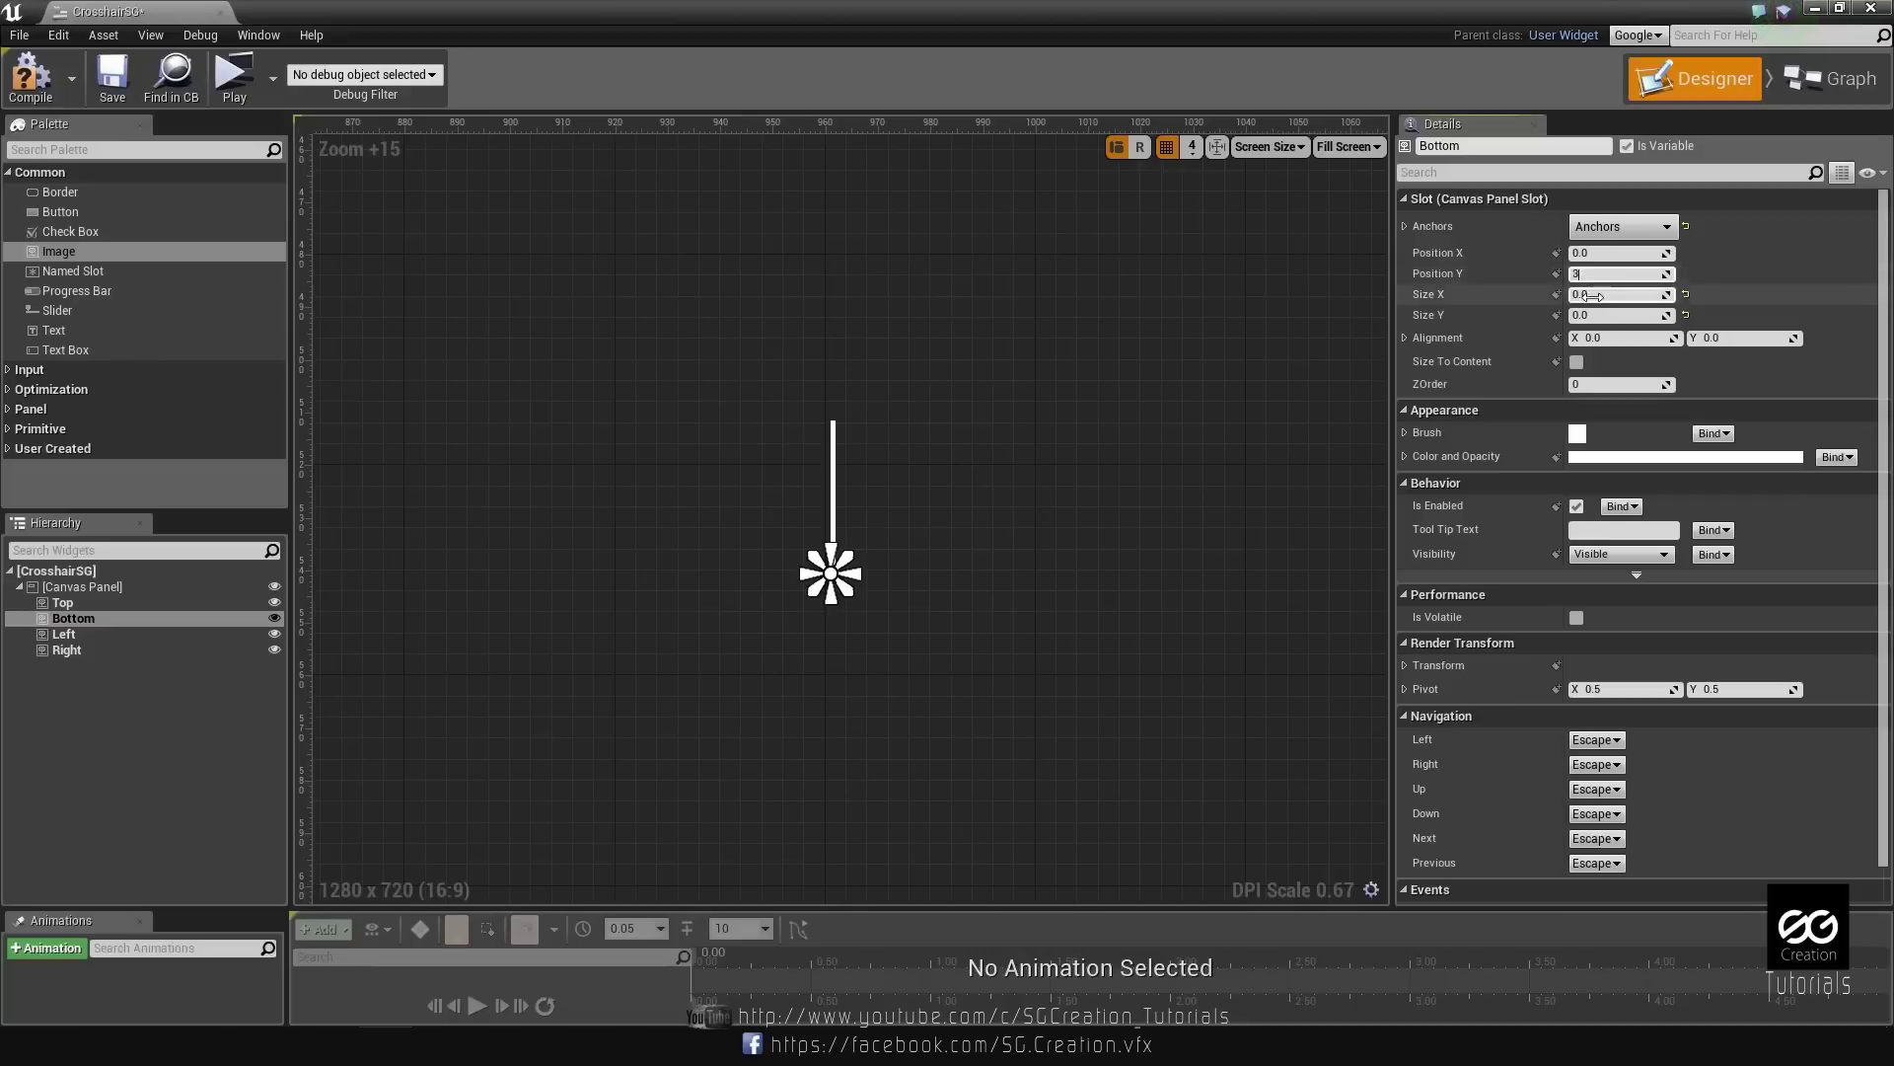
key(Tab)
text(1)
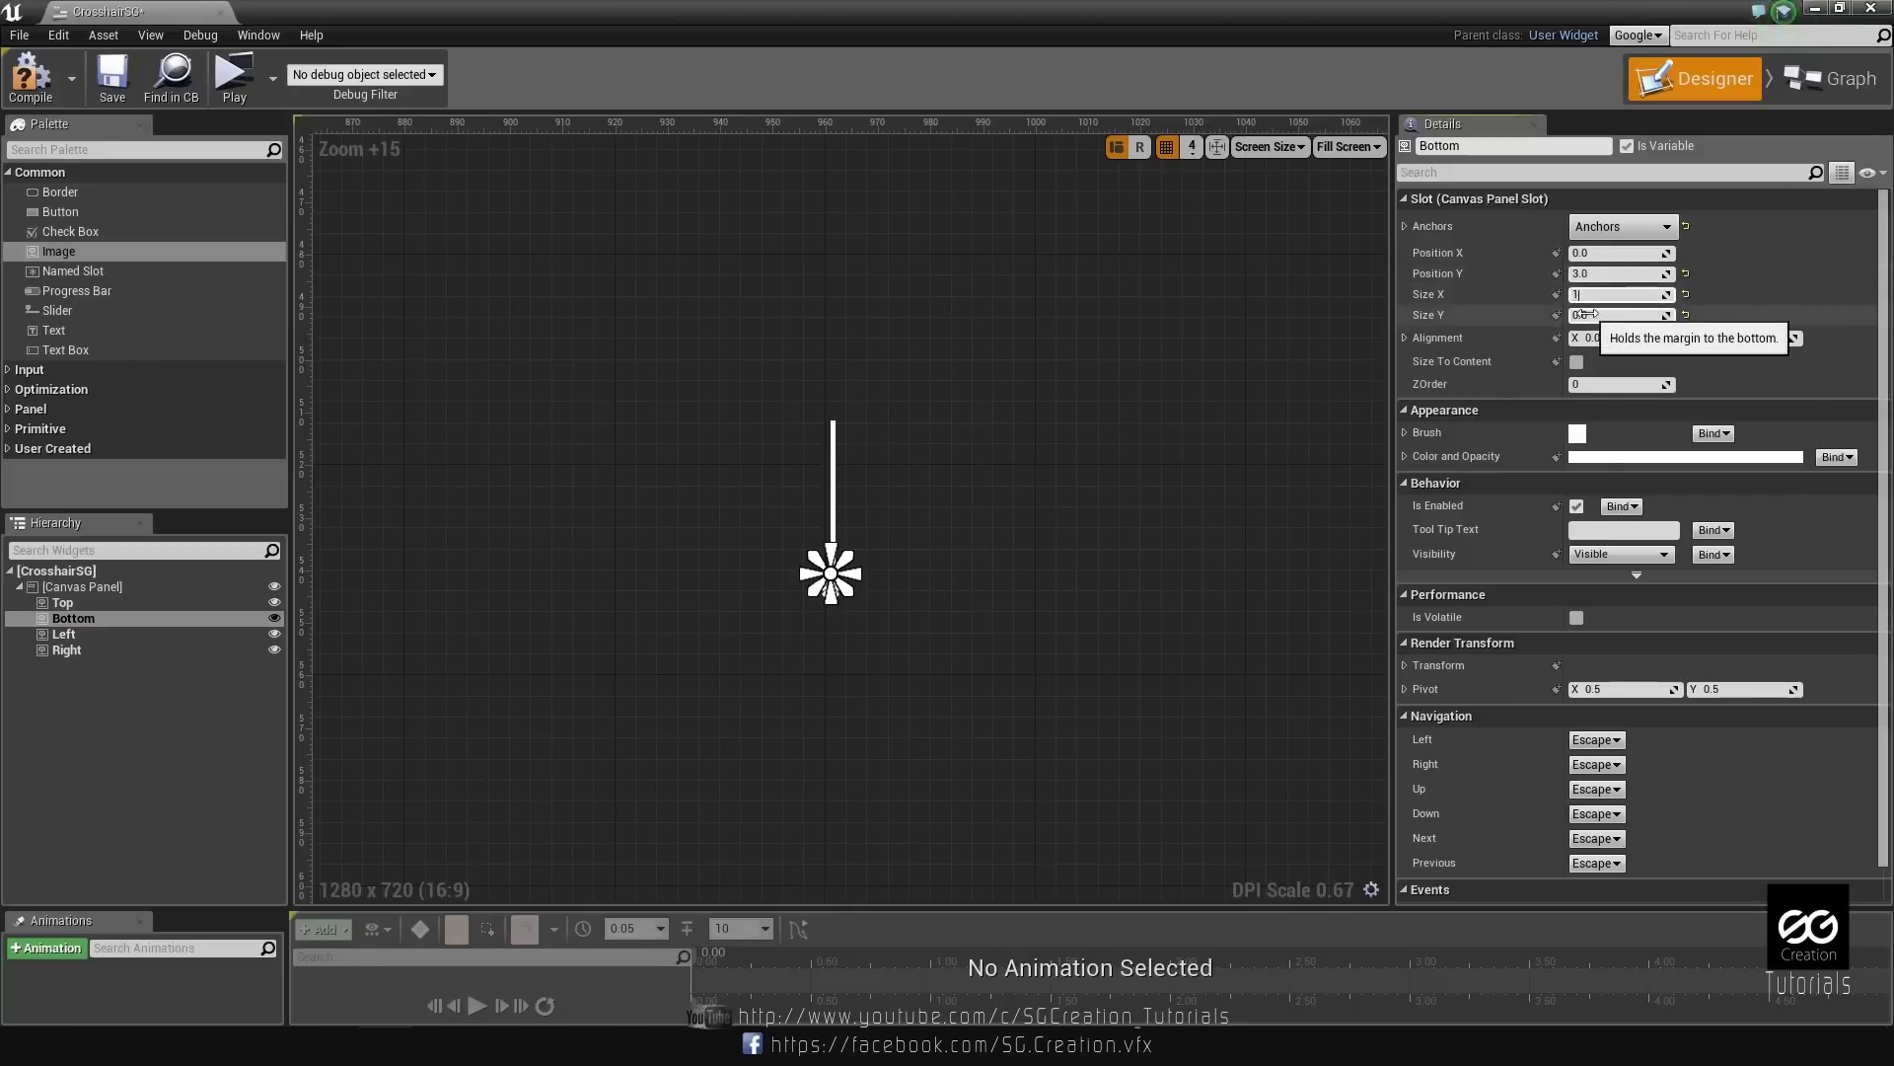
click(1593, 315)
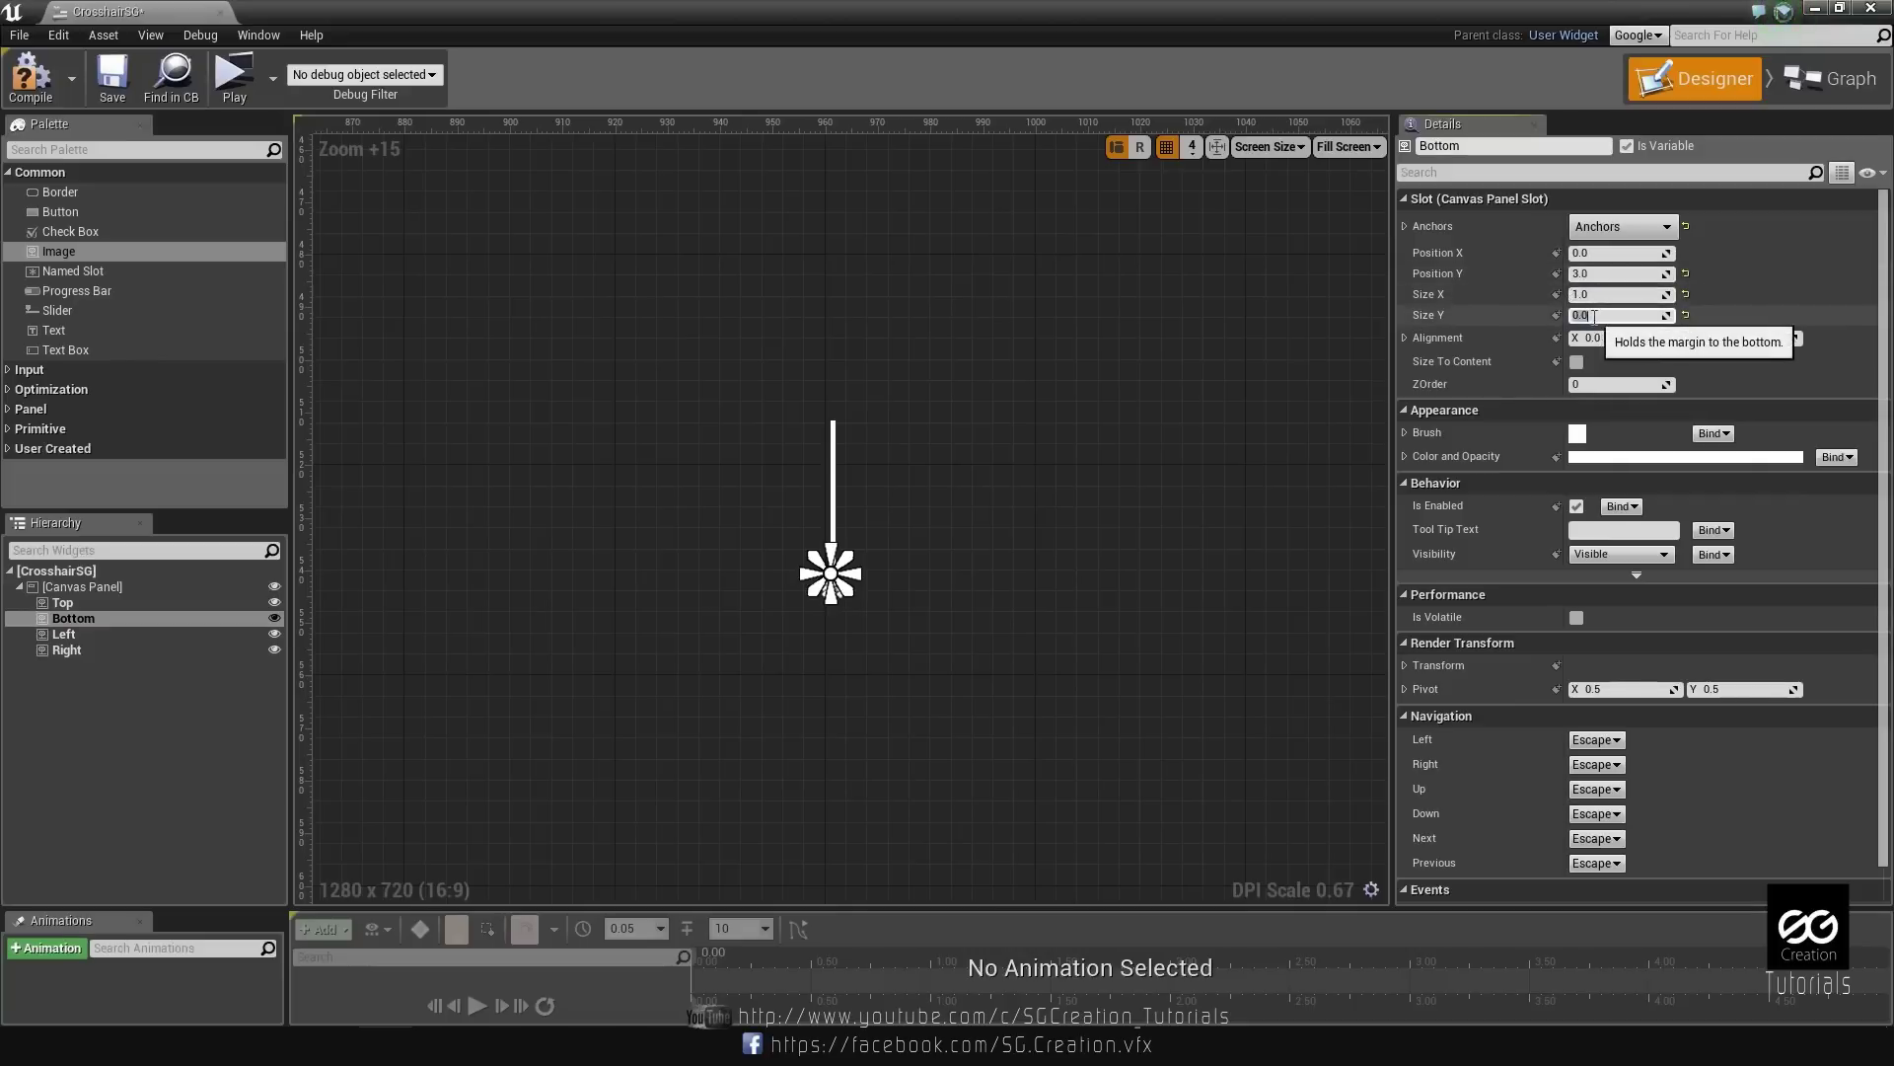
text(30)
key(Return)
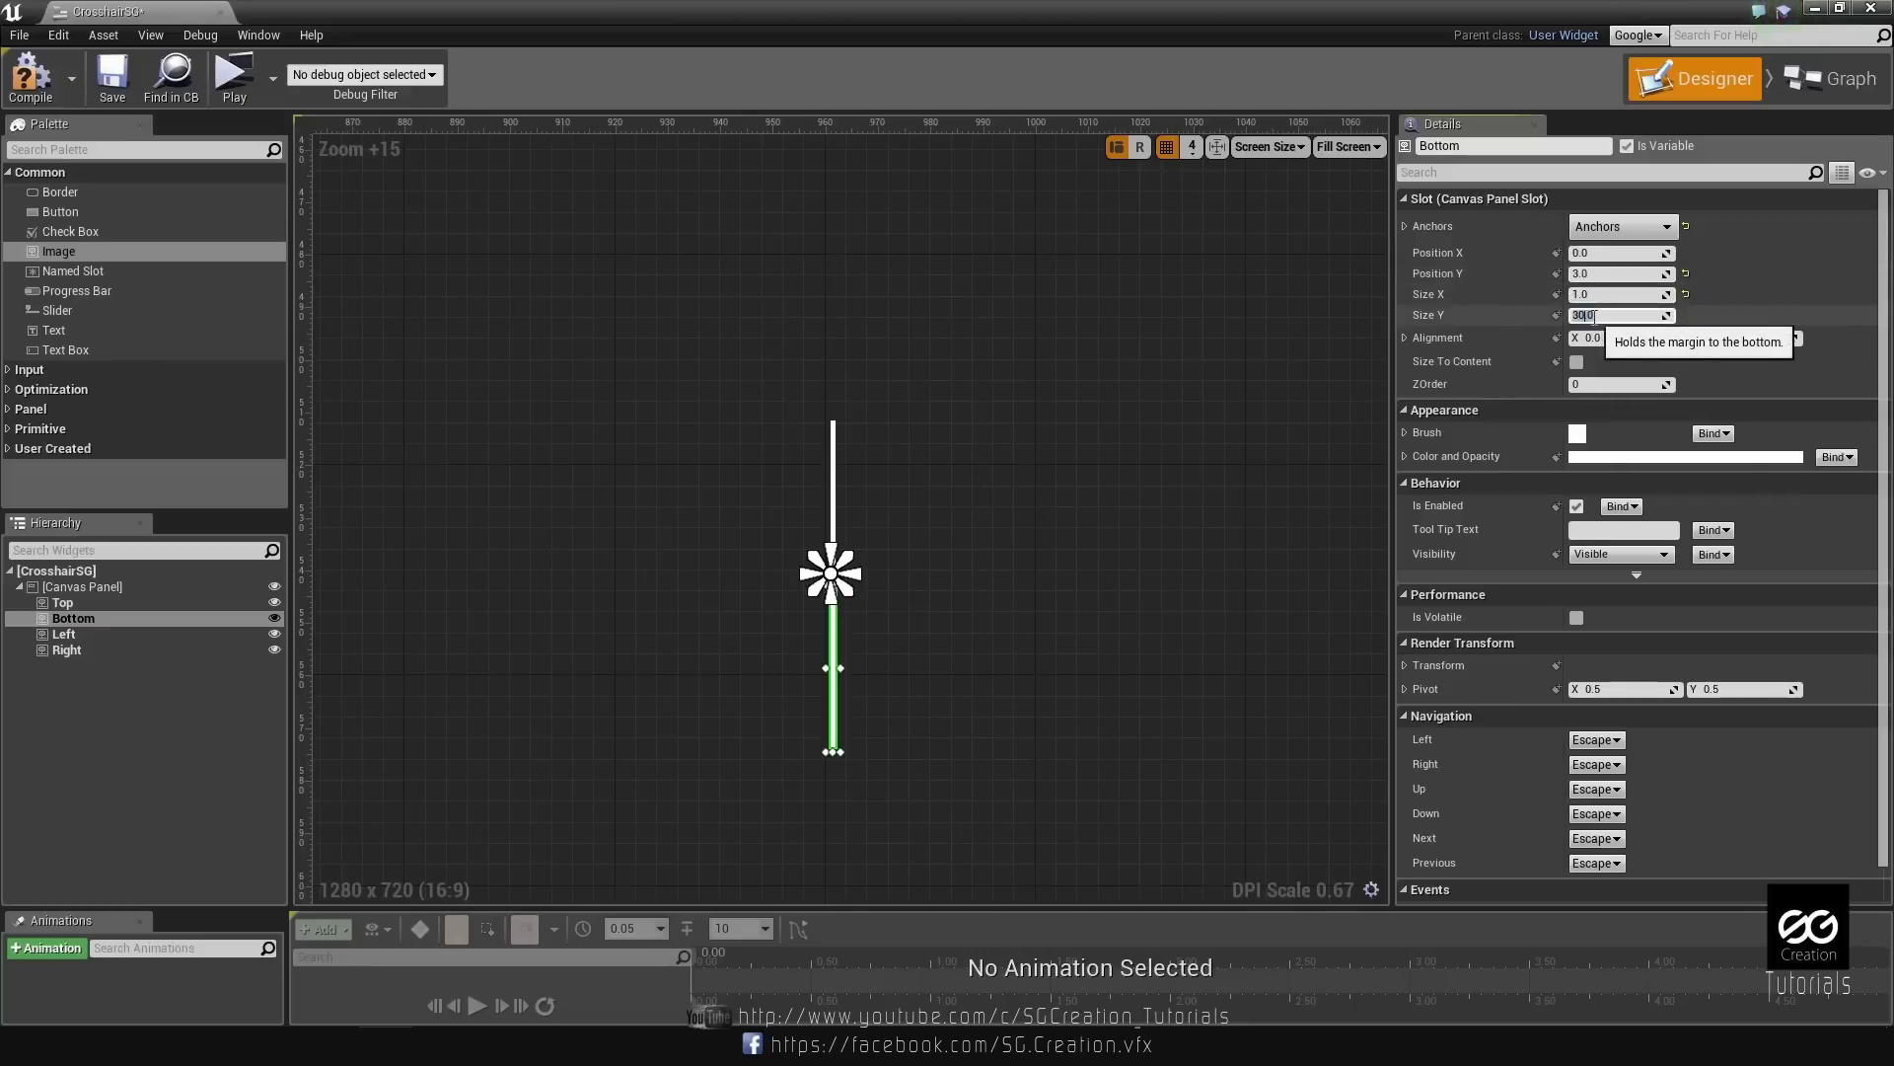
click(98, 633)
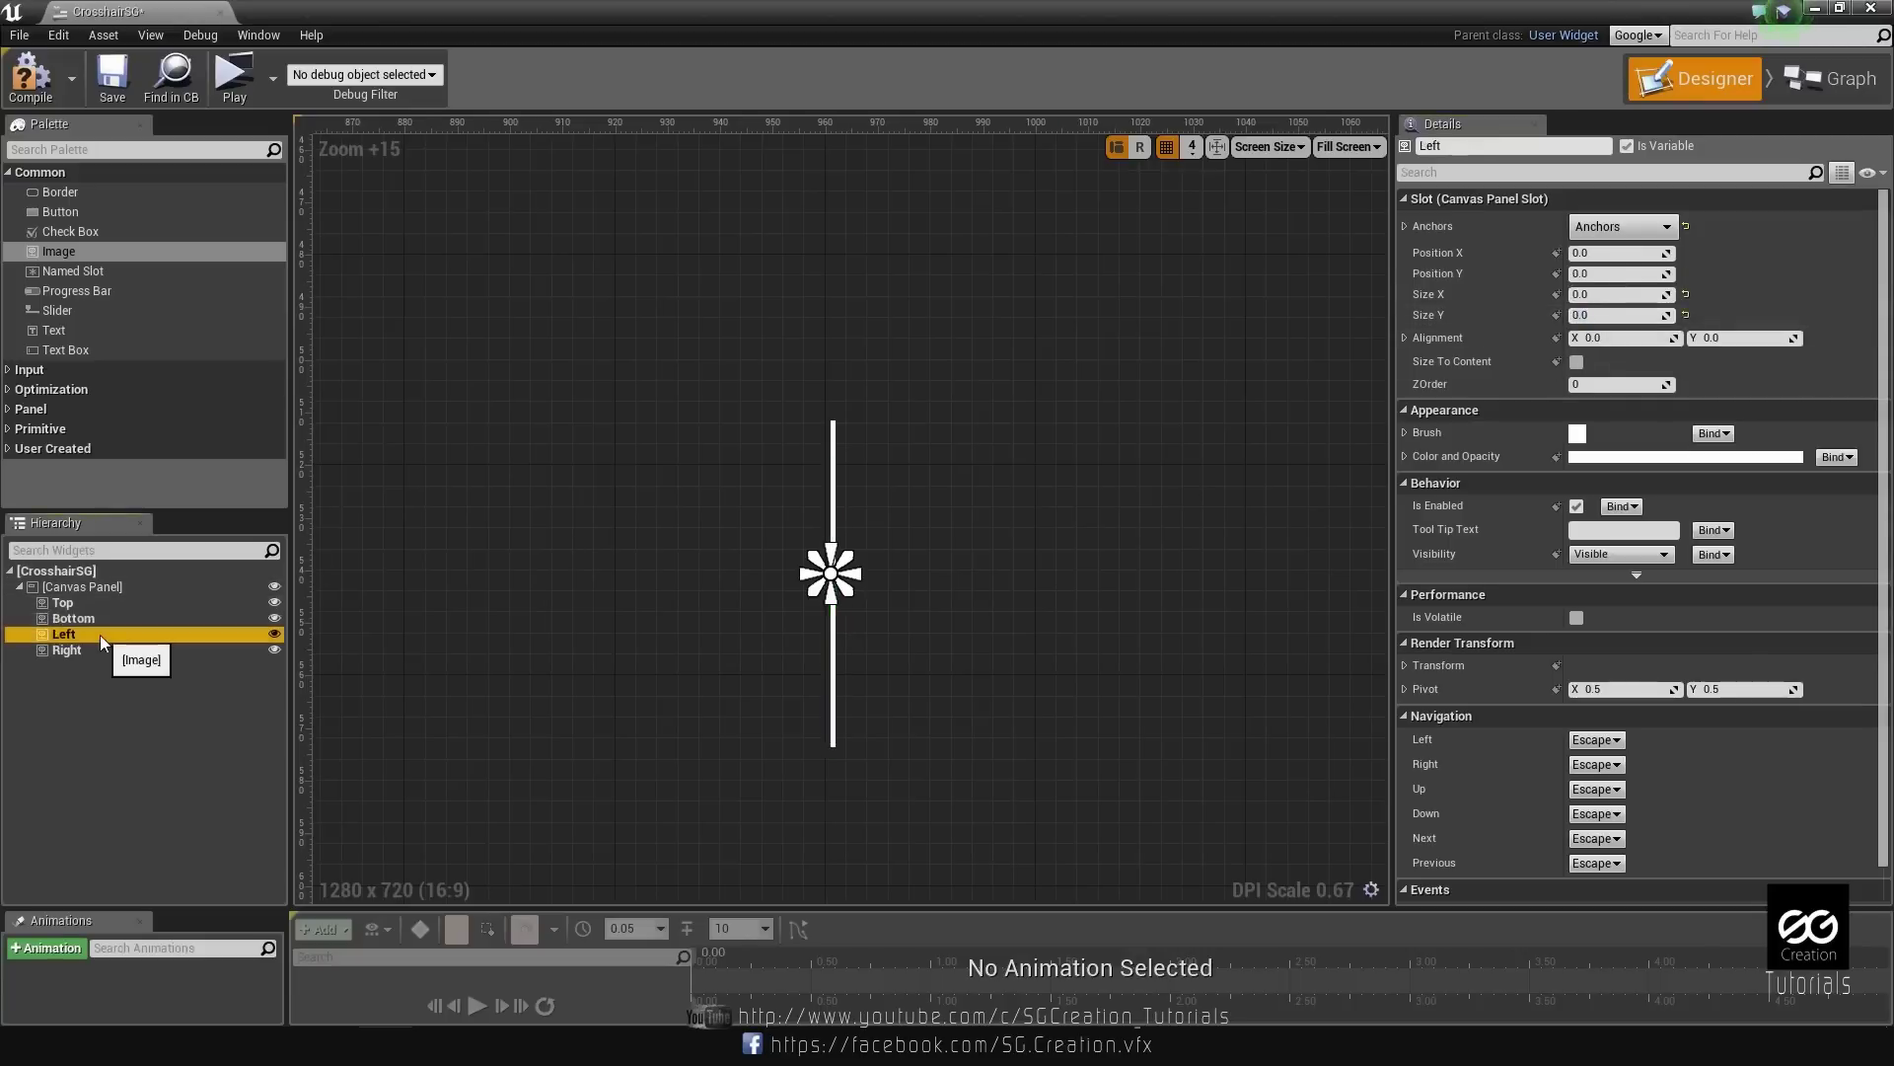
Set the Left image to Position X -2 with a size of -30 by 1.
click(1593, 254)
text(-2)
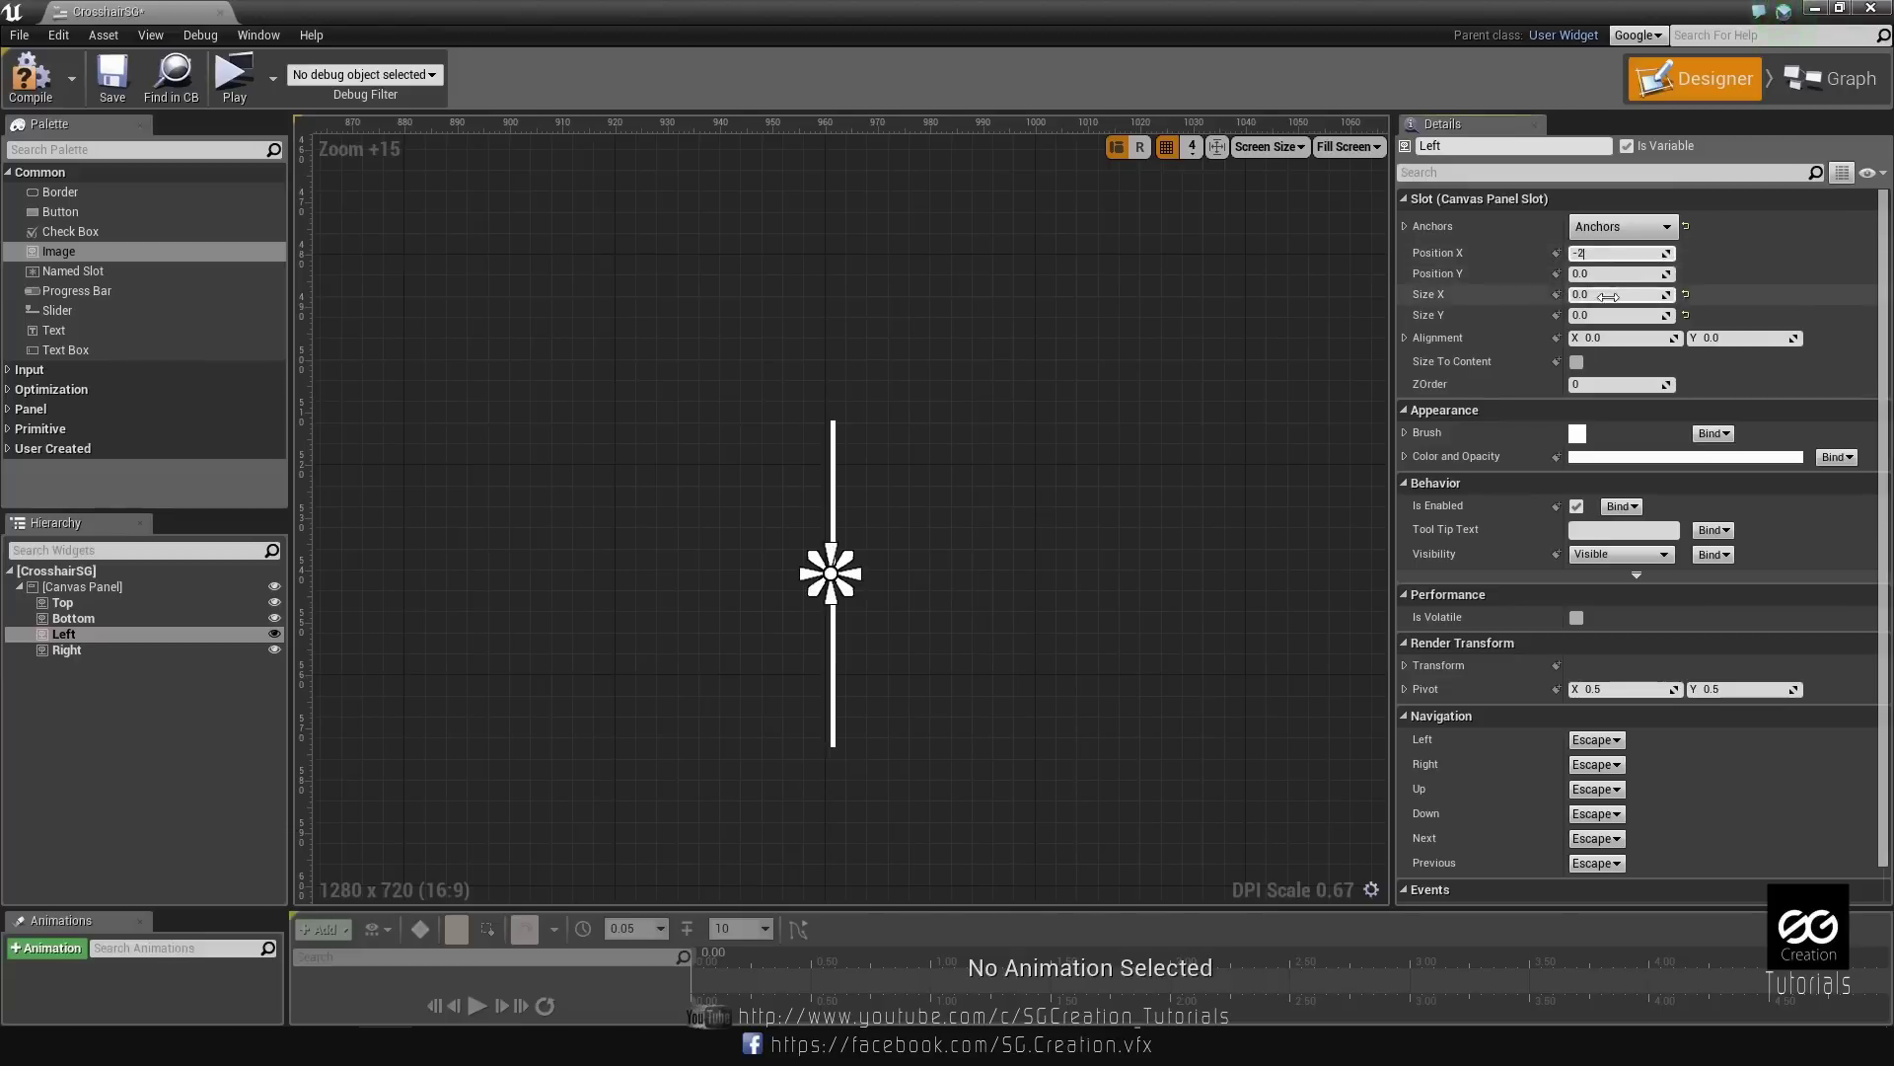
key(Tab)
key(Tab)
text(-30)
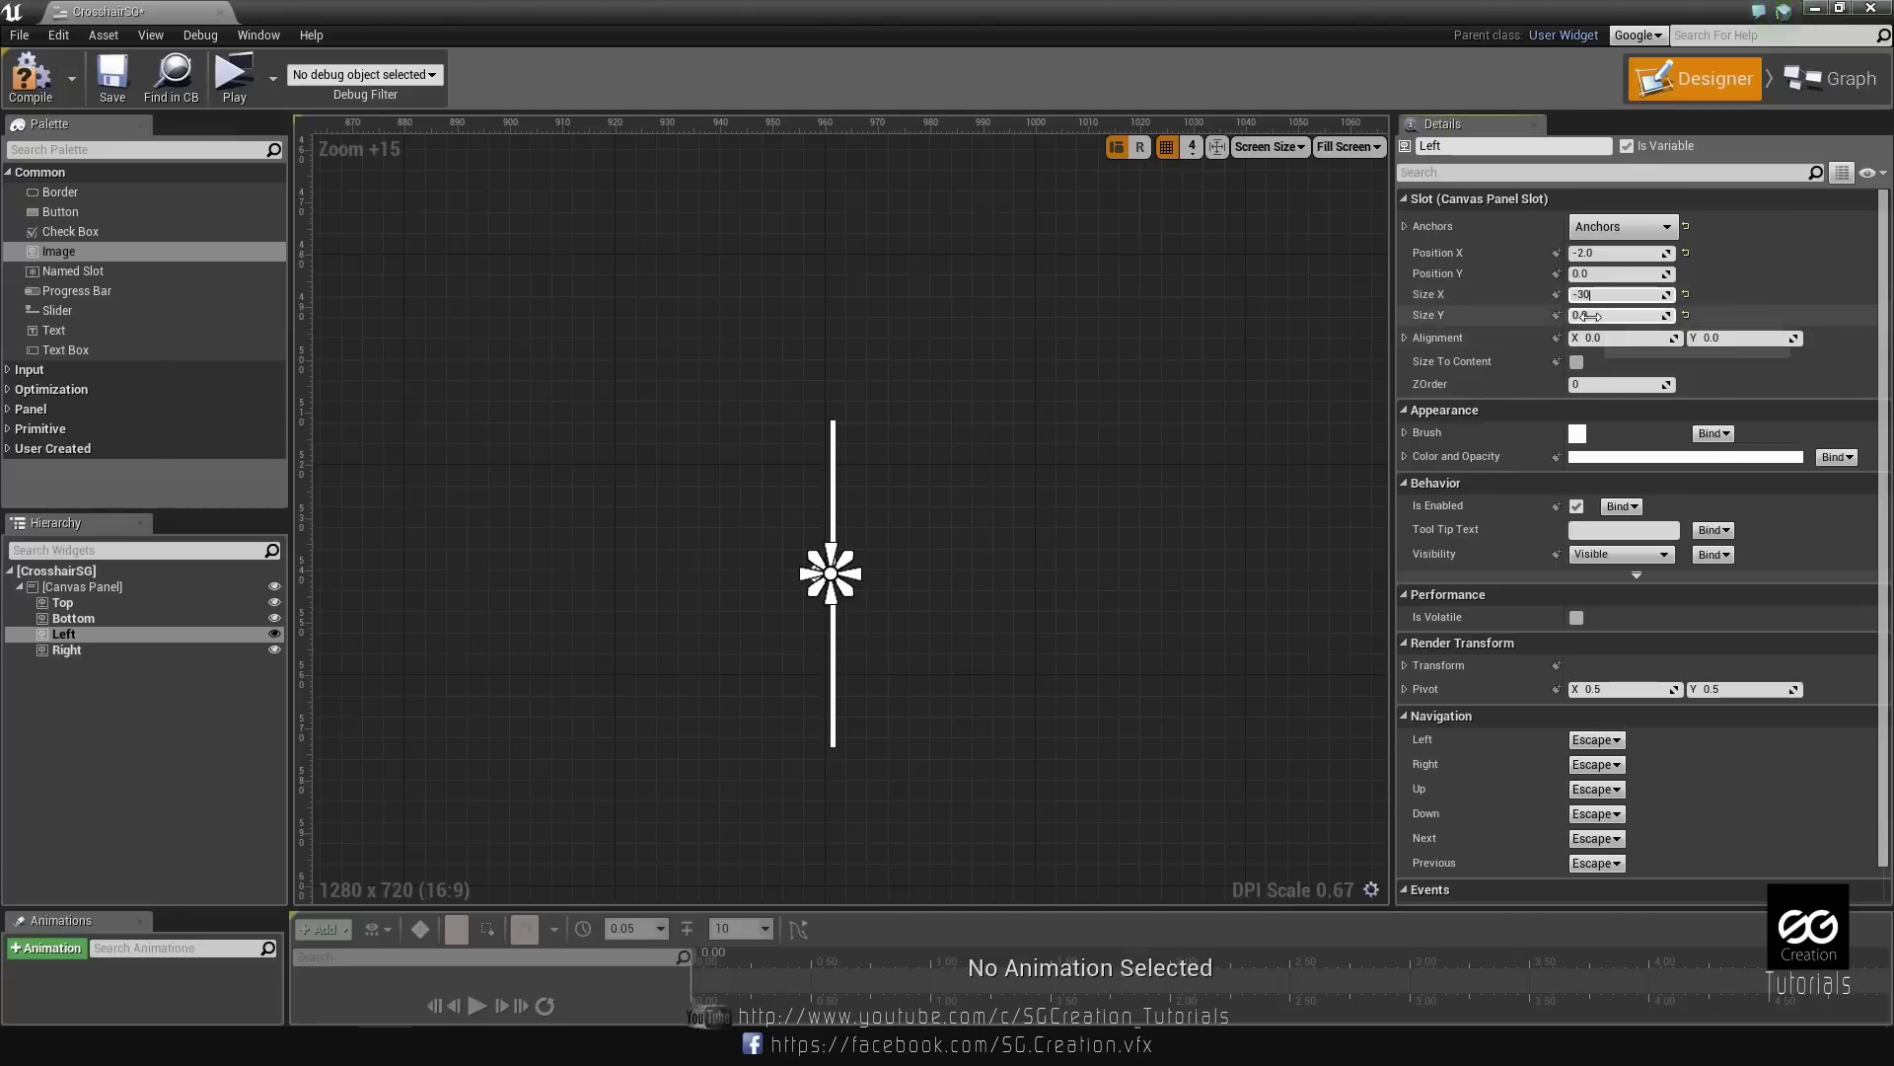
key(Tab)
text(1)
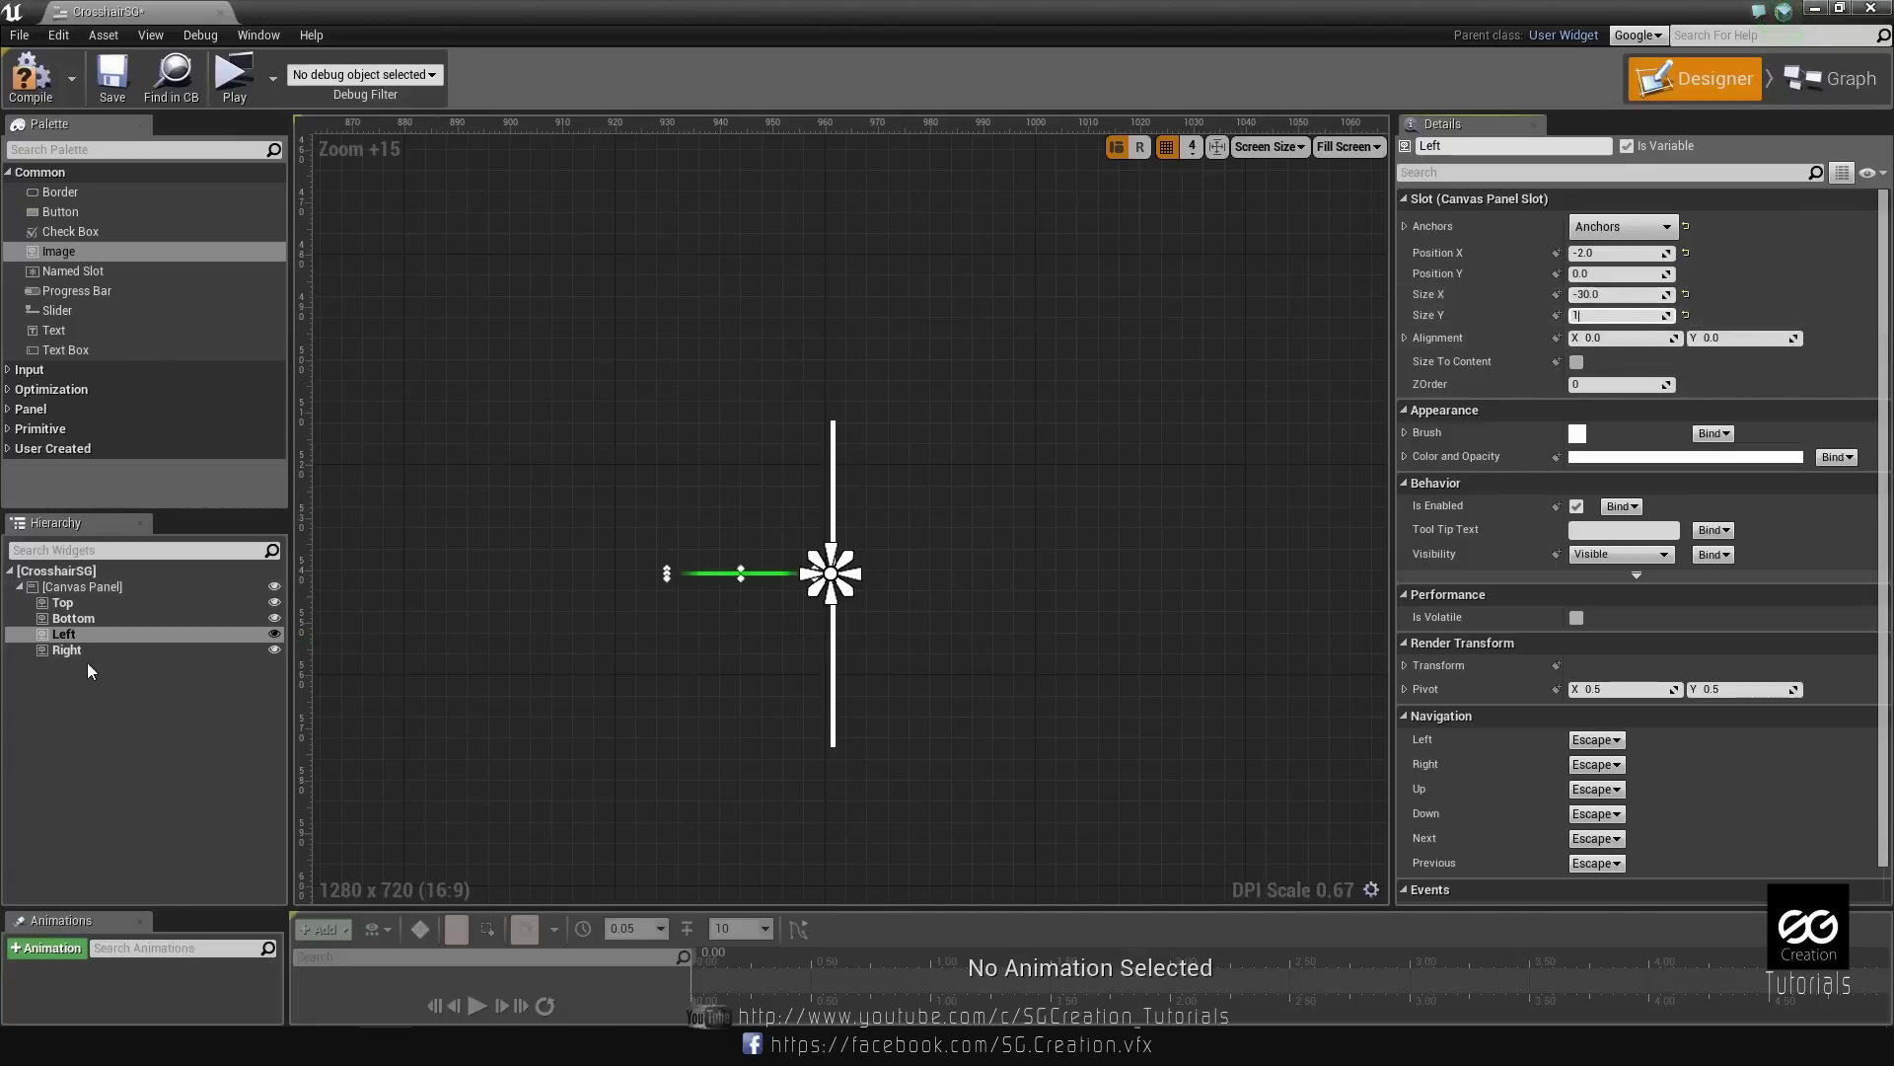
key(Return)
click(98, 650)
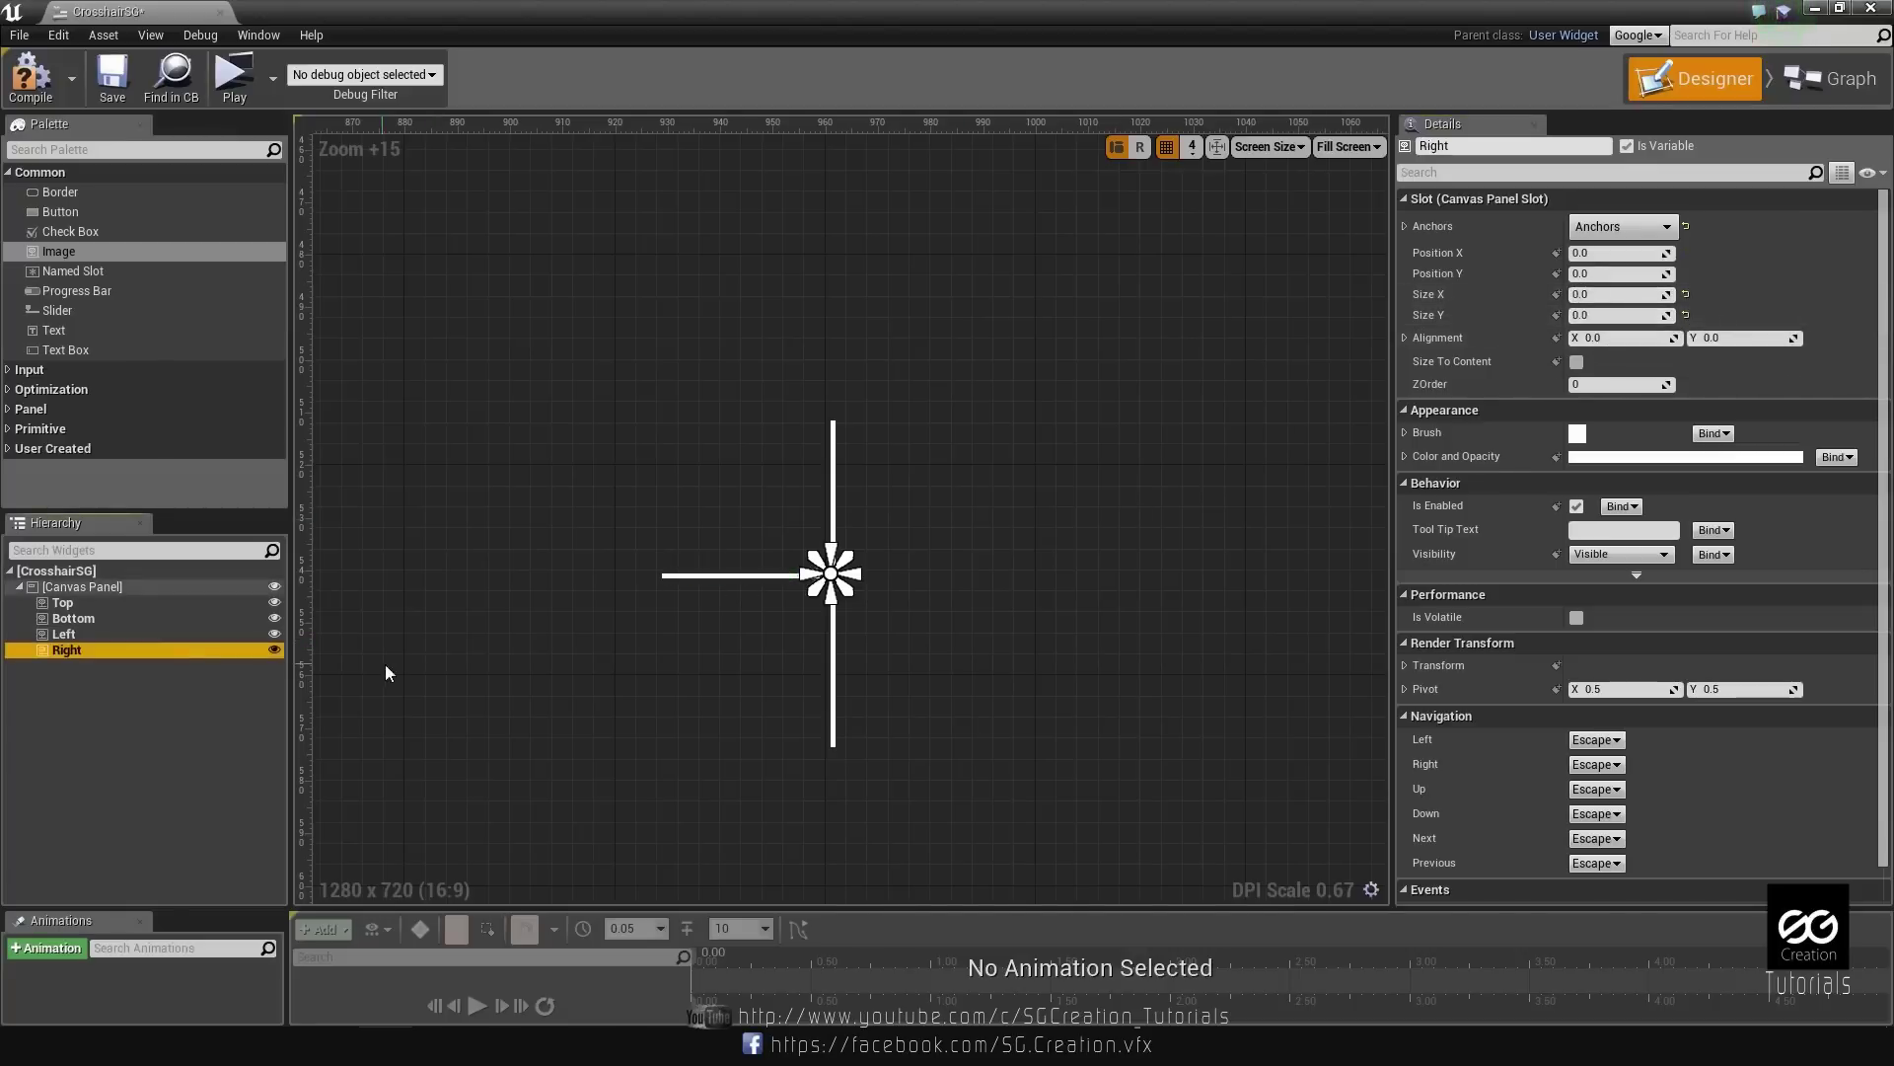
Set the Right image to Position X 2.3 with a size of 30 by 1, then preview the crosshair.
click(1591, 253)
text(23)
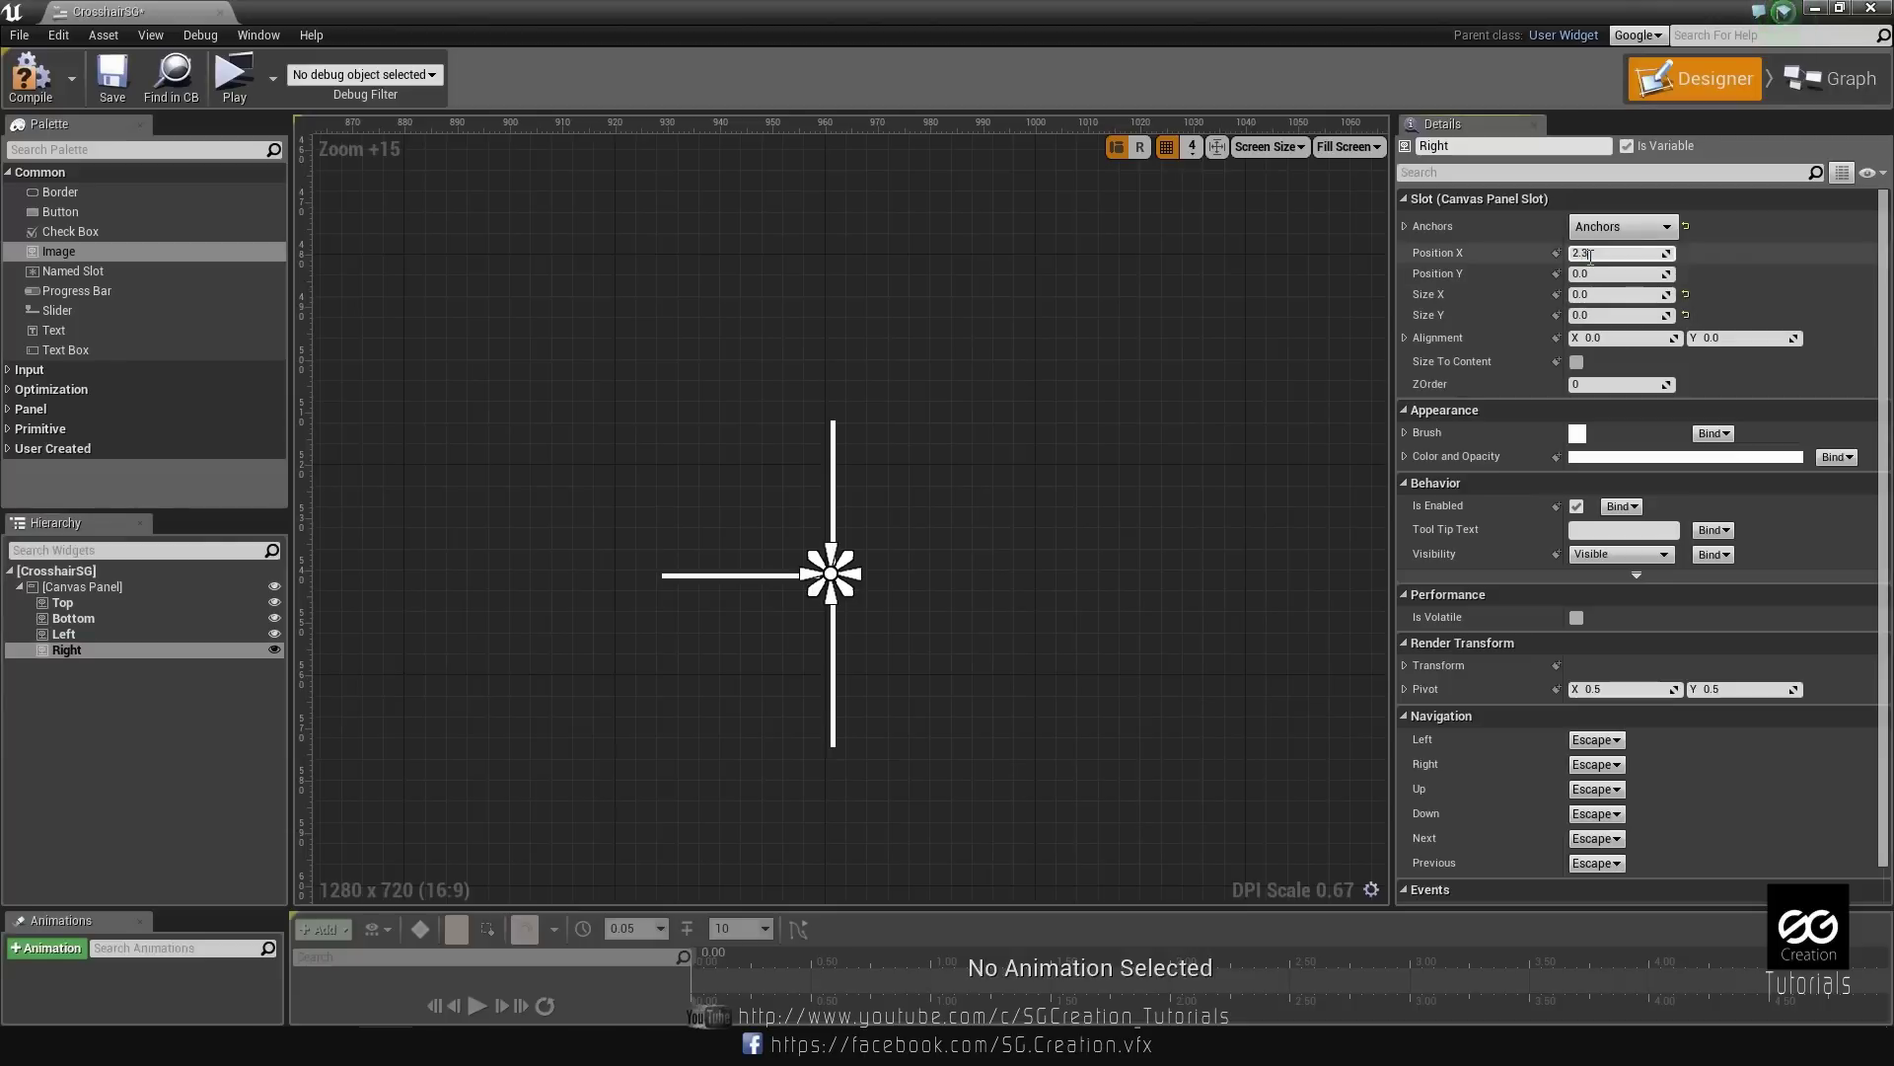
key(Return)
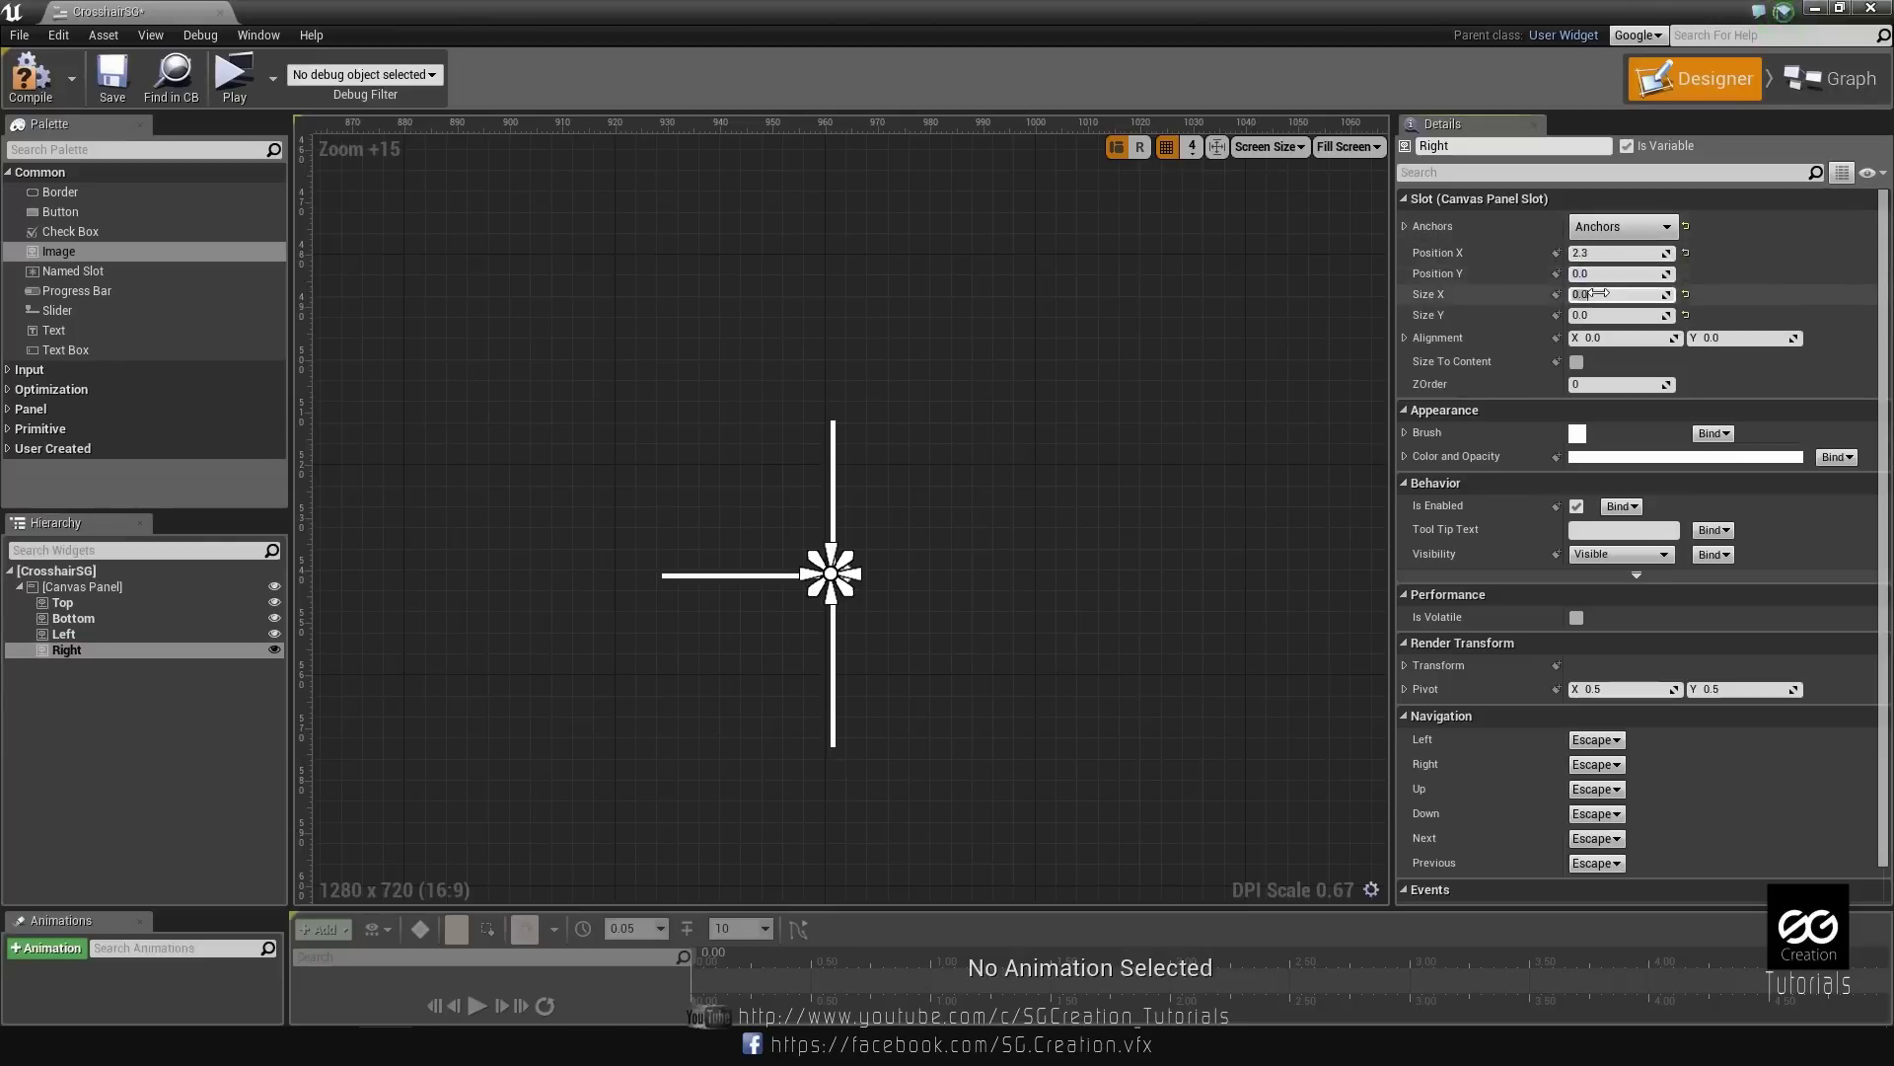
click(1599, 293)
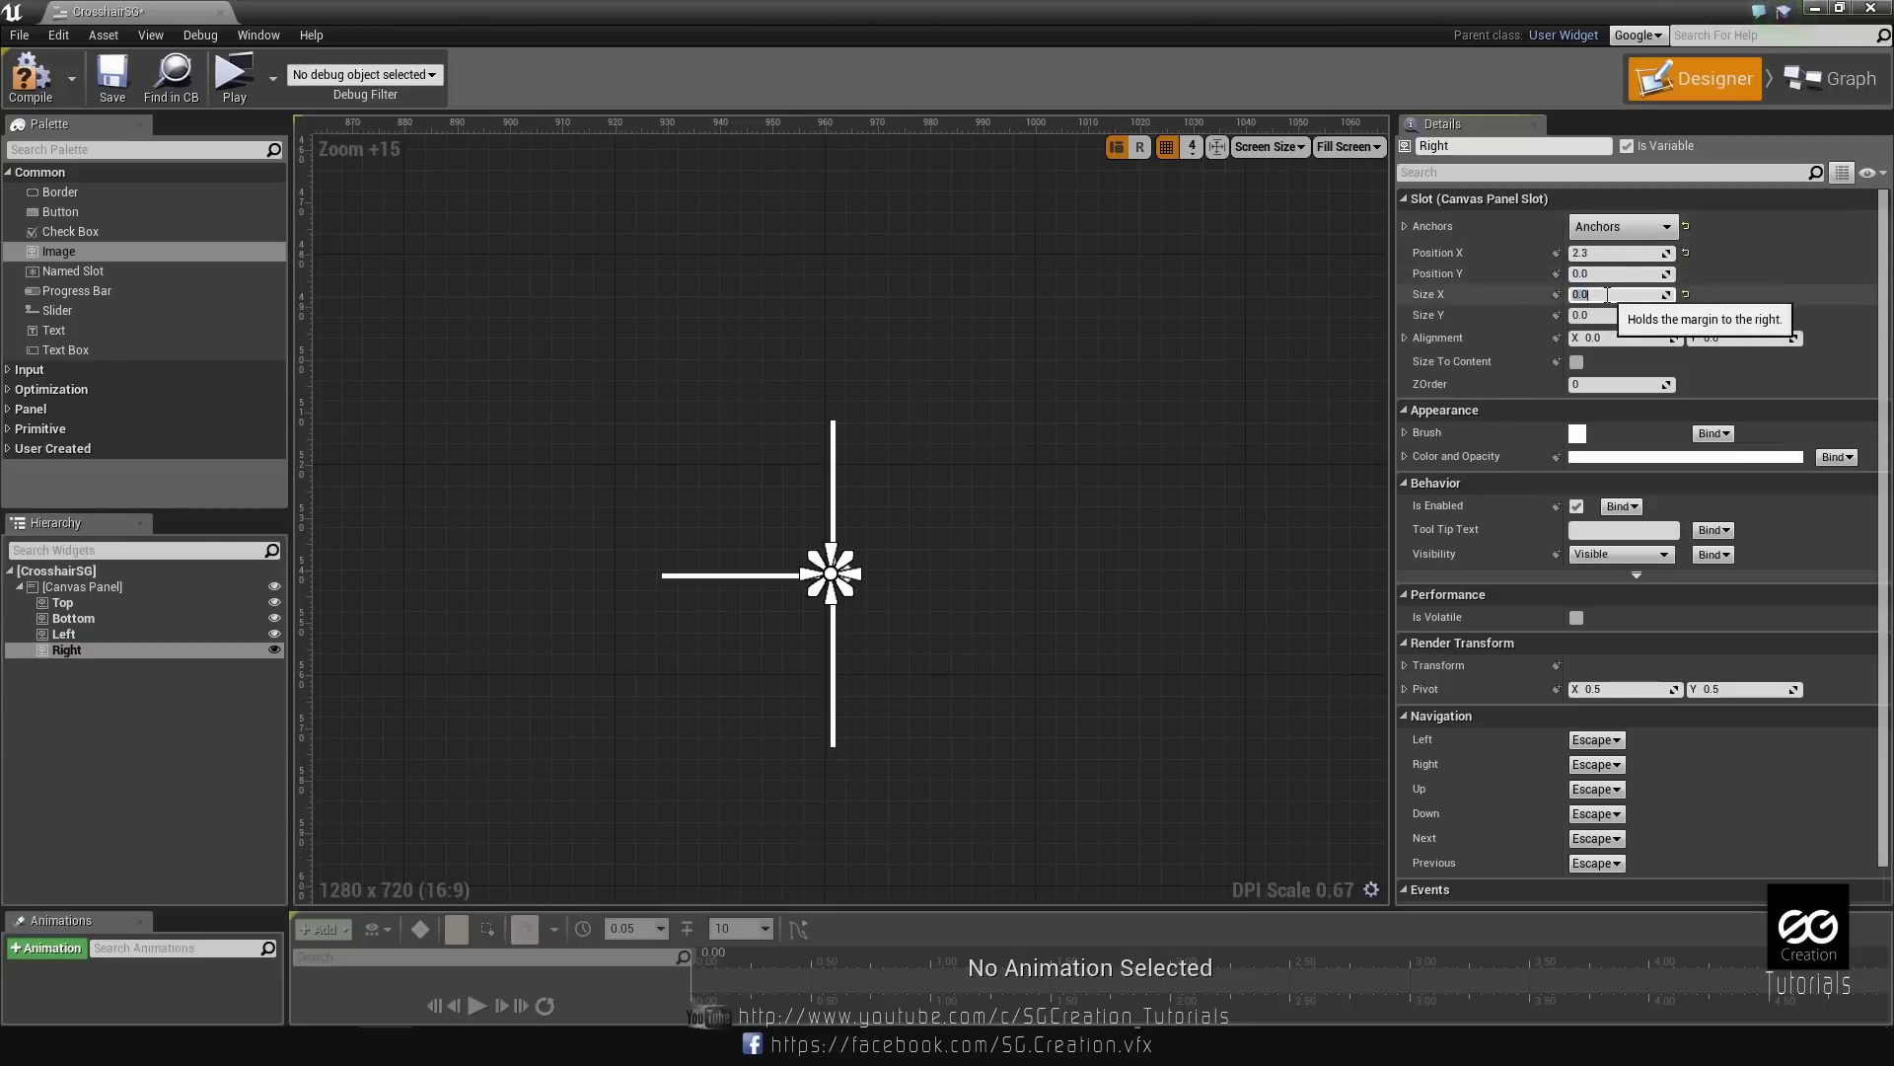
text(30)
key(Return)
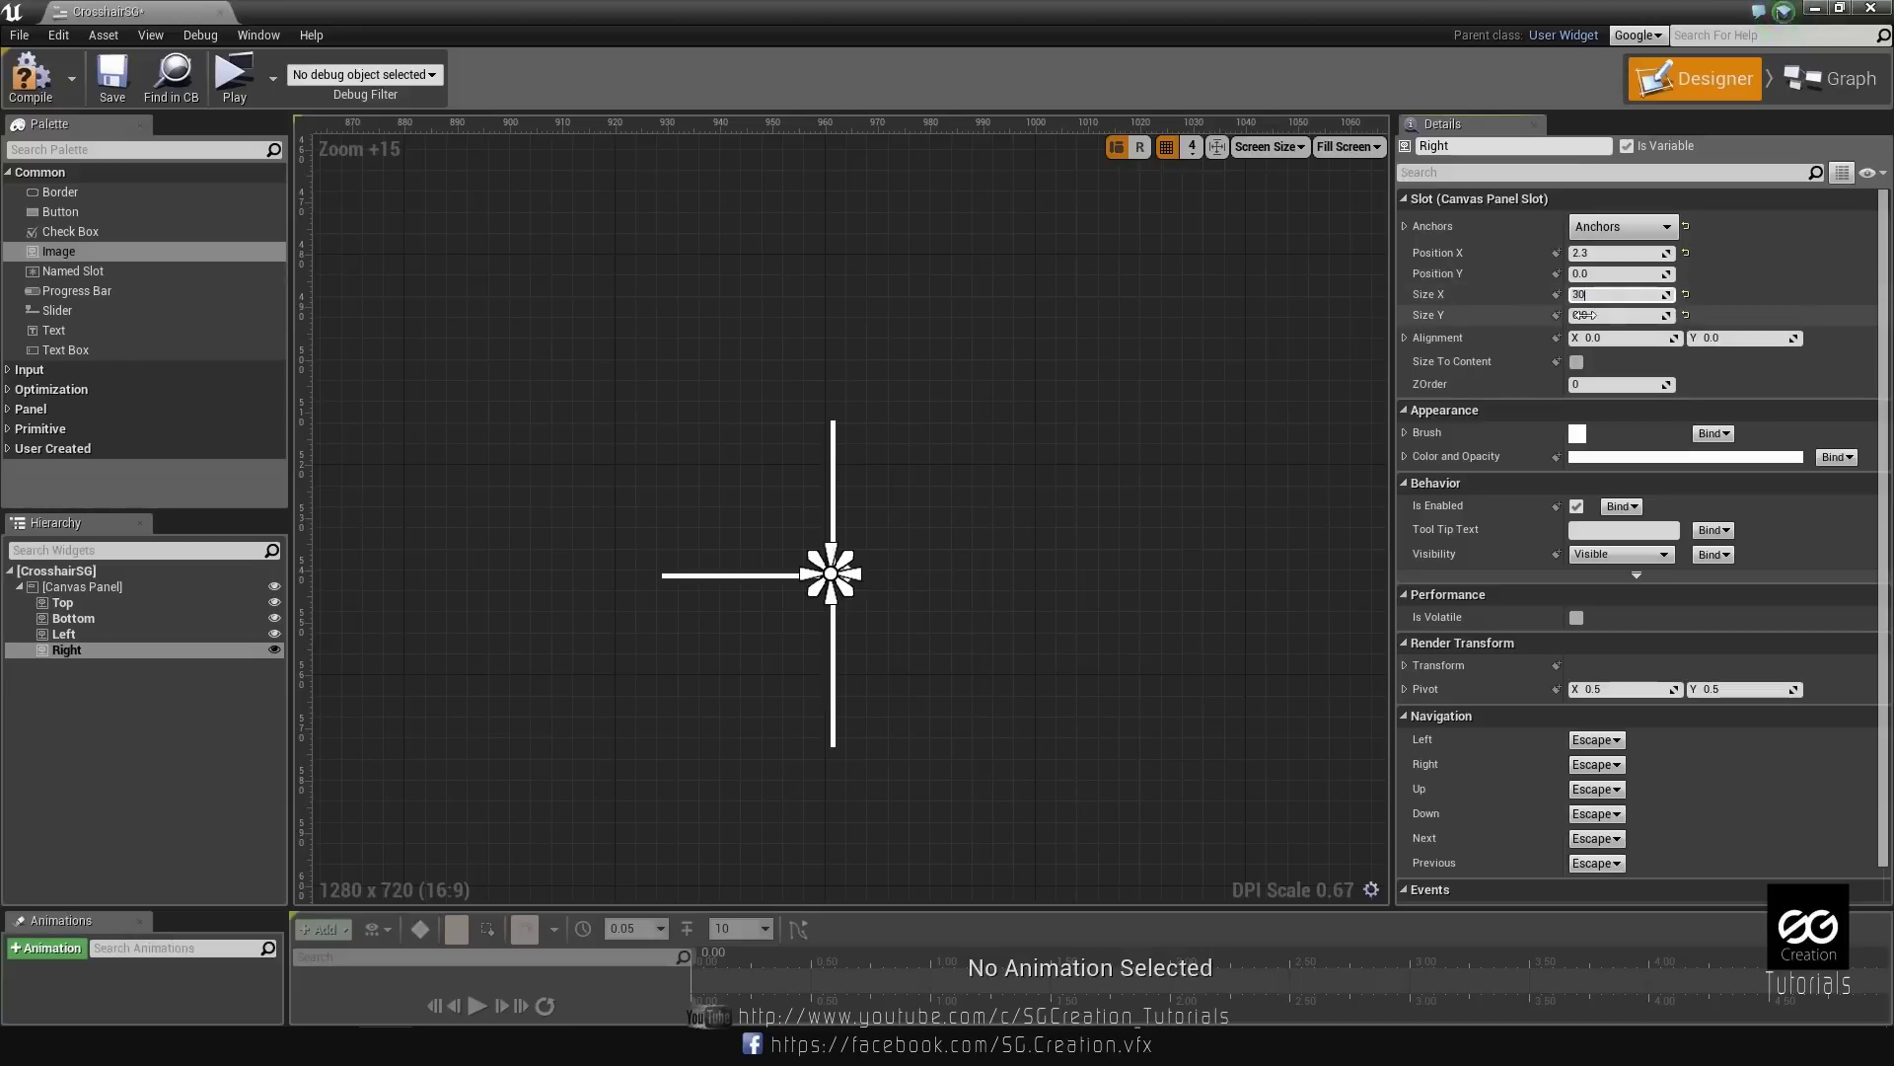
click(1603, 315)
text(1)
click(687, 508)
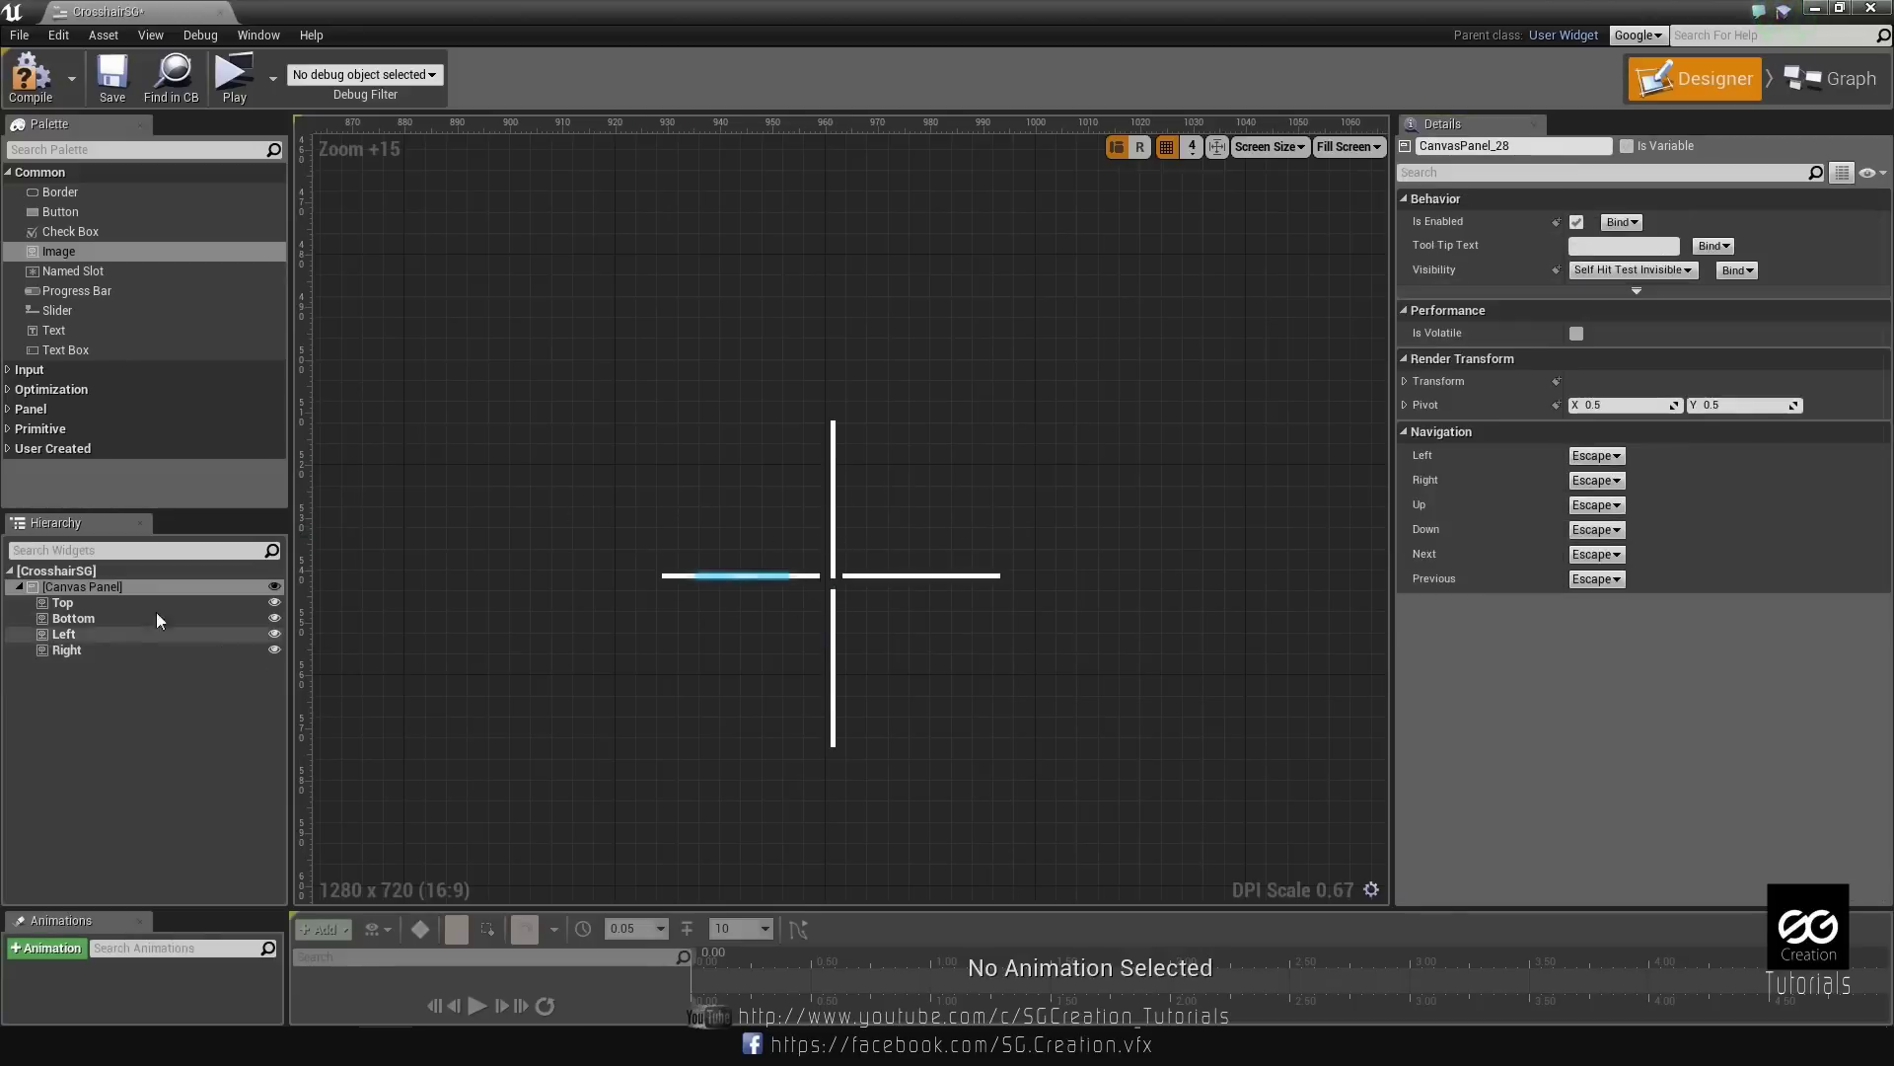
Readjust the Top bar's Position Y to leave a centre gap, then save CrosshairSG.
click(65, 603)
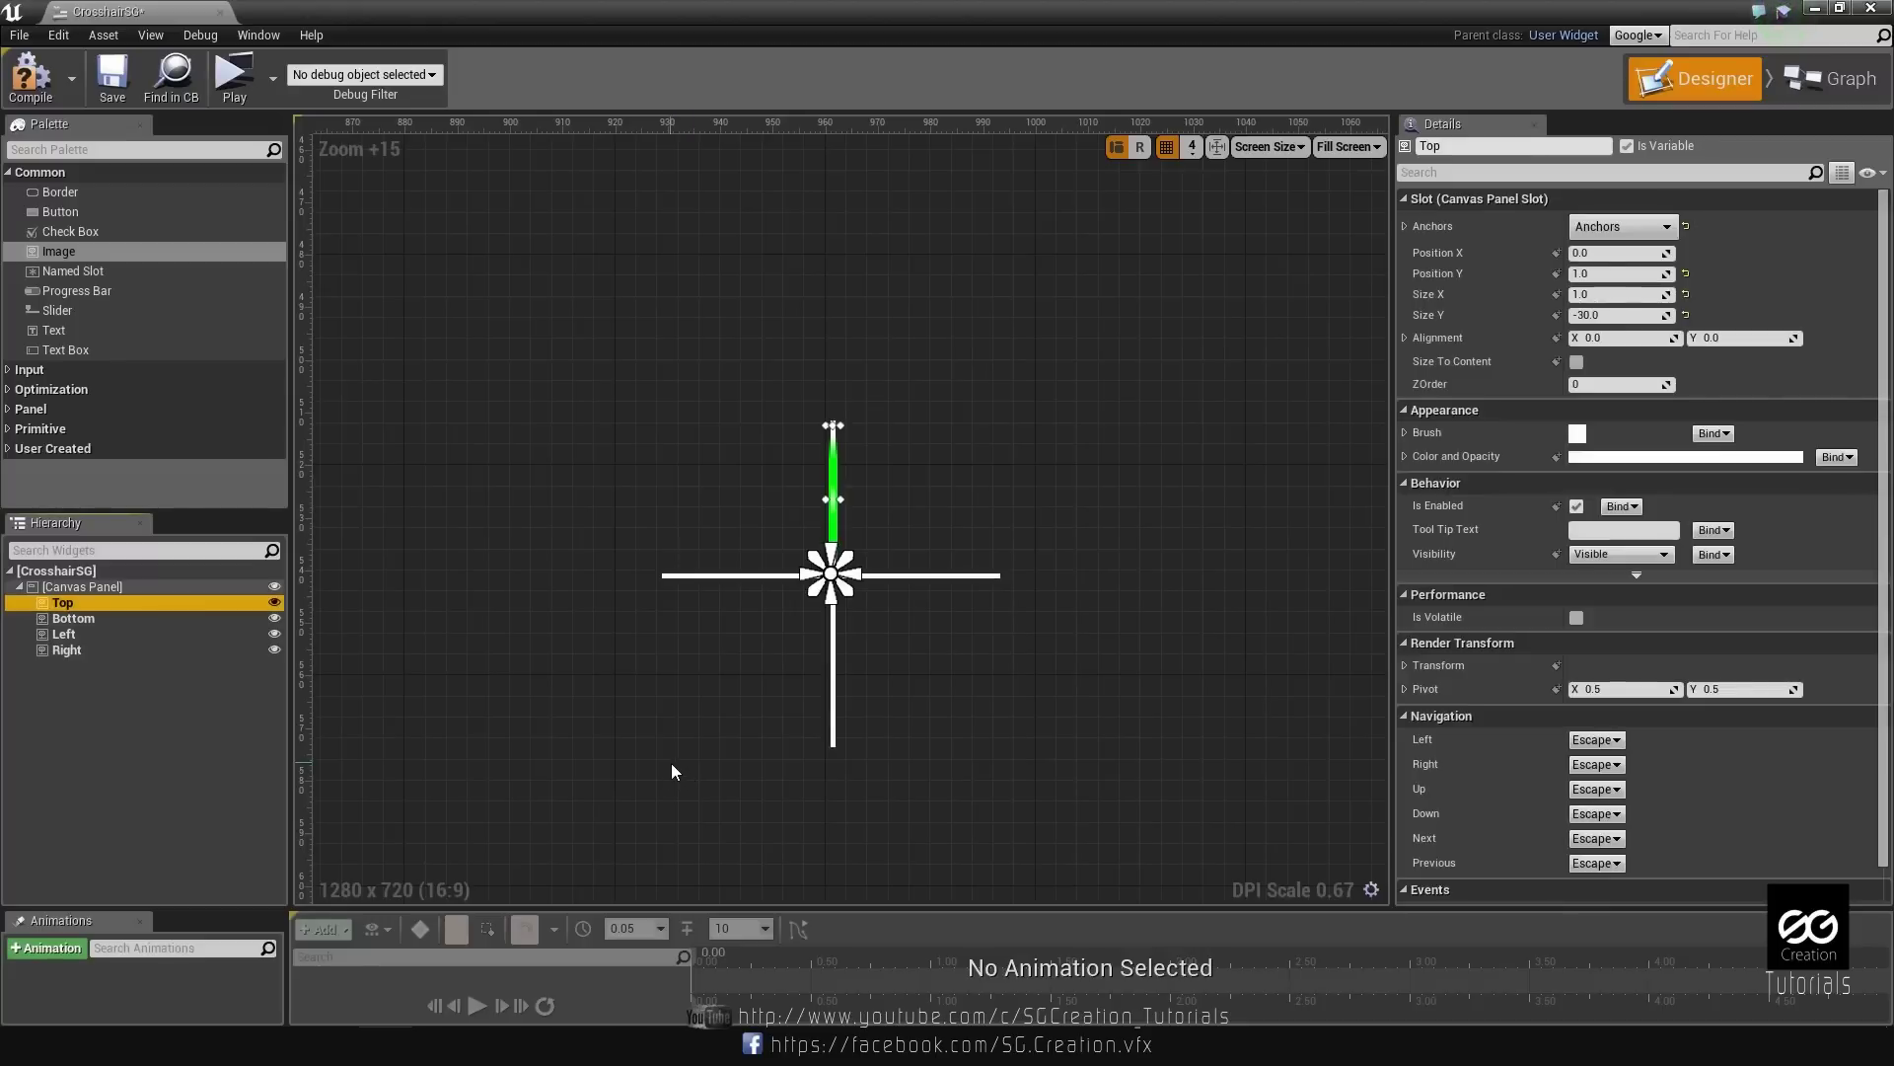
click(1606, 294)
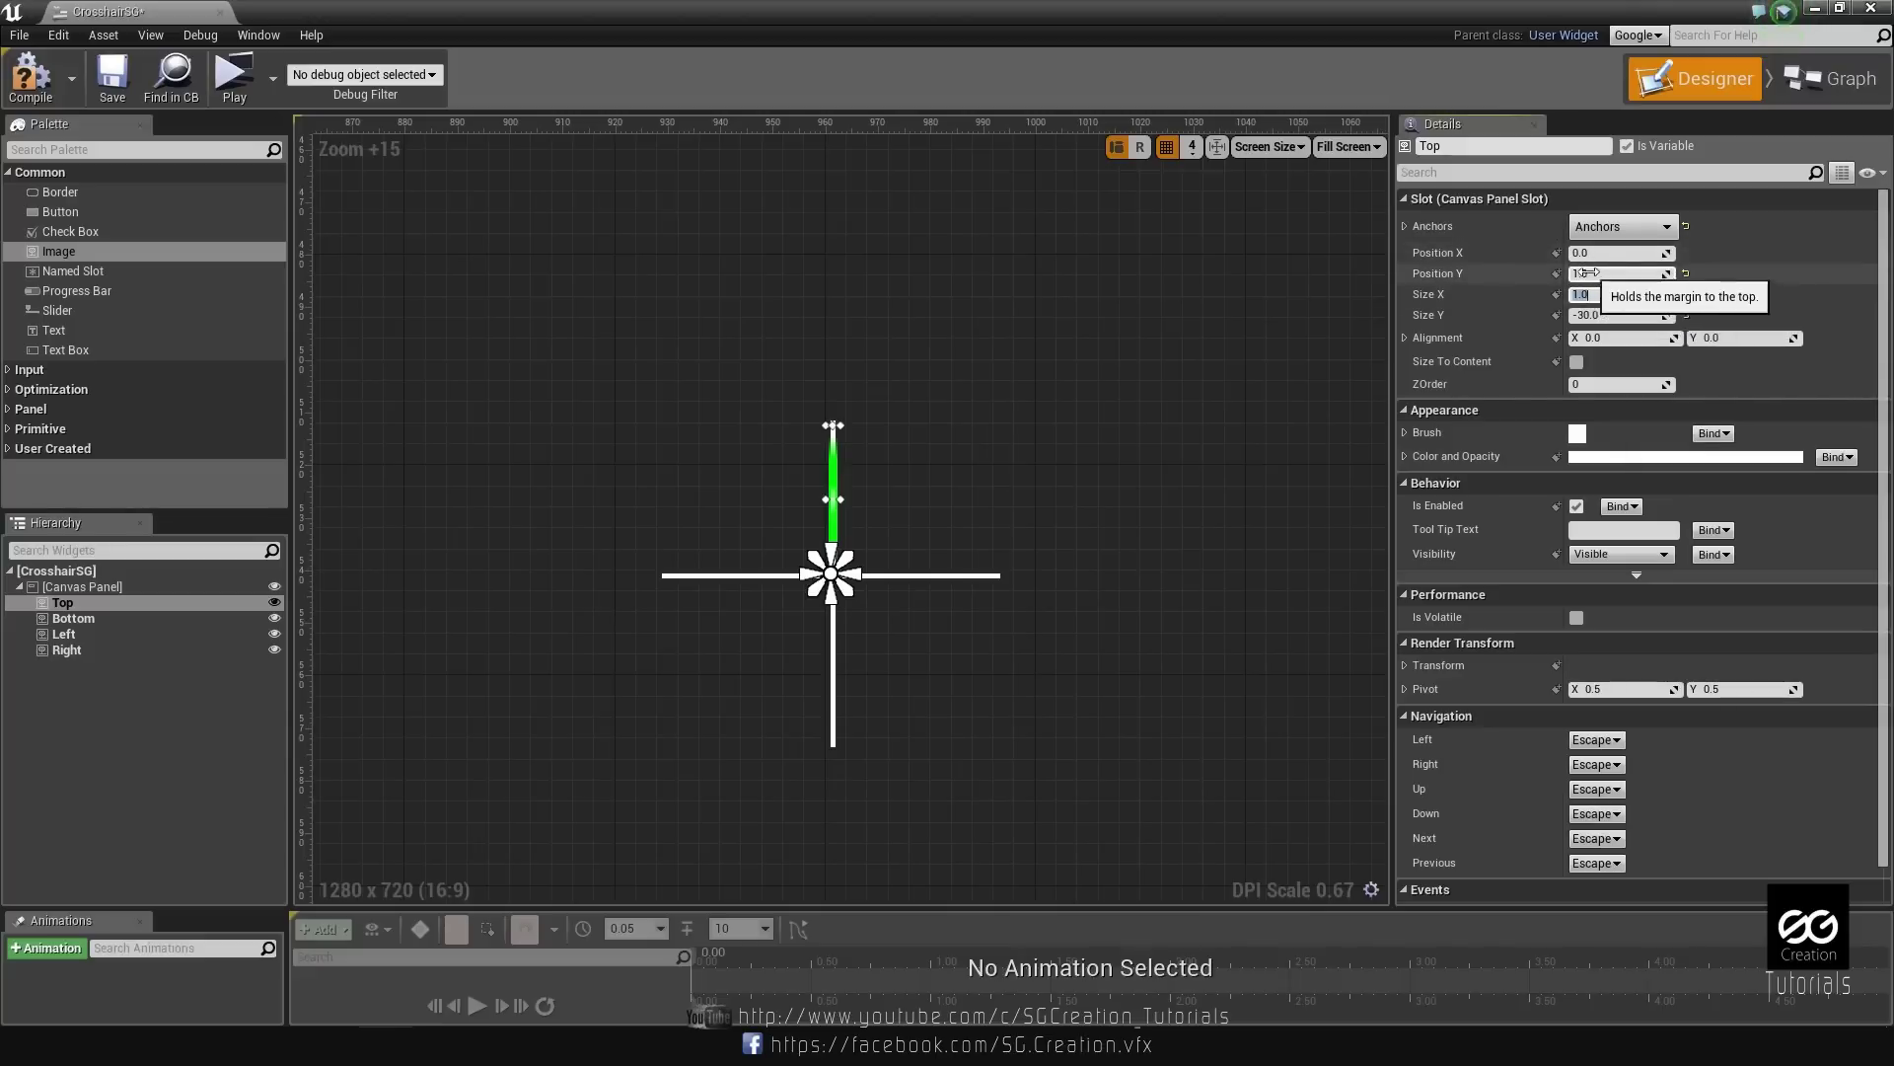
click(1582, 275)
text(-1)
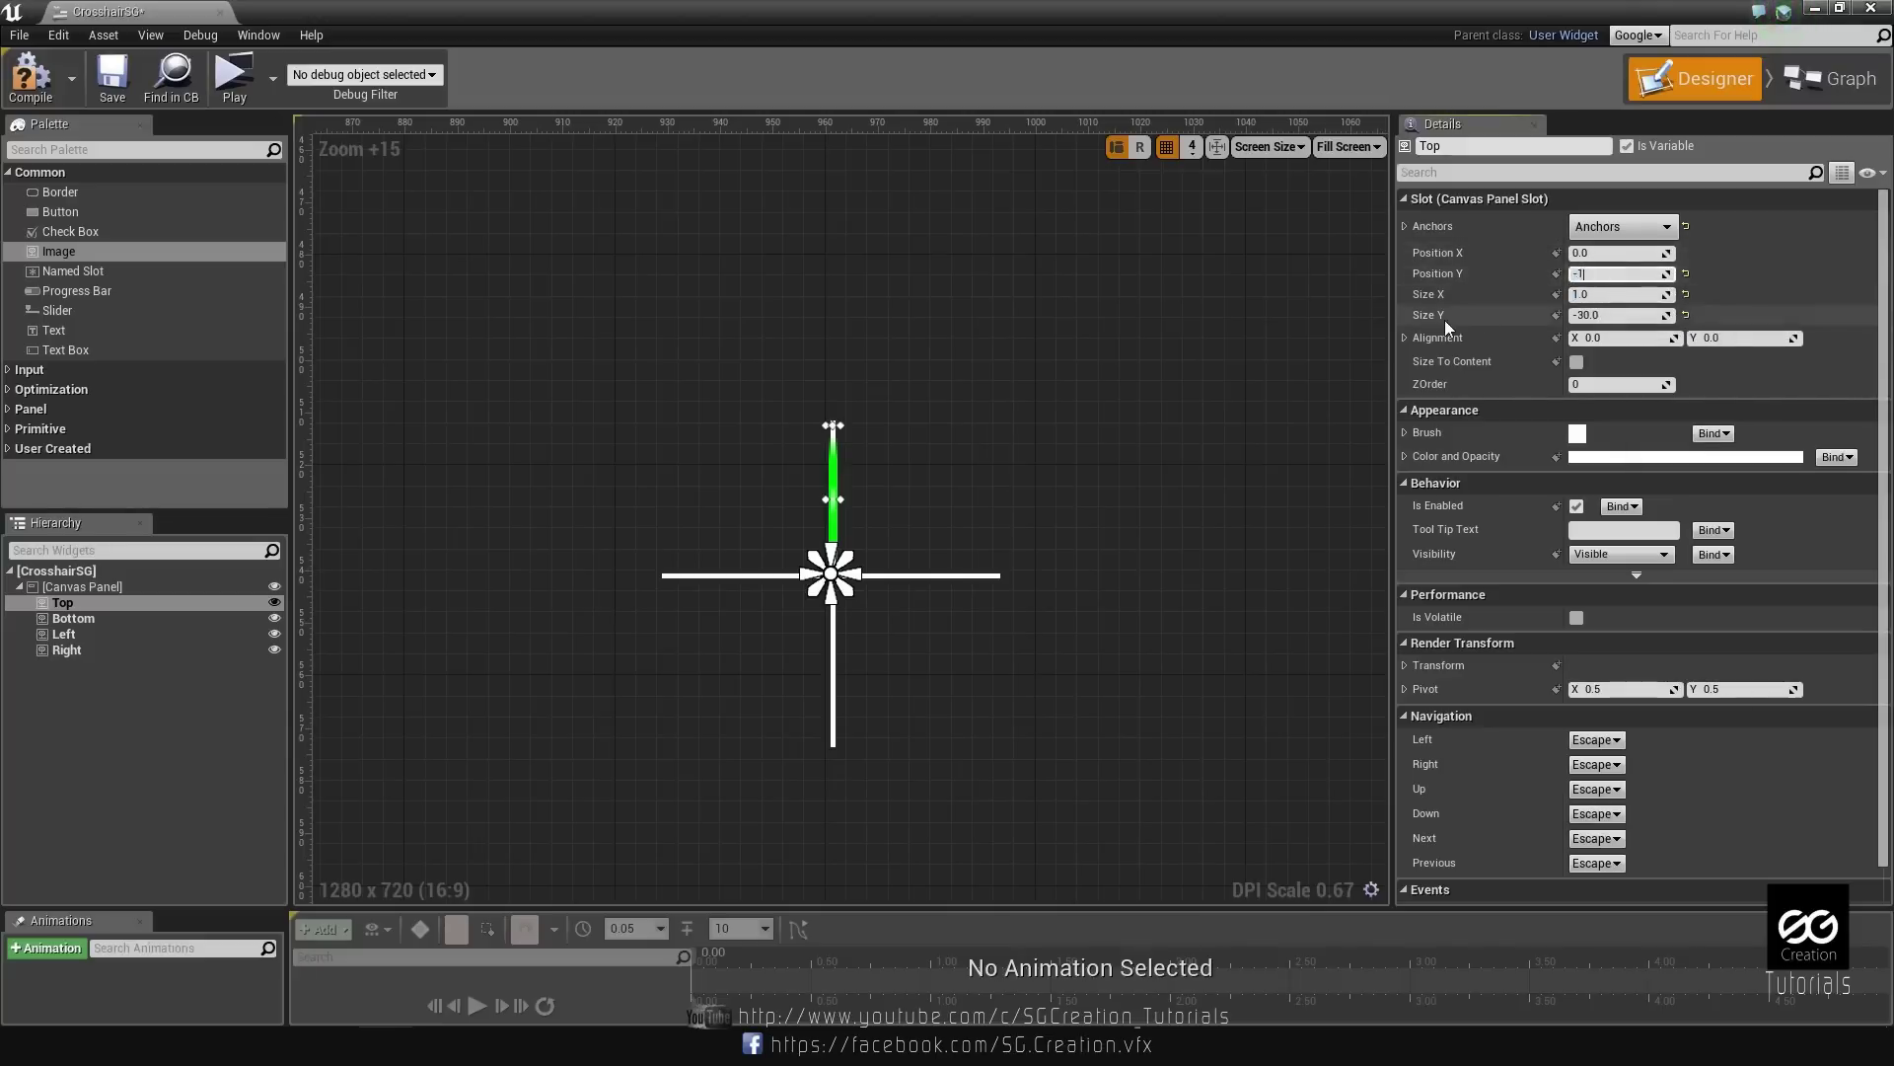
click(1285, 341)
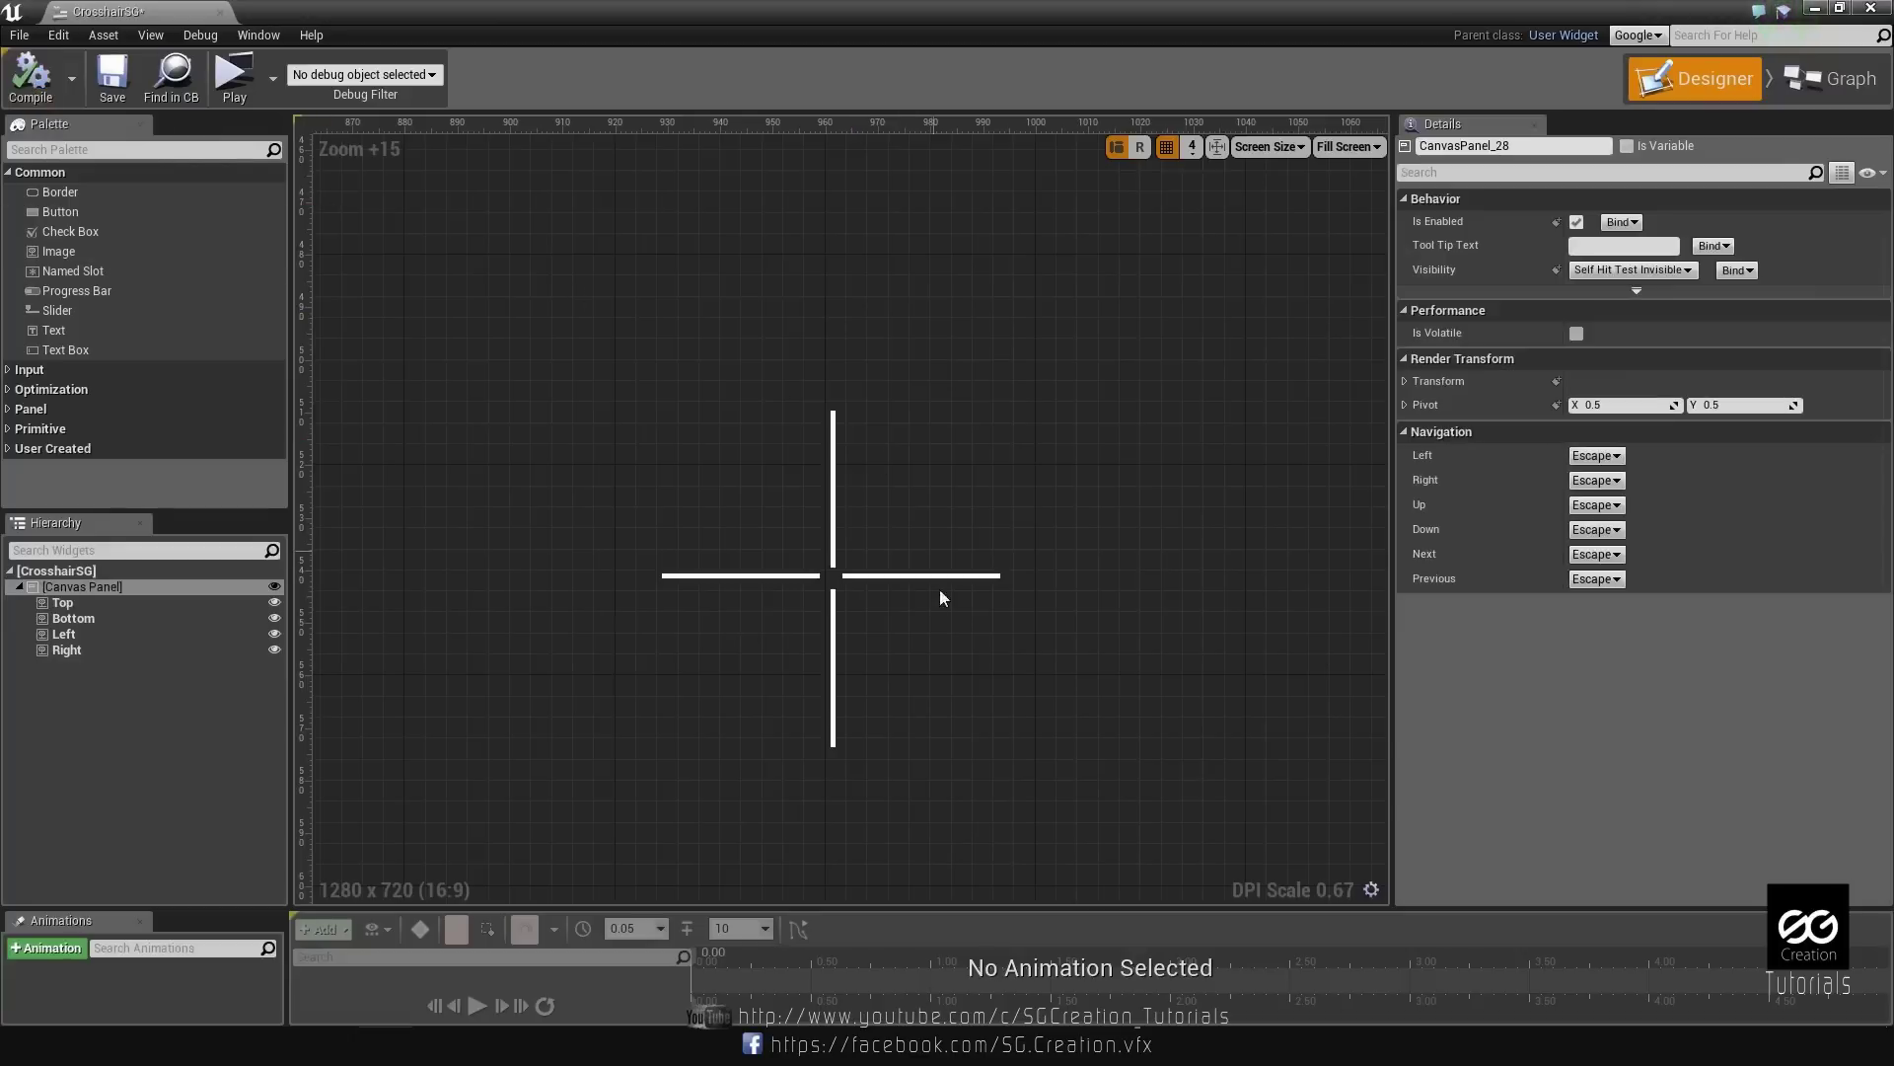
scroll(860, 588, down, 4)
scroll(860, 589, down, 2)
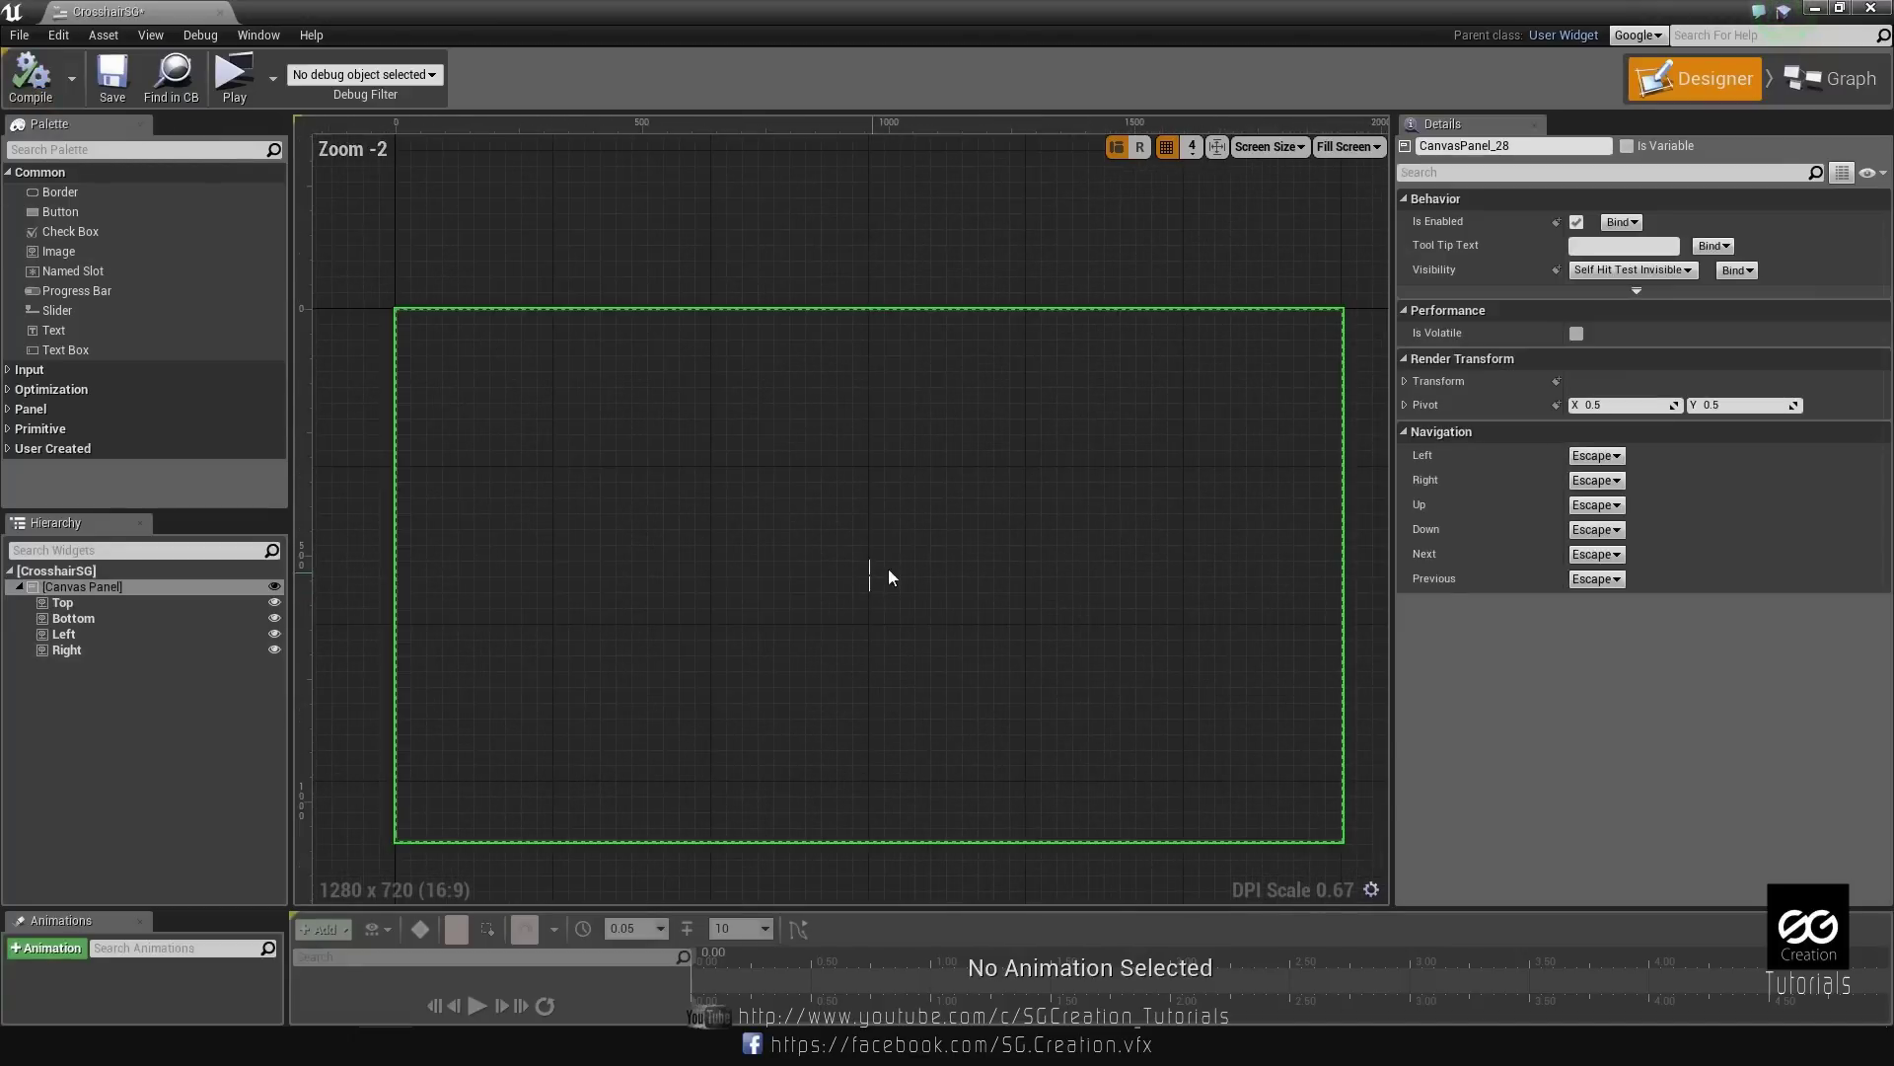
scroll(888, 578, up, 3)
click(114, 84)
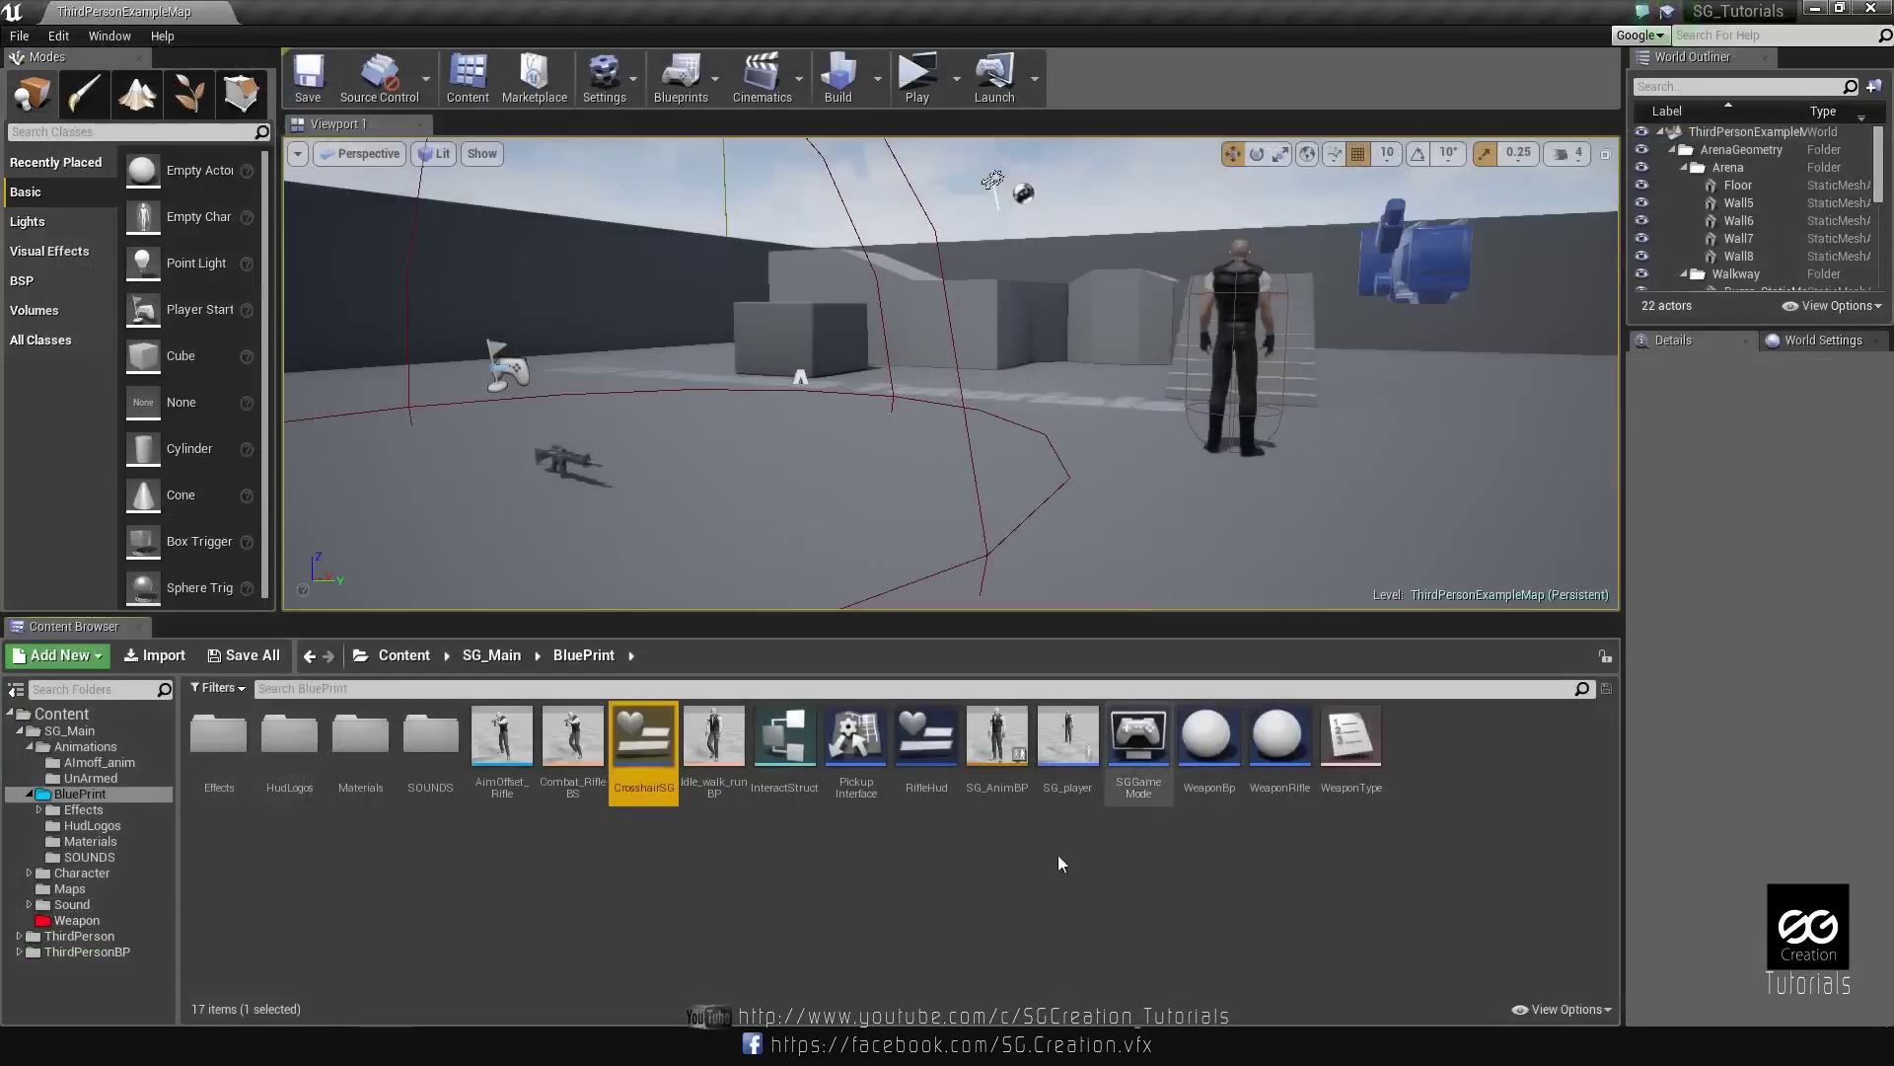
Open the SG_player Blueprint from the Content Browser.
click(1057, 854)
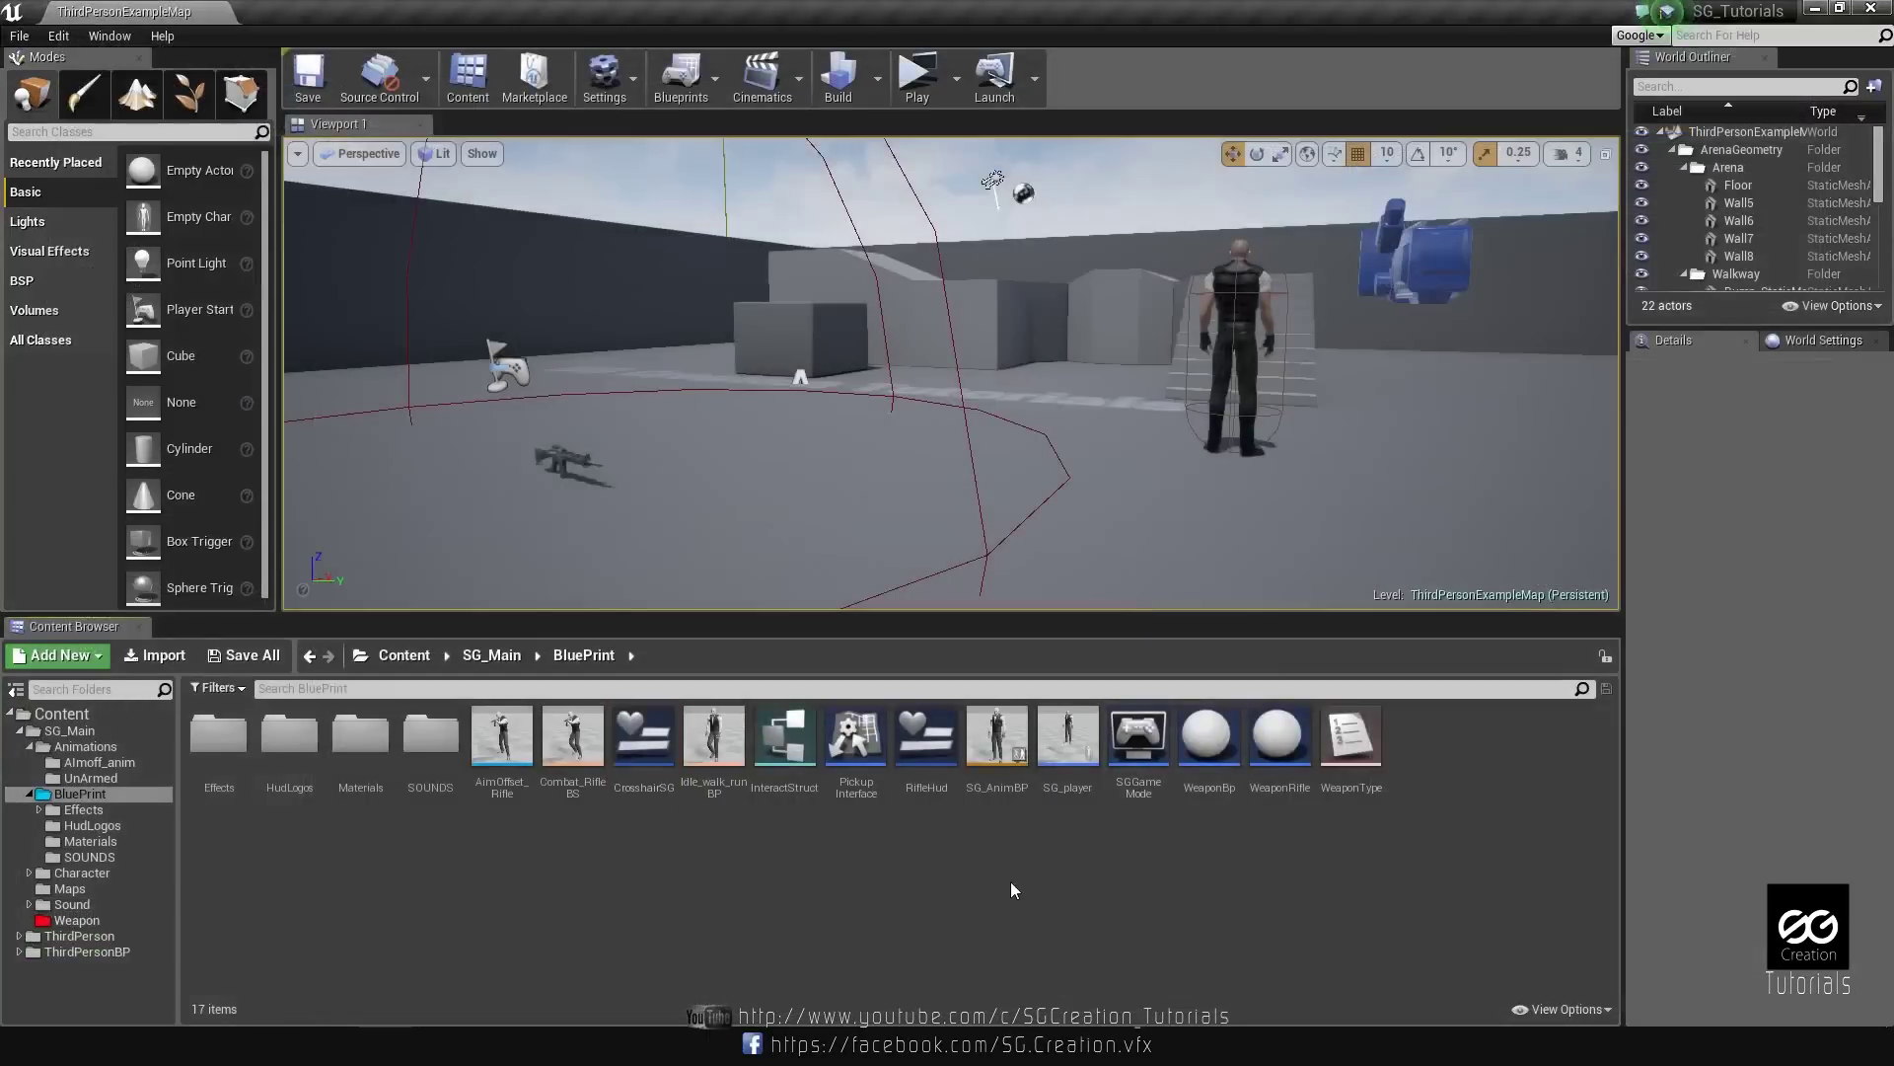
click(1076, 768)
double_click(1089, 772)
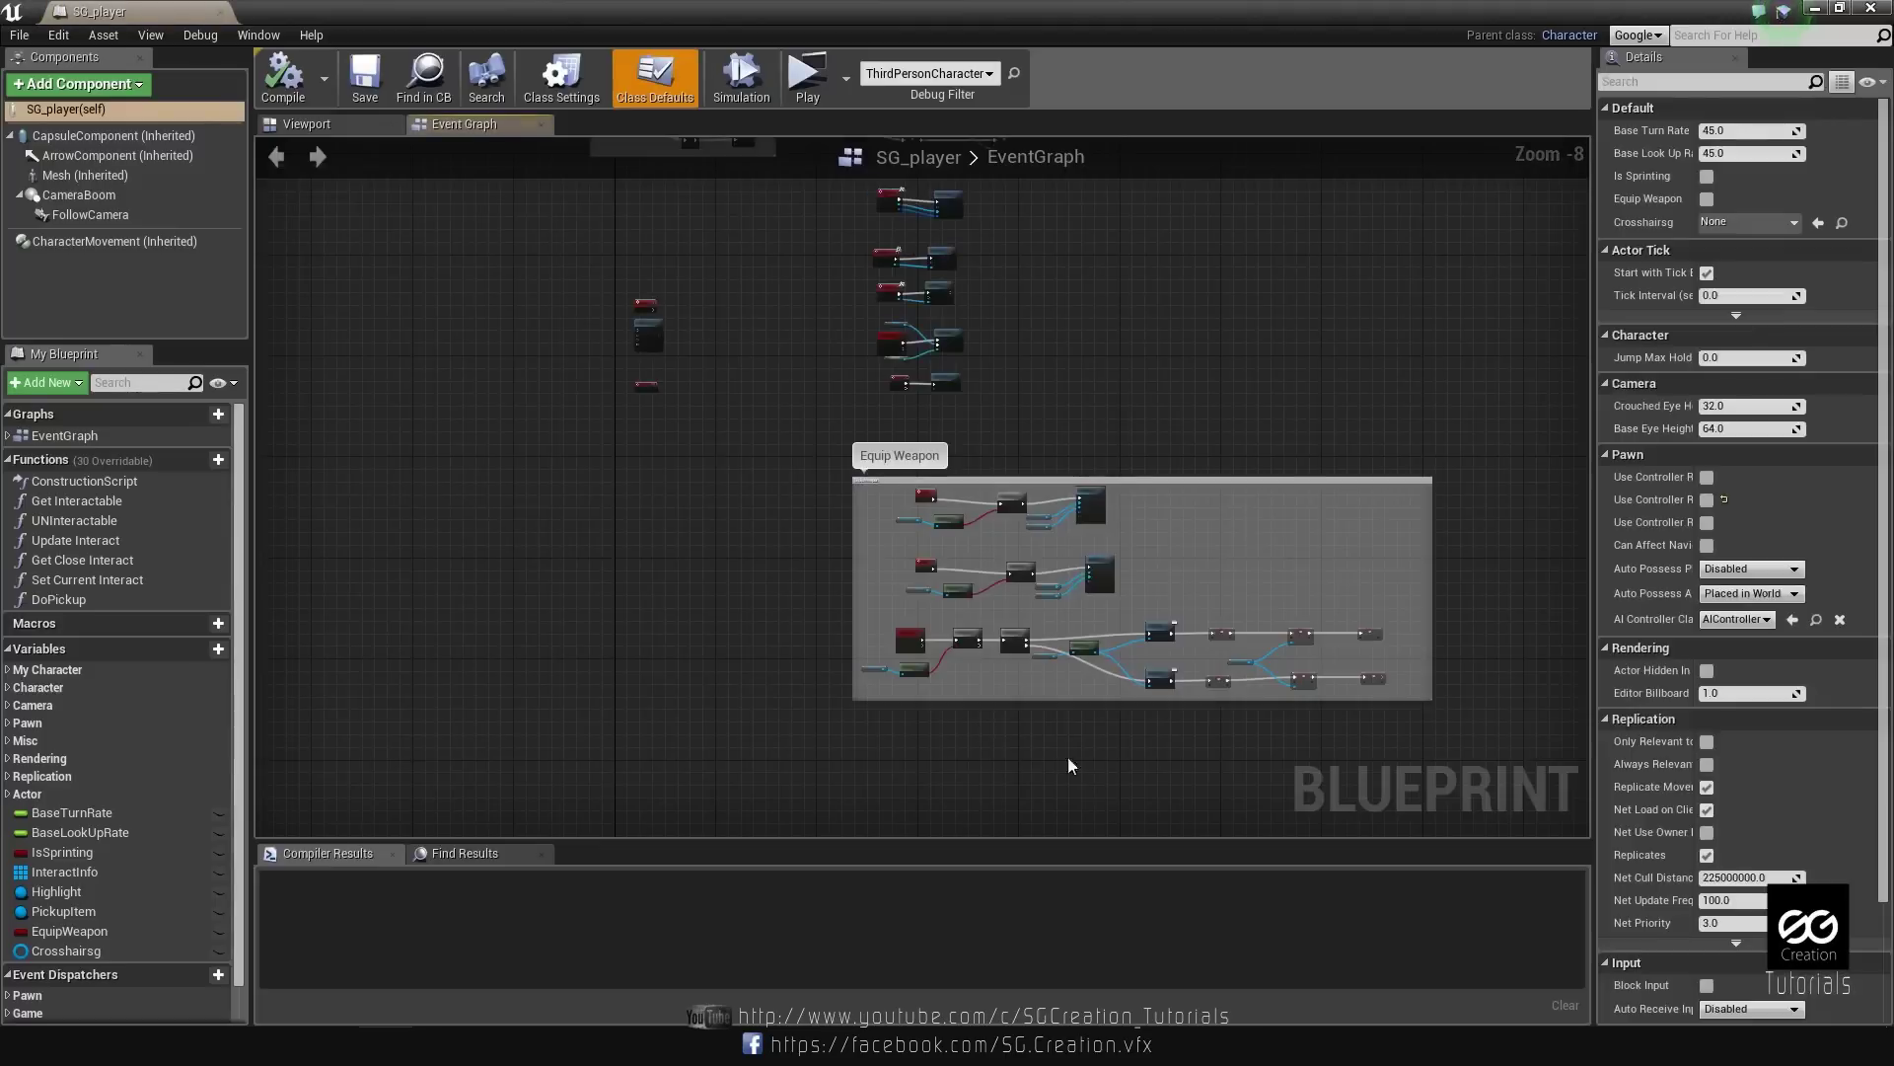
scroll(681, 434, up, 6)
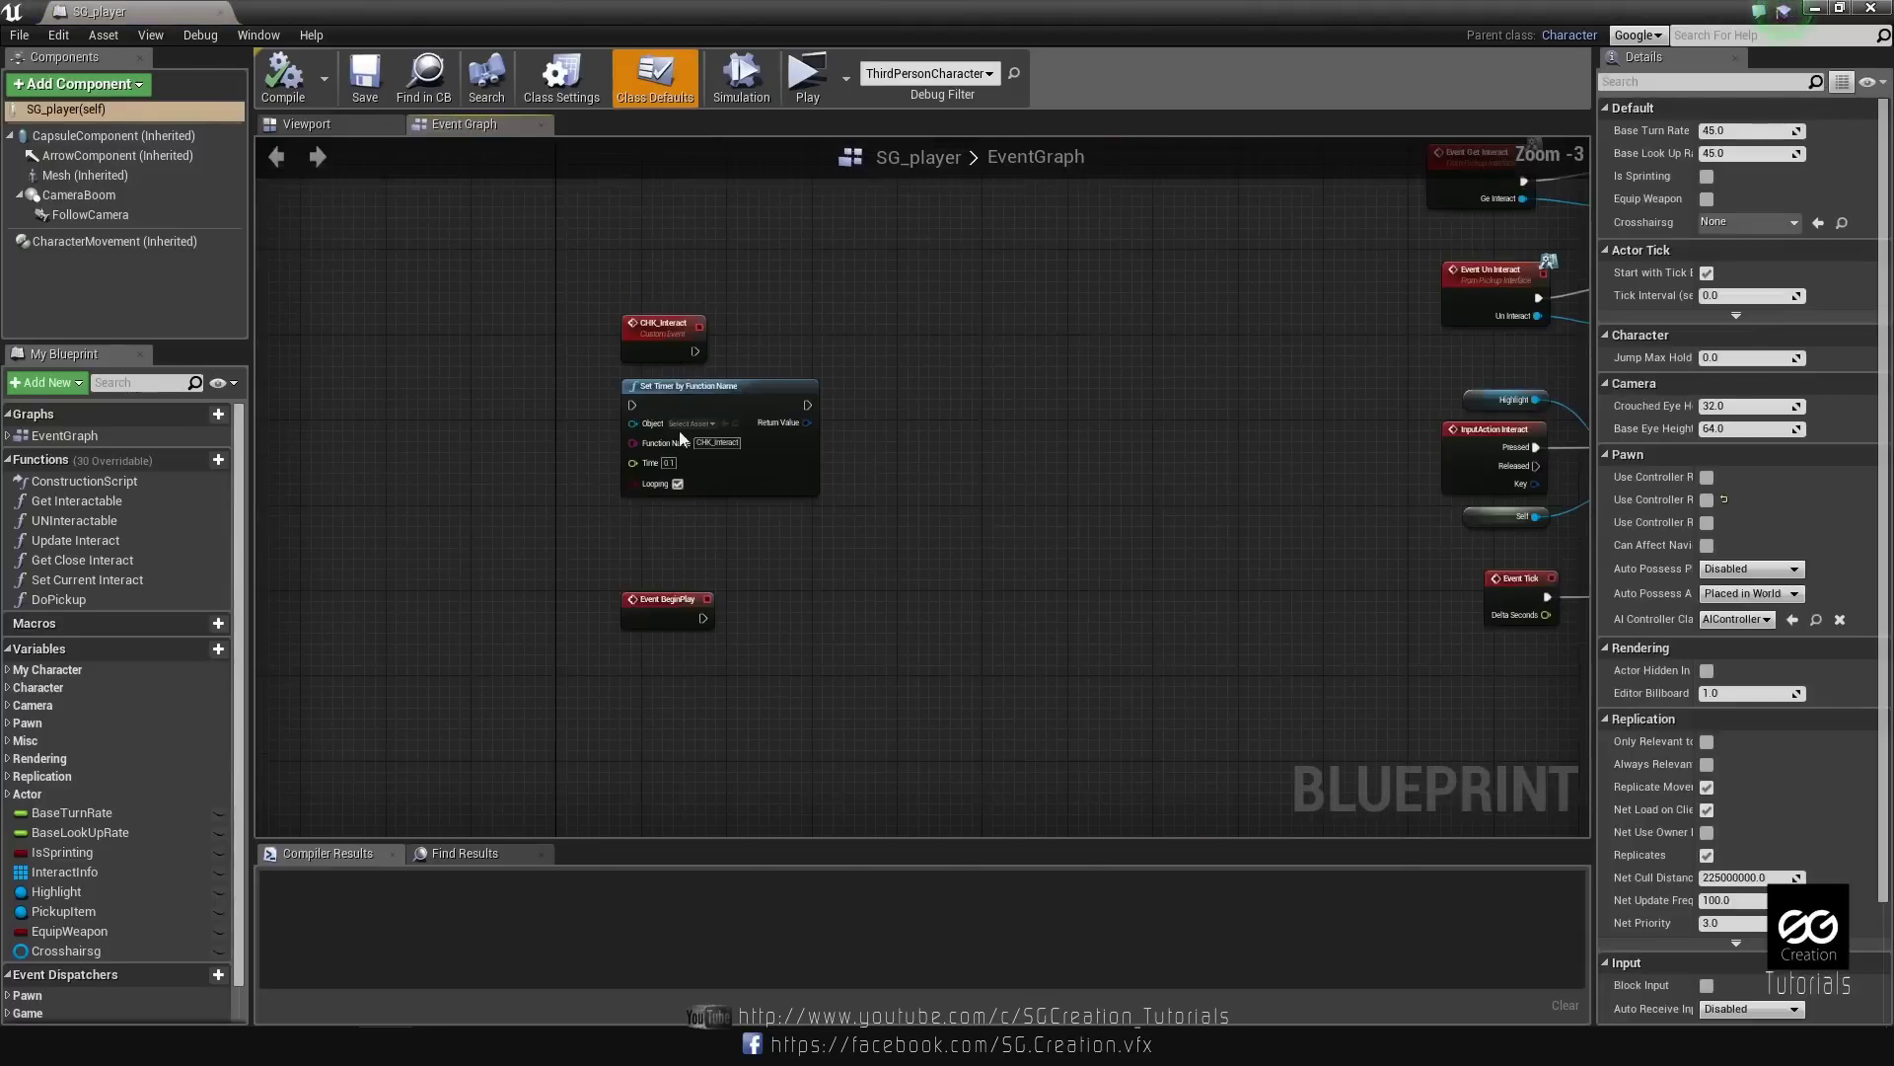
Move the Event BeginPlay node into empty space in the Event Graph.
click(675, 609)
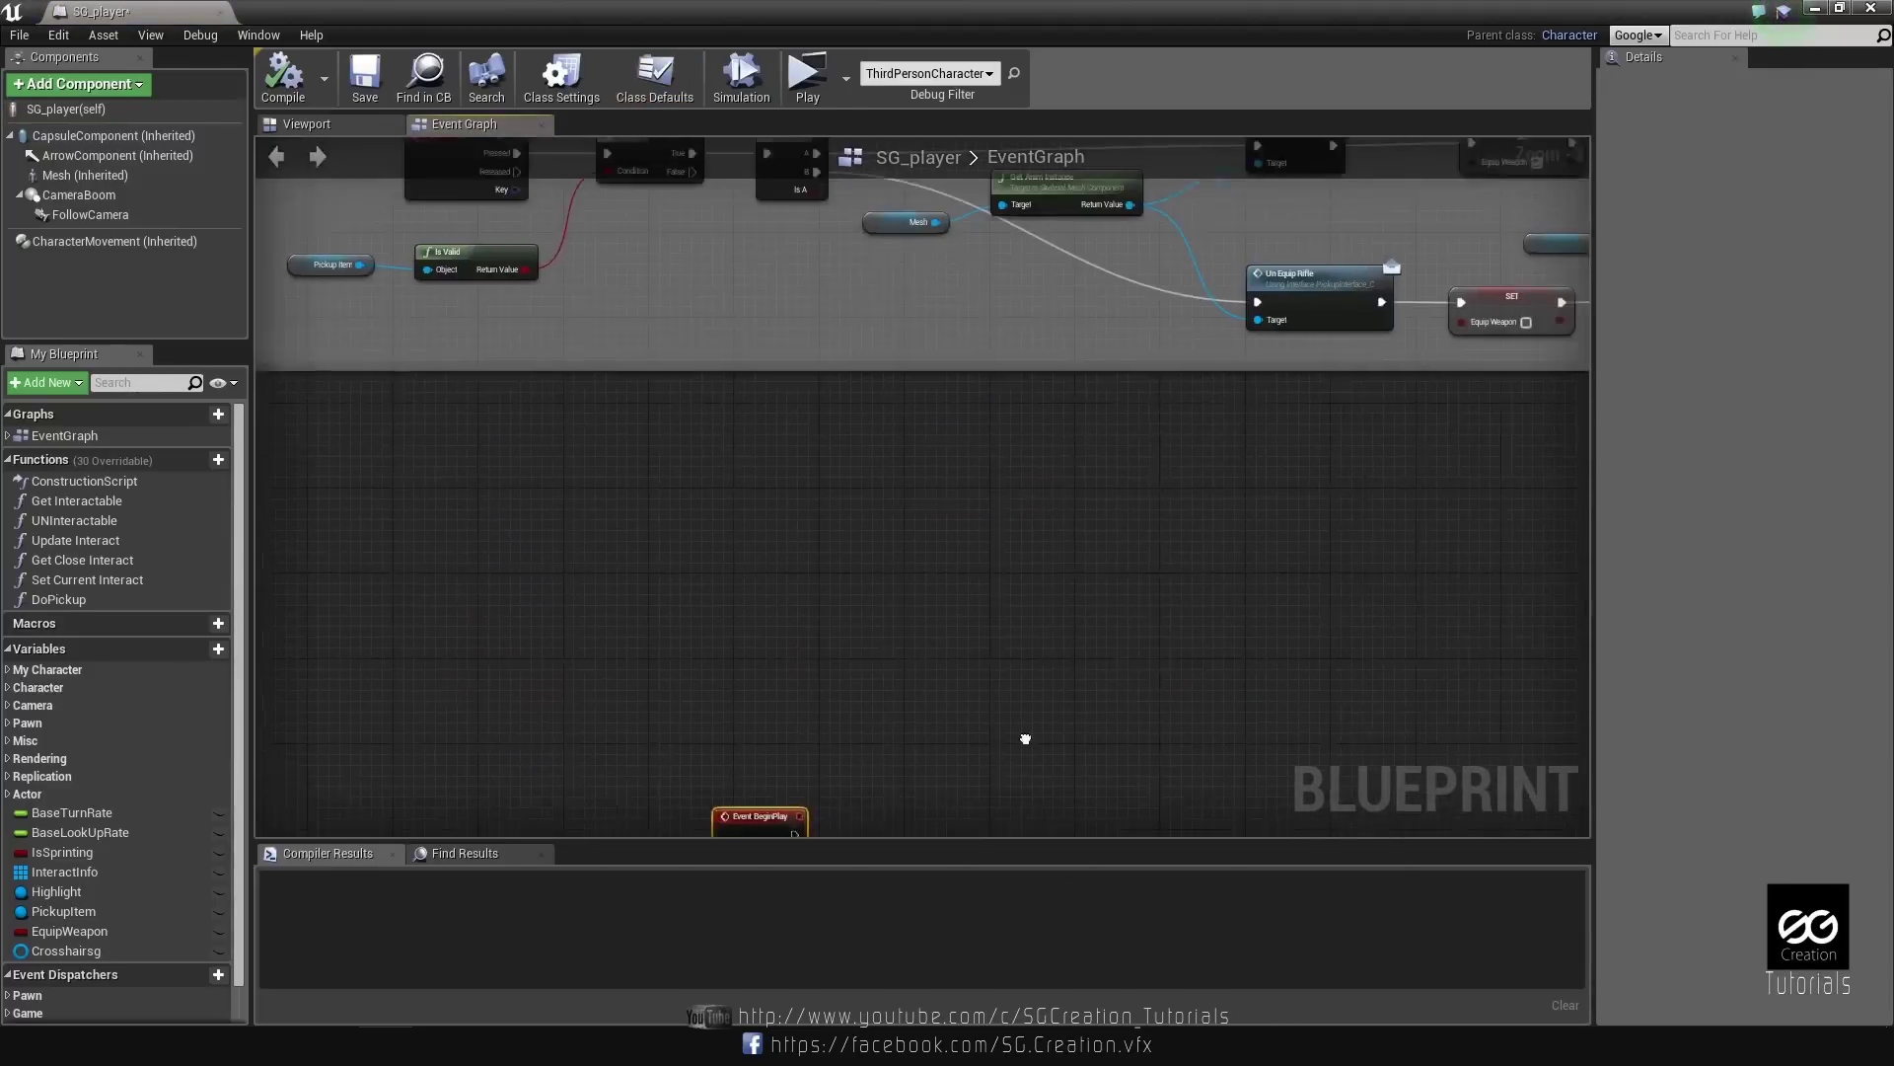
drag(1026, 643, 705, 399)
click(799, 406)
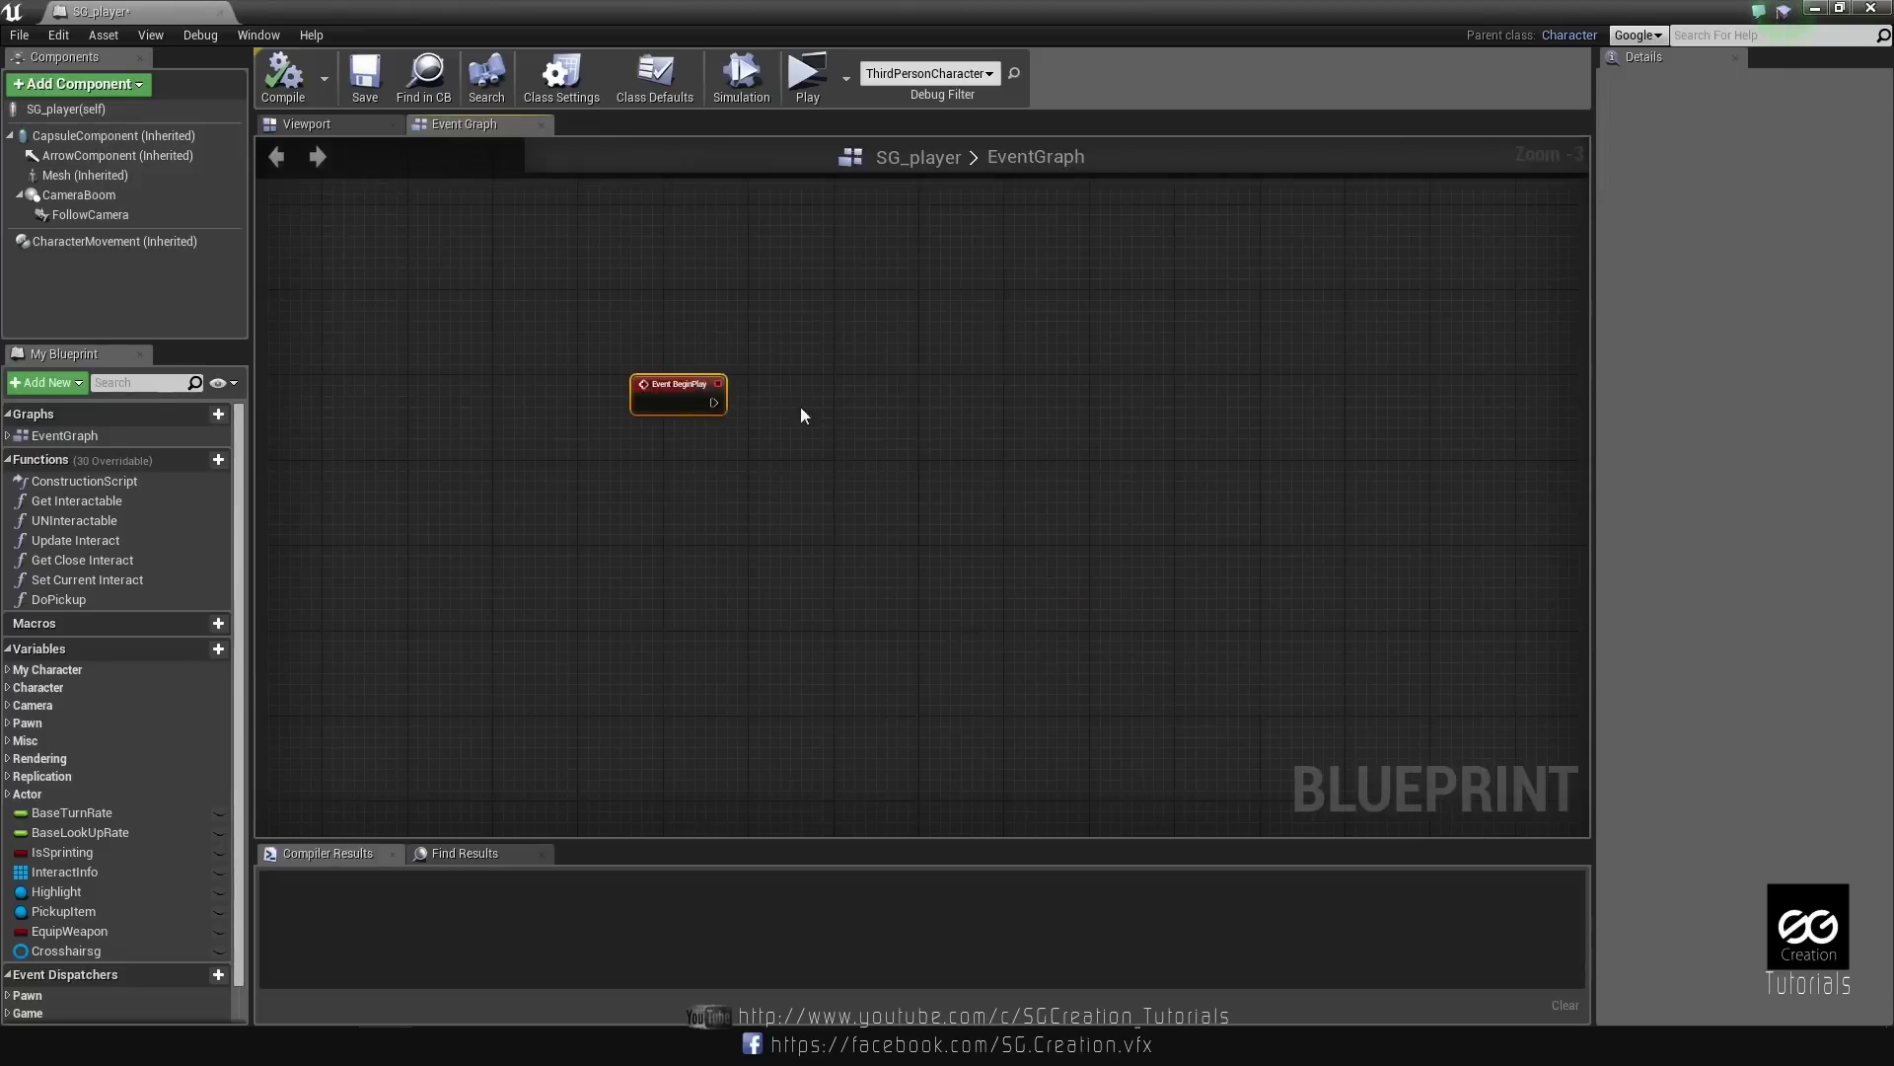
right_drag(801, 406, 912, 563)
scroll(767, 521, up, 3)
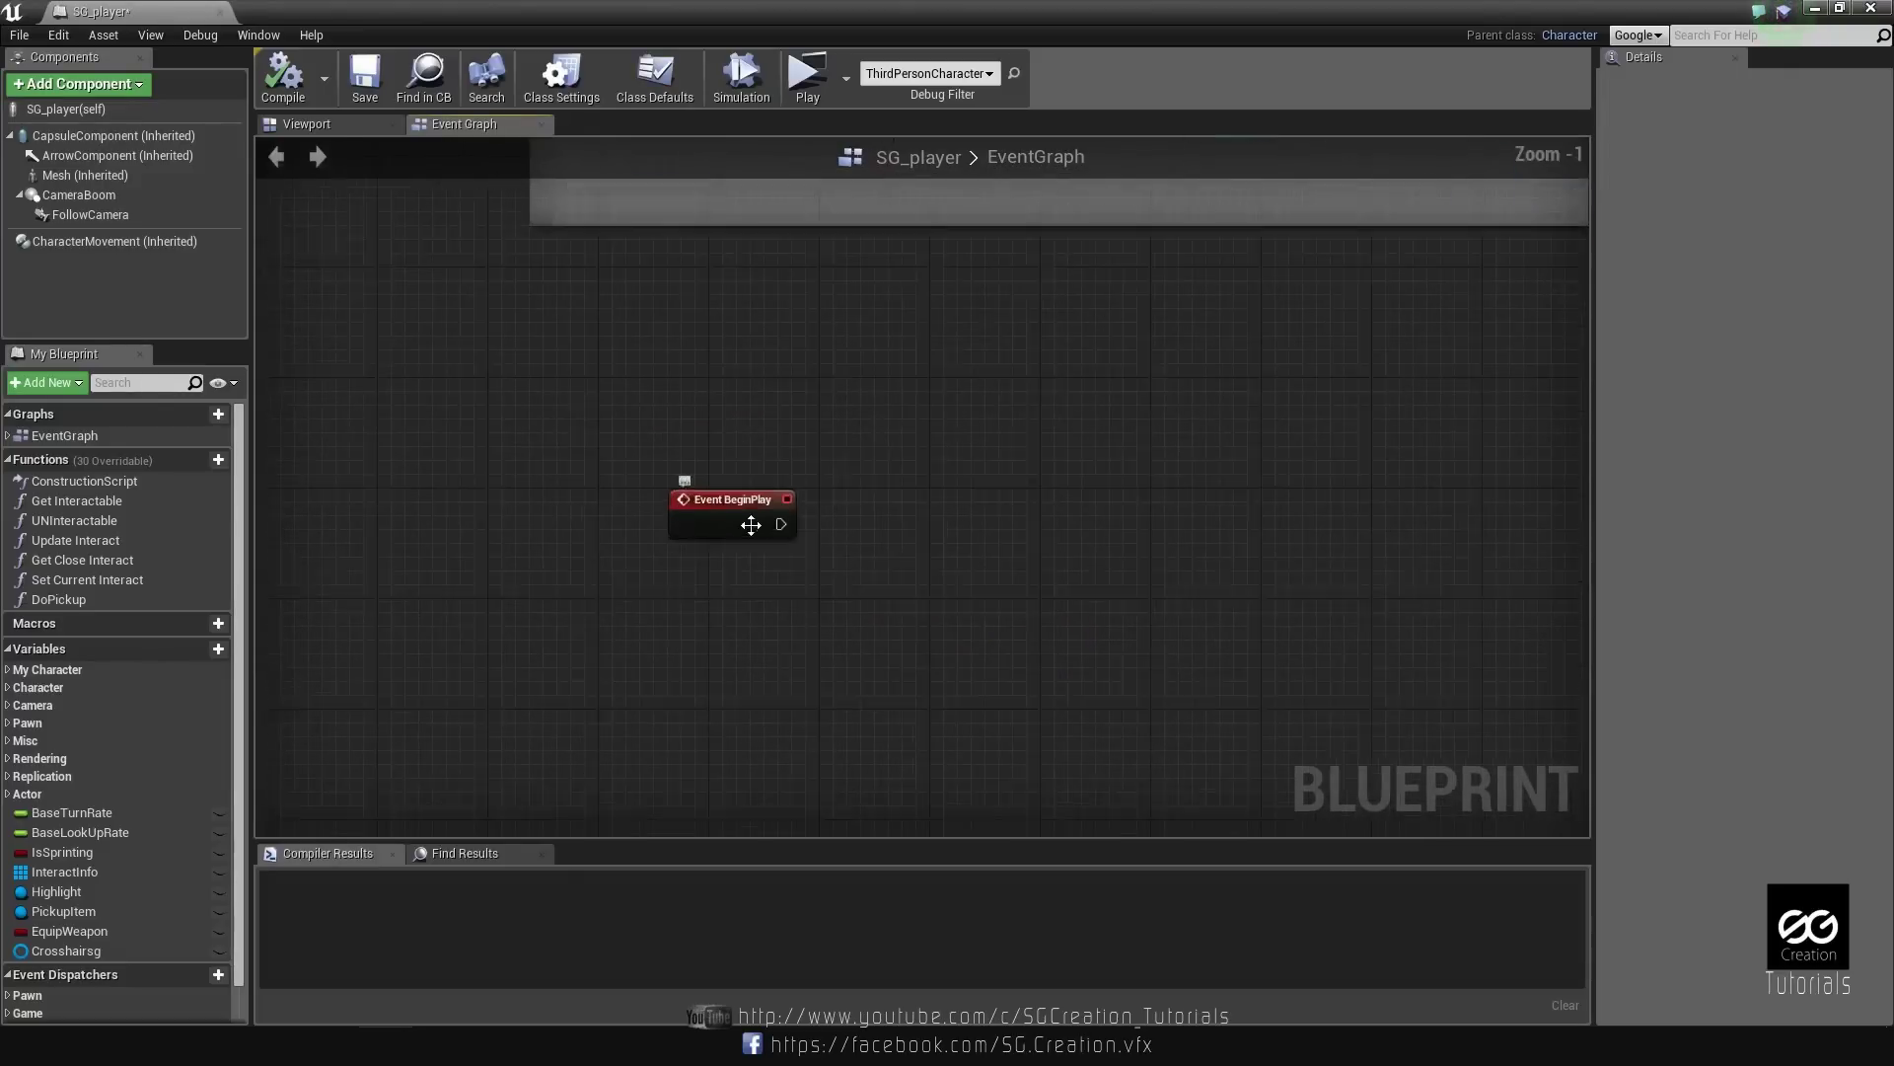
Attach a Create Widget node to Event BeginPlay with its class set to CrosshairSG.
drag(788, 524, 875, 521)
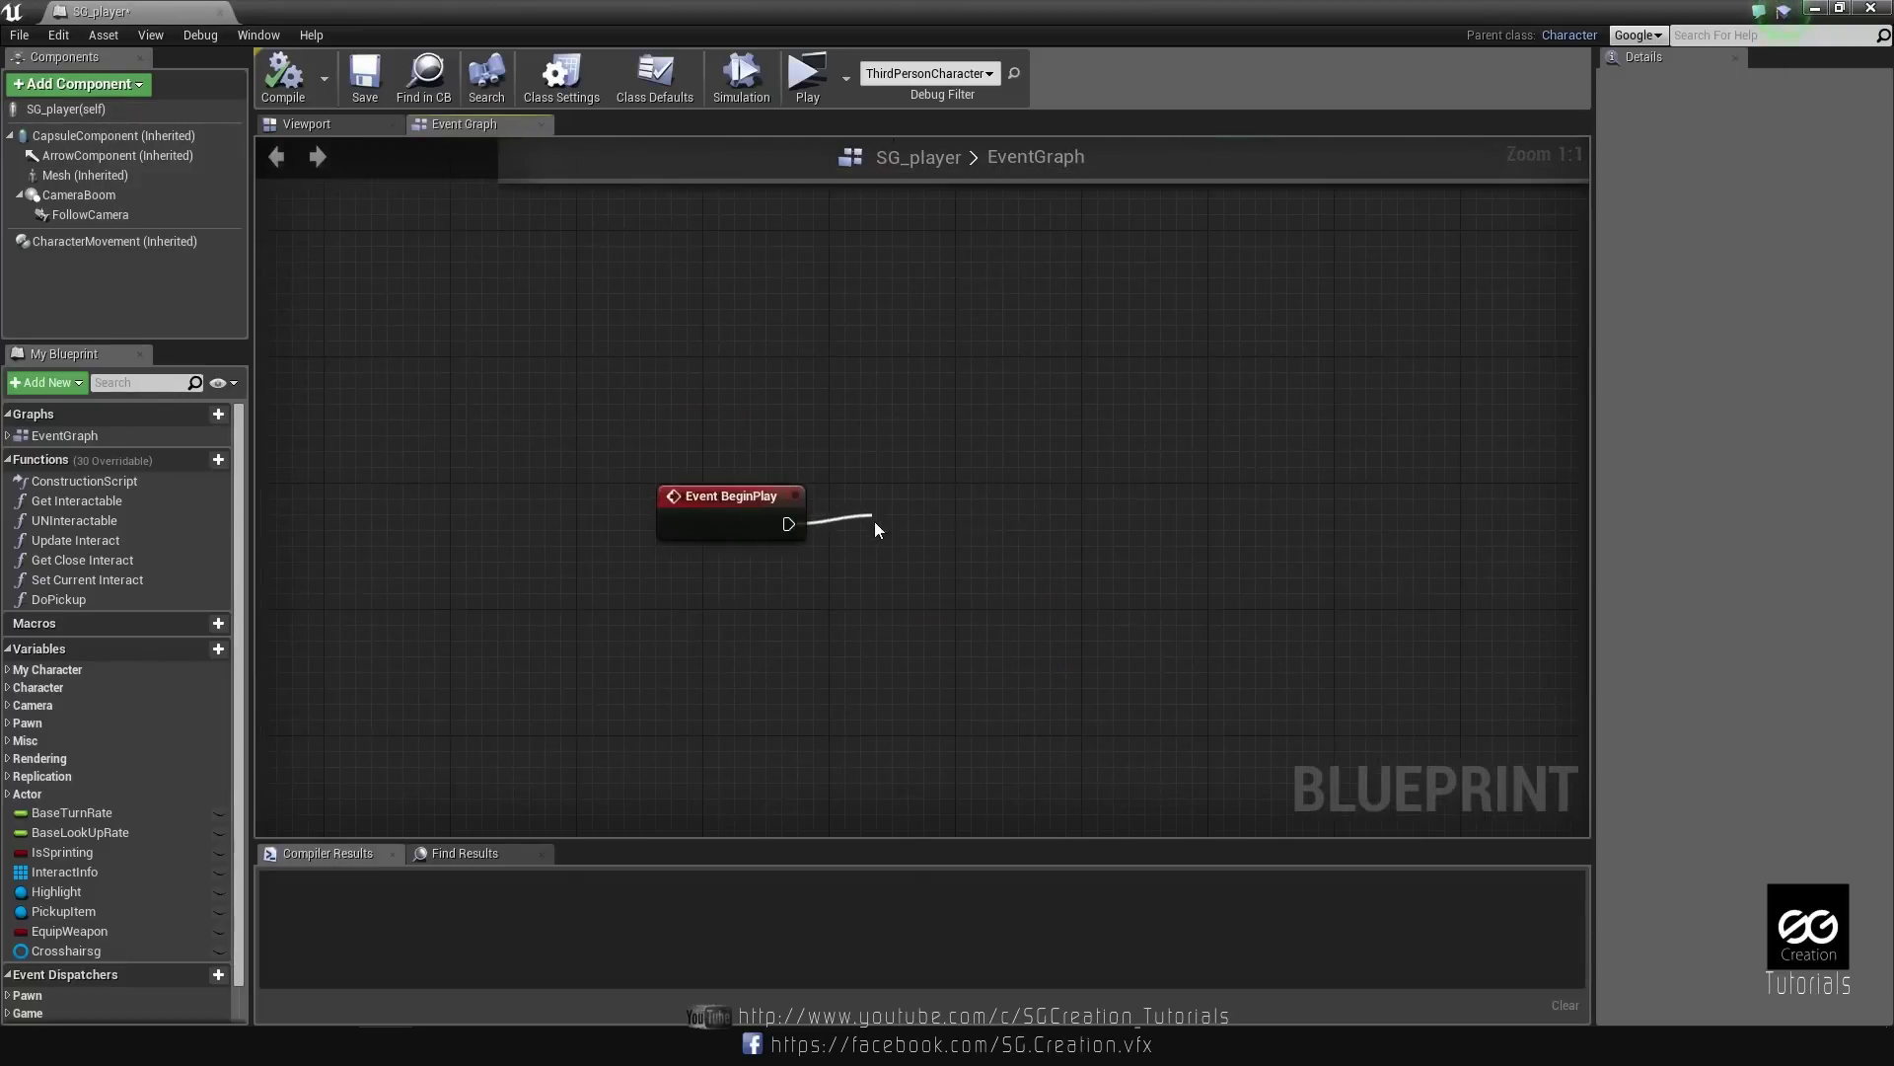
text(creat )
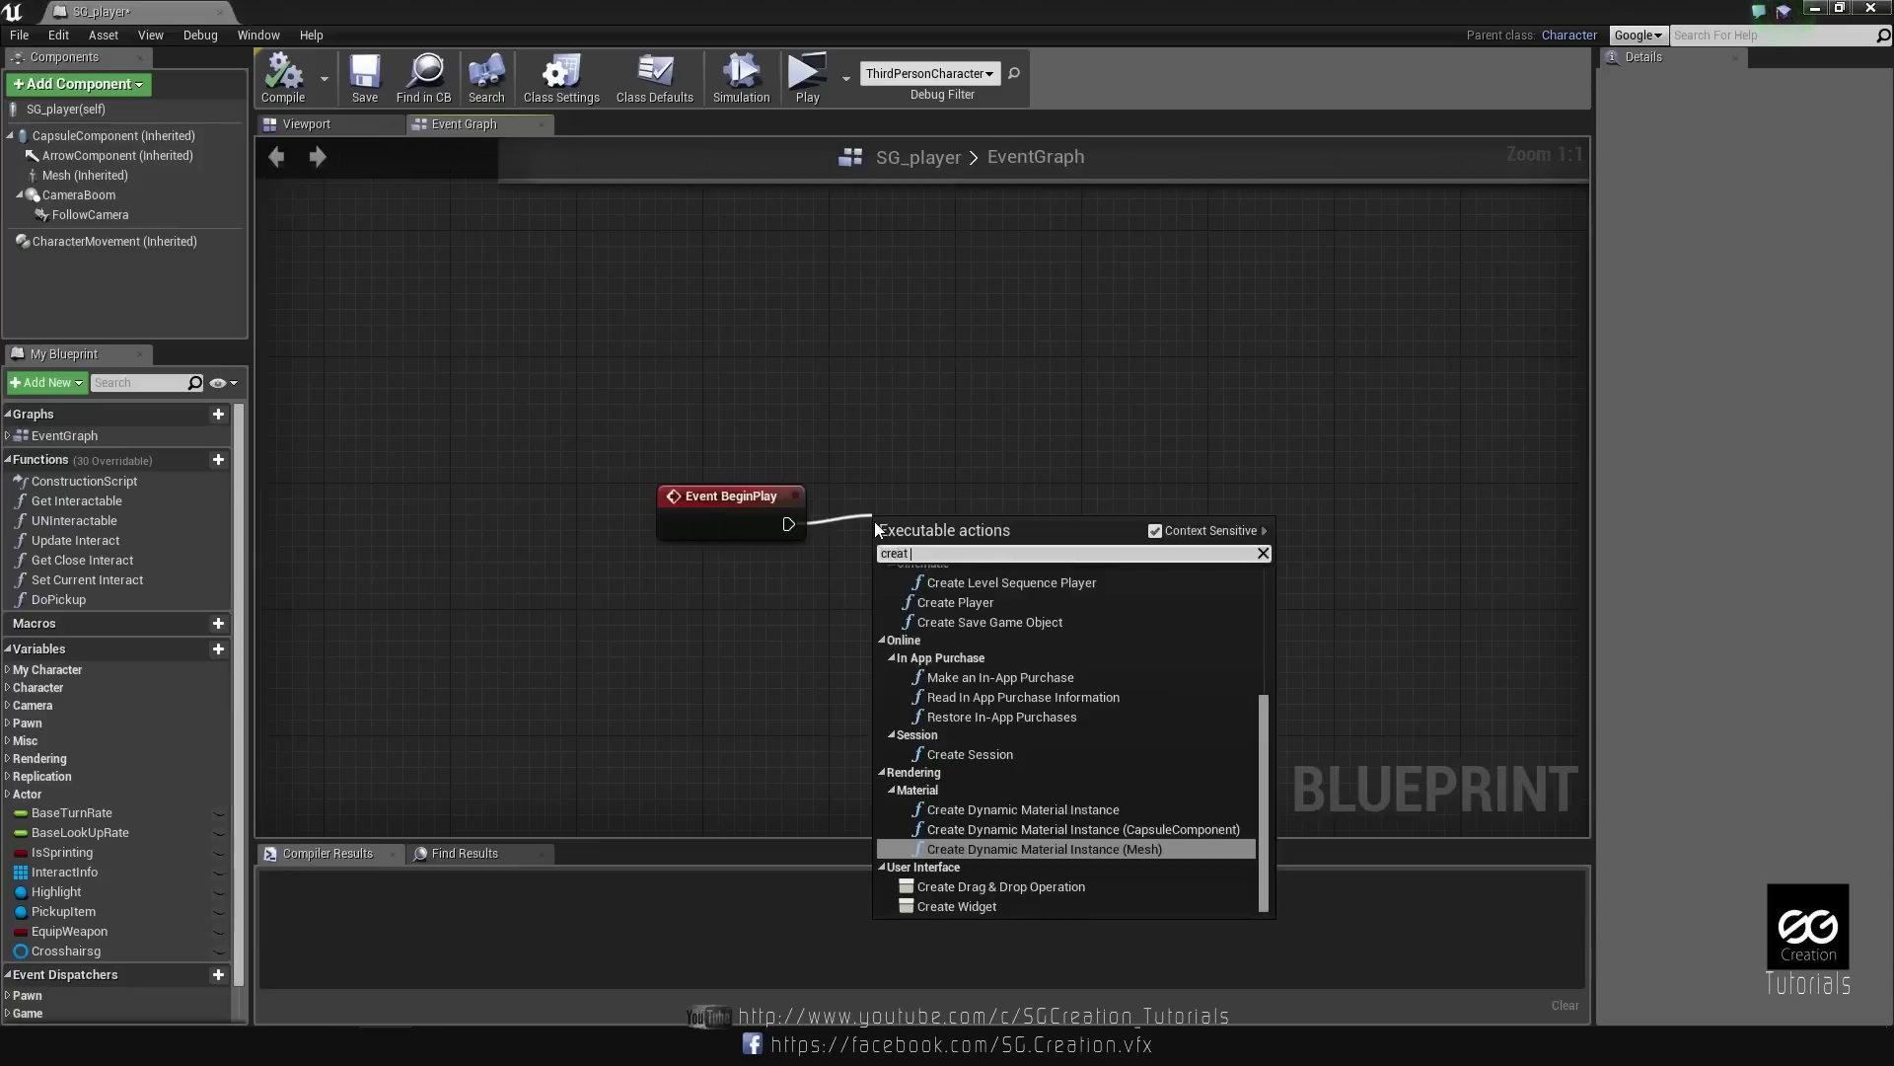
text(wid)
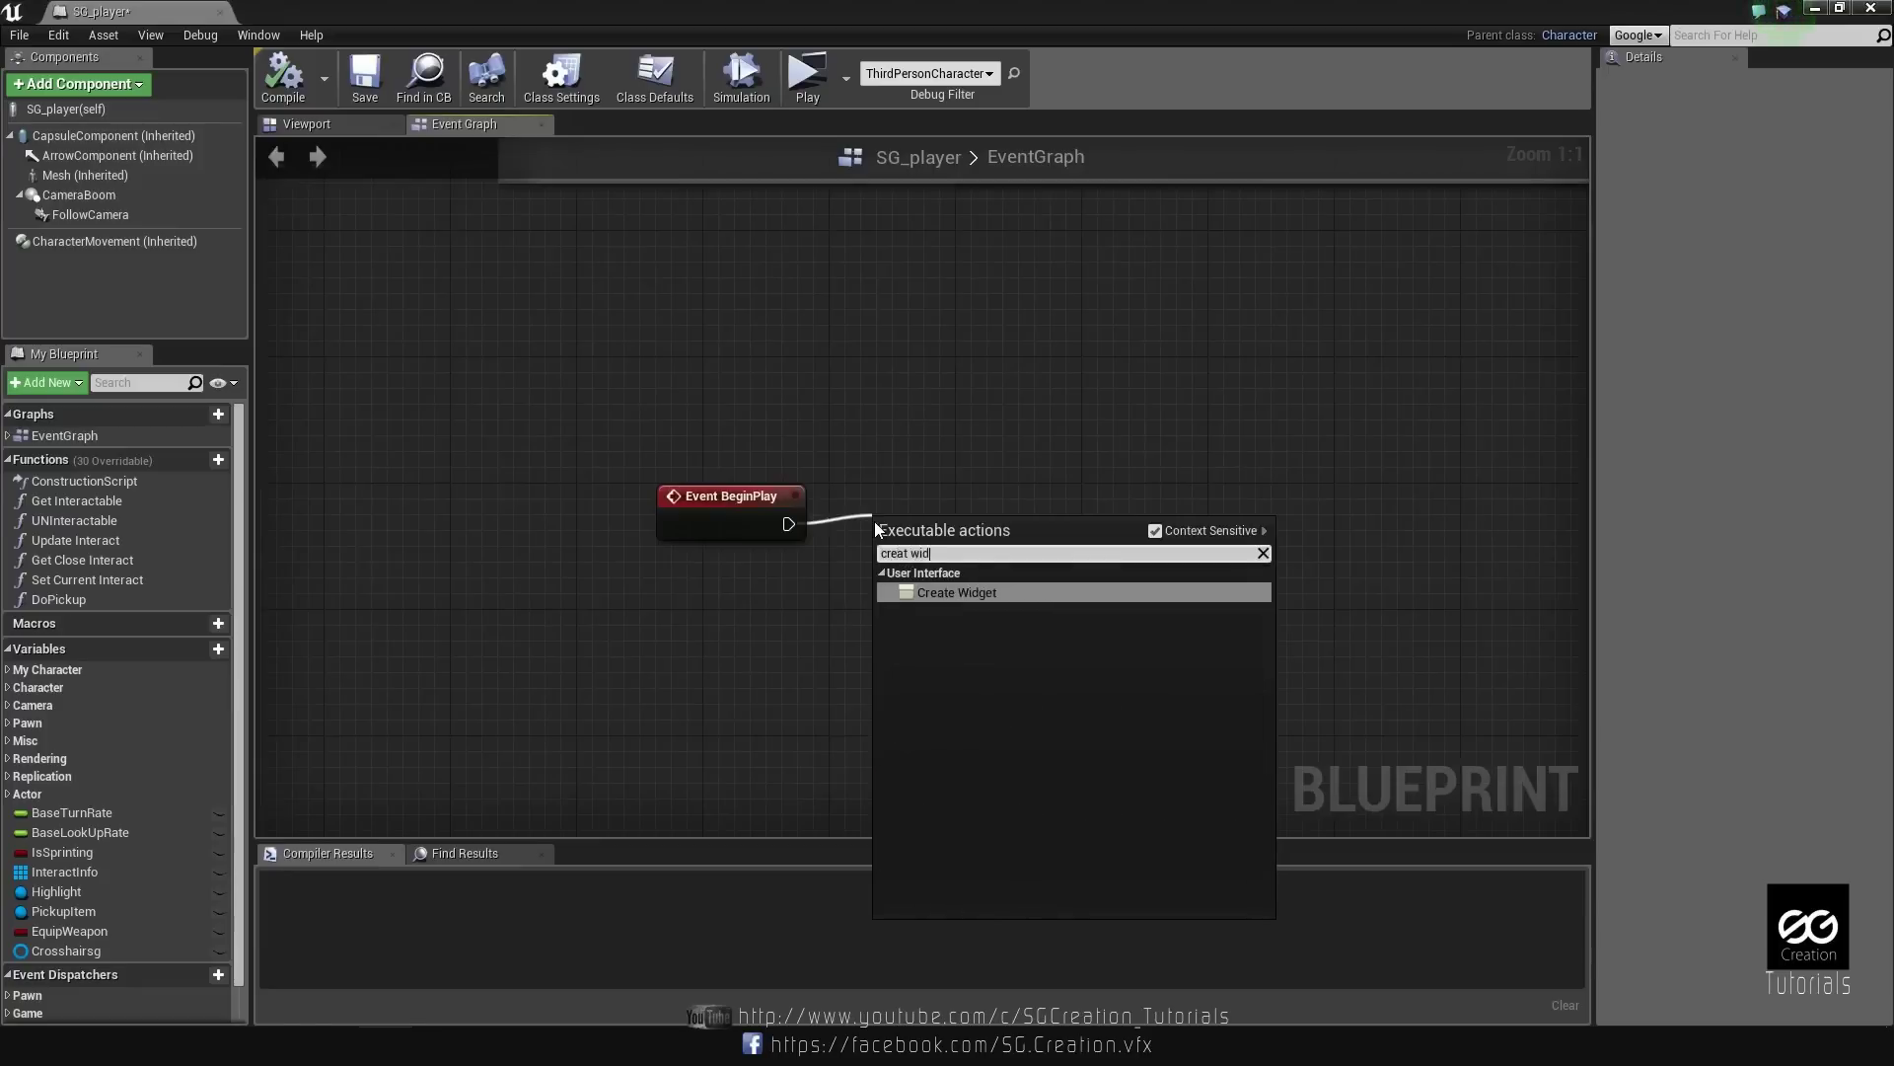
click(962, 594)
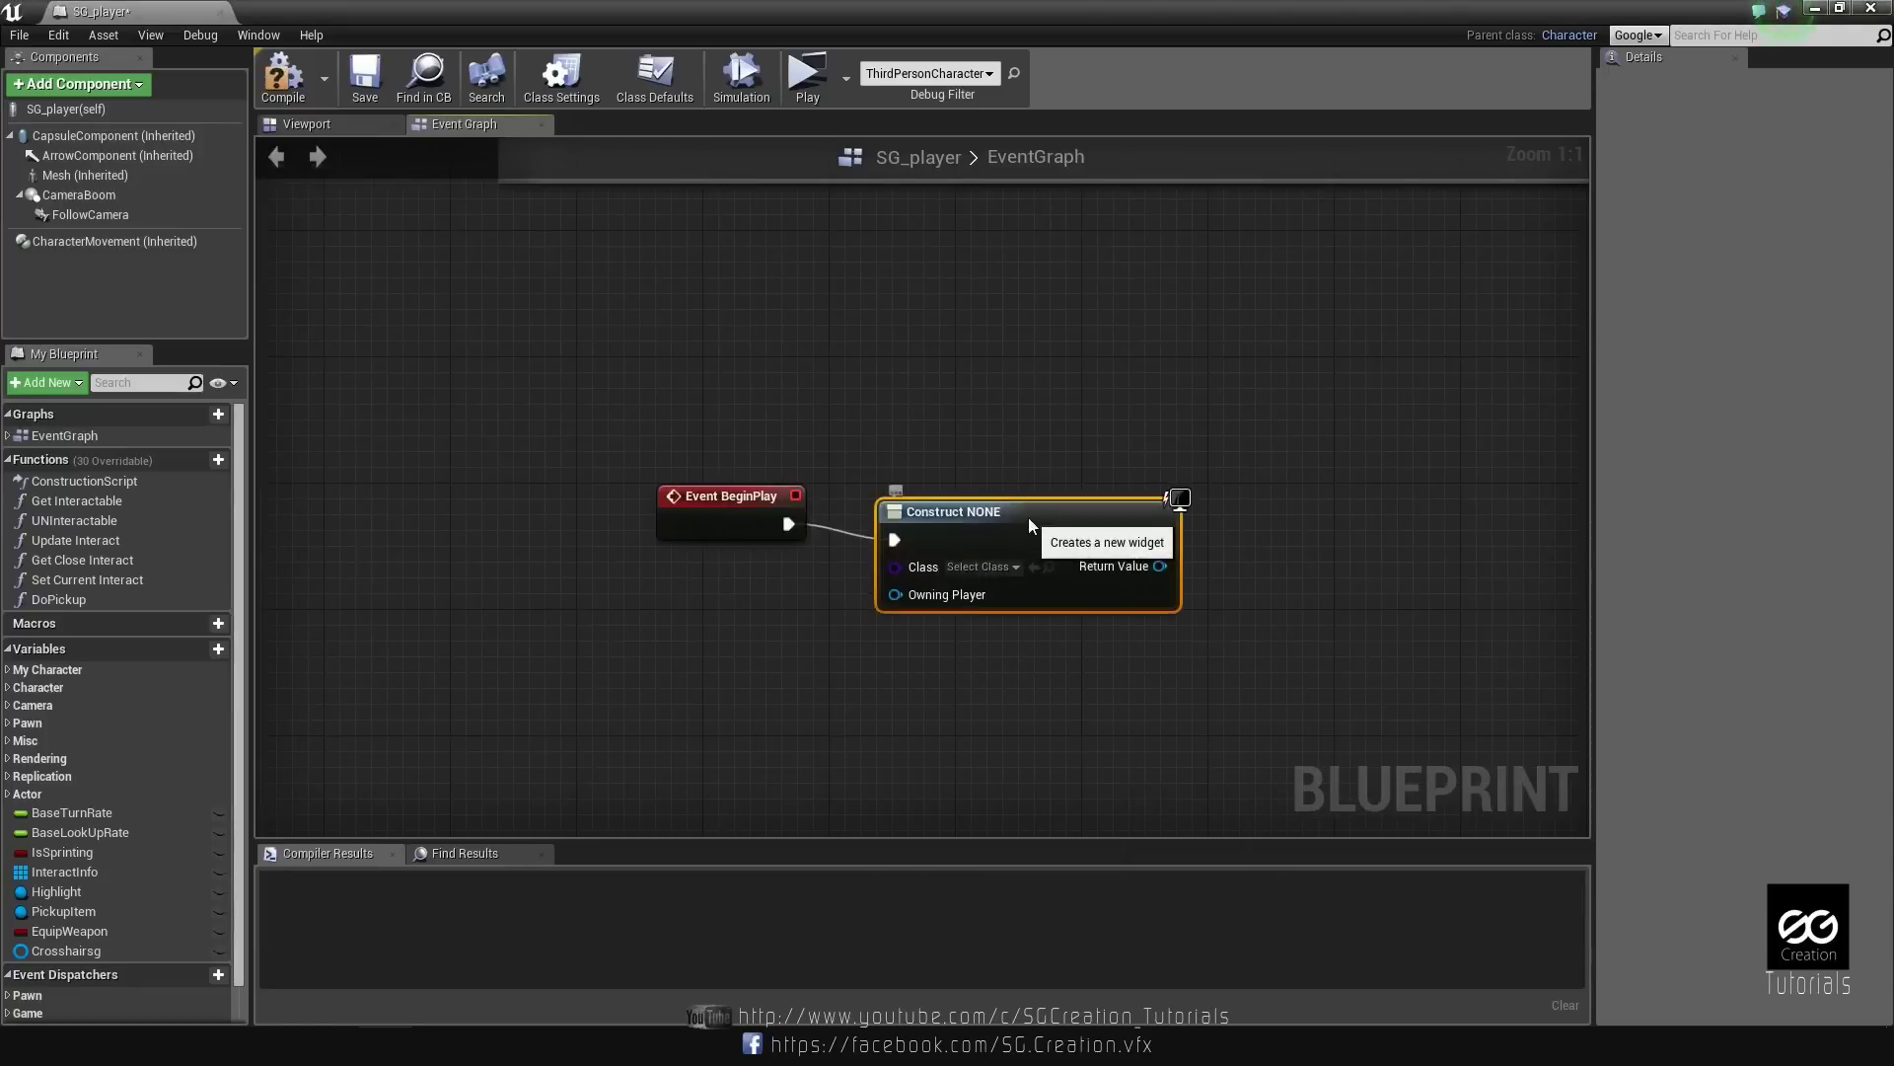
click(1002, 565)
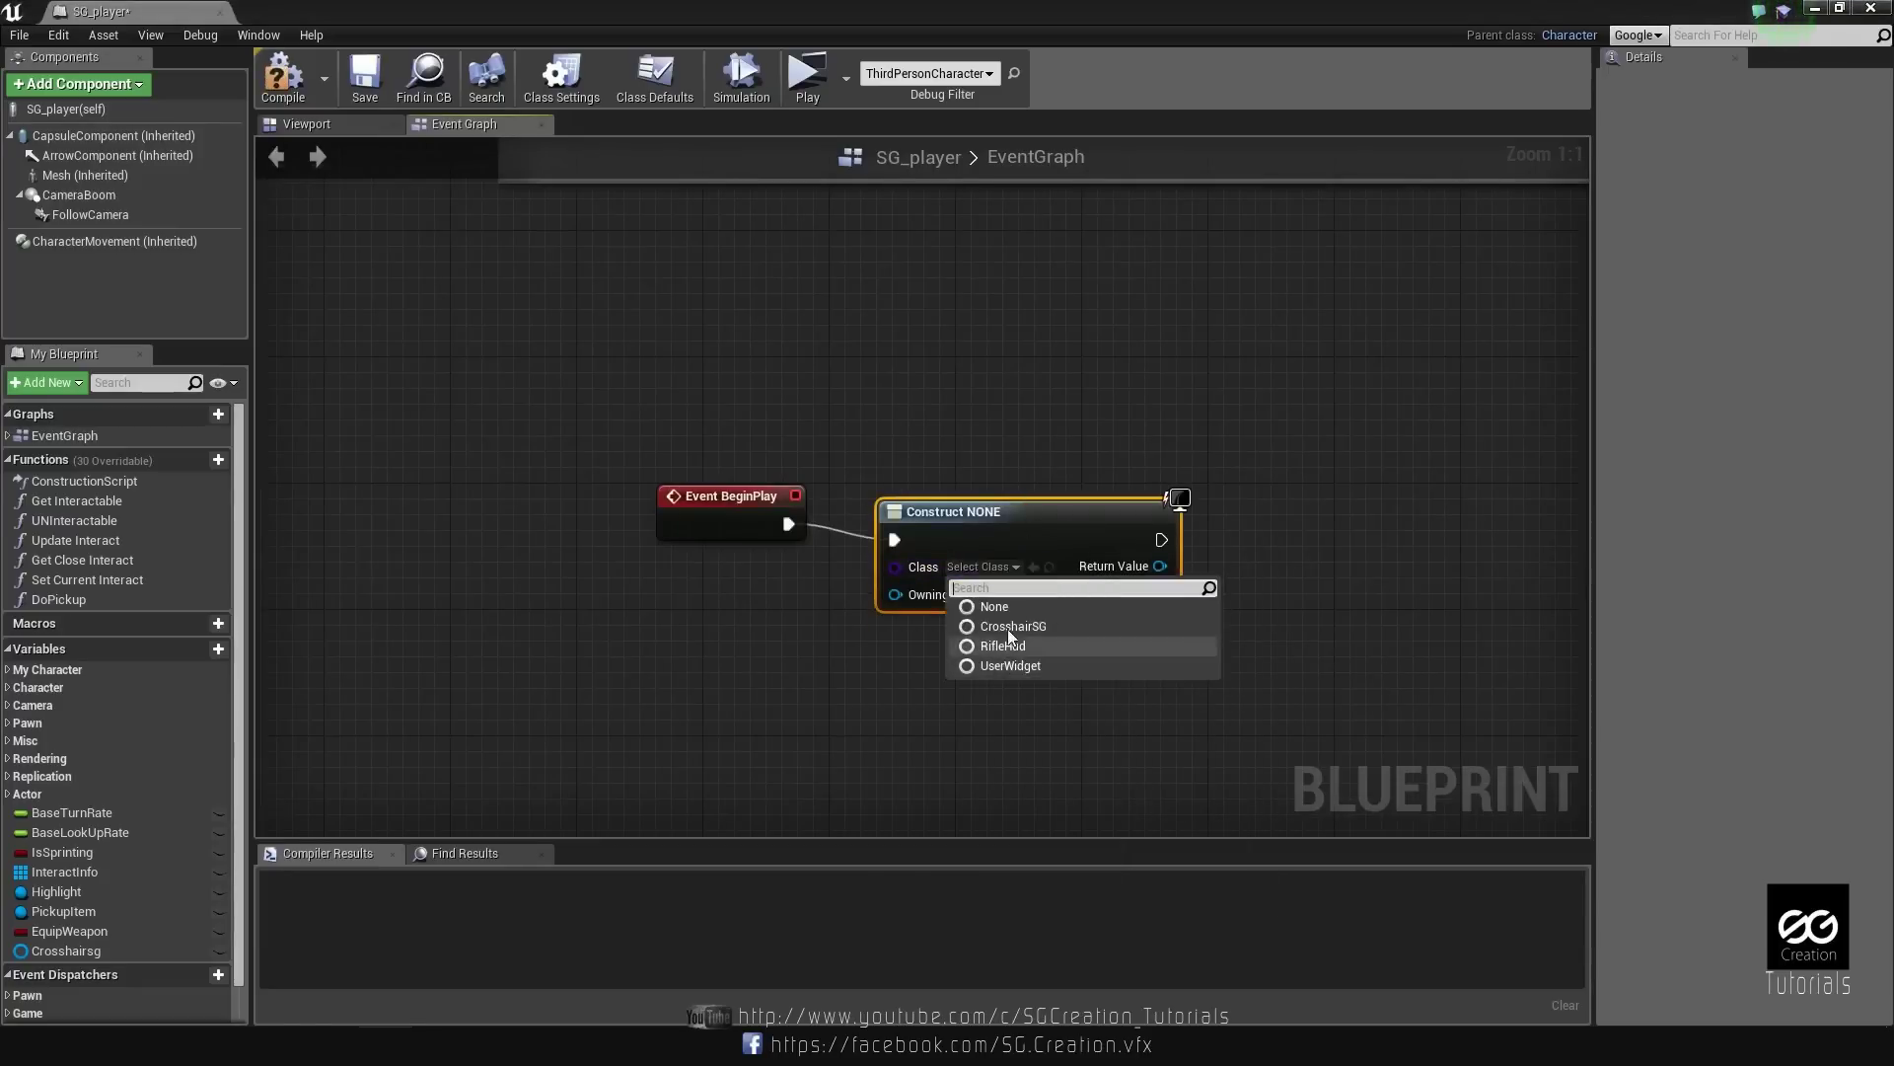
click(1009, 630)
right_drag(1064, 633, 800, 631)
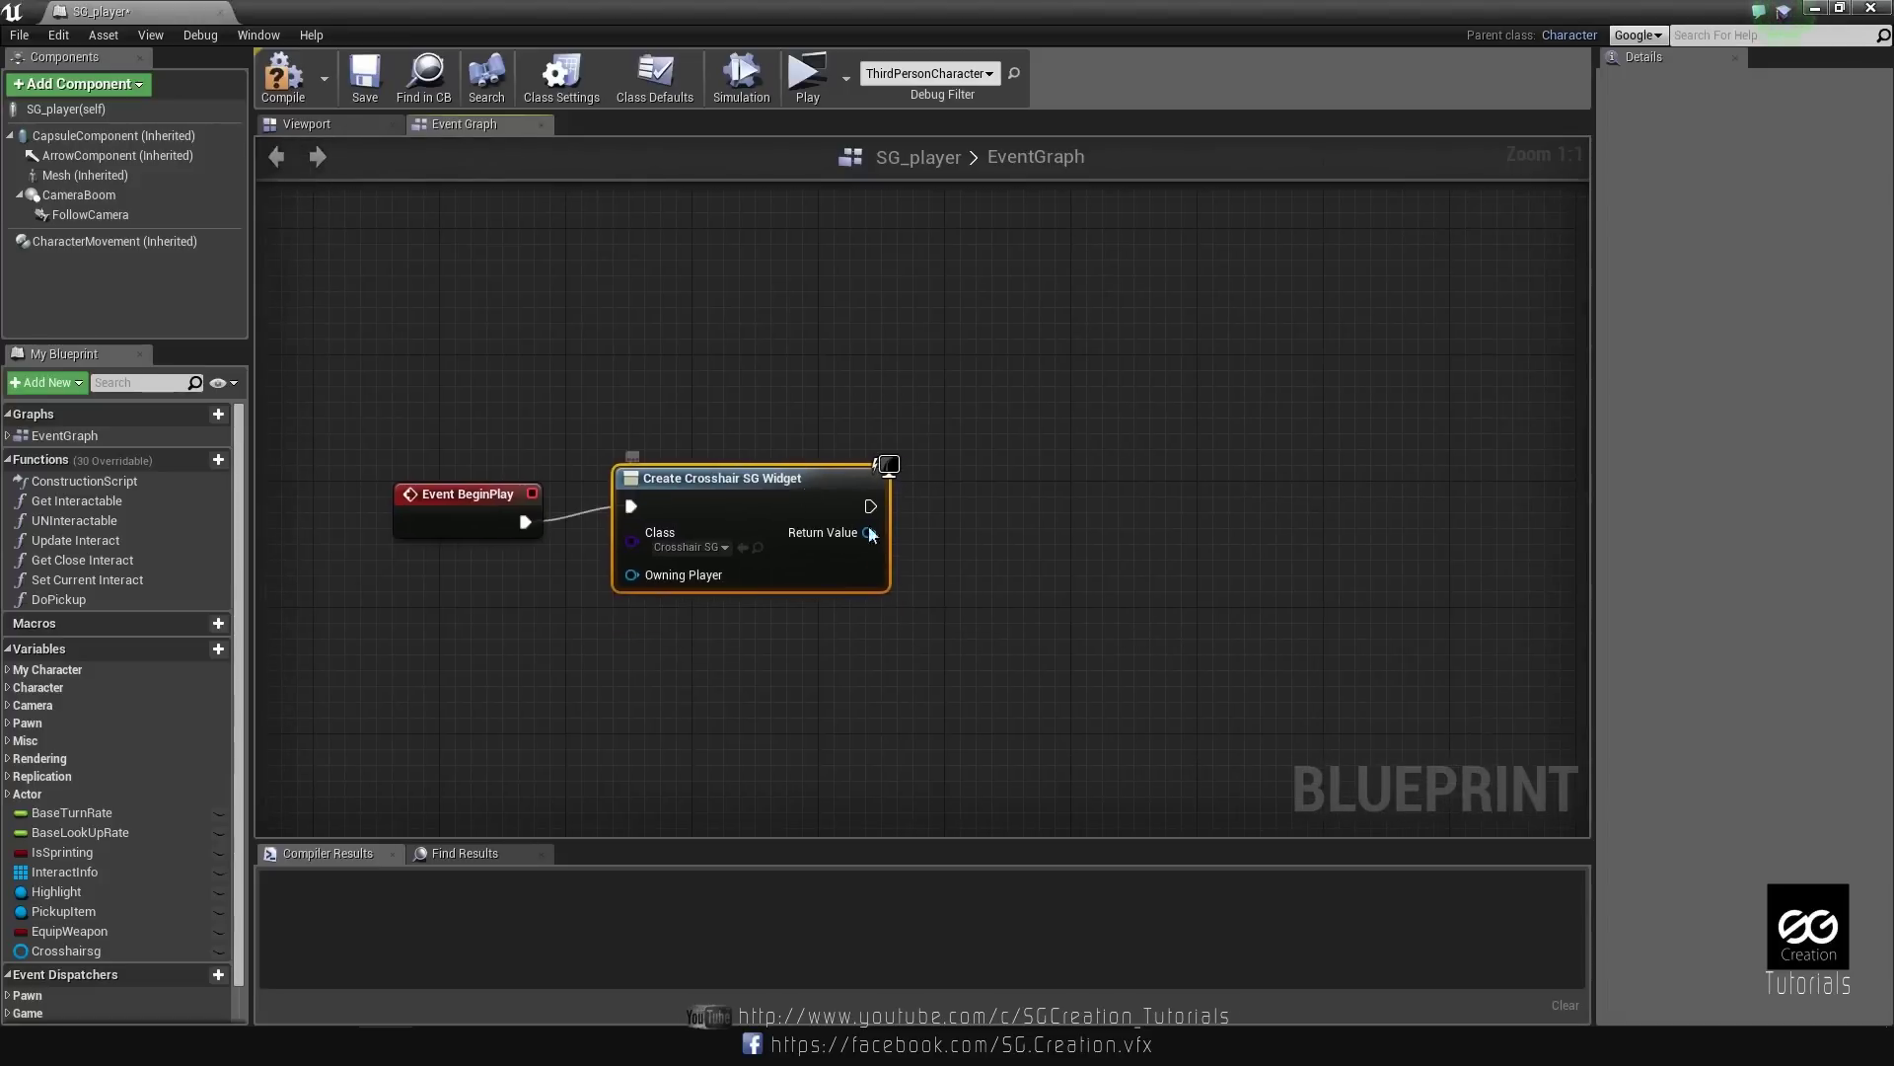
drag(868, 548, 997, 523)
Add an Add to Viewport node after Create Widget, with the widget wired to its Target.
text(add)
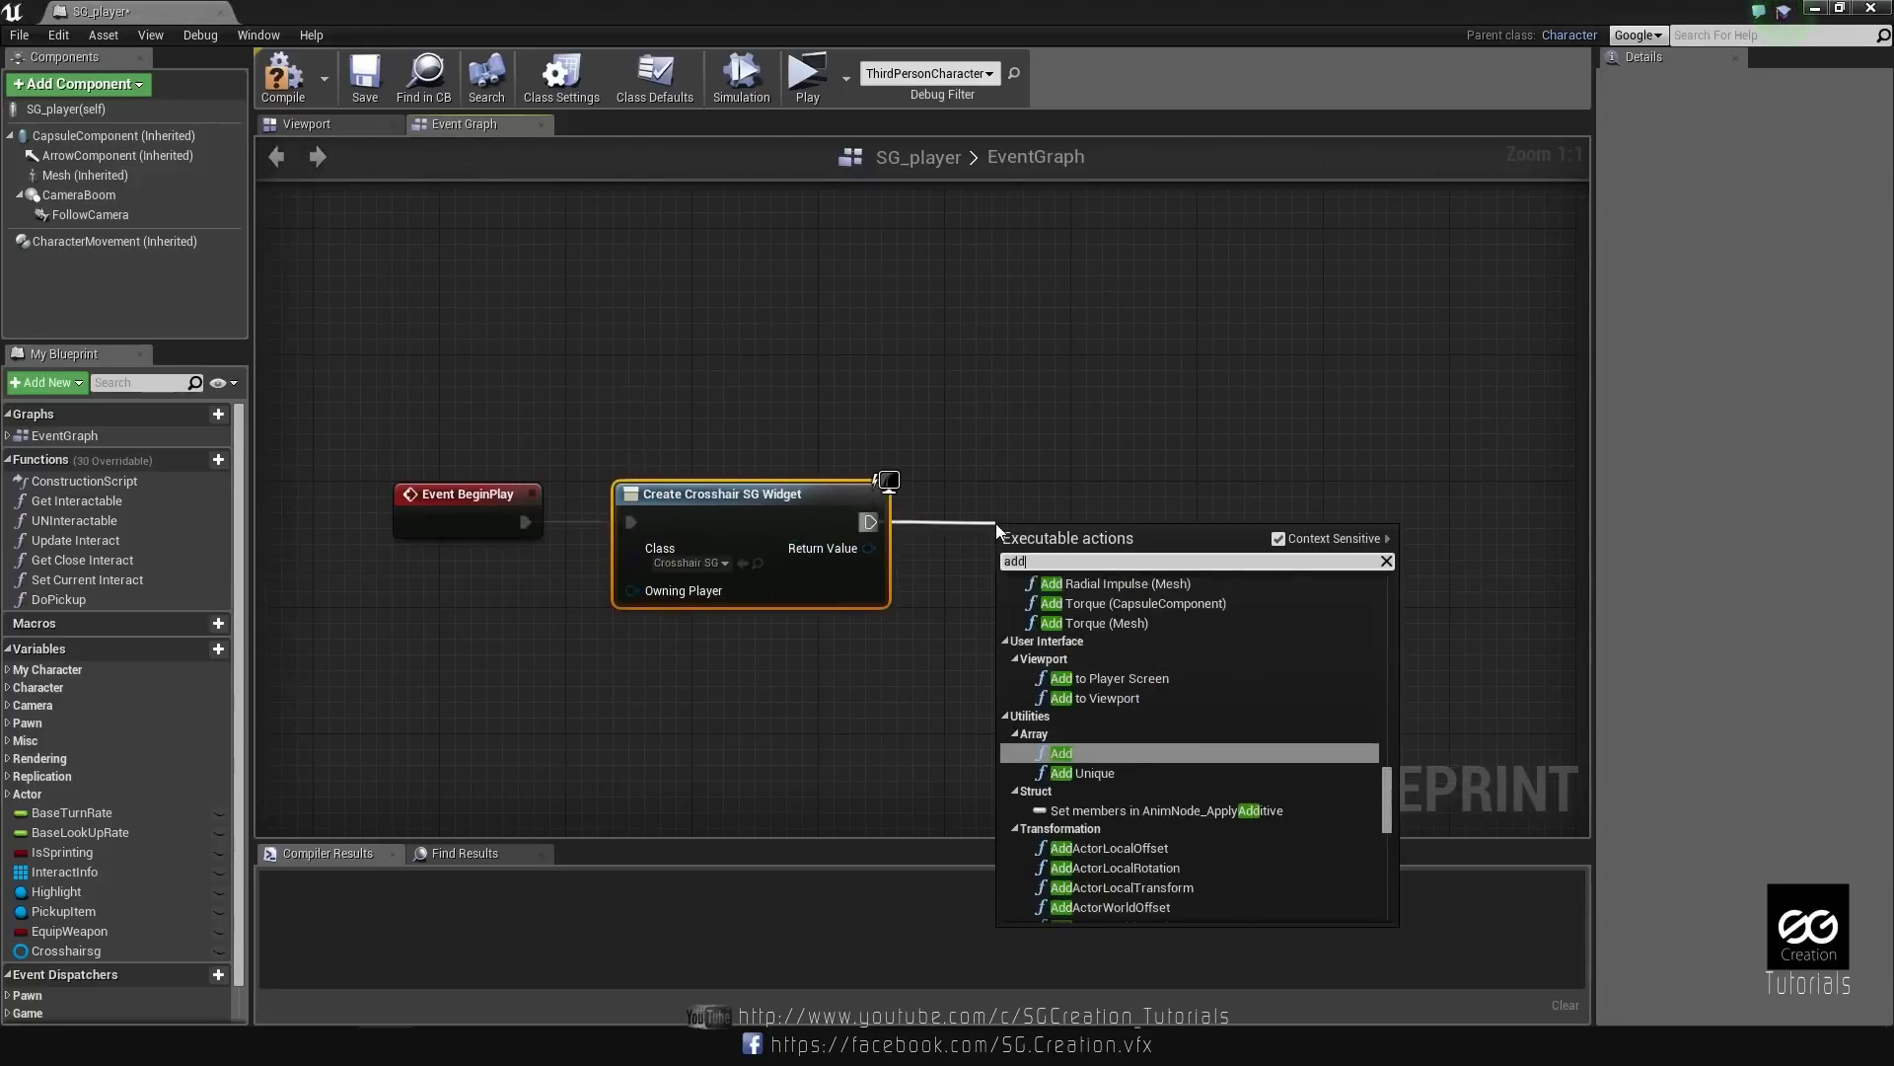
text( to )
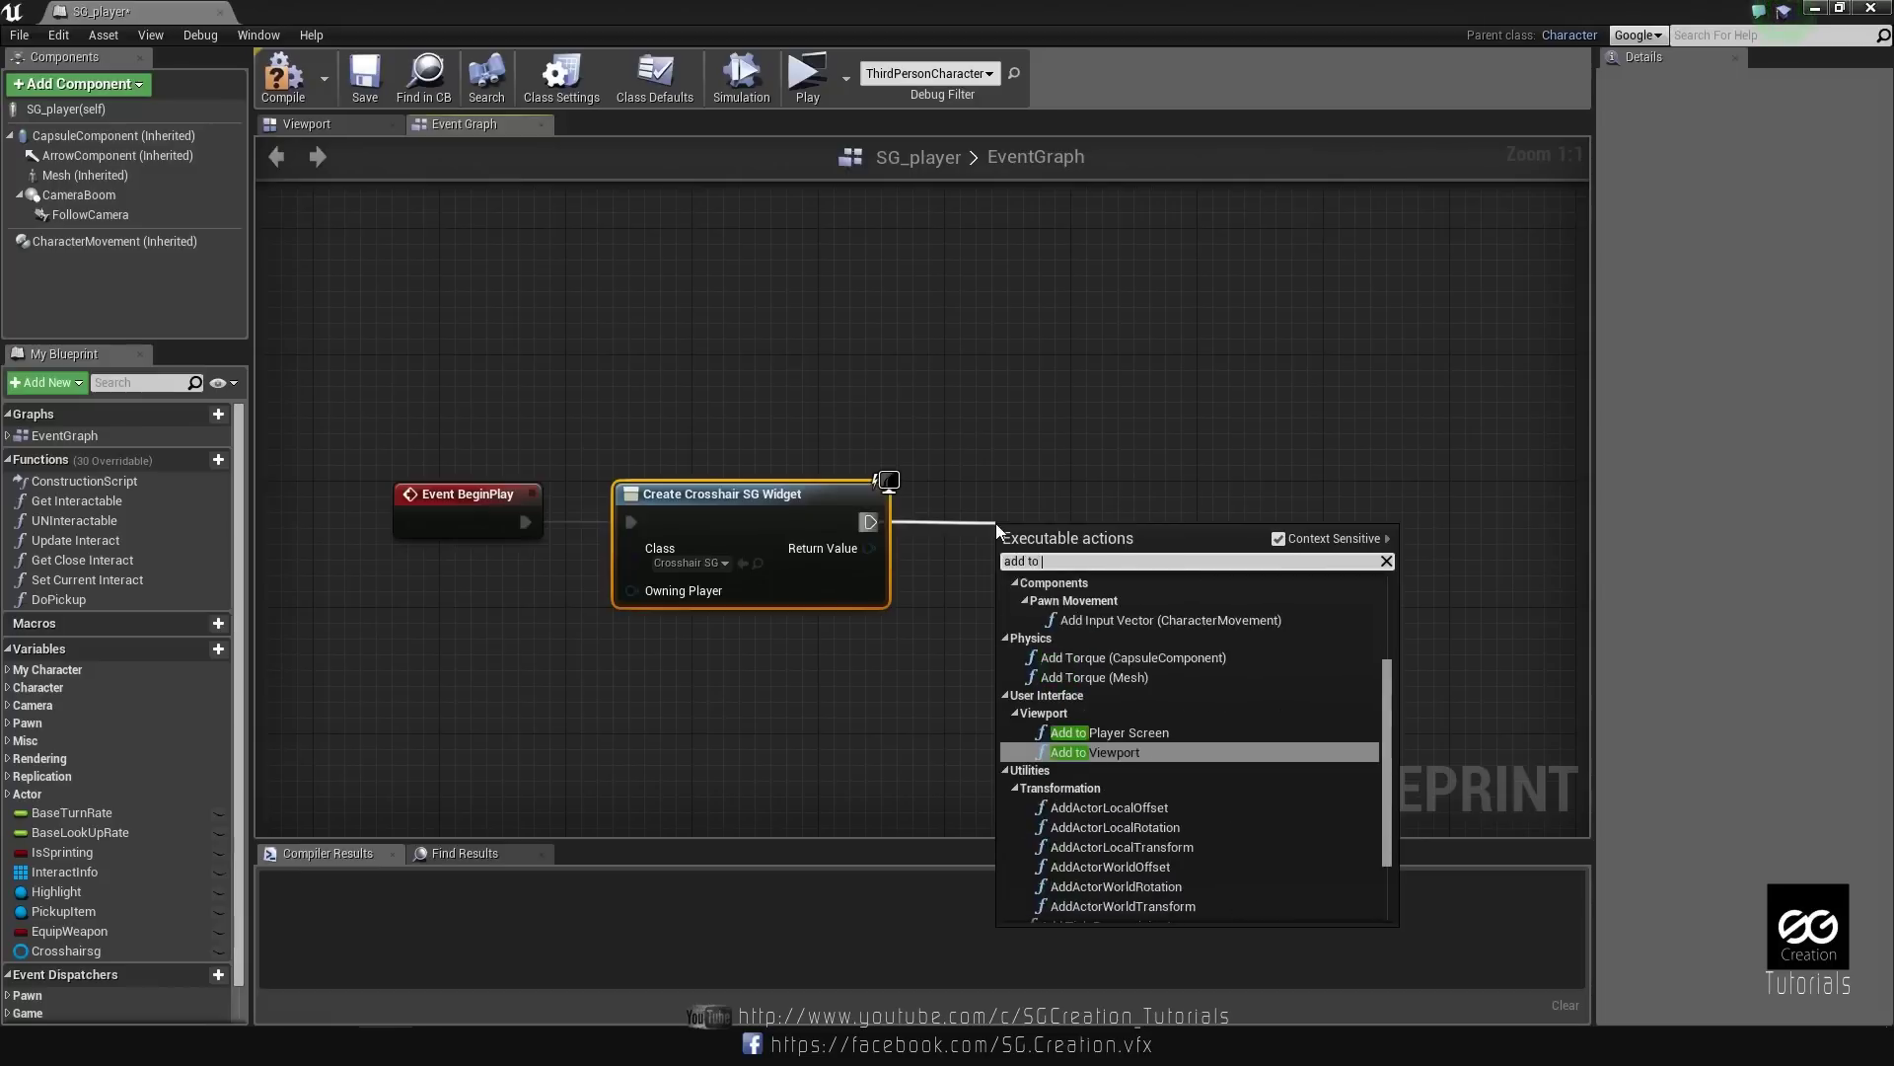
text(view)
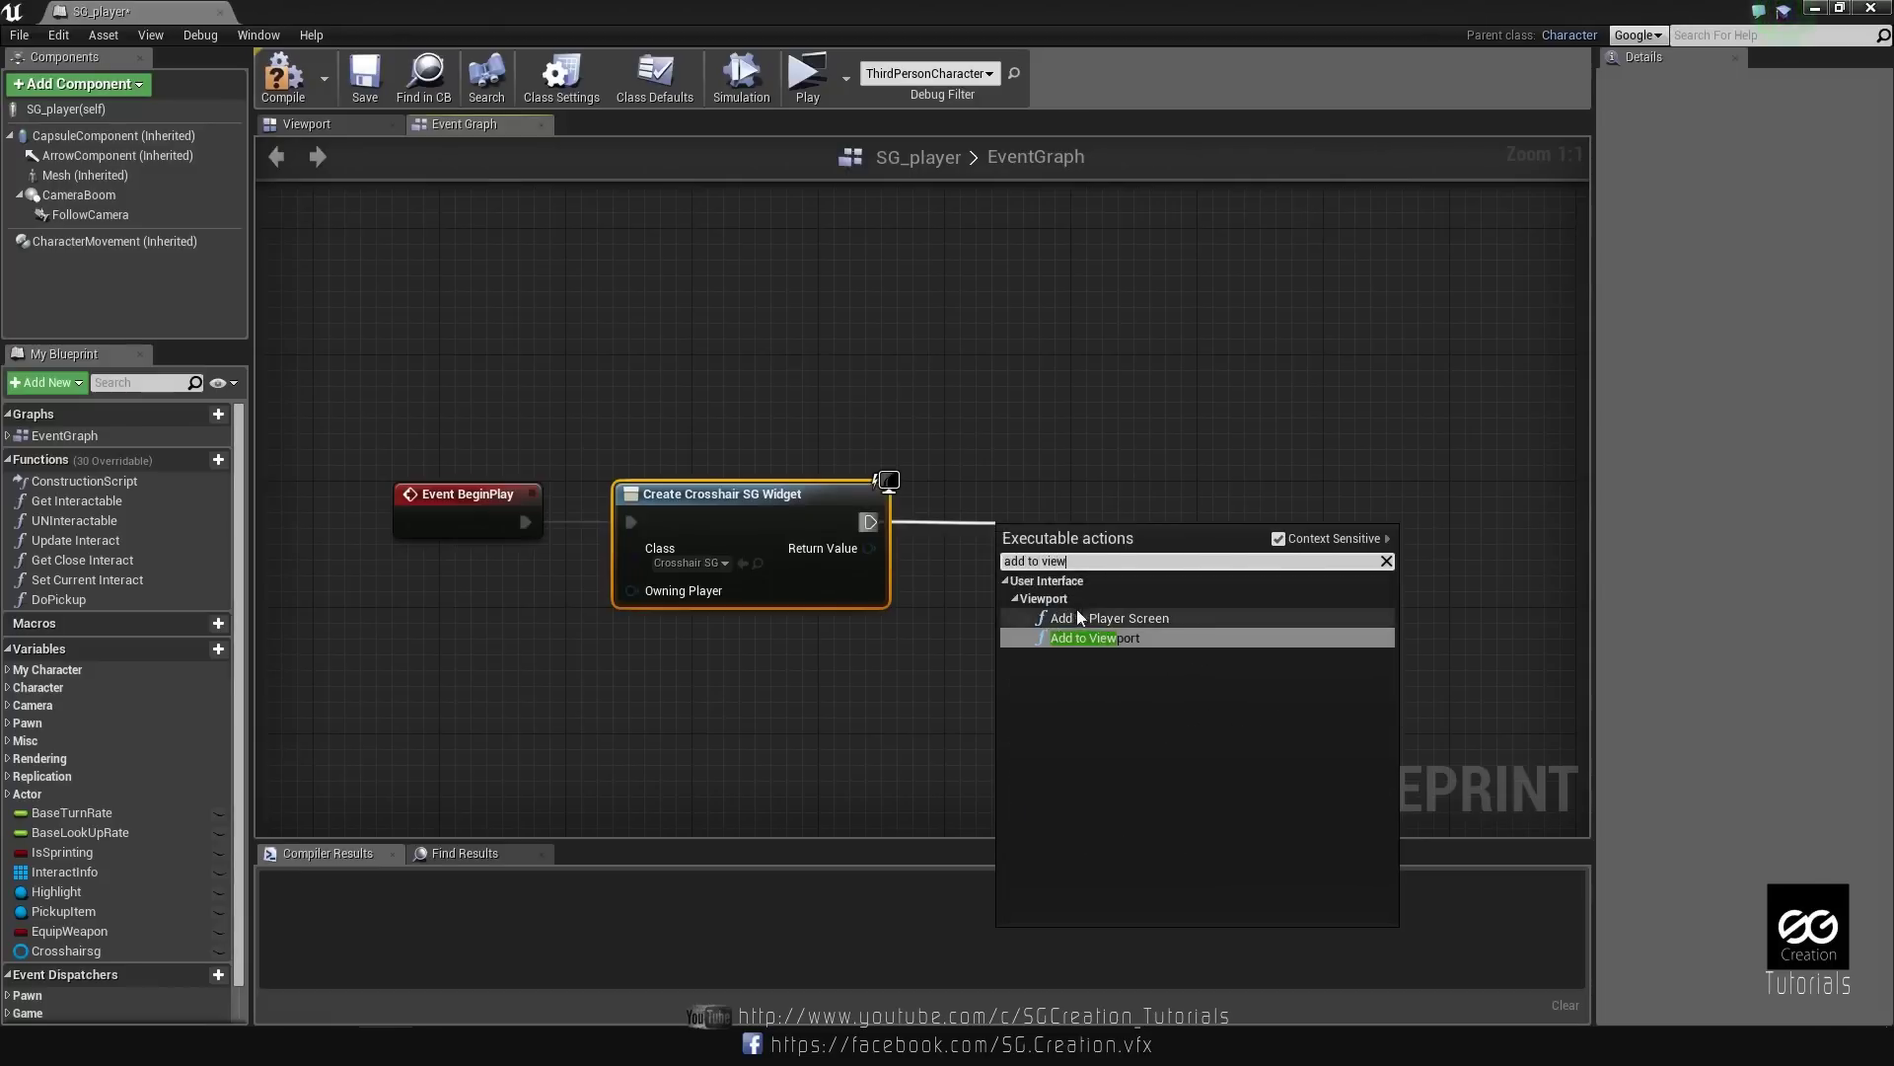
click(1106, 640)
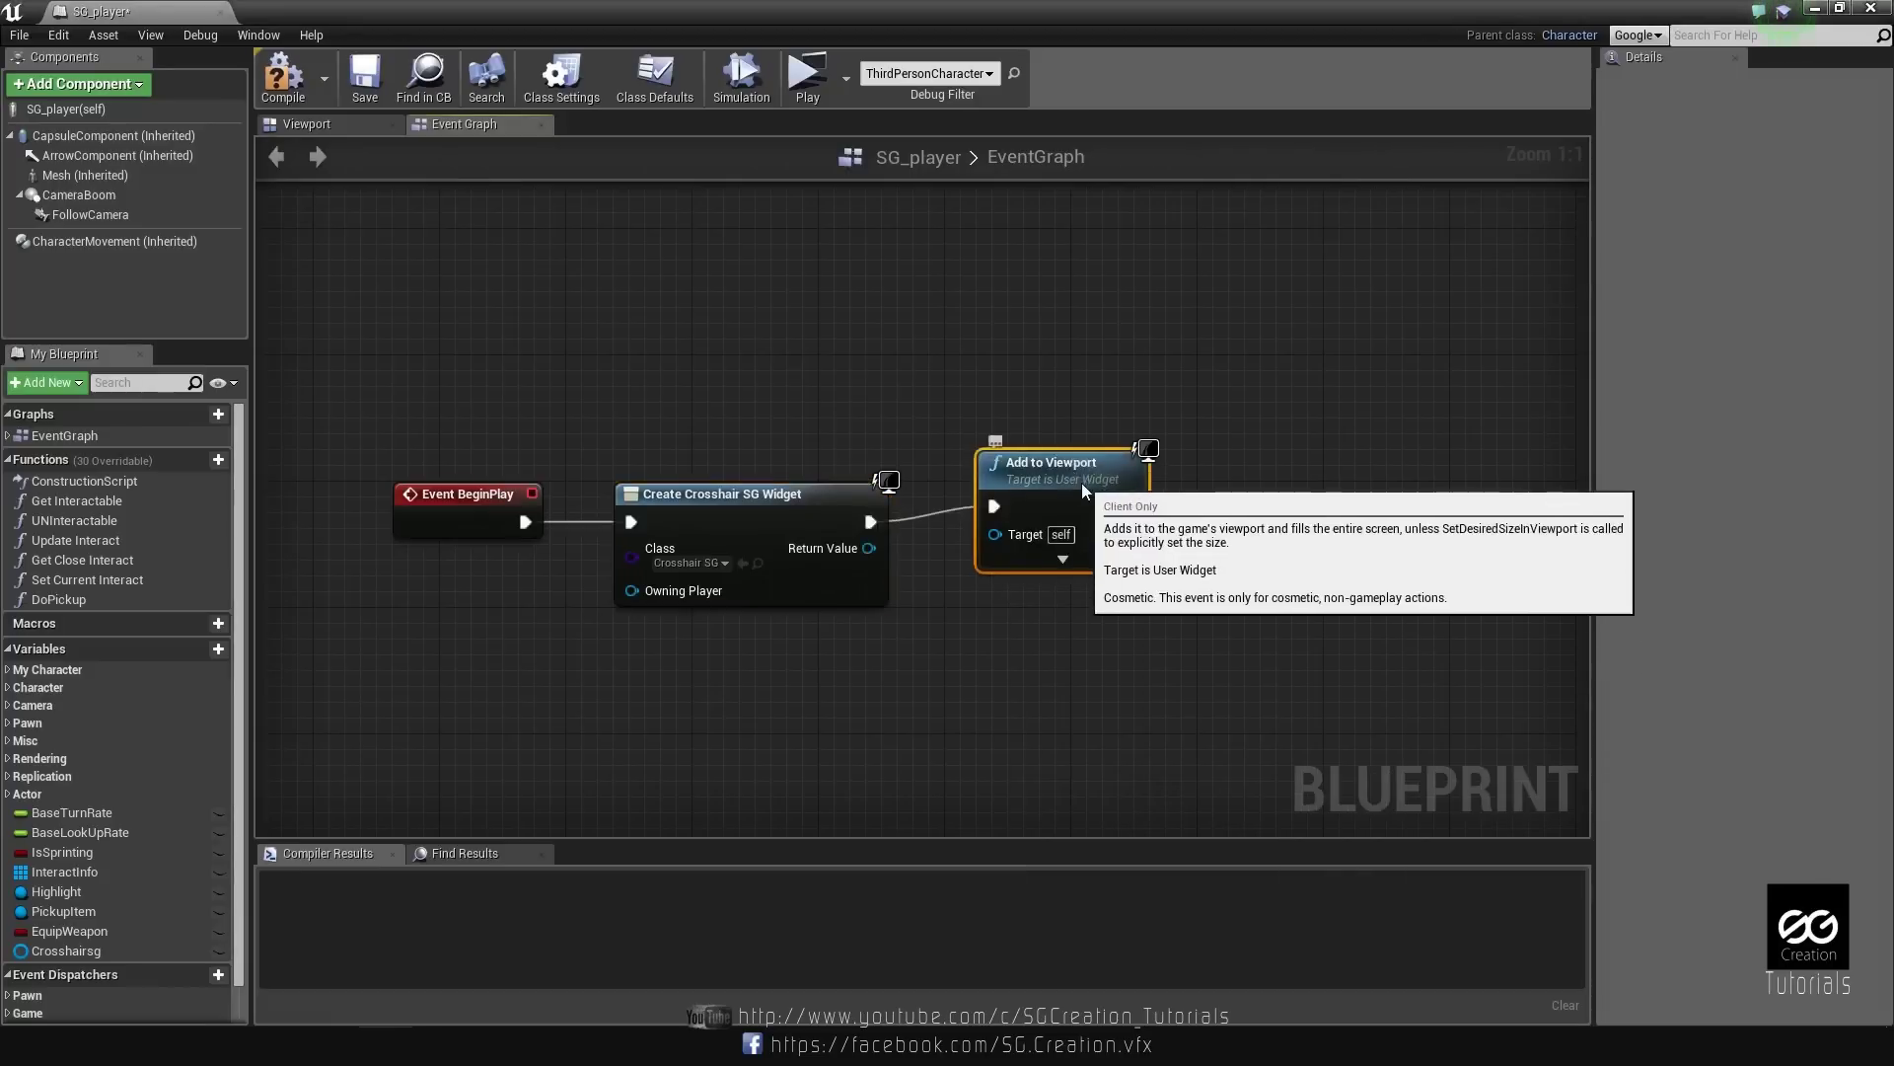
drag(868, 549, 993, 551)
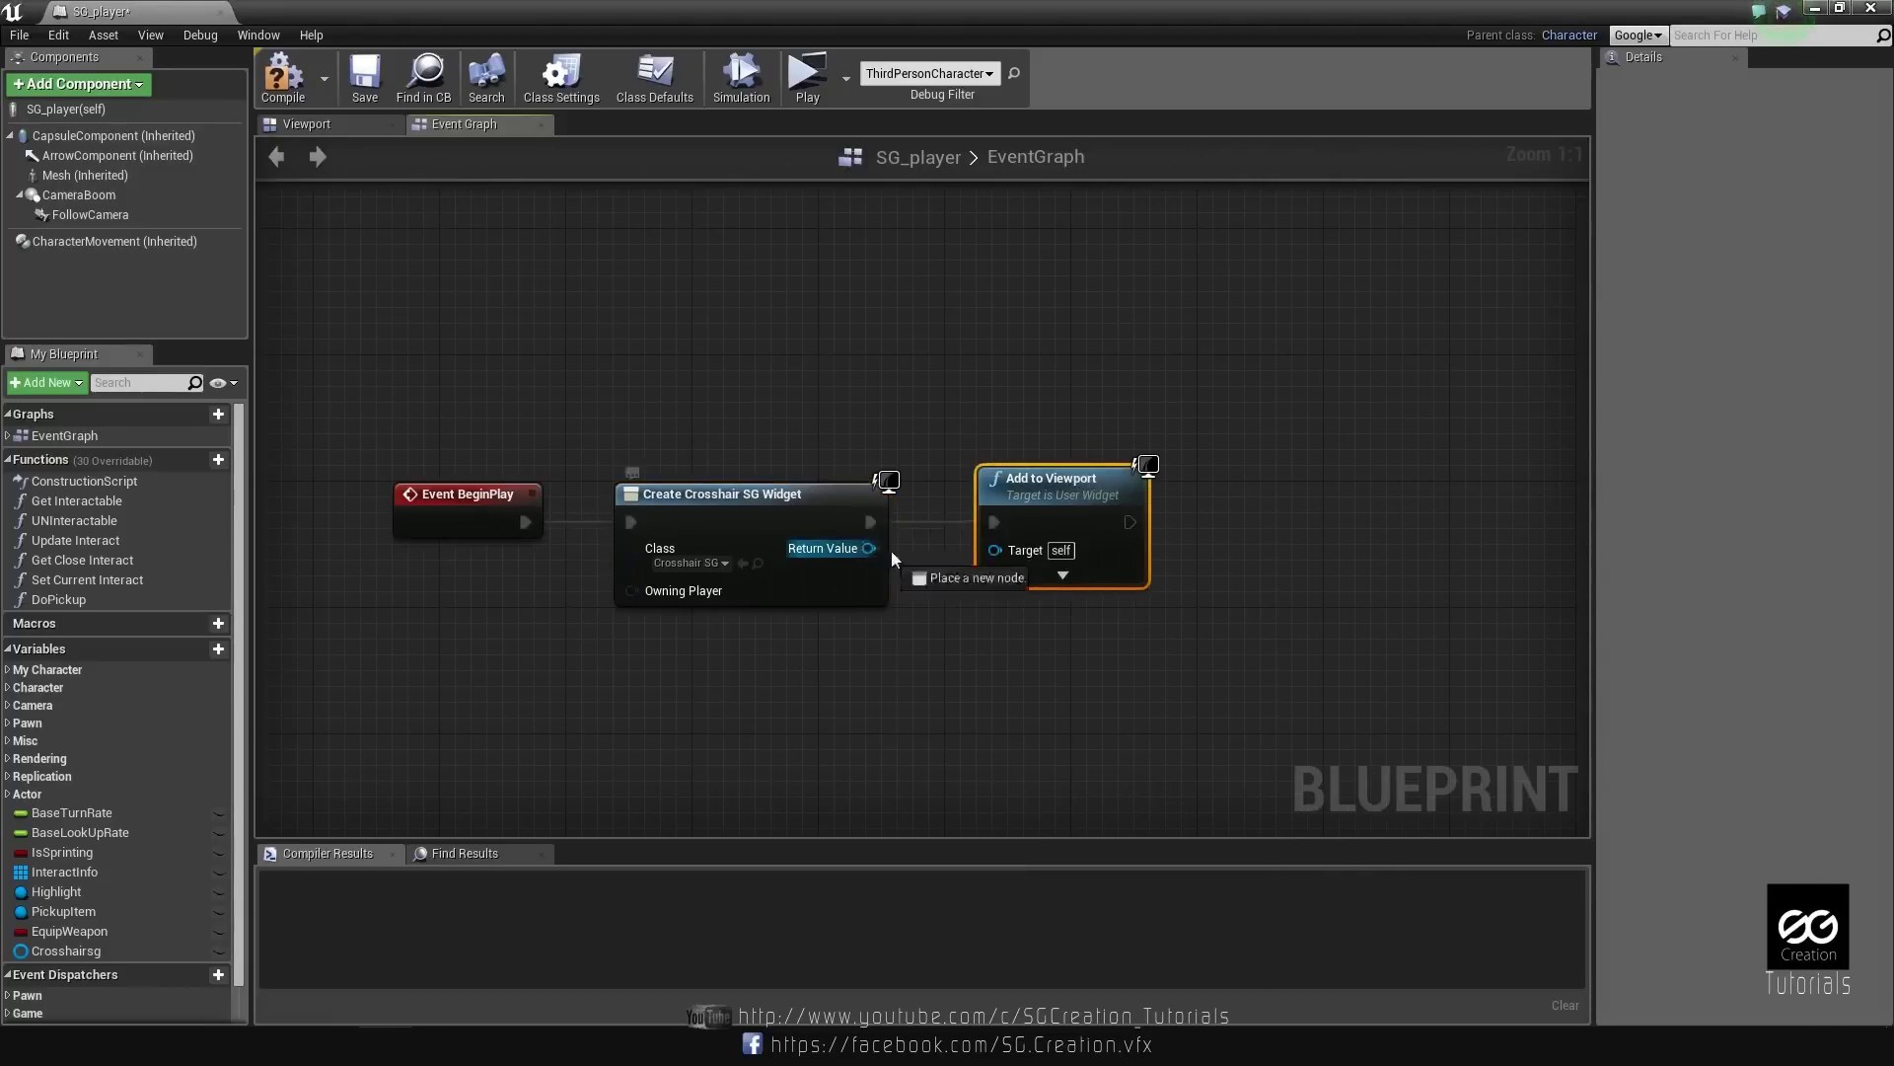
Compile and save SG_player, and move Add to Viewport further right.
click(283, 77)
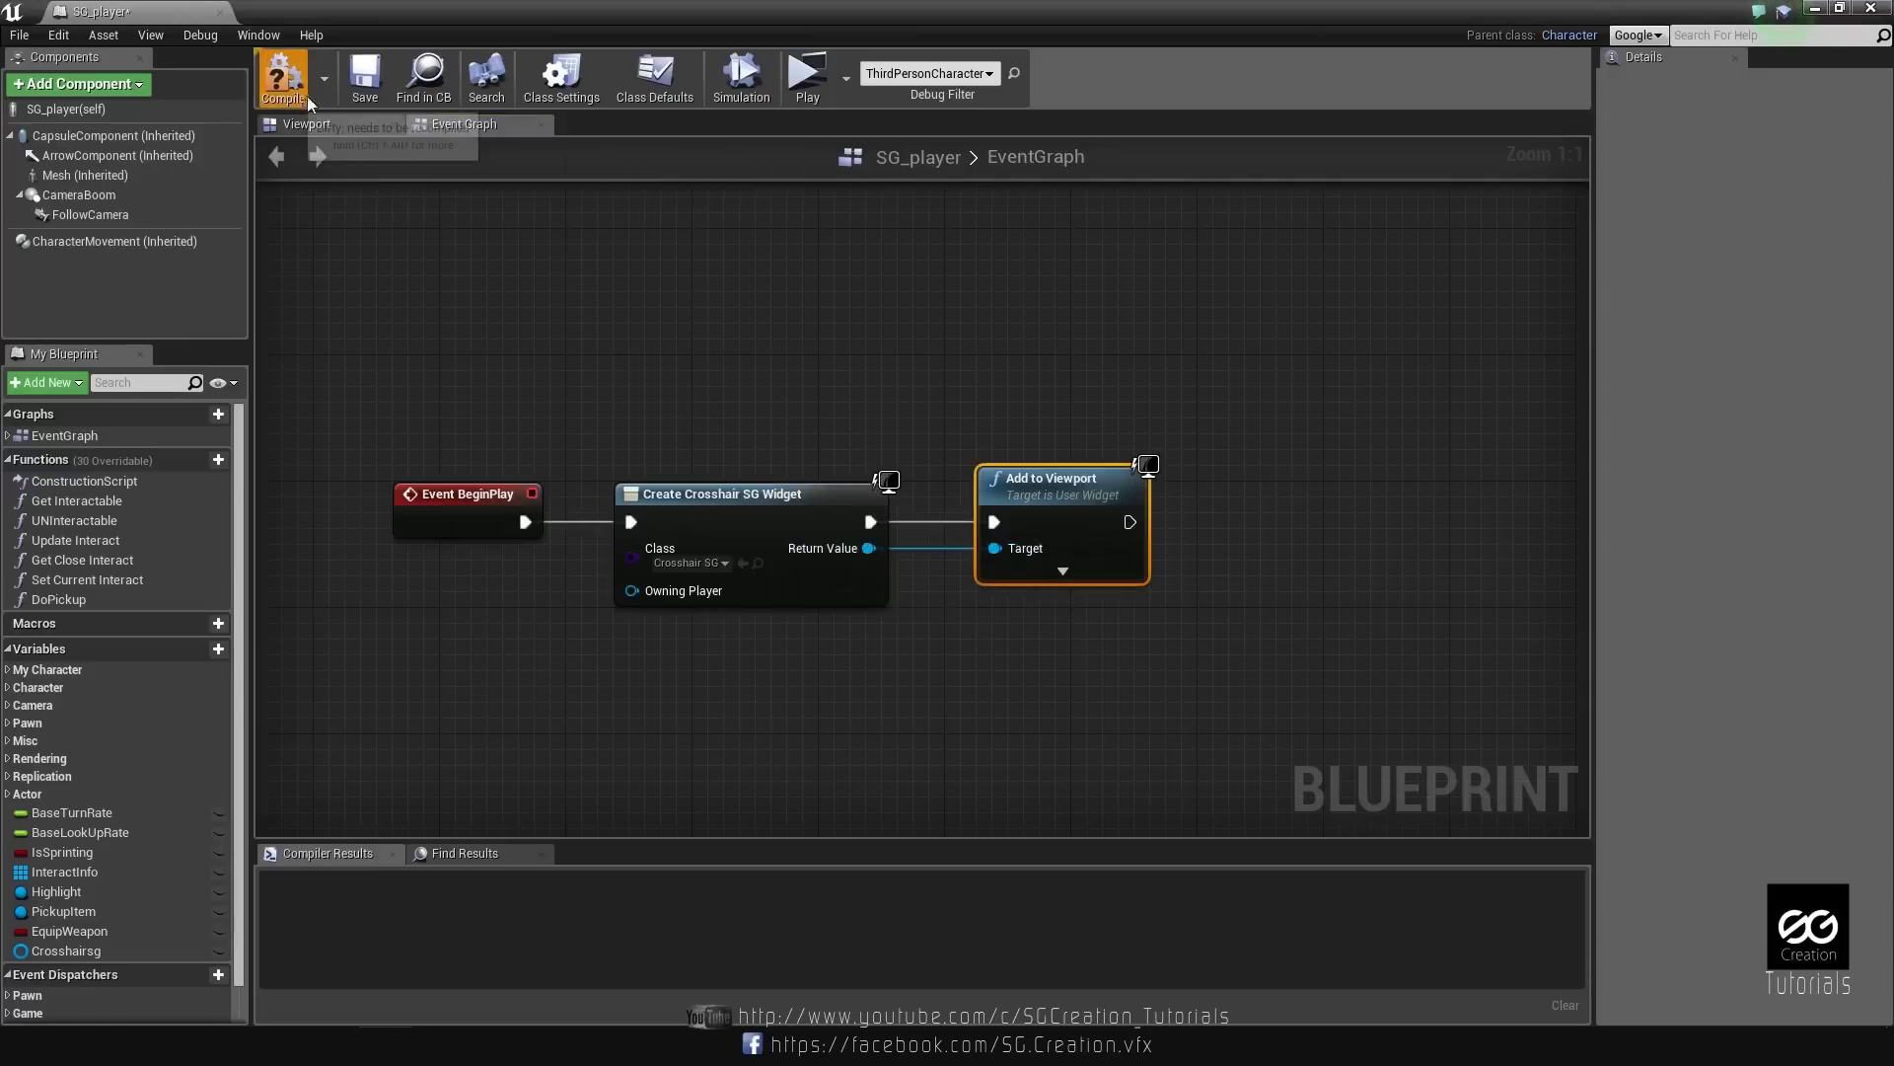
click(373, 100)
right_drag(1079, 677, 888, 663)
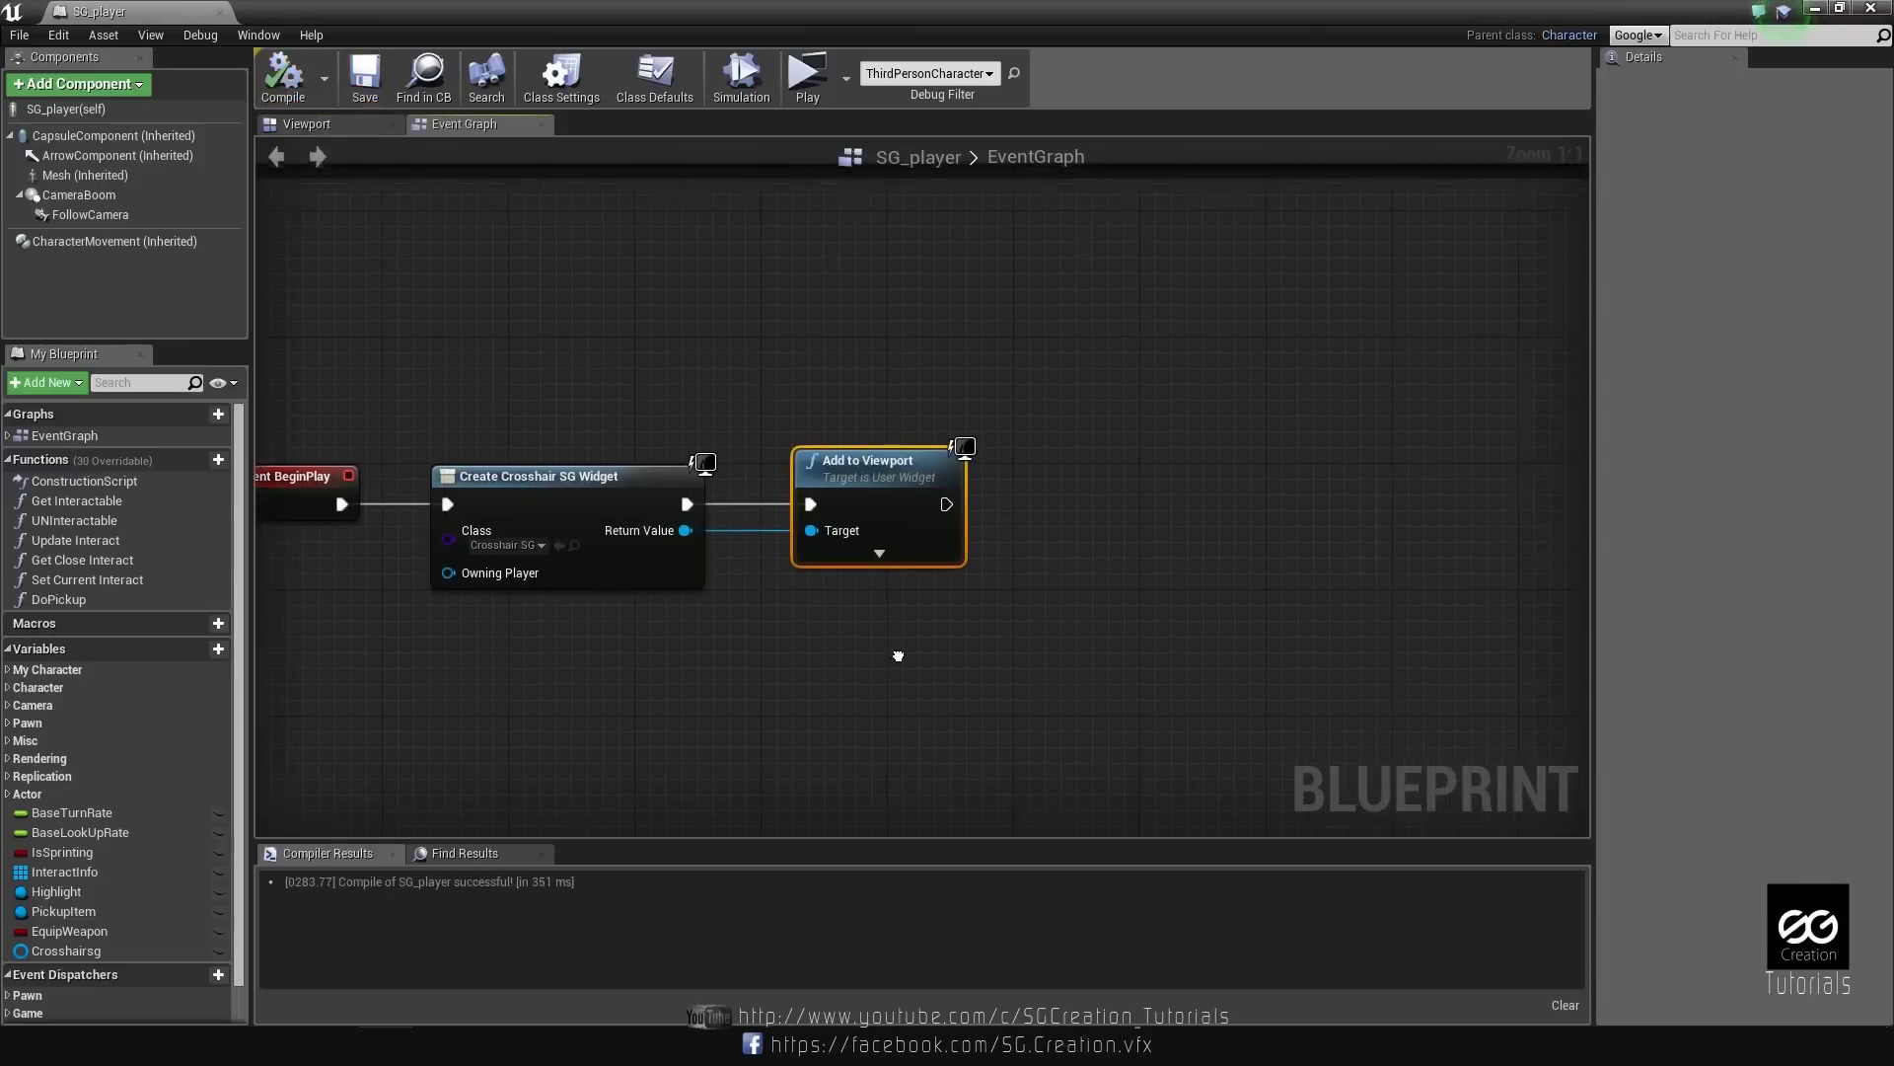
click(365, 77)
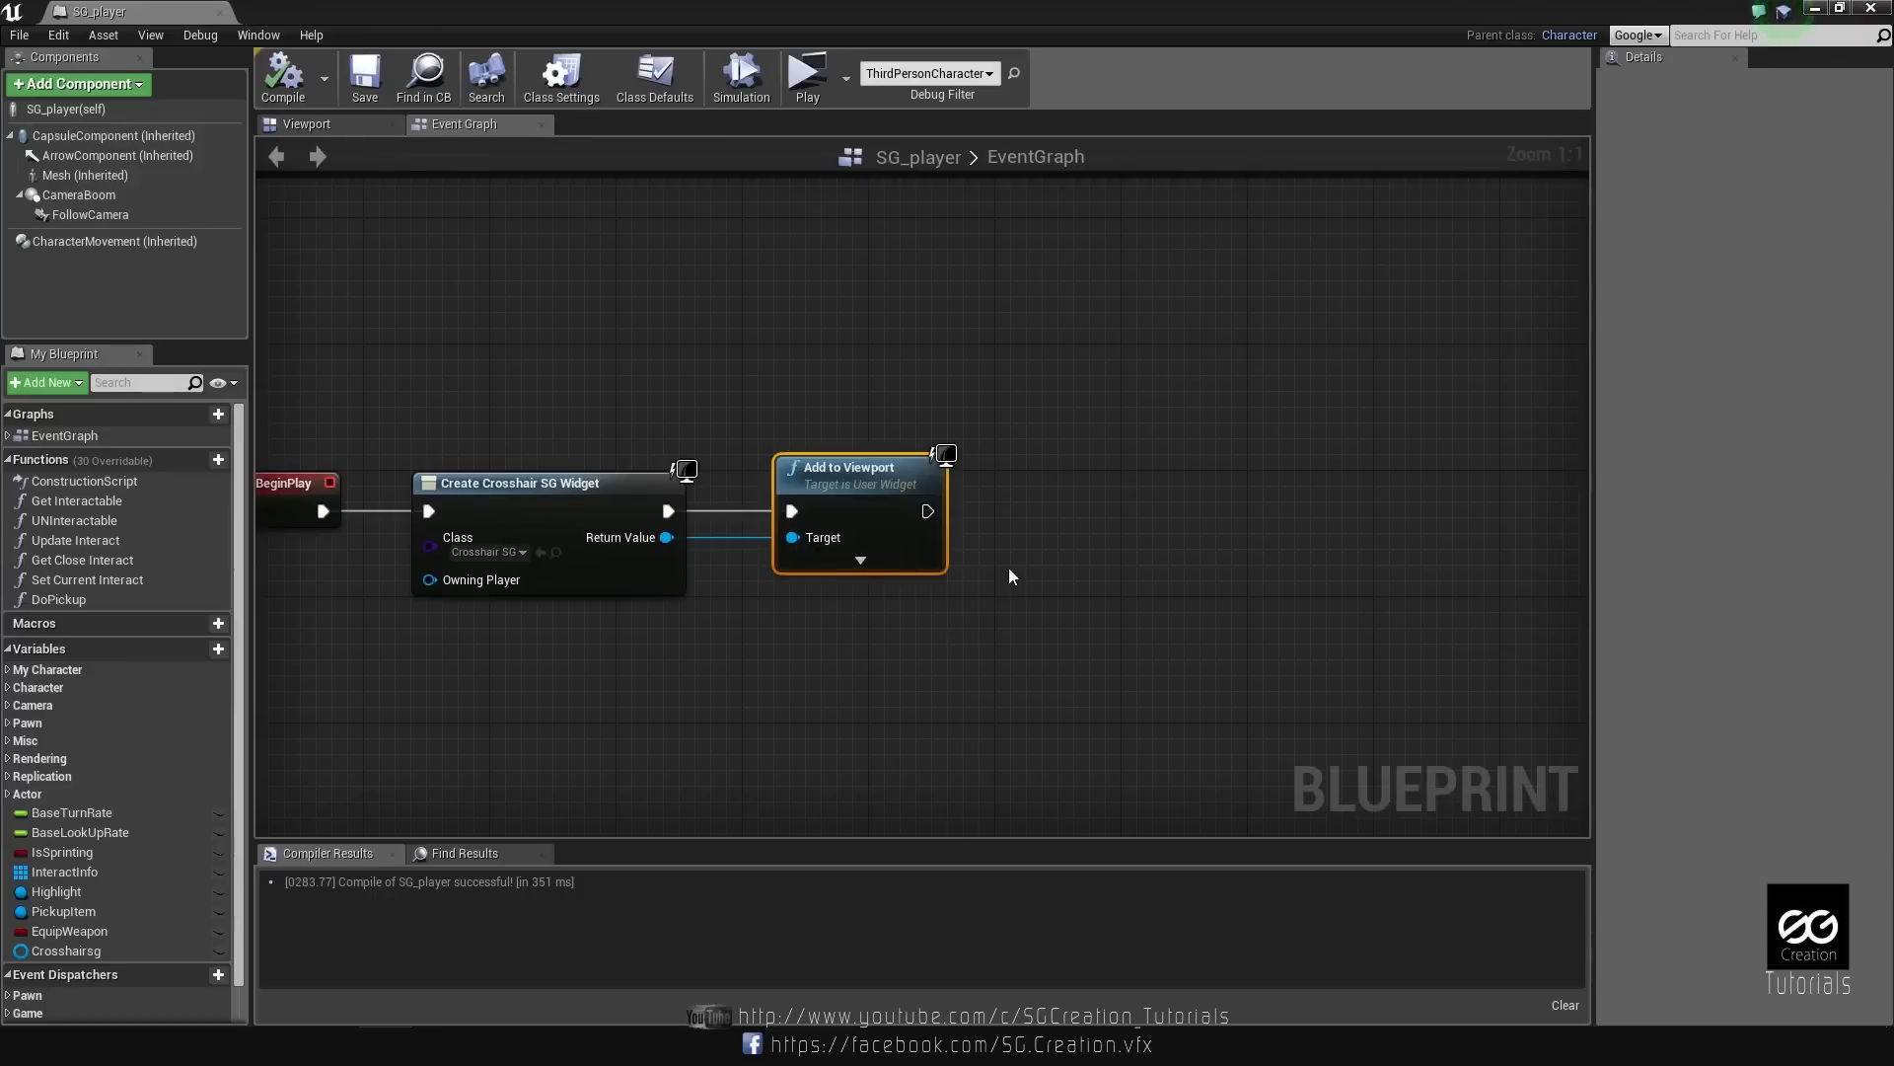
right_drag(857, 665, 1071, 682)
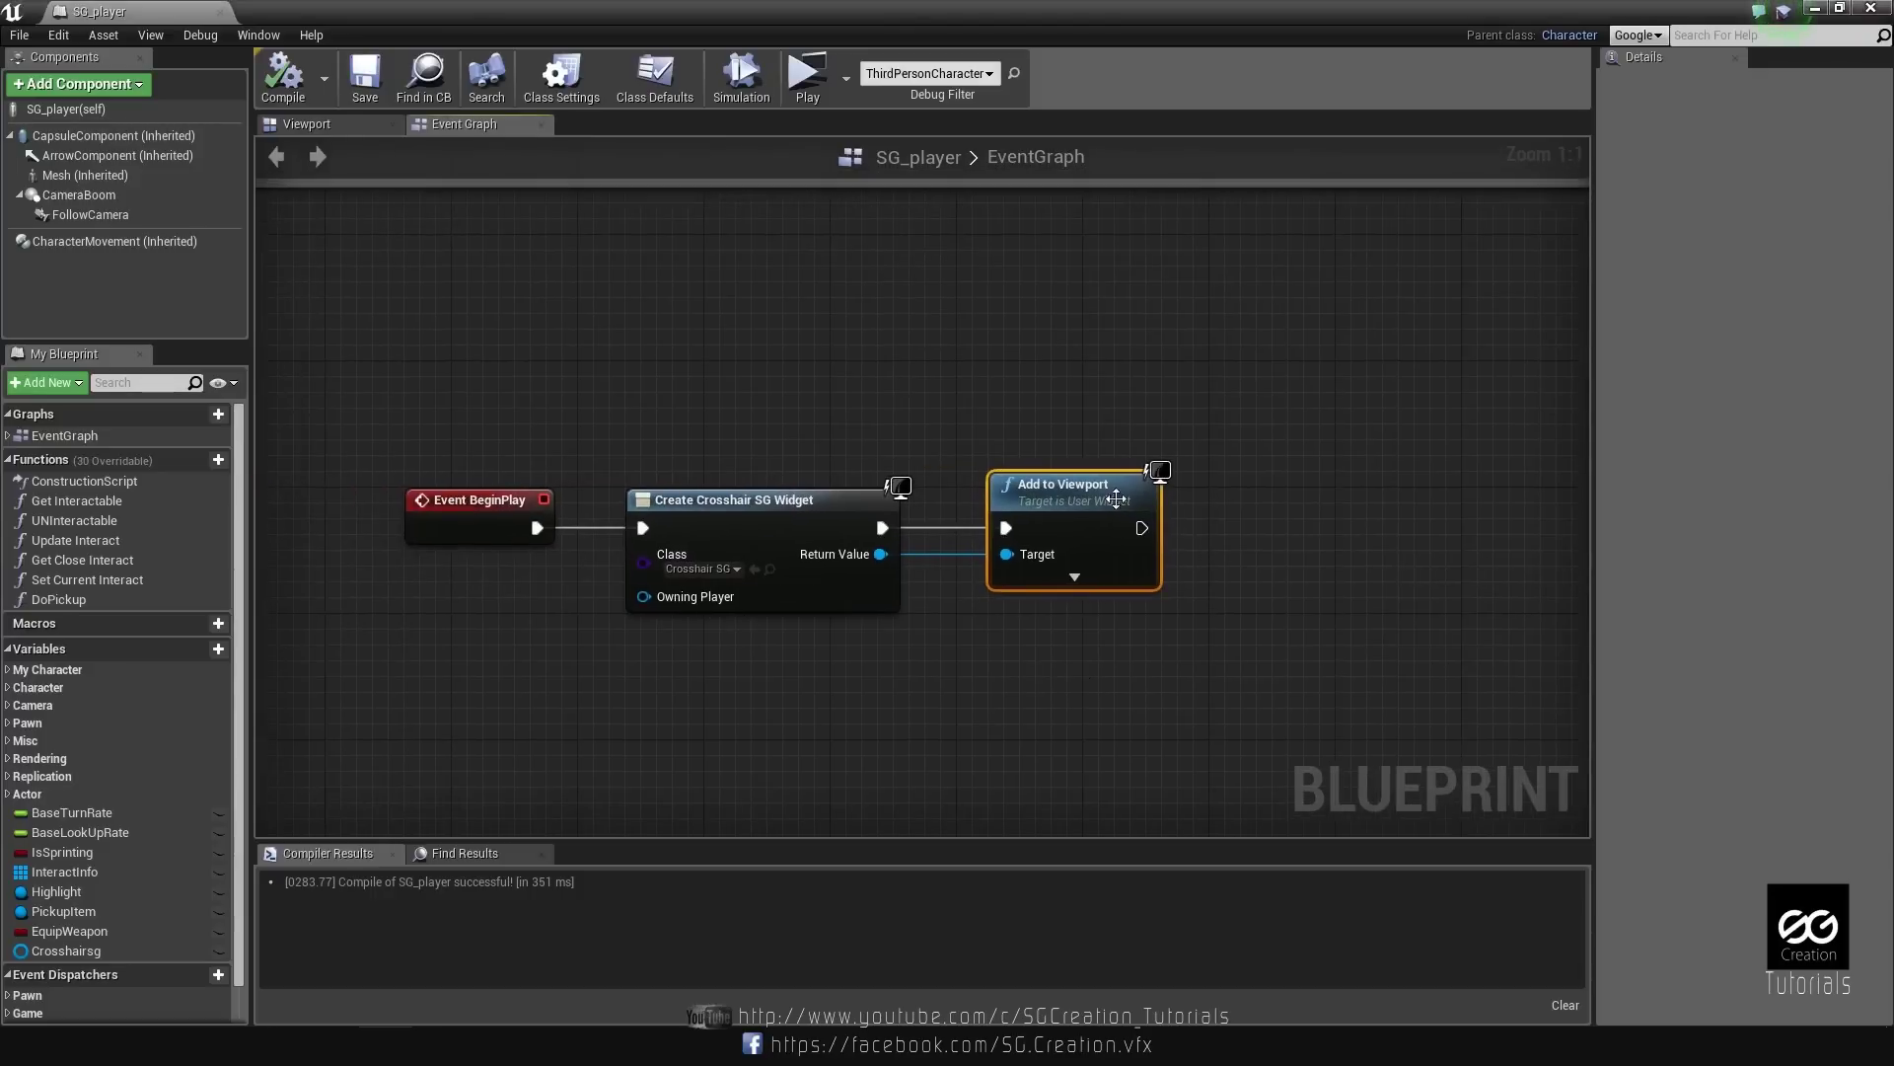
drag(1218, 507, 1281, 507)
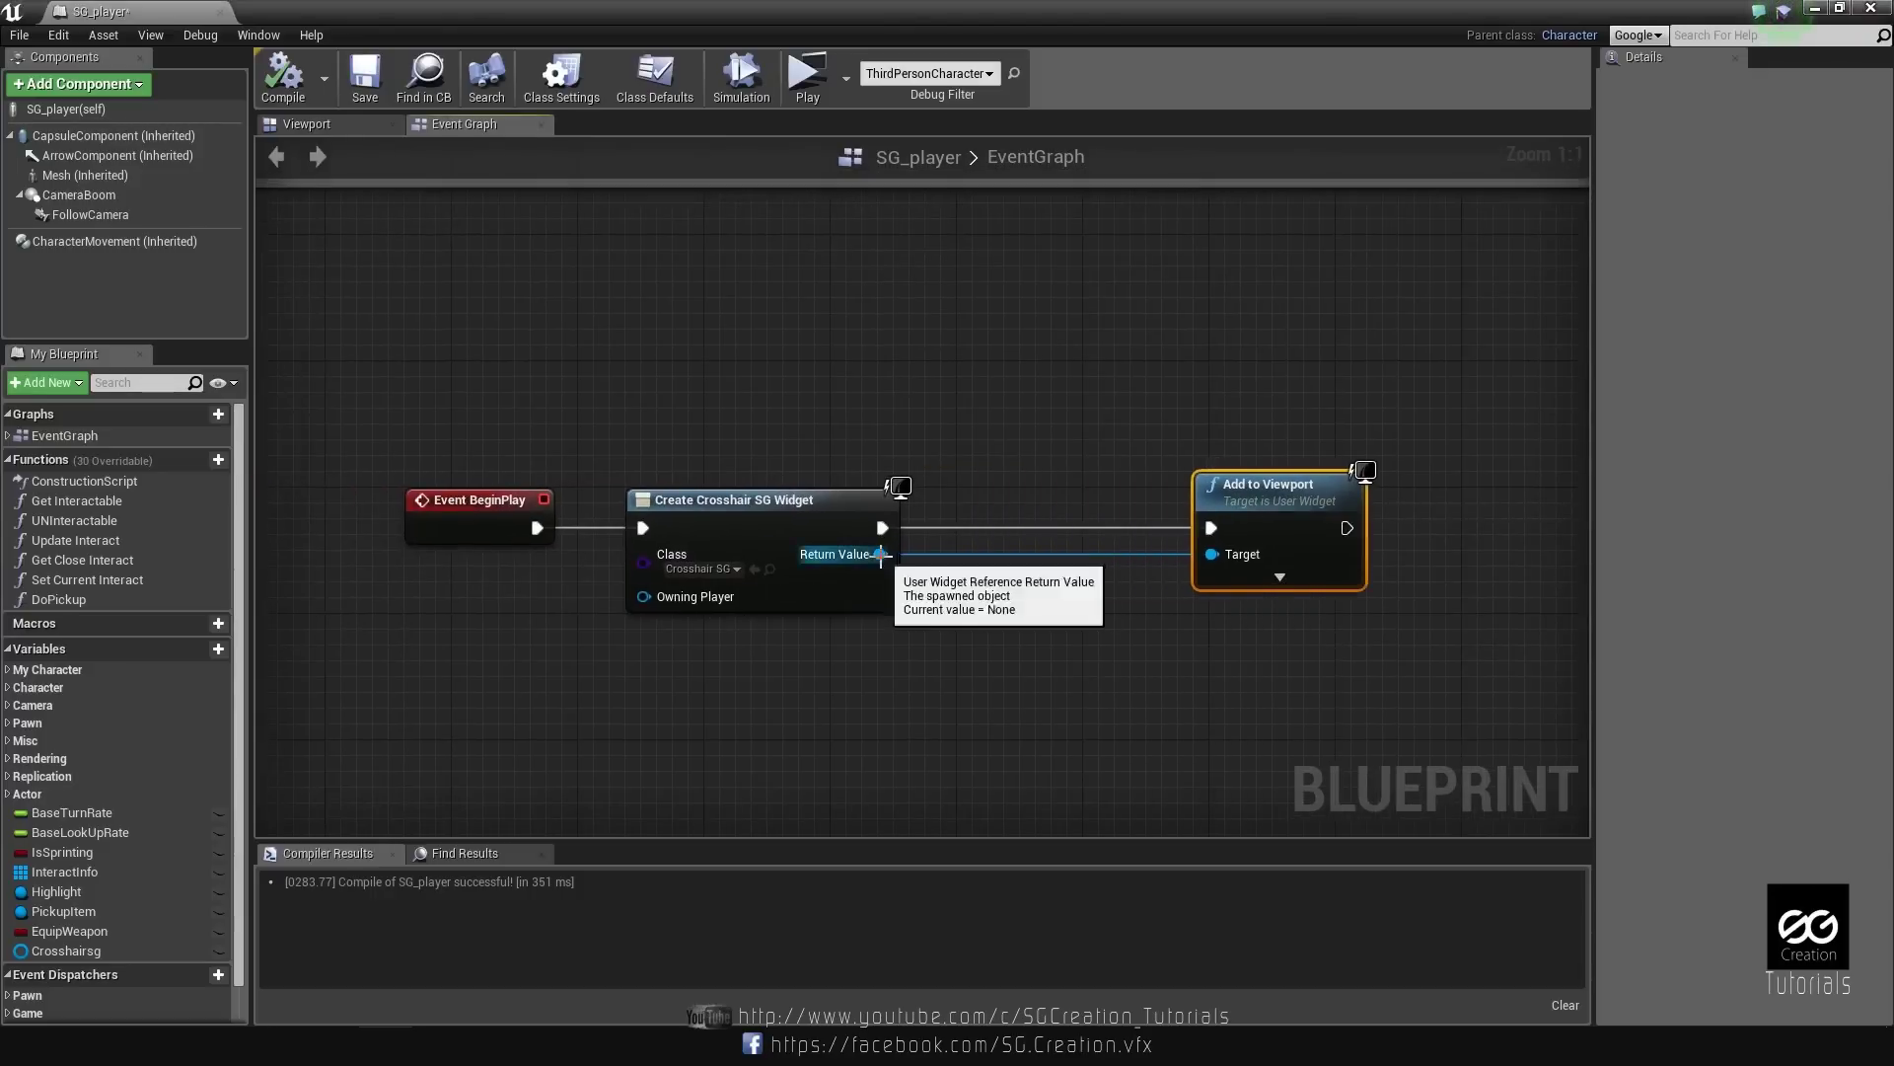
Store the created widget's Return Value in a new variable named Crosshair.
drag(881, 553, 961, 548)
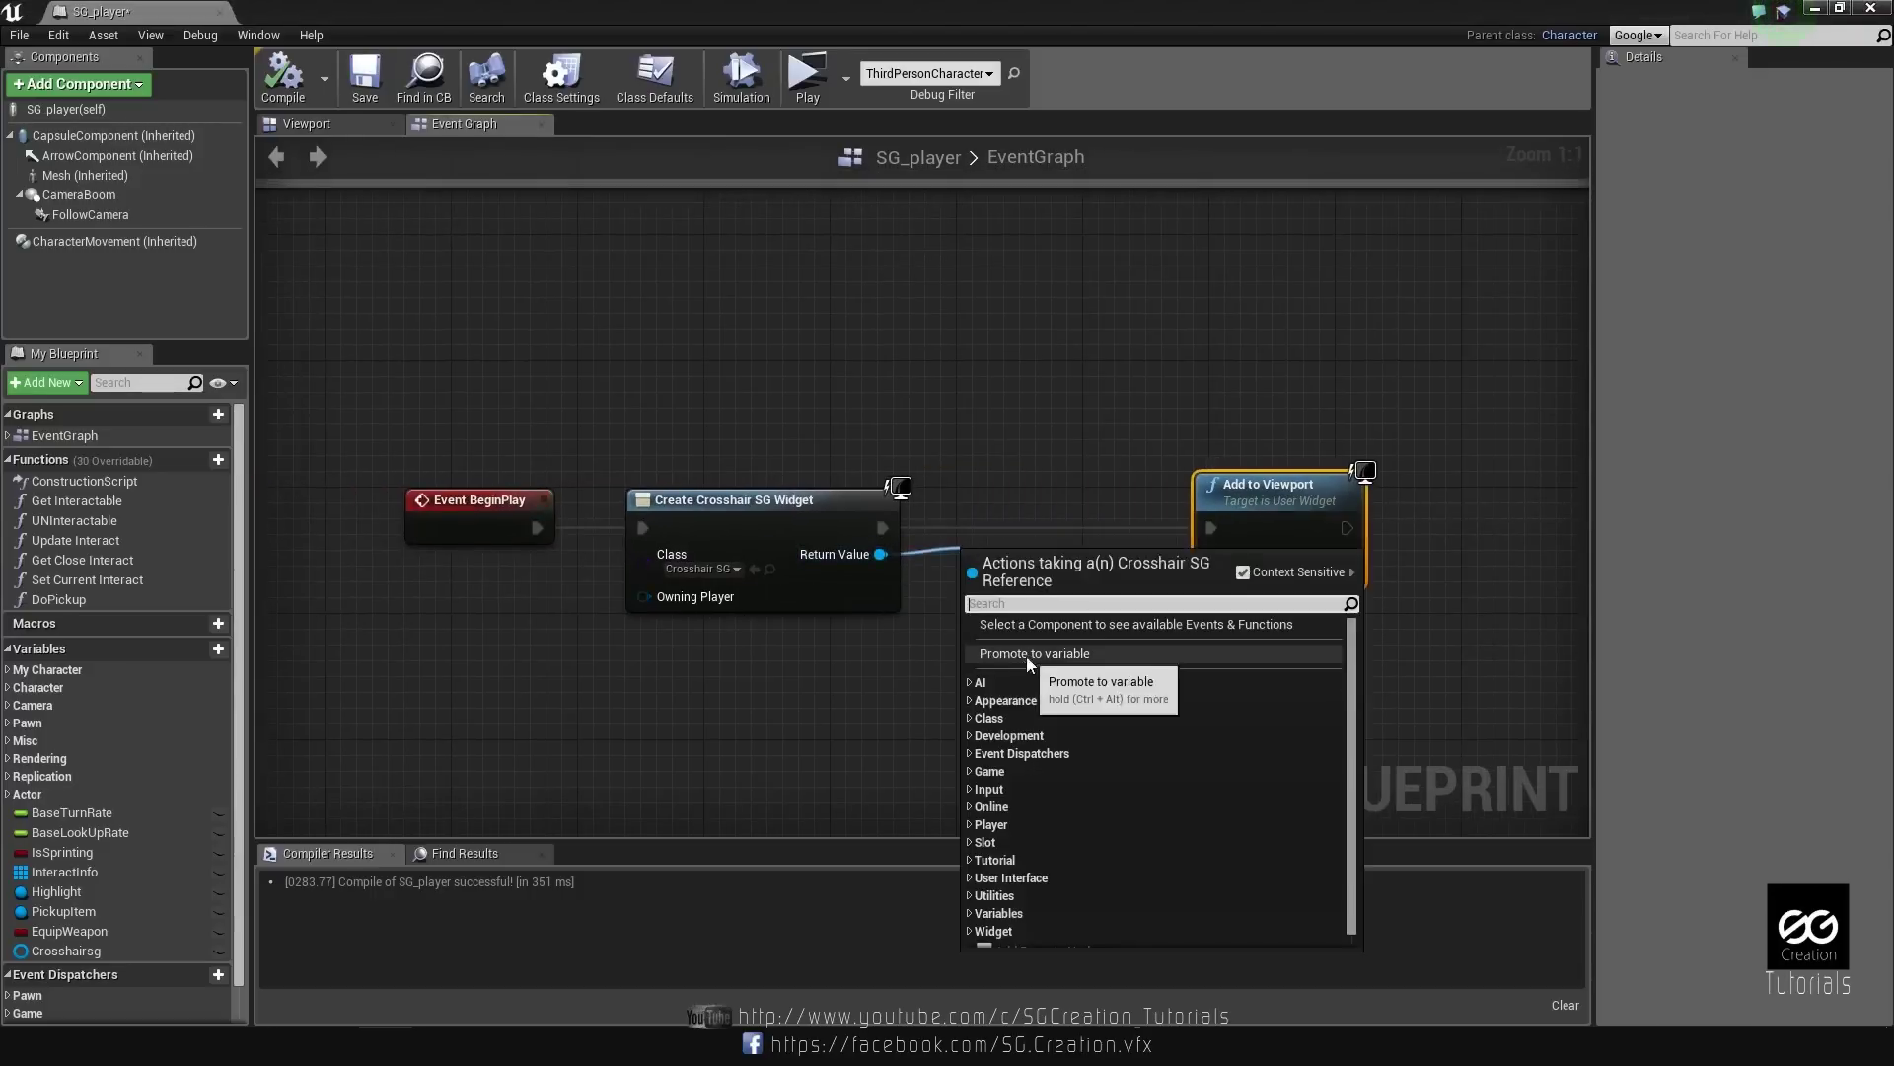
key(Escape)
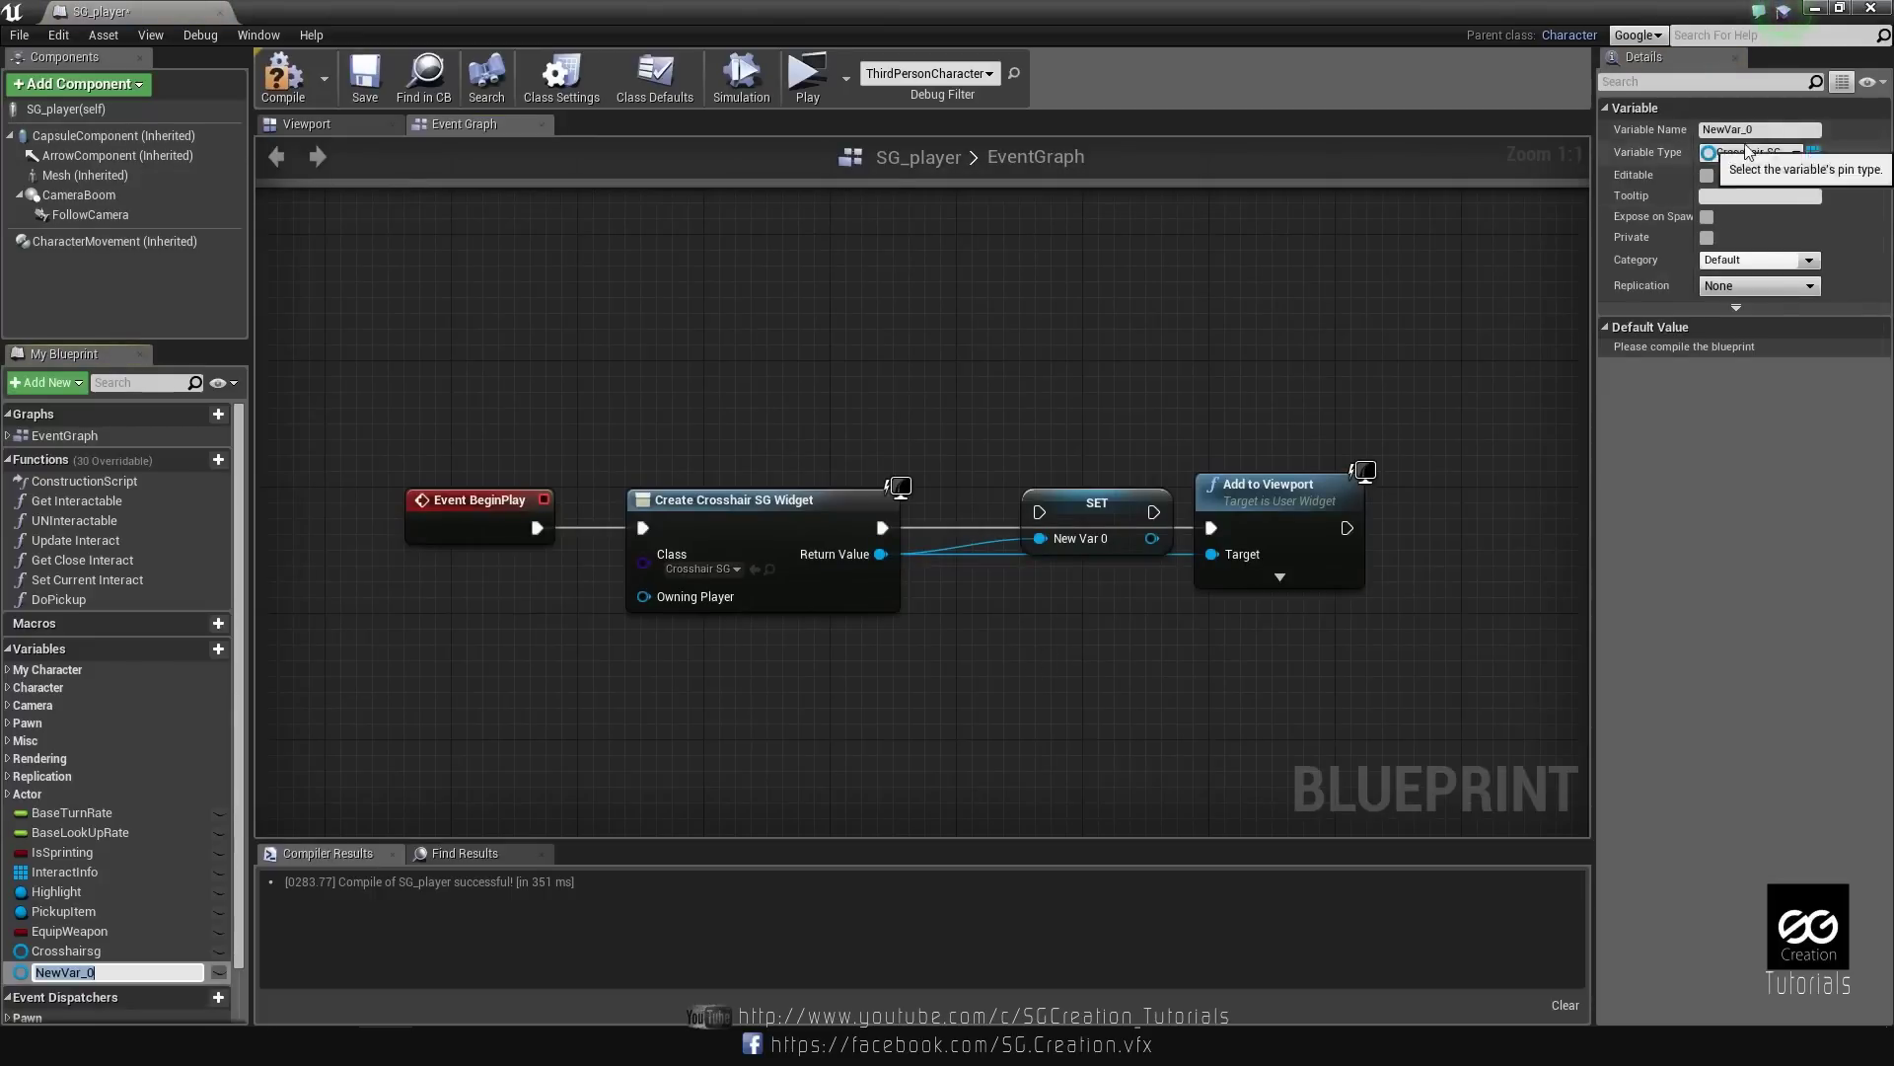
click(1756, 137)
double_click(1755, 137)
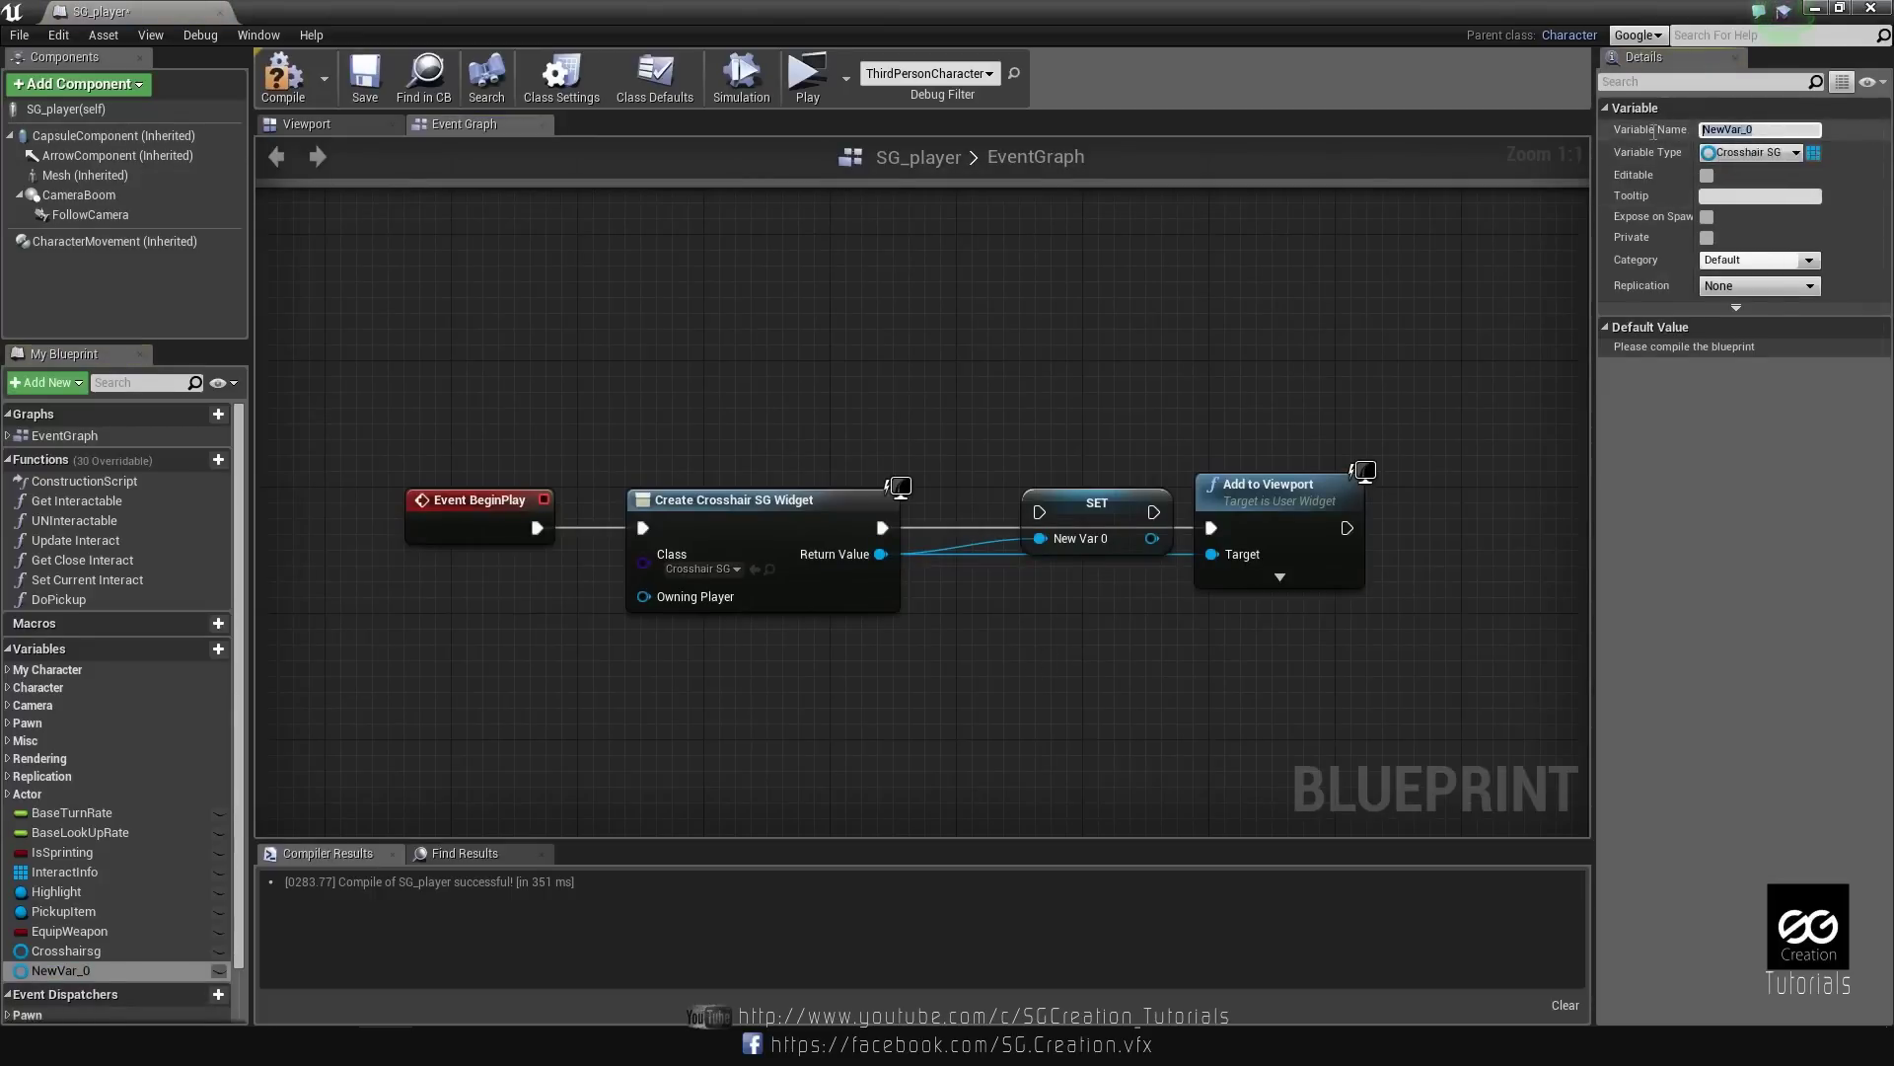
text(Cro)
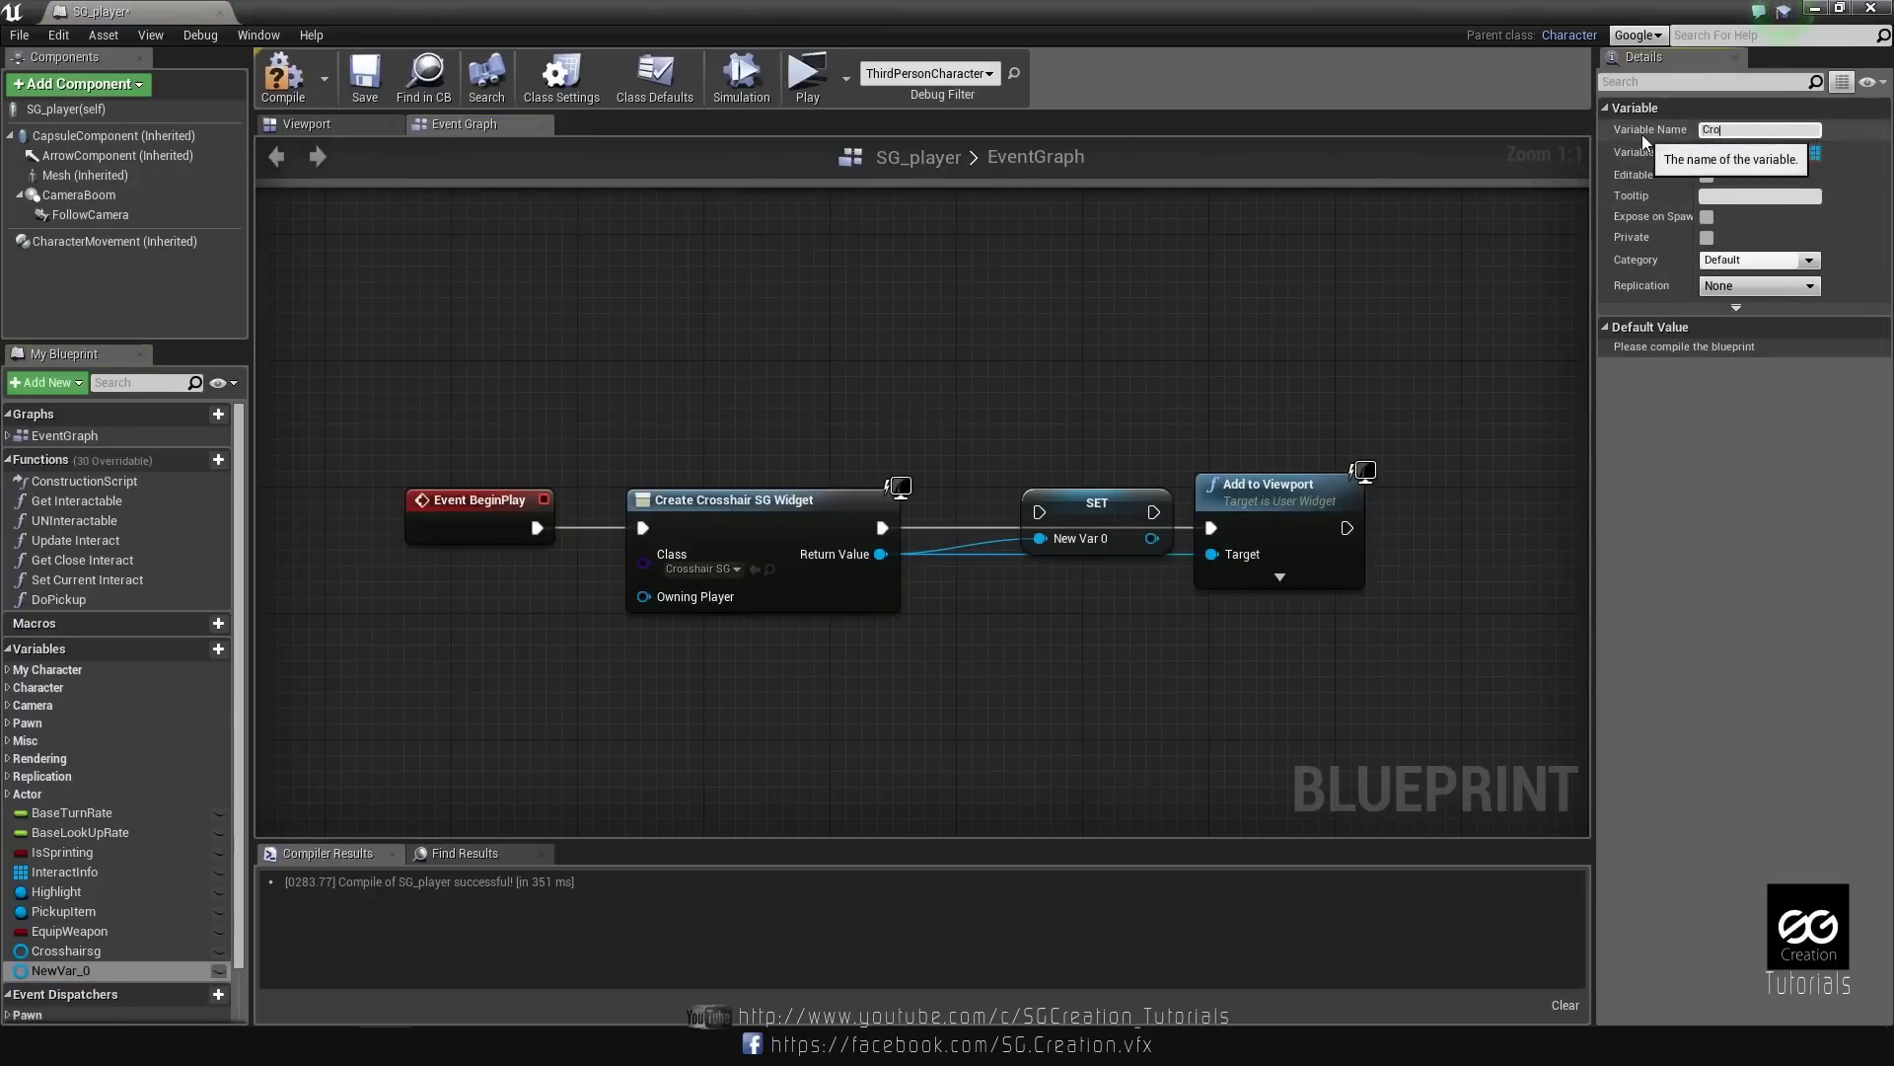
text(sshaire)
text(Sg)
key(BackSpace)
text(G)
key(BackSpace)
key(BackSpace)
key(BackSpace)
key(Return)
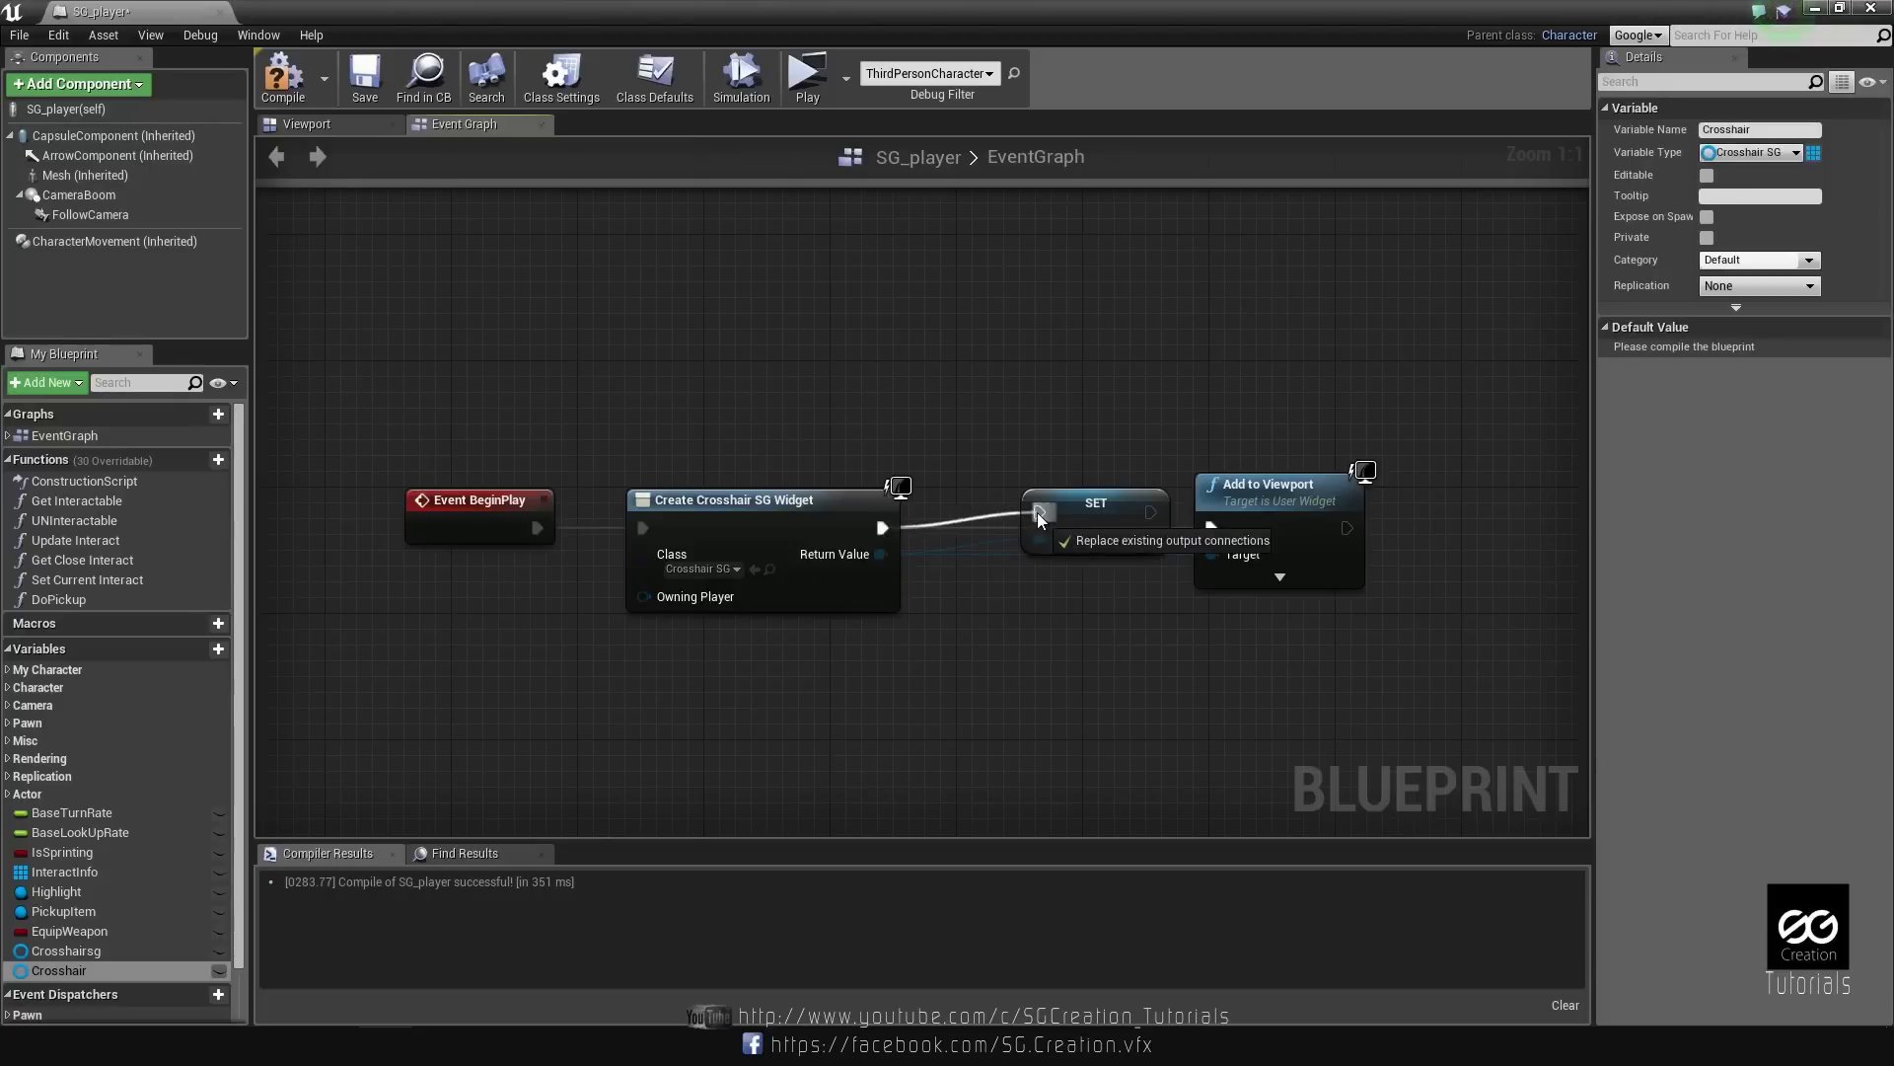
Place the SET Crosshair node beside Create Widget and chain it into Add to Viewport.
mouse_move(1103, 511)
mouse_down()
mouse_move(1037, 527)
mouse_move(1205, 537)
mouse_up()
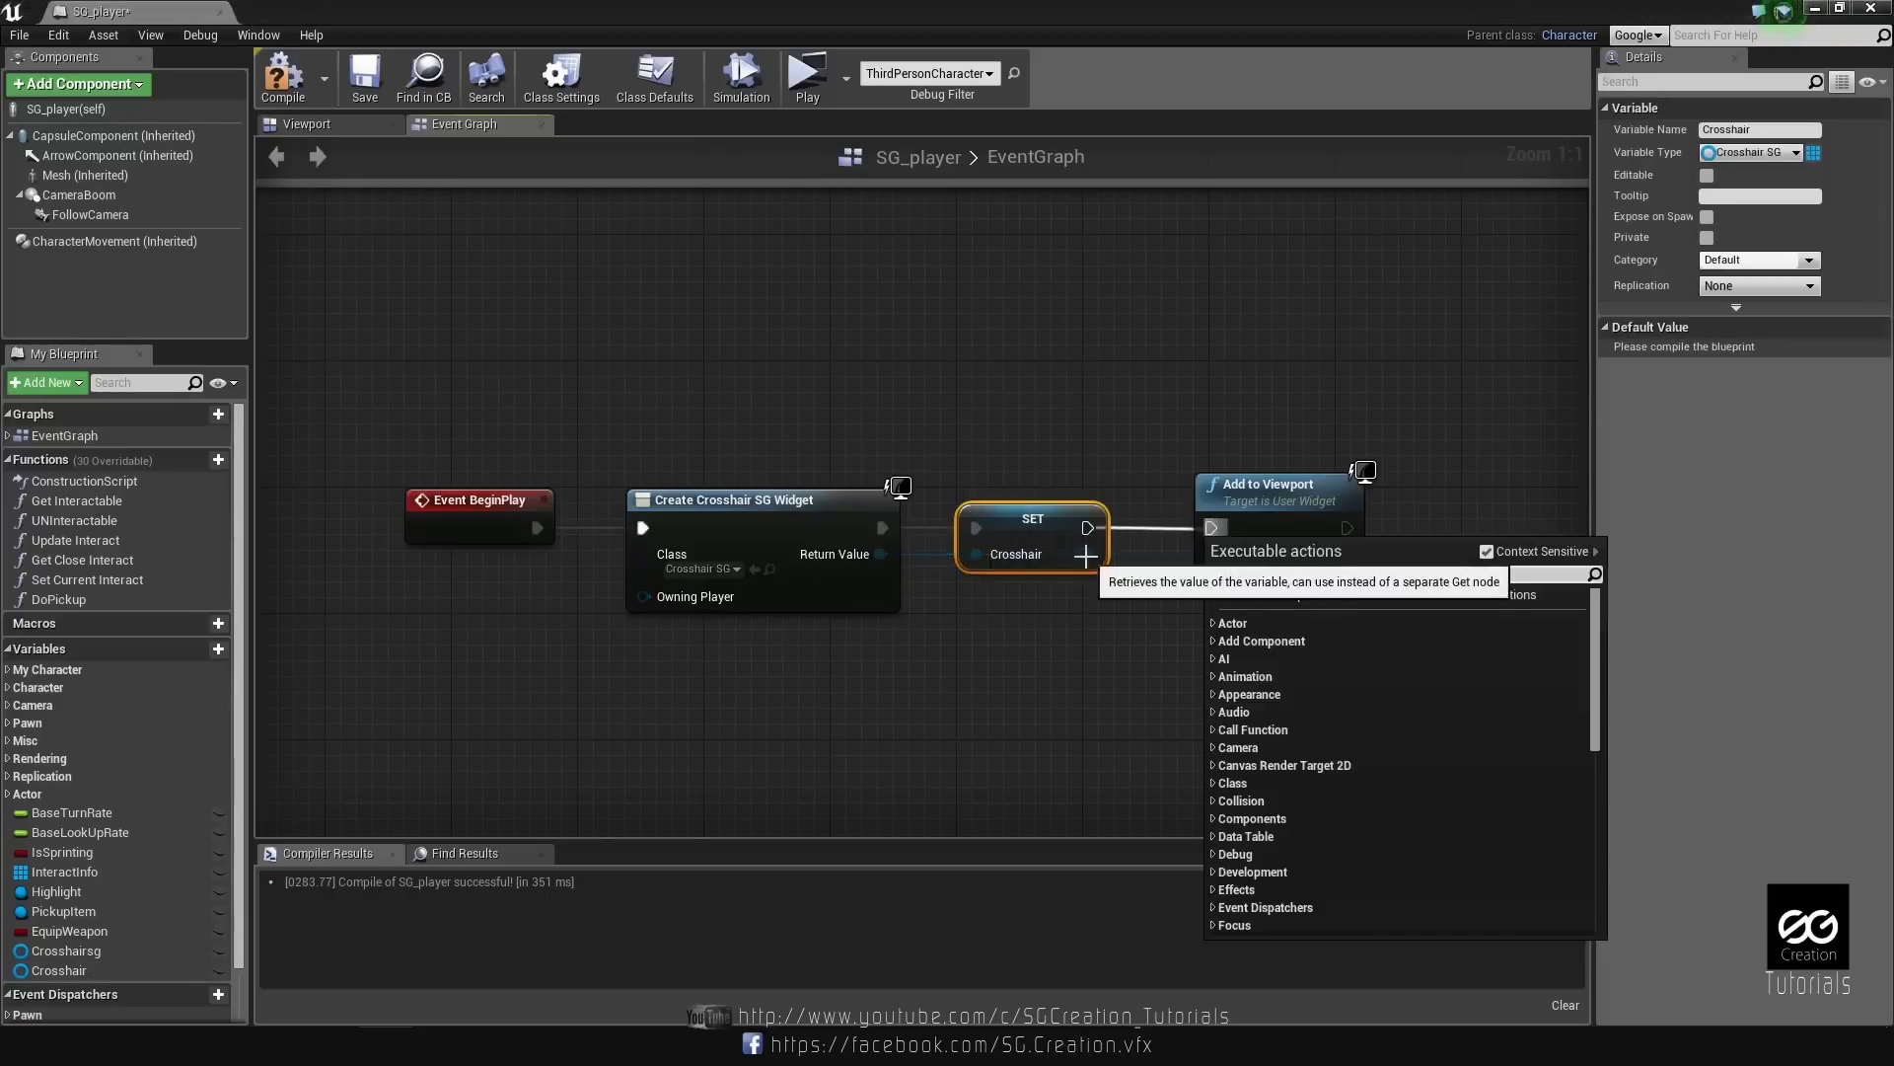
click(1151, 619)
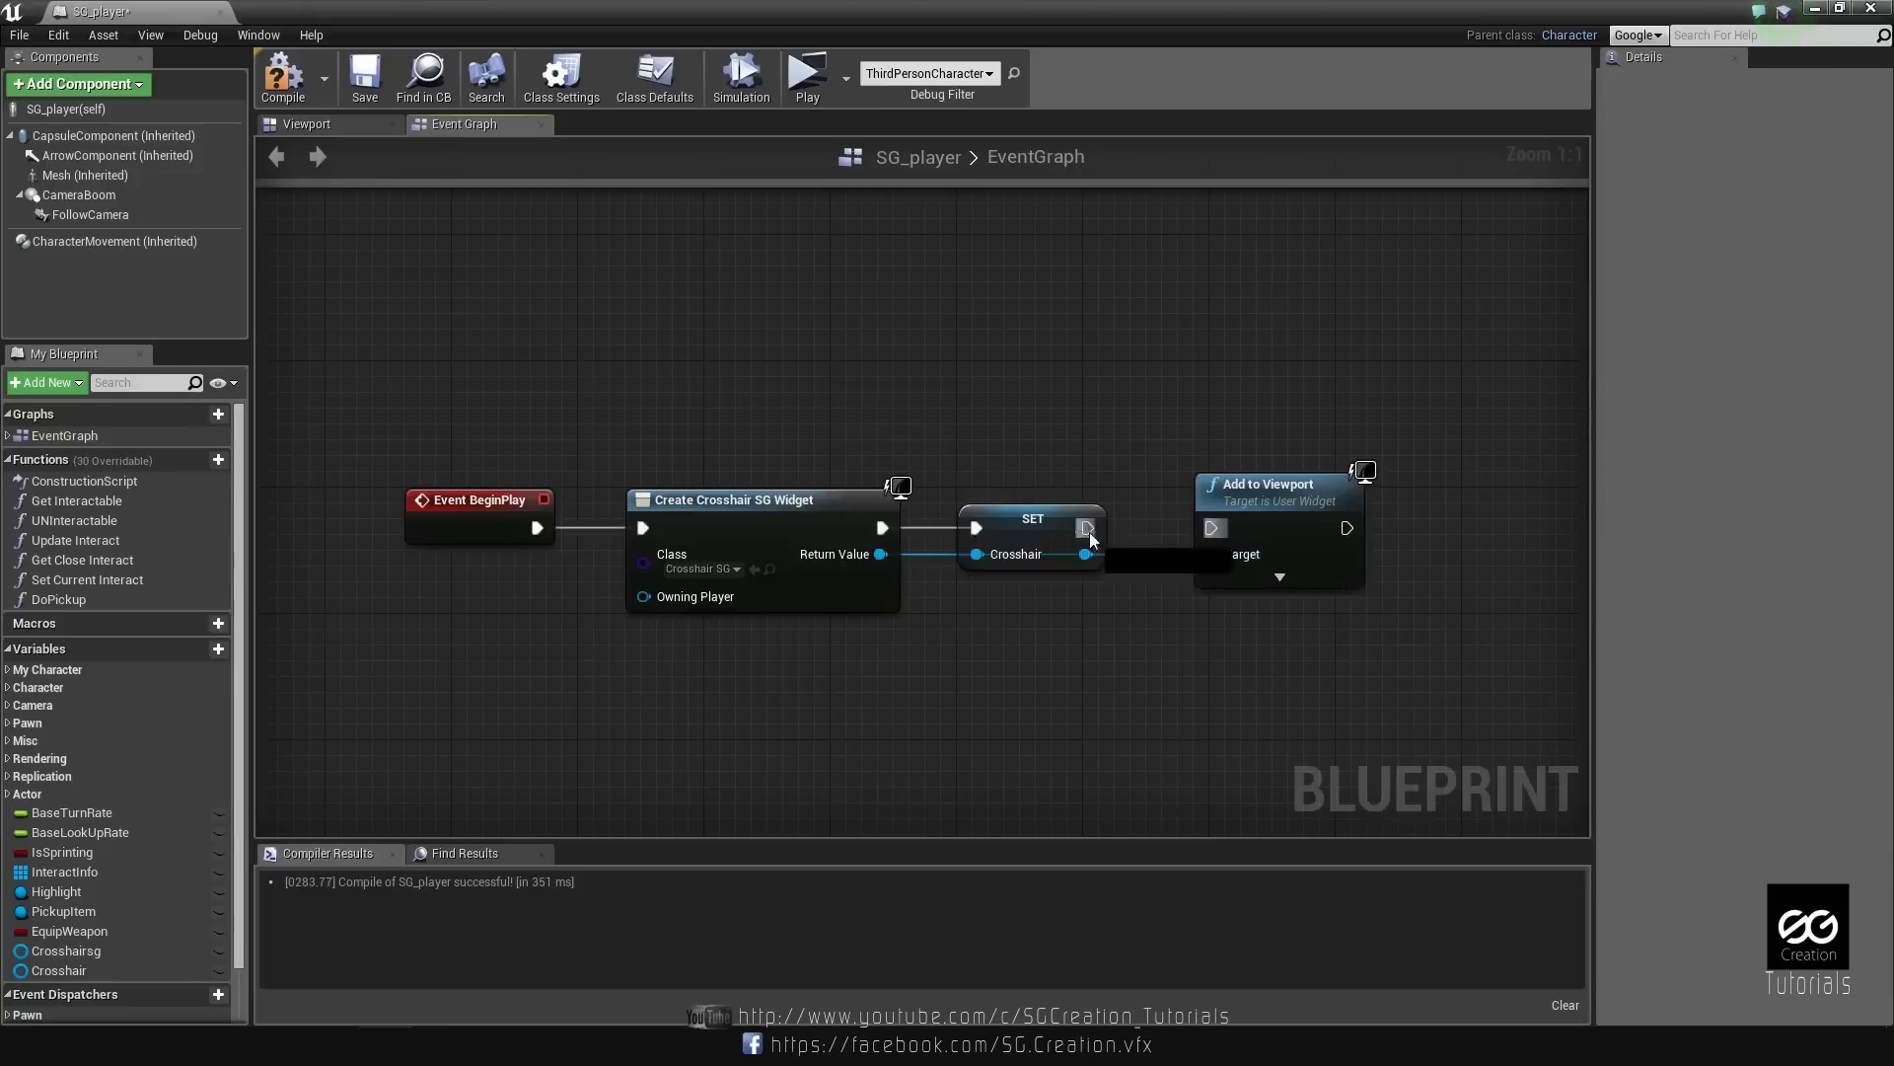
drag(1087, 530, 1212, 529)
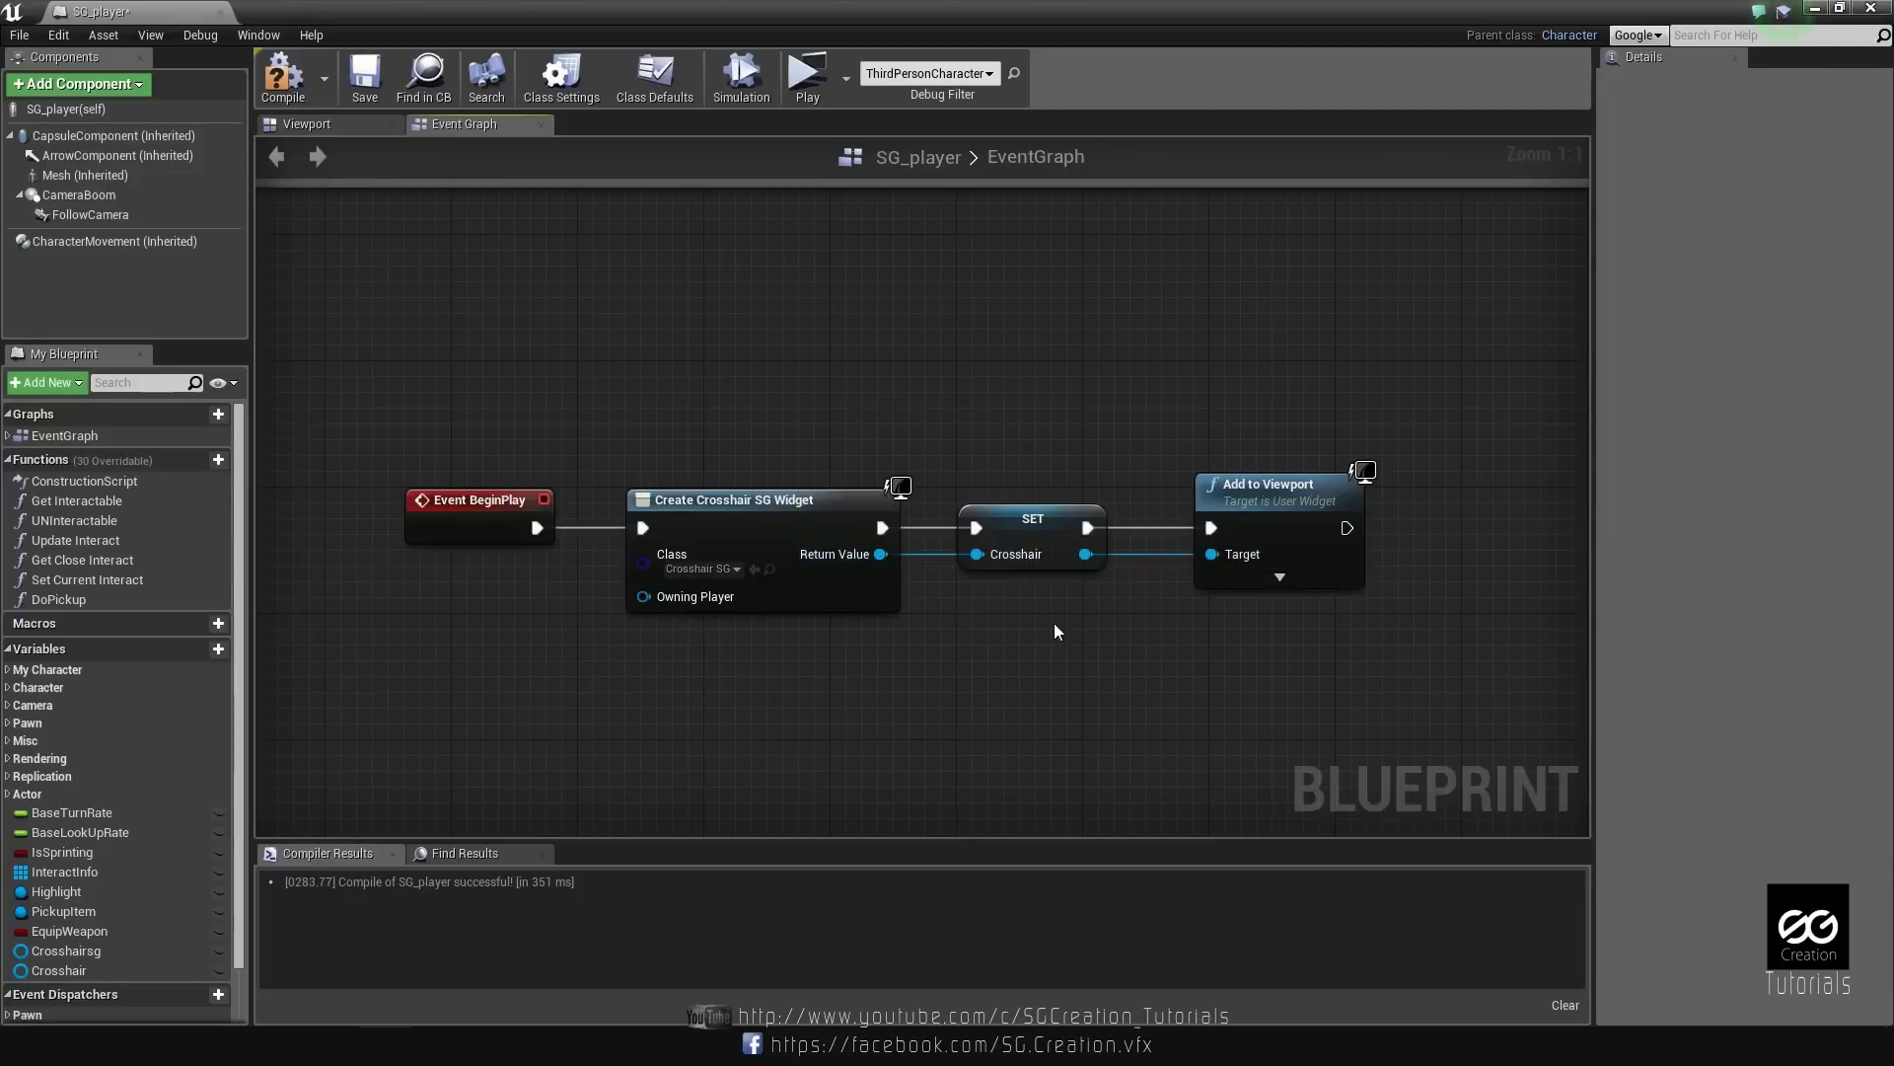
Compile and save the SG_player Blueprint.
click(283, 79)
click(365, 81)
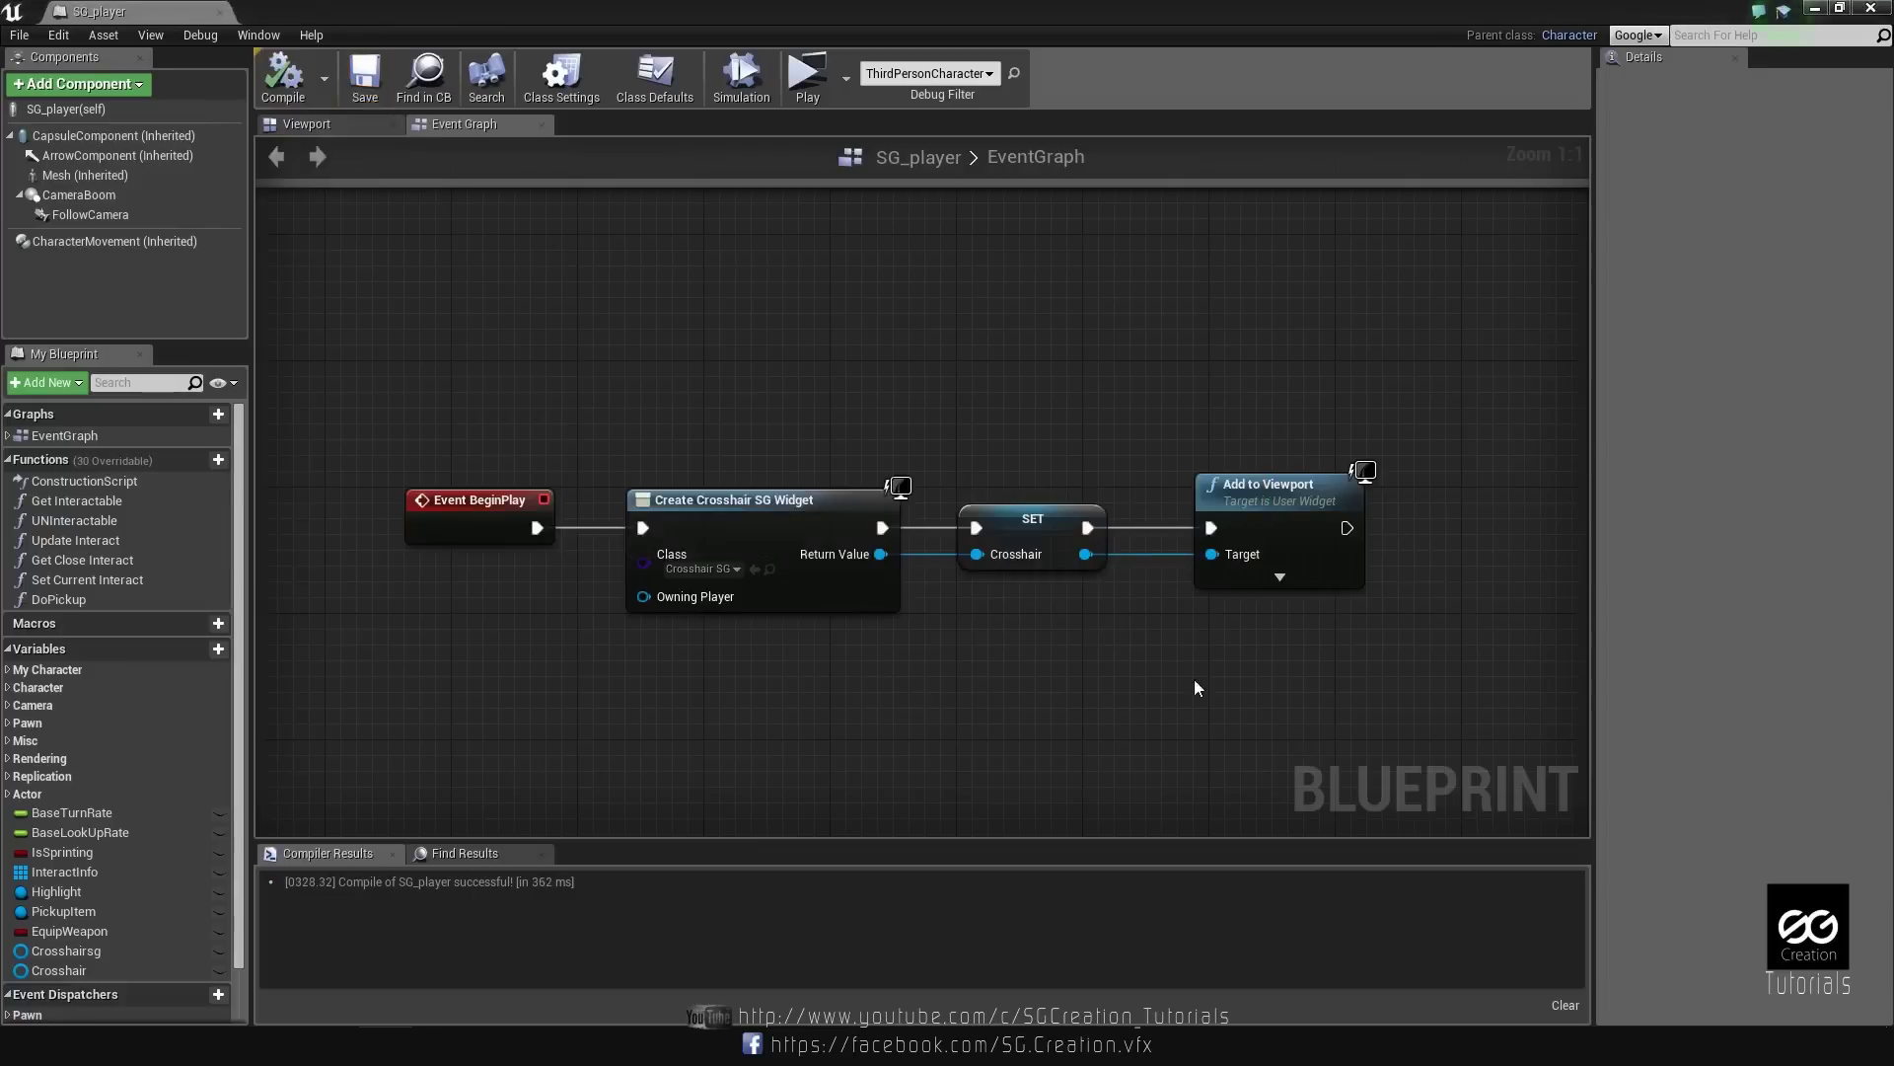
scroll(1158, 673, down, 3)
scroll(1069, 592, down, 3)
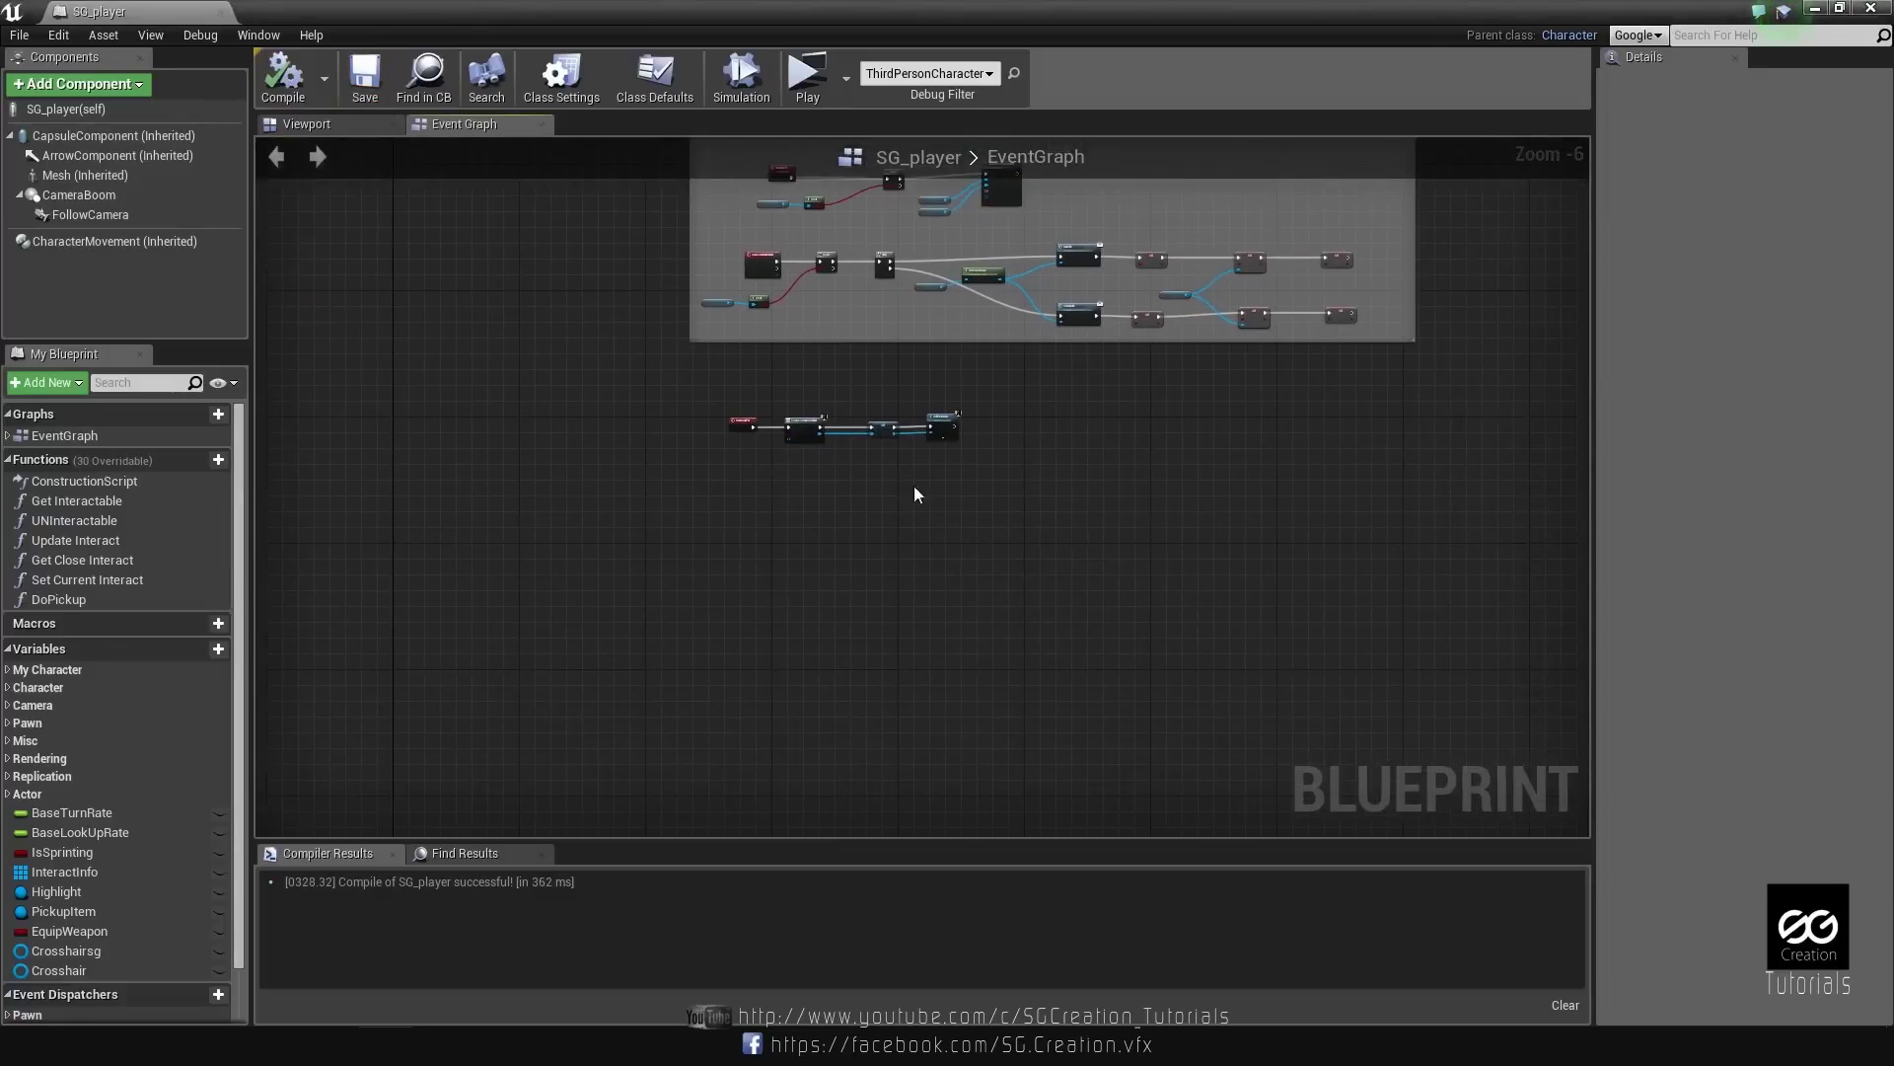
scroll(767, 436, up, 3)
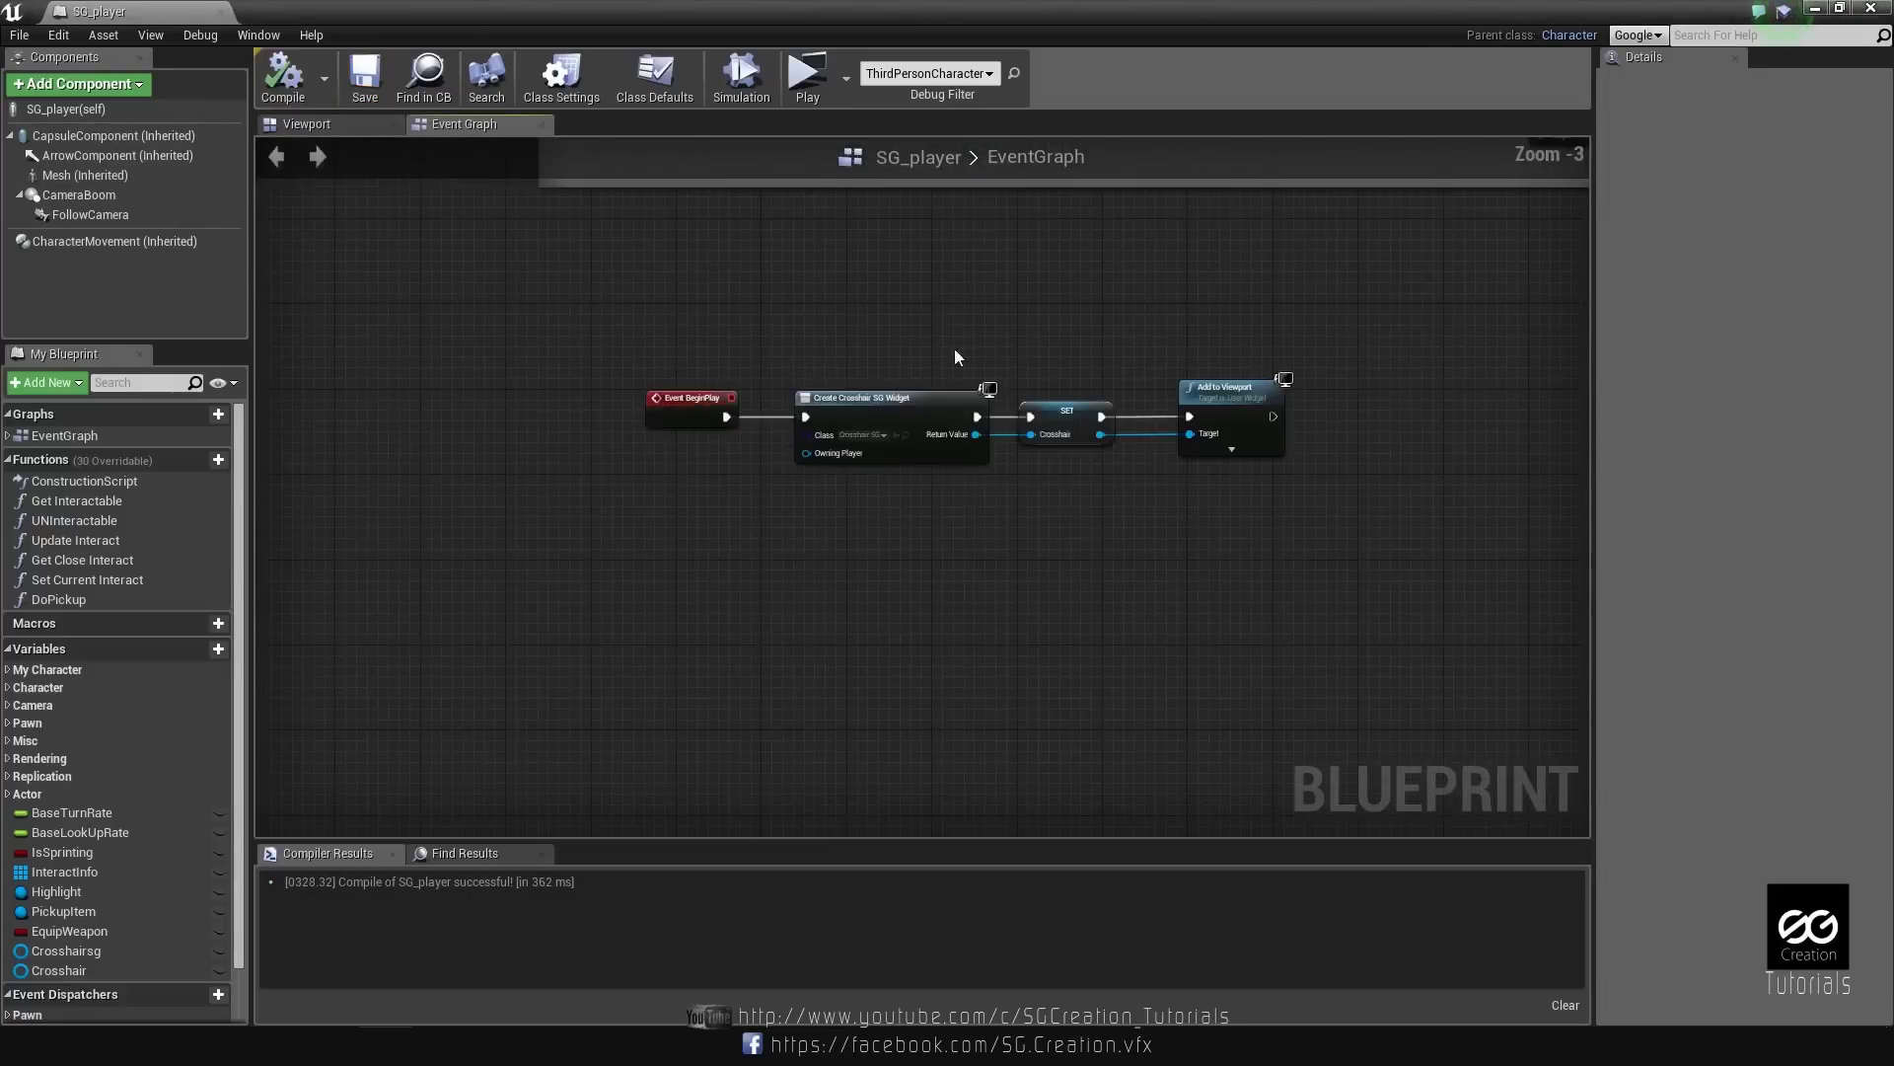
Play-test the game, walking around to check the crosshair, then exit the preview.
click(809, 86)
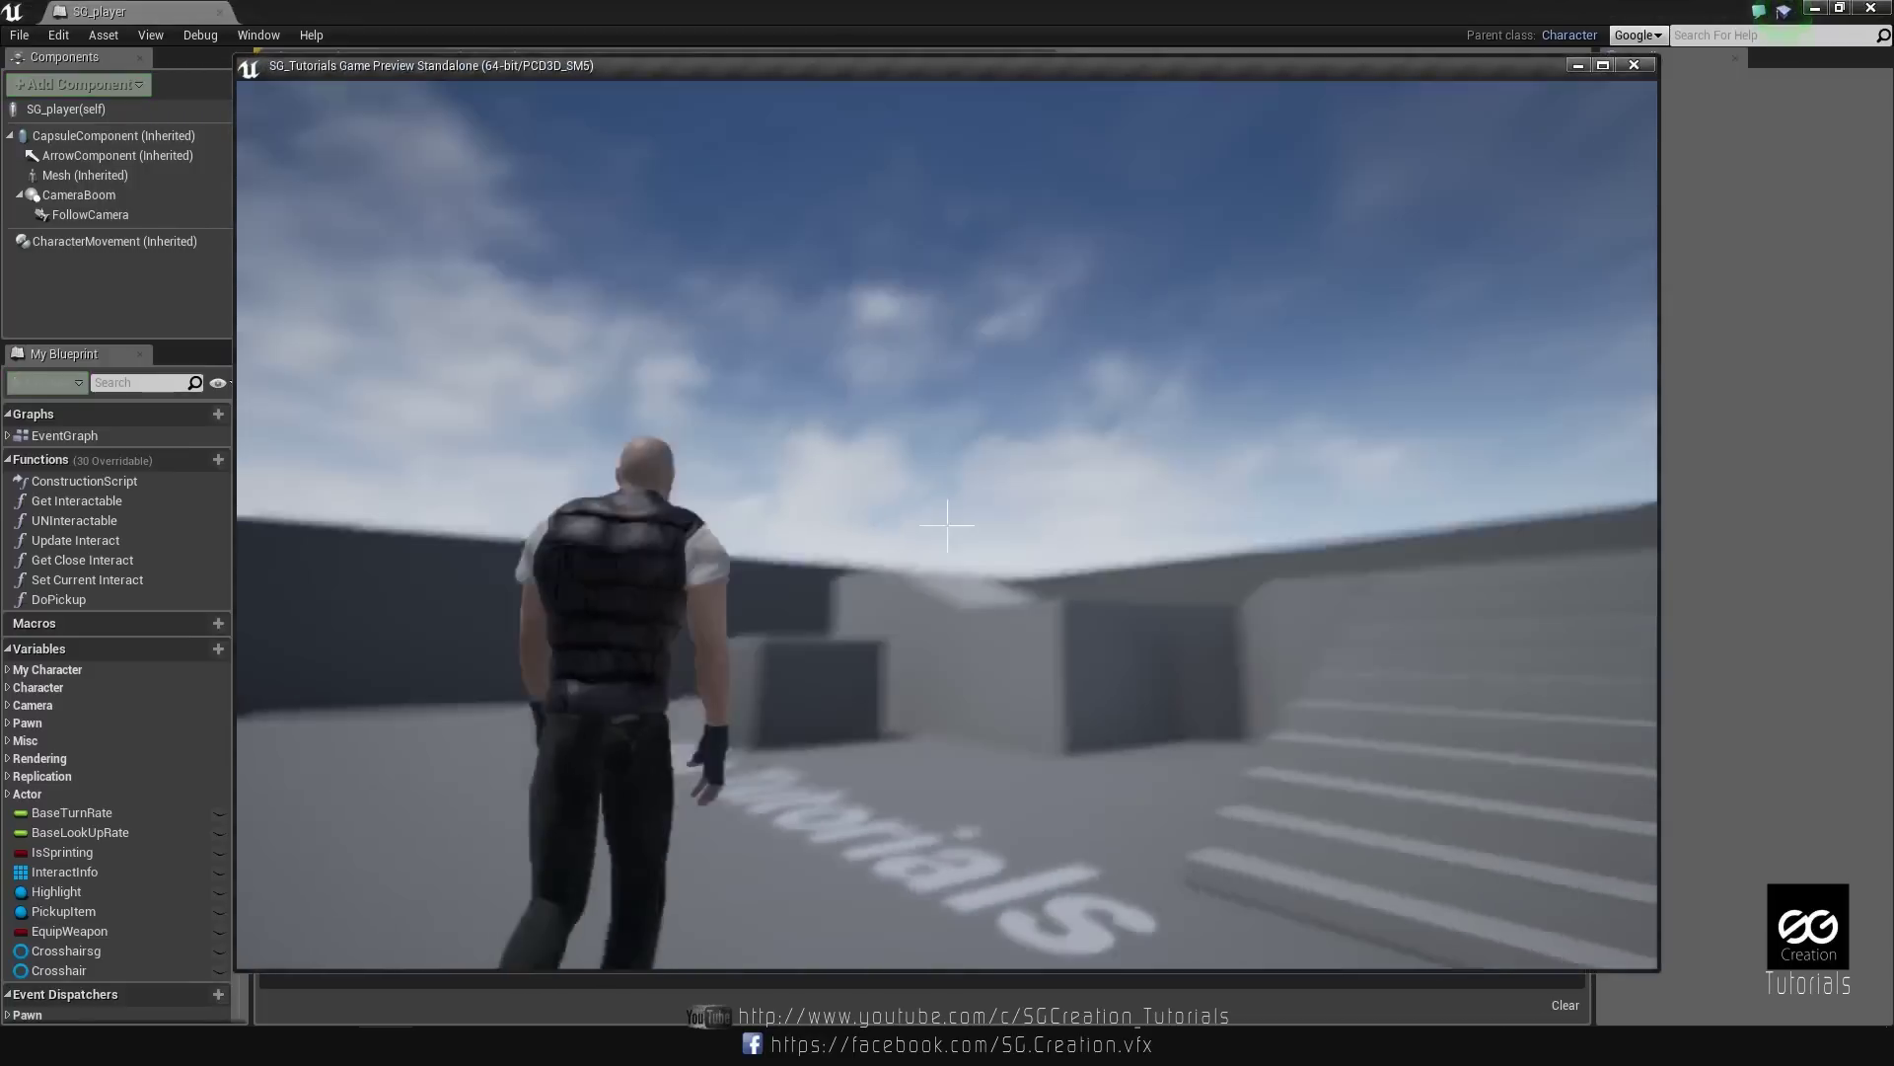
key(w)
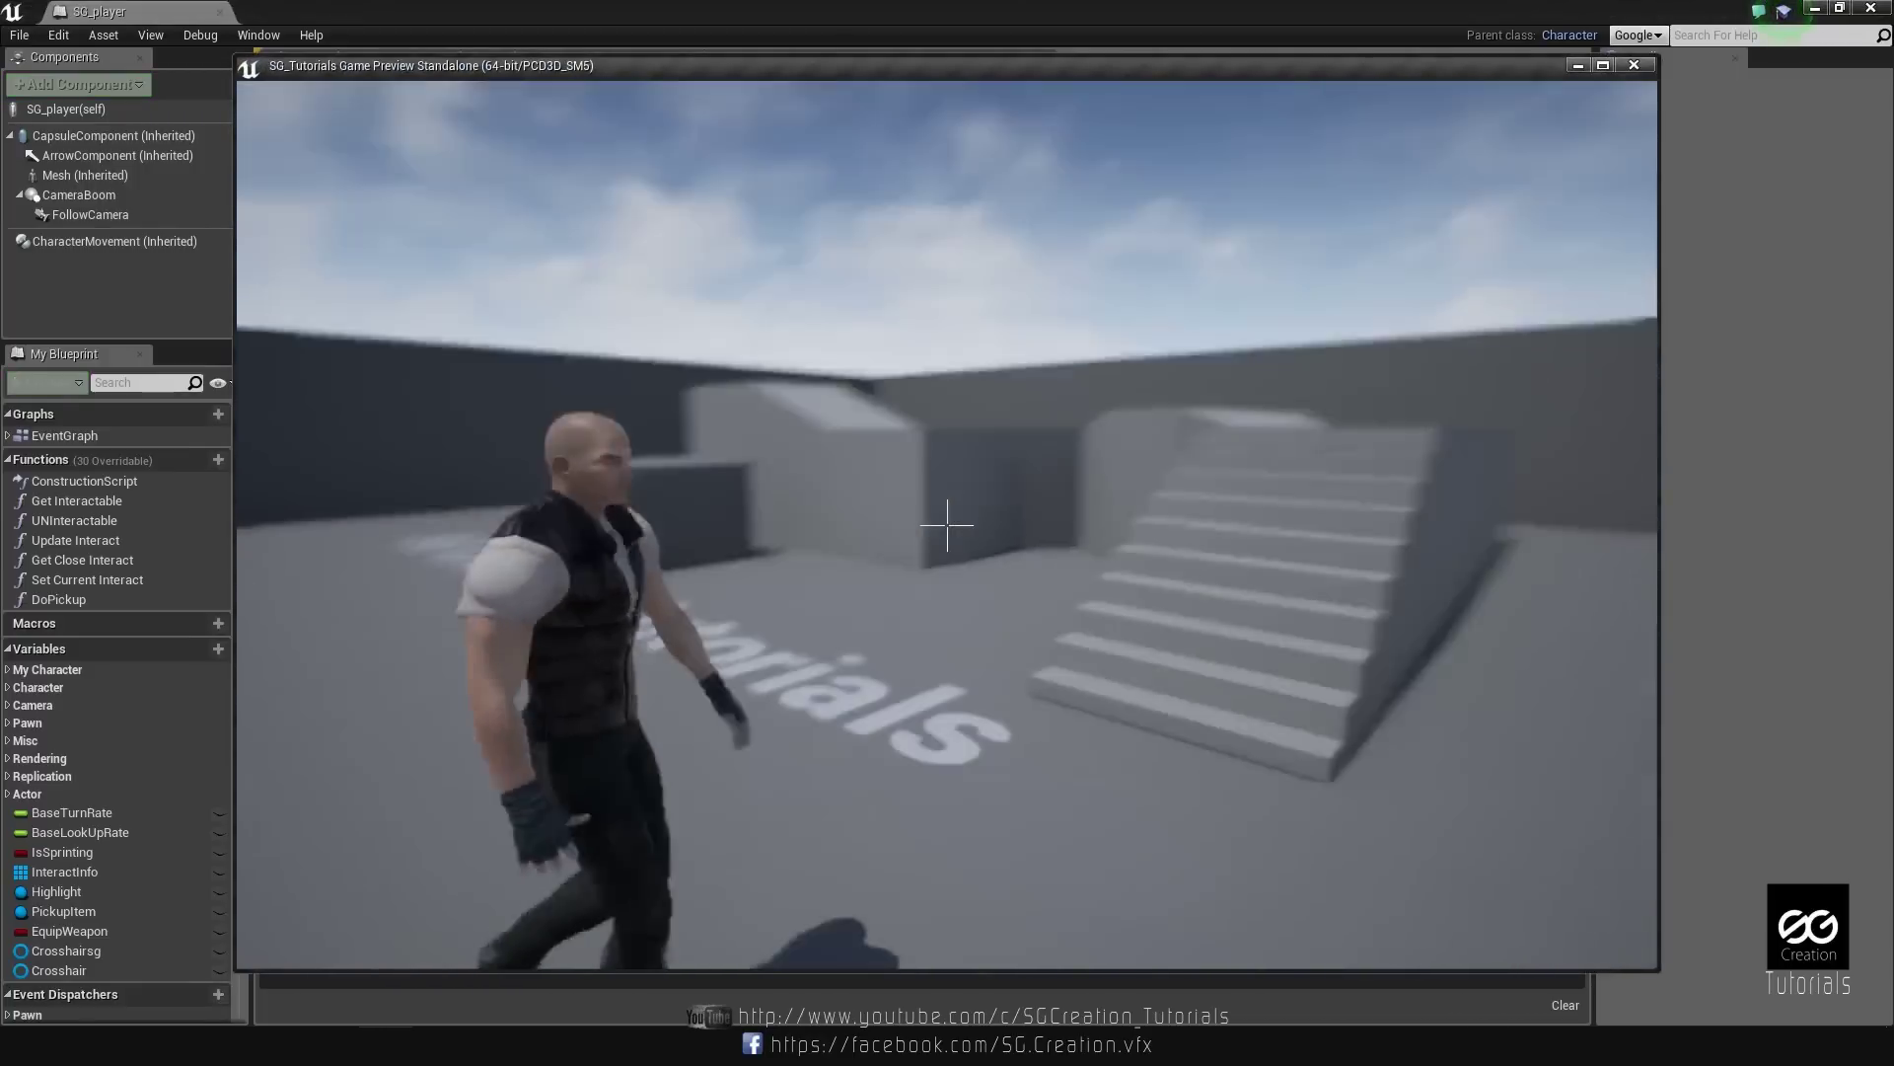
key(w)
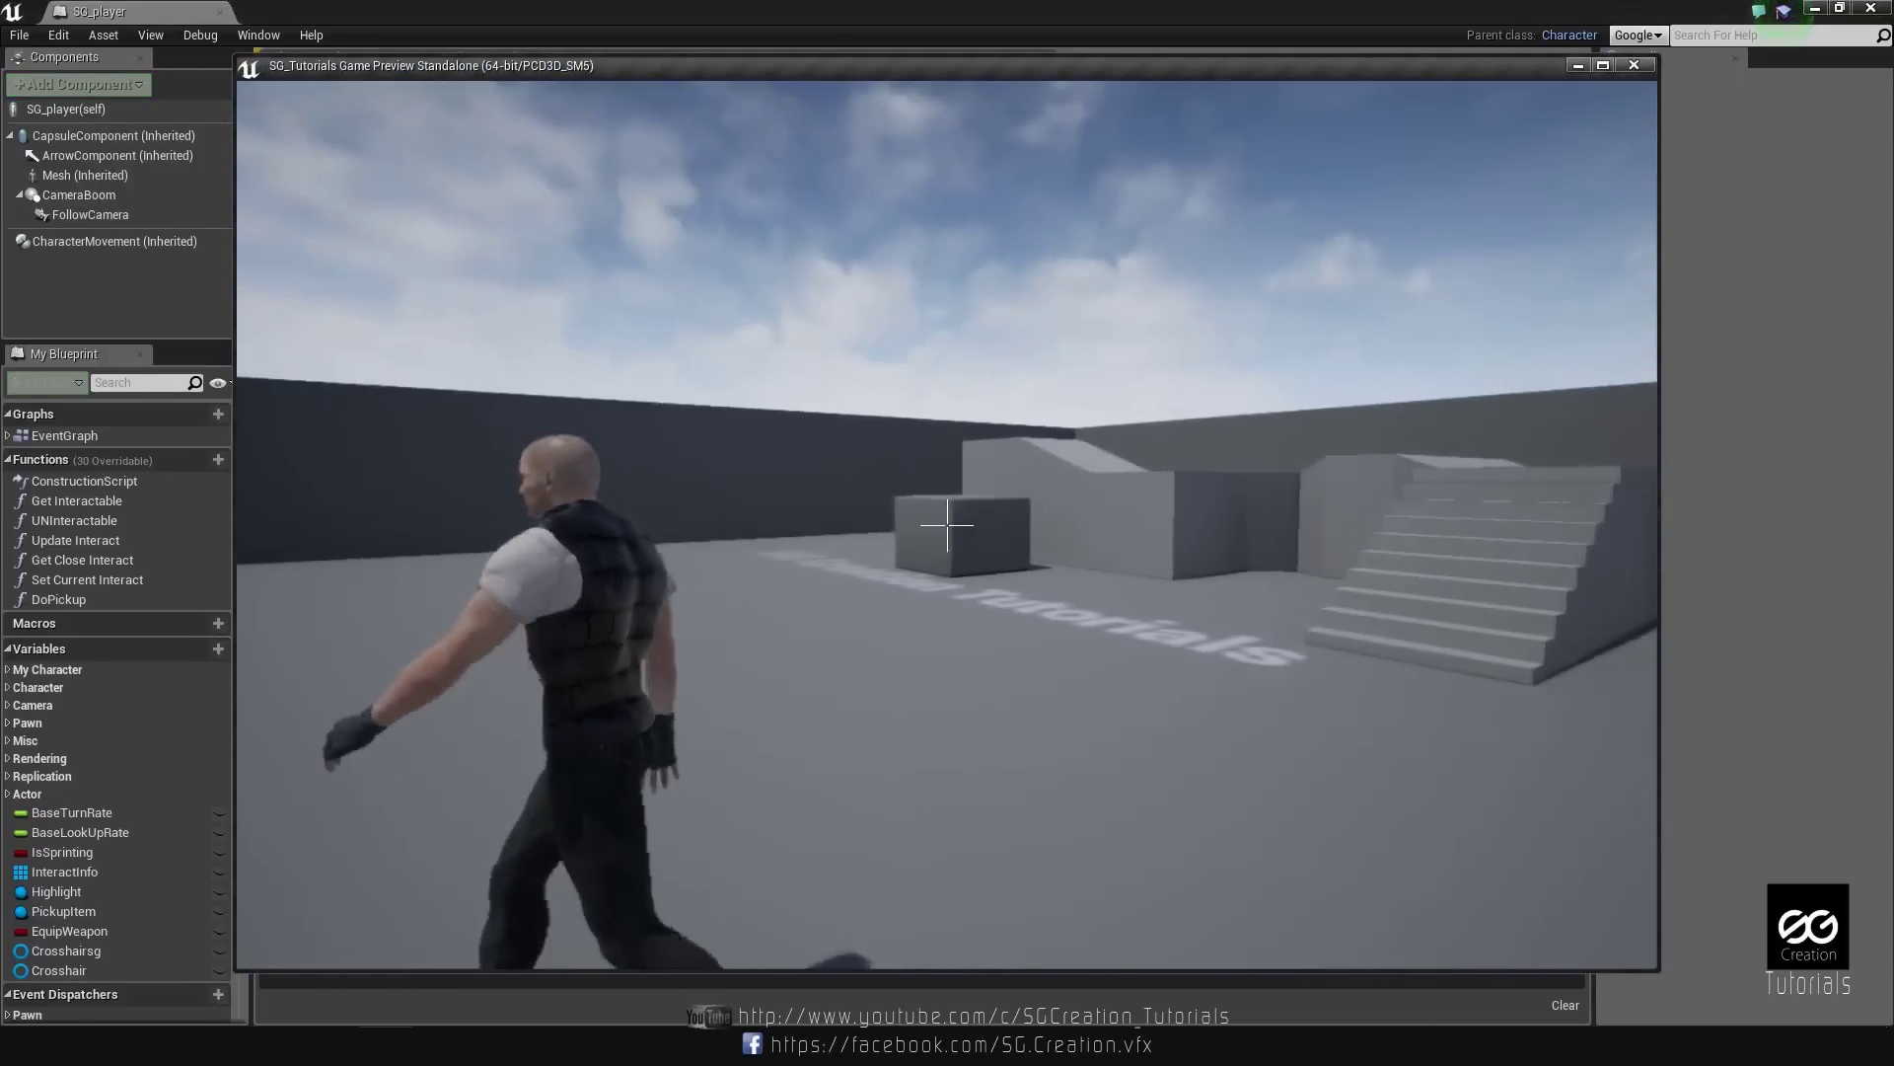
key(Escape)
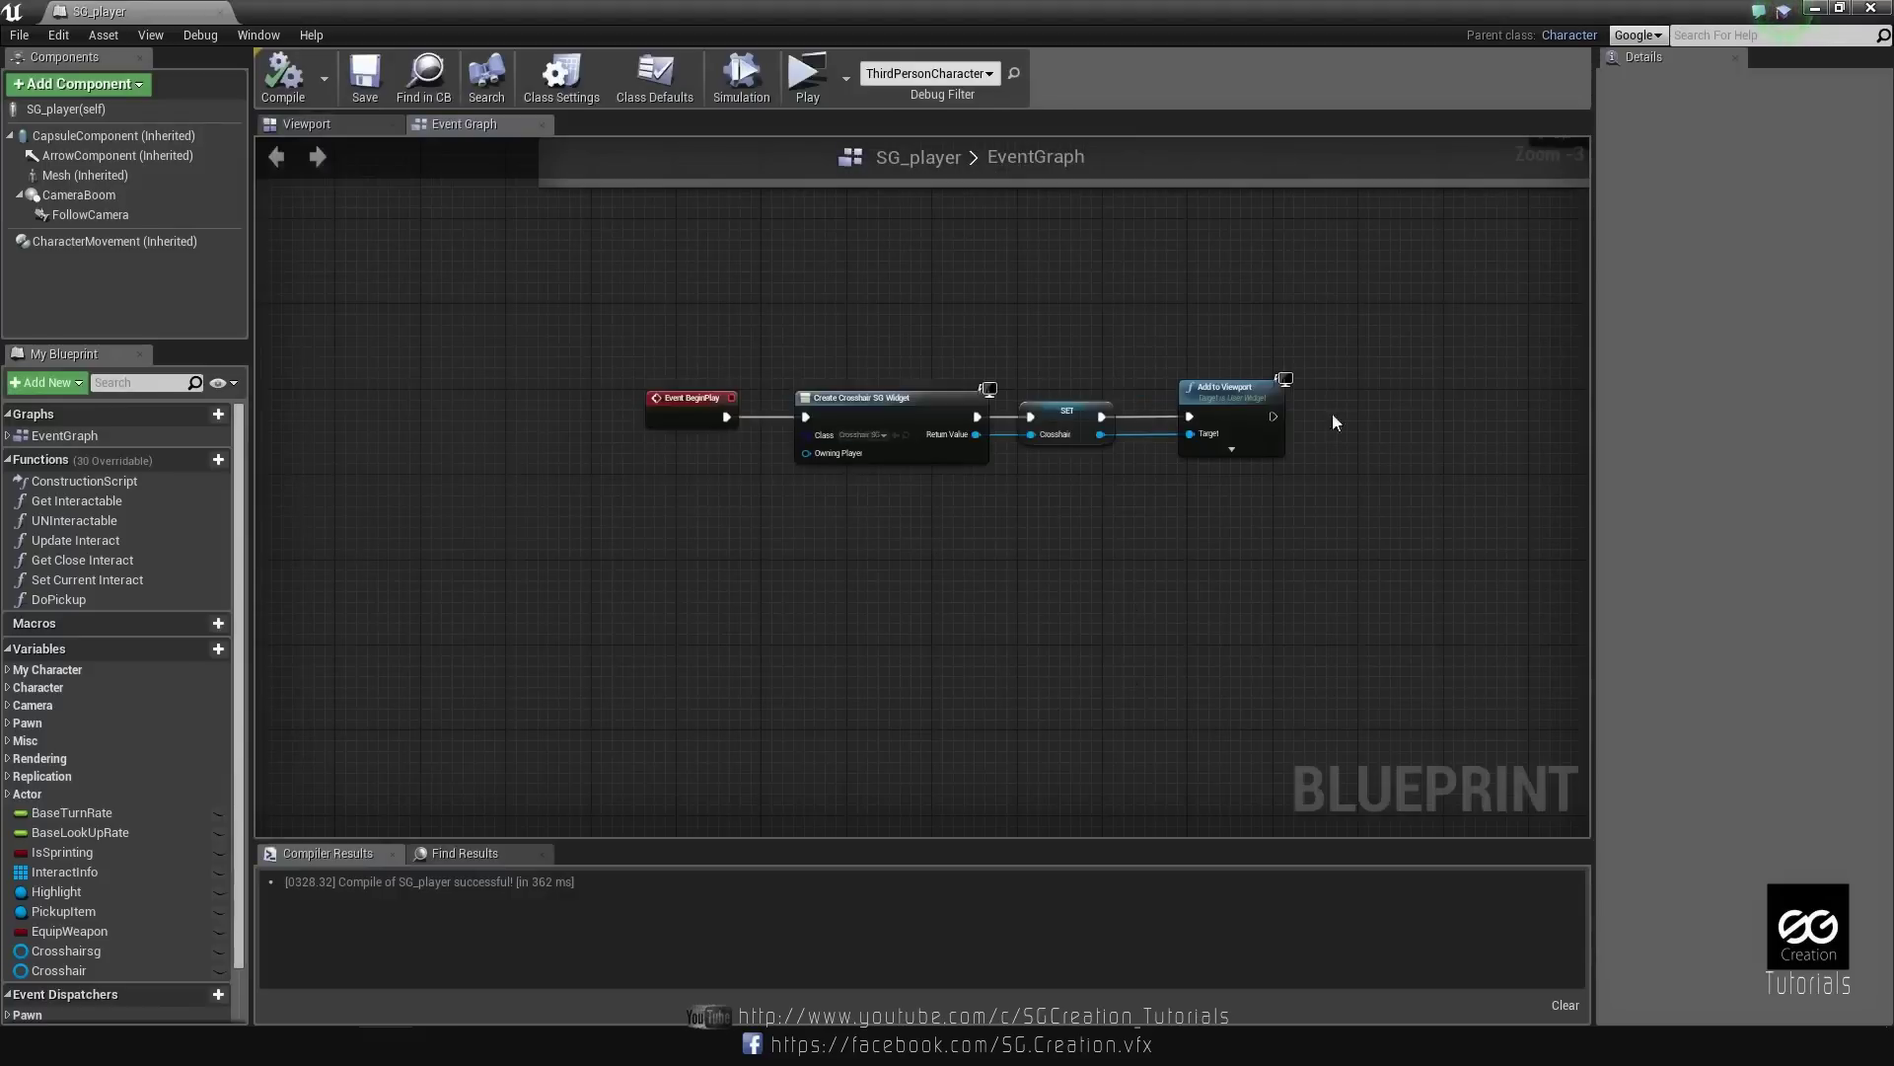
Delete the existing FireWeapon action mapping from the project's Input settings.
right_drag(886, 639, 904, 449)
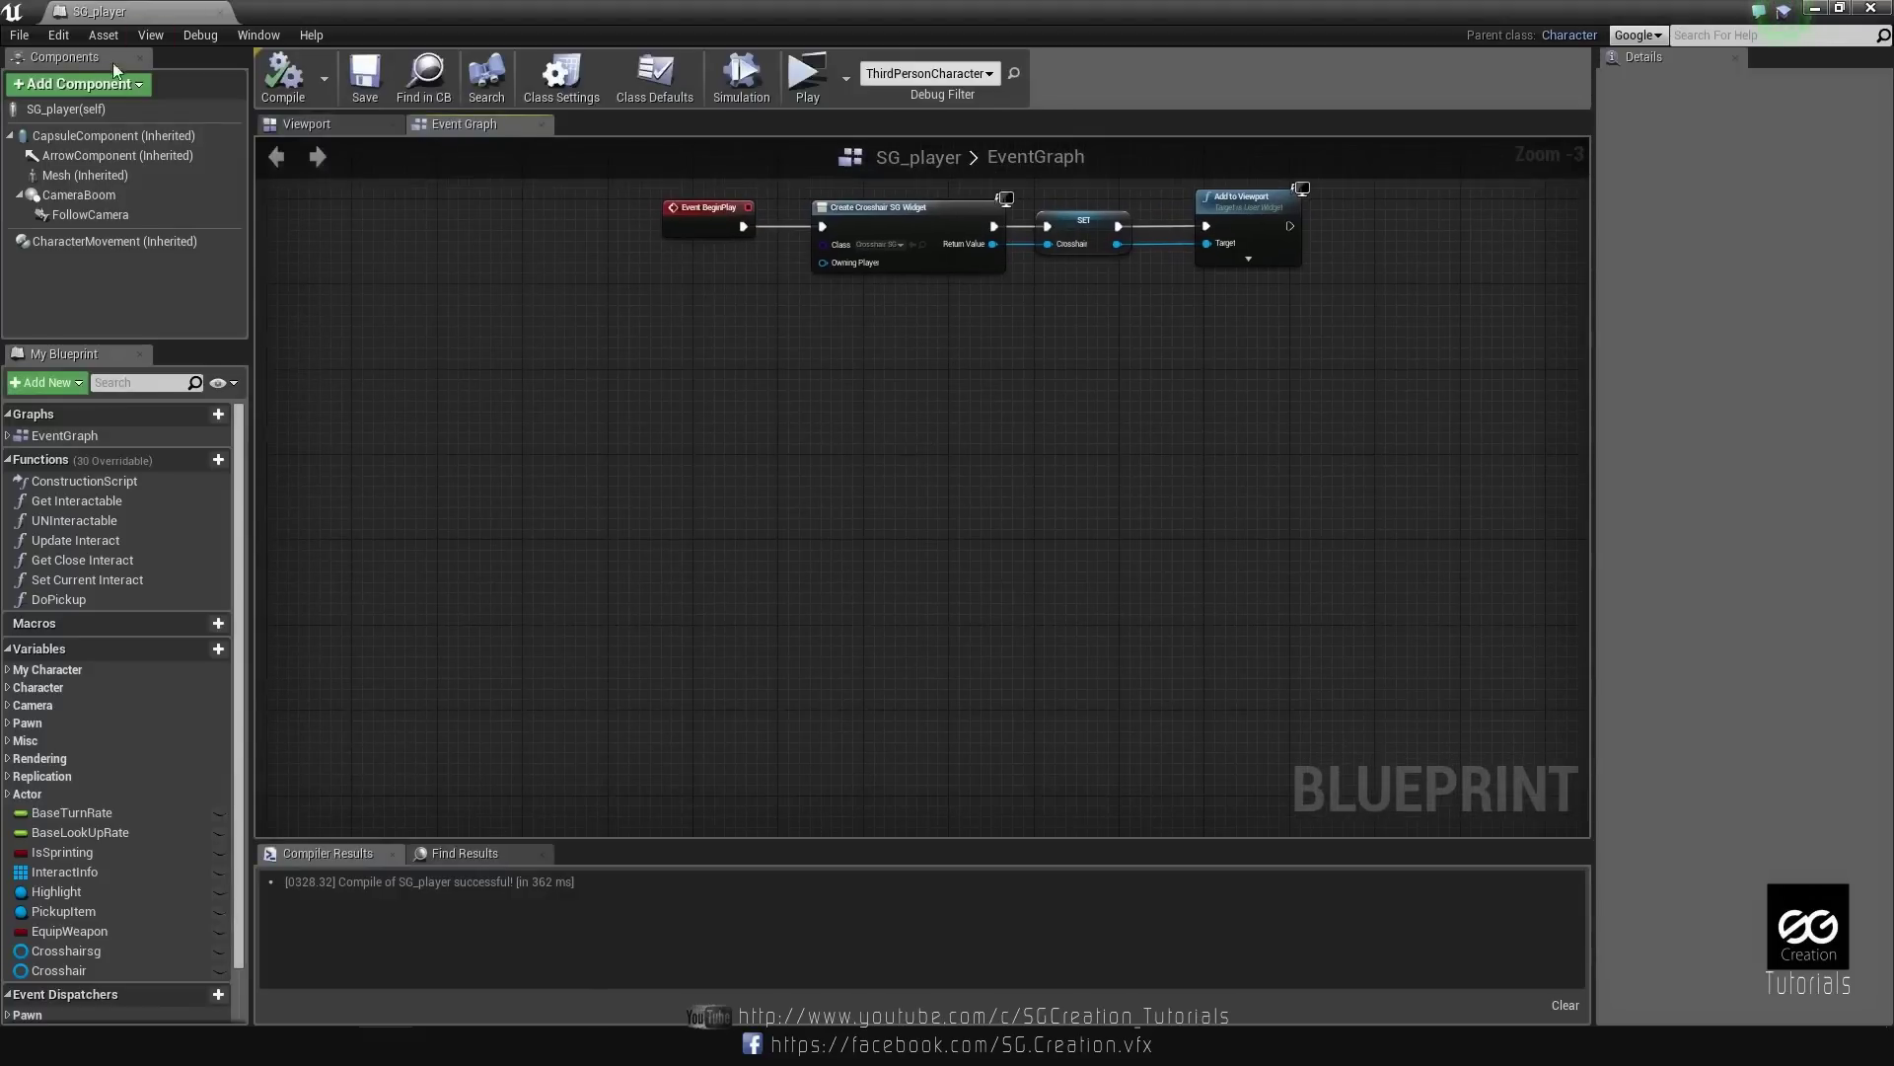
click(57, 36)
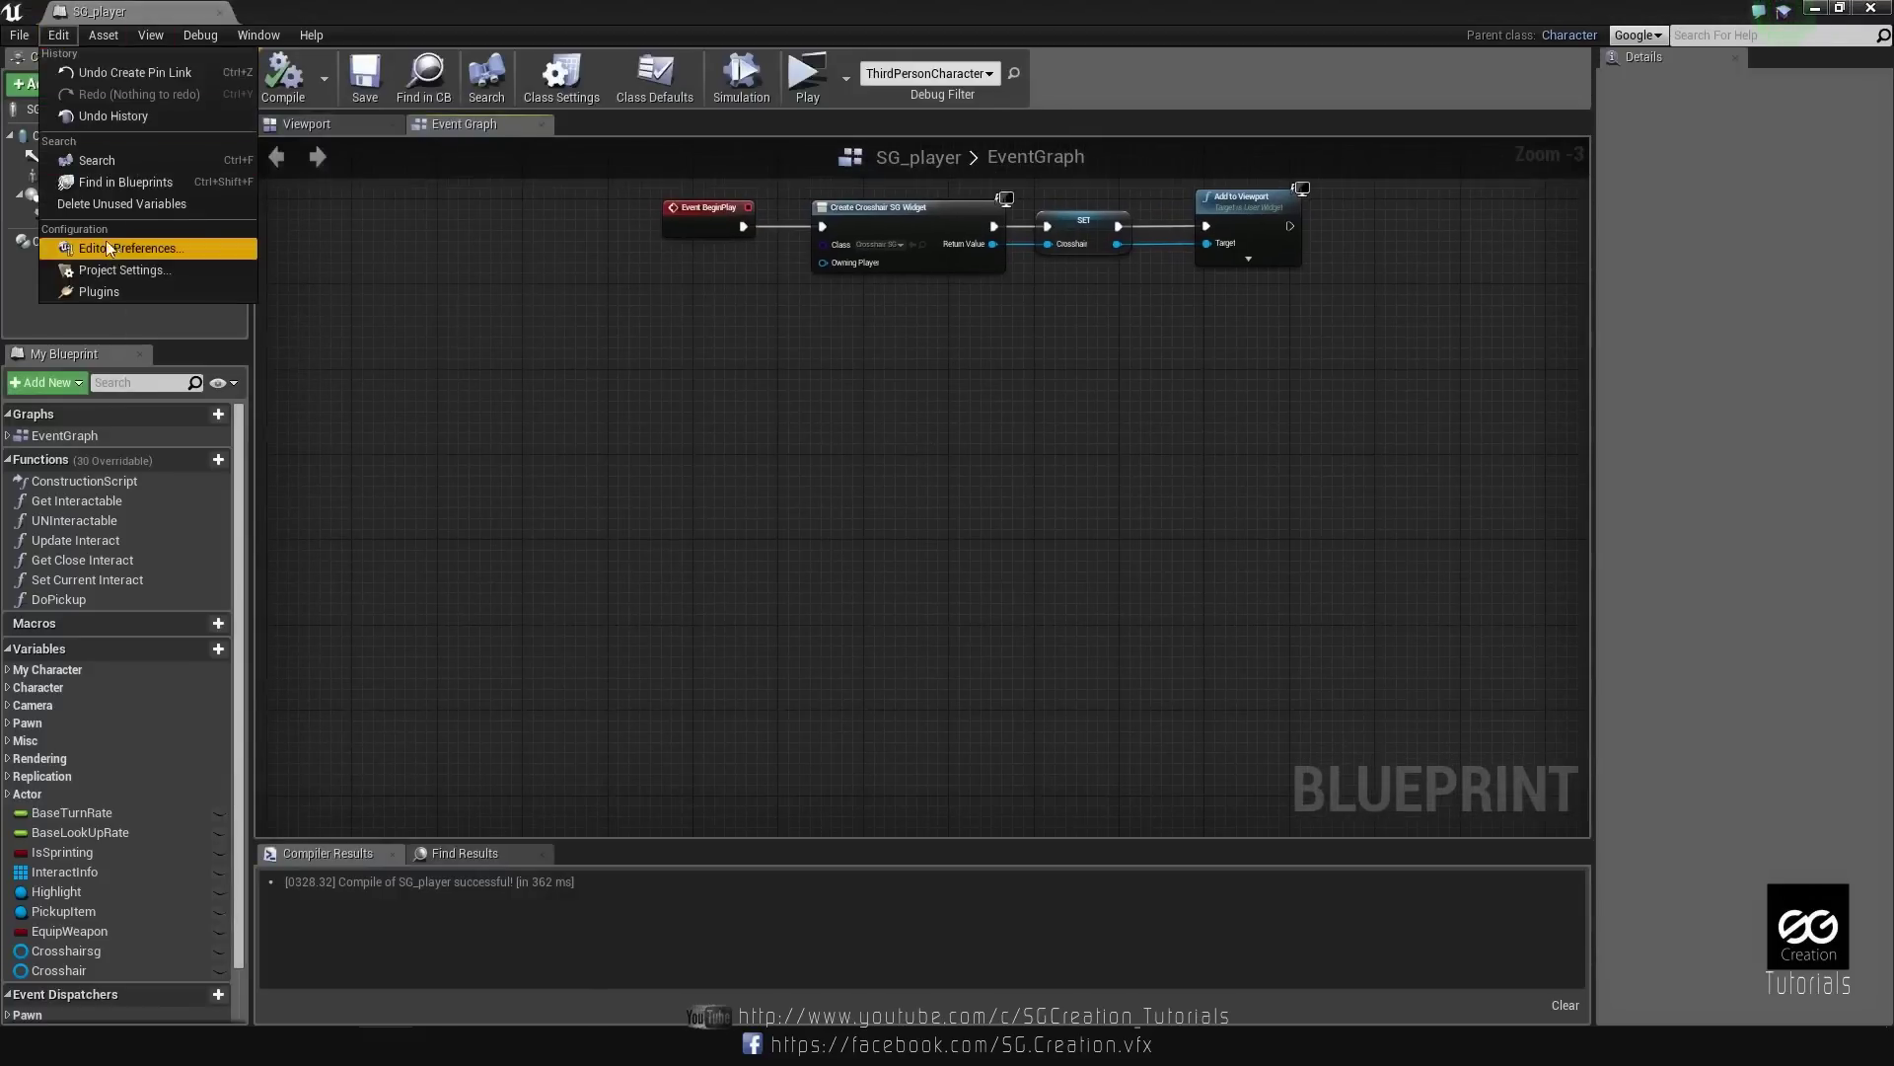
click(112, 275)
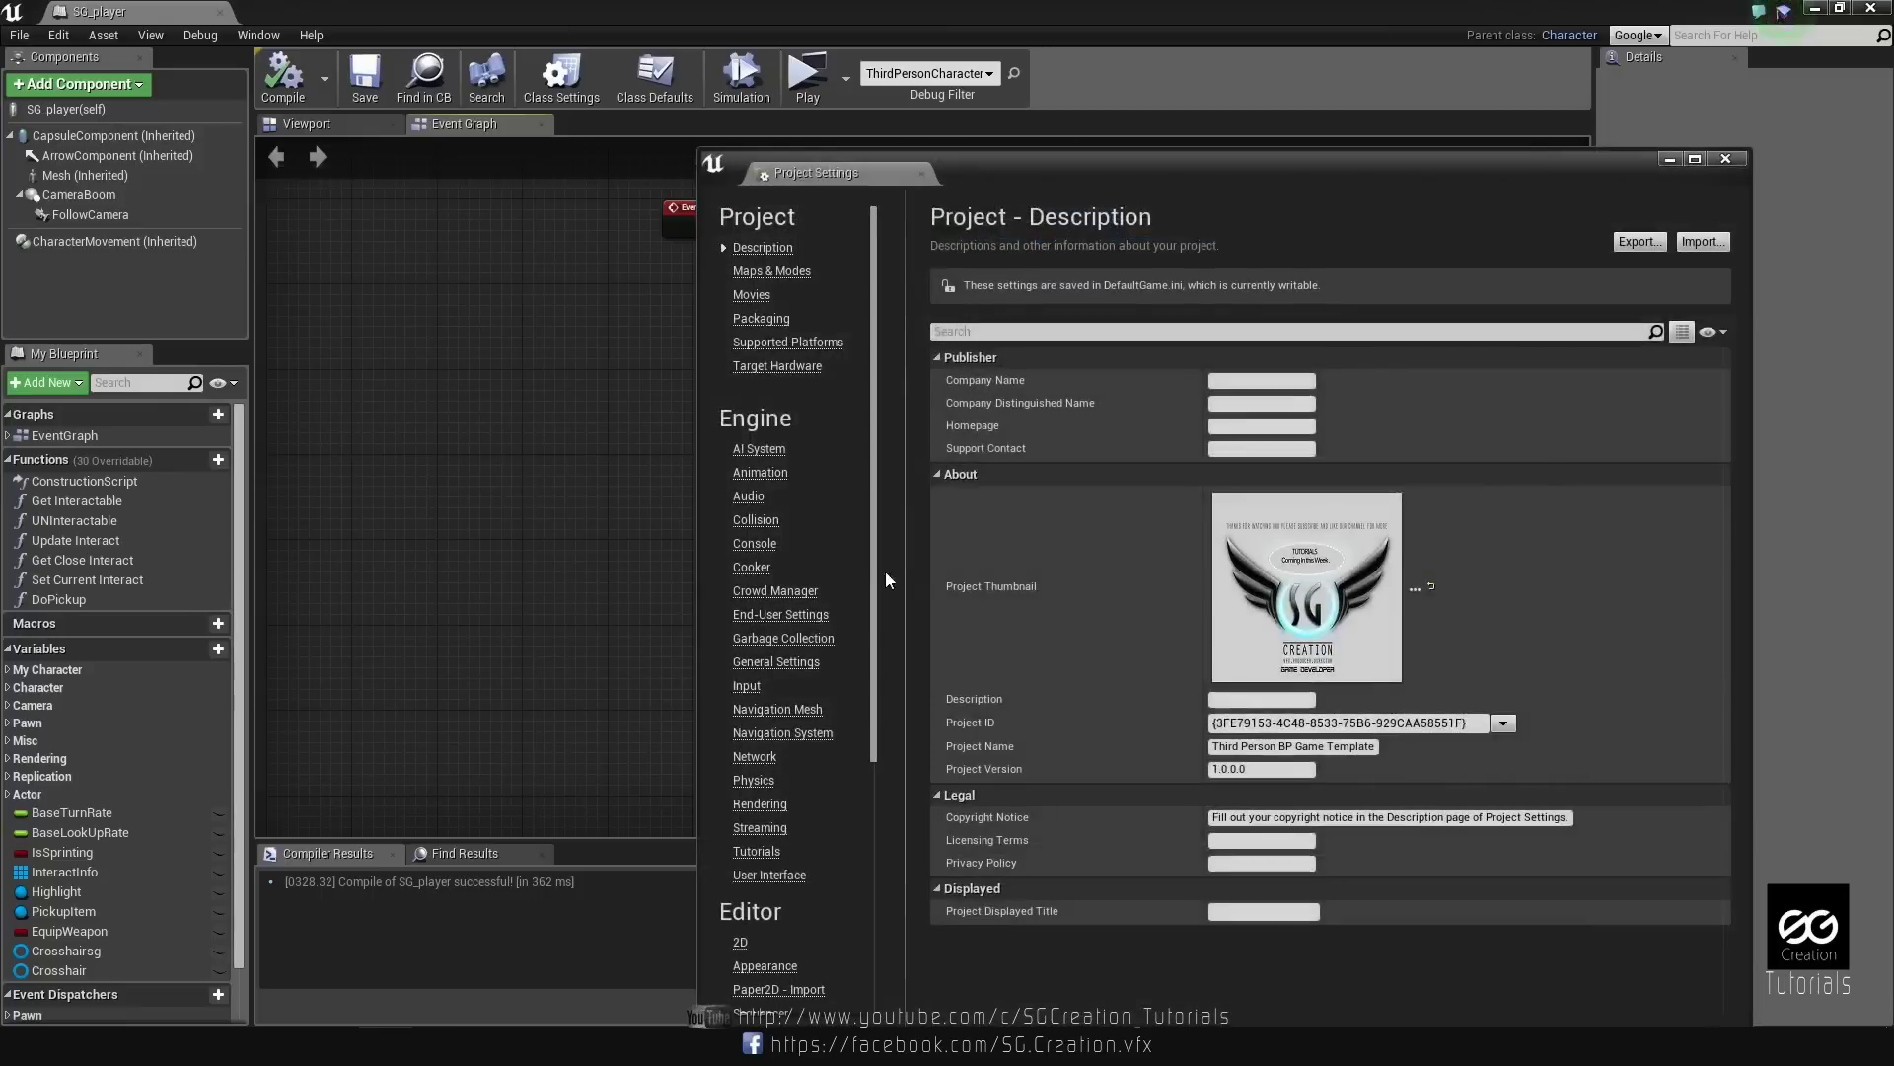
click(746, 684)
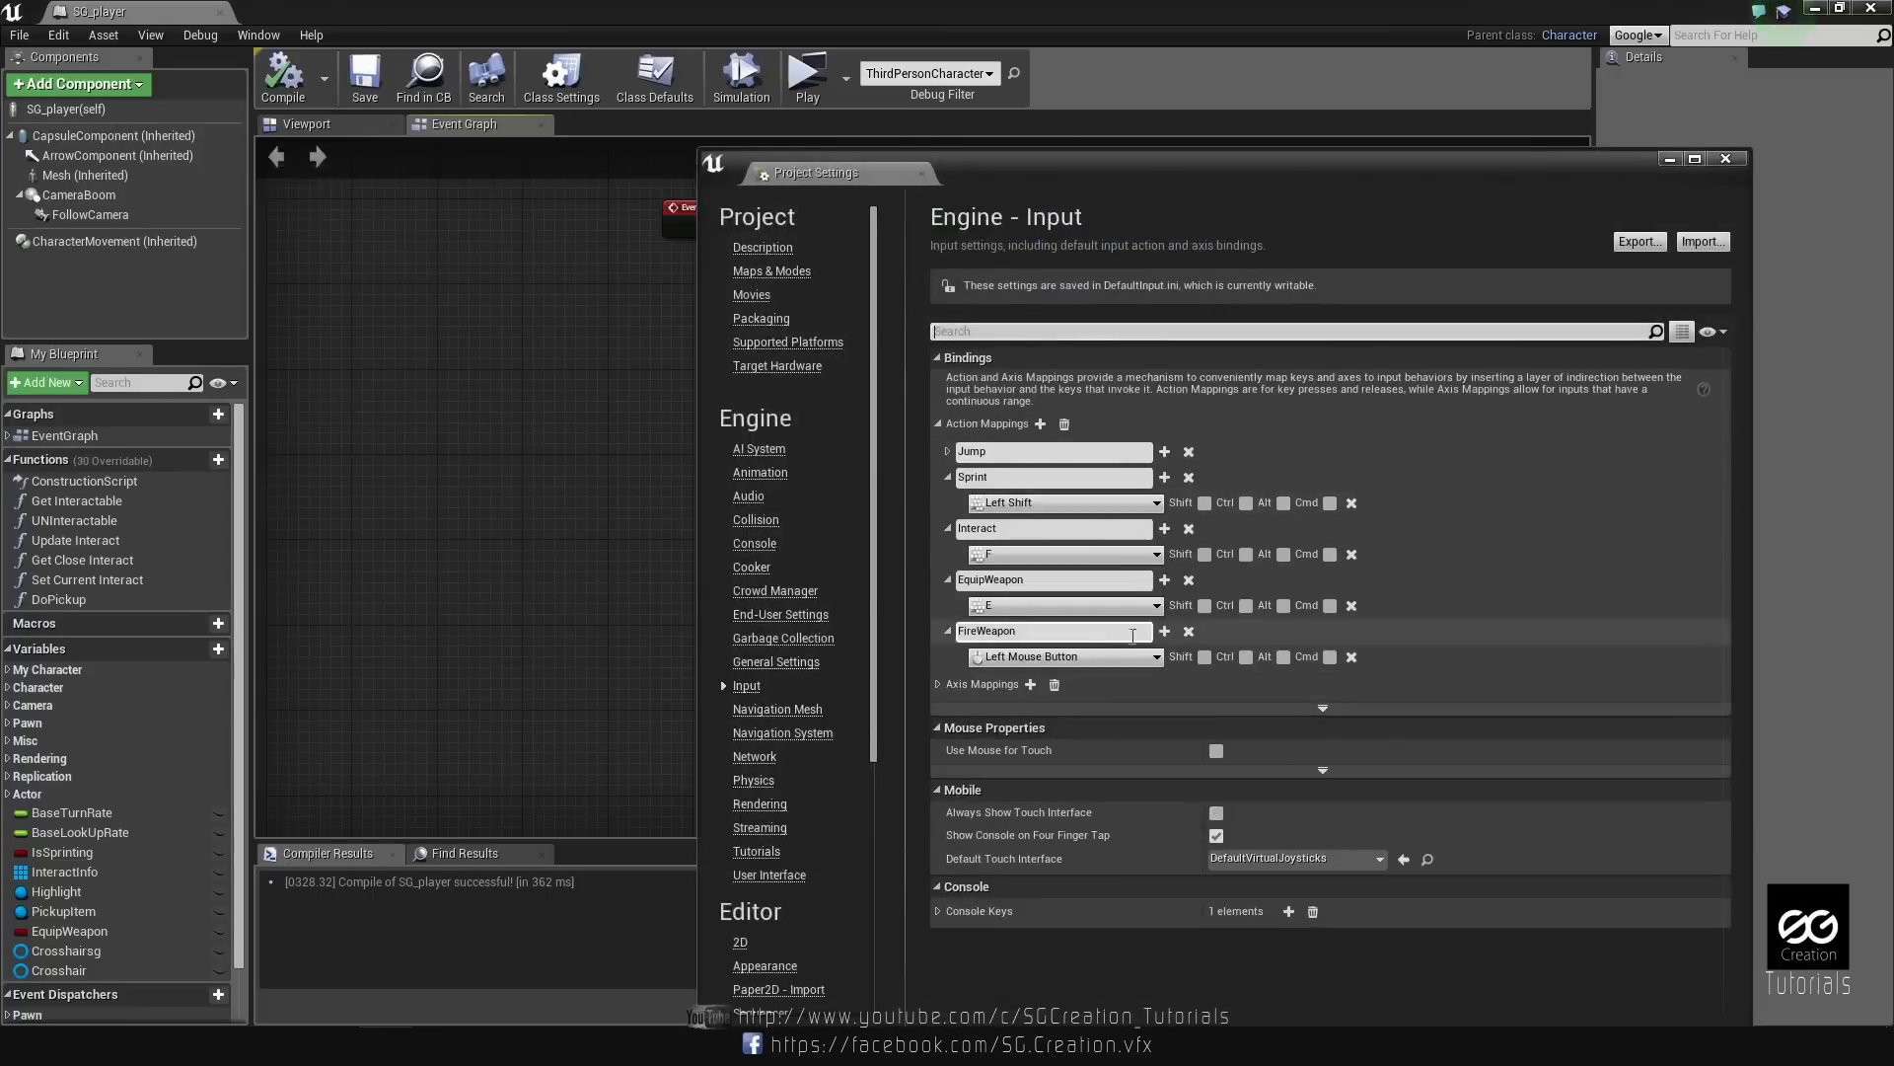
click(1190, 631)
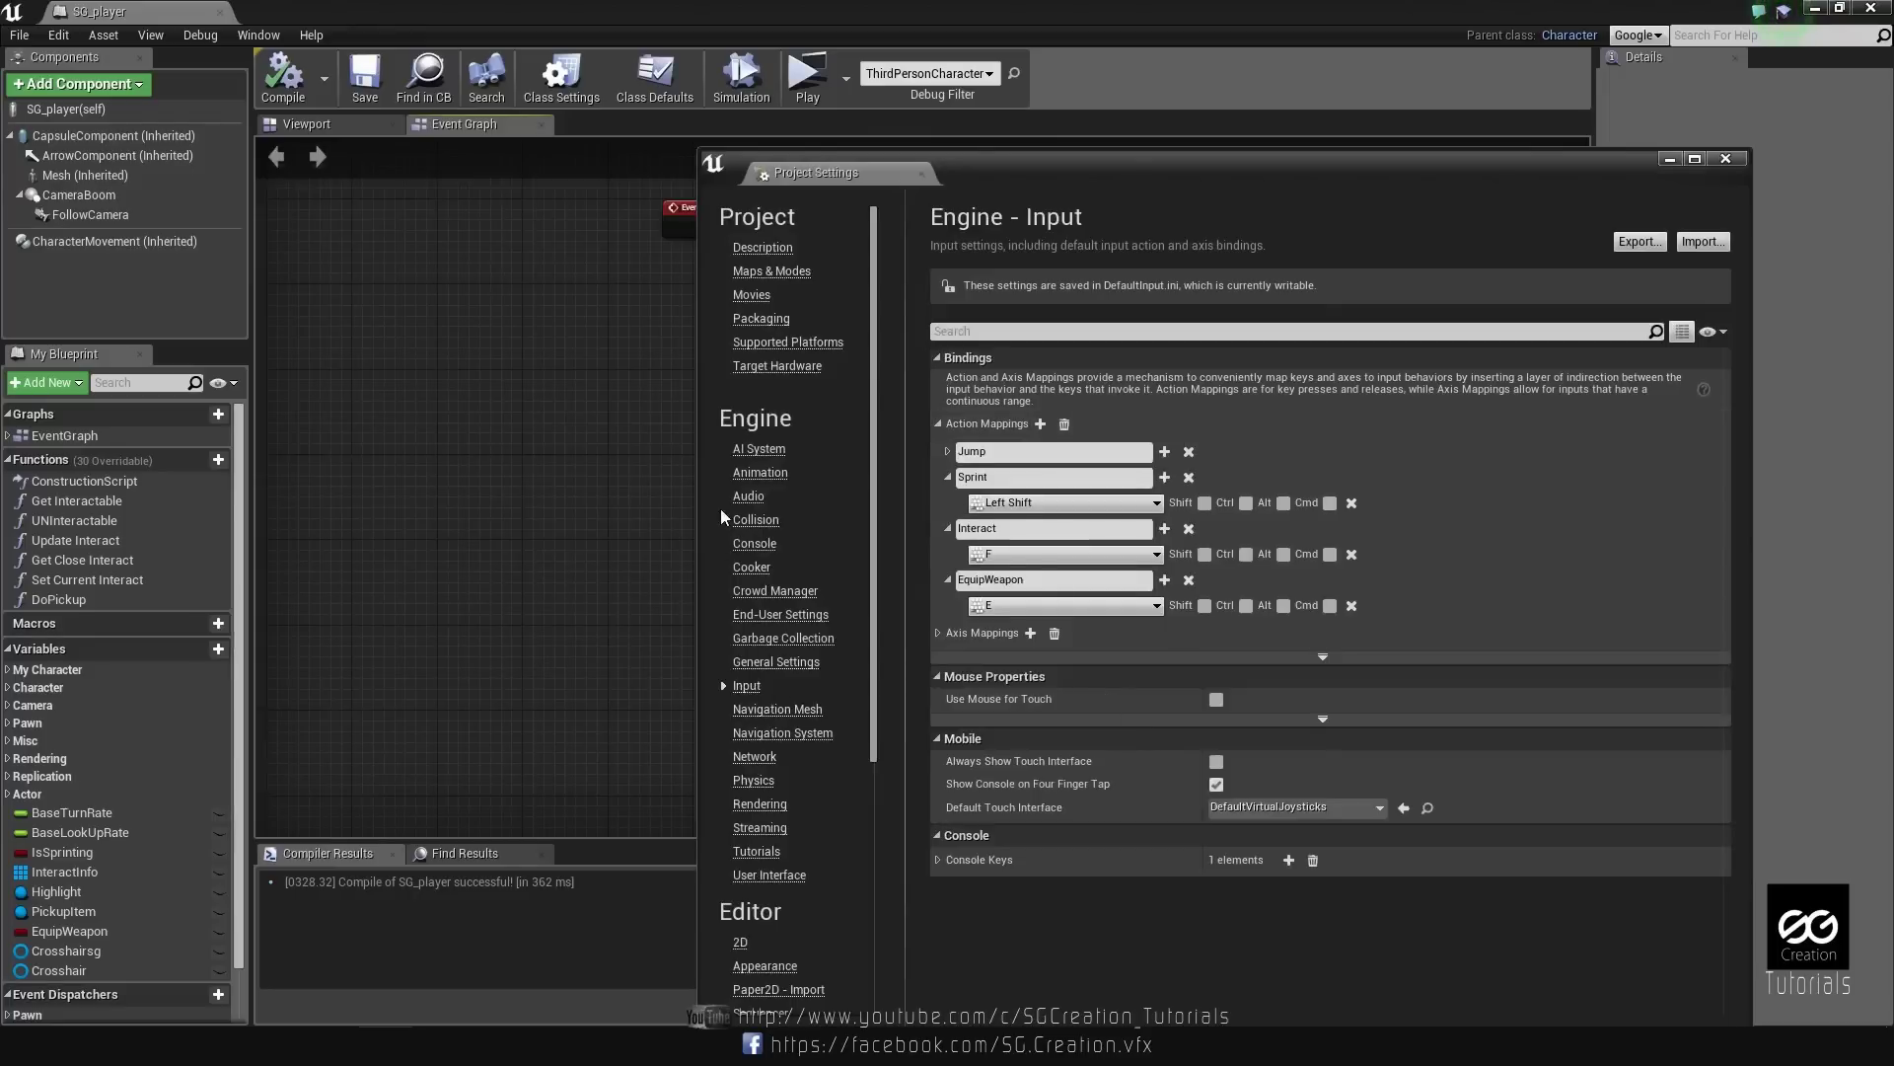
click(1725, 159)
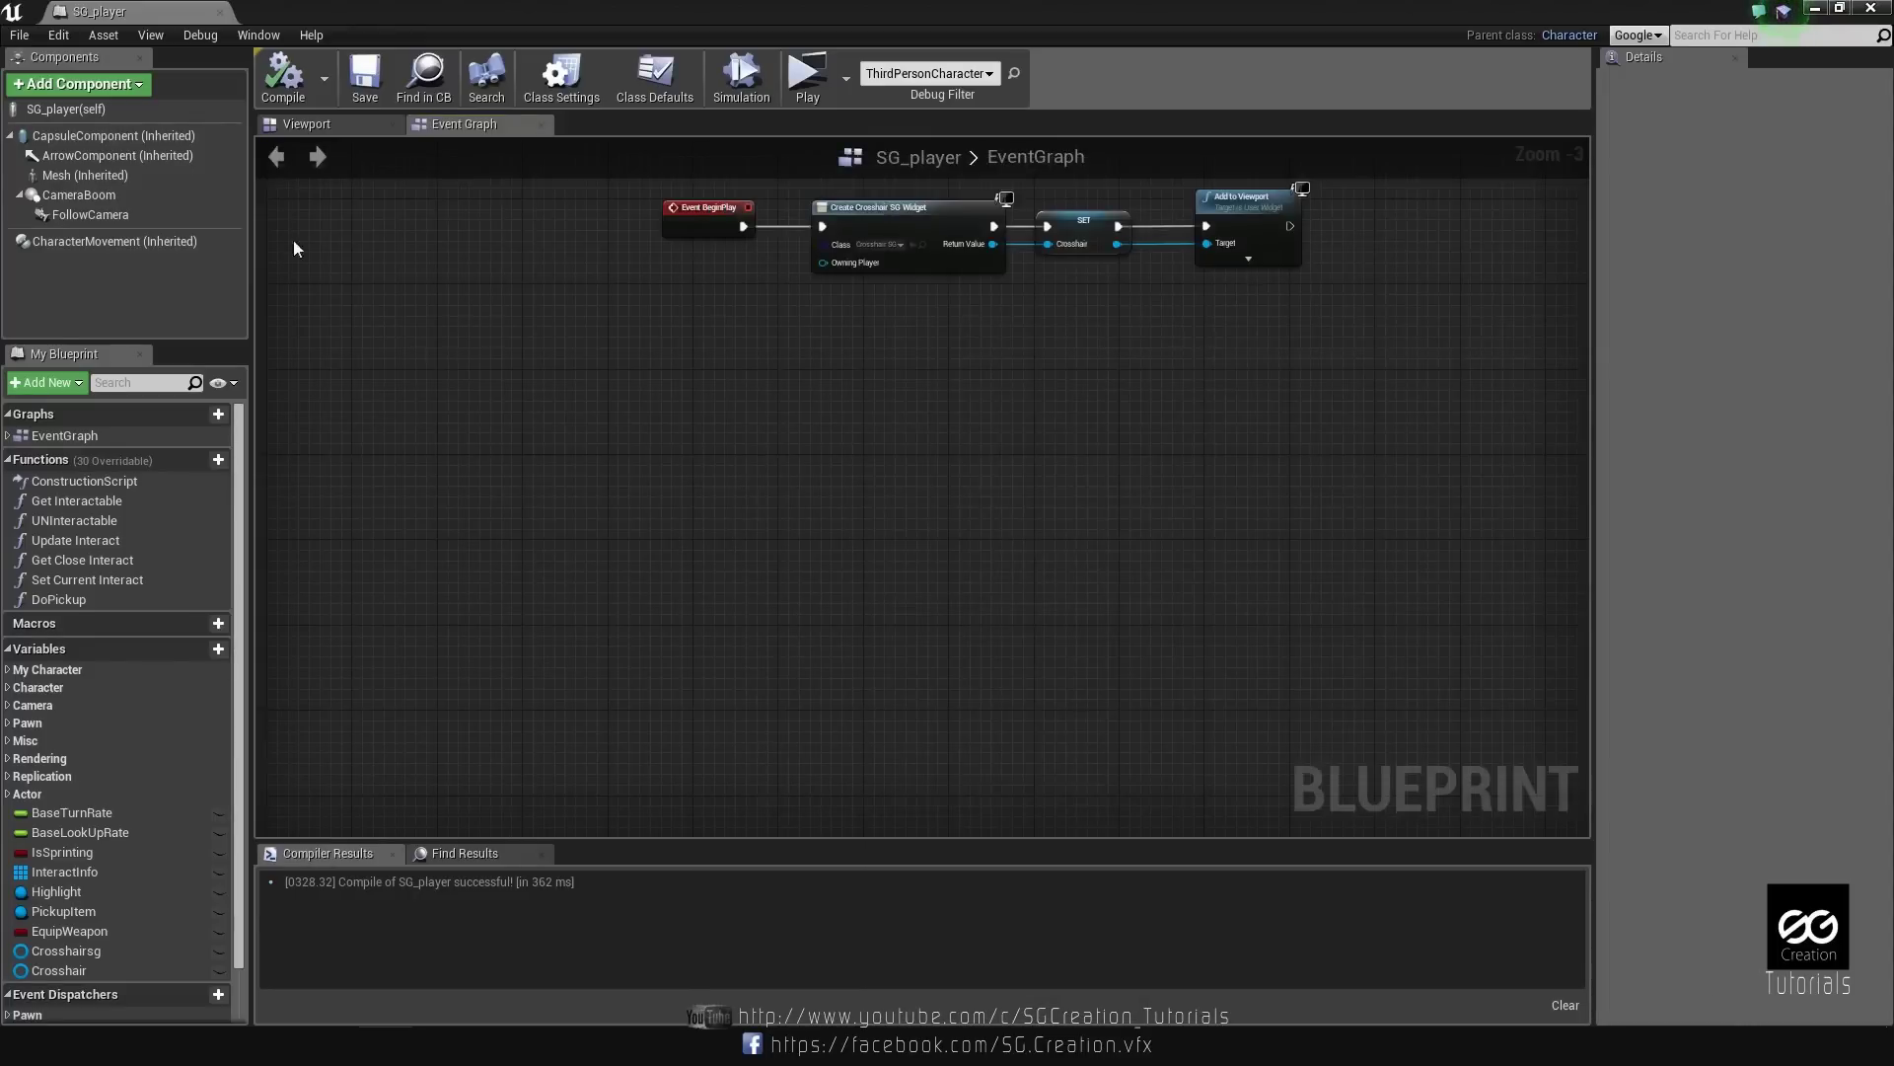
Add a new FireWeapon action mapping bound to Left Mouse Button in Input settings.
click(58, 34)
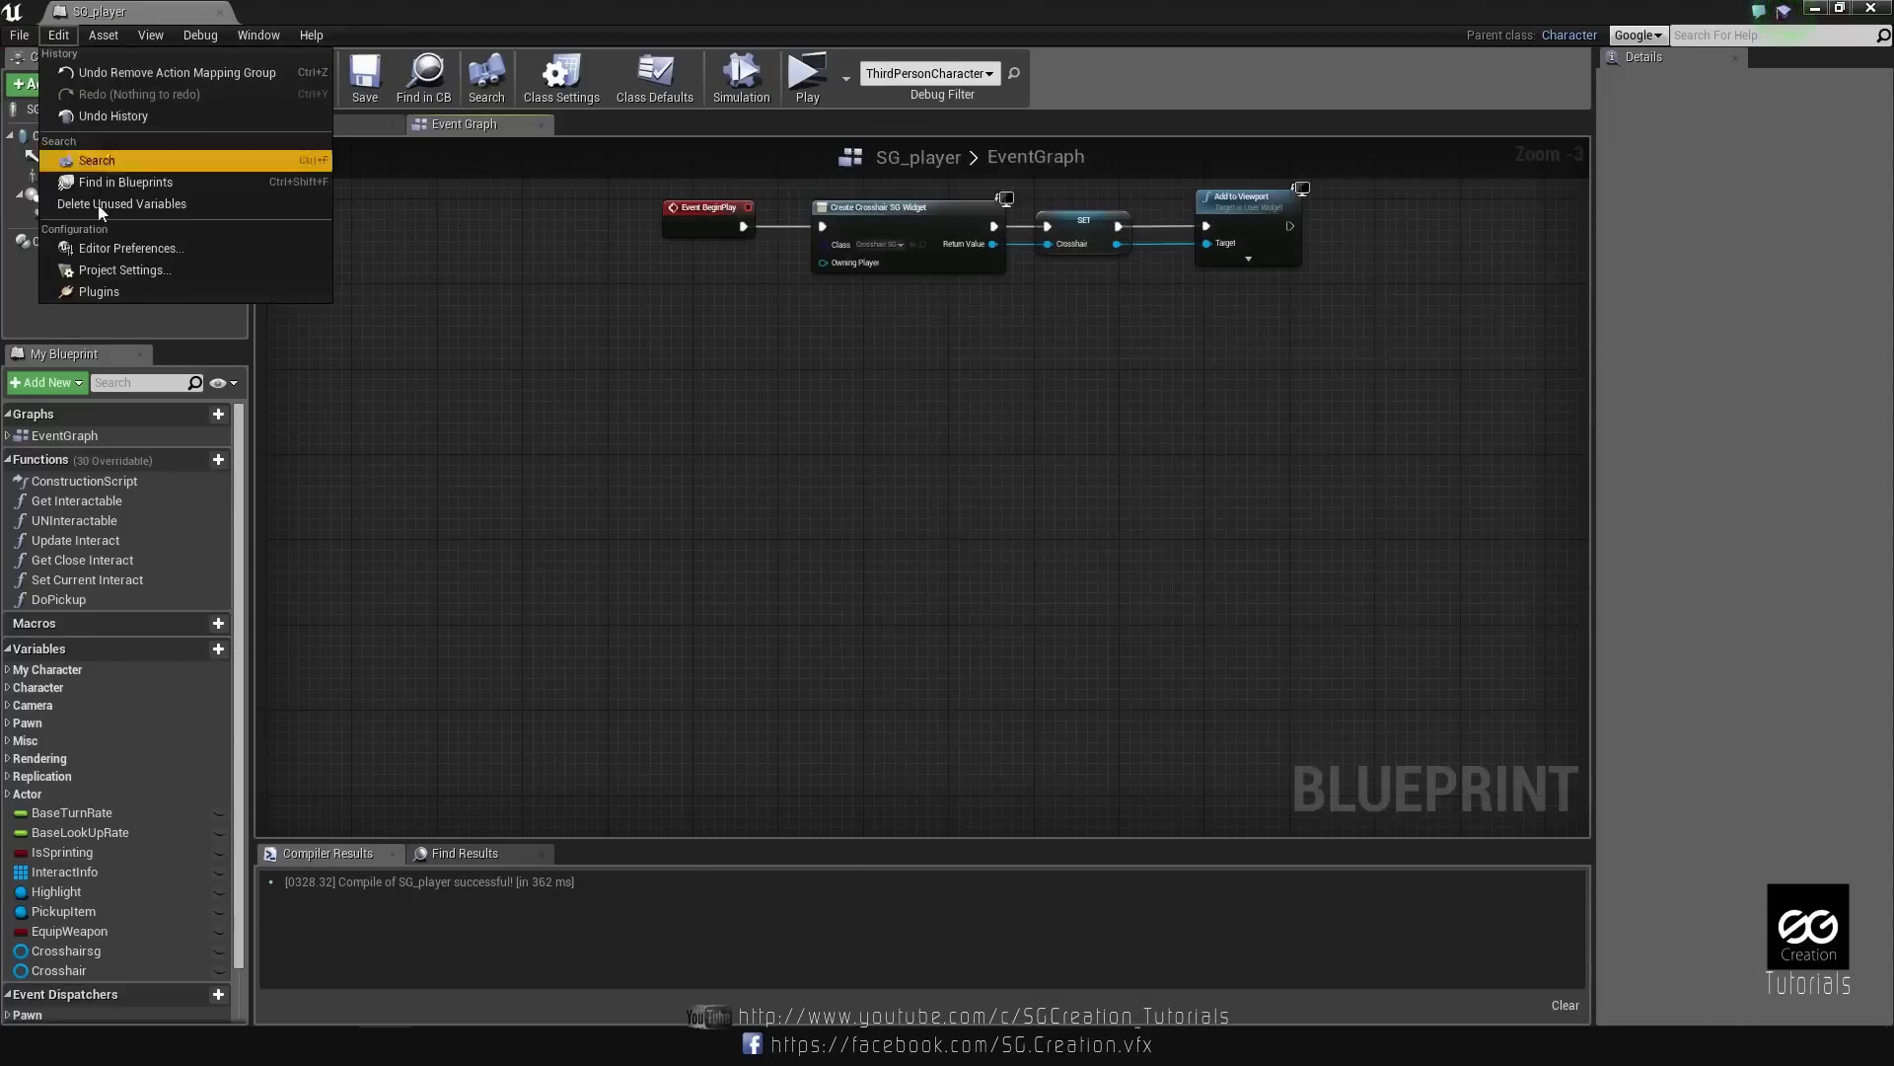
click(95, 272)
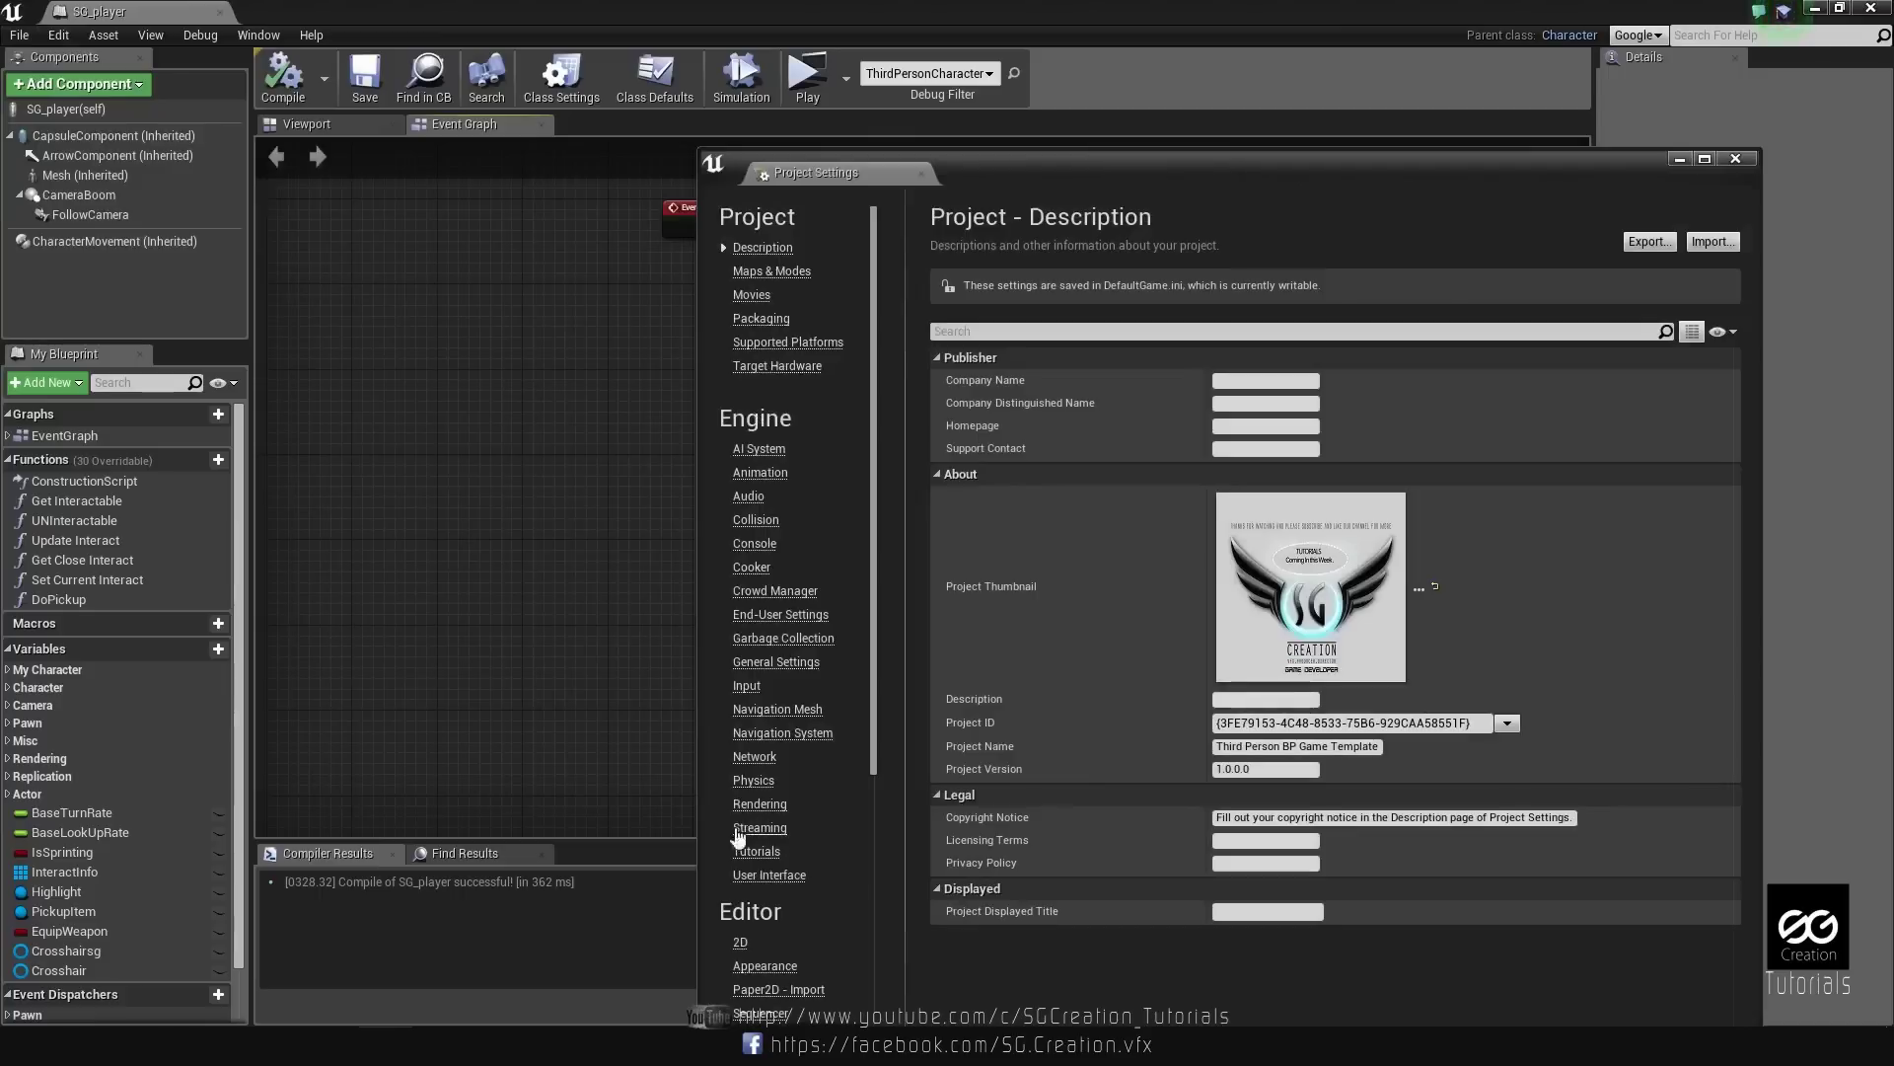
click(742, 688)
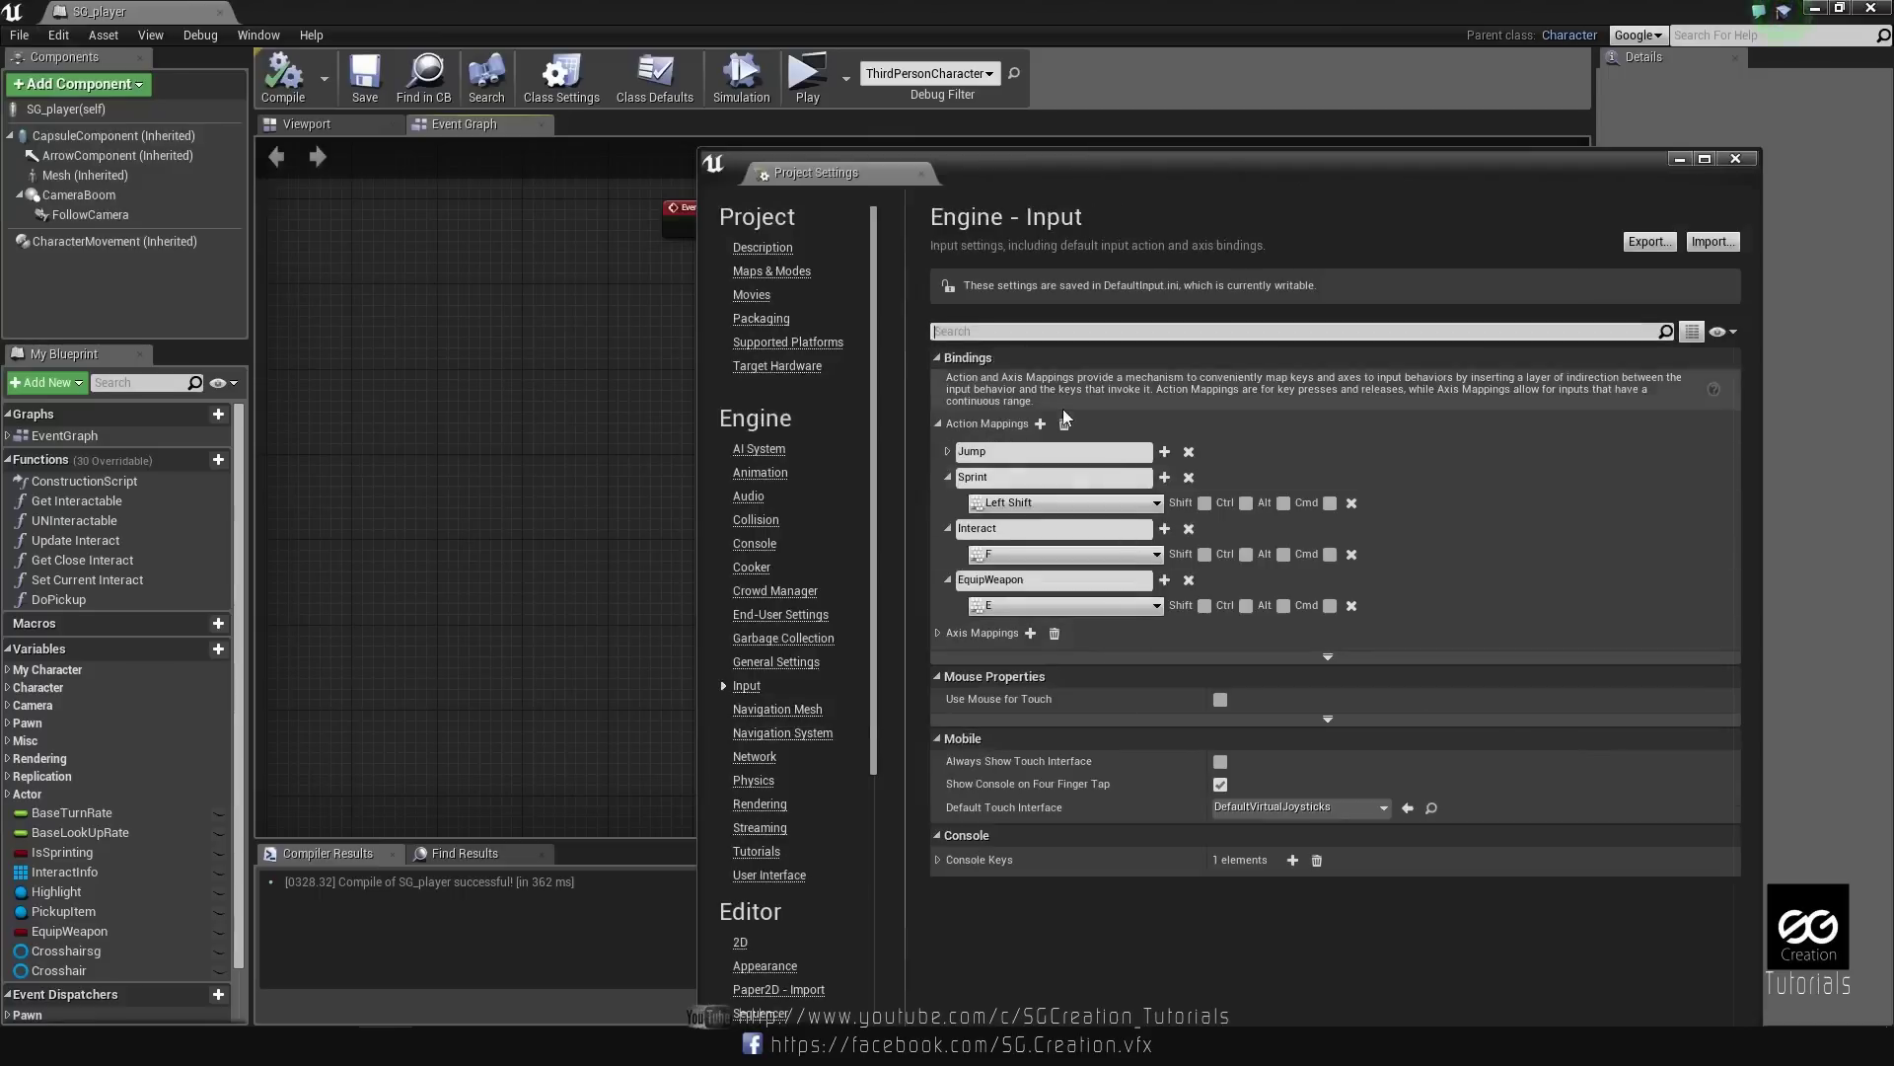
click(1040, 425)
click(1048, 632)
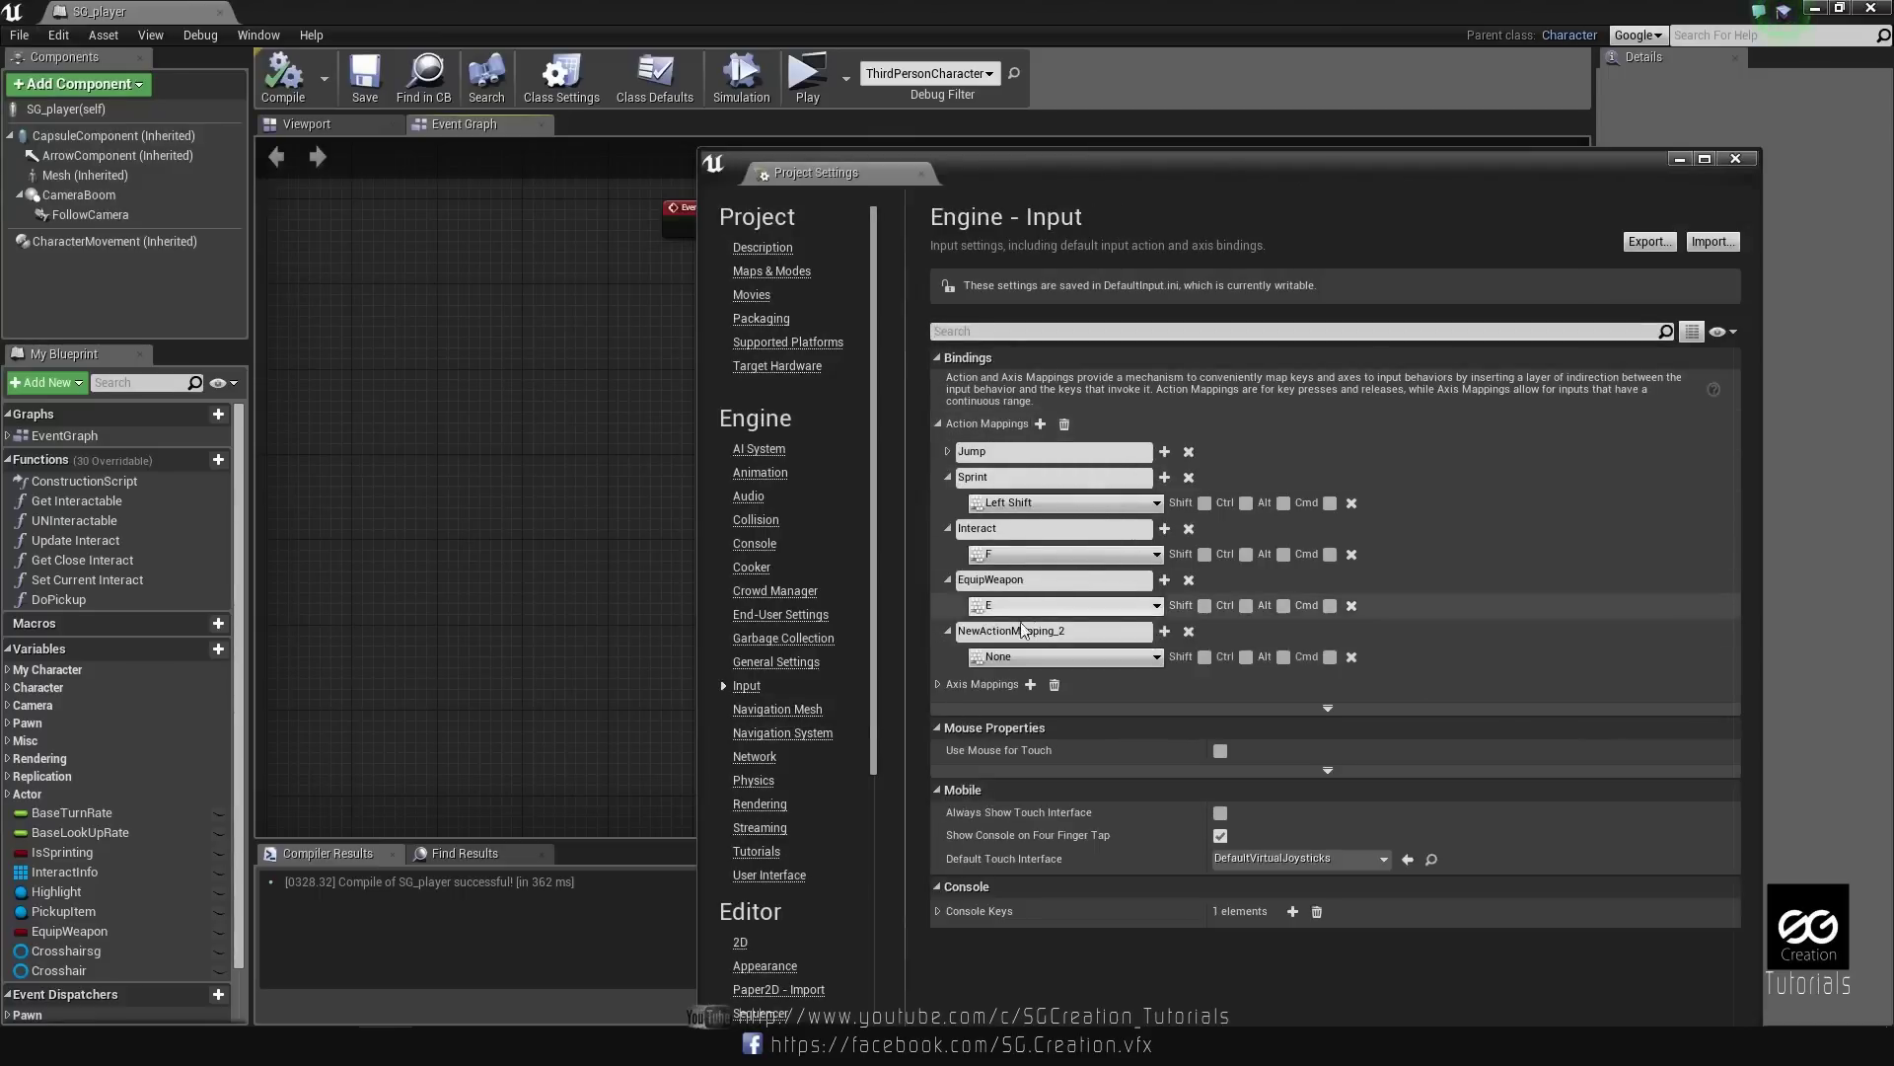
double_click(952, 633)
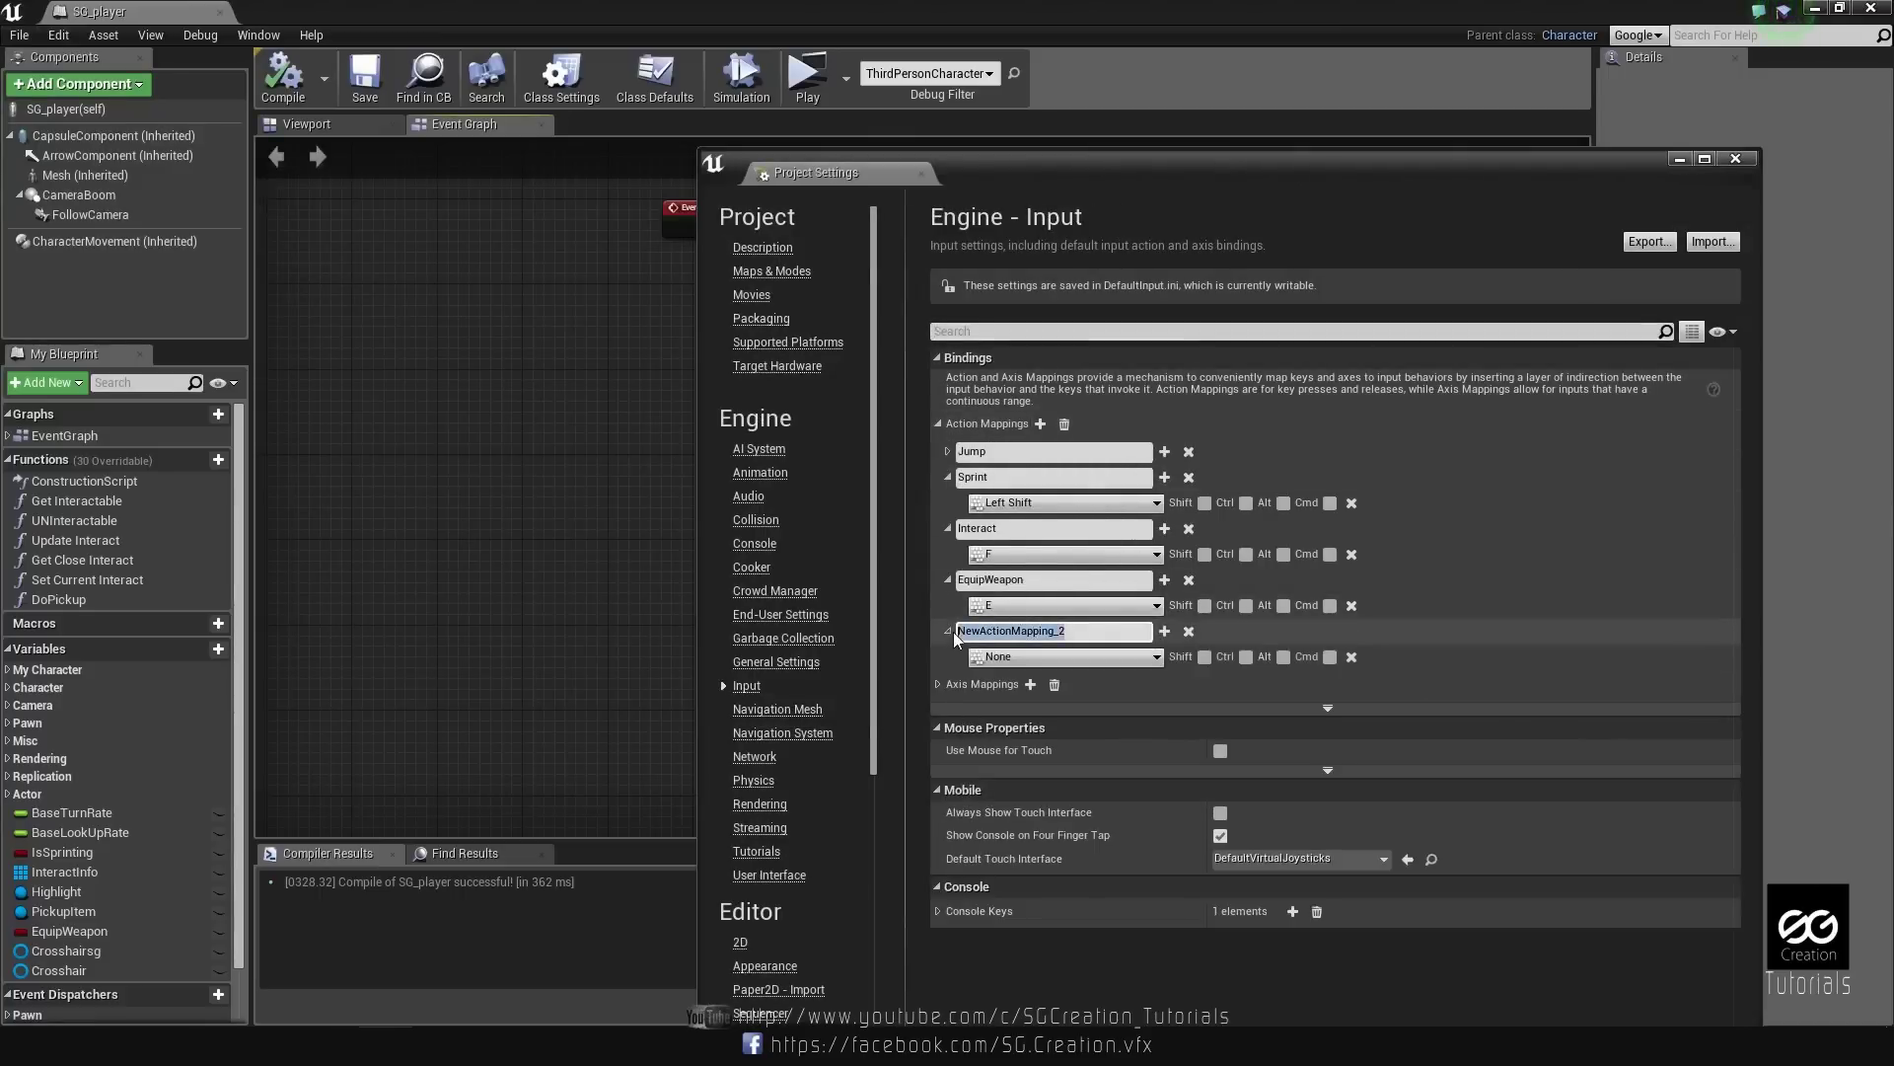
text(FireWeapo)
text(n)
key(Return)
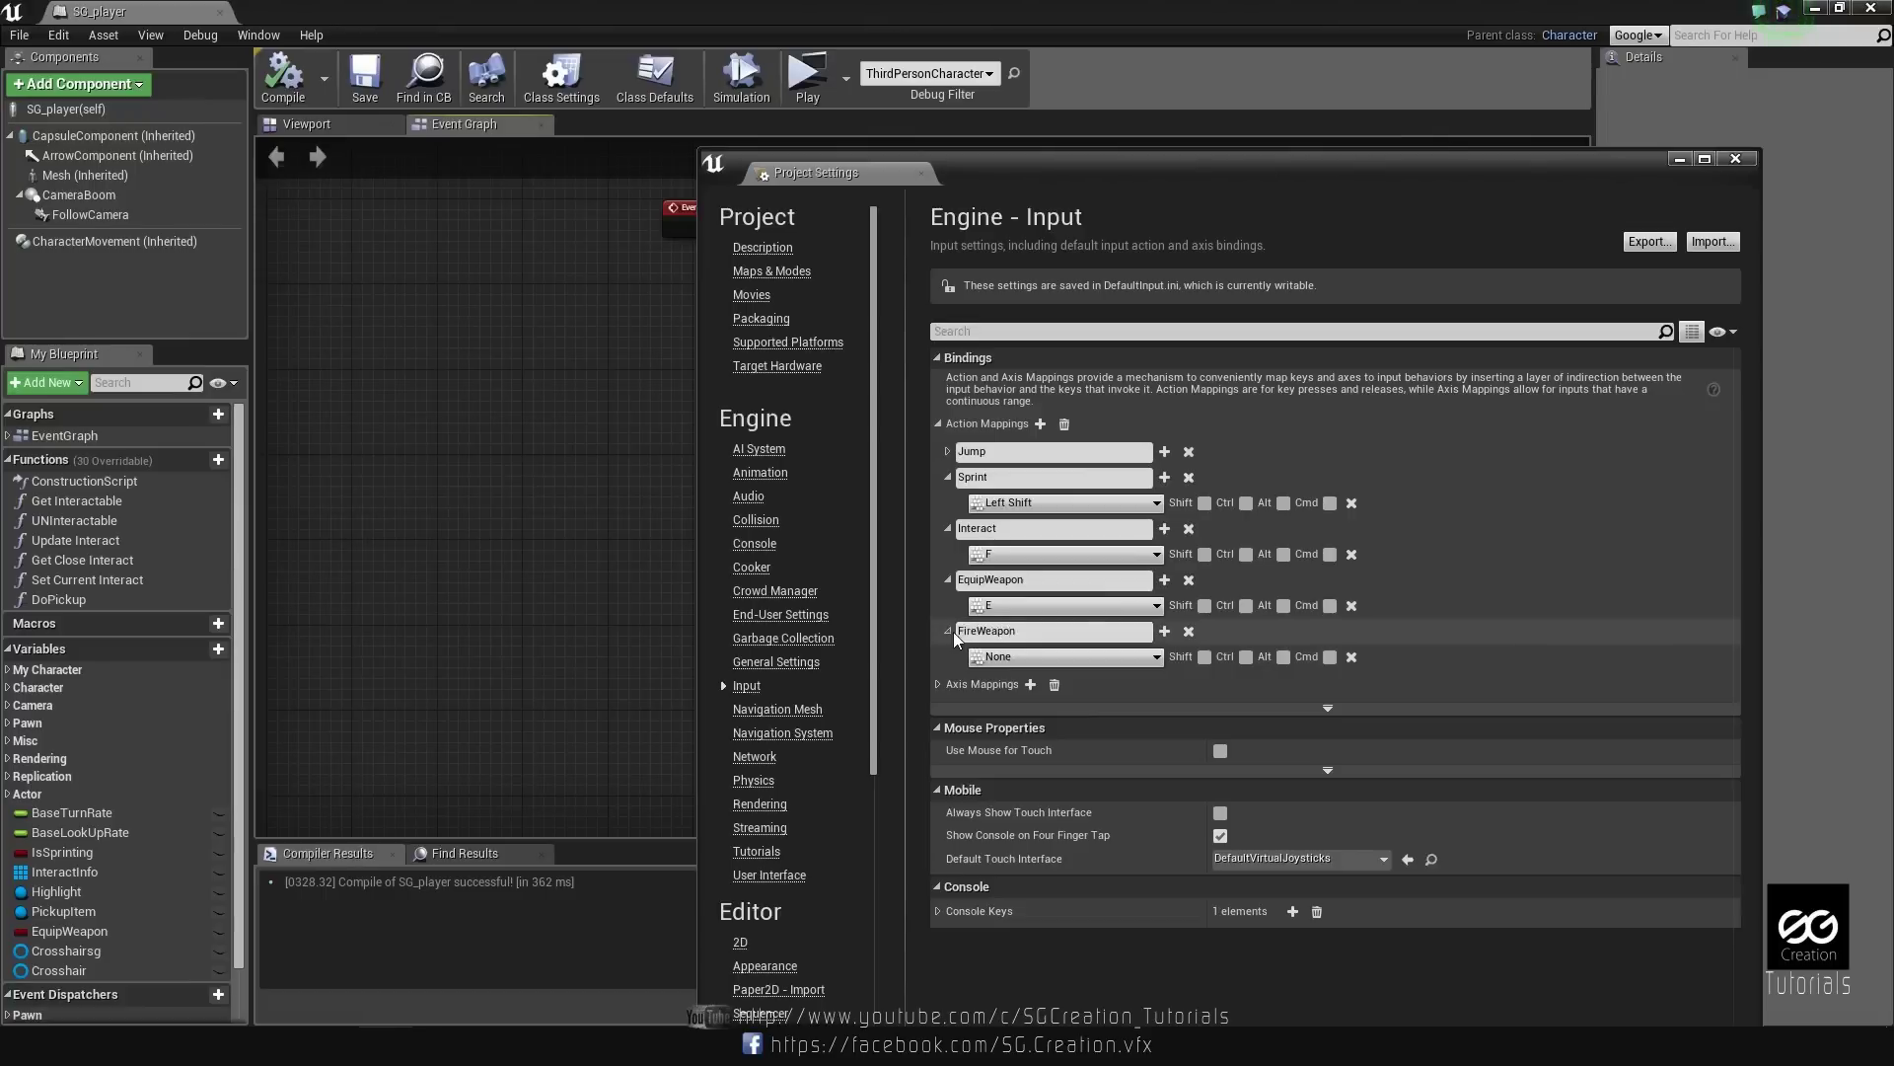
click(1083, 661)
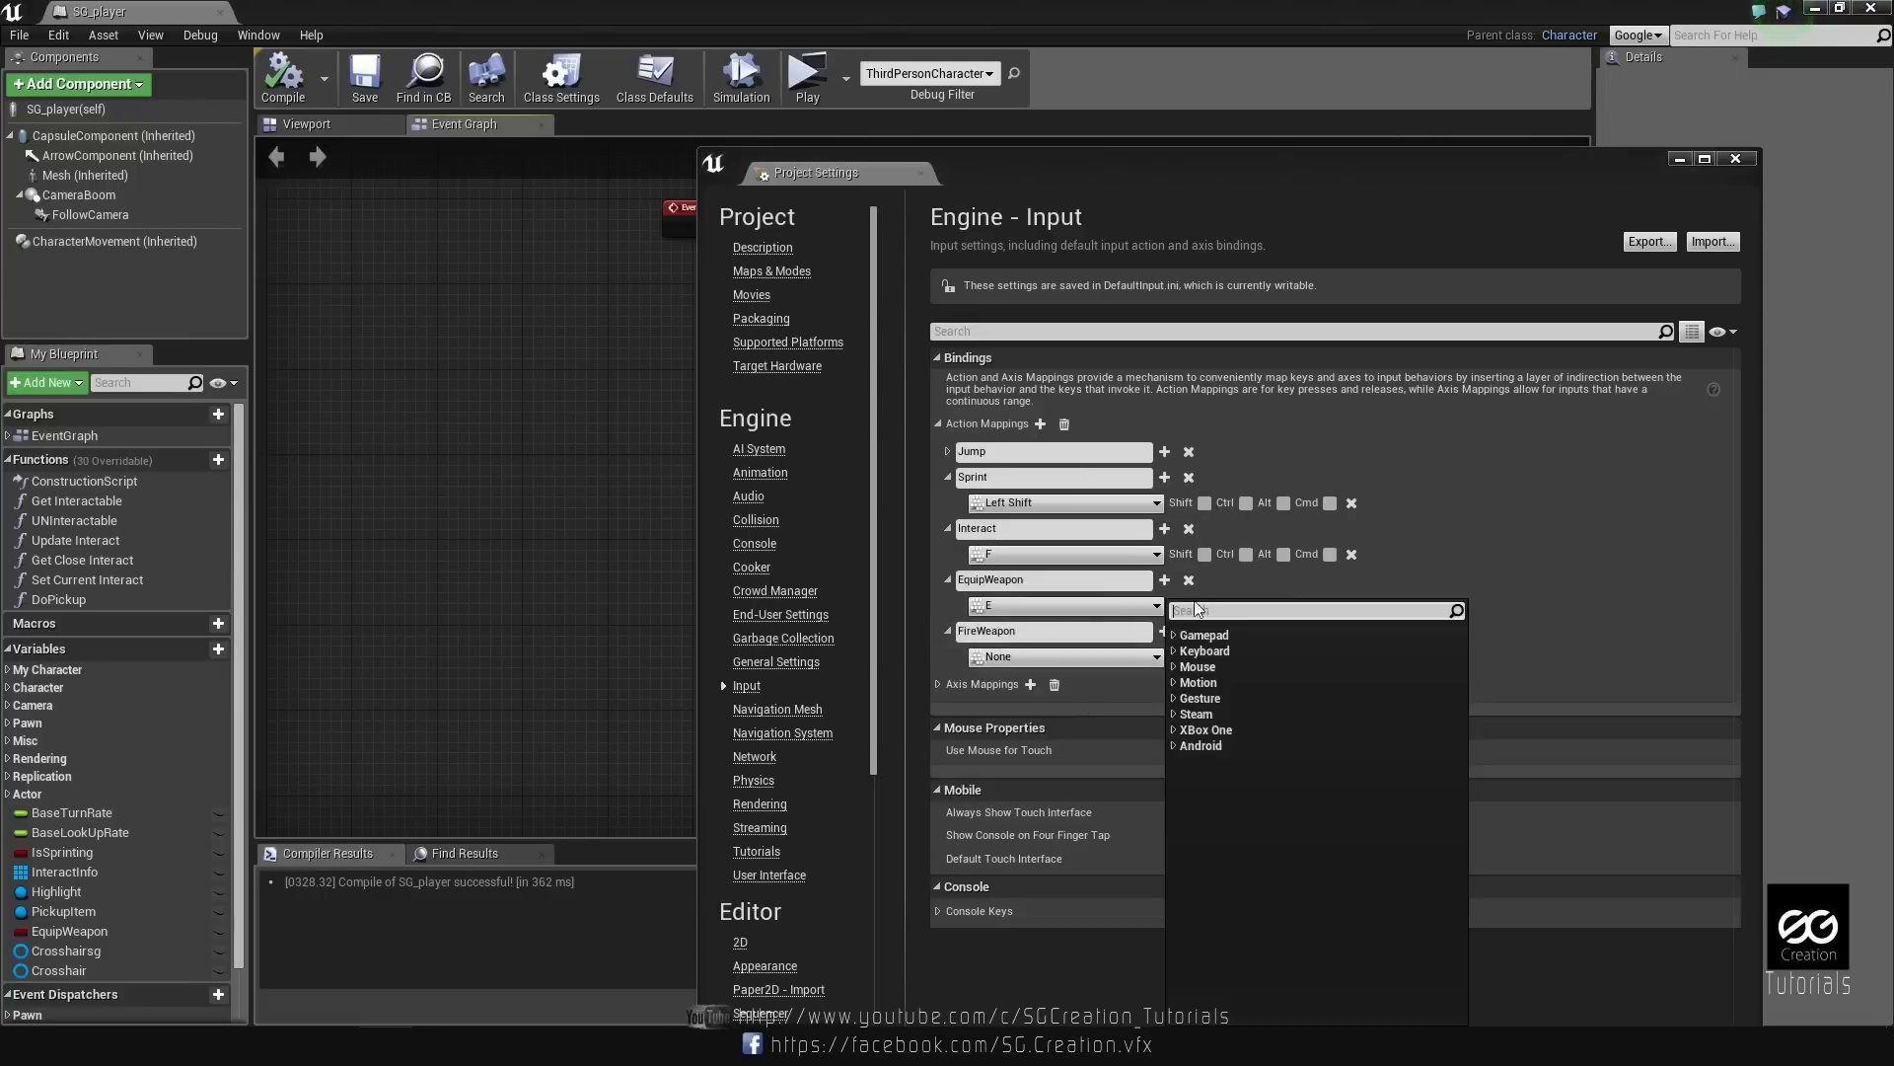
text(le)
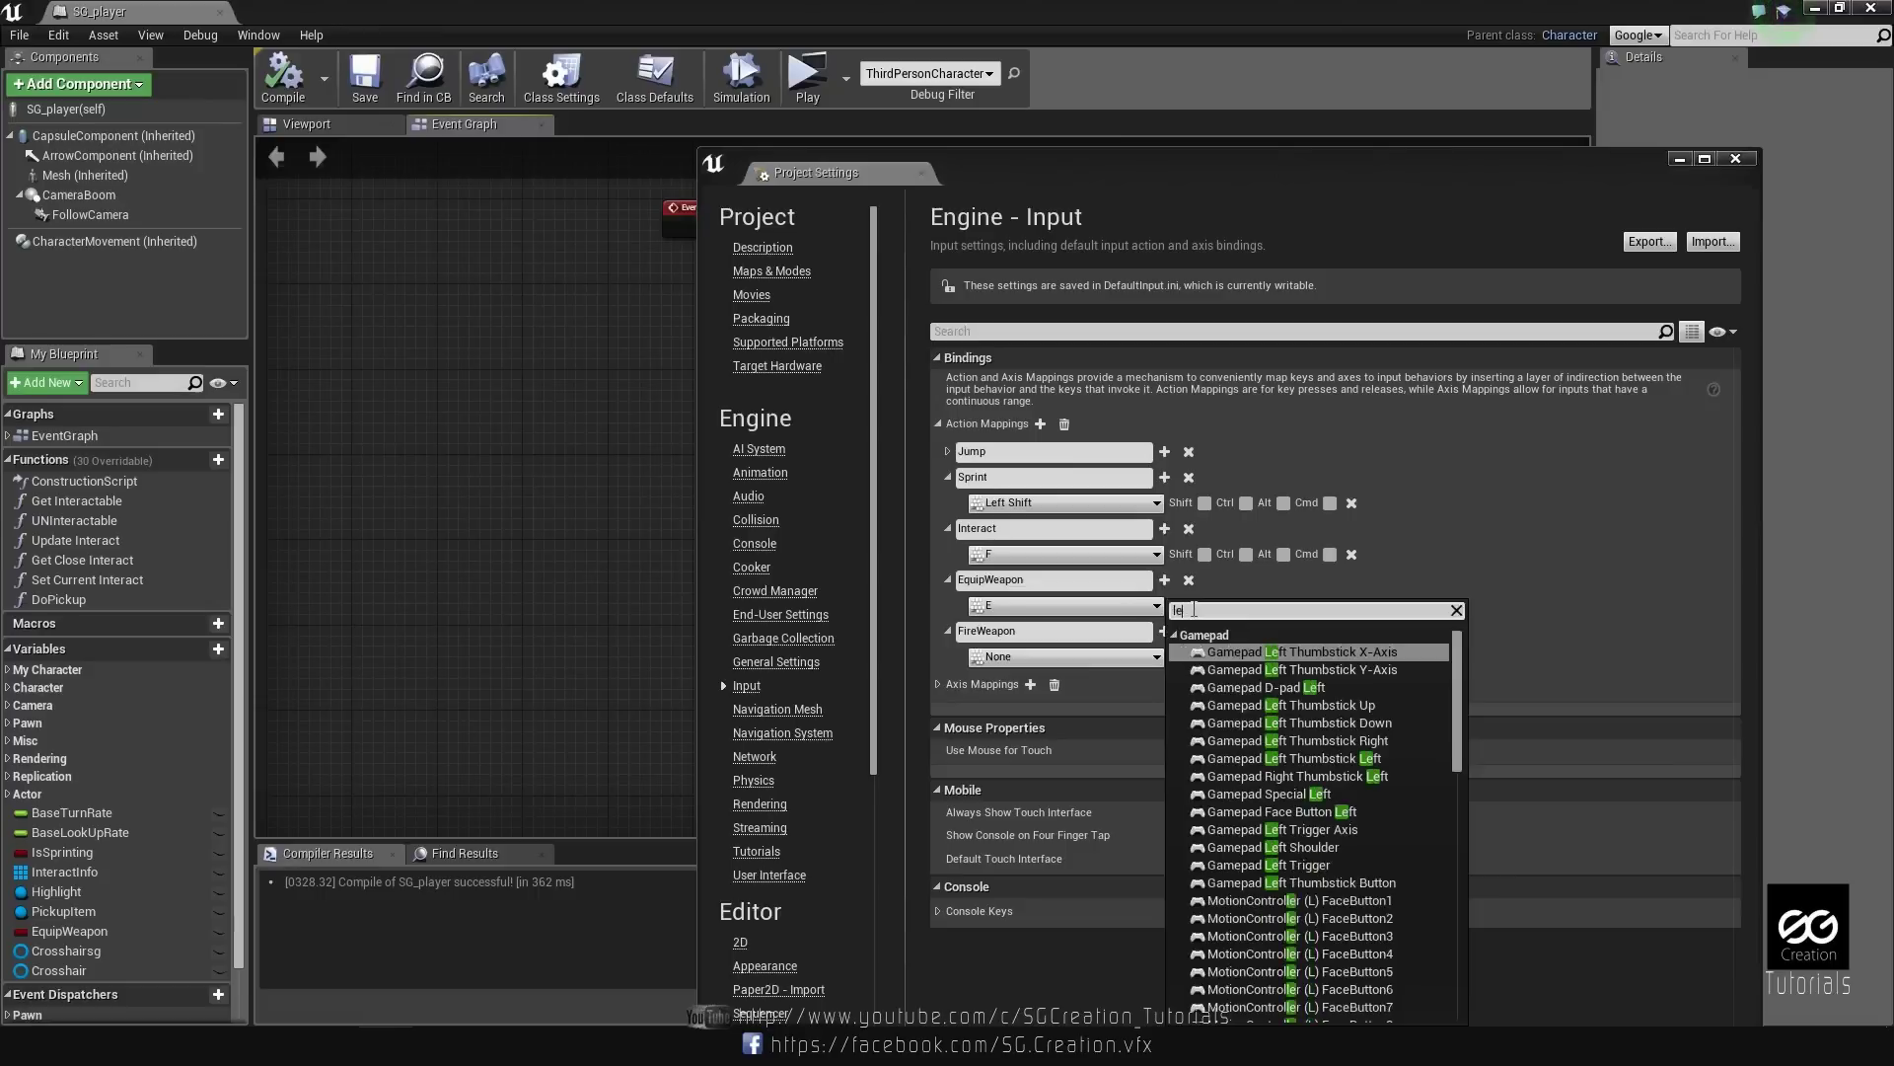
text(ft mou)
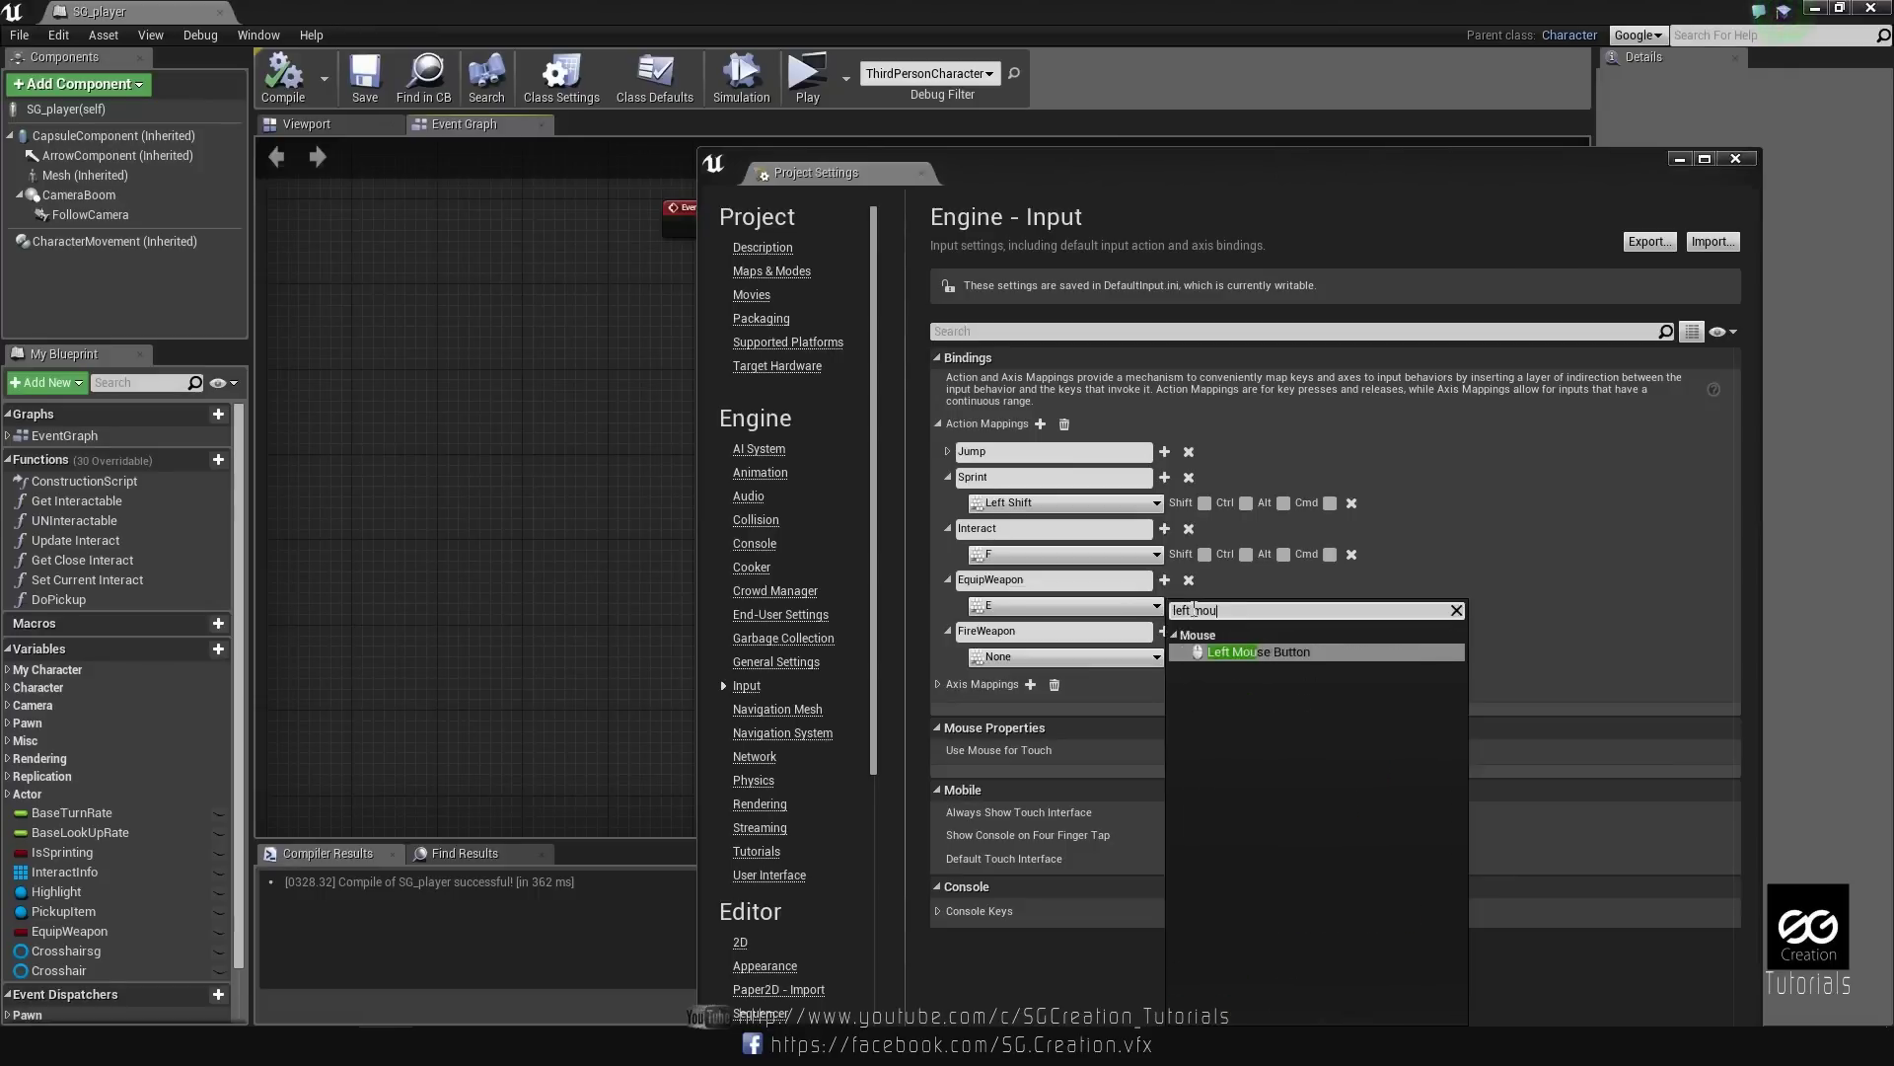
click(1299, 654)
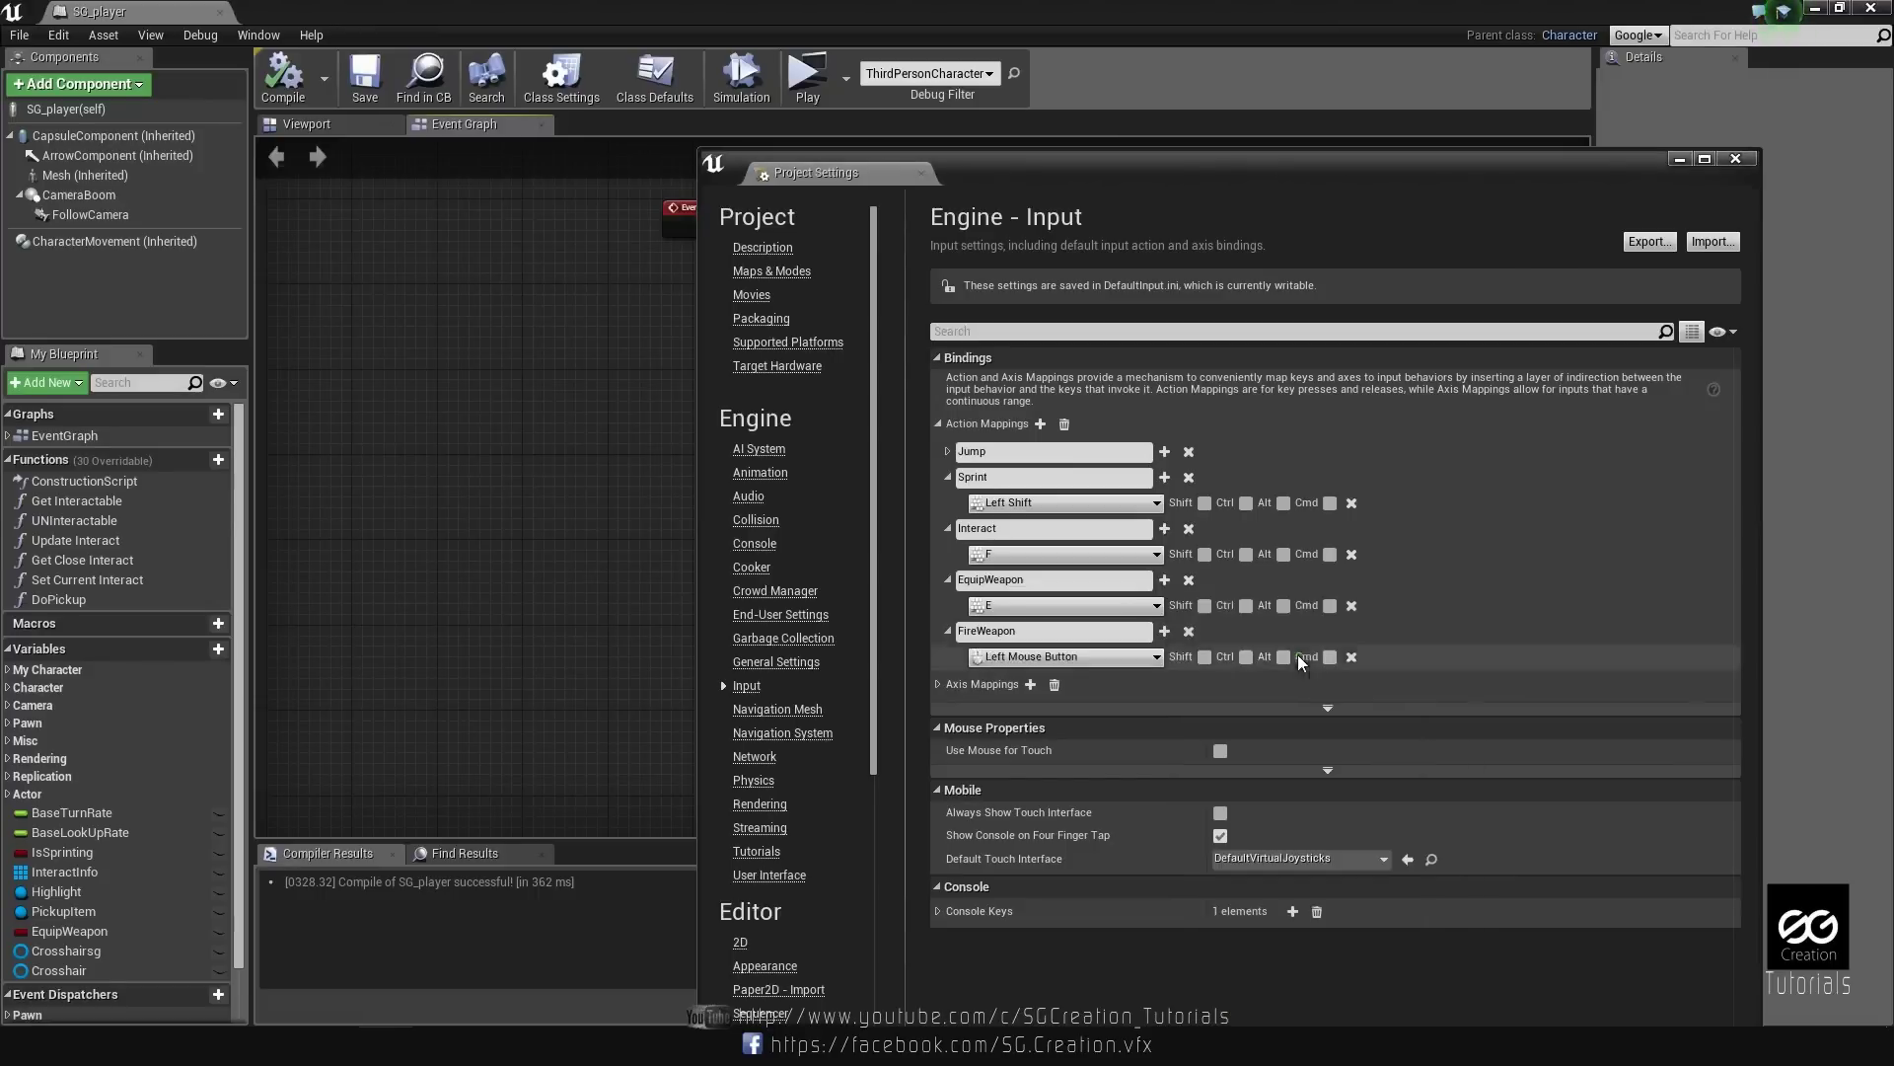
click(1735, 158)
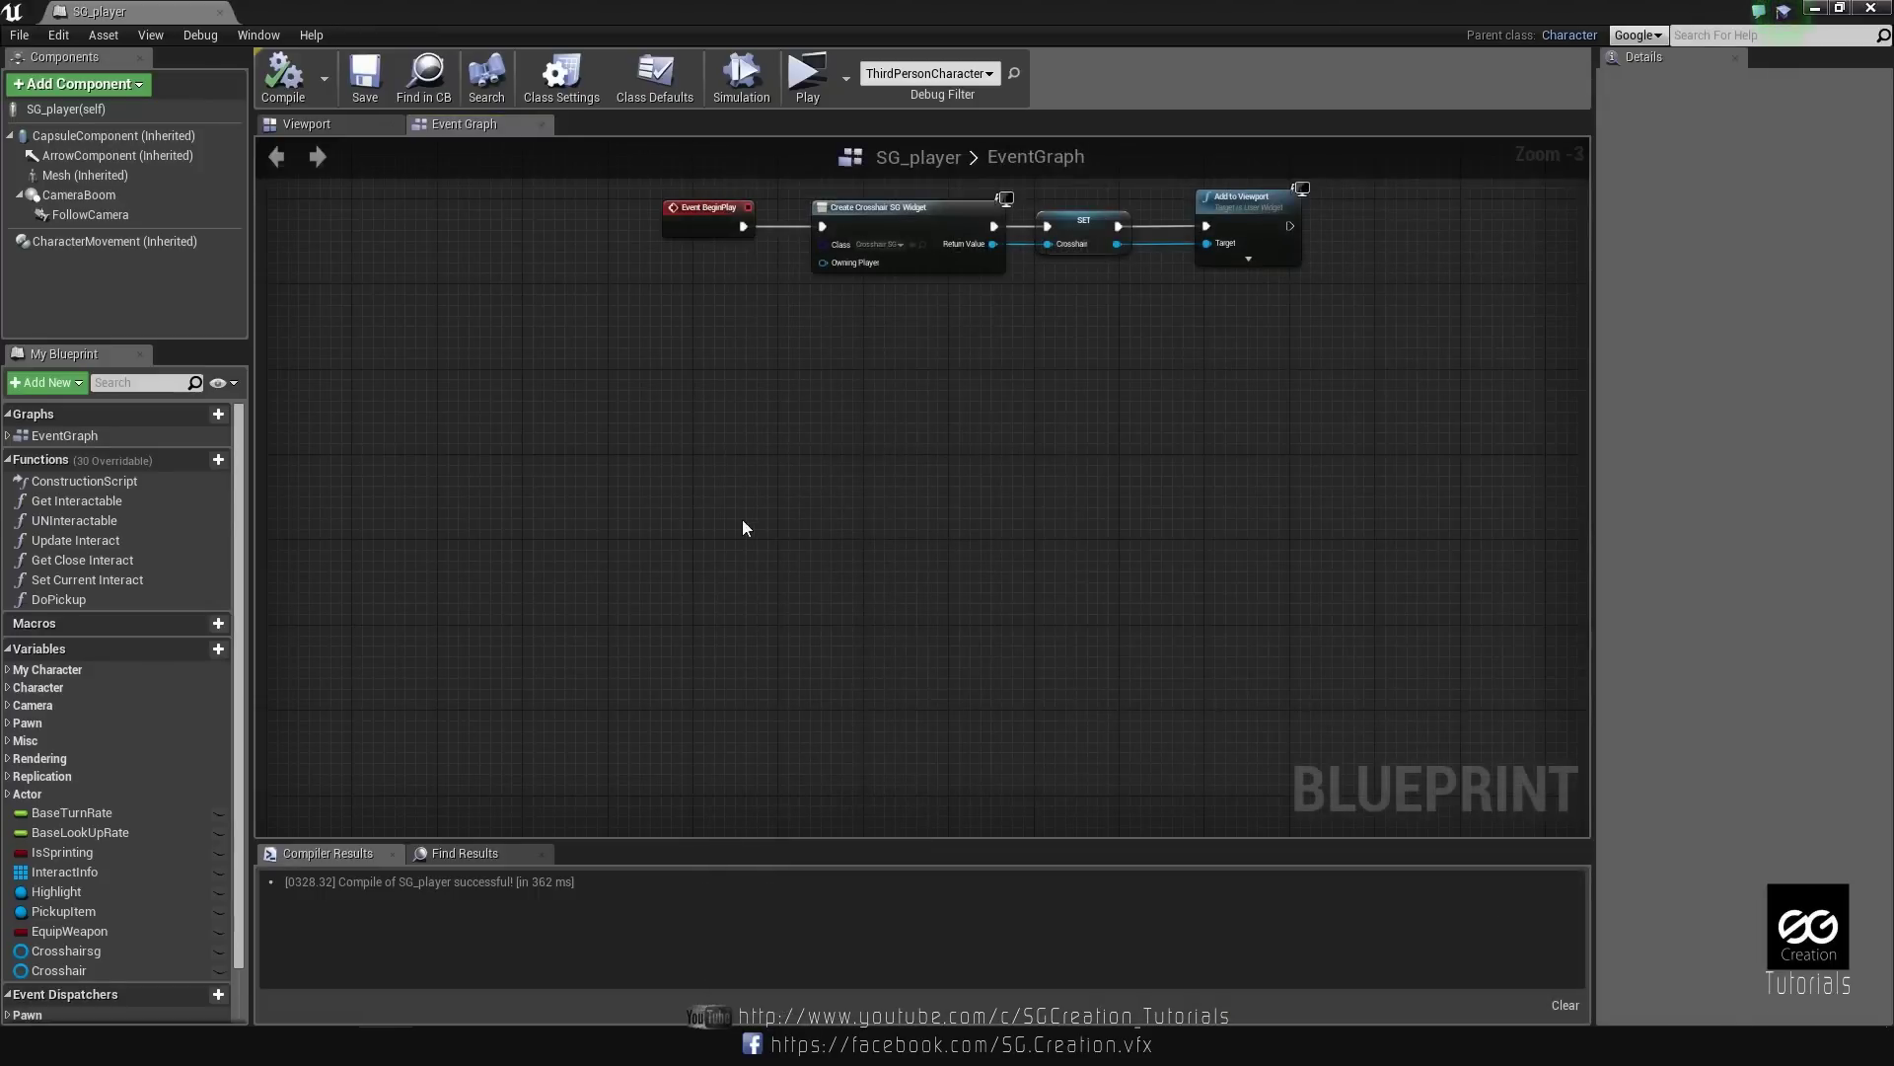
Add an InputAction FireWeapon event node to the graph.
right_click(694, 493)
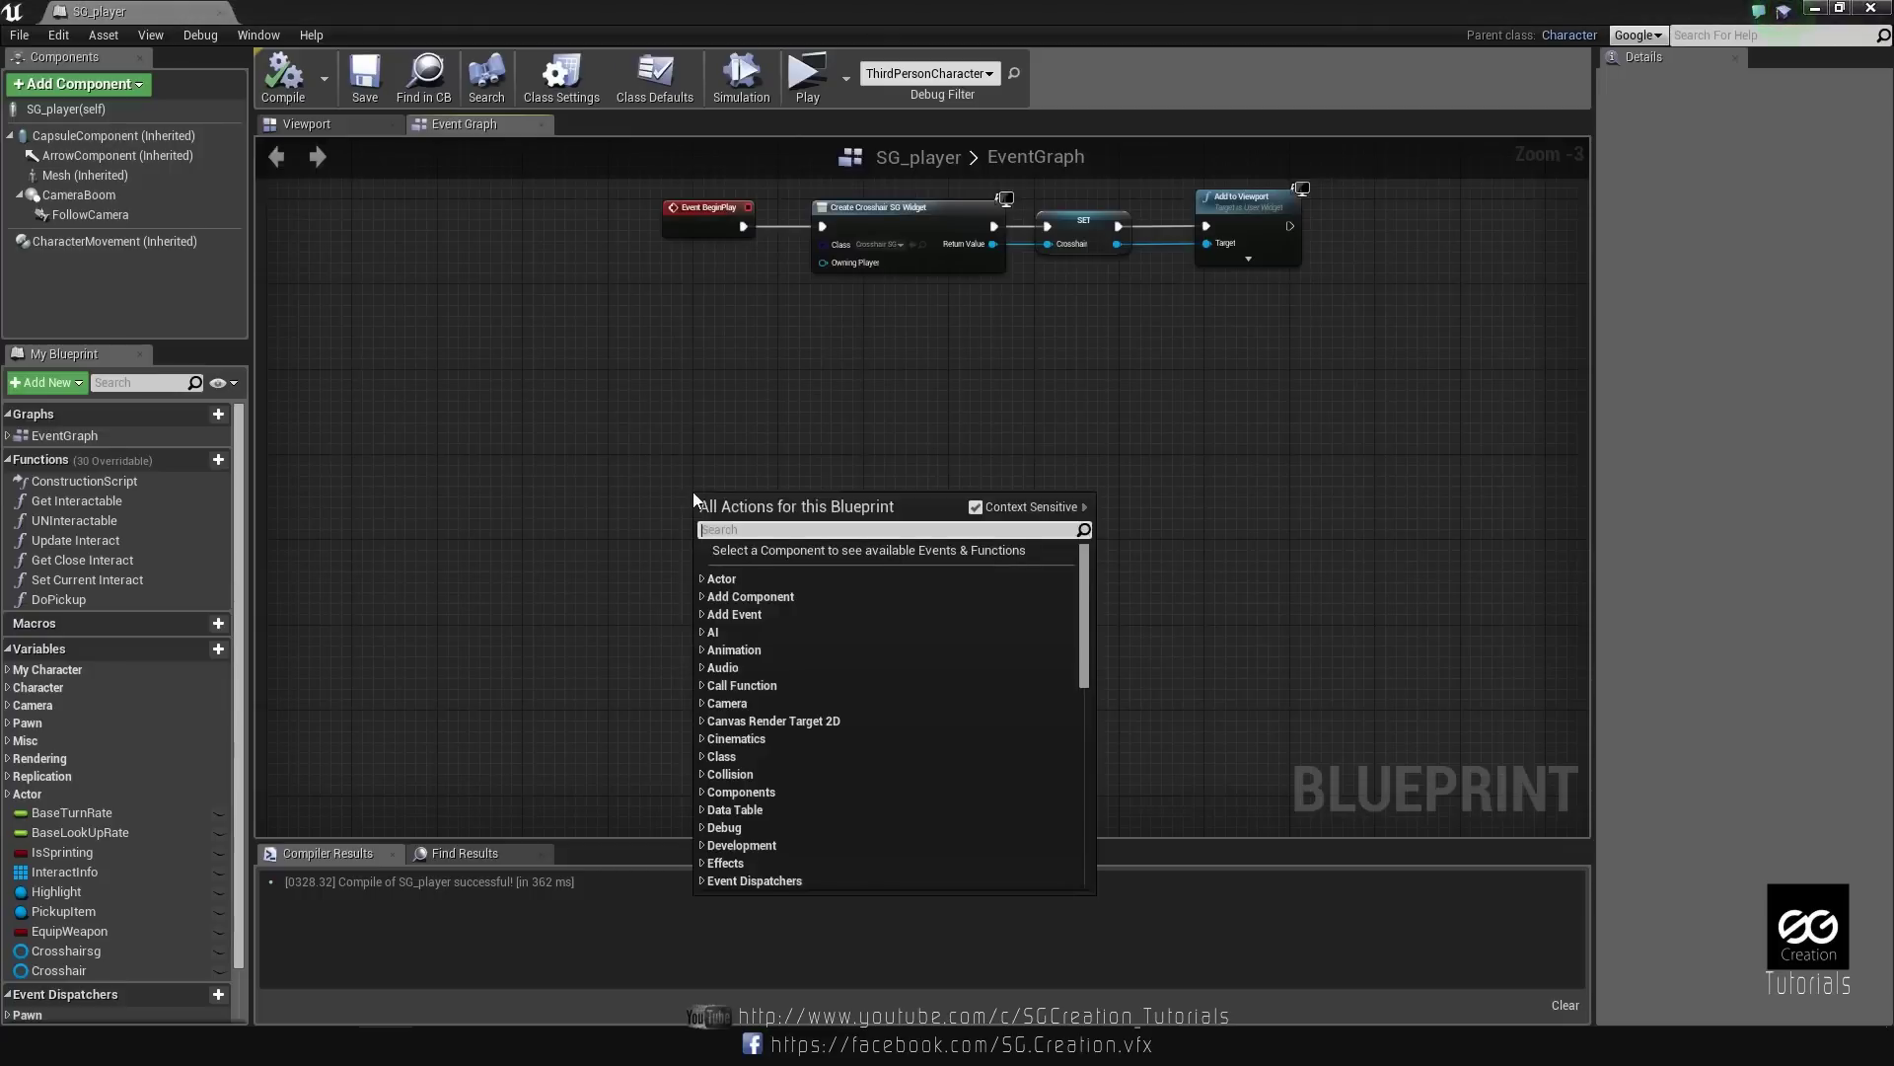
text(fire)
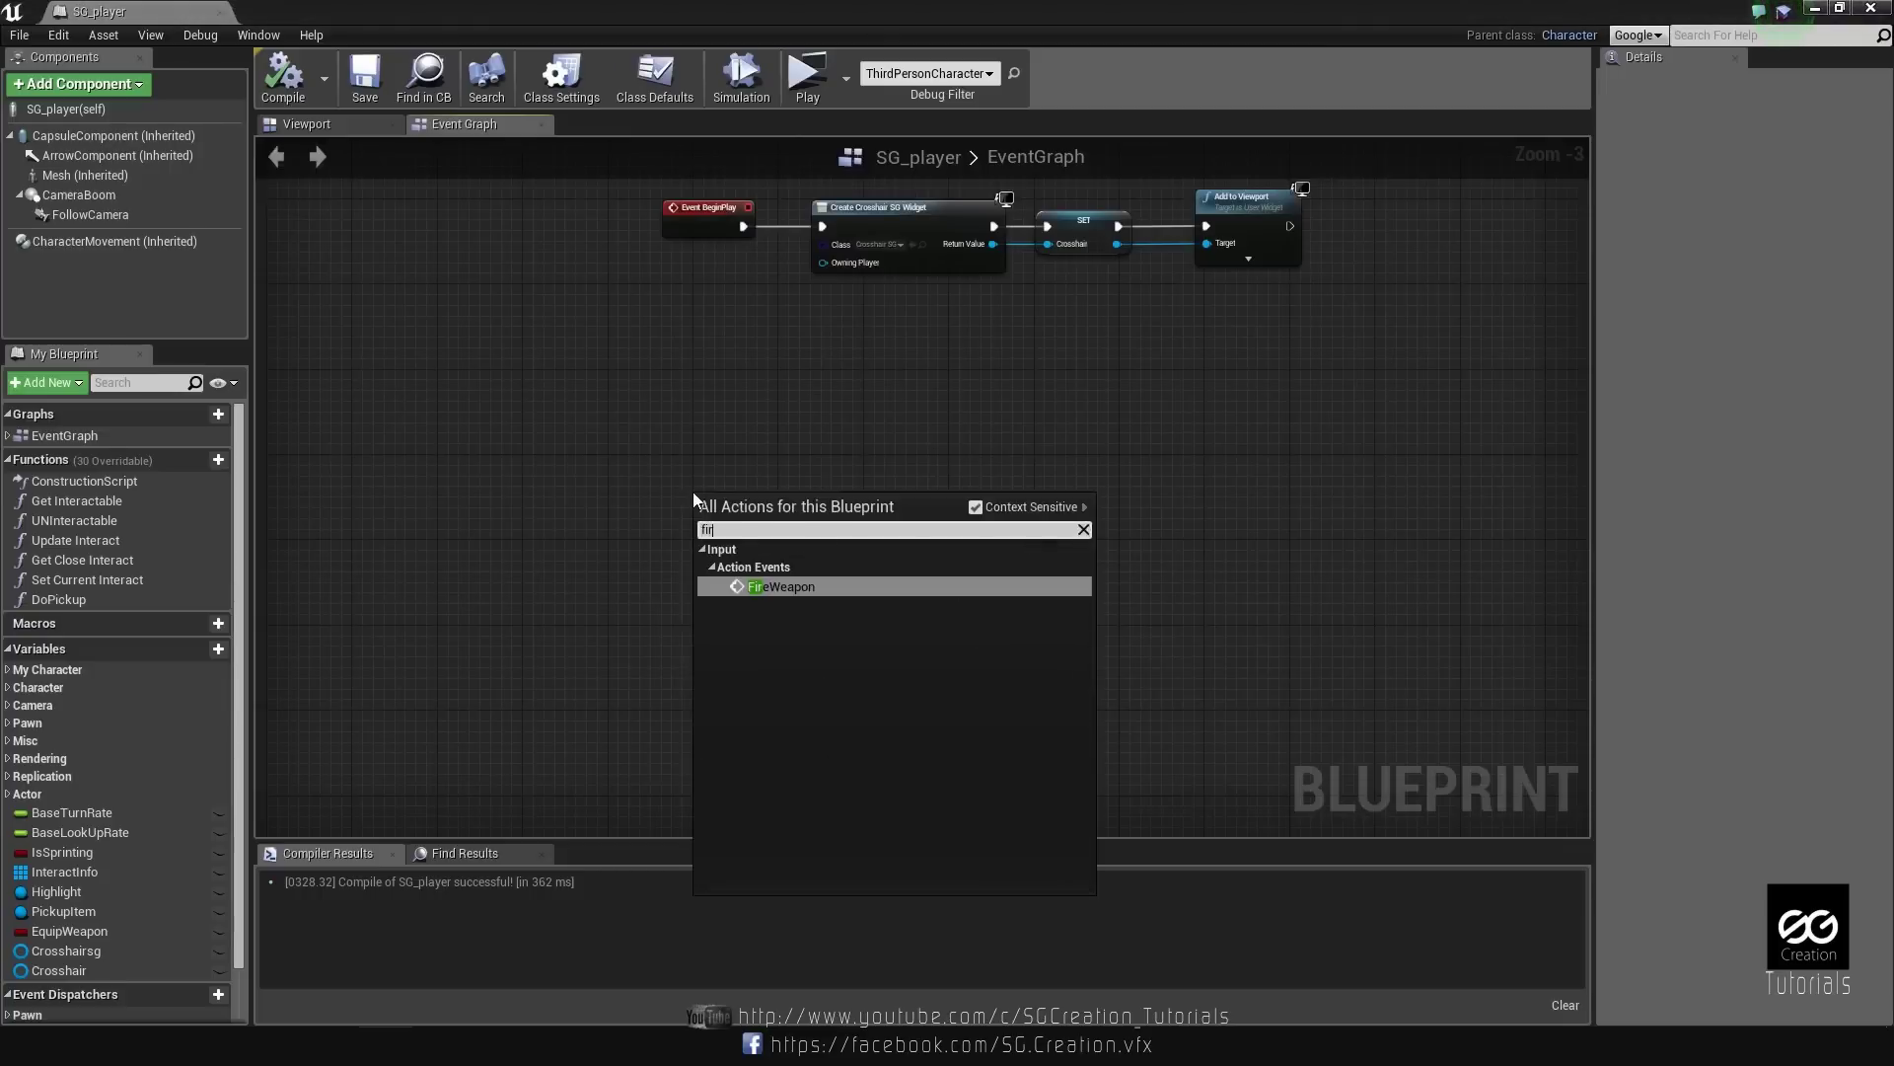
click(772, 588)
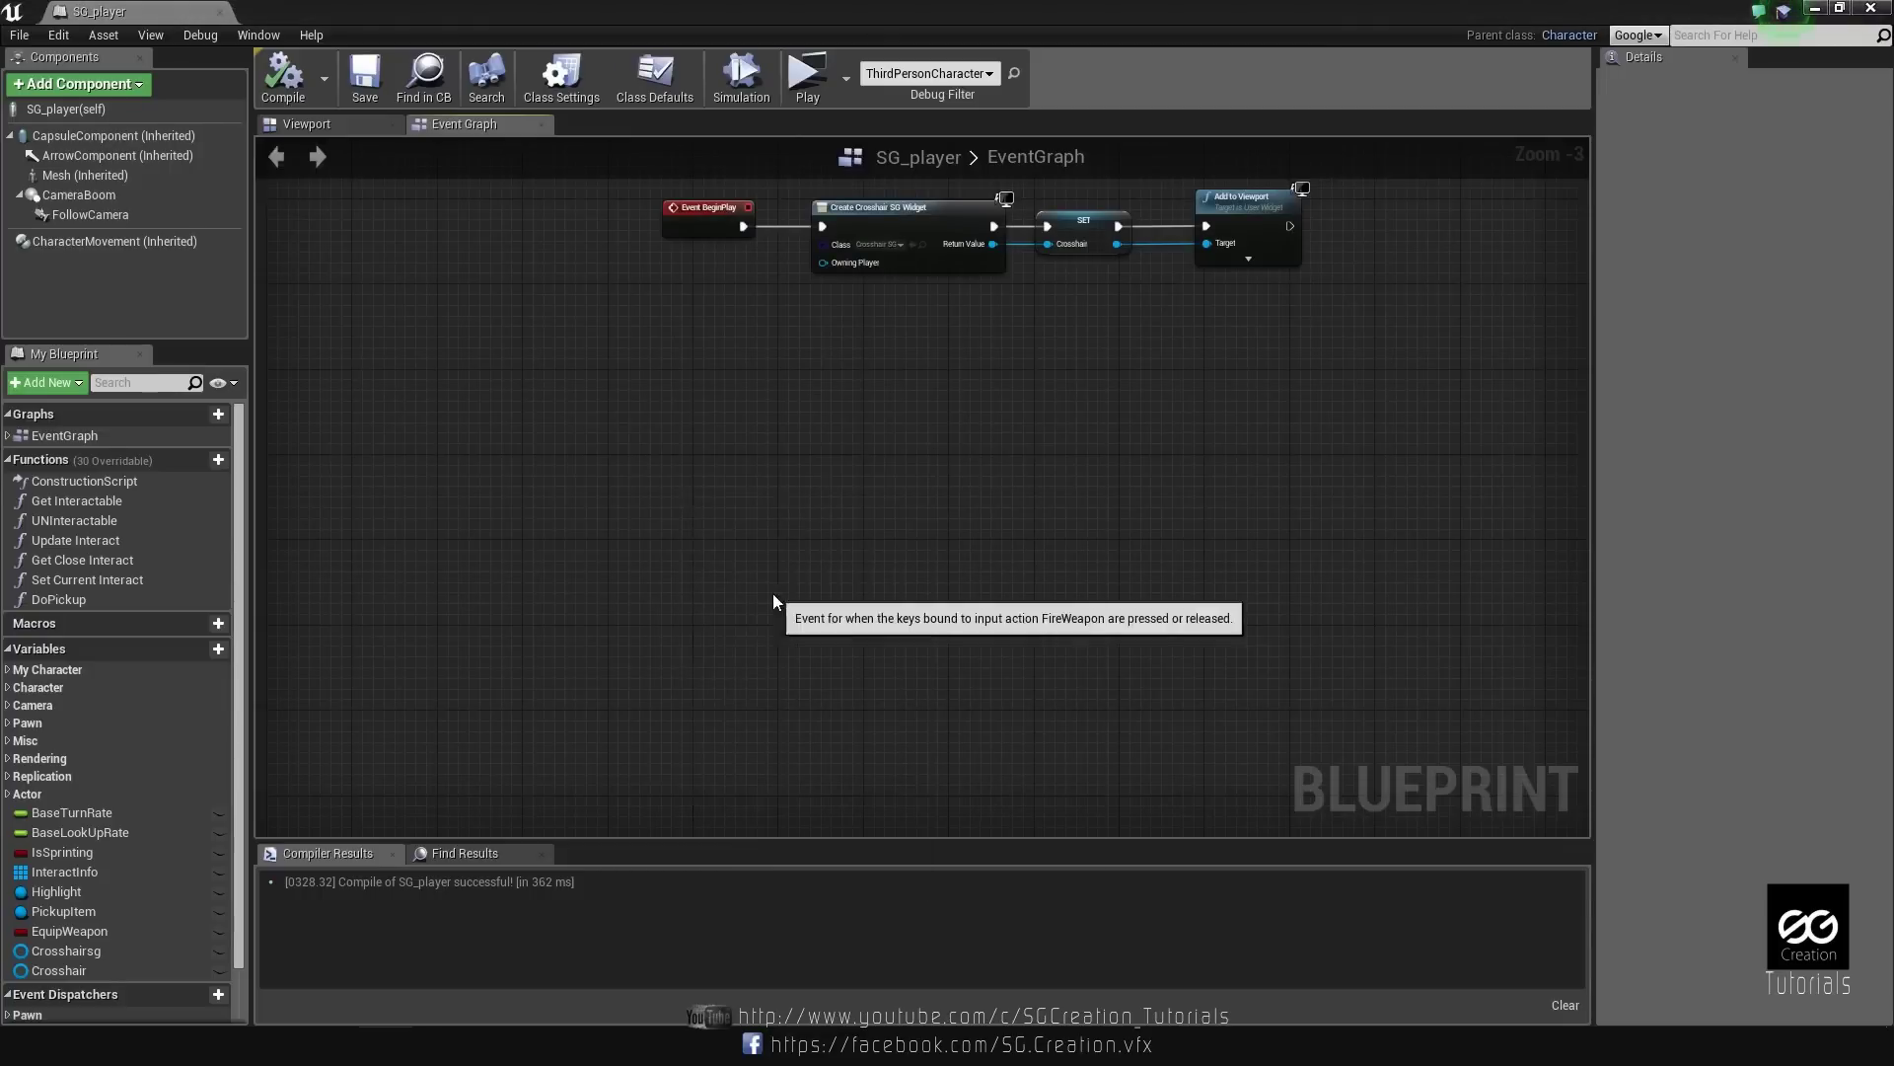
scroll(874, 607, up, 3)
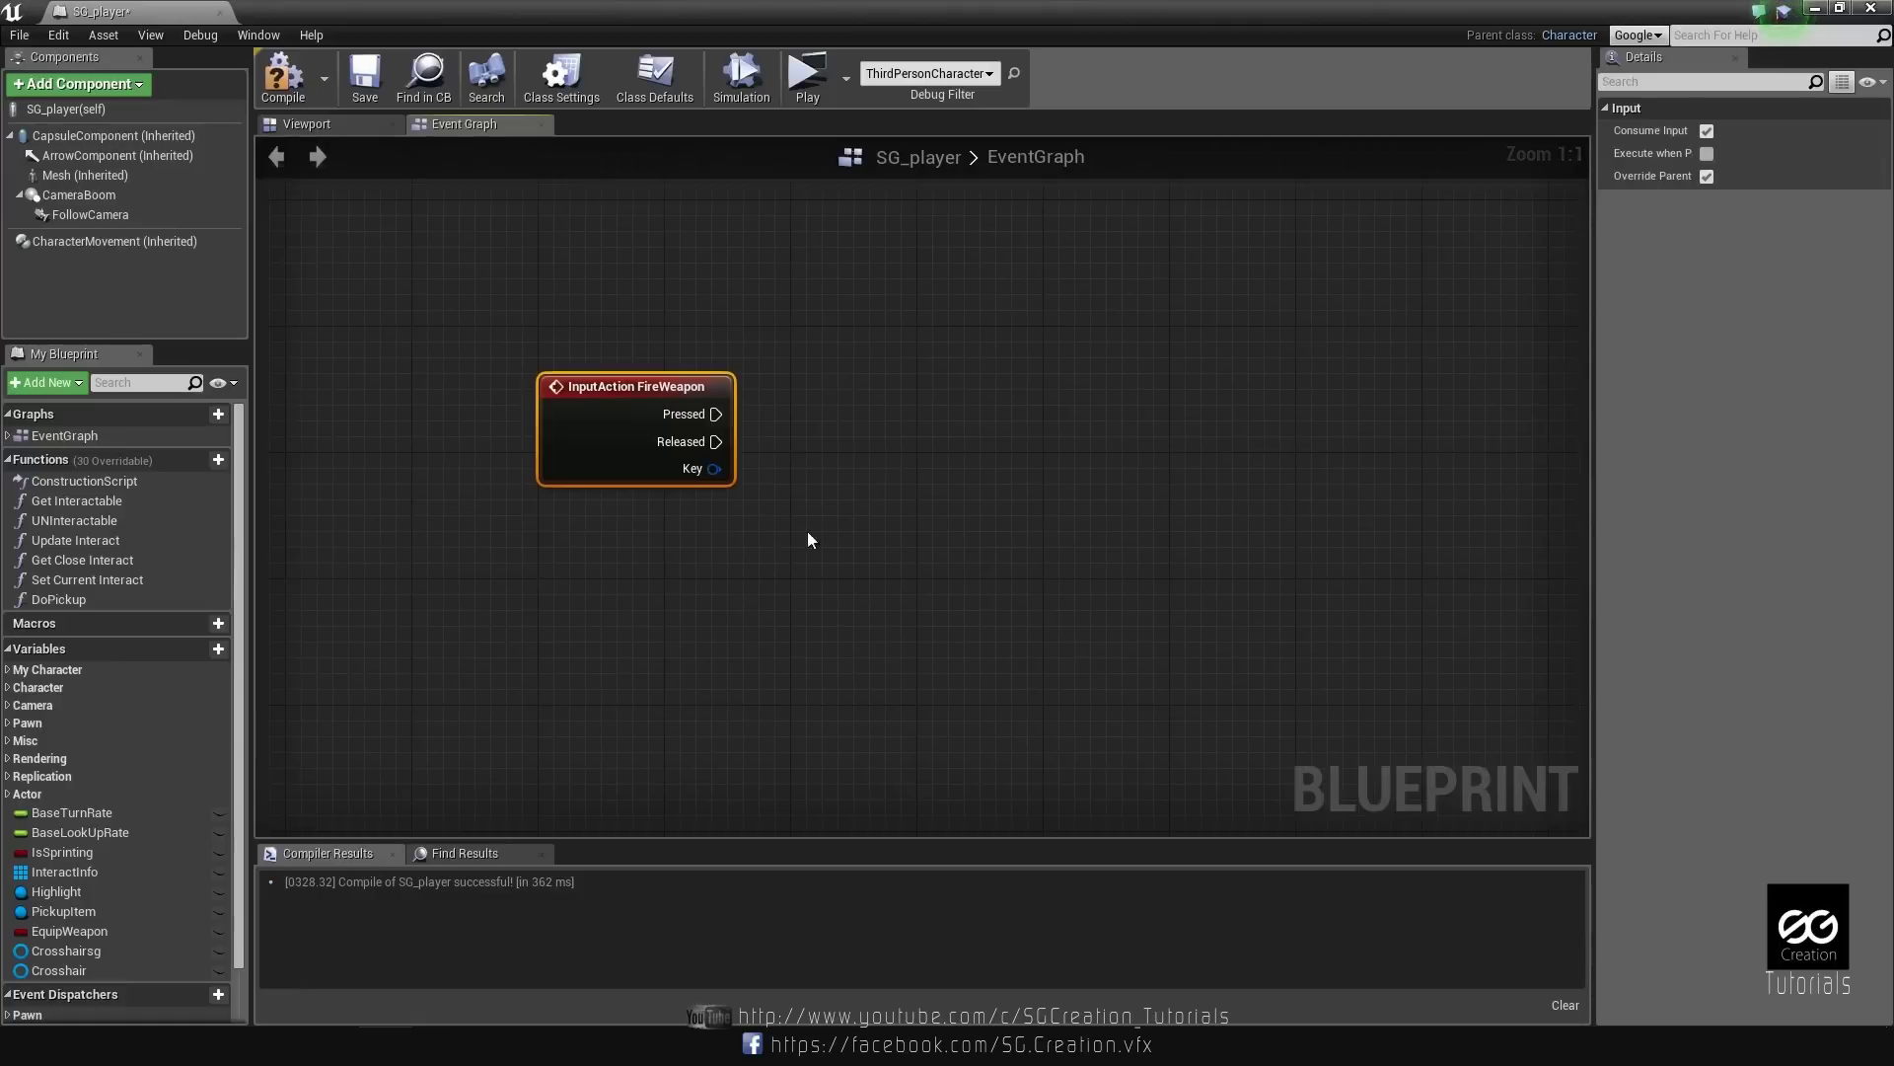
right_drag(753, 644, 833, 503)
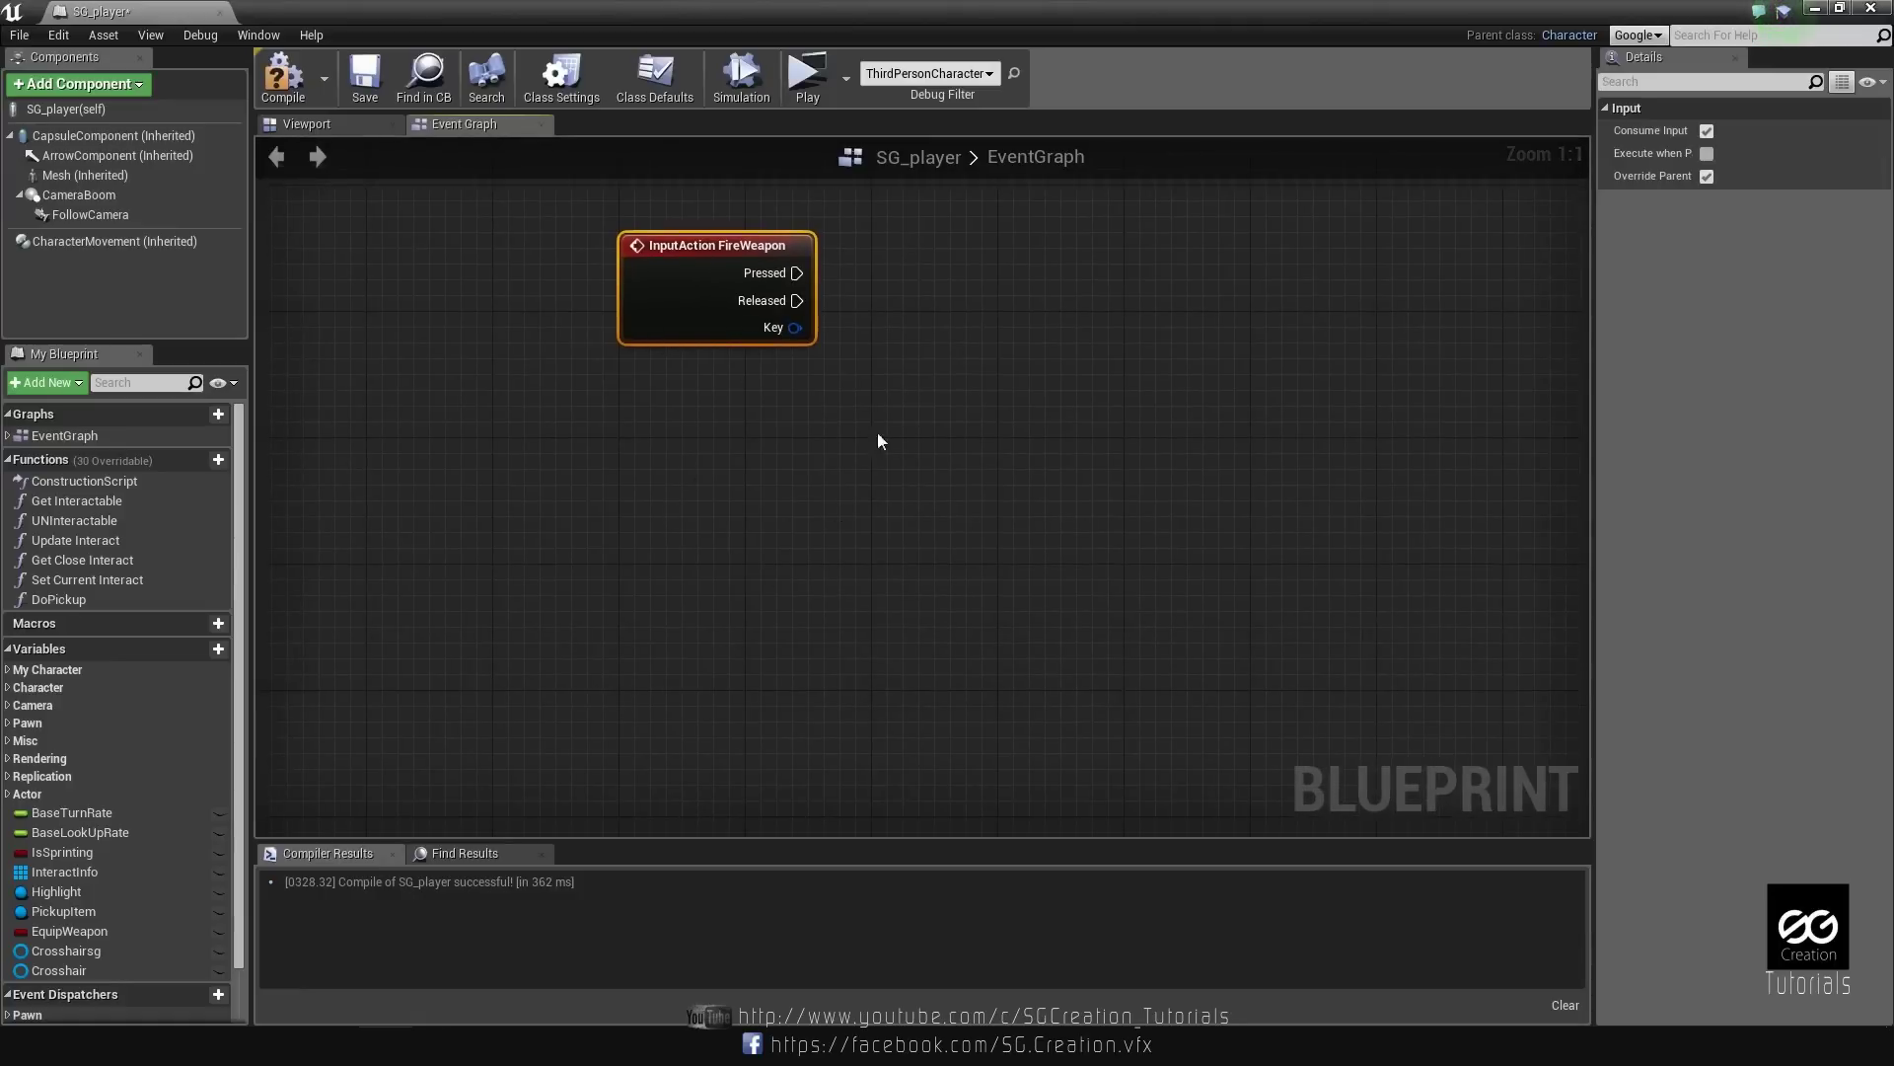
right_drag(878, 440, 859, 495)
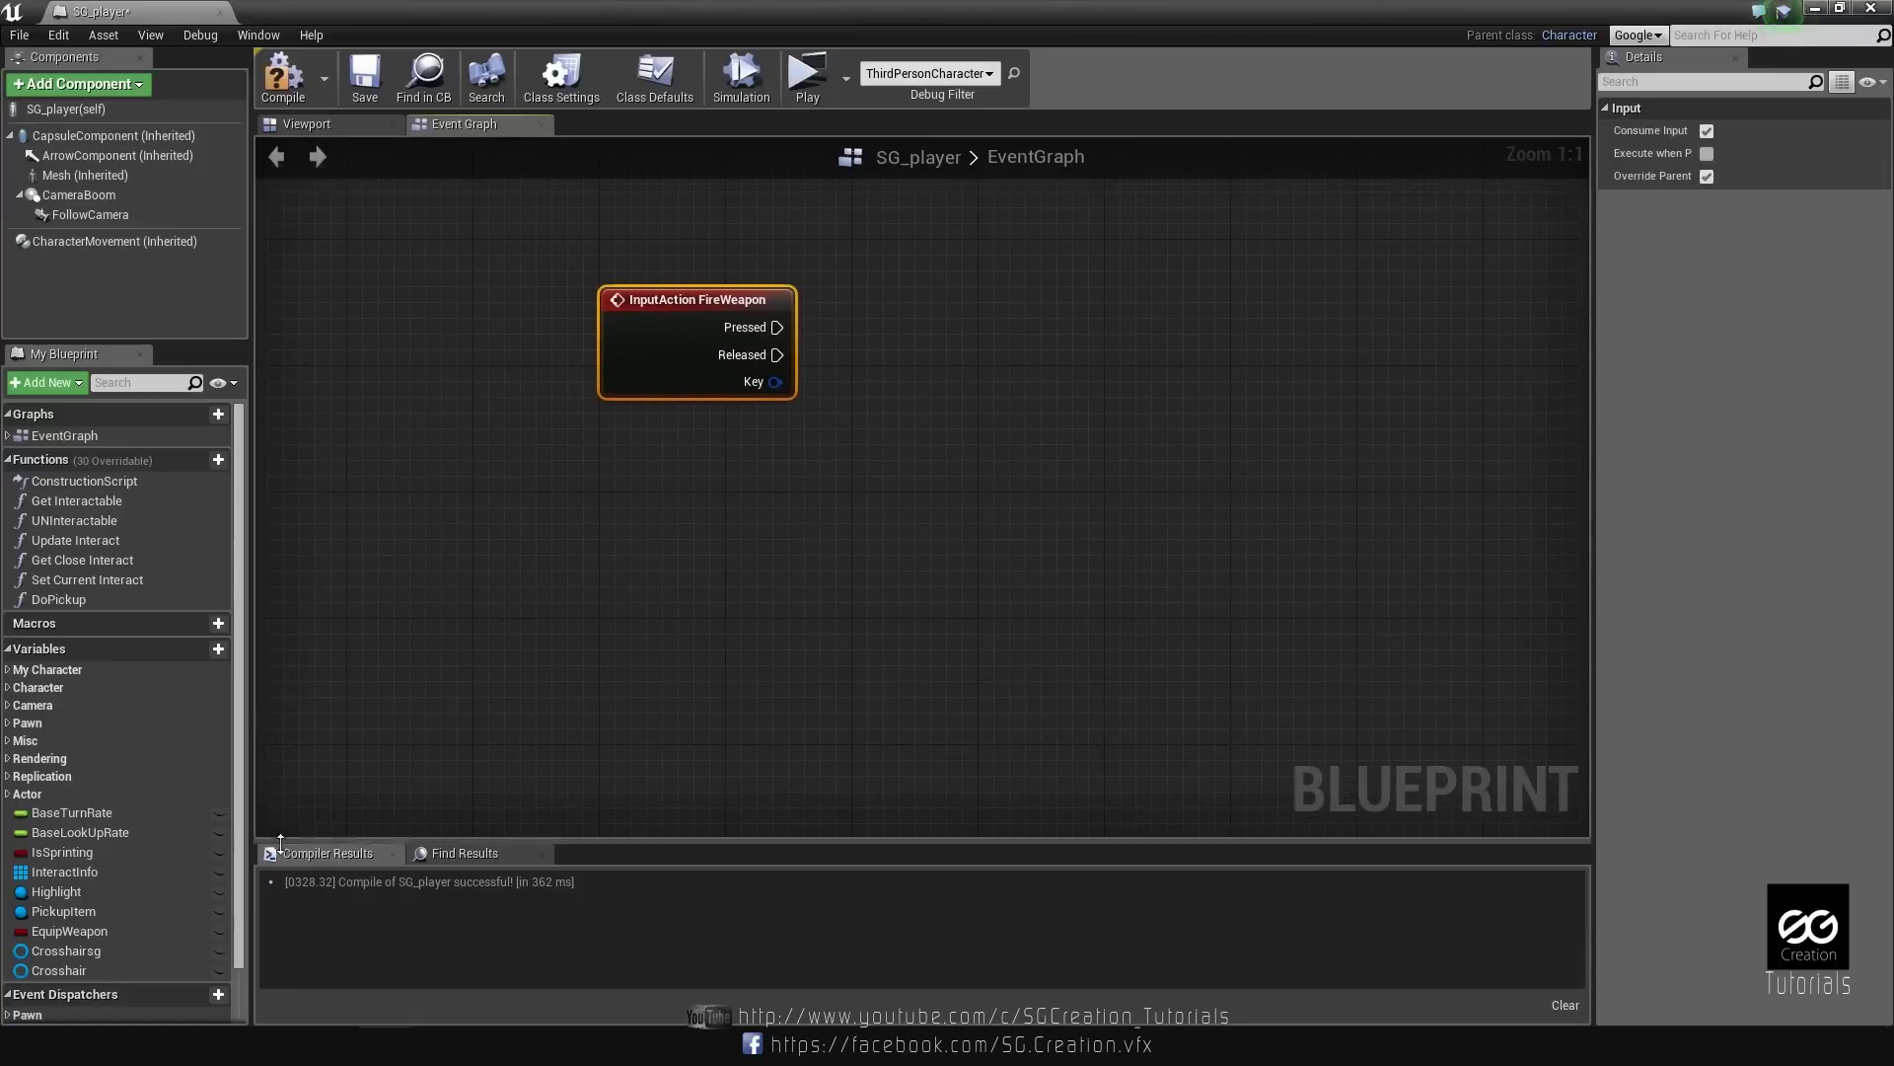
Create a CanFire boolean and set it to true on FireWeapon Pressed.
click(219, 653)
text(C)
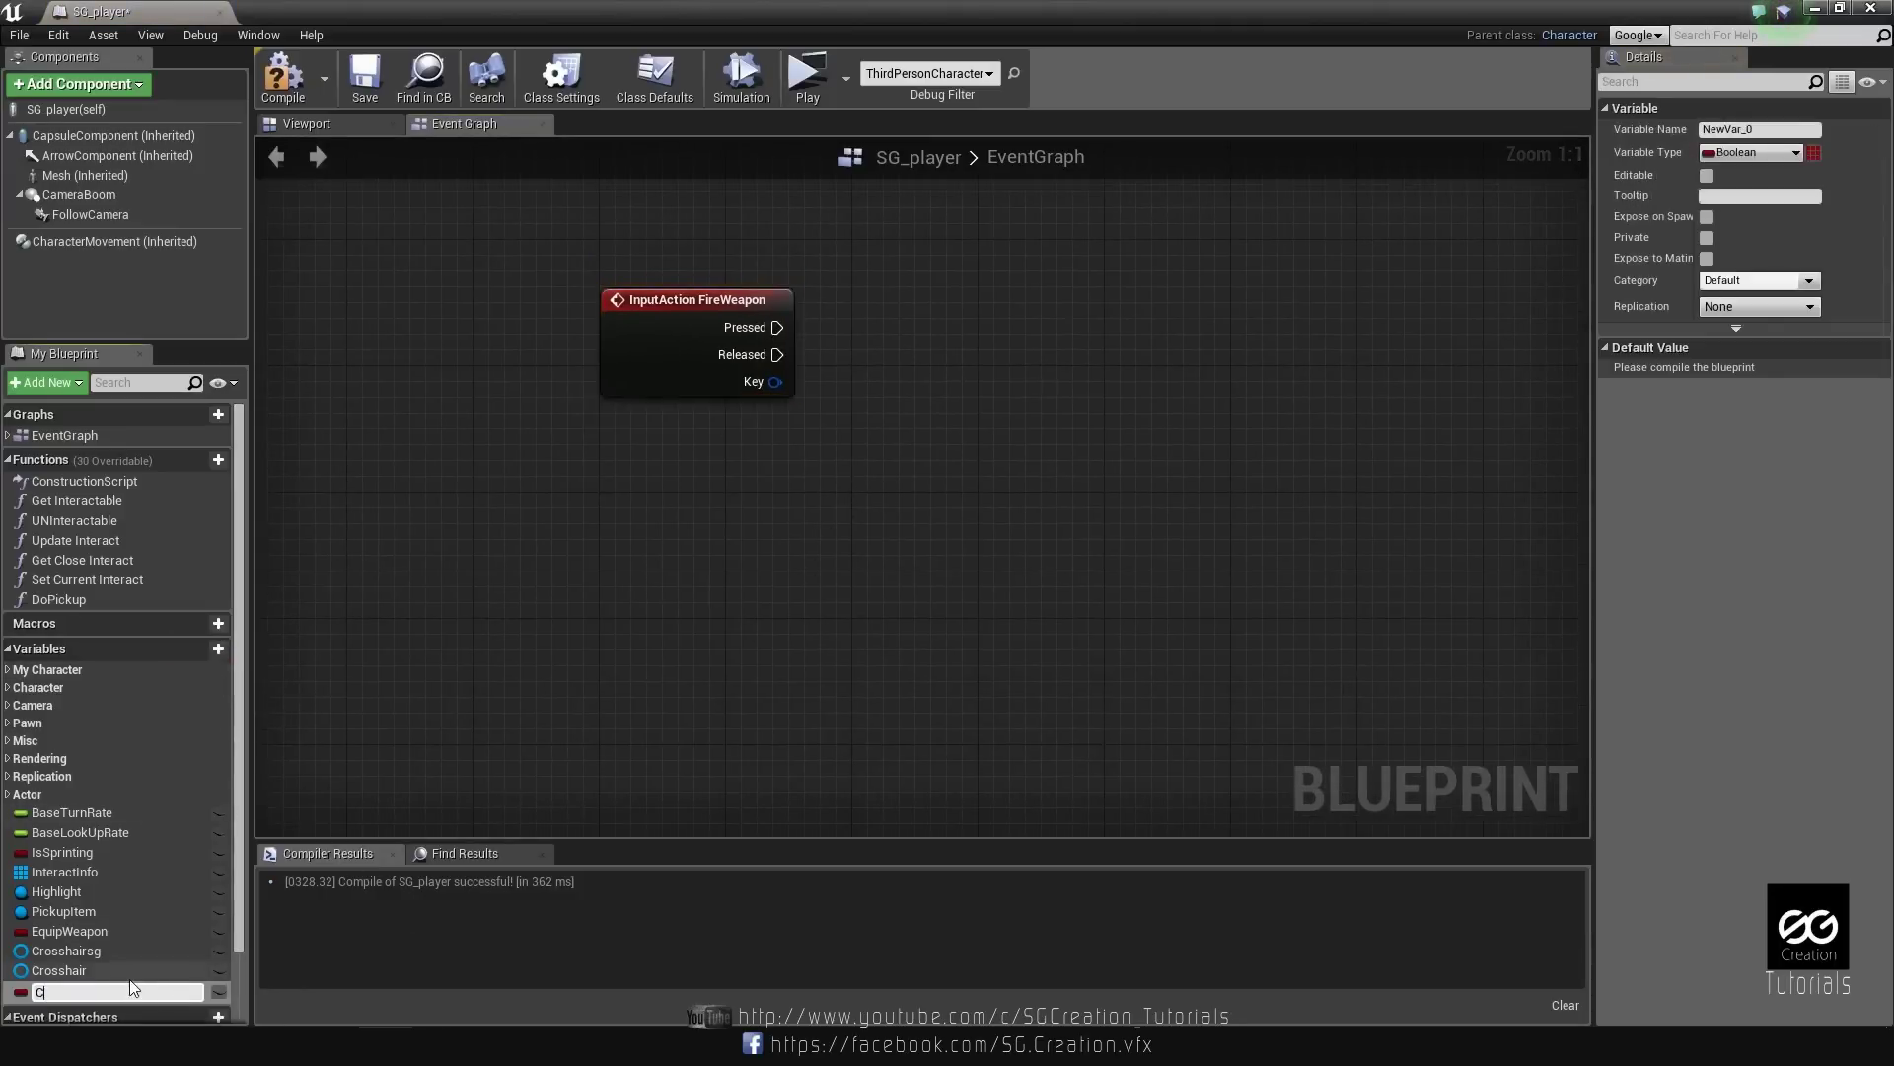
text(anFire)
key(Return)
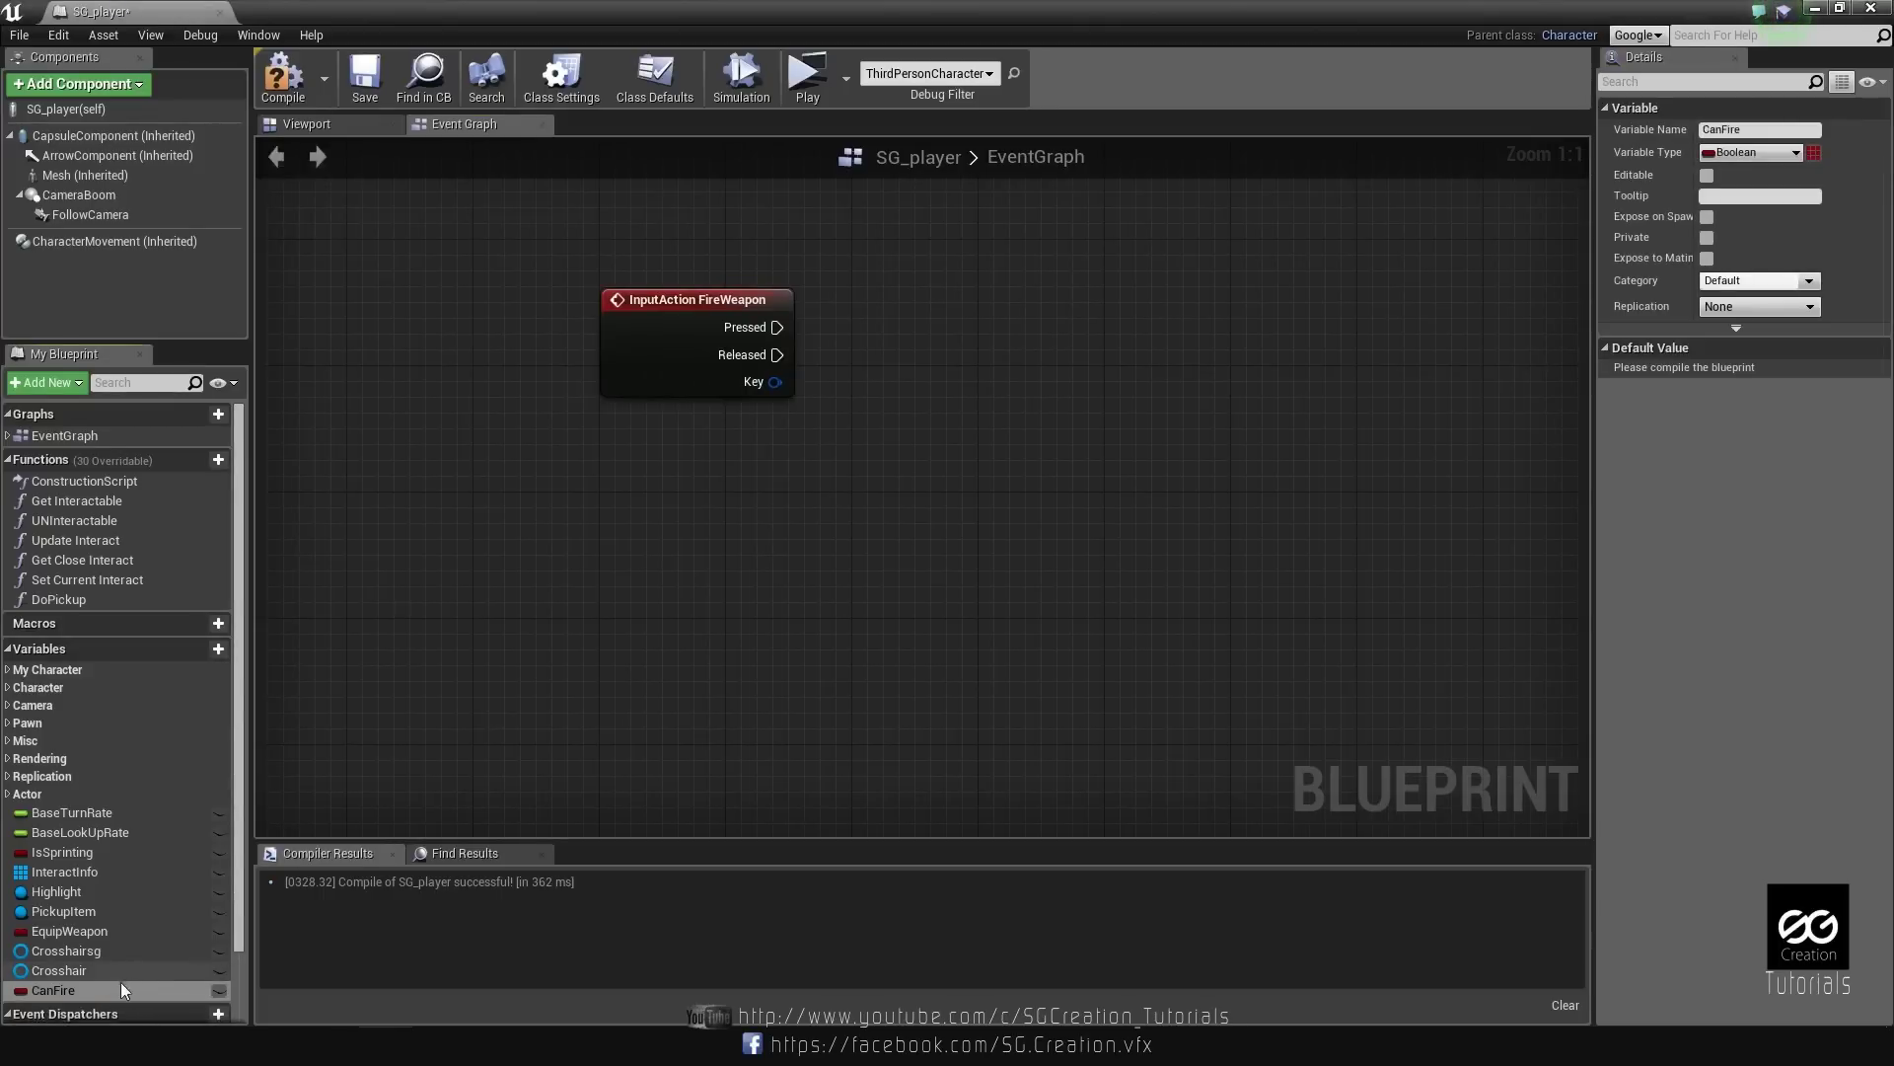
drag(120, 980, 901, 283)
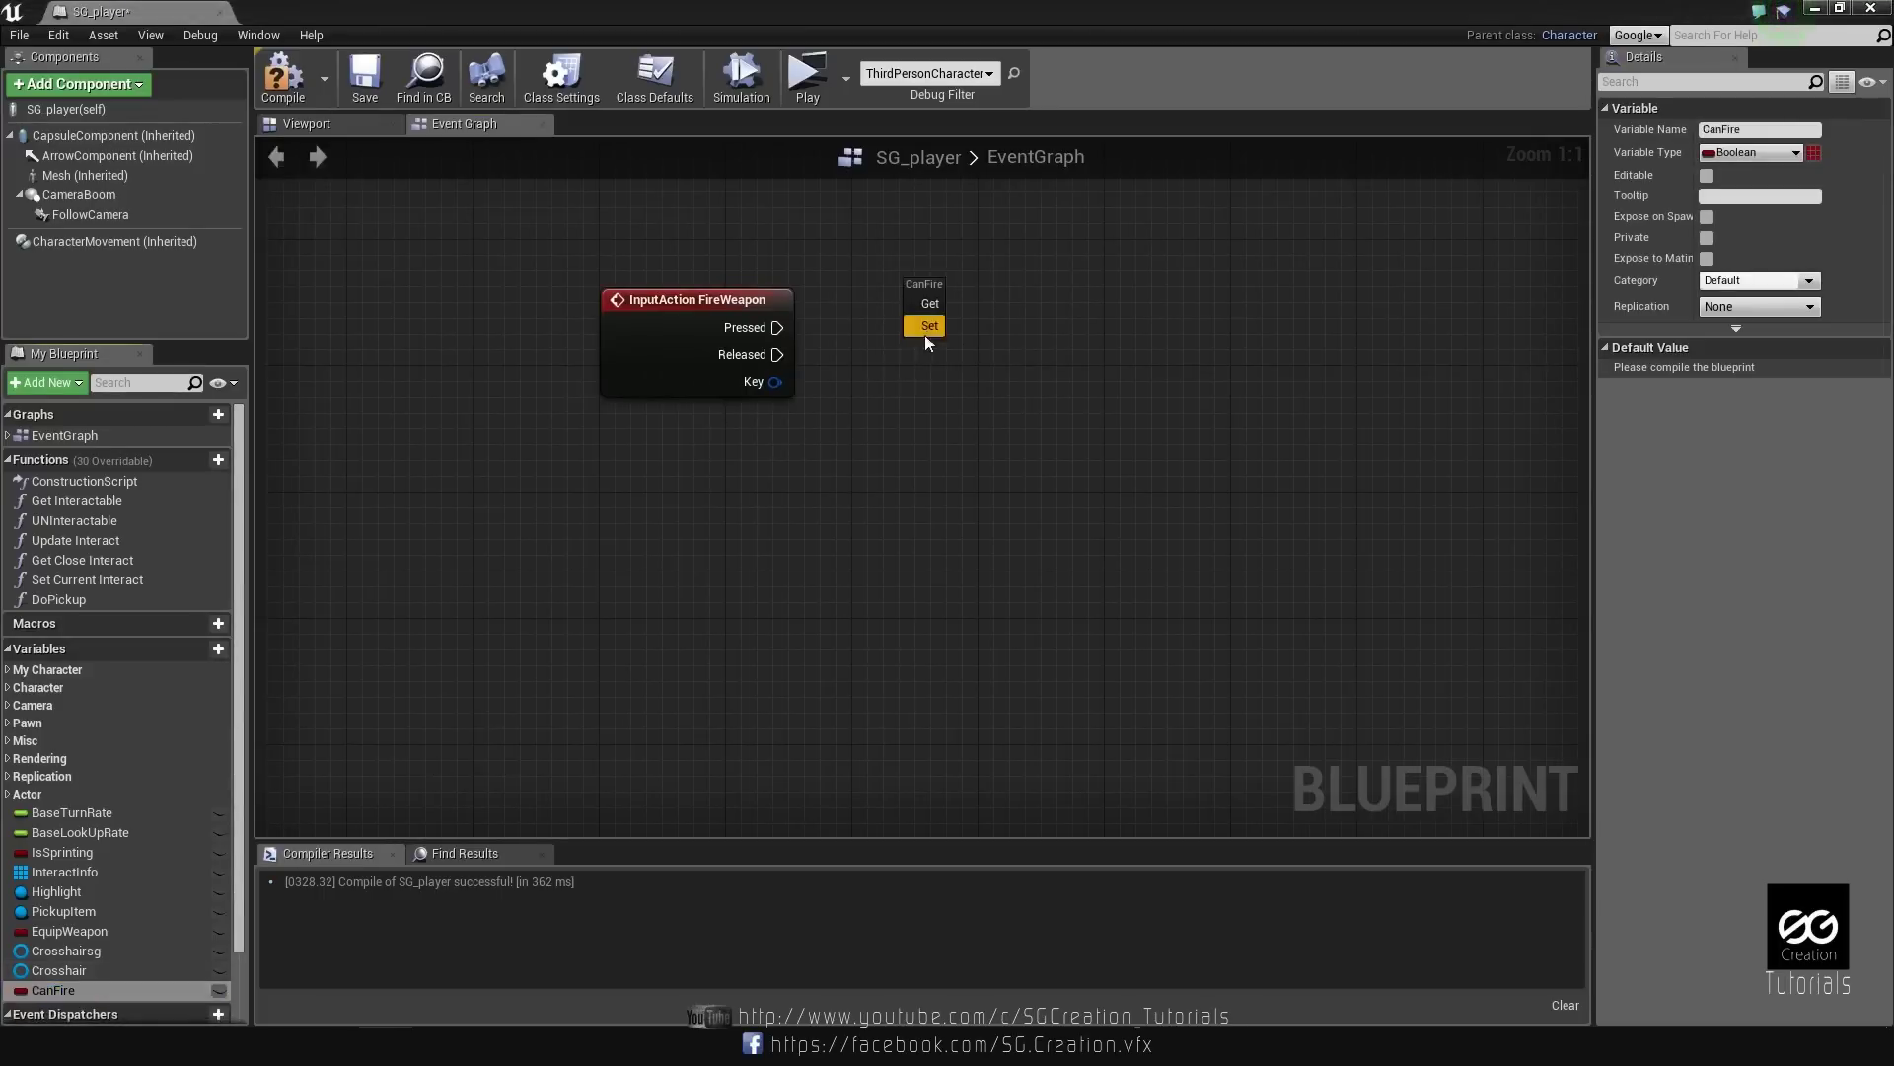
click(927, 329)
mouse_move(777, 327)
mouse_down()
mouse_move(918, 296)
mouse_move(980, 329)
mouse_up()
click(993, 358)
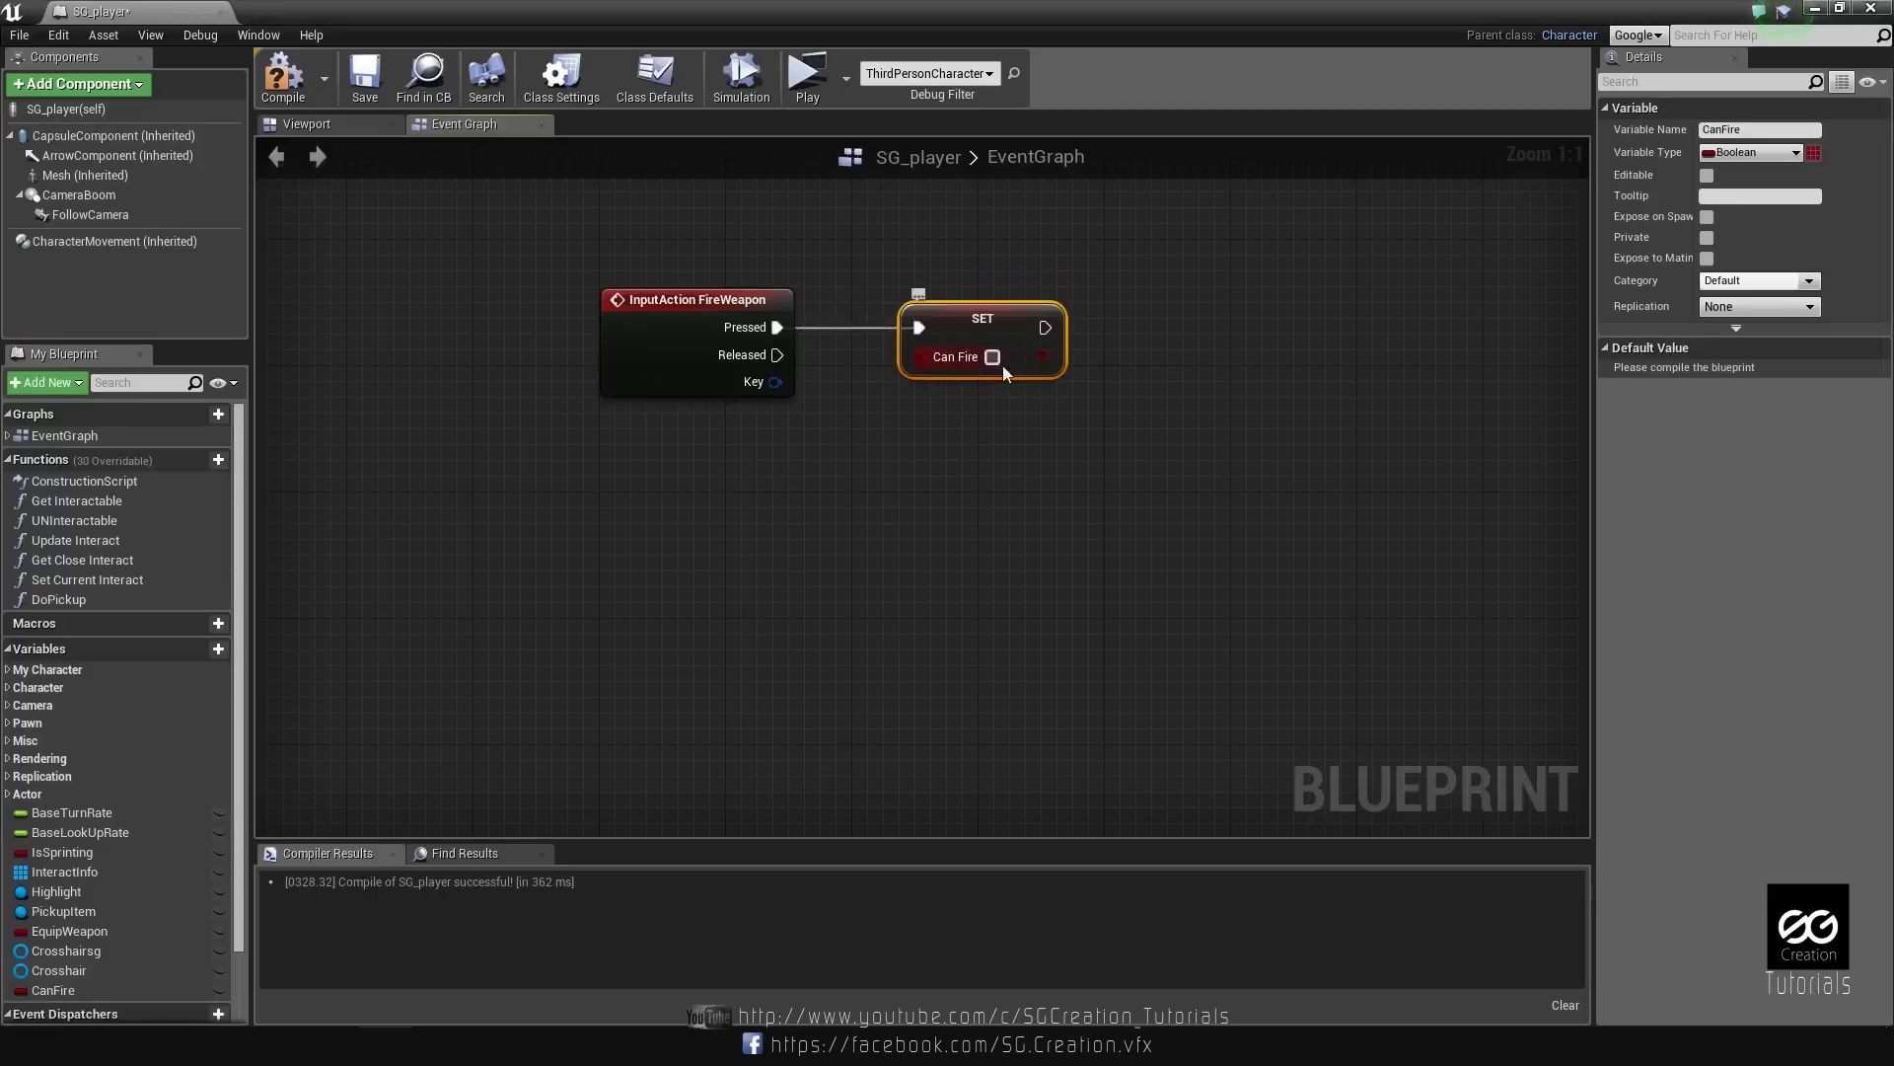
mouse_move(1228, 418)
right_down()
mouse_move(1154, 438)
mouse_move(1205, 381)
right_up()
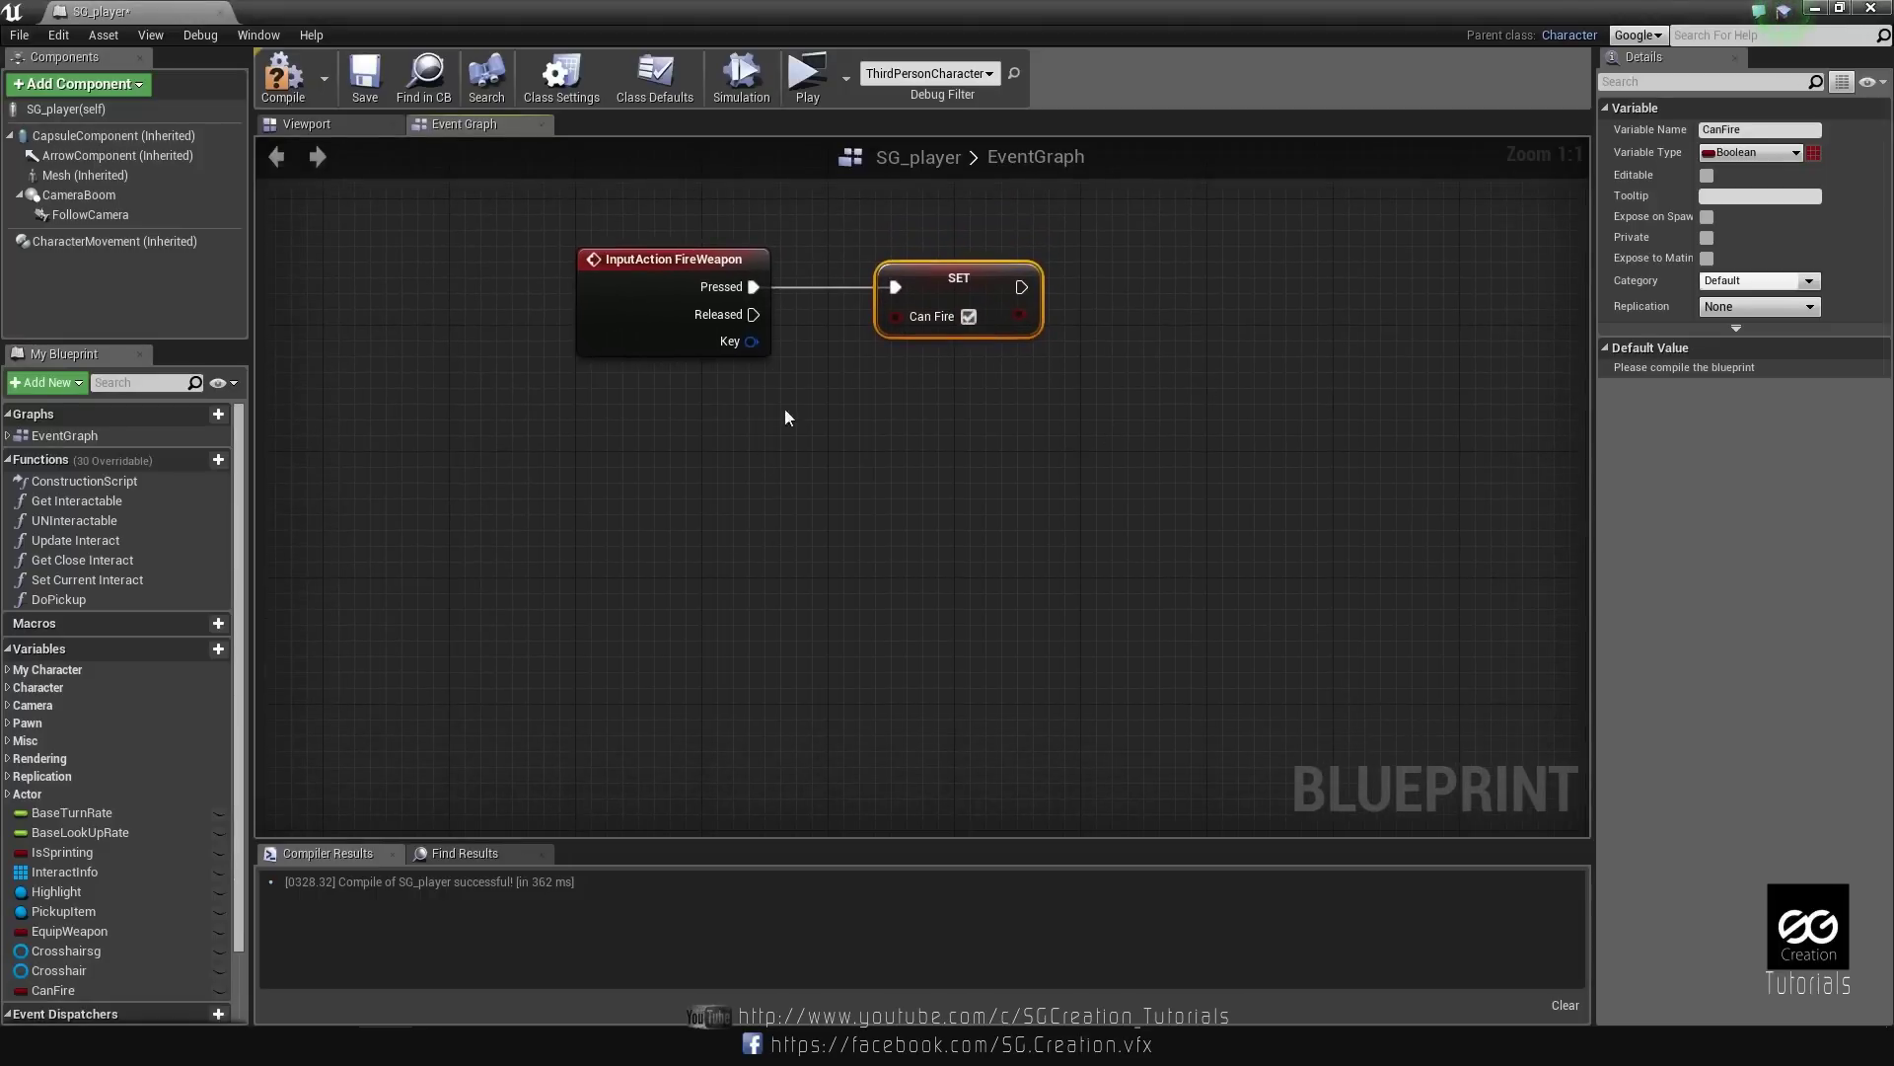
Duplicate the CanFire setter and set it to false on FireWeapon Released.
key(ctrl+c)
key(ctrl+v)
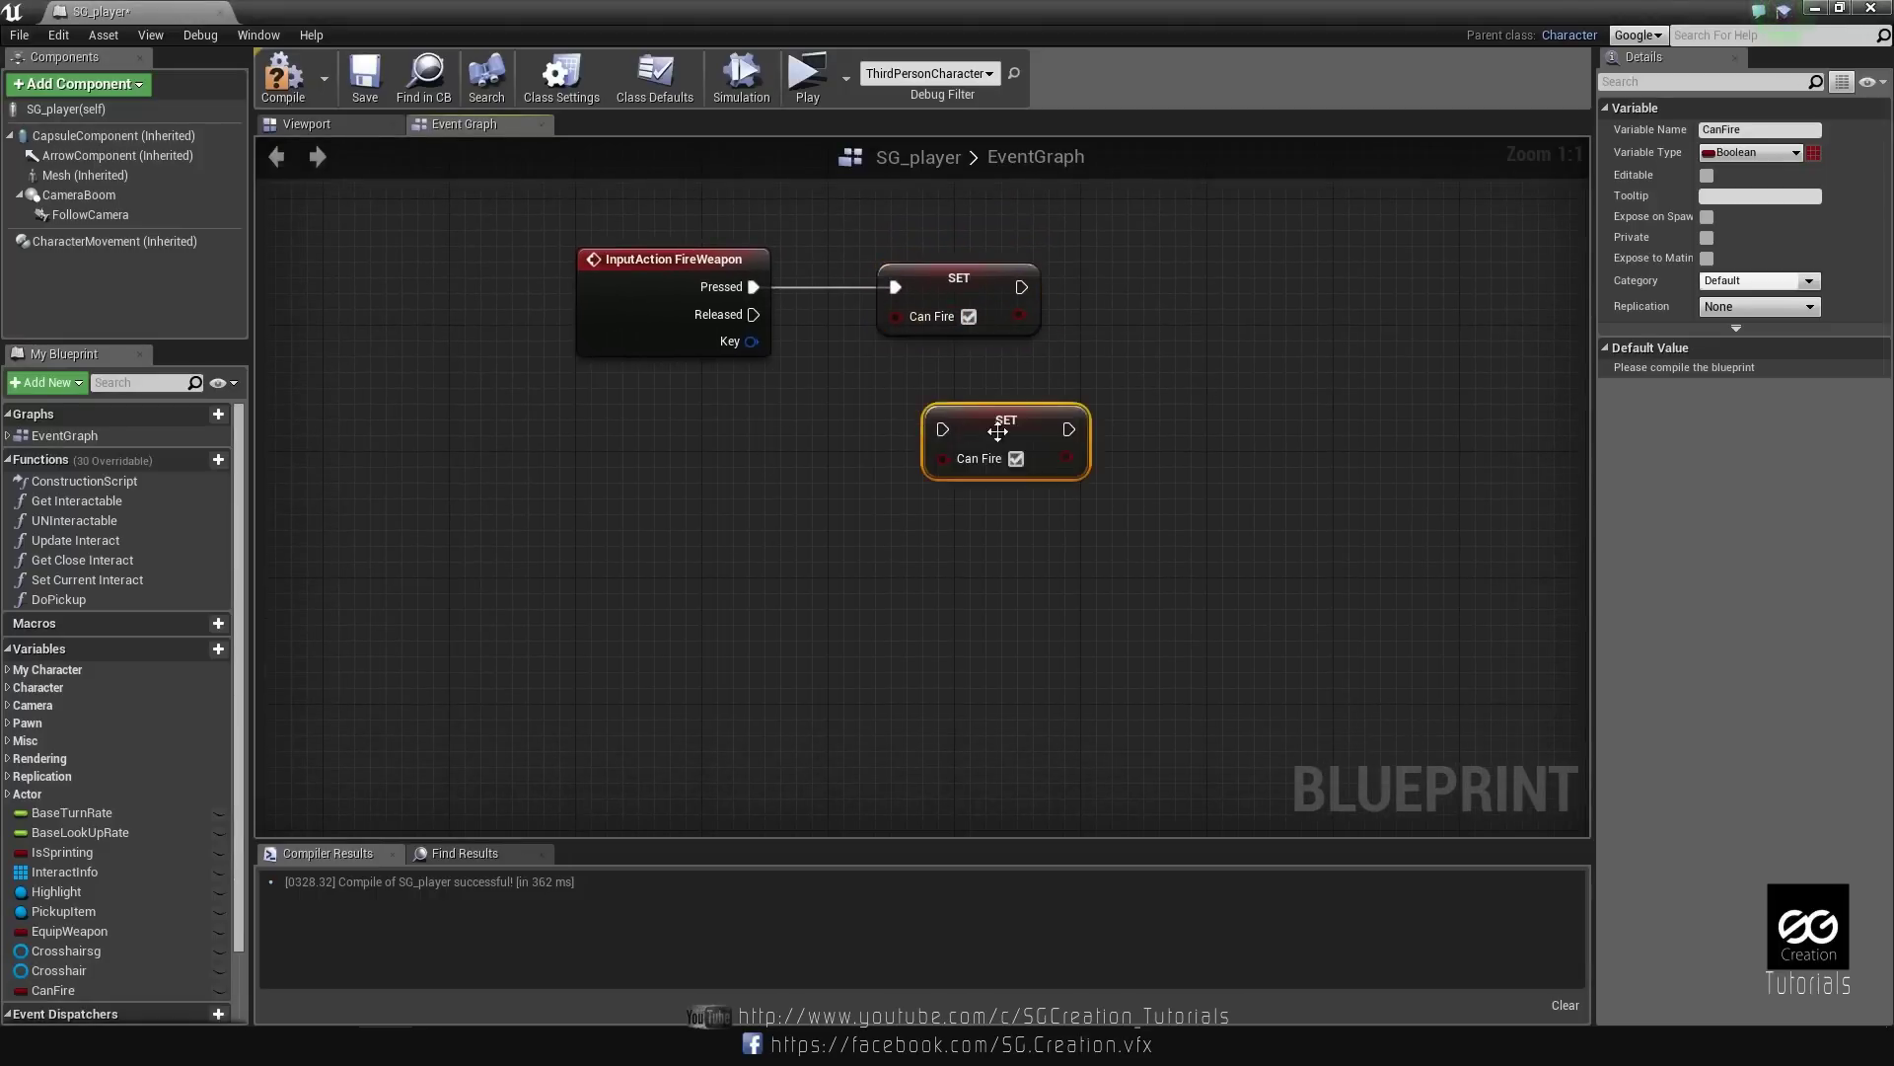
mouse_move(996, 431)
mouse_down()
mouse_move(949, 394)
mouse_move(965, 393)
mouse_up()
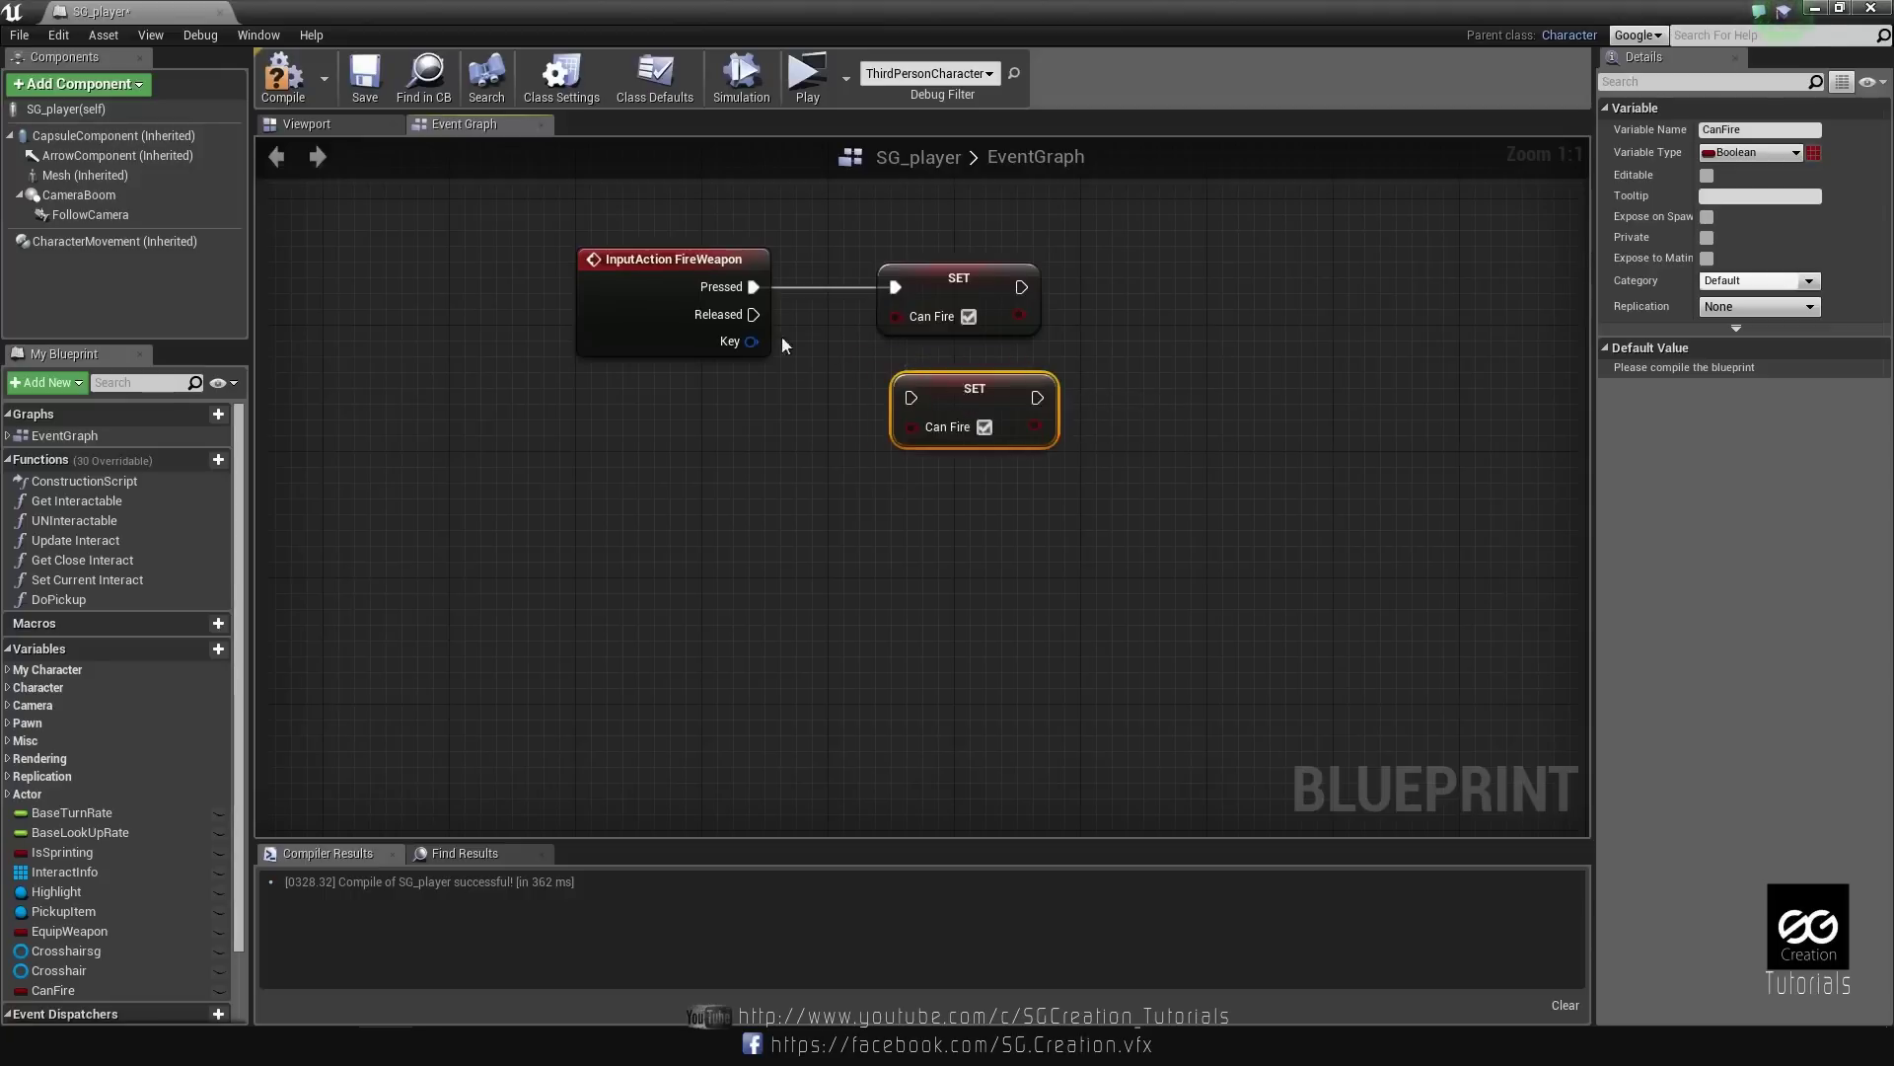
drag(755, 315, 909, 396)
click(985, 427)
Add a custom event node in the free space below.
right_drag(892, 519, 915, 431)
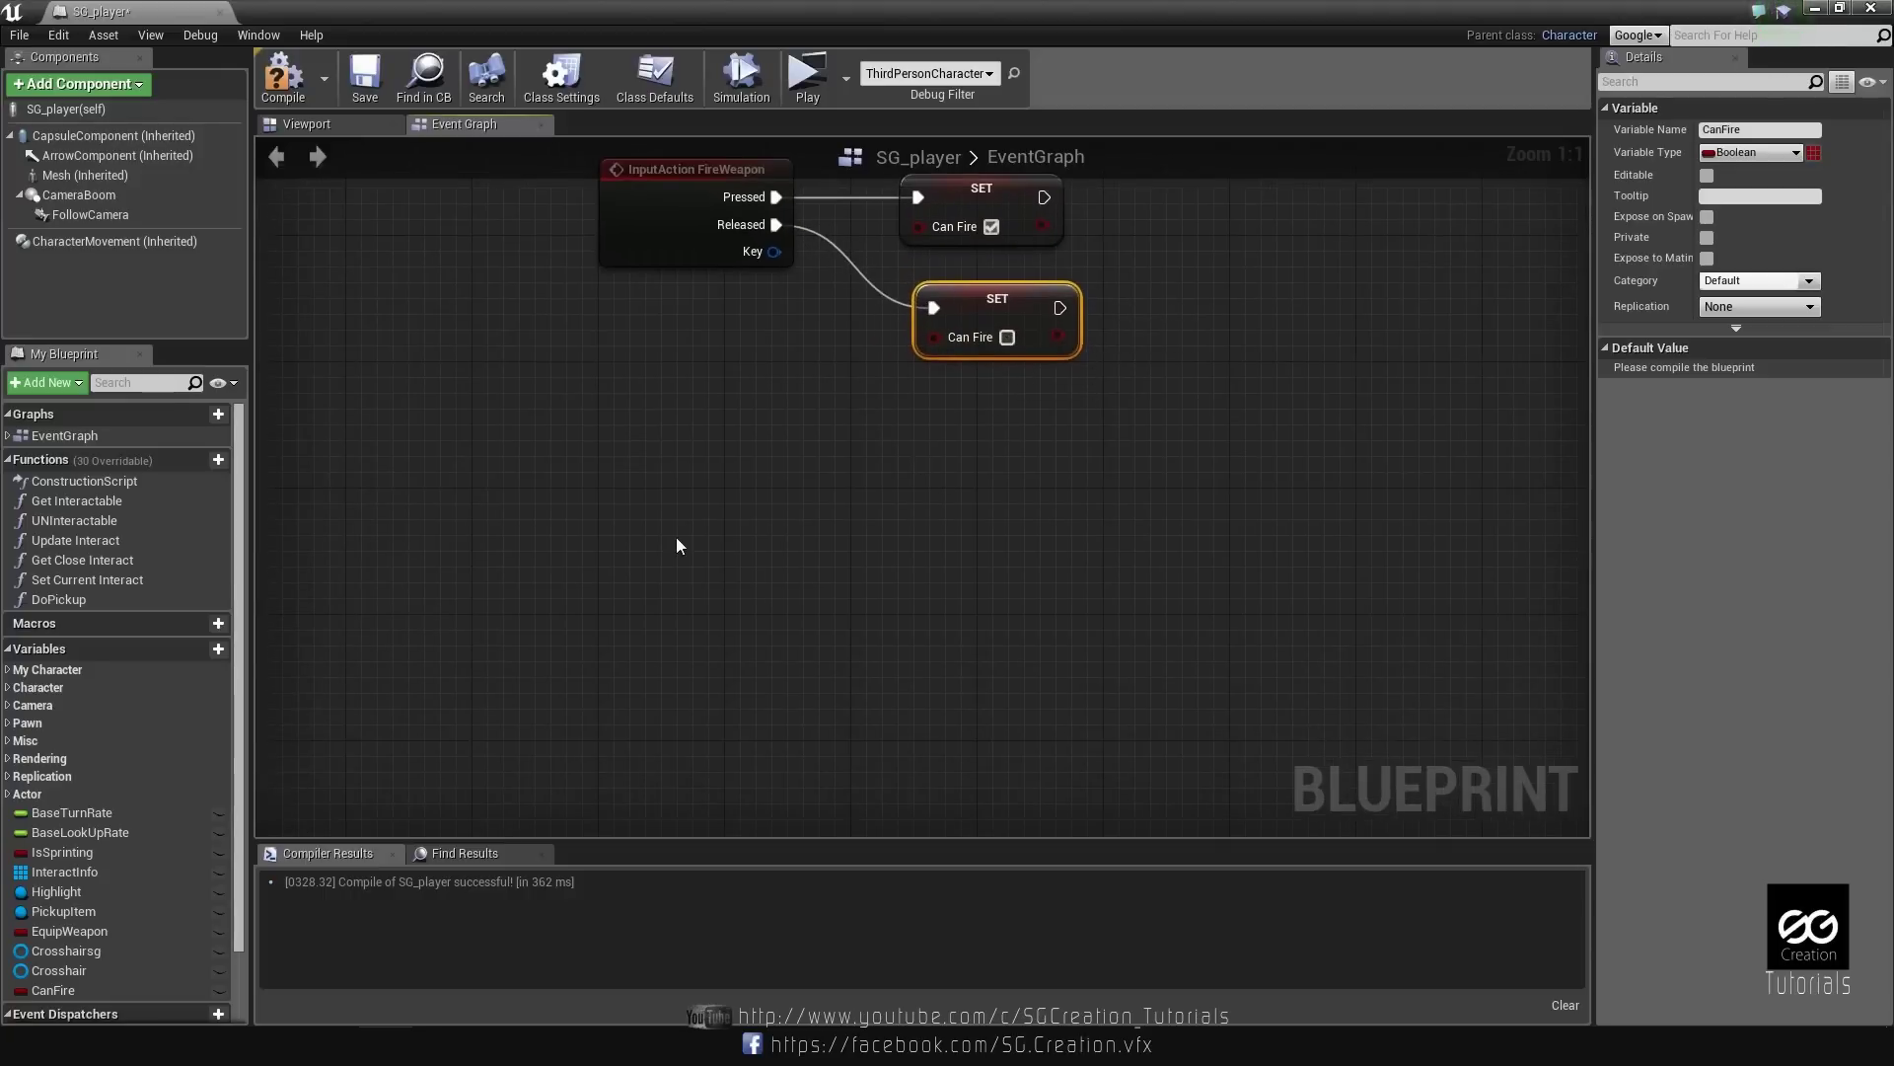
right_click(682, 539)
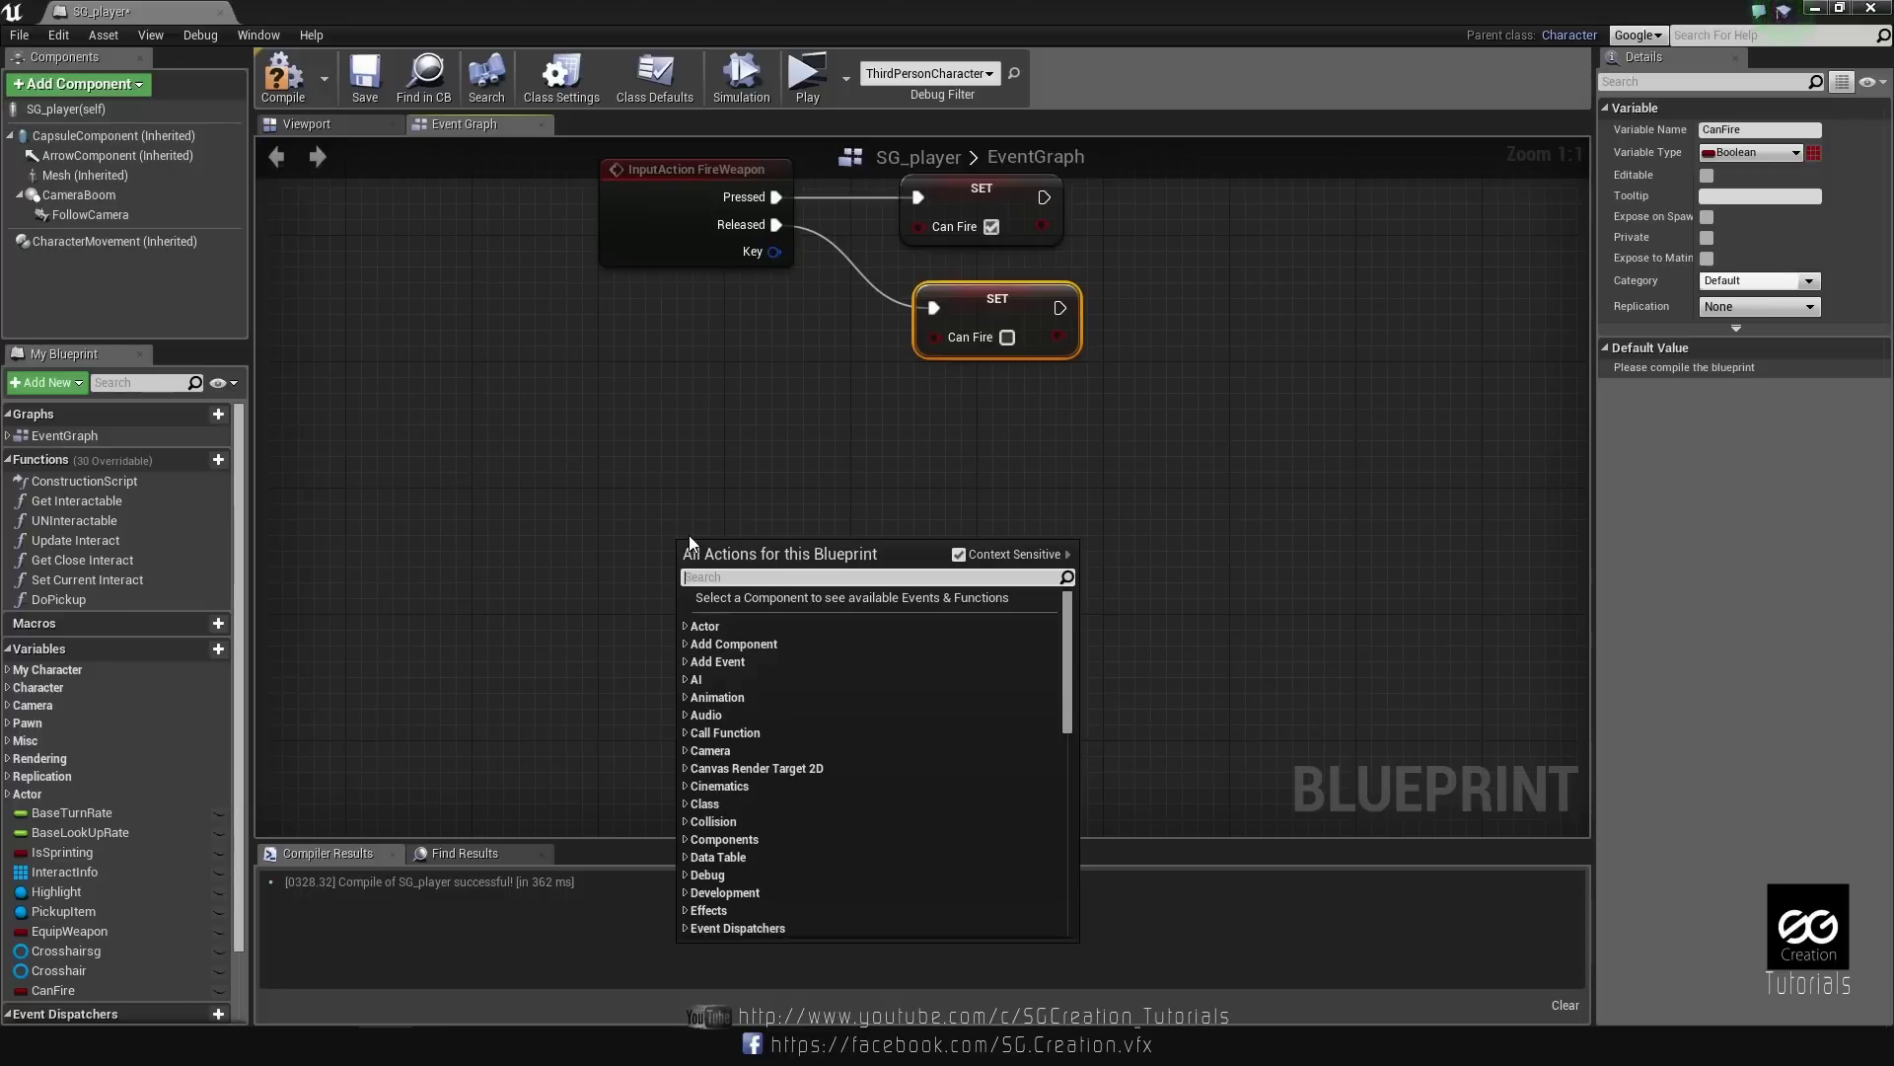
text(custom)
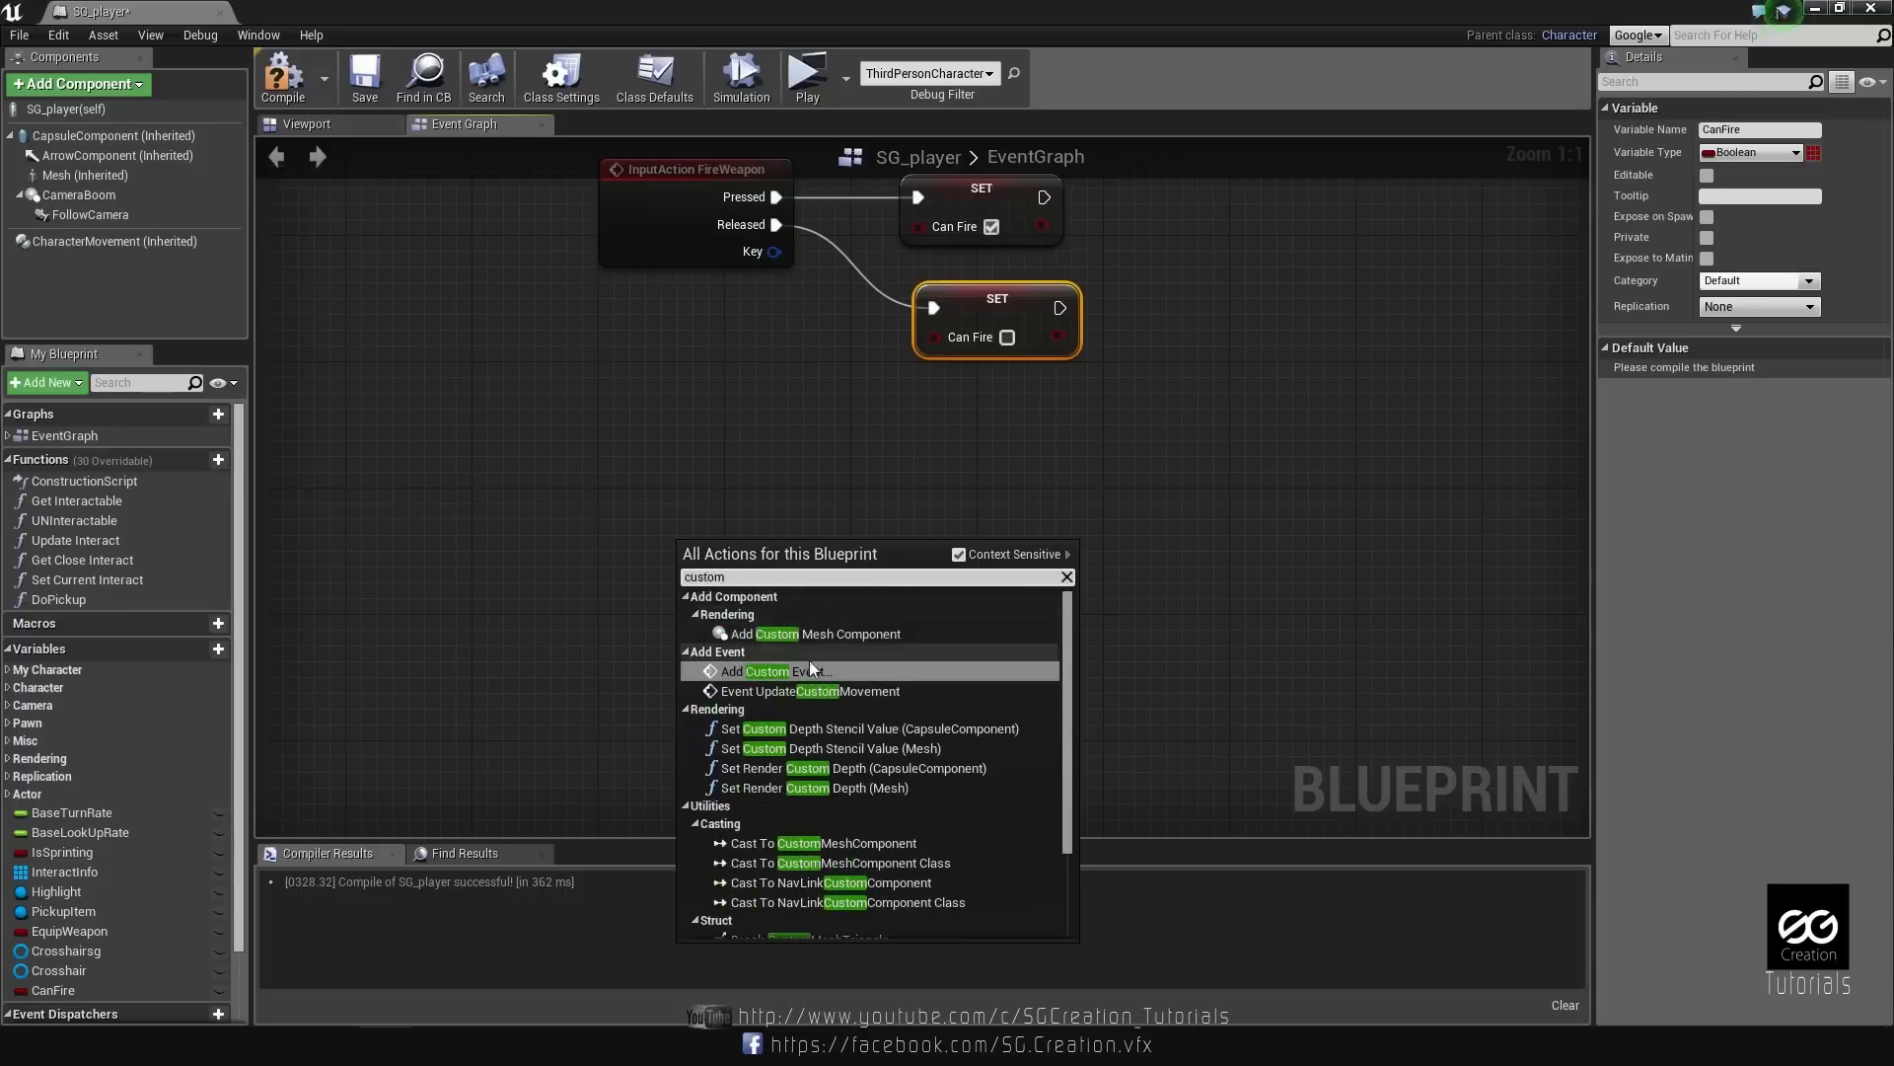
key(Escape)
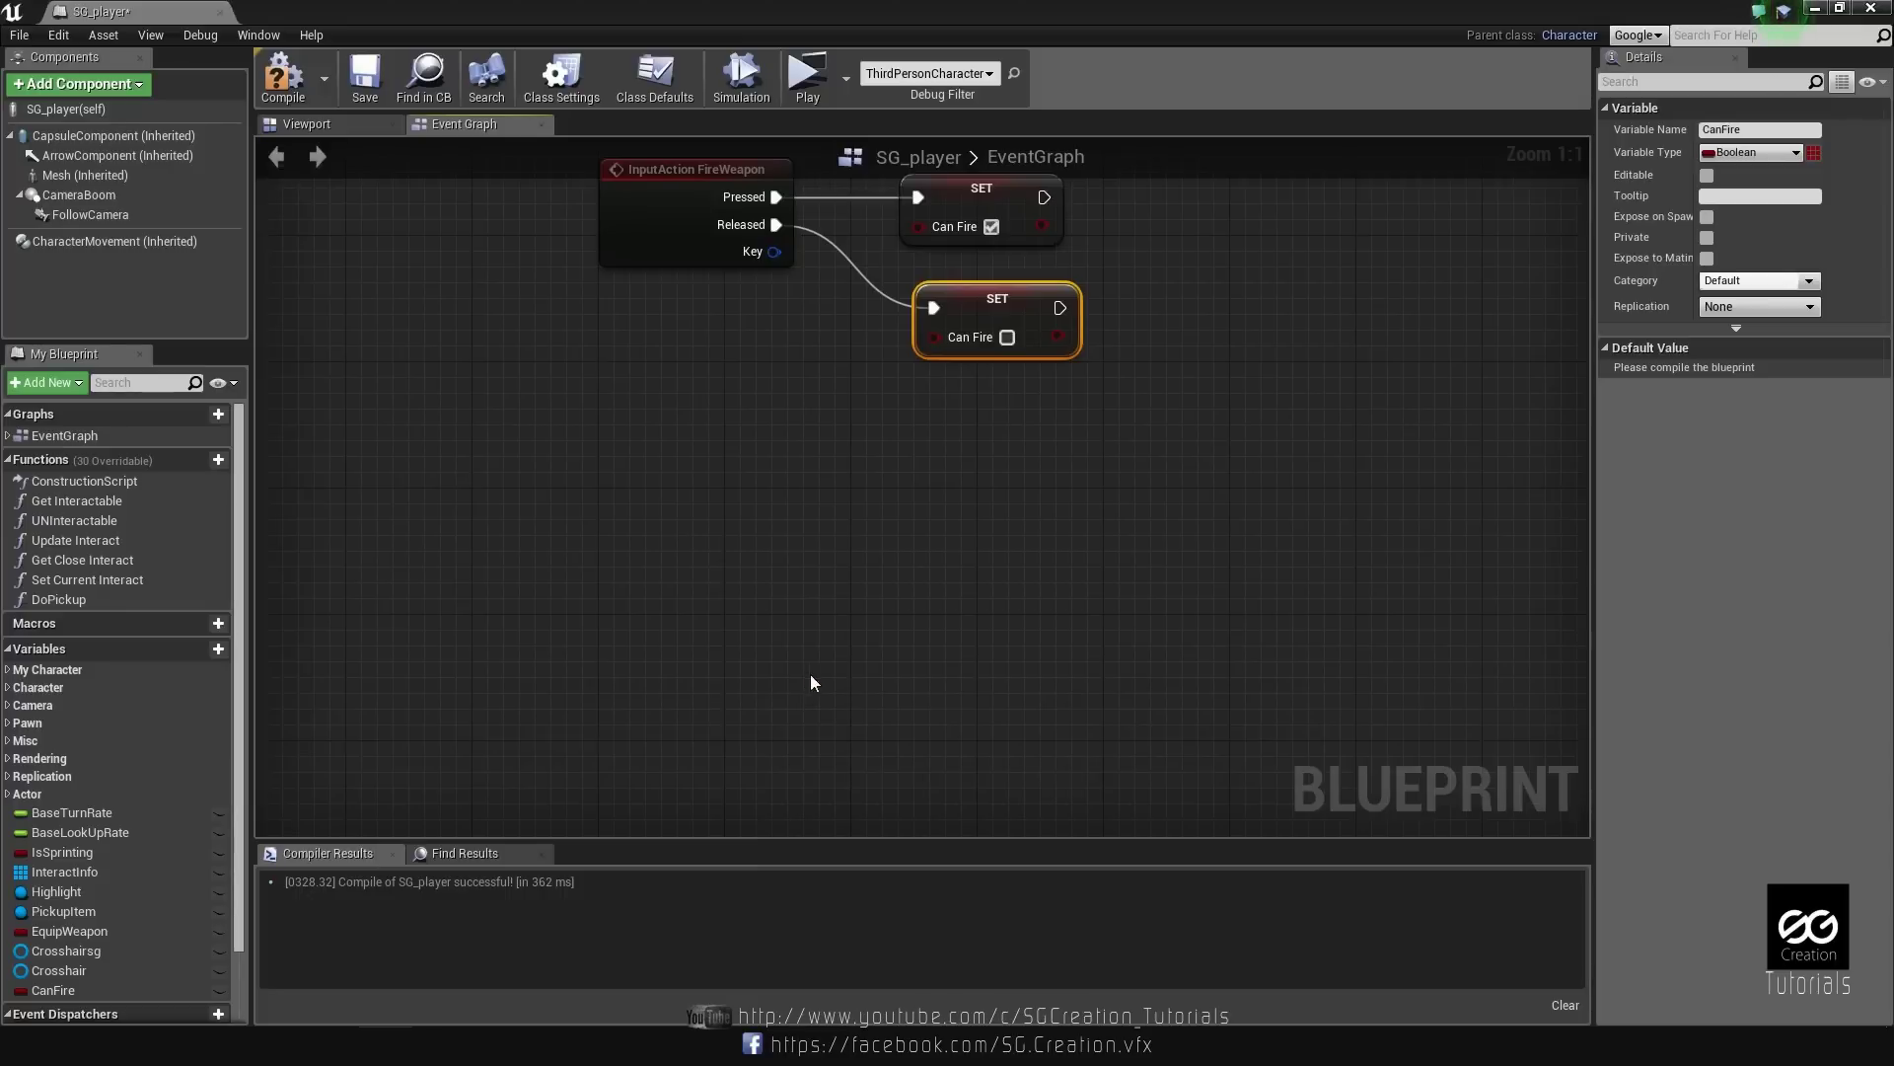
Name the custom event Fire and move it up slightly.
text(F)
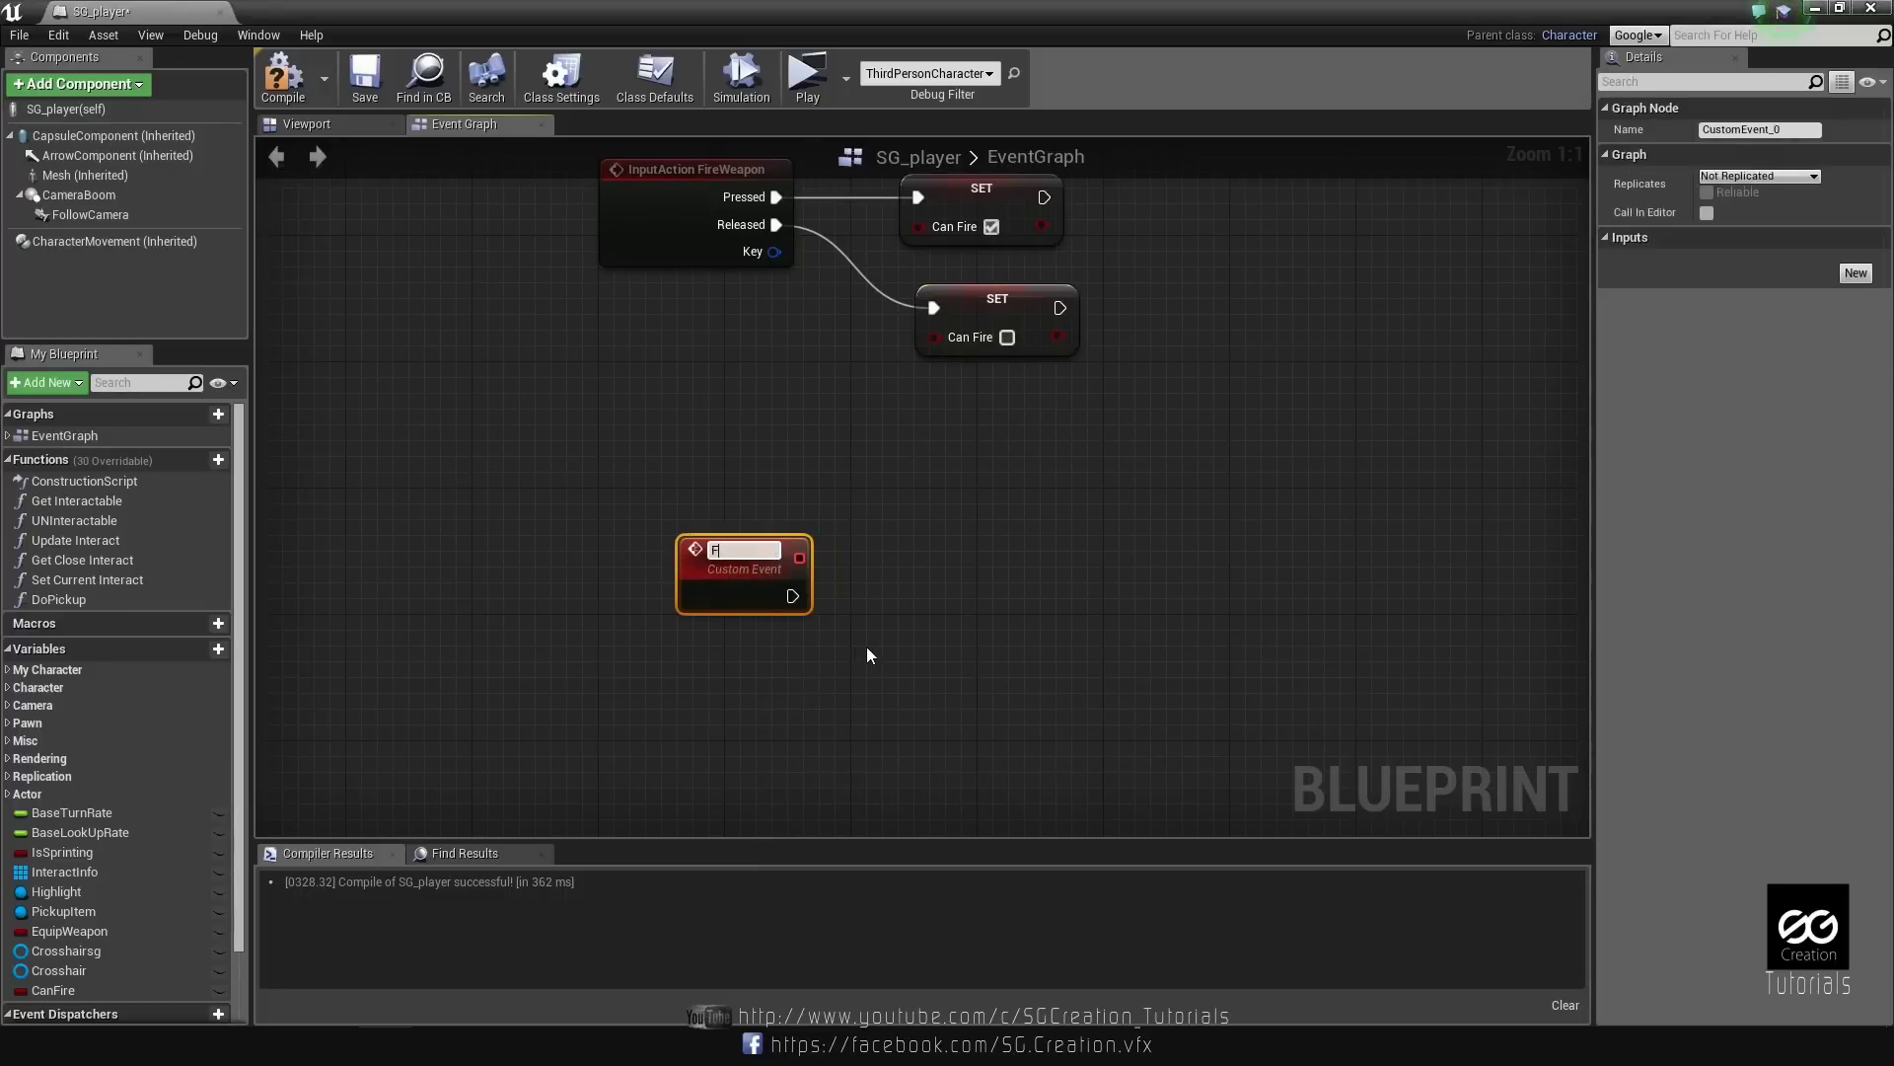
text(ire)
key(Return)
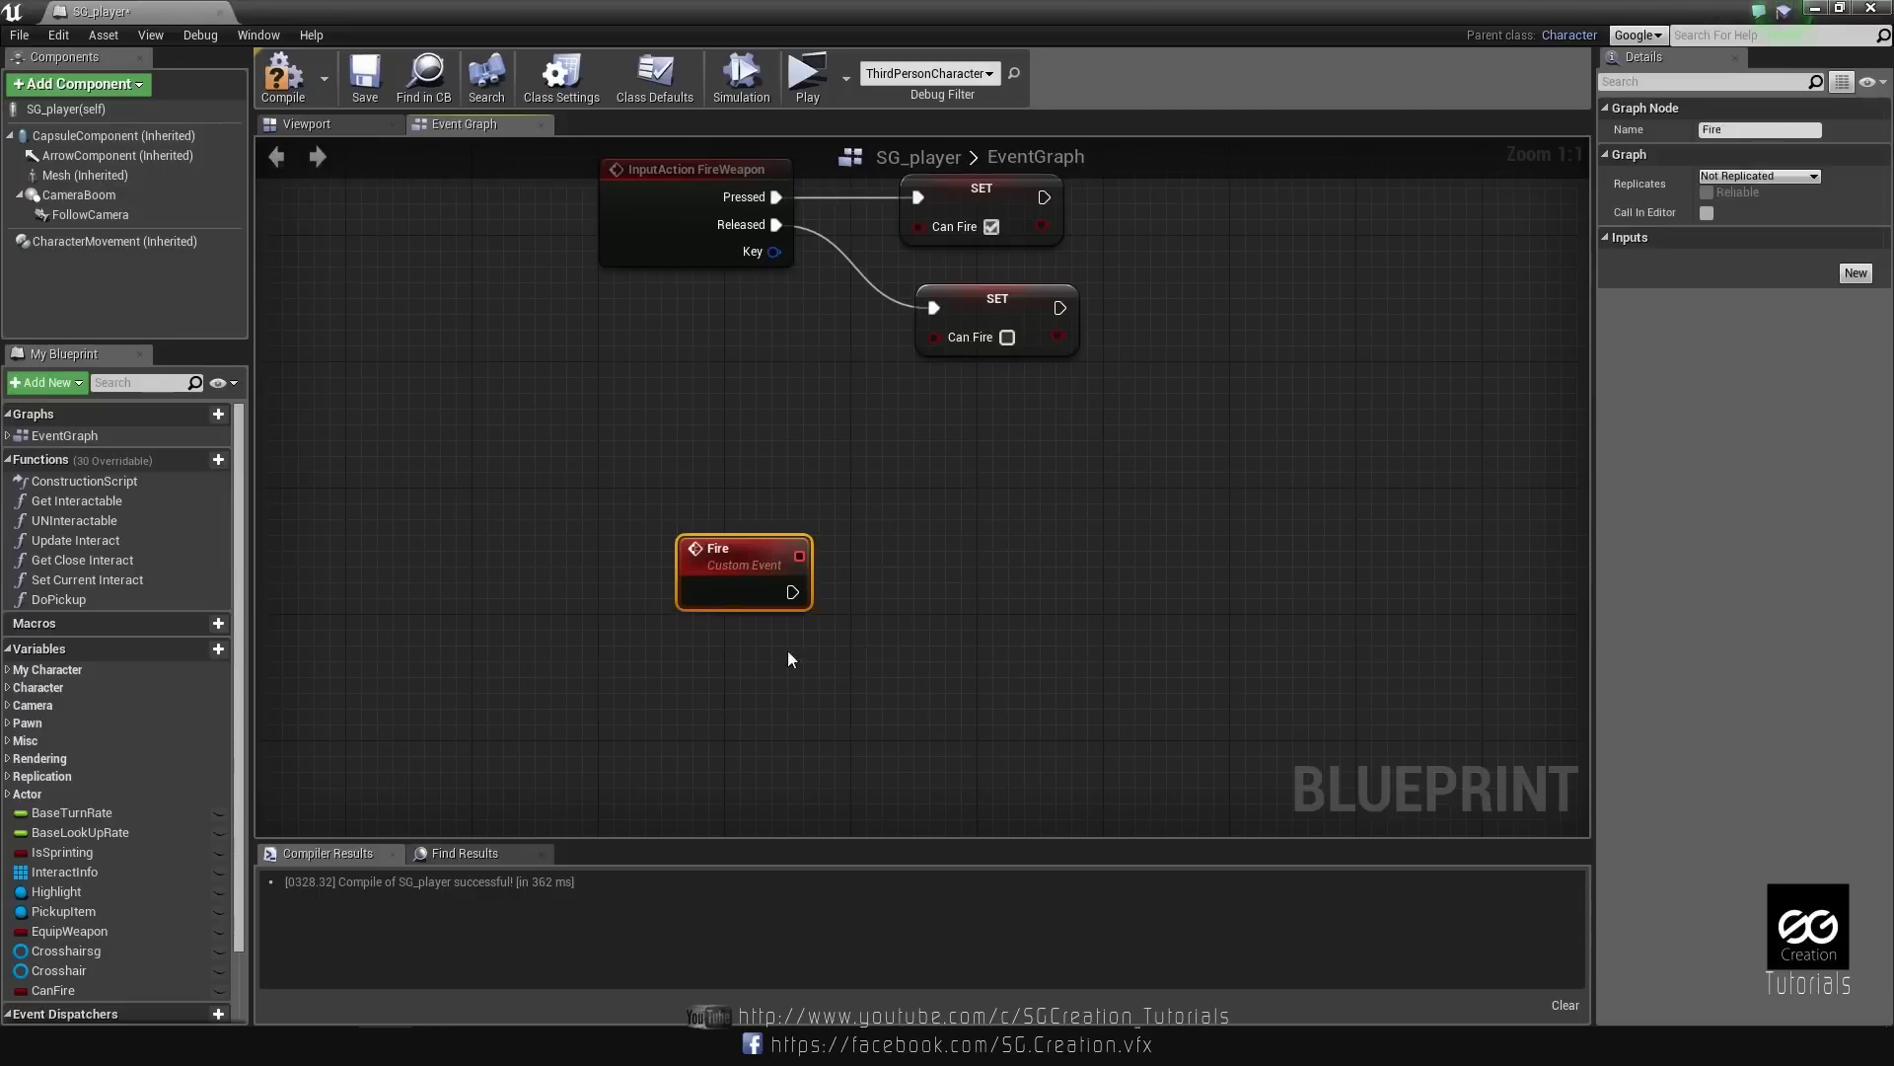
drag(738, 582, 738, 517)
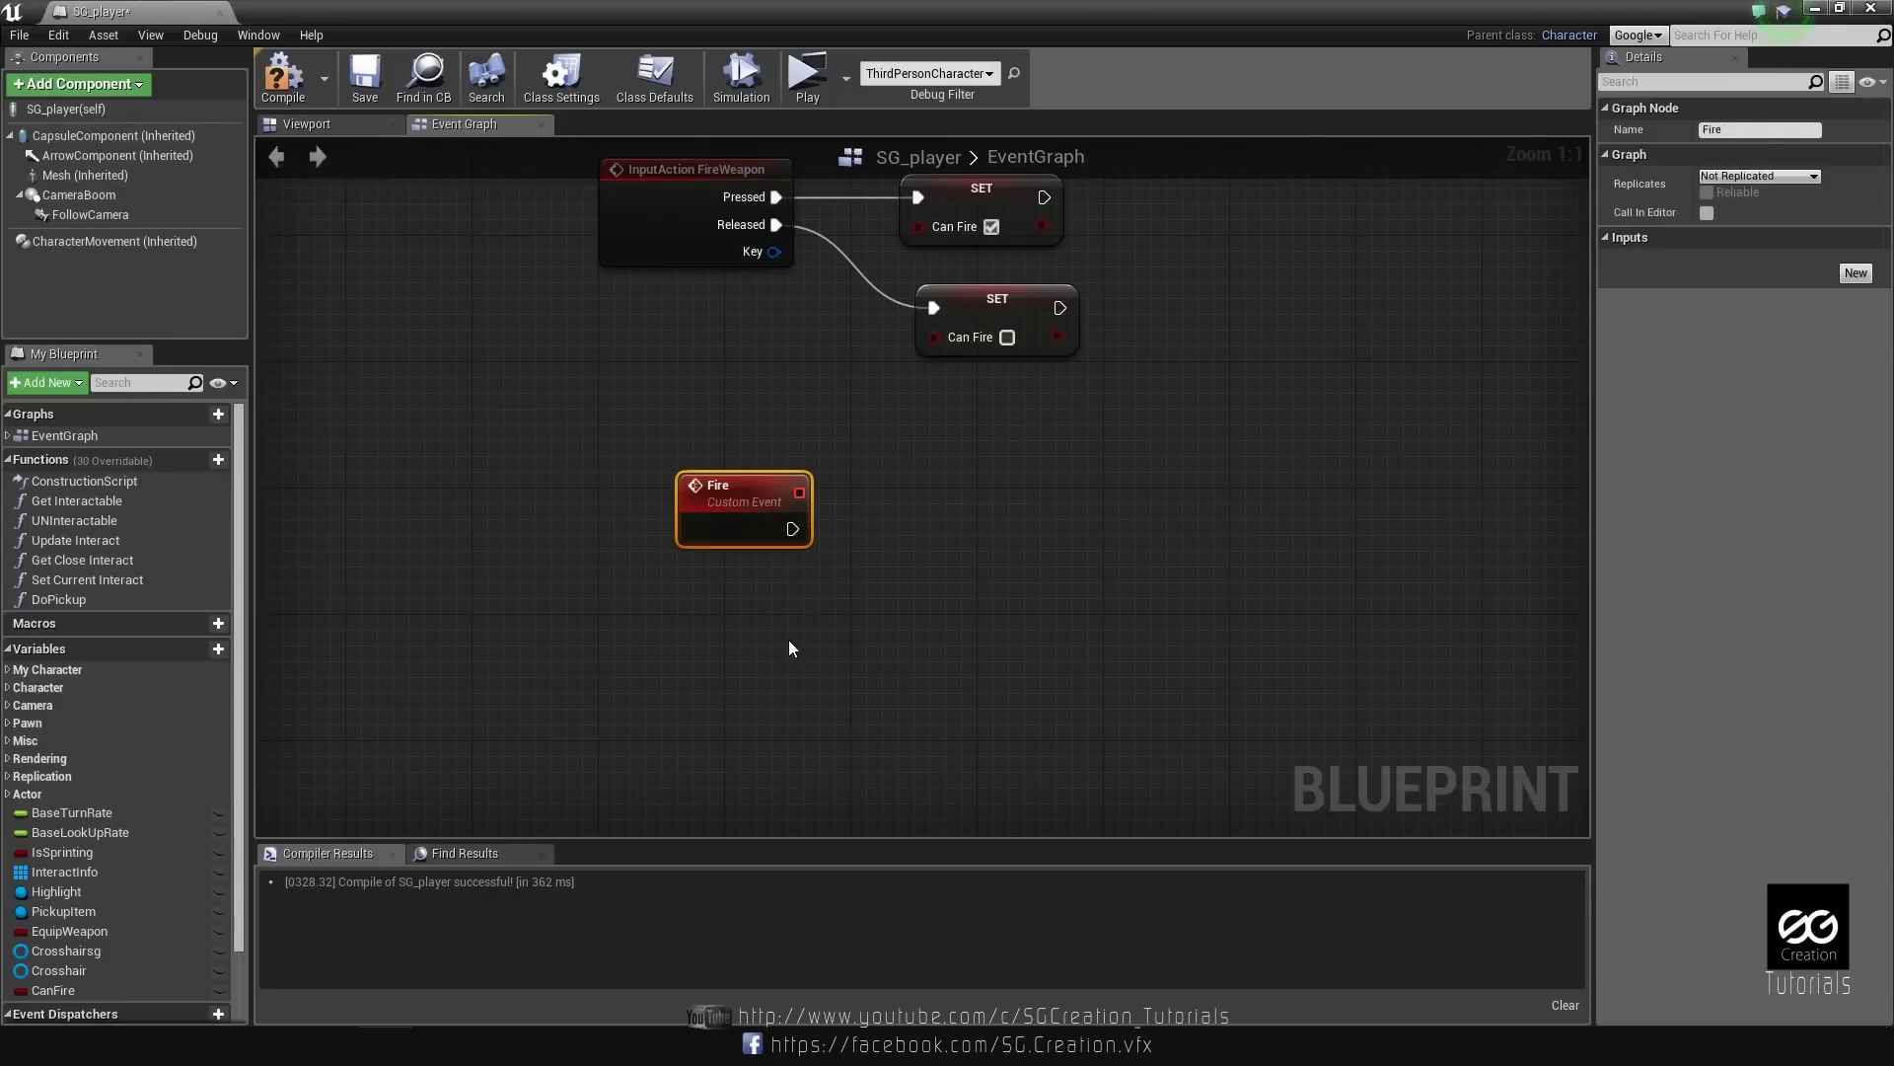
Duplicate the Fire event below it and rename the copy StopFire.
key(ctrl+c)
key(ctrl+v)
drag(843, 655, 777, 628)
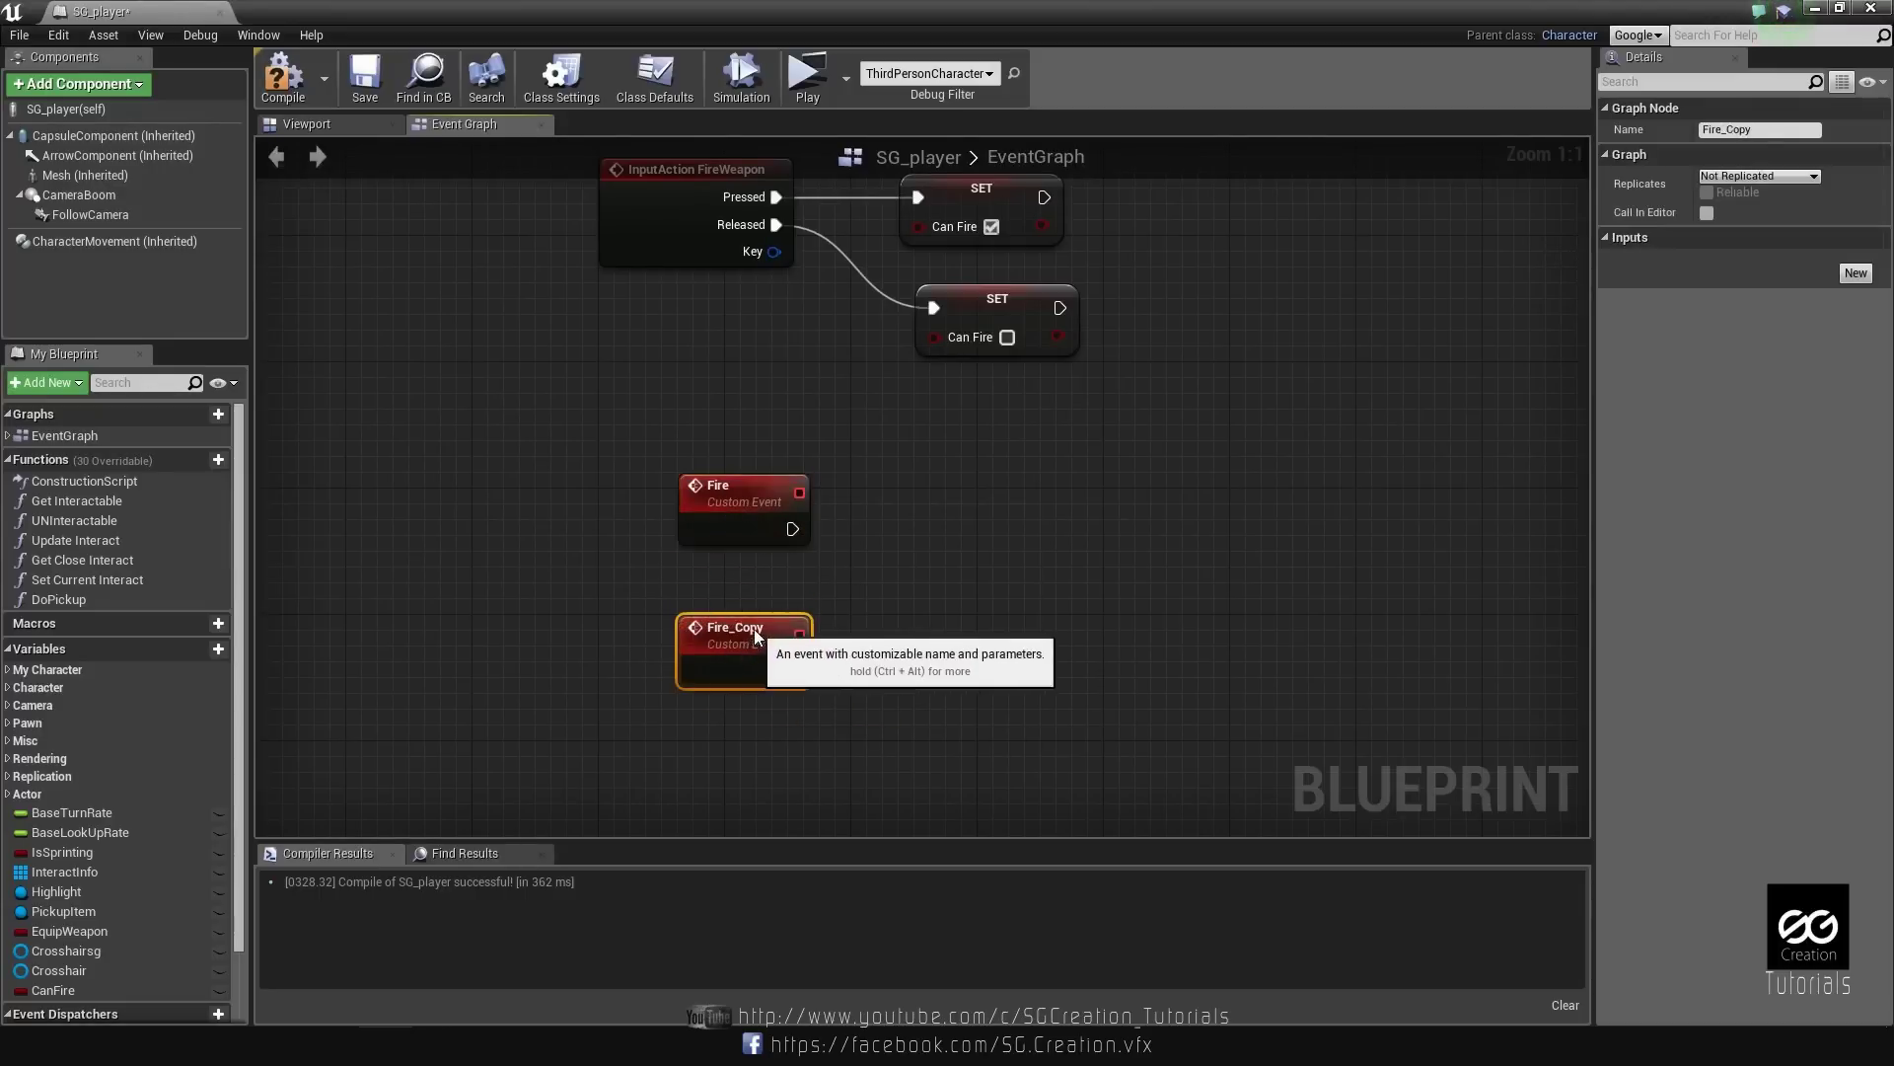
double_click(777, 628)
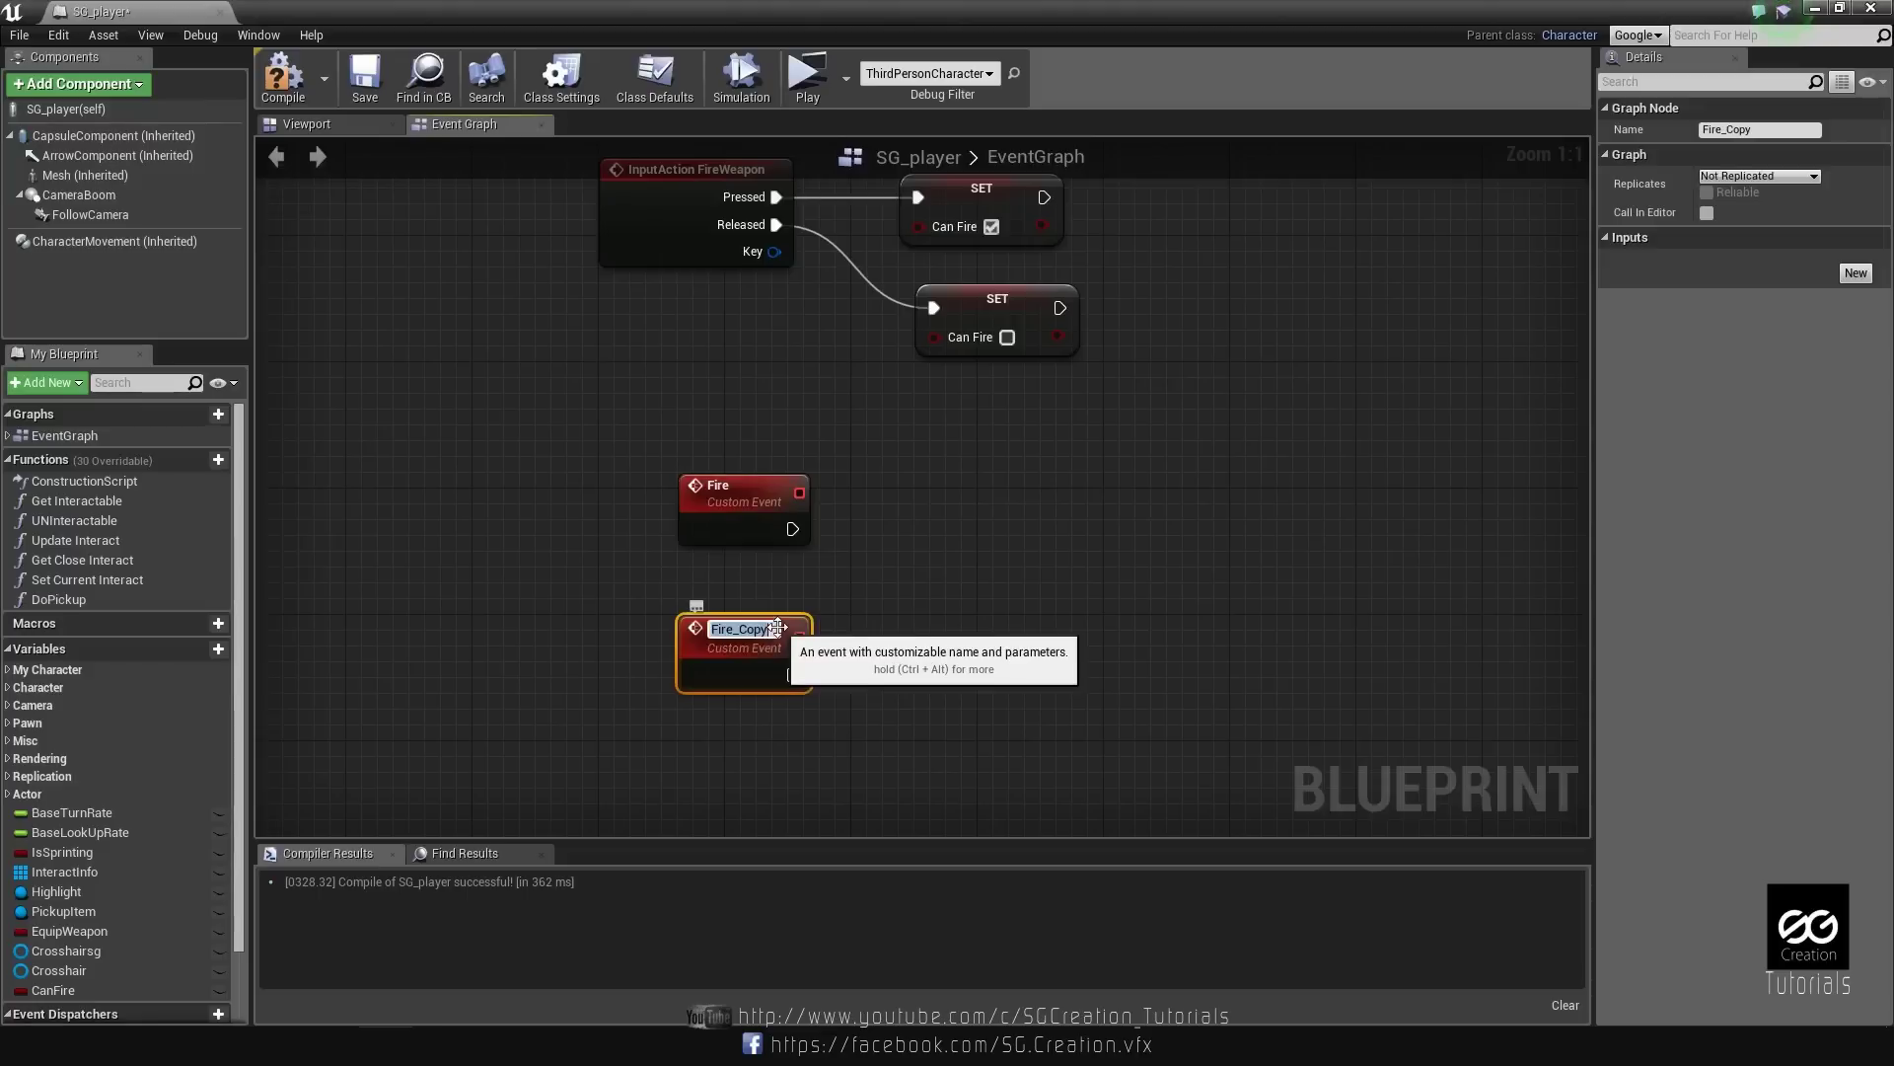
click(778, 628)
key(BackSpace)
key(BackSpace)
text(St)
text(op)
key(Return)
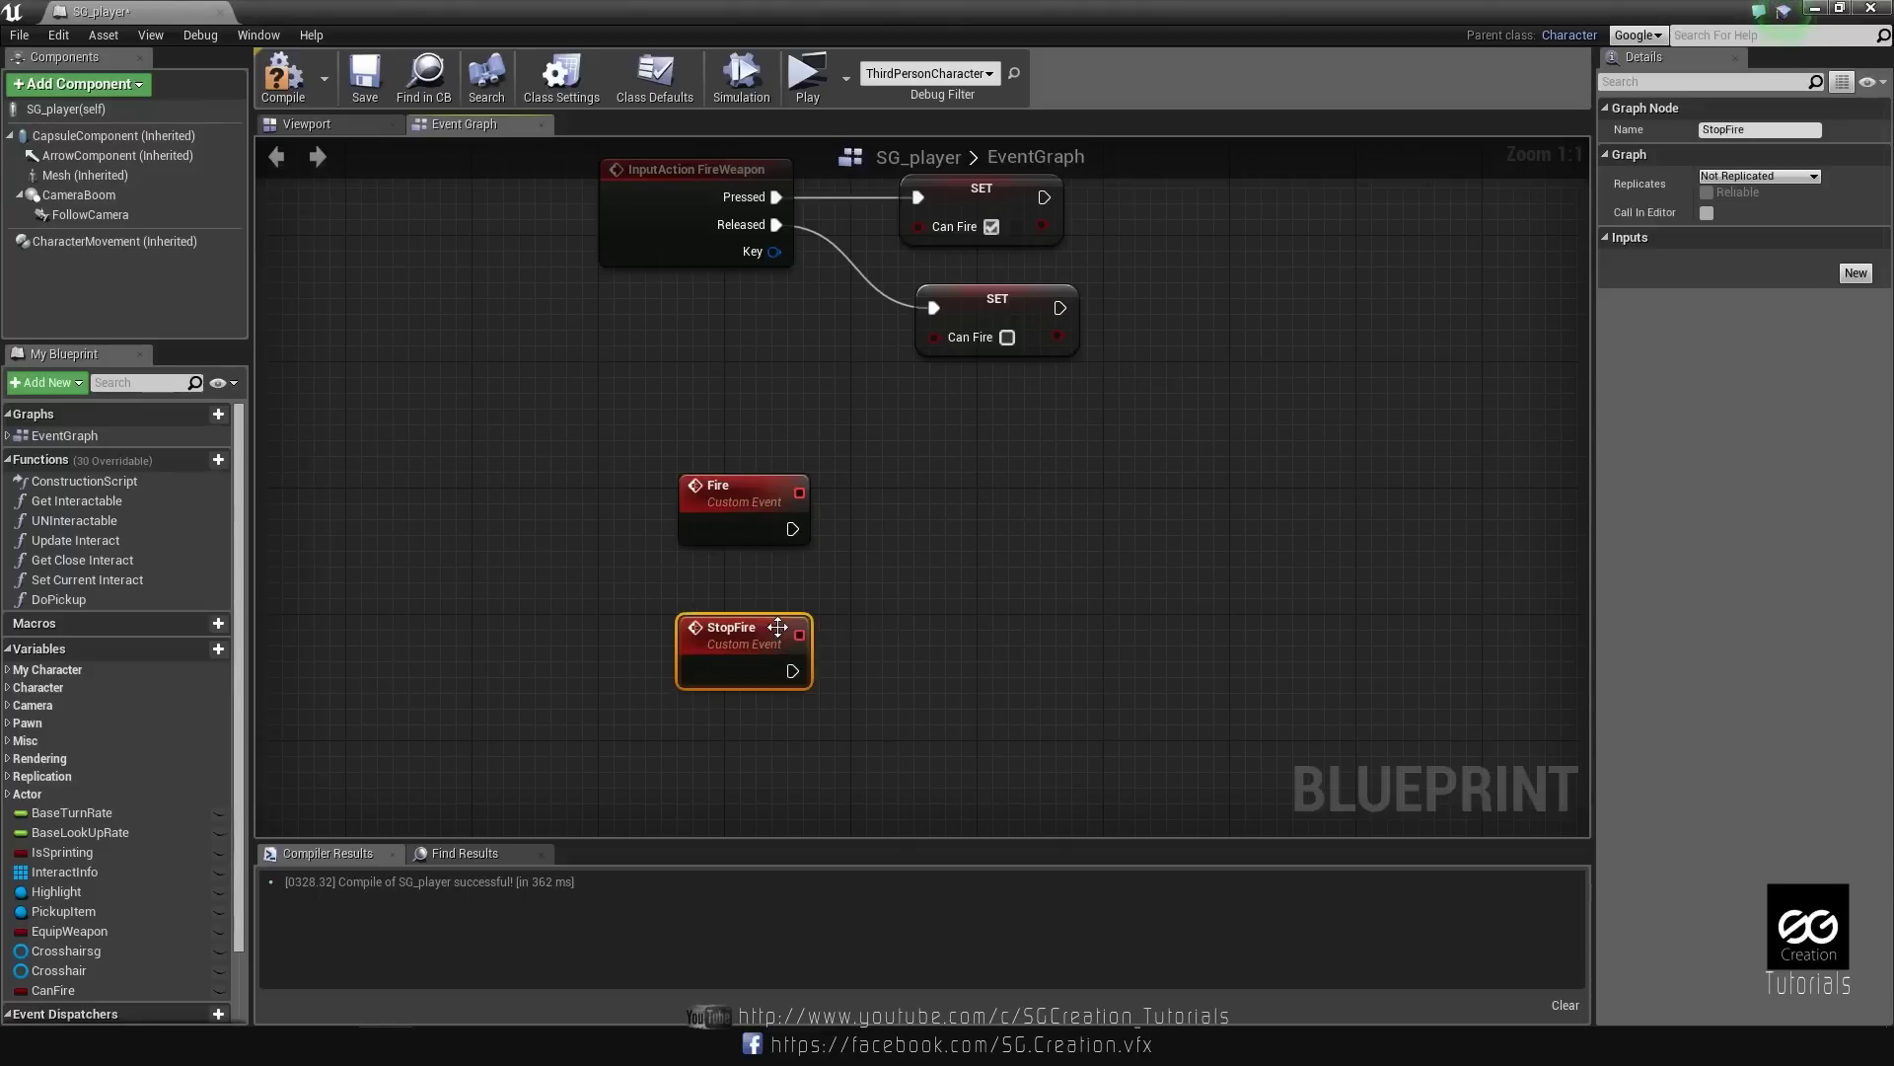
drag(759, 679, 760, 706)
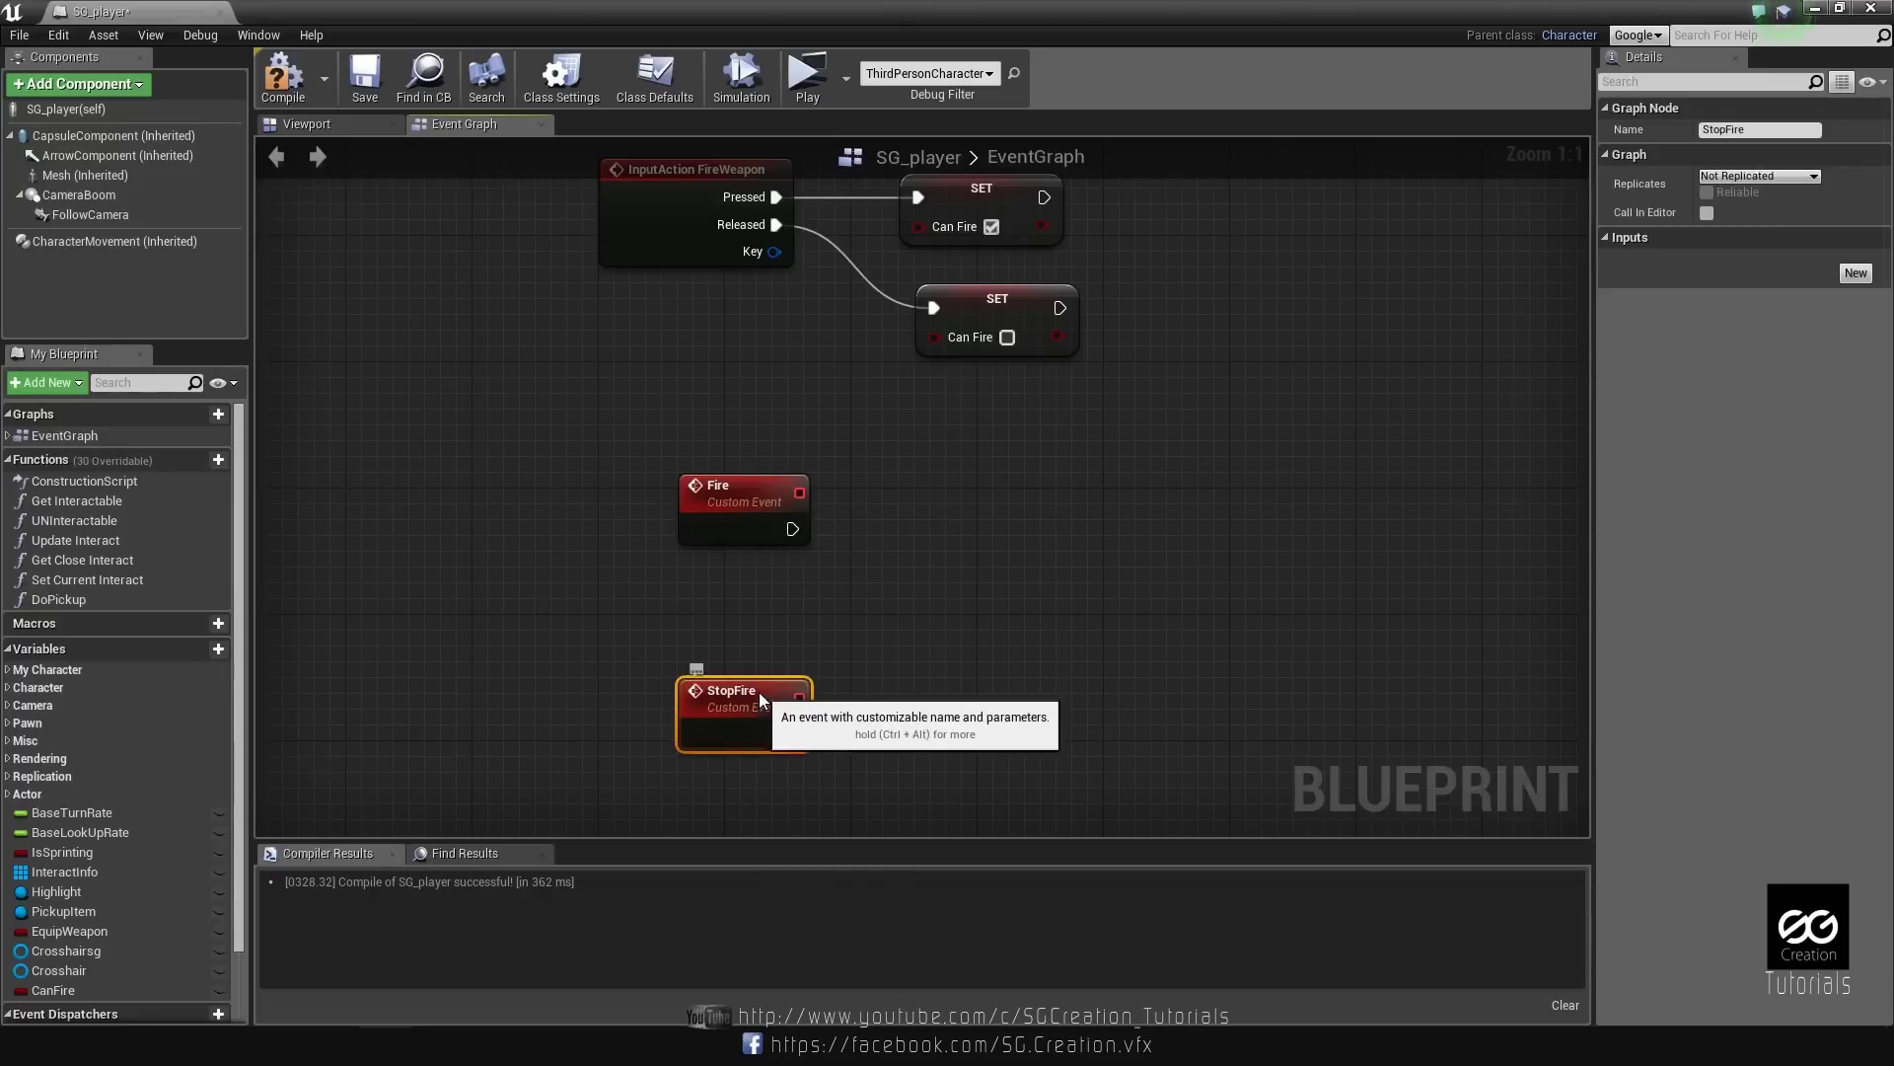
click(896, 516)
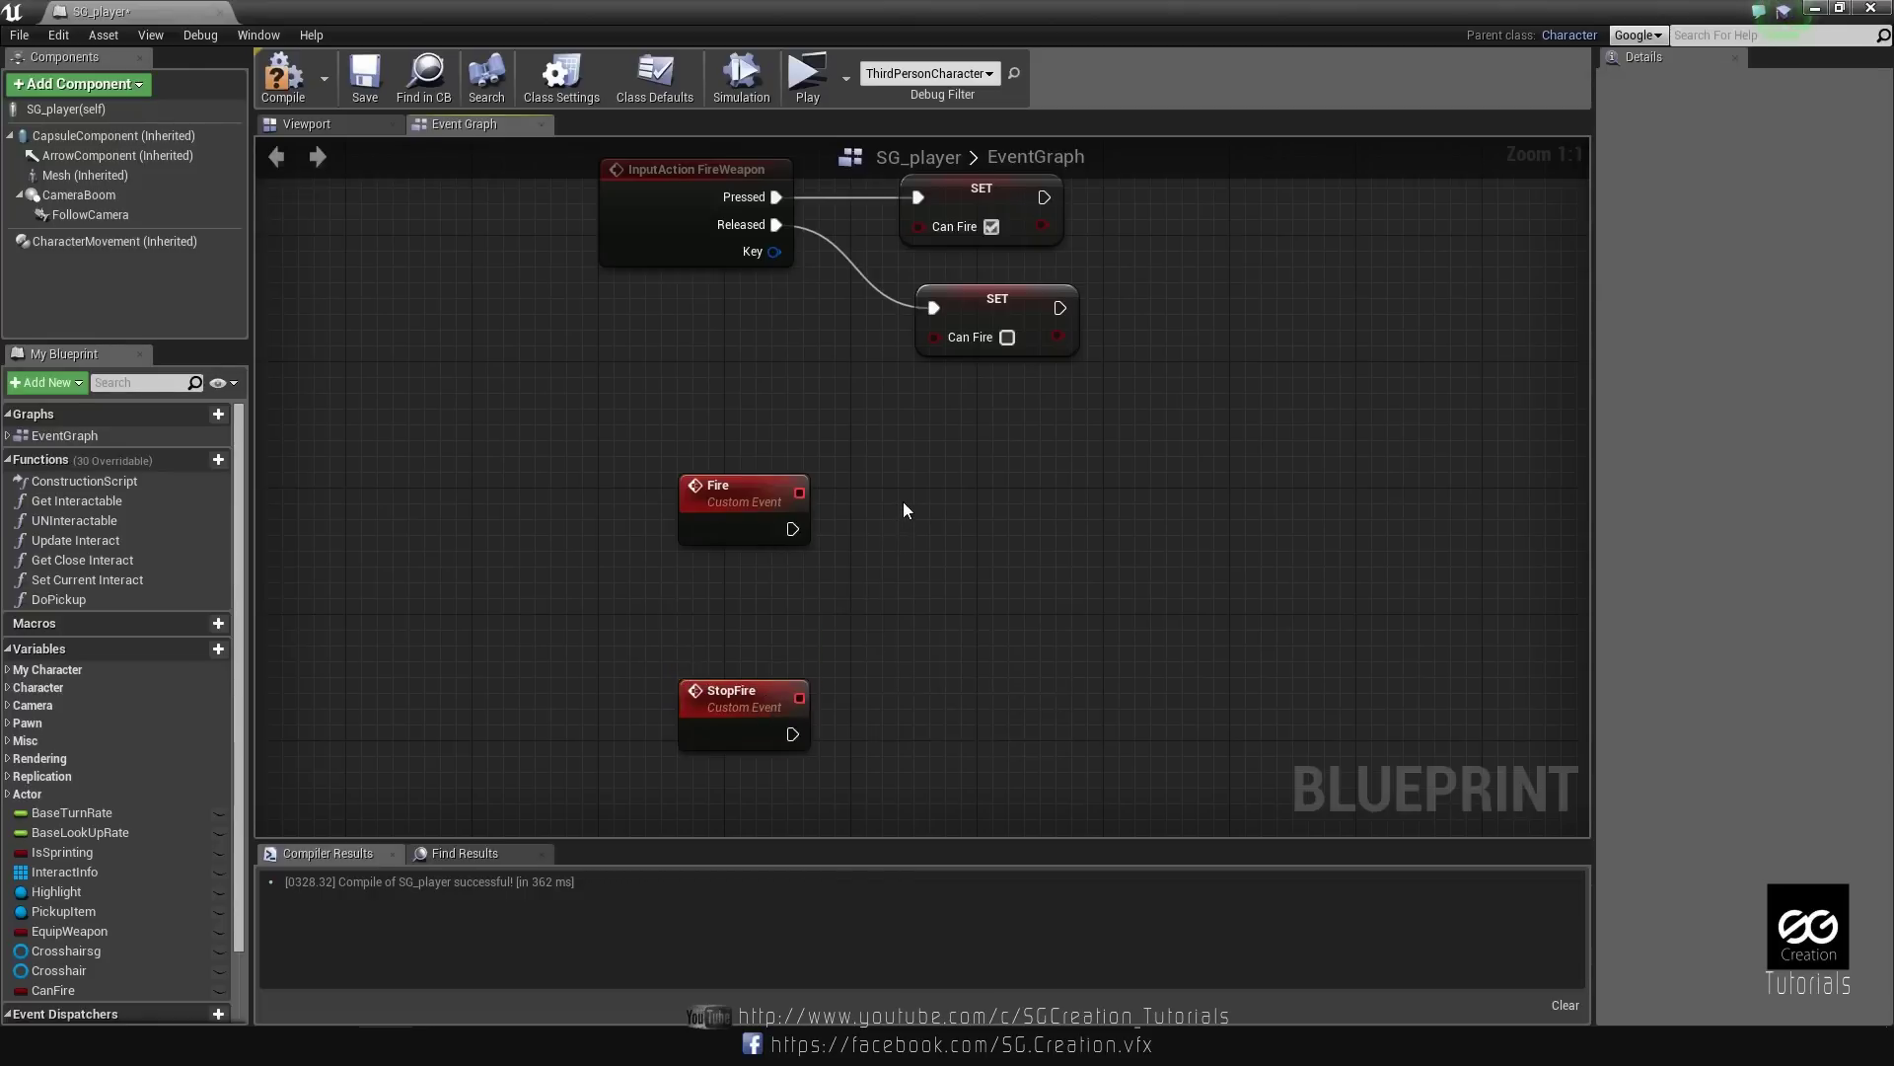
Connect Fire to a new Sequence node, and add a Gate and a second Sequence.
click(902, 501)
drag(792, 529, 916, 529)
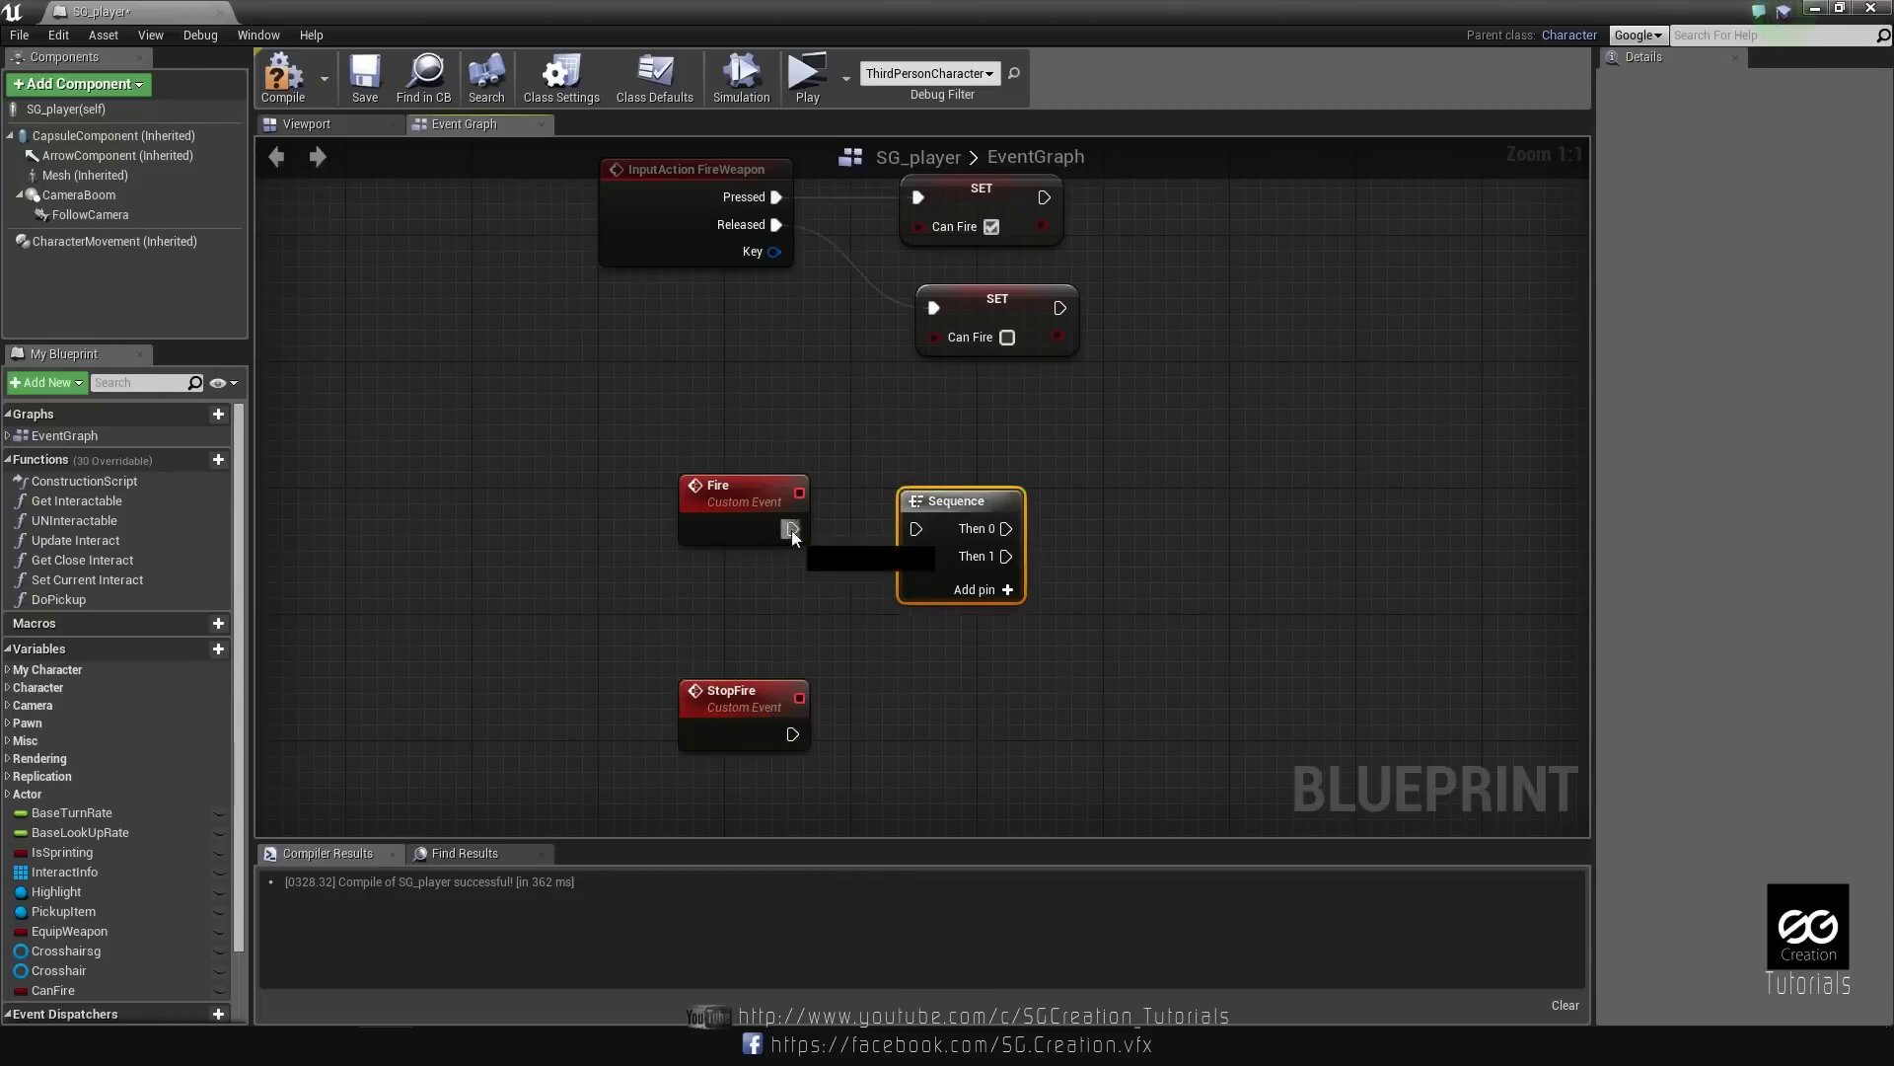
mouse_move(1005, 681)
right_down()
mouse_move(879, 601)
mouse_move(691, 616)
right_up()
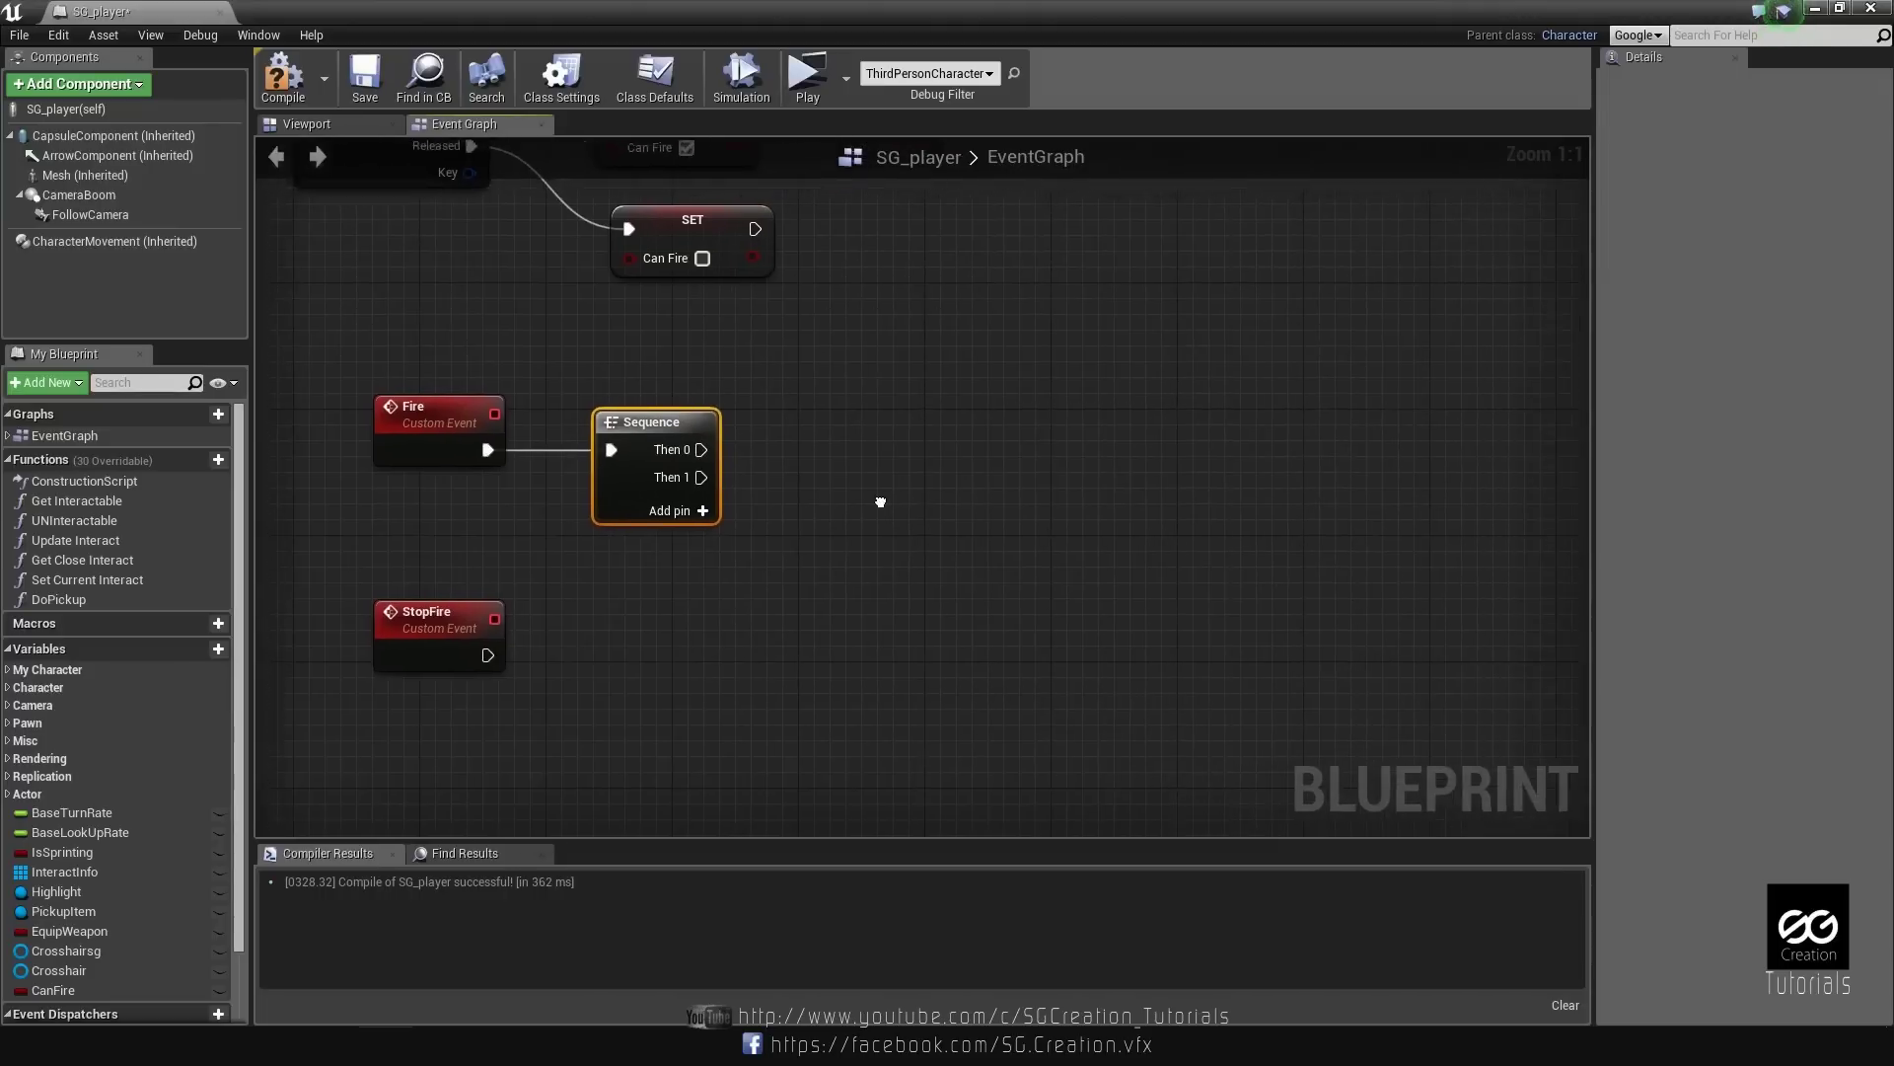
click(820, 453)
drag(918, 442, 905, 435)
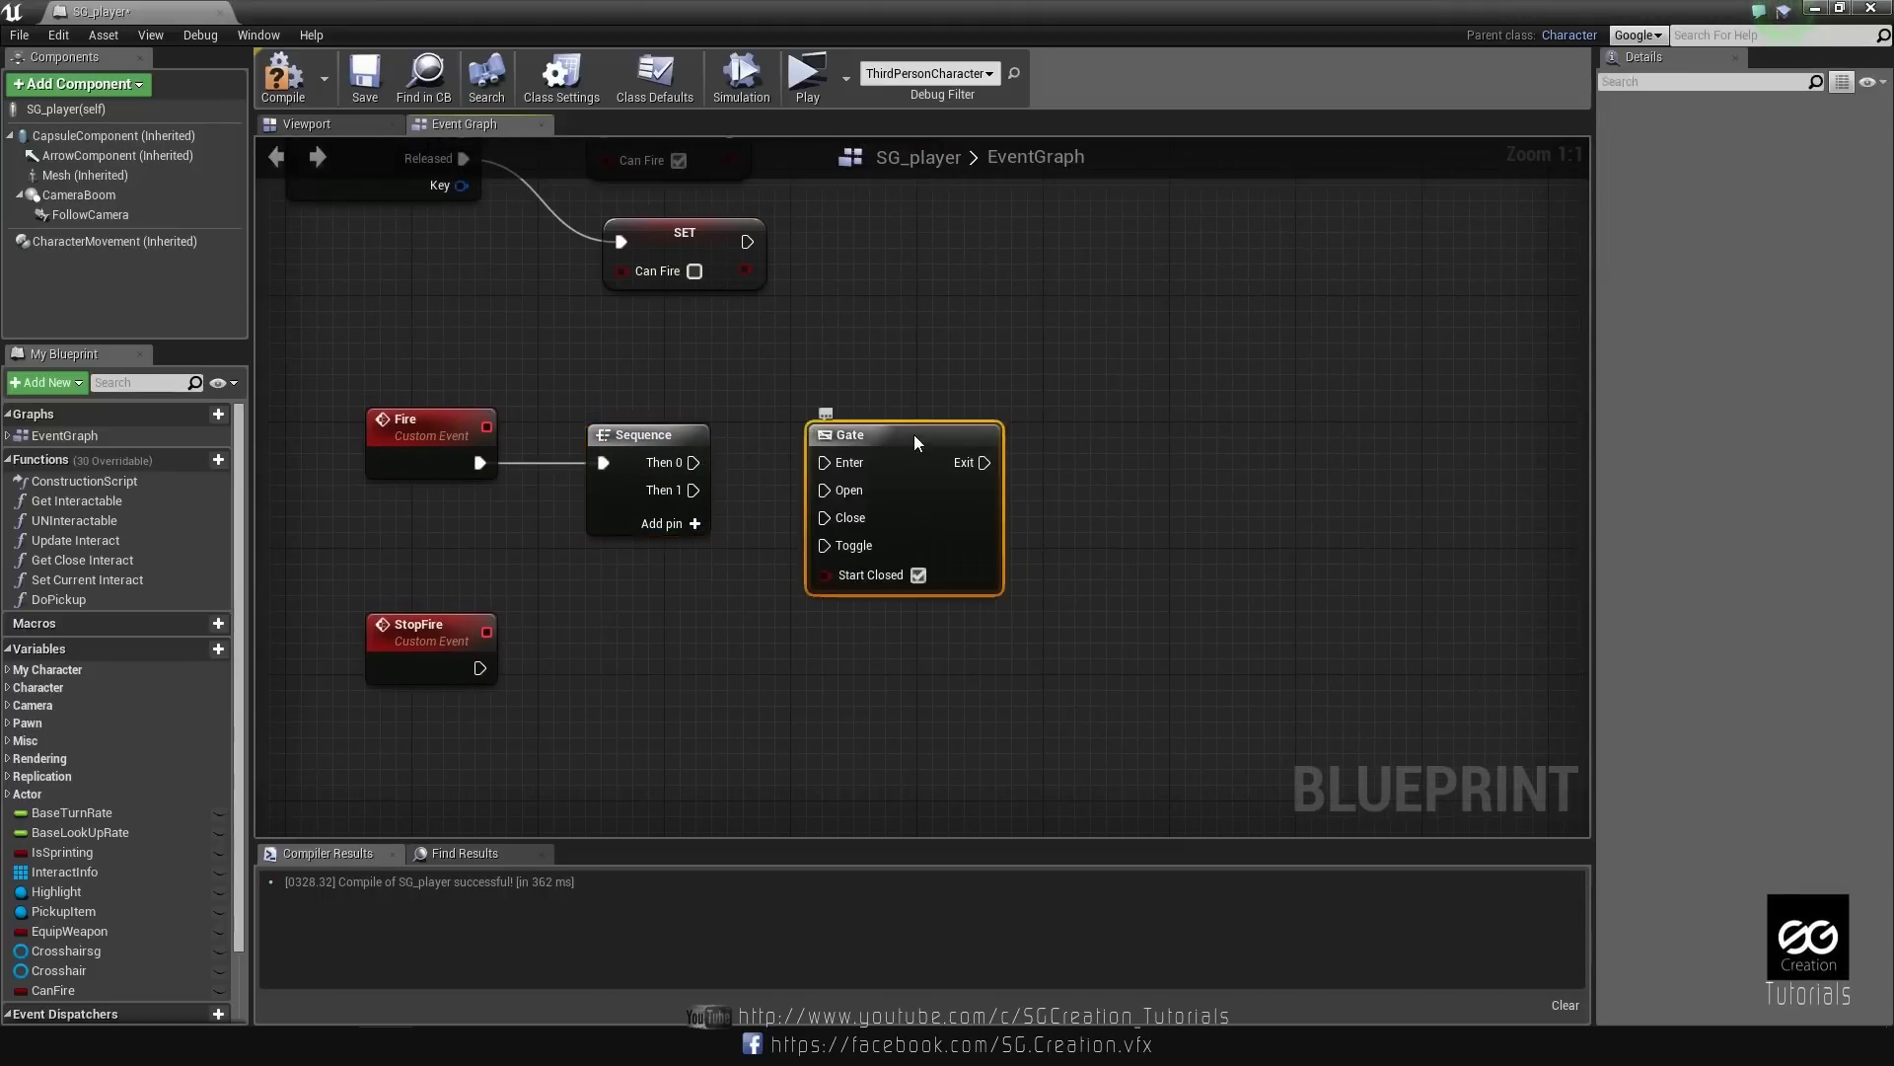
click(1117, 468)
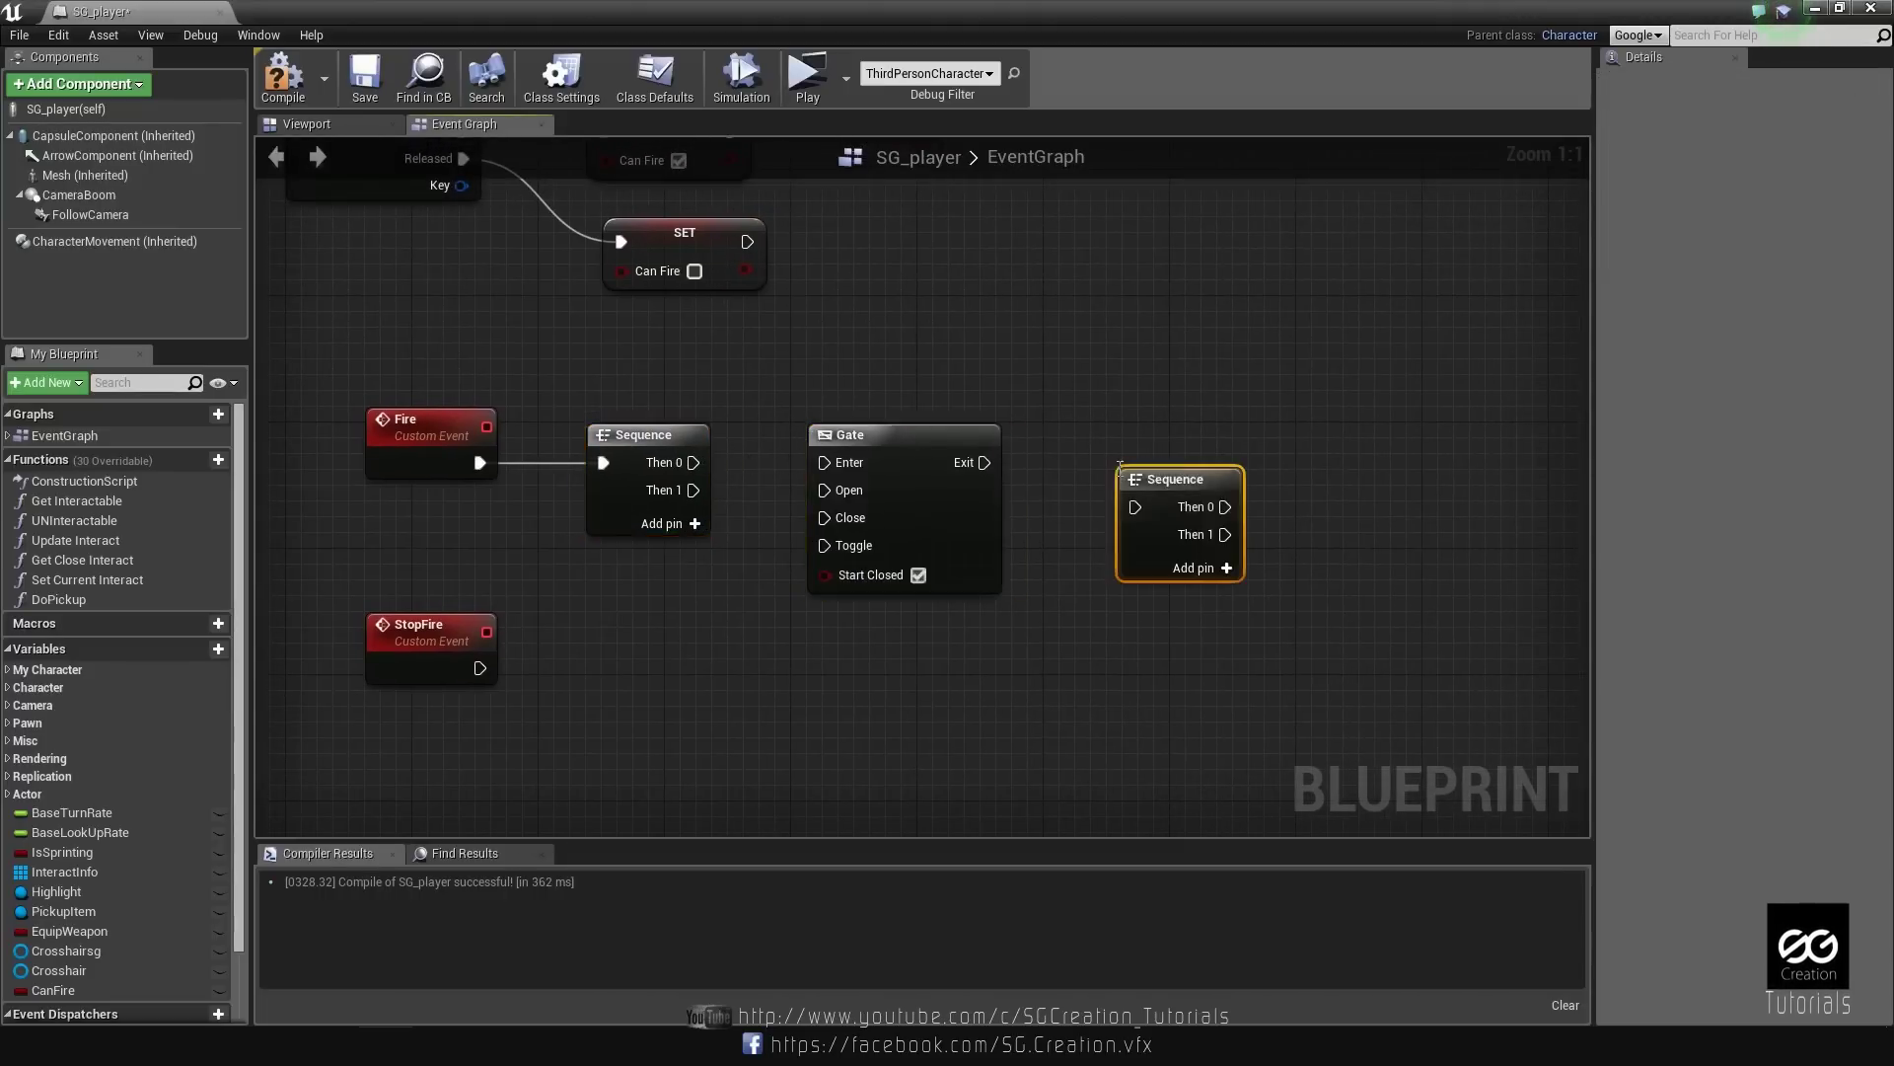
drag(1174, 478, 1146, 451)
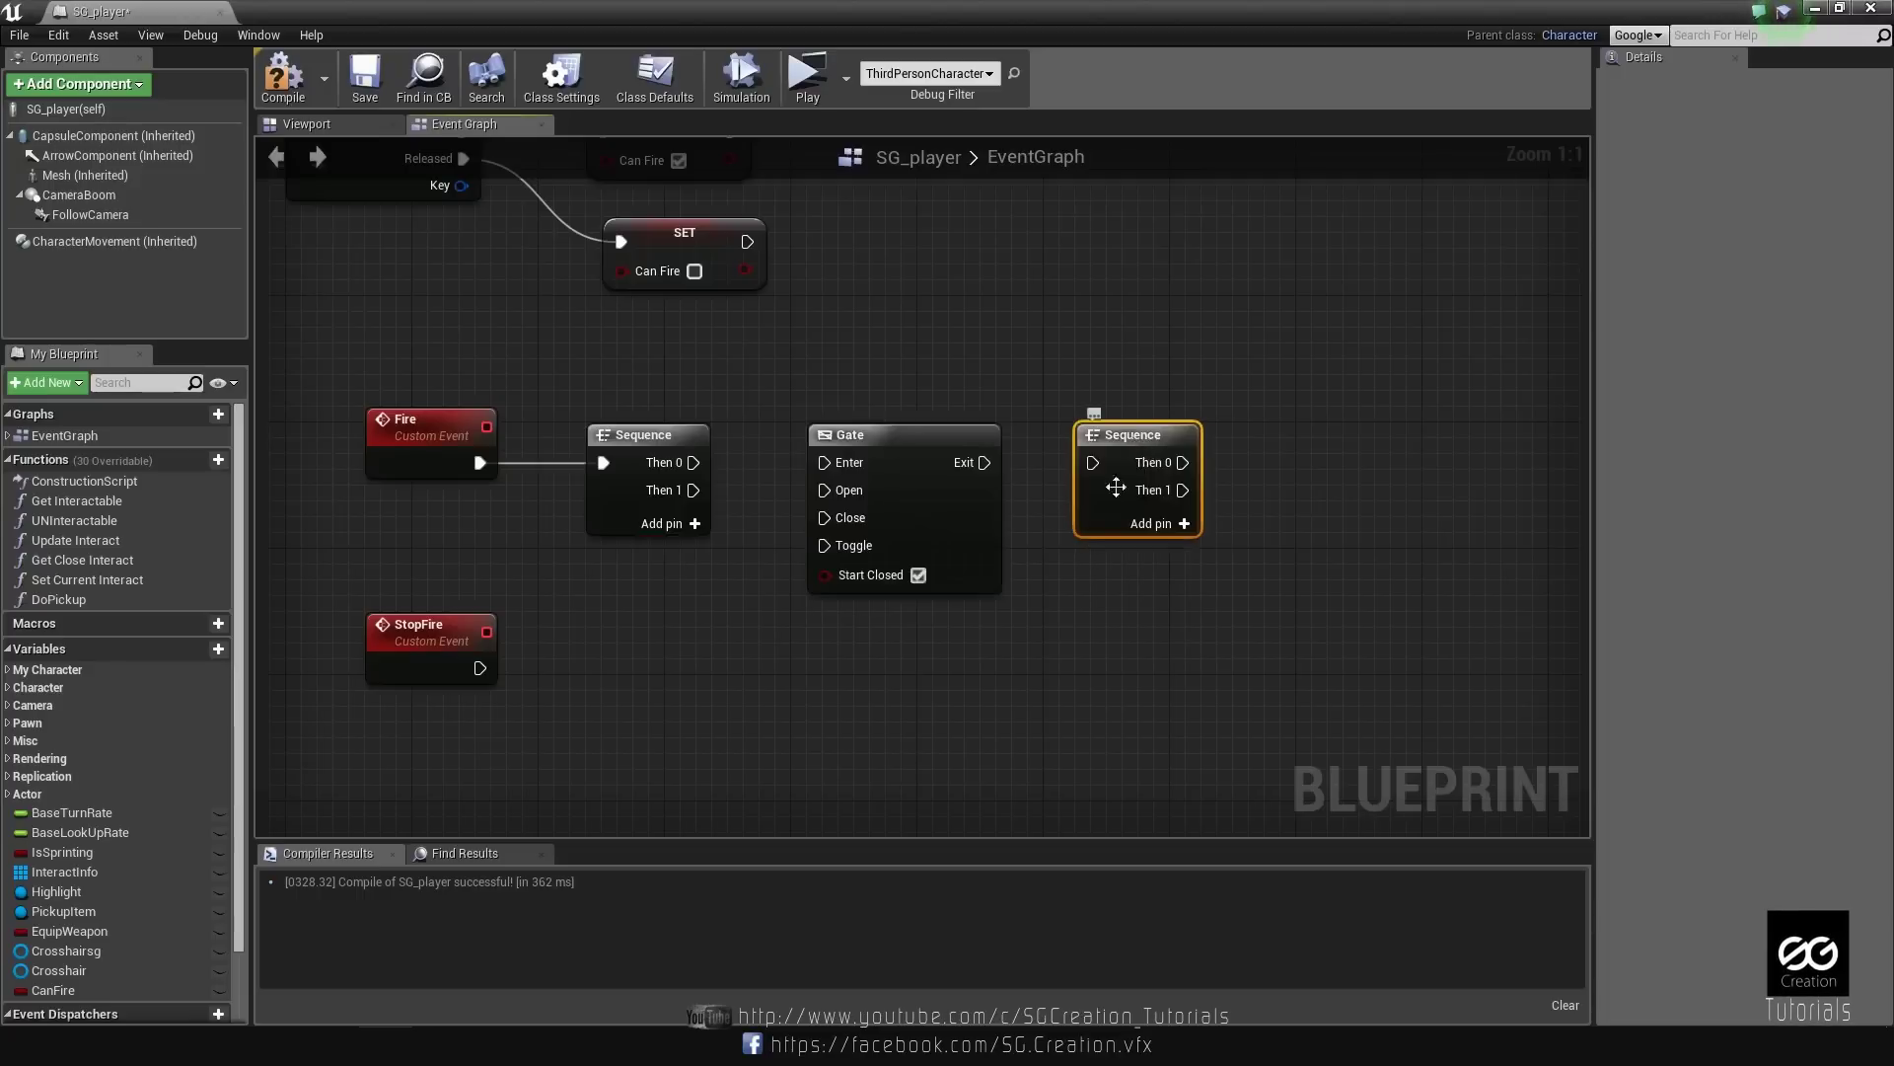
right_drag(703, 653, 779, 675)
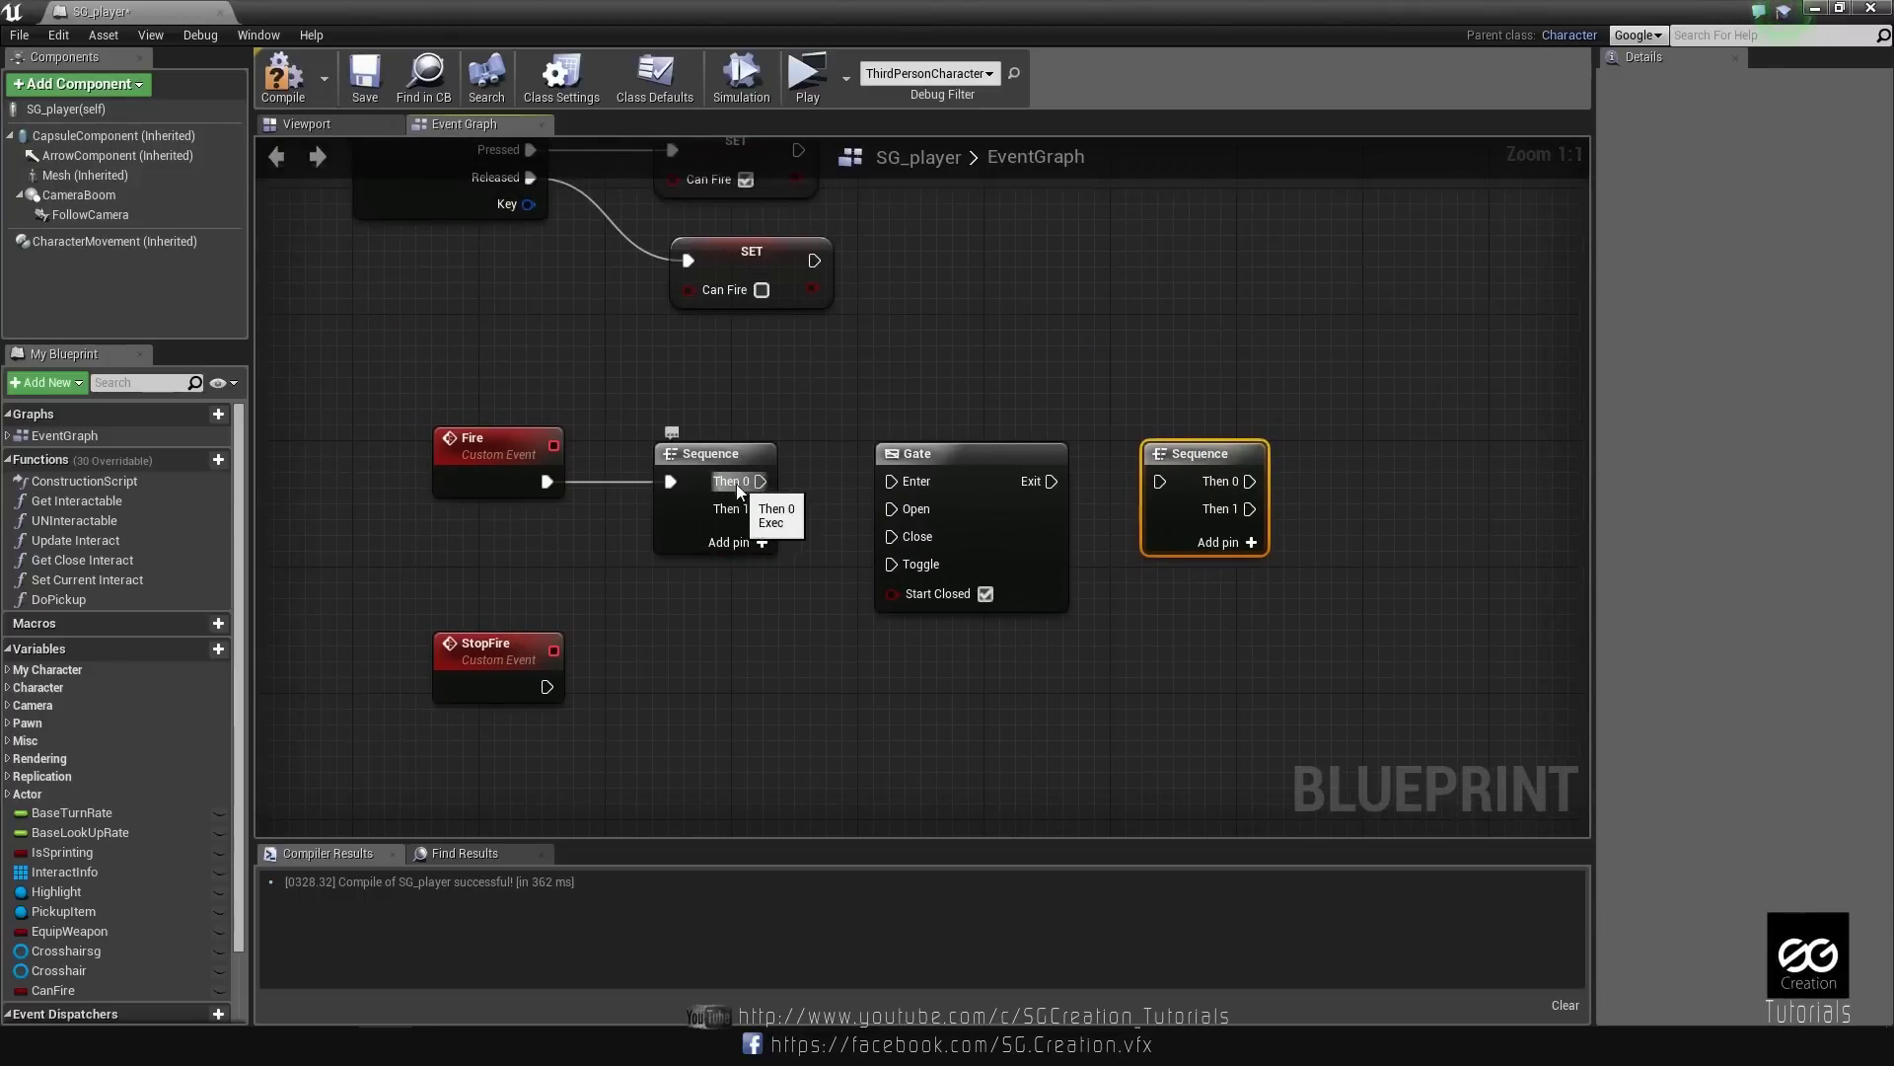
Wire Sequence Then 0 to the Gate's Open and Then 1 to its Enter.
drag(759, 481, 767, 481)
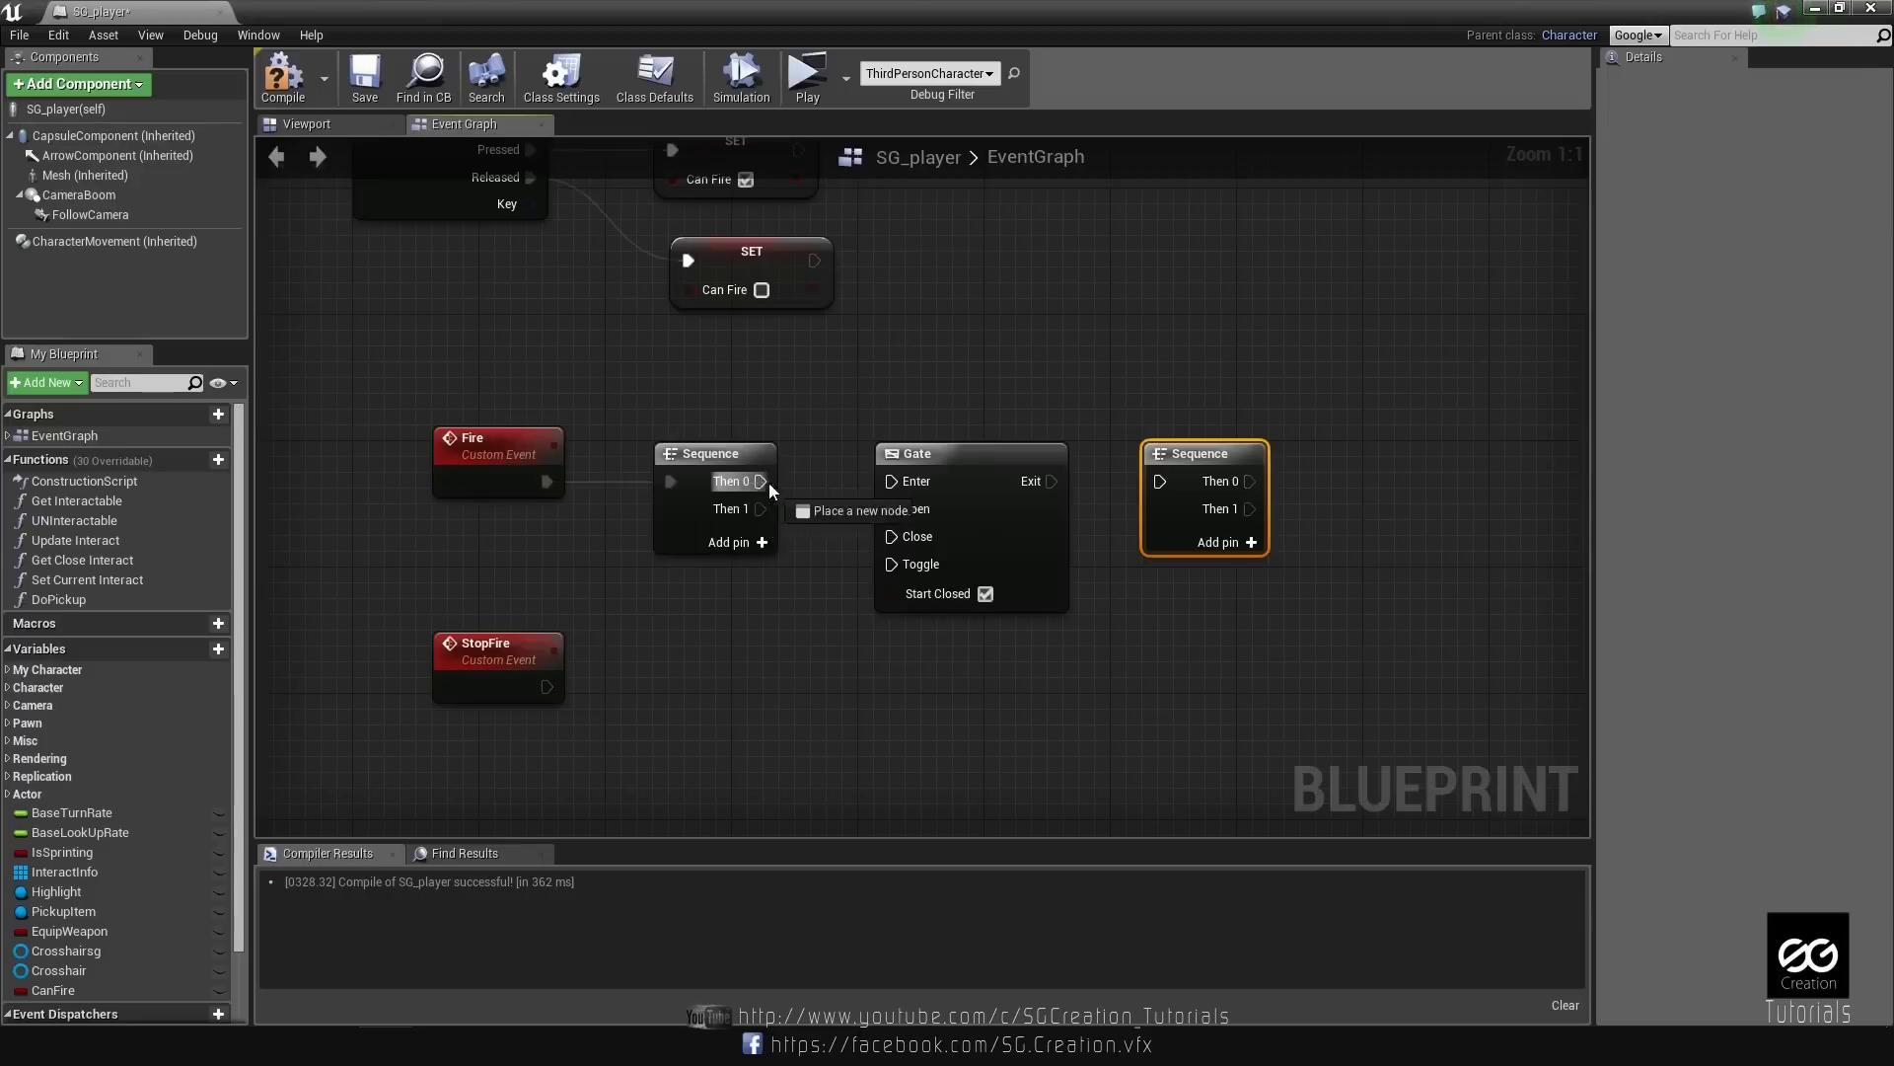
drag(892, 512, 893, 510)
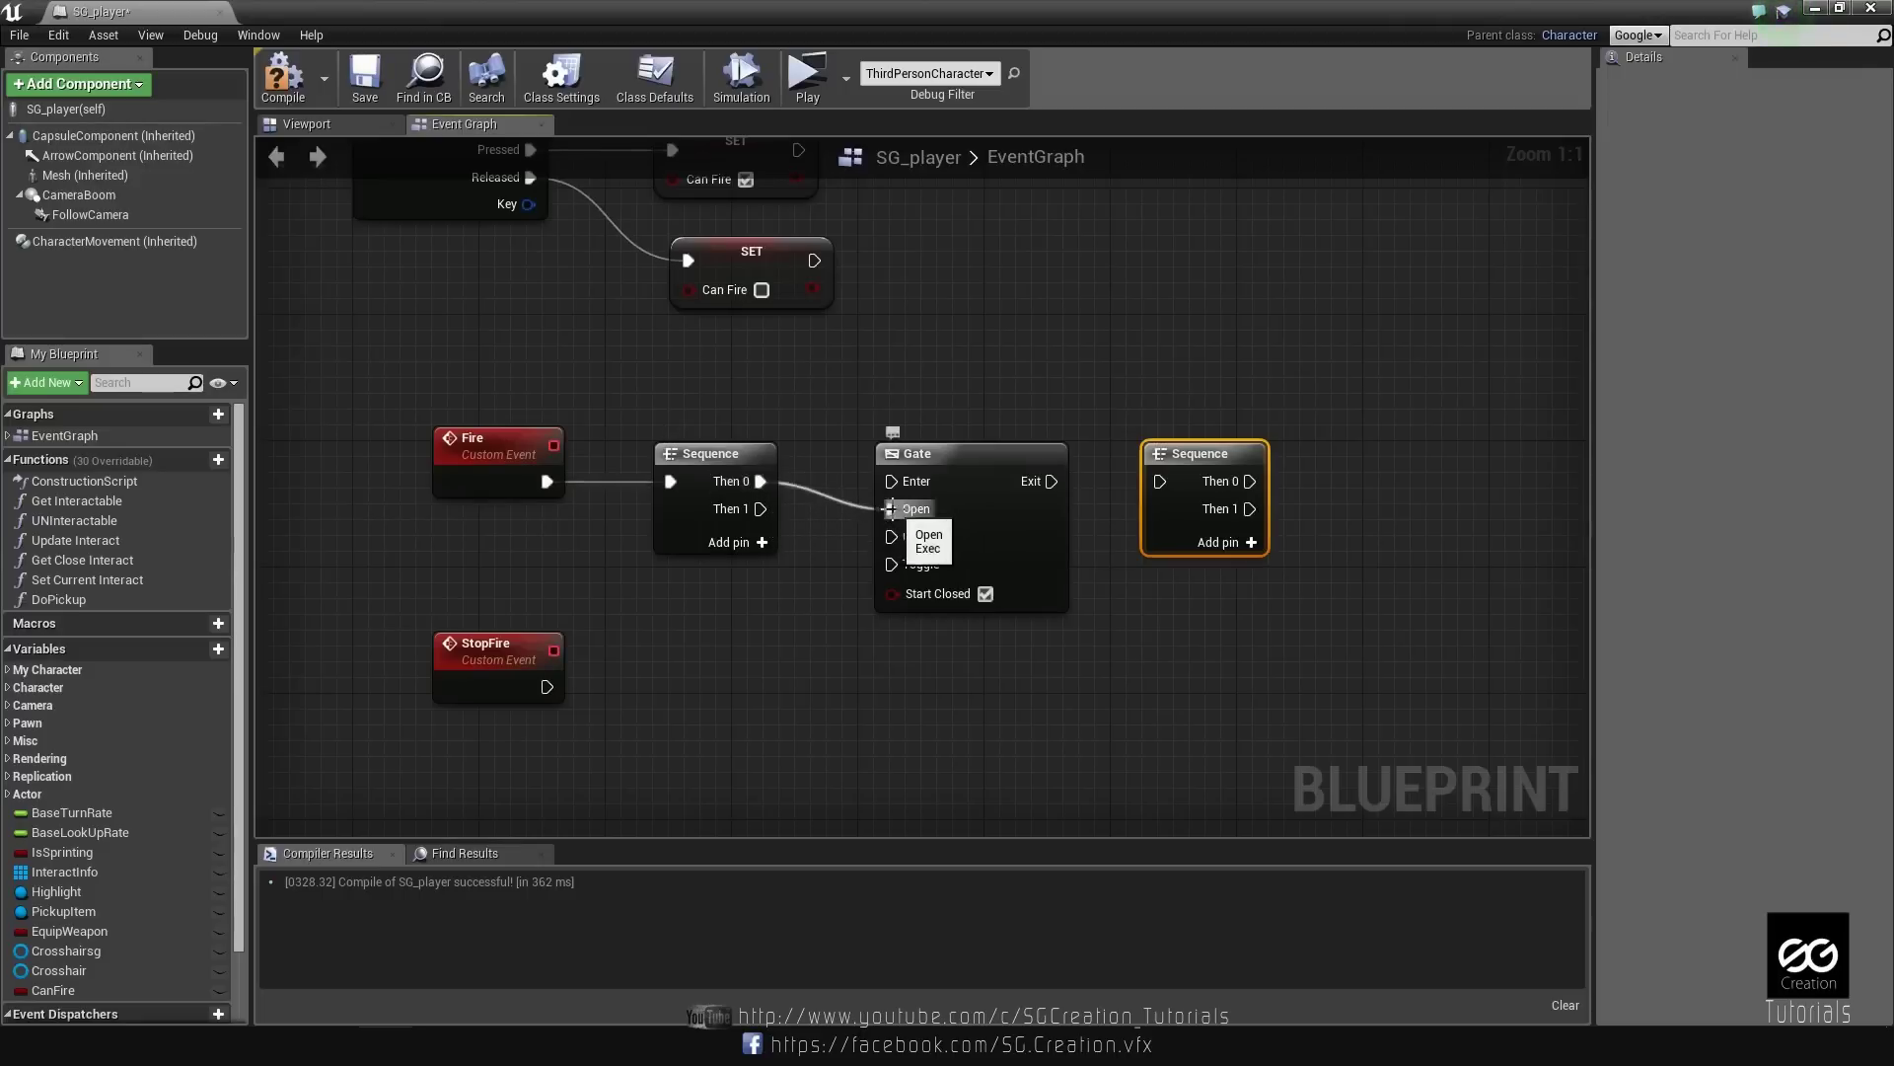
mouse_move(890, 510)
ctrl+mouse_down()
mouse_move(891, 482)
mouse_move(890, 508)
ctrl+mouse_up()
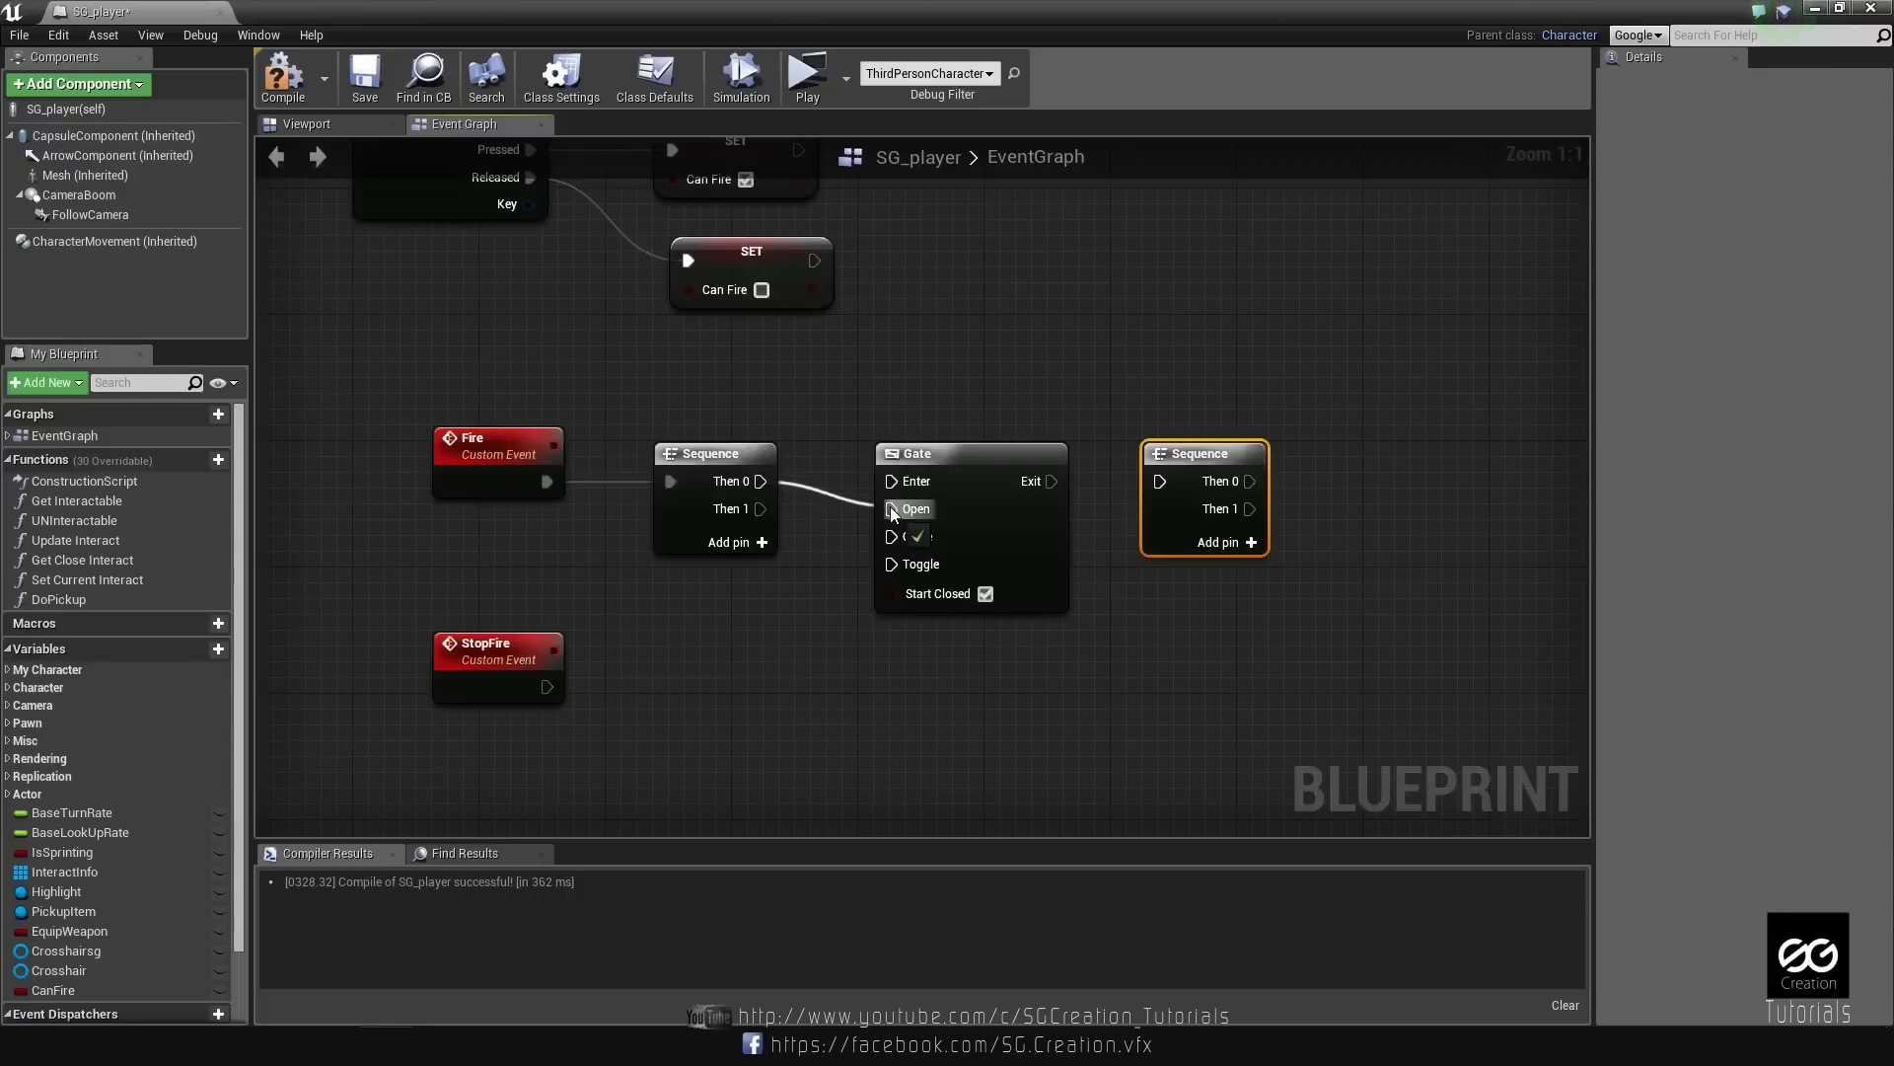
drag(761, 509, 777, 505)
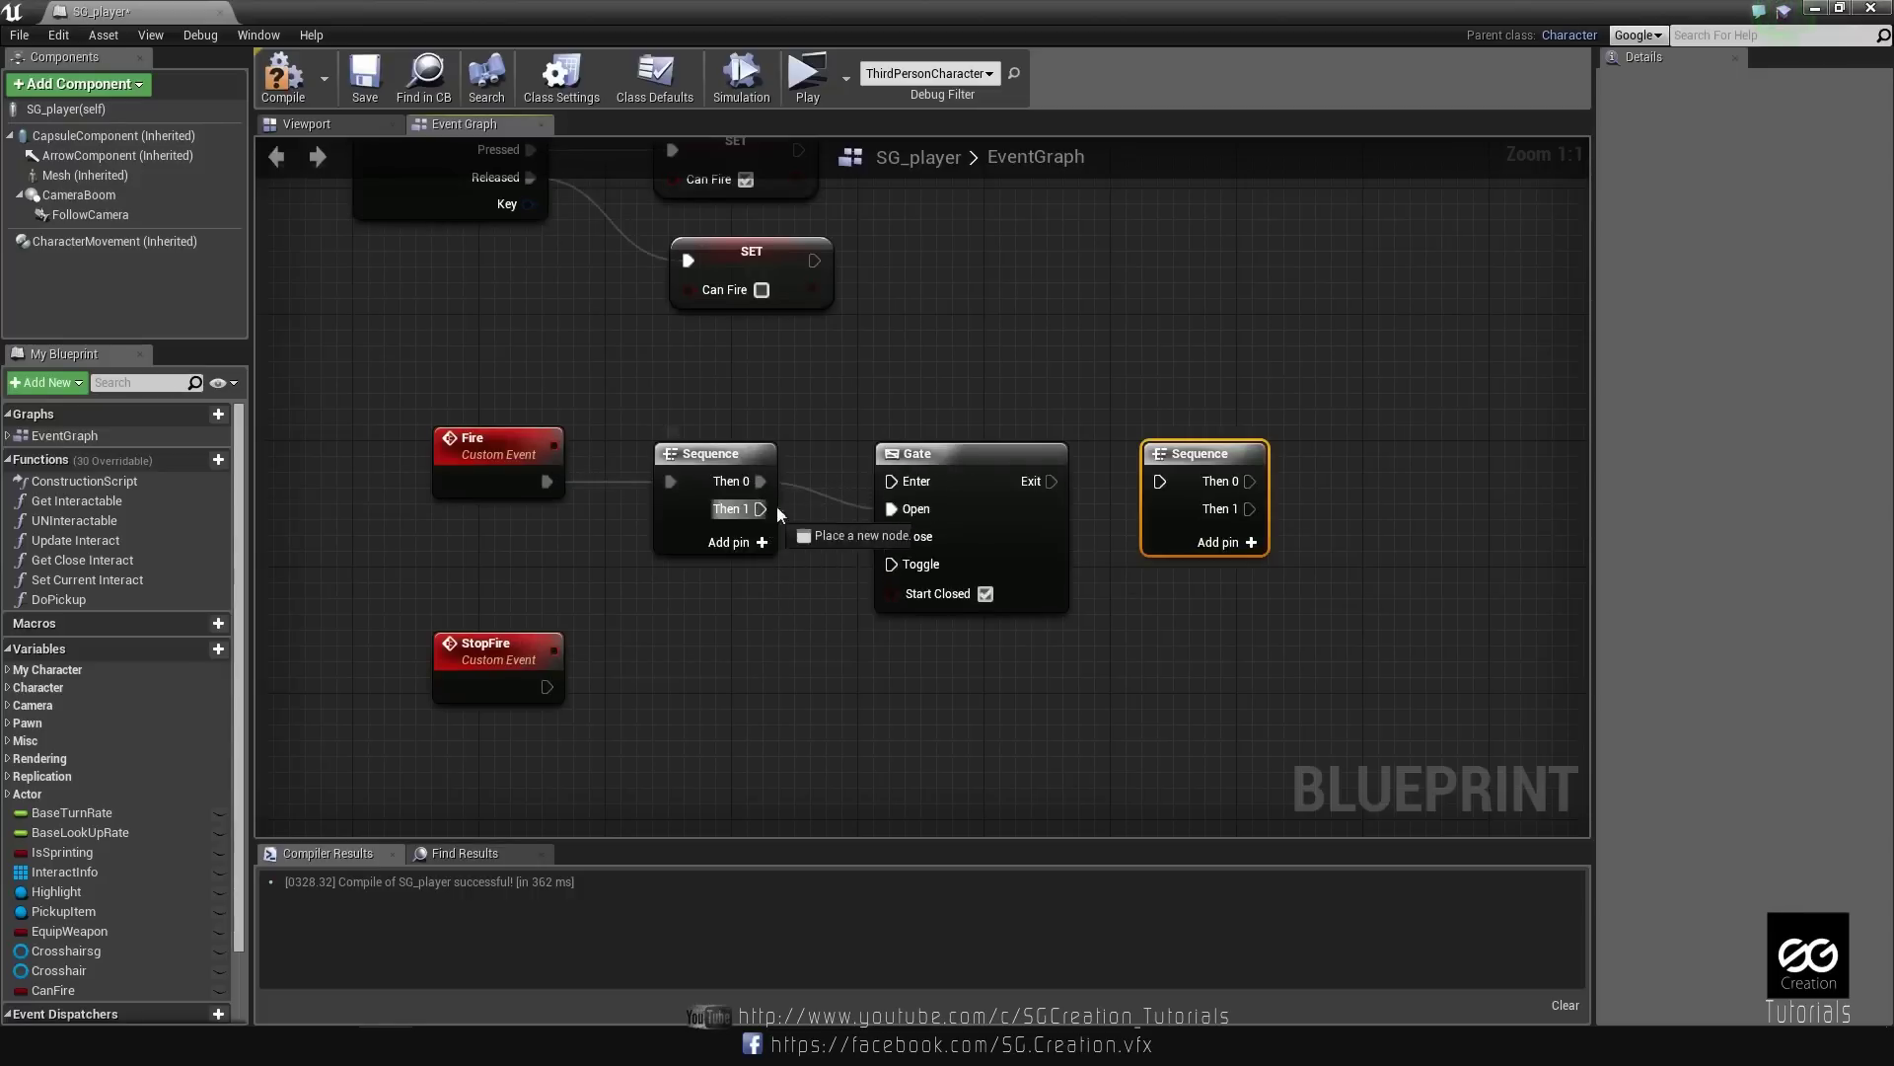
drag(892, 485, 892, 486)
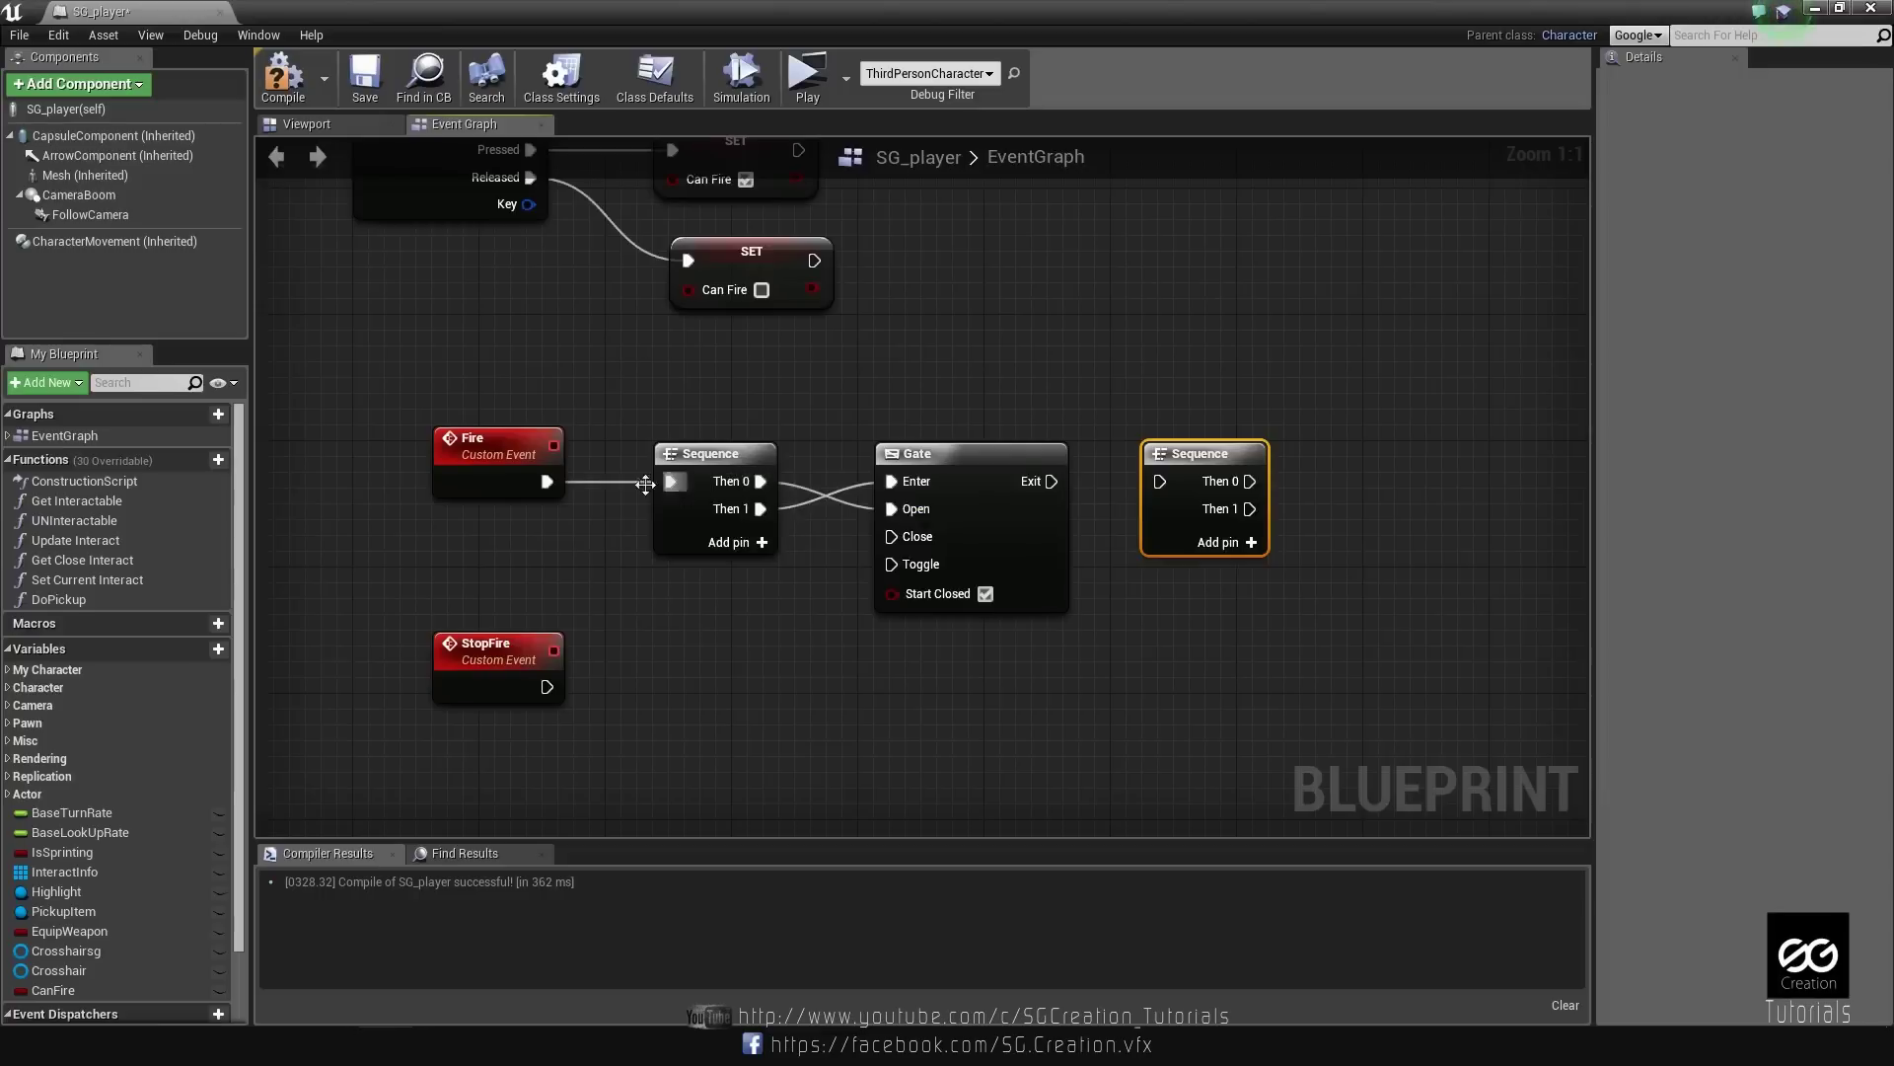
right_drag(622, 418, 687, 625)
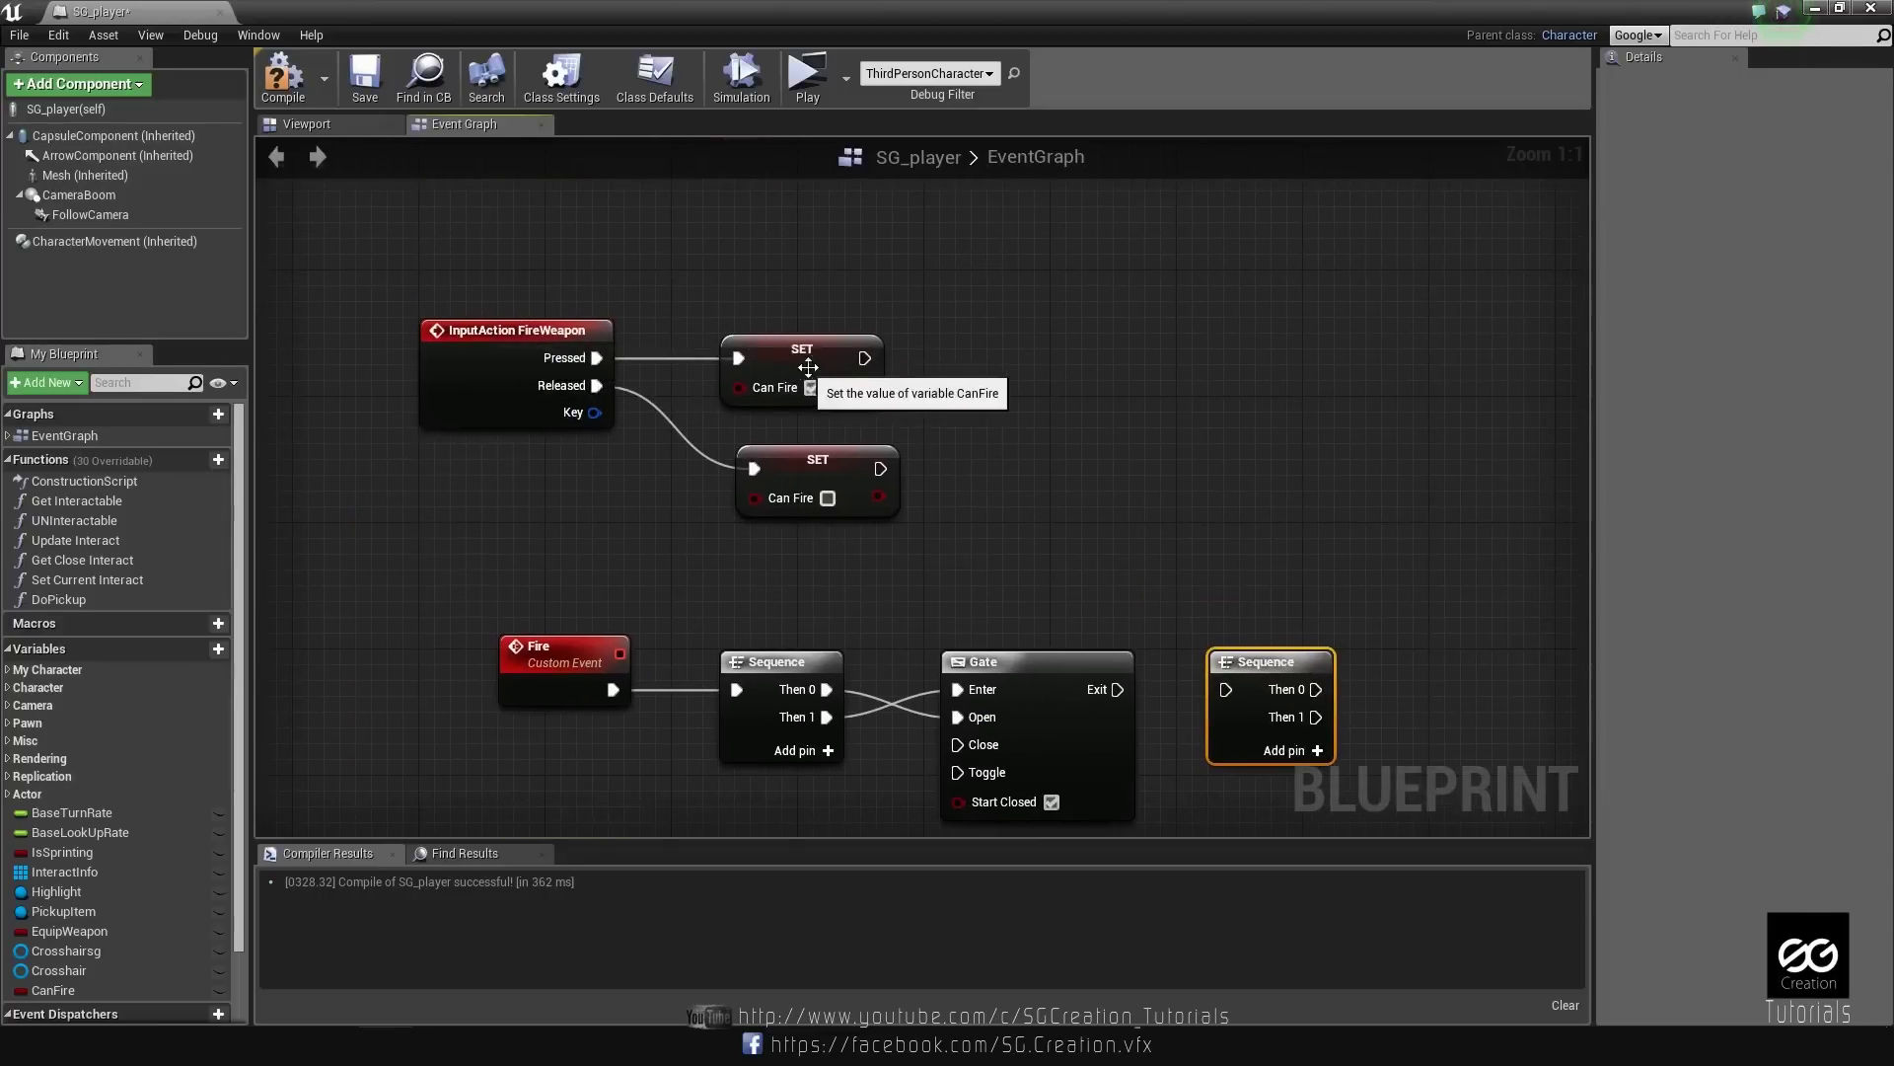
Call Fire after the pressed Can Fire setter and Stop Fire after the released one.
right_drag(1053, 514, 981, 522)
drag(792, 366, 896, 361)
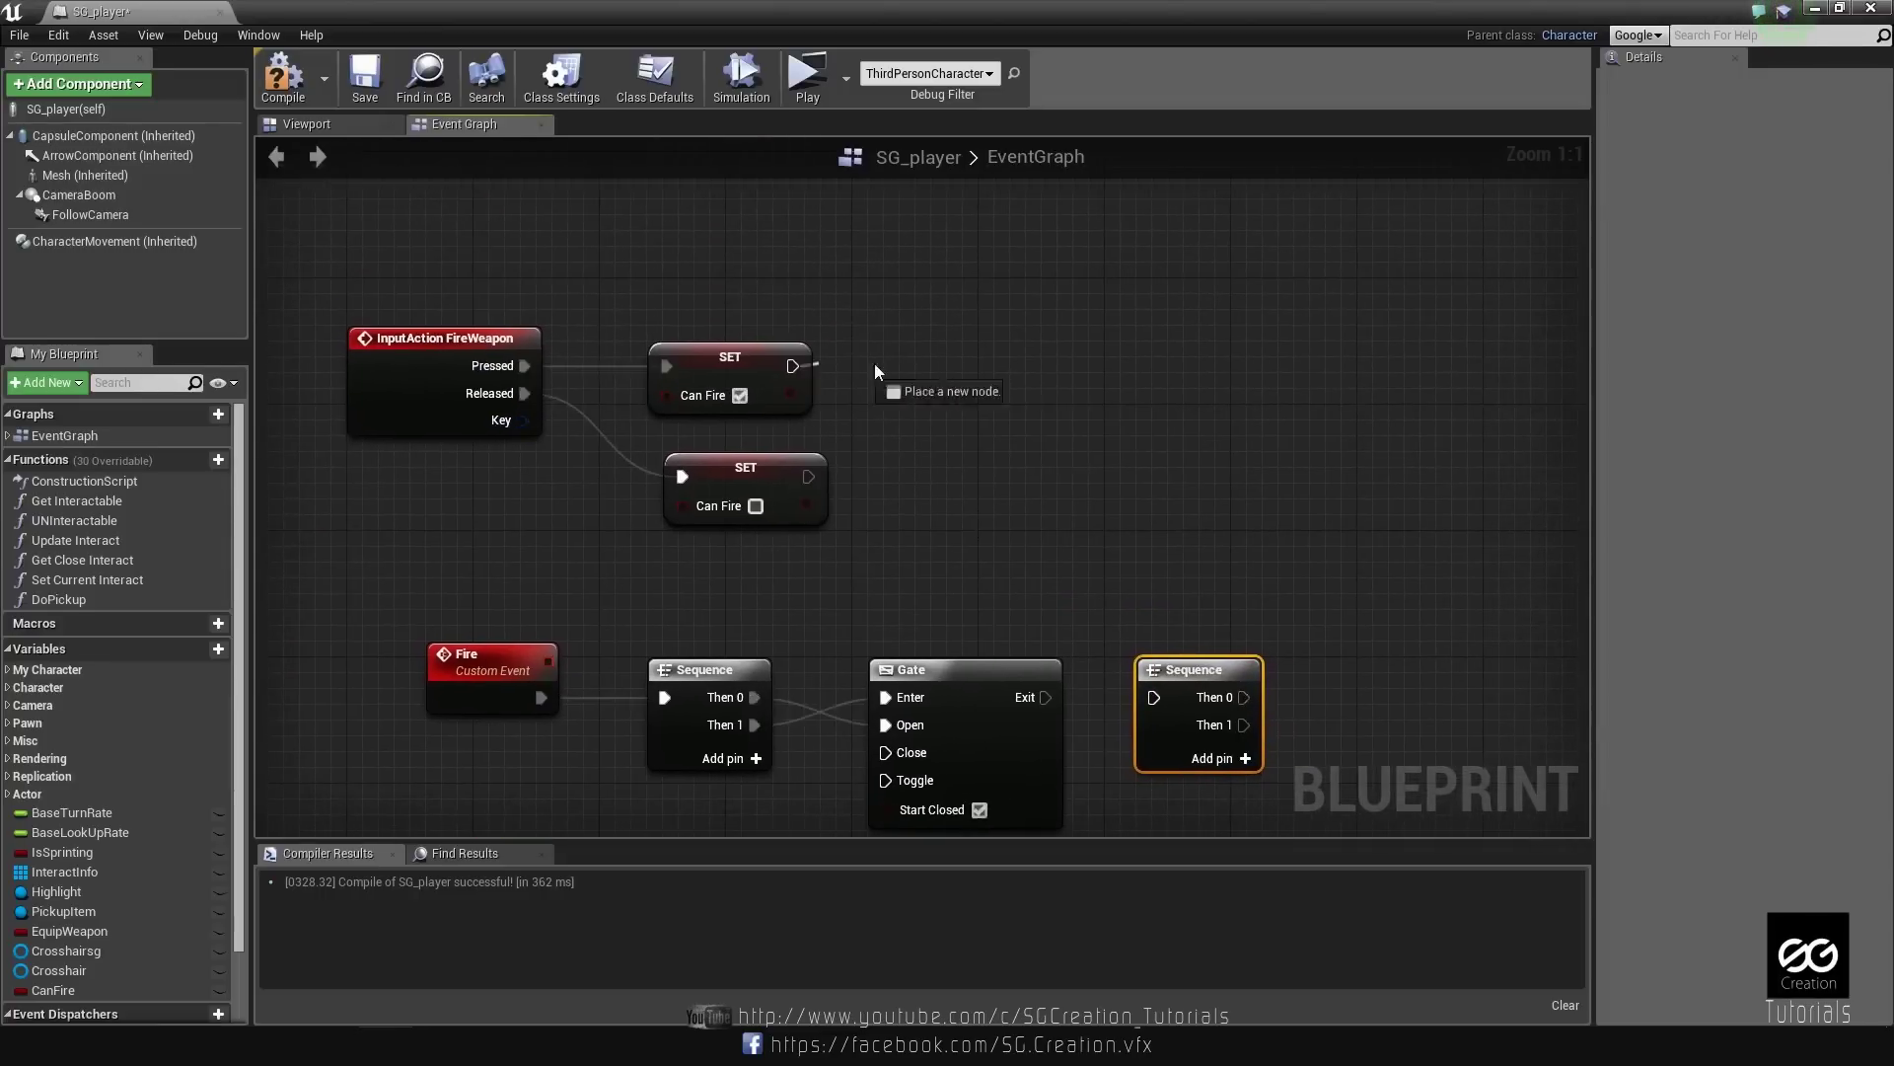
text(fire)
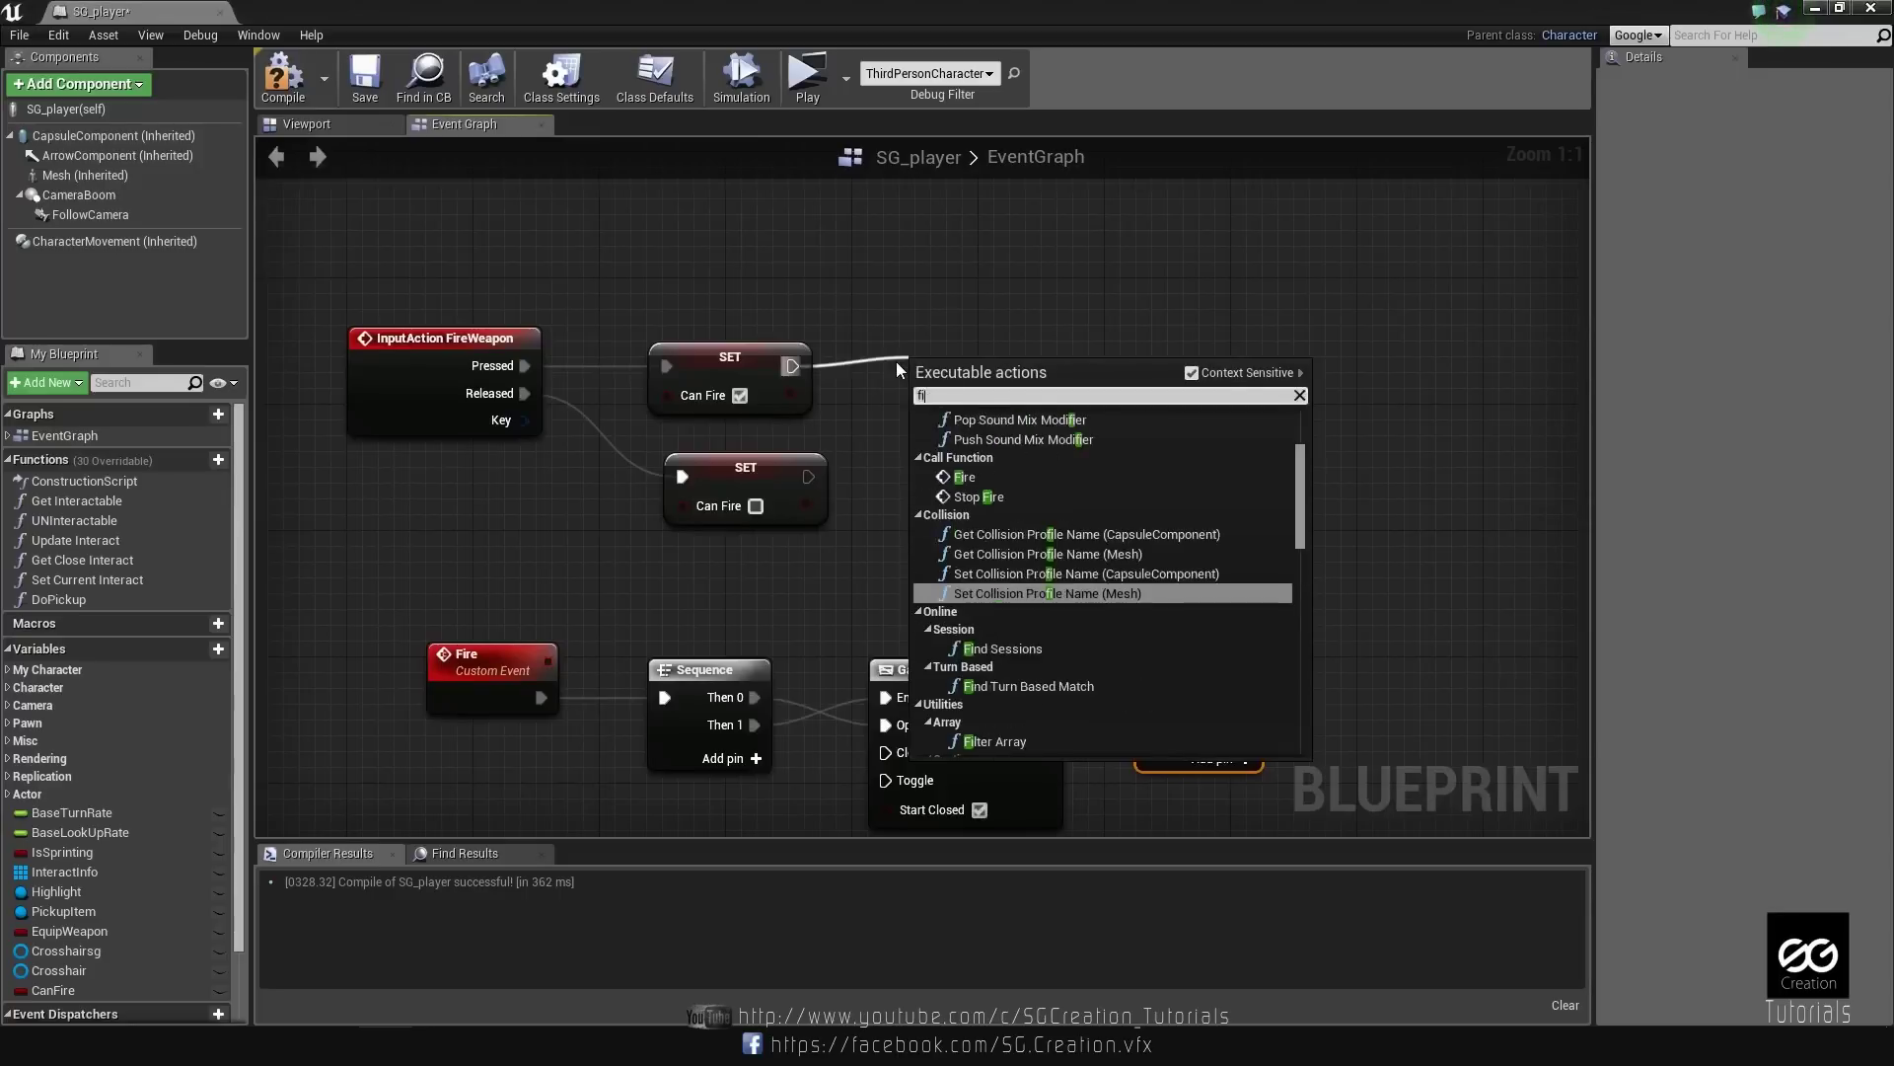
click(963, 435)
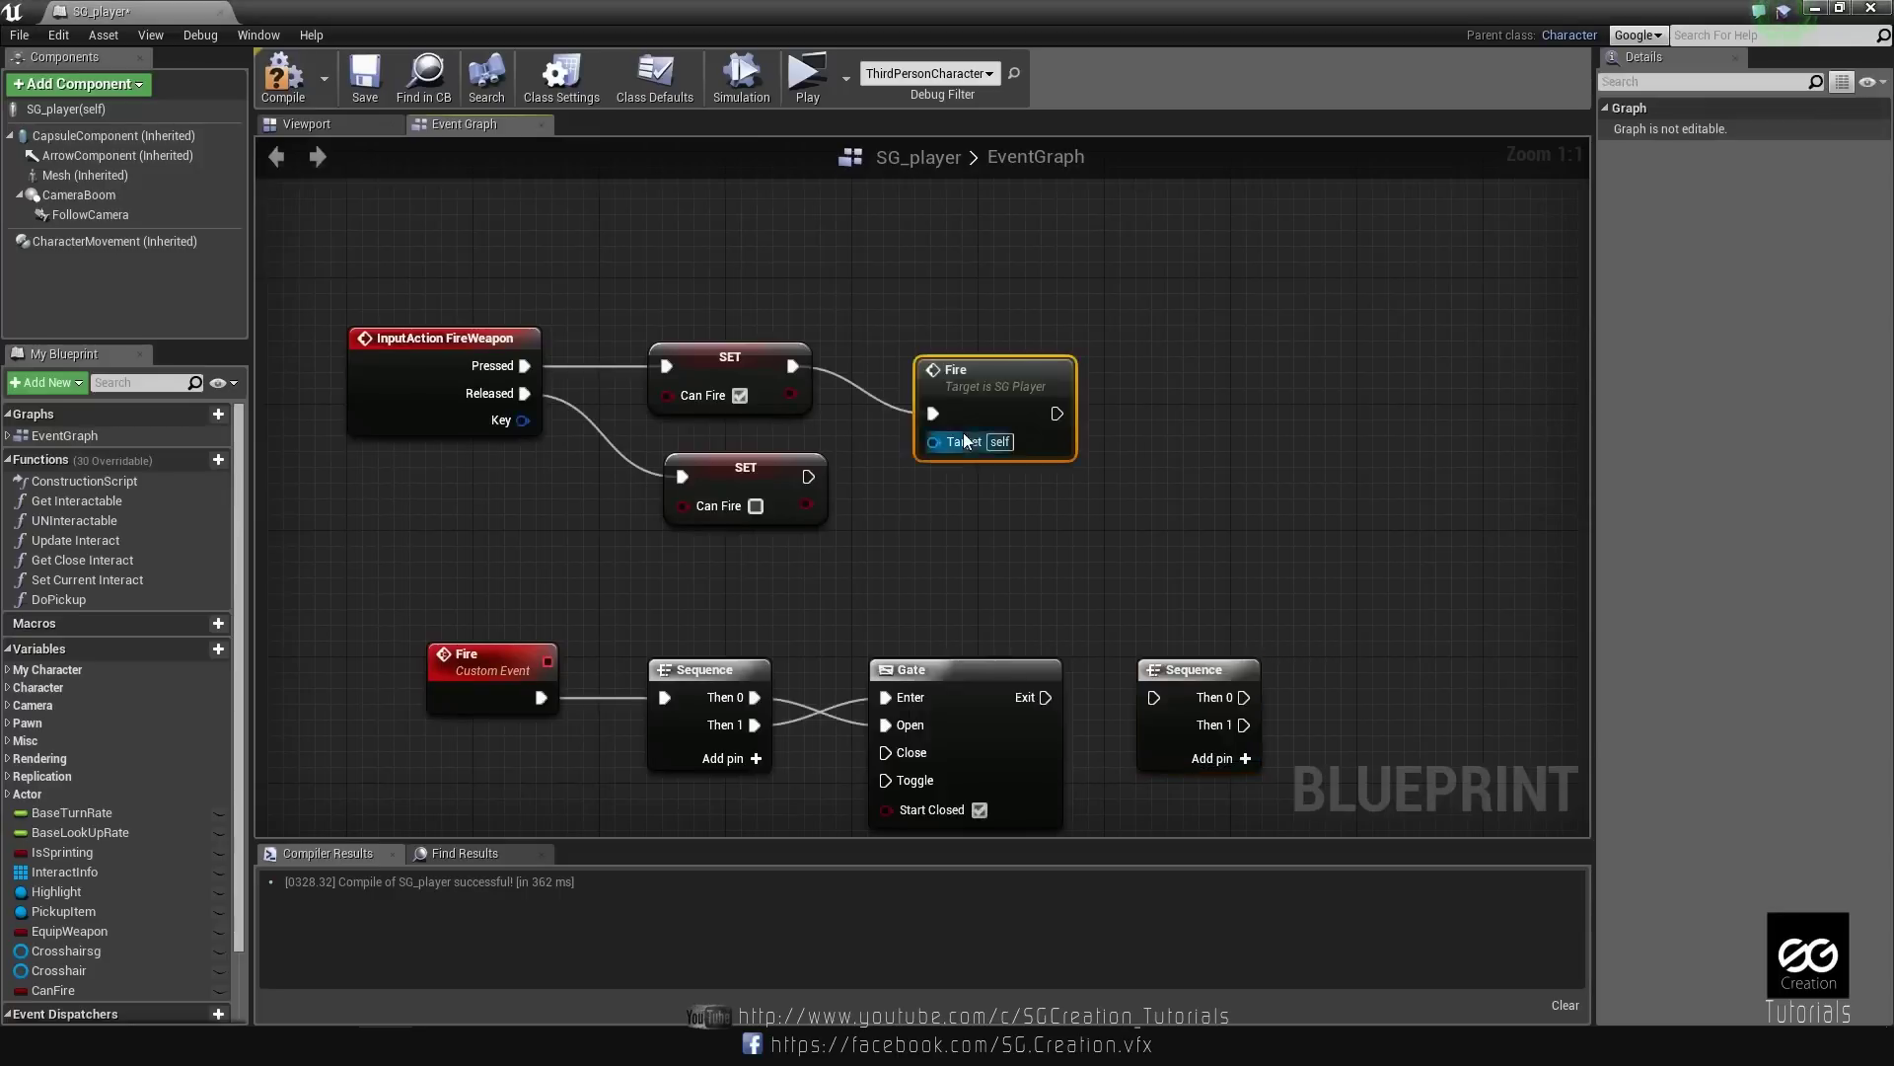
drag(809, 477, 900, 510)
text(stop)
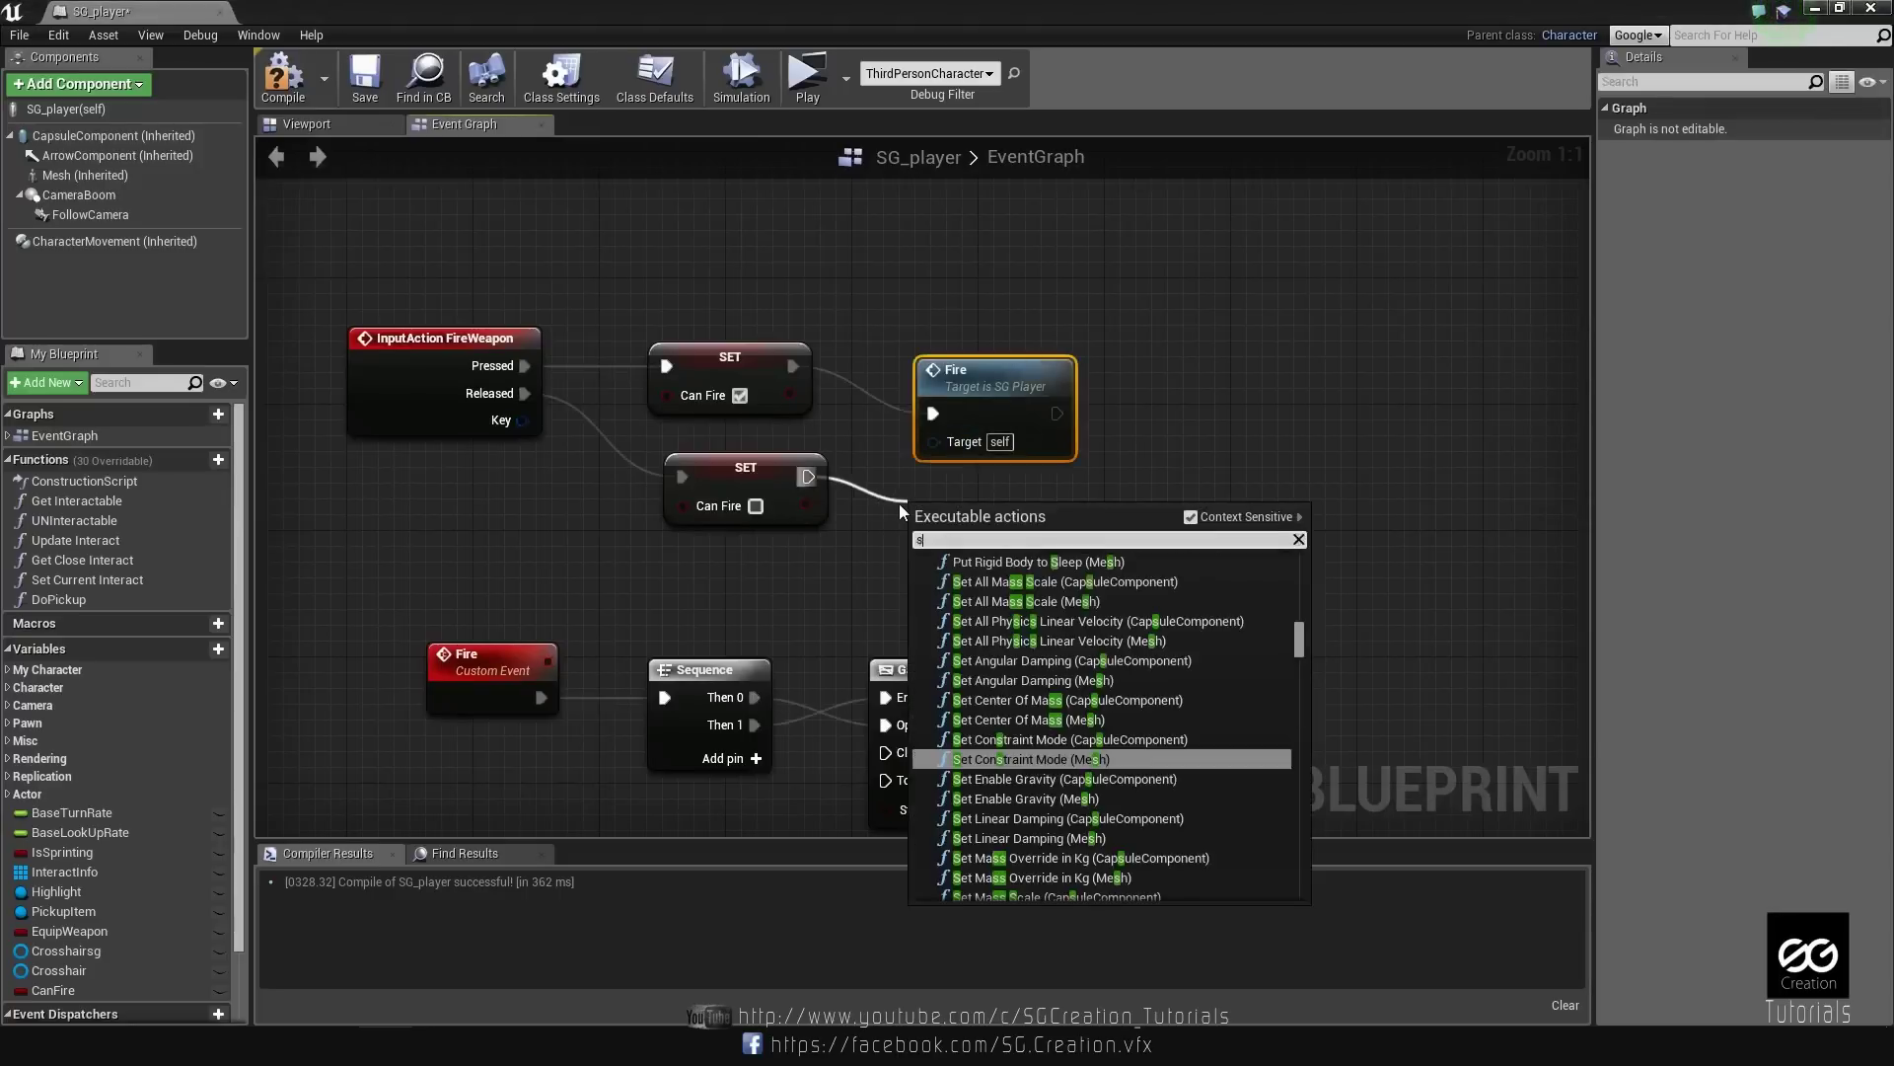
click(977, 616)
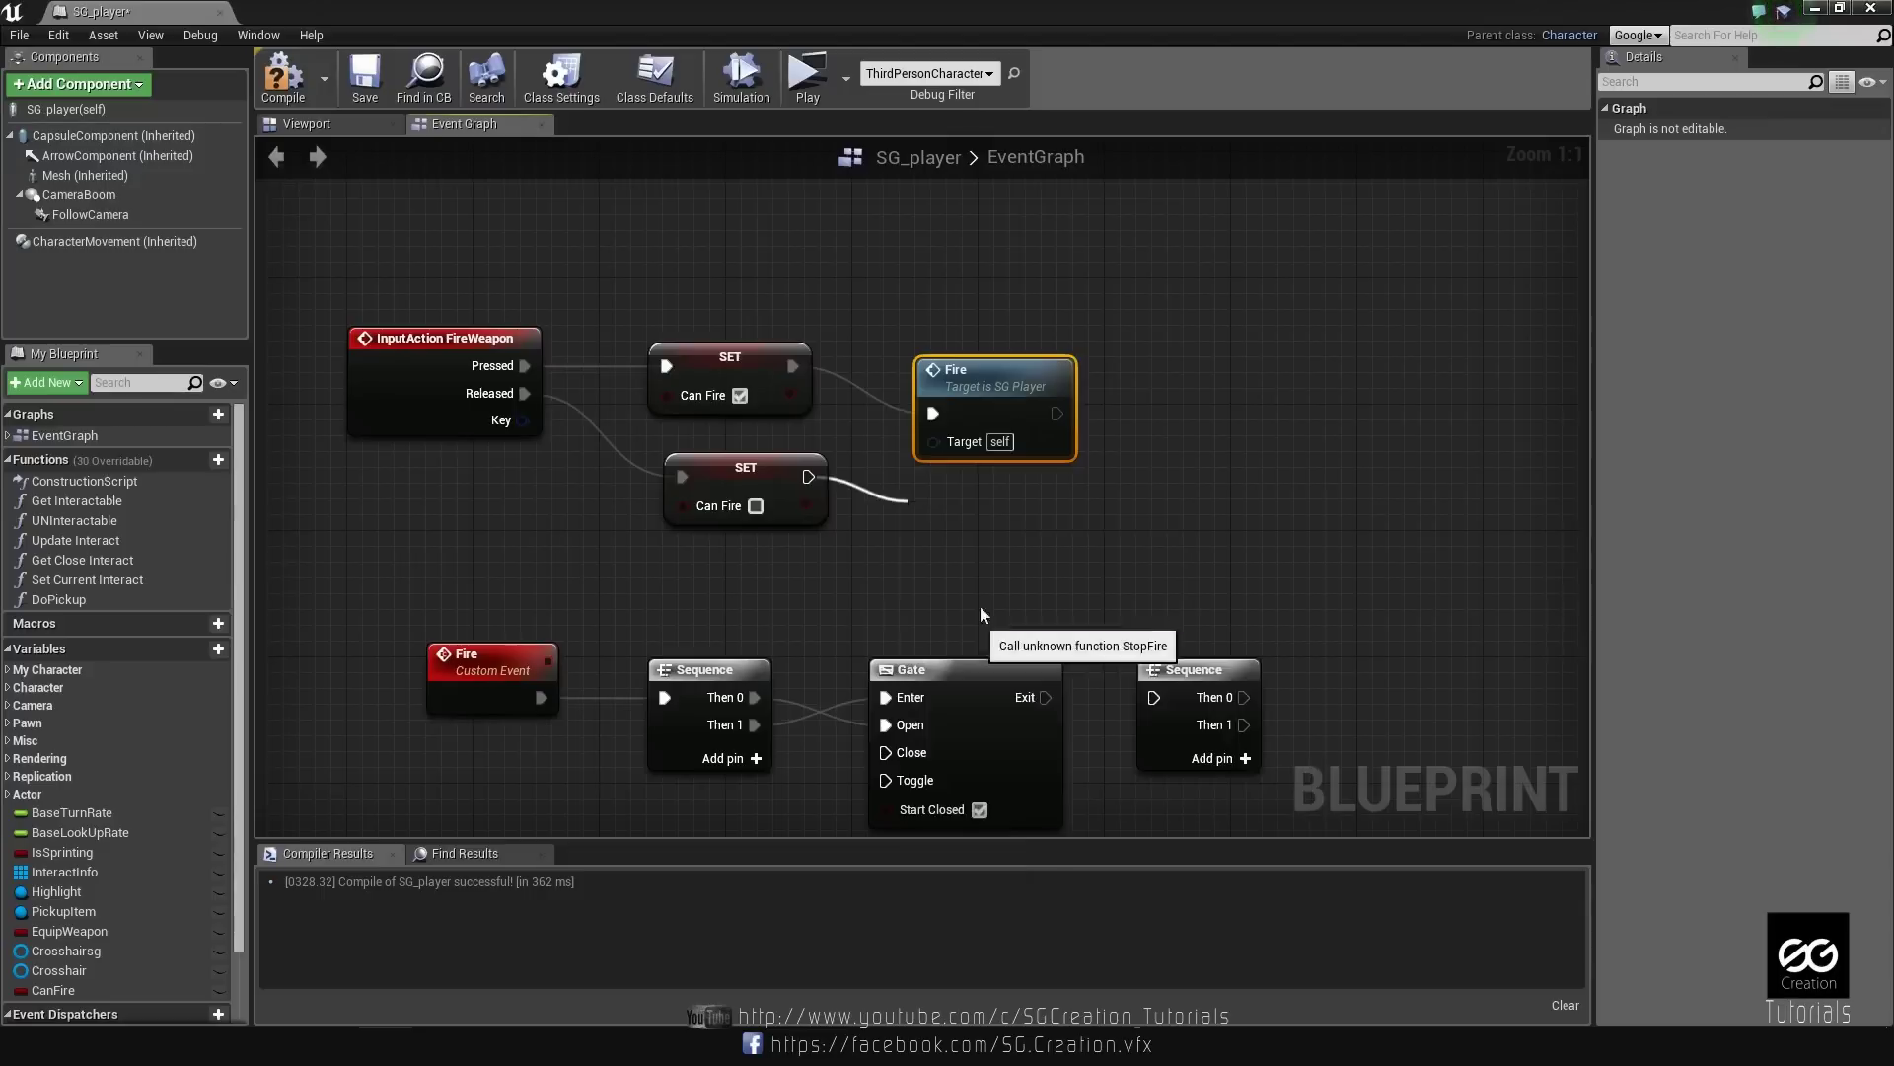
Arrange the Fire and Stop Fire call nodes neatly, then select the Fire call.
mouse_move(985, 385)
mouse_down()
mouse_move(969, 322)
mouse_move(969, 337)
mouse_up()
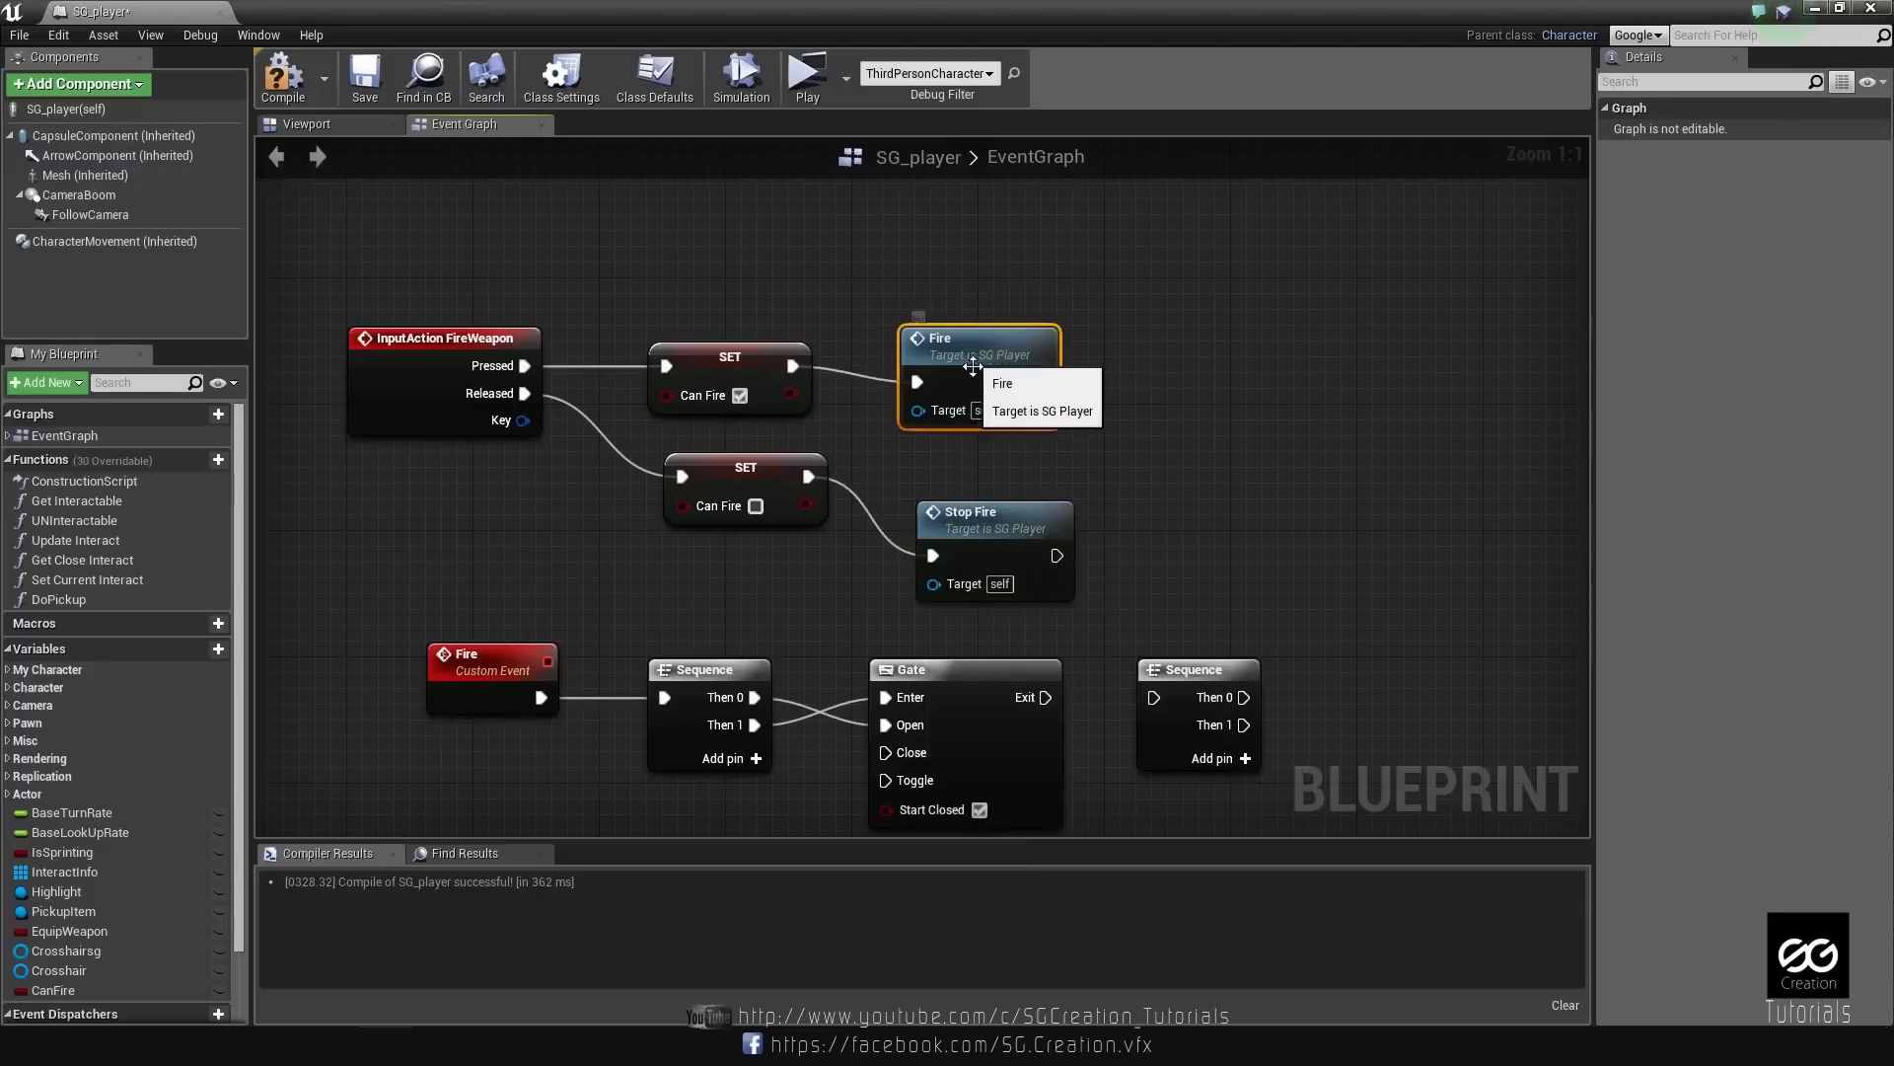
drag(984, 523, 967, 444)
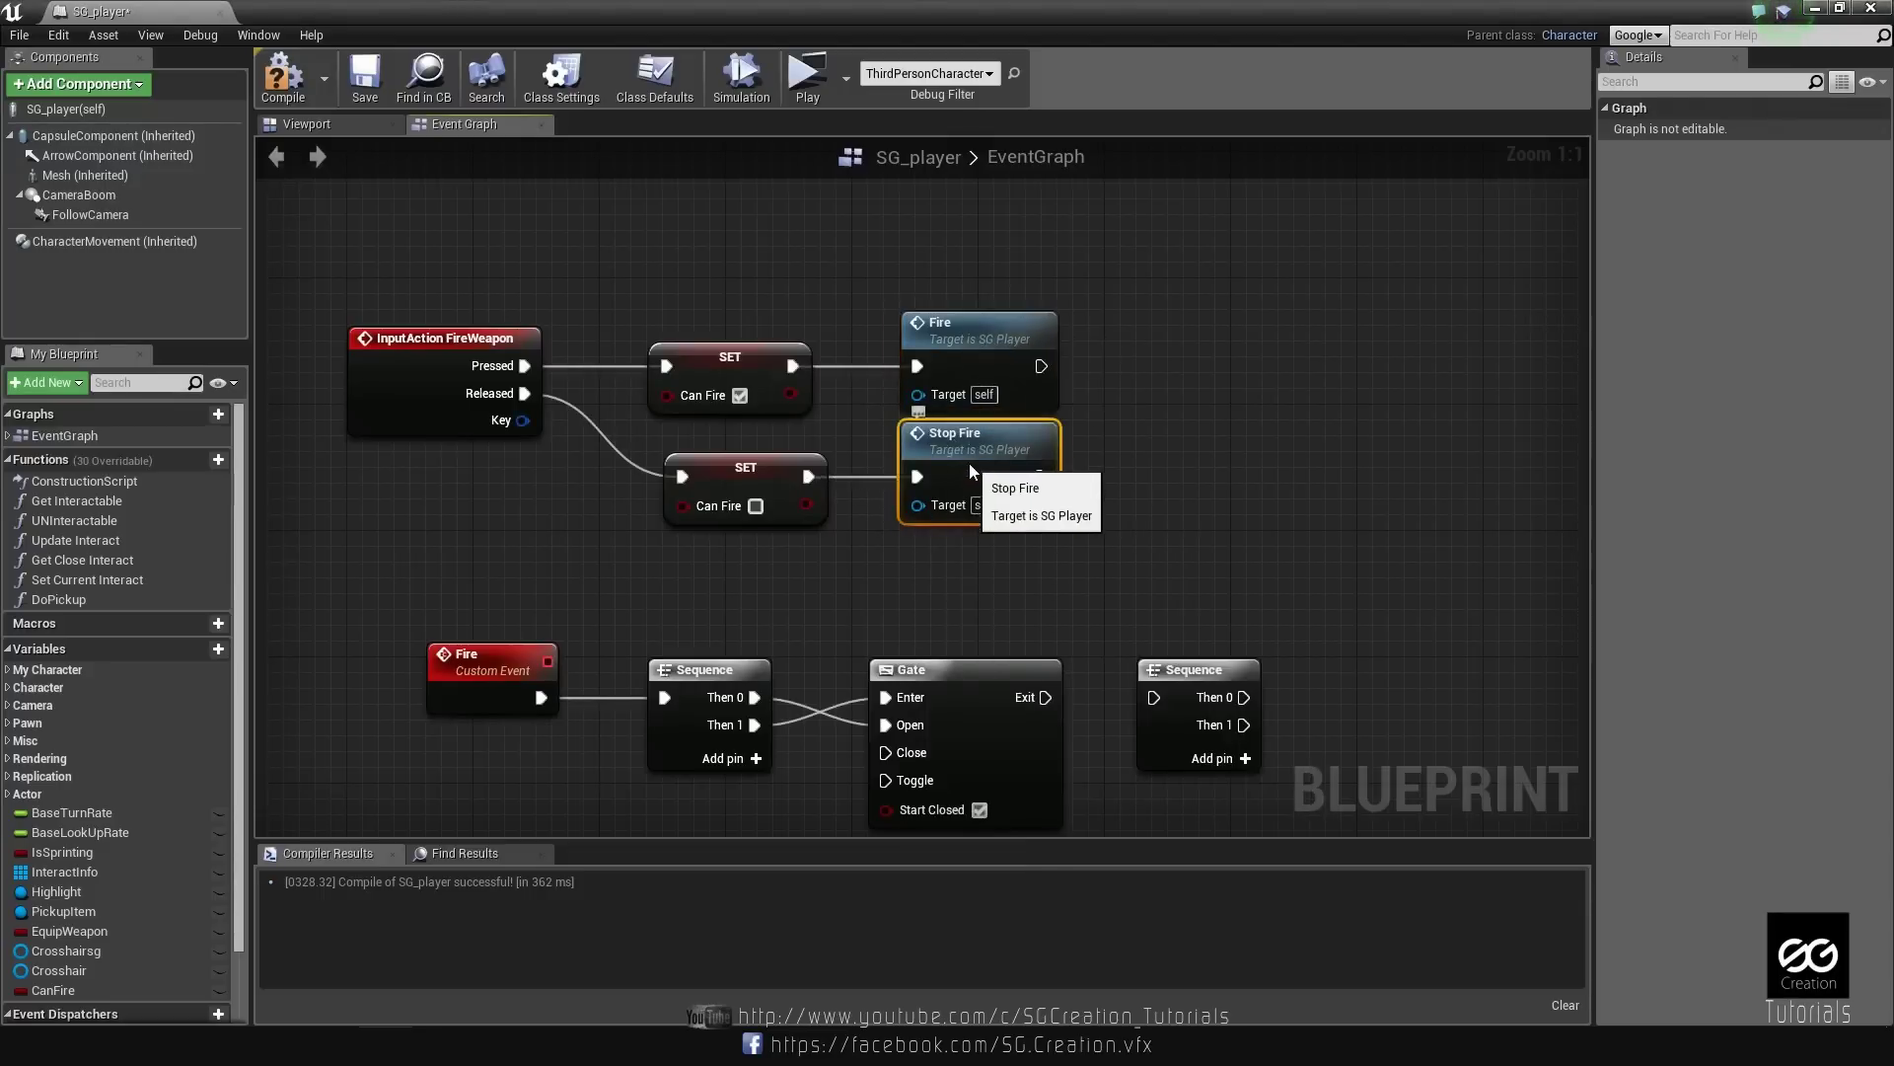
right_drag(859, 588, 904, 389)
right_drag(909, 310, 912, 437)
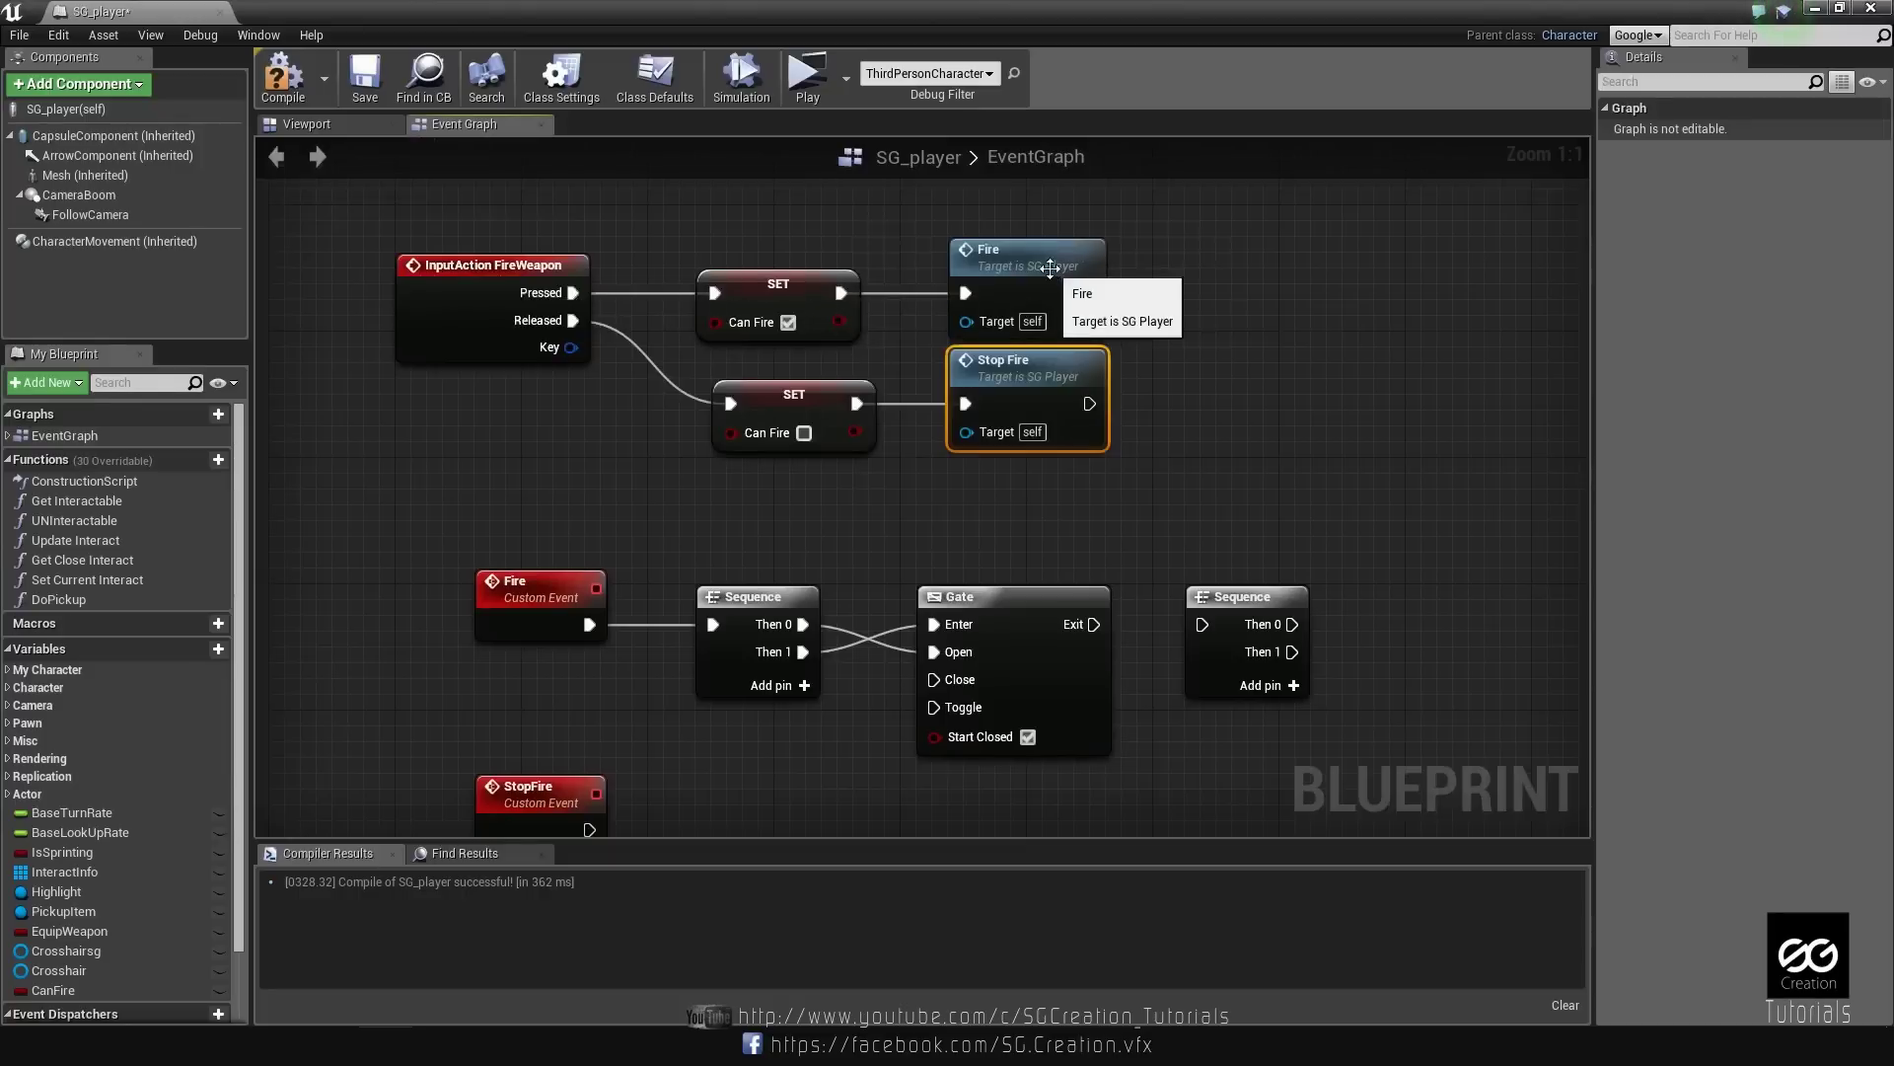
click(960, 295)
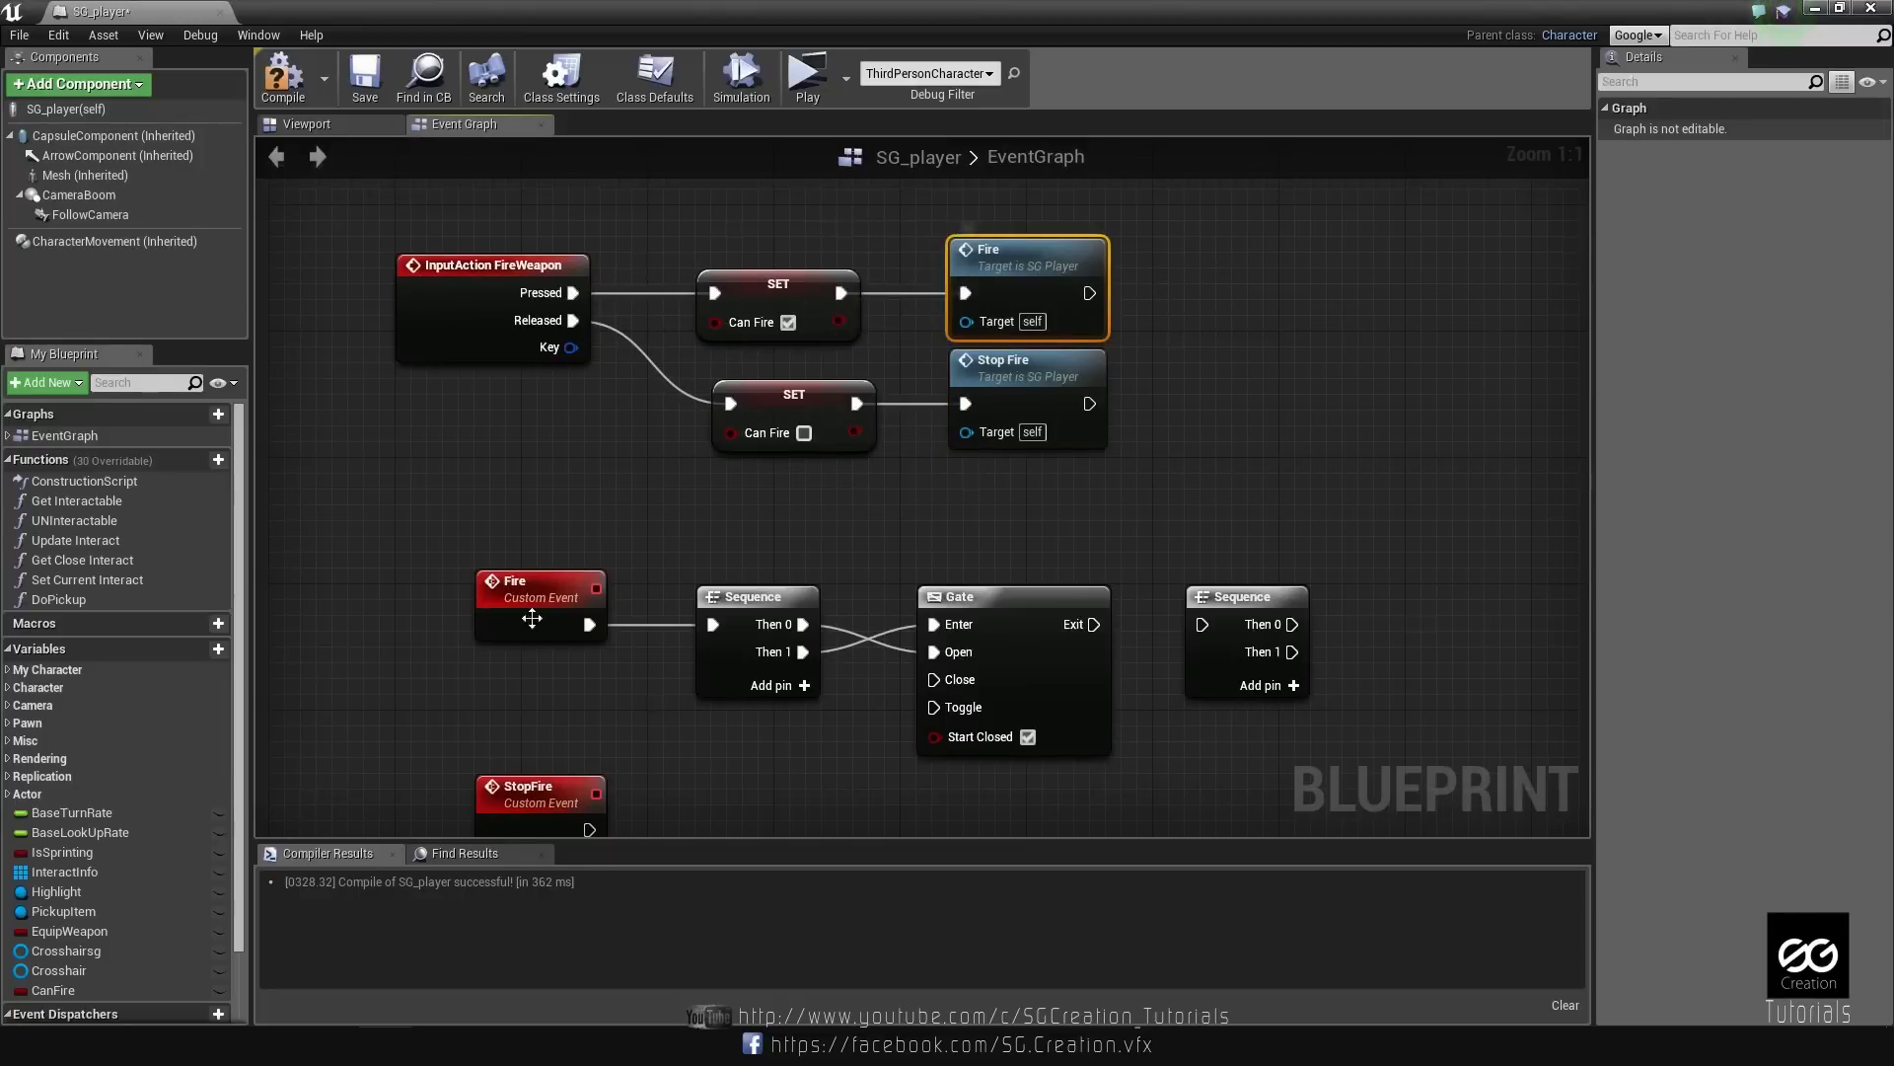
Connect the StopFire event to the Gate's Close input.
right_drag(797, 745, 631, 569)
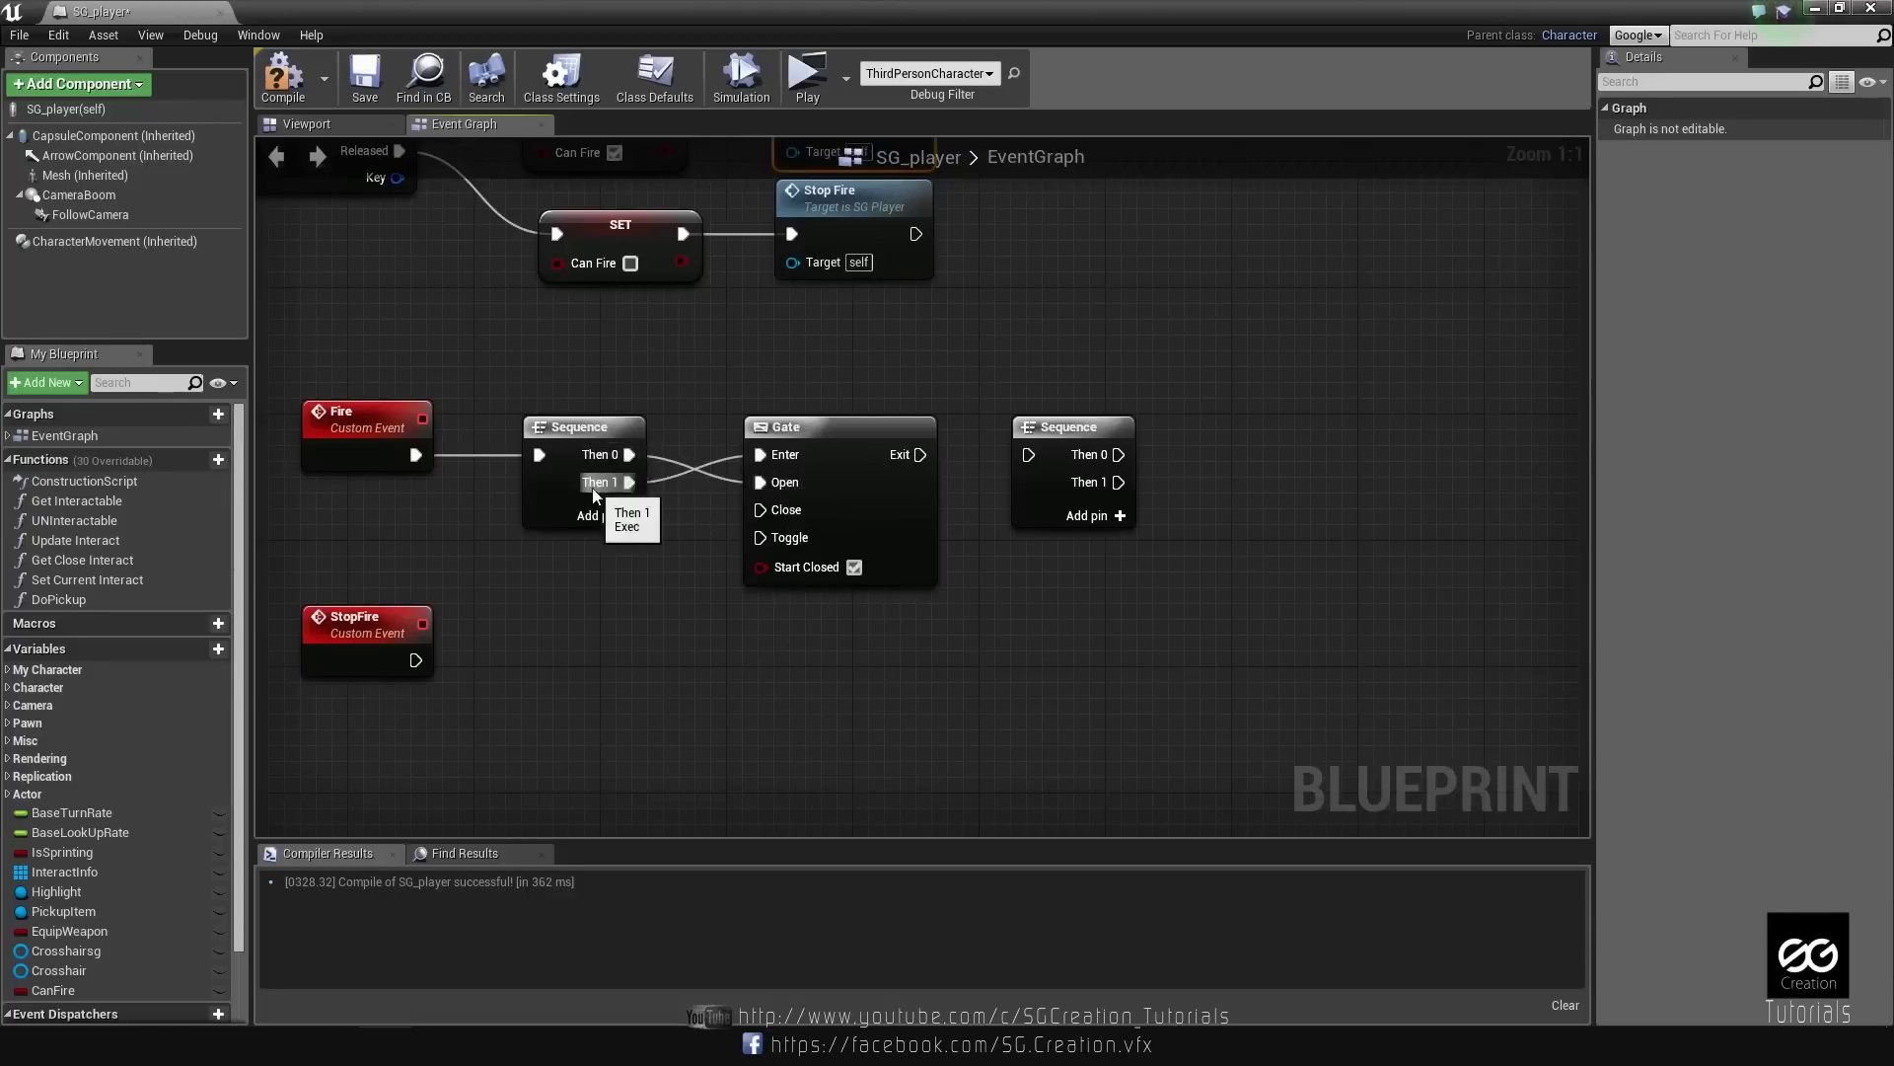
right_drag(612, 661, 622, 596)
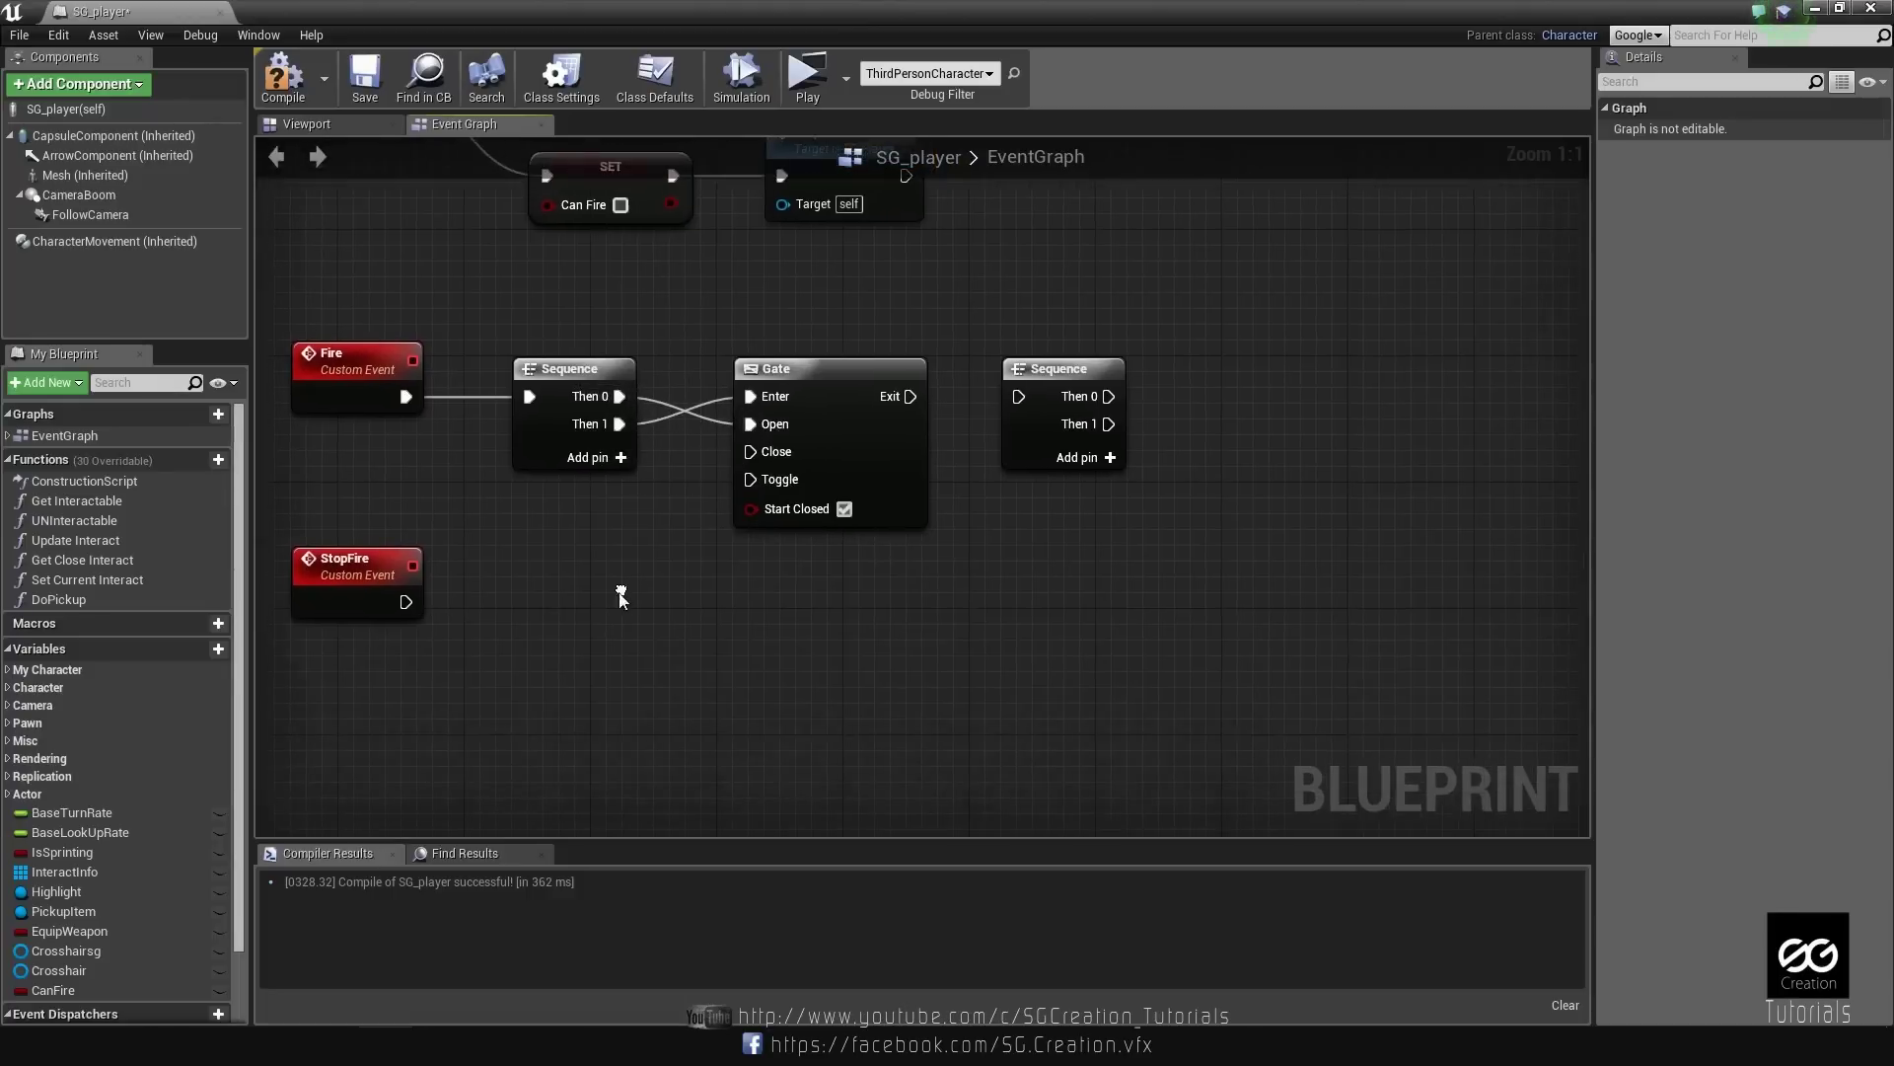
drag(409, 602, 760, 456)
click(517, 576)
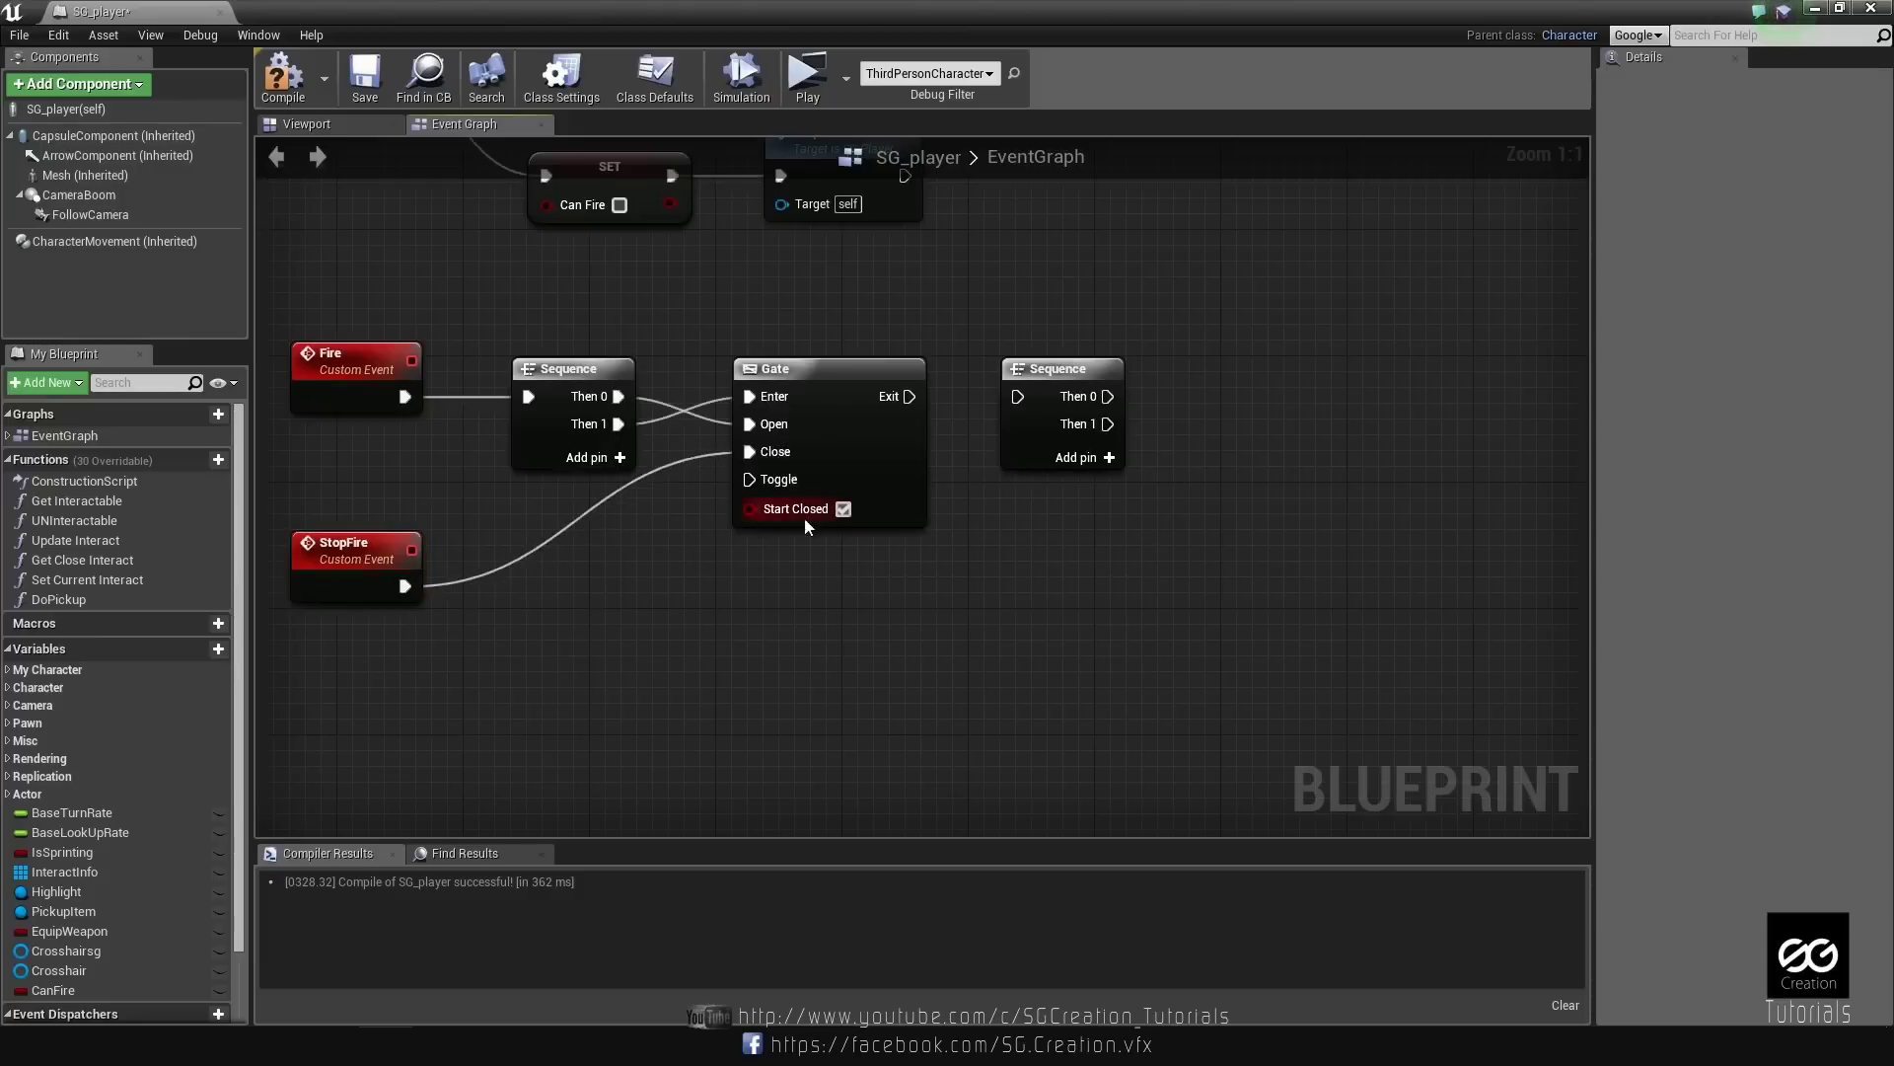
Wire Gate Exit into the second Sequence and add a 0.1-second Retriggerable Delay after Then 0.
right_drag(844, 512, 756, 528)
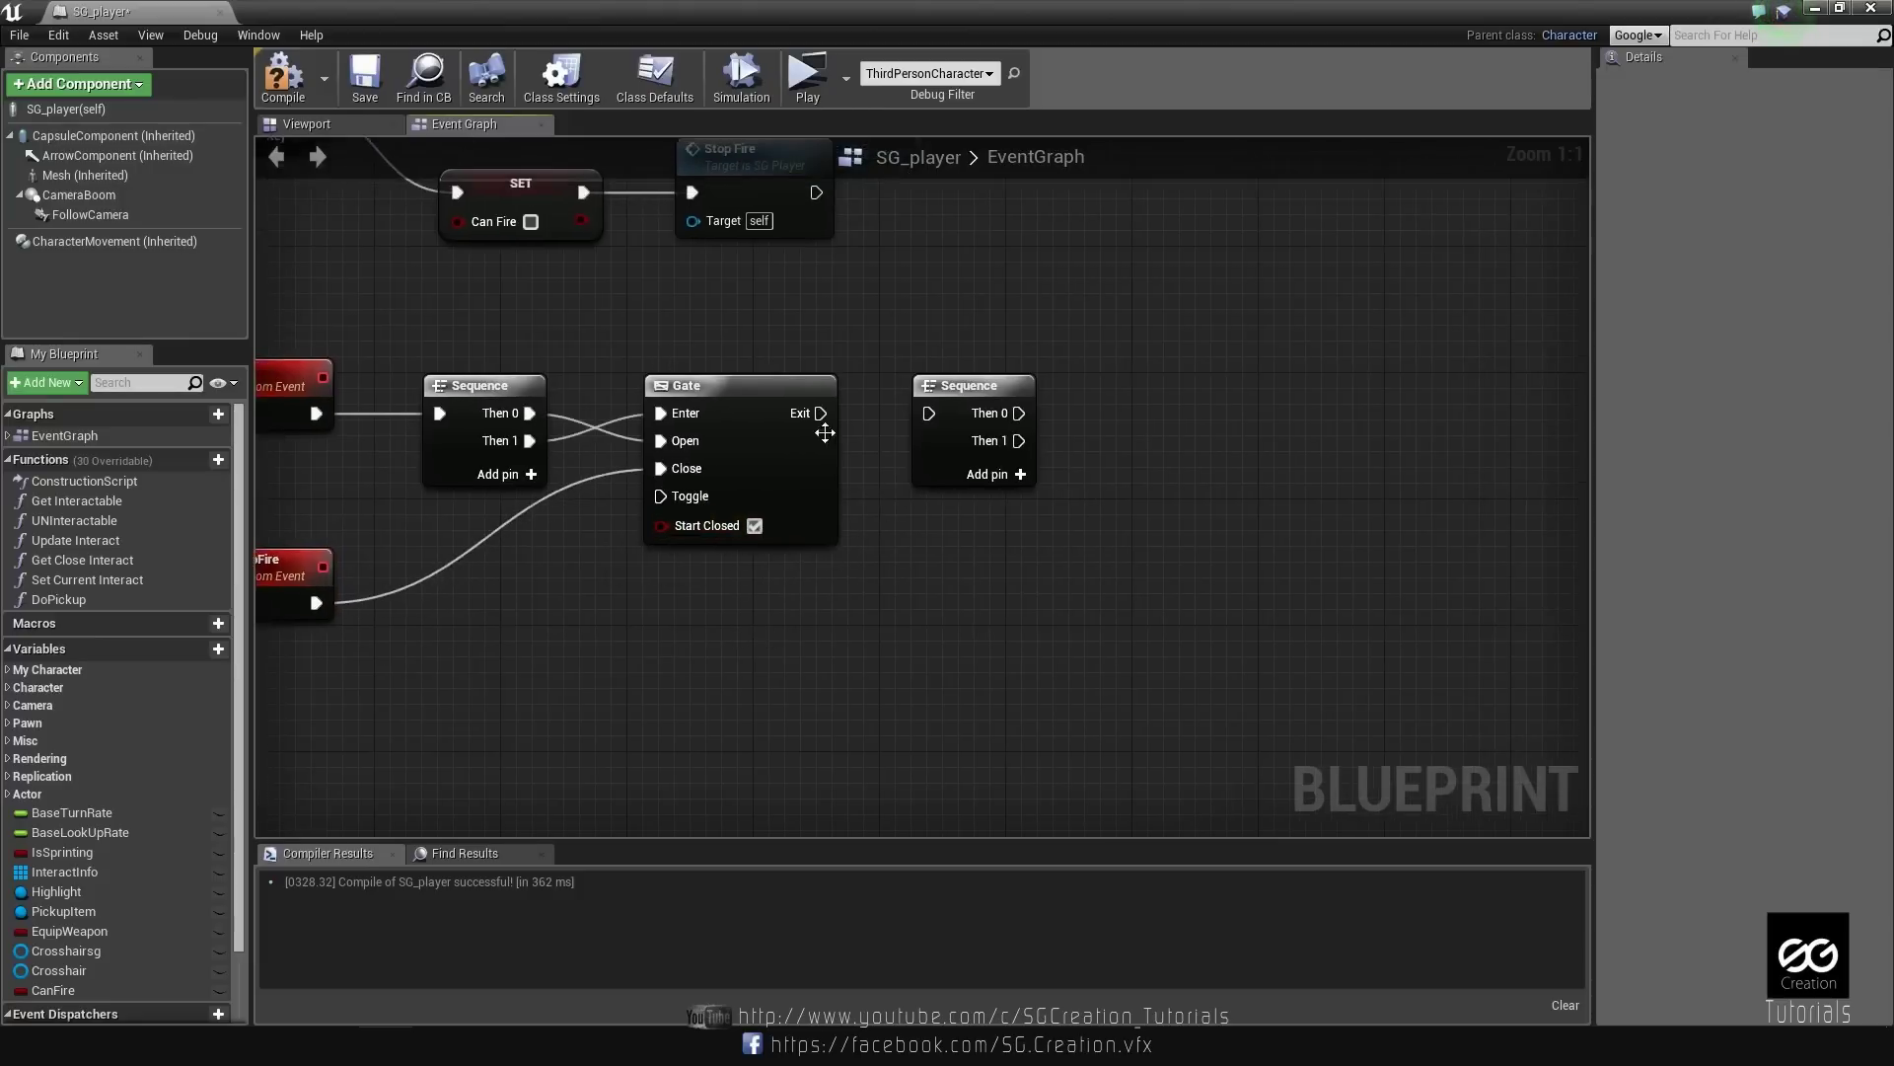
drag(820, 412, 935, 417)
right_drag(1082, 494, 925, 555)
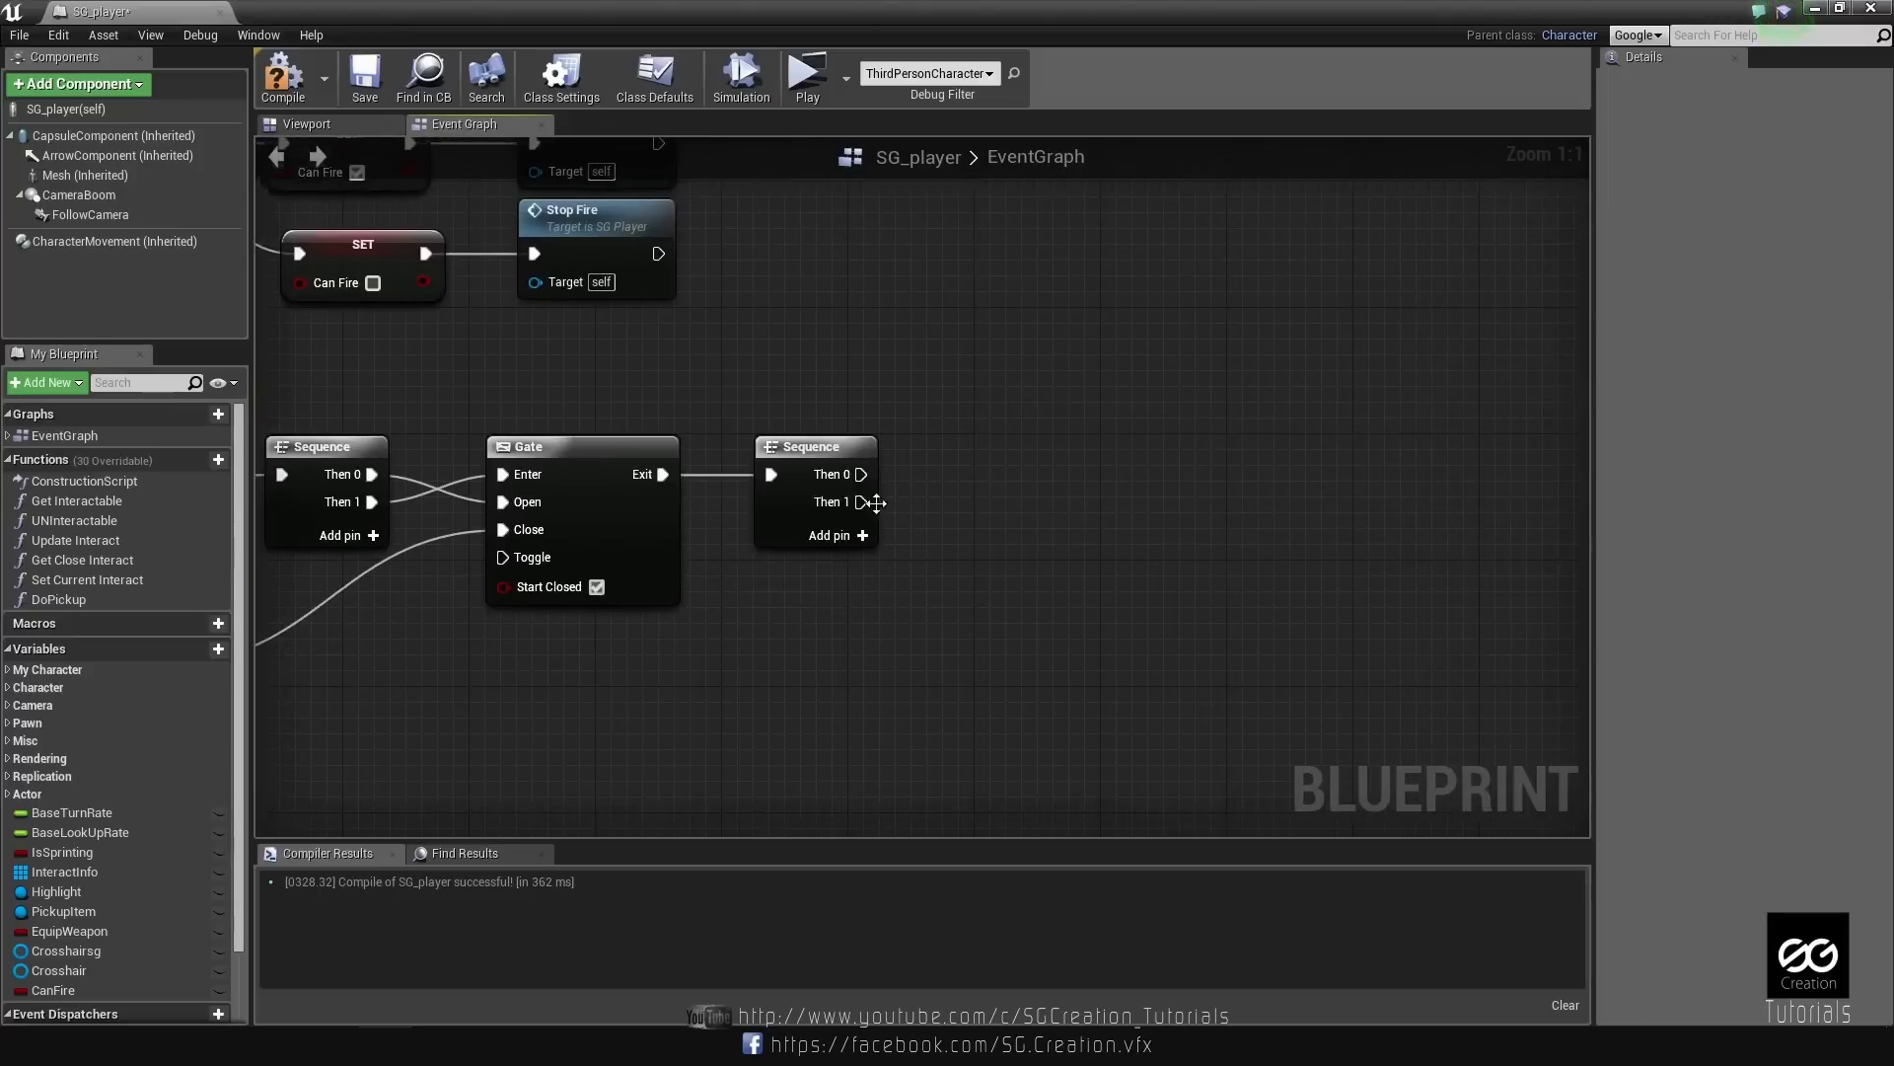
drag(861, 474, 955, 465)
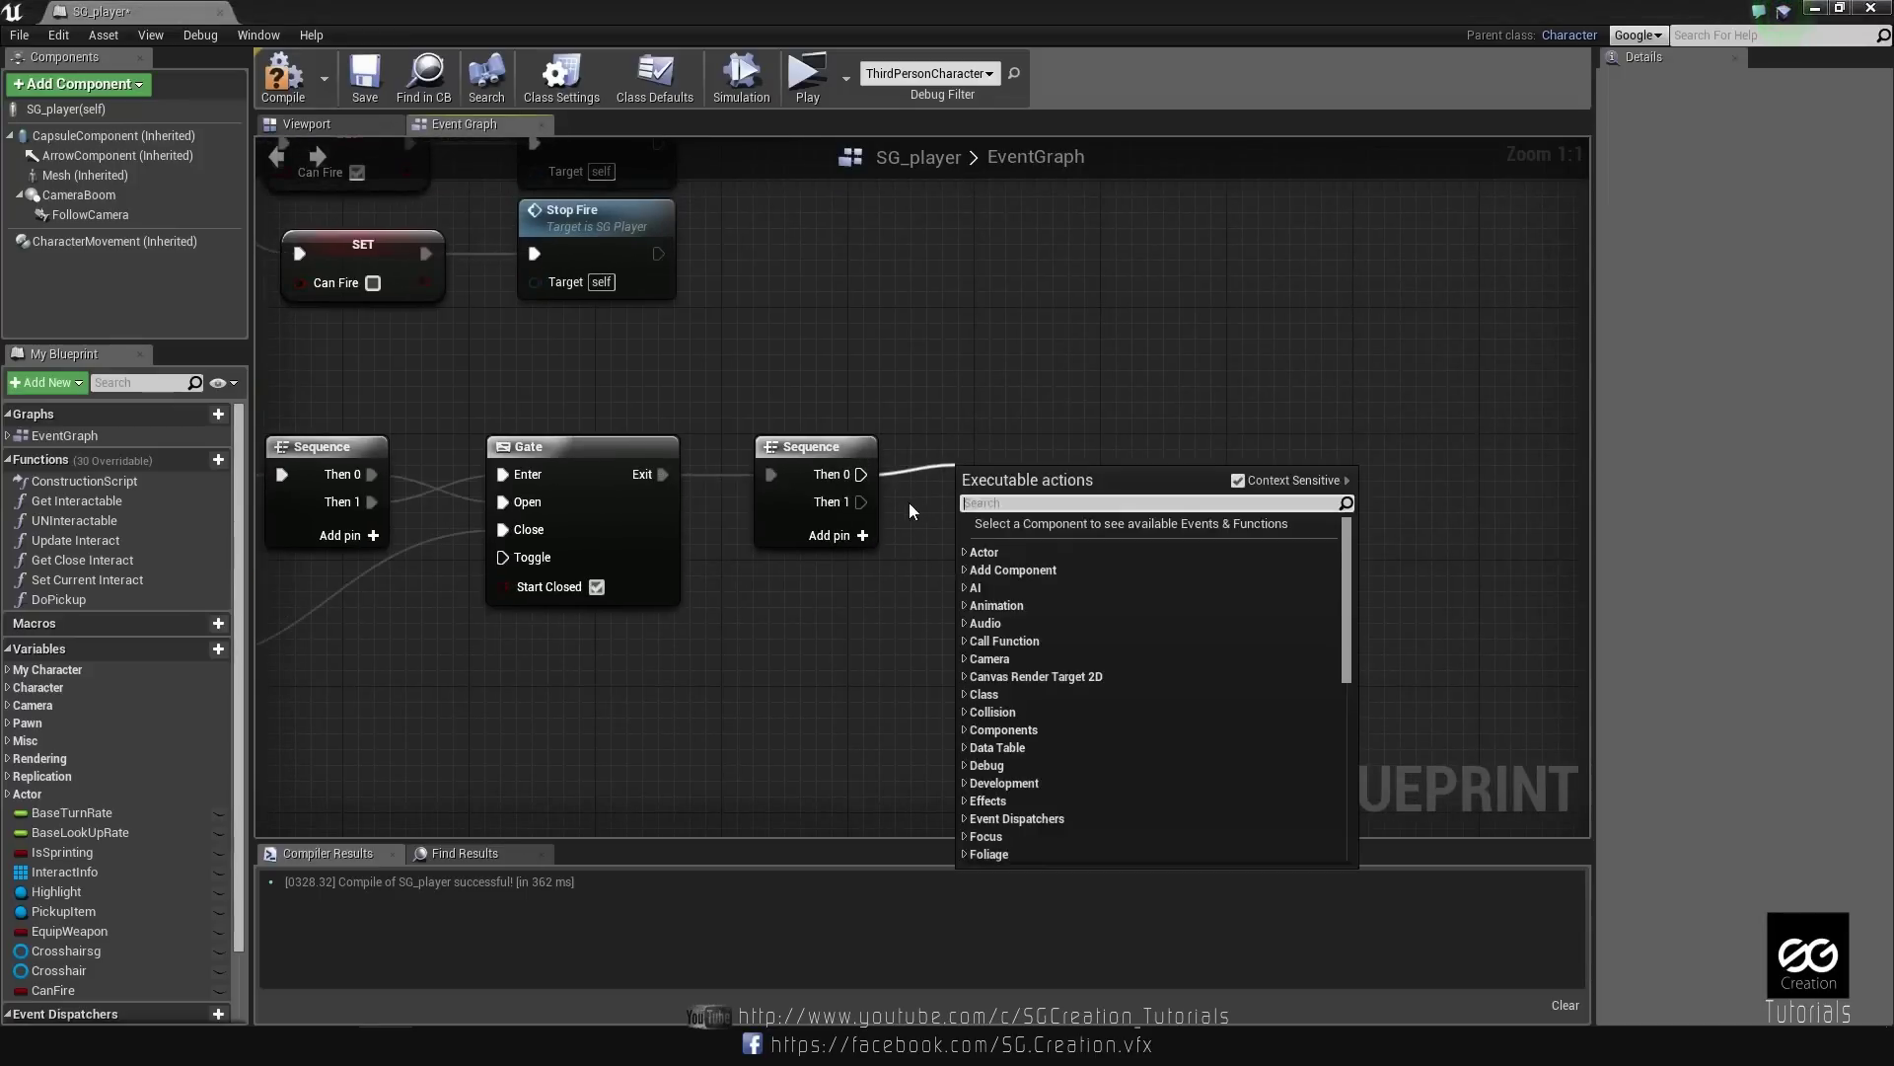
text(re)
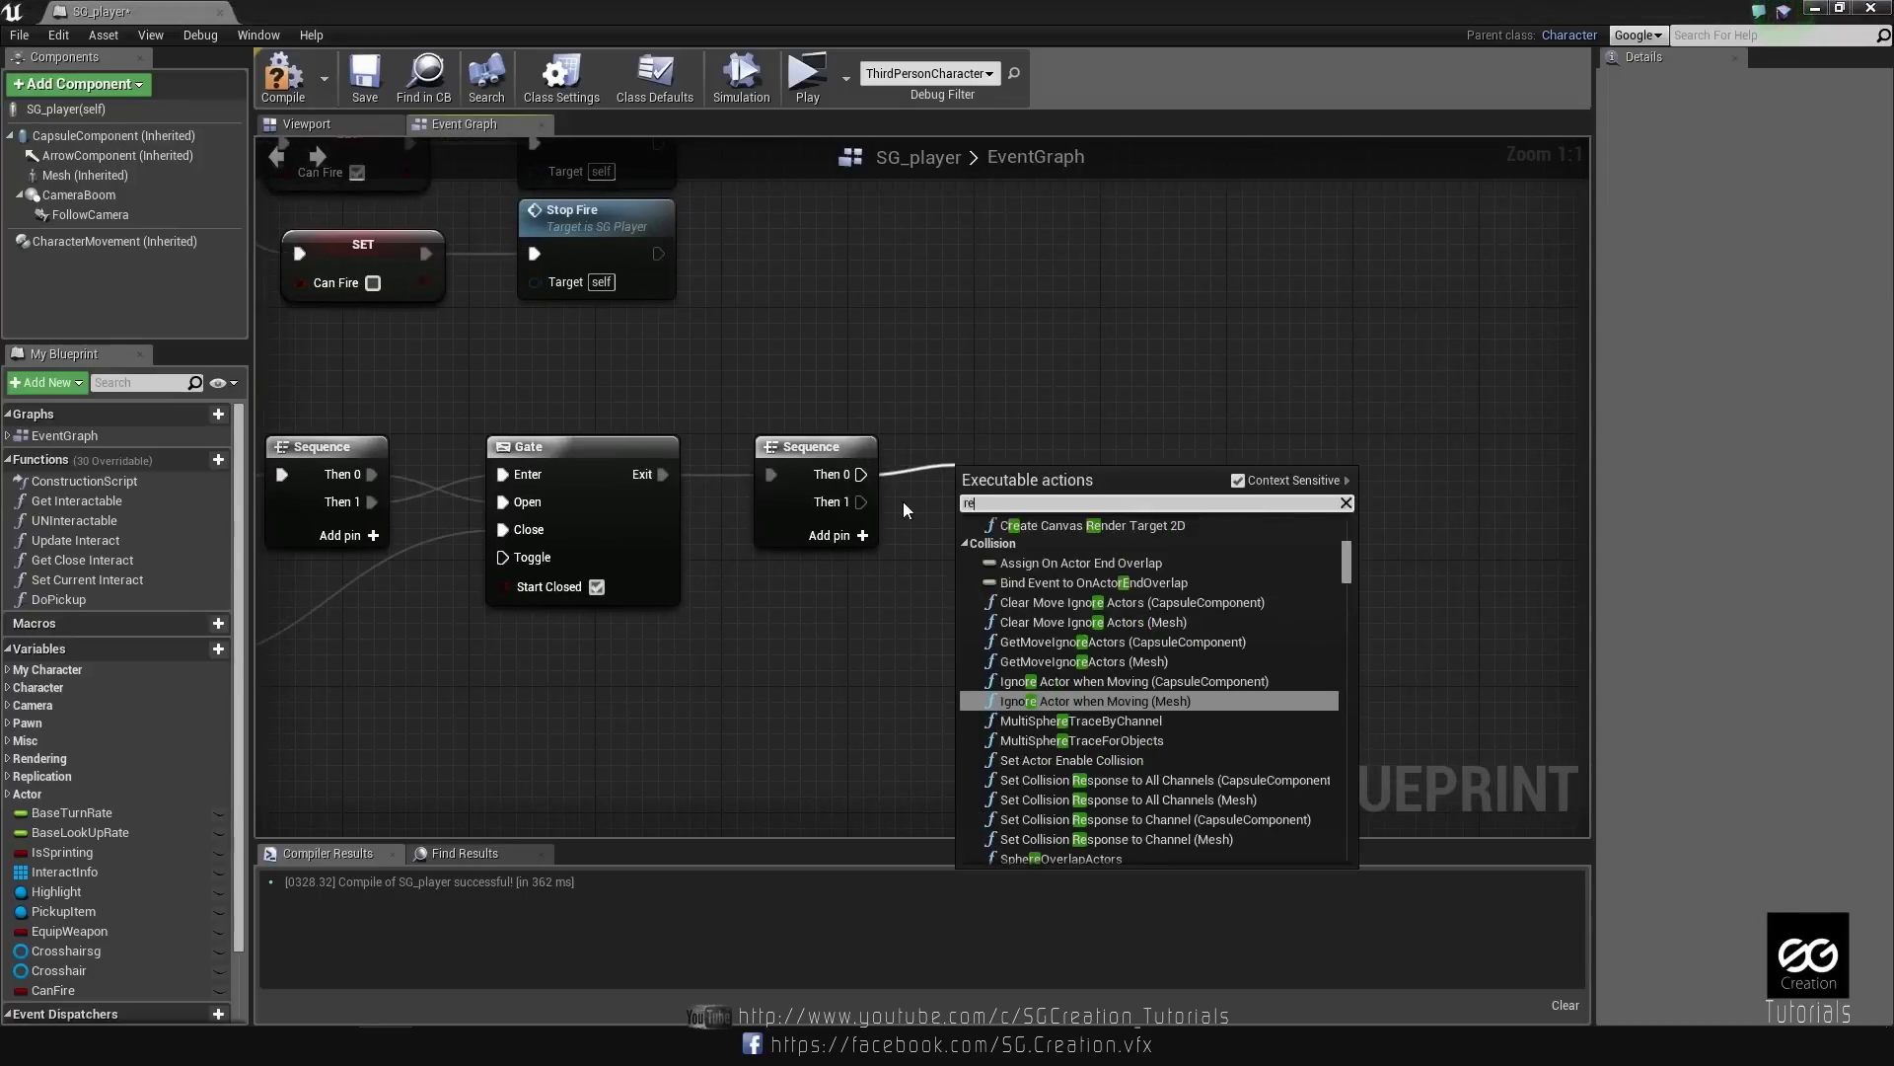
text(tr)
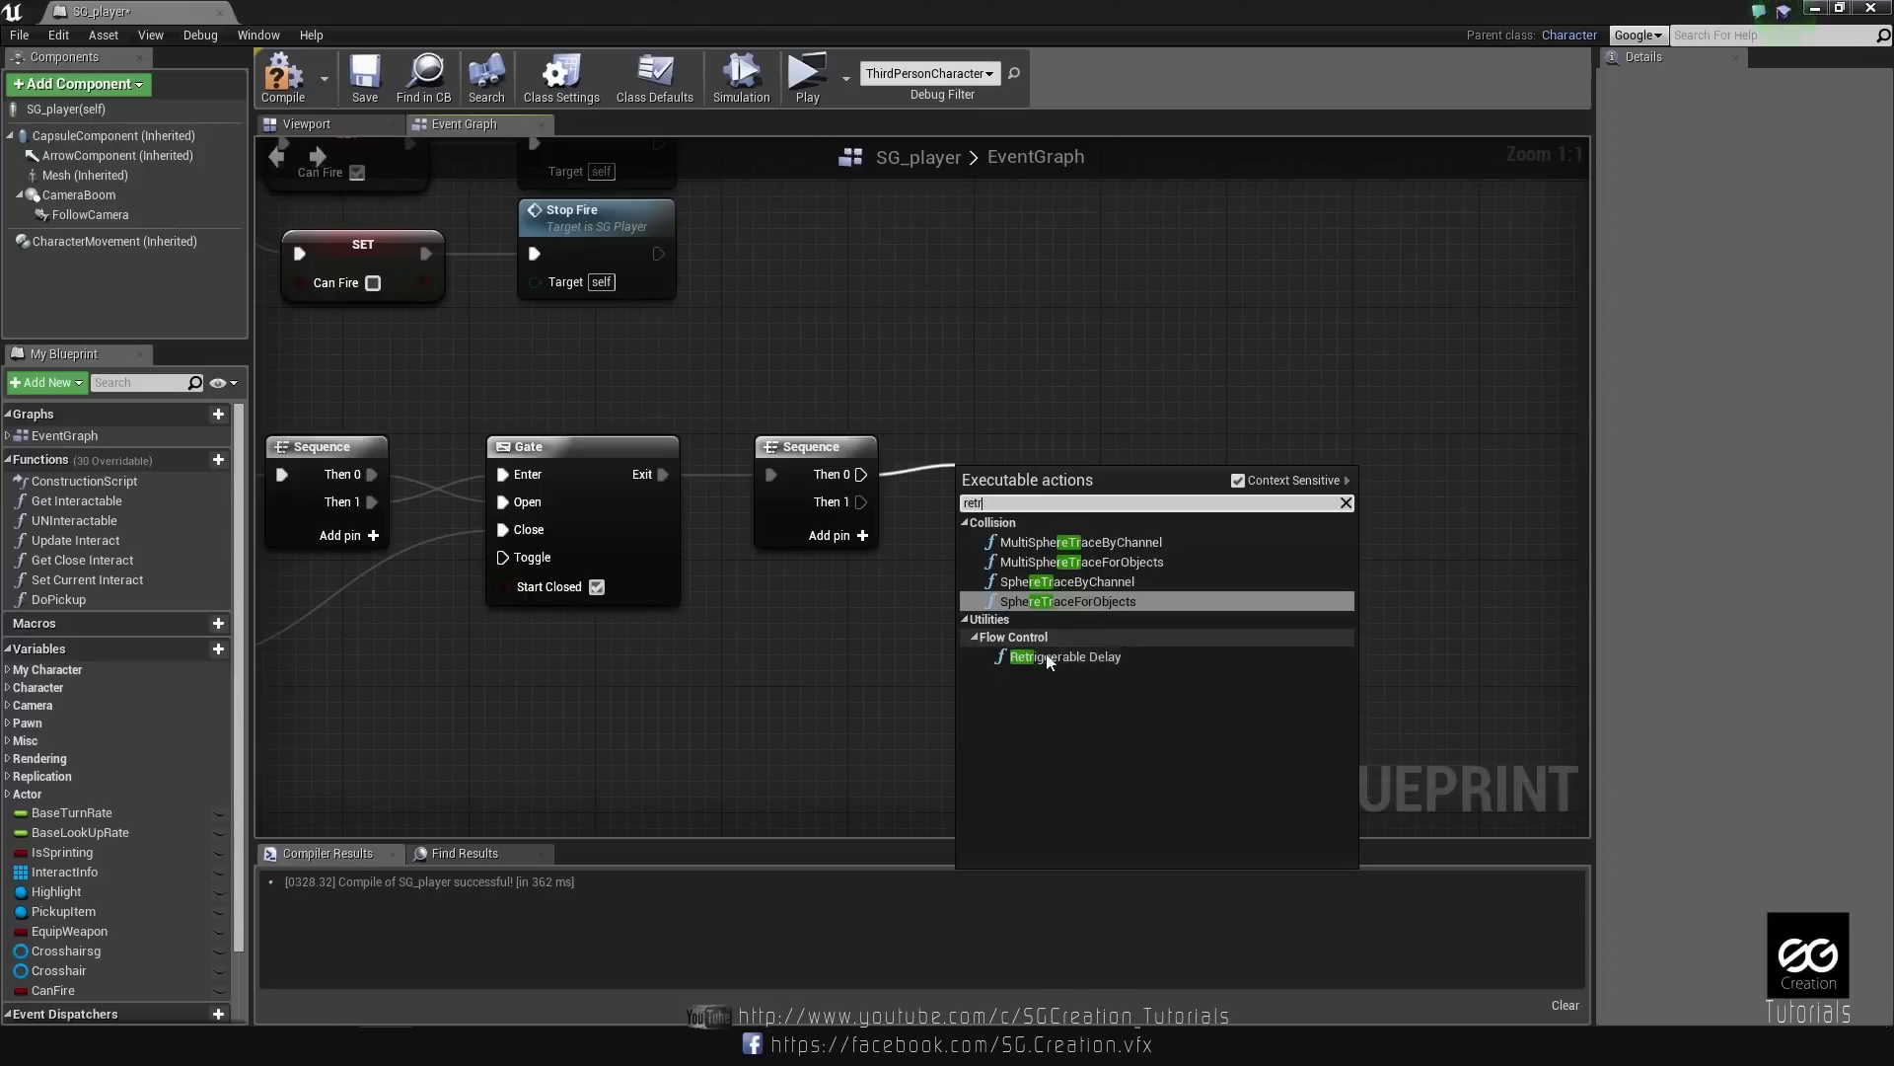
click(1035, 657)
drag(1067, 531, 1083, 499)
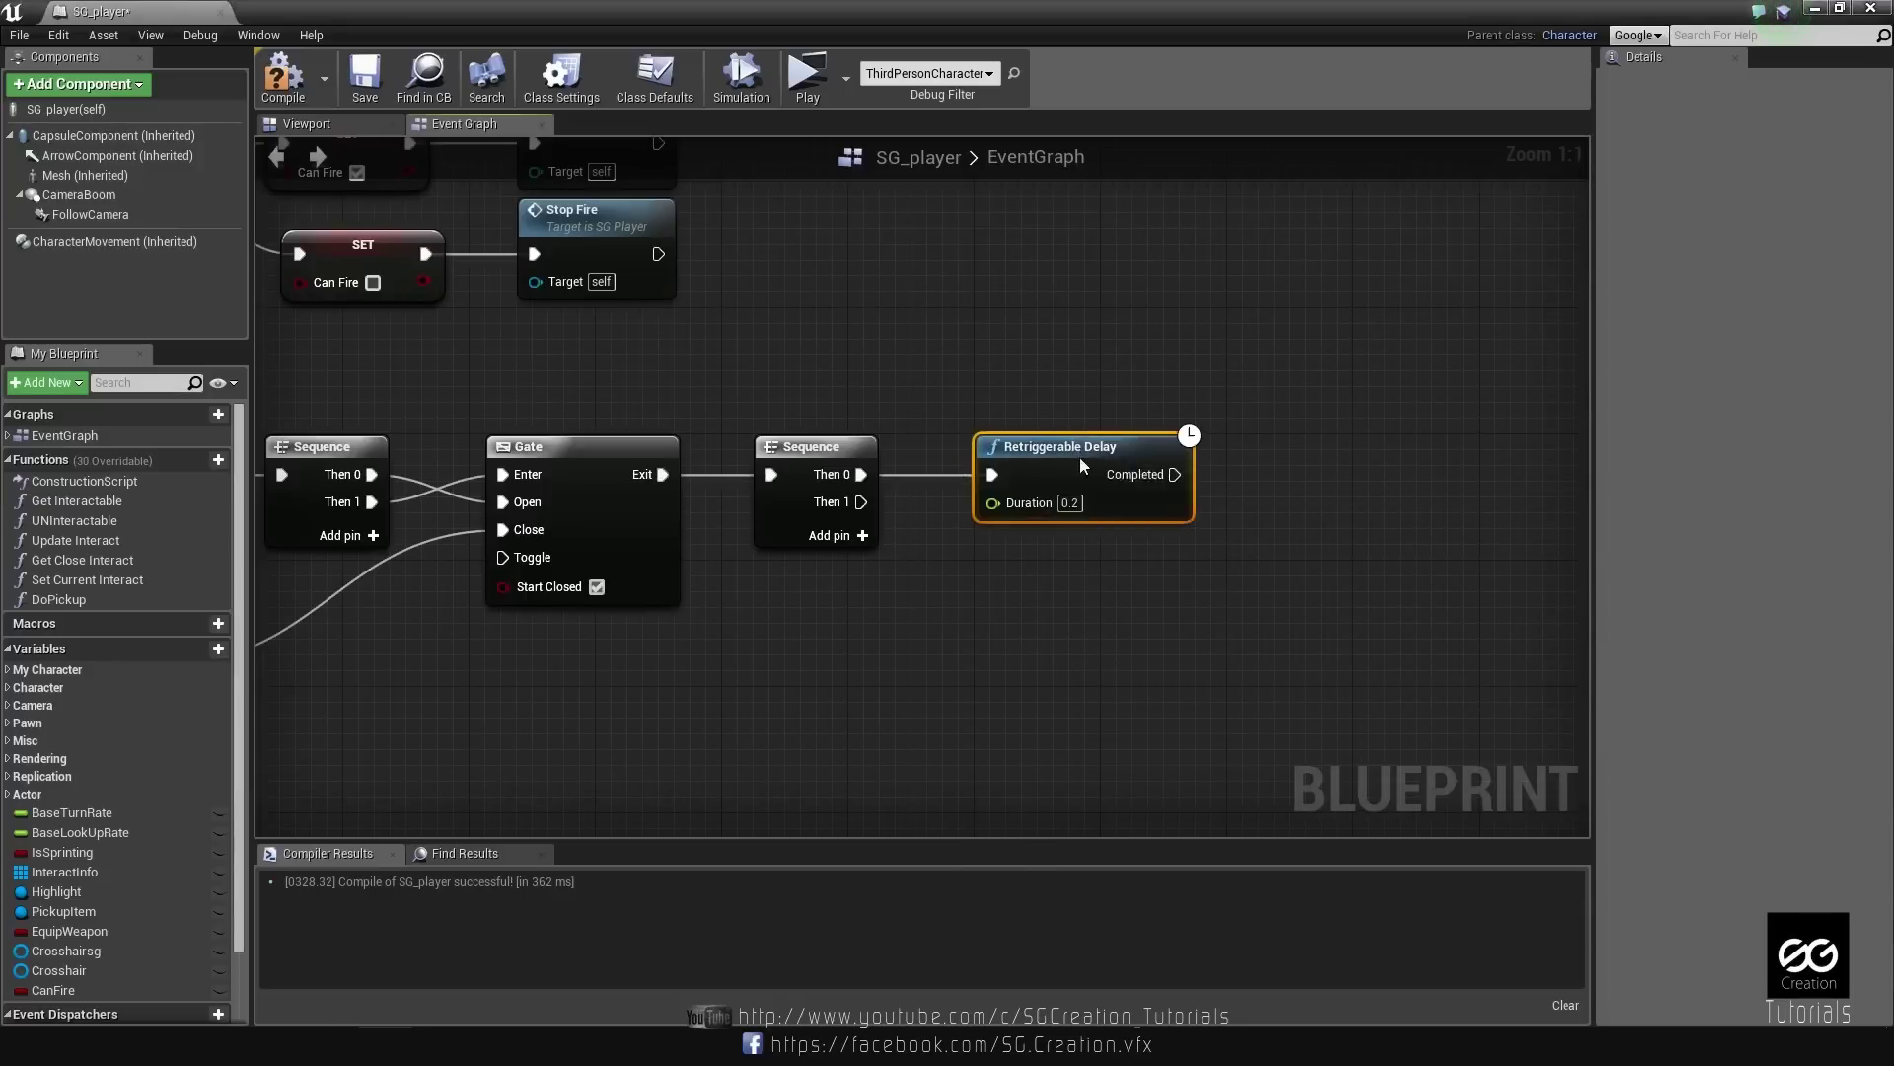
click(1069, 502)
text(0.1)
click(1116, 584)
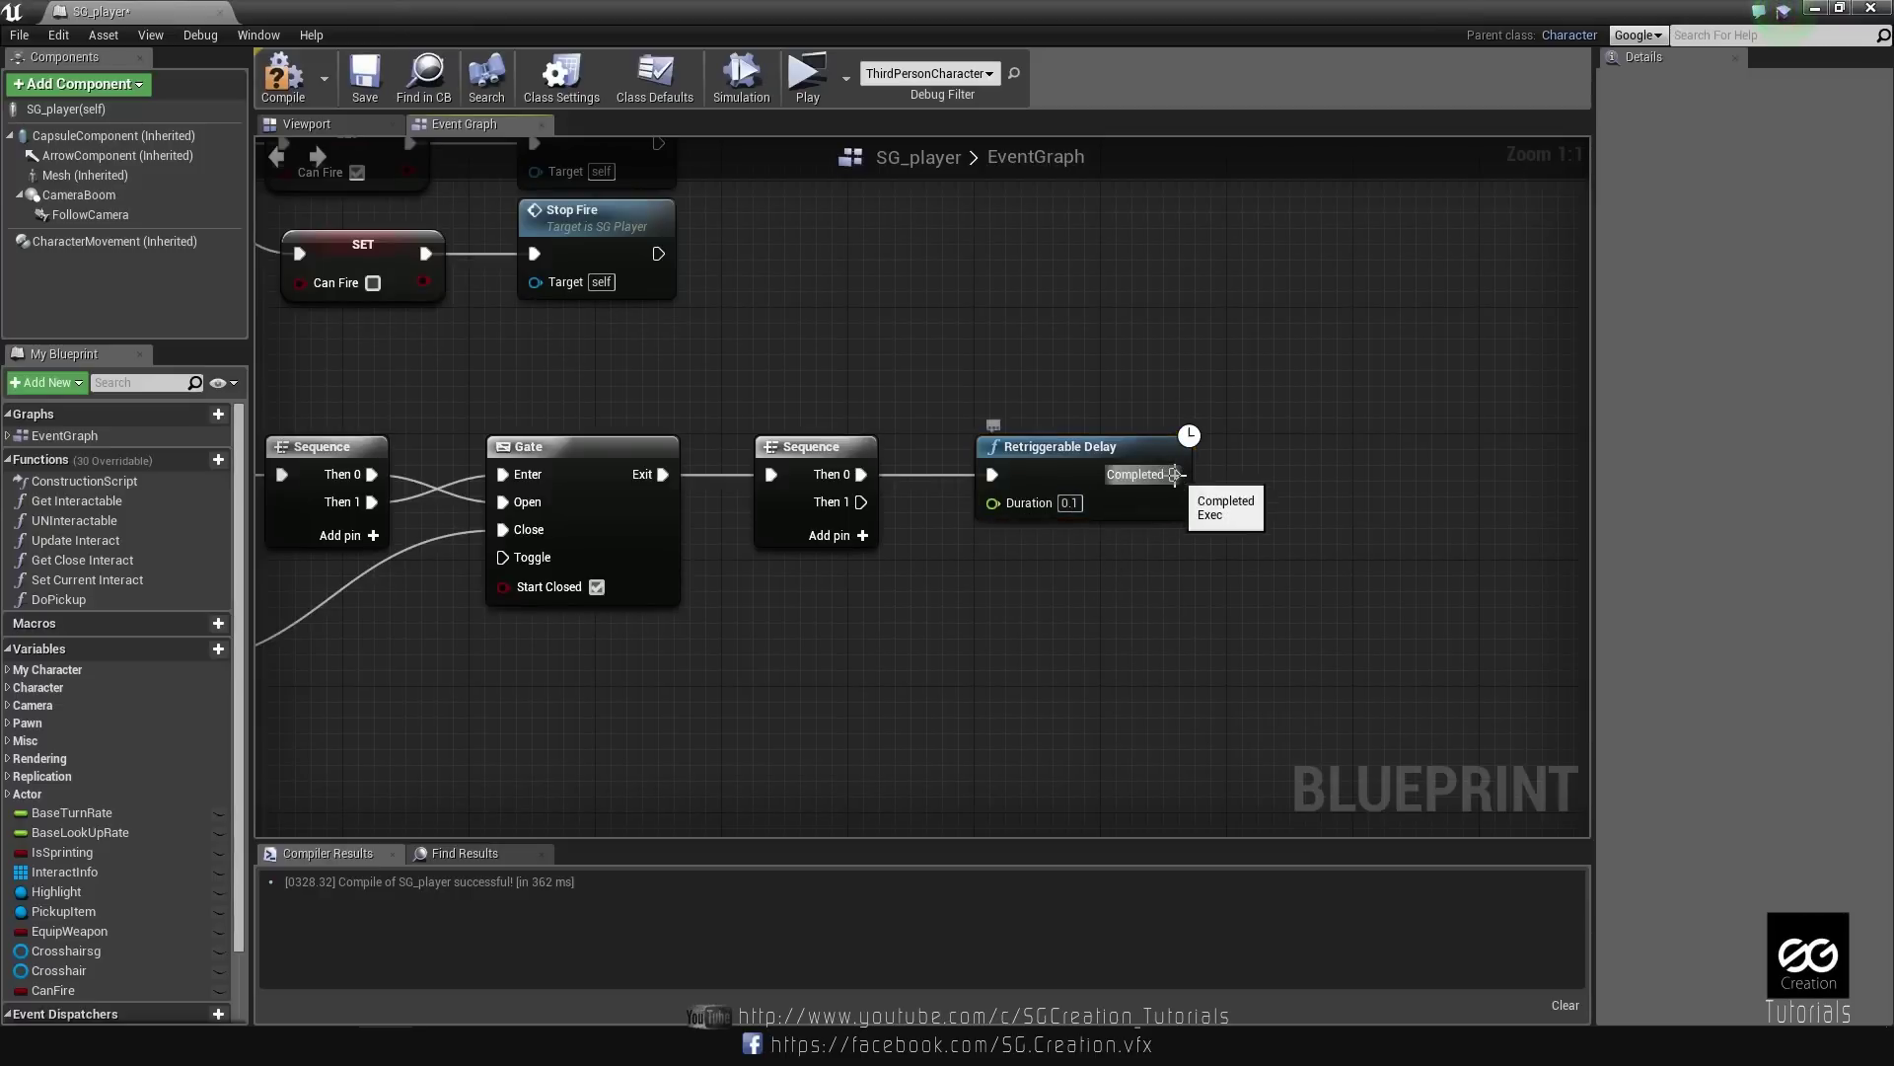
Loop the delay's Completed back to Gate Enter, routed above the nodes through two reroute points.
mouse_move(1174, 474)
mouse_down()
mouse_move(450, 431)
mouse_move(499, 478)
mouse_up()
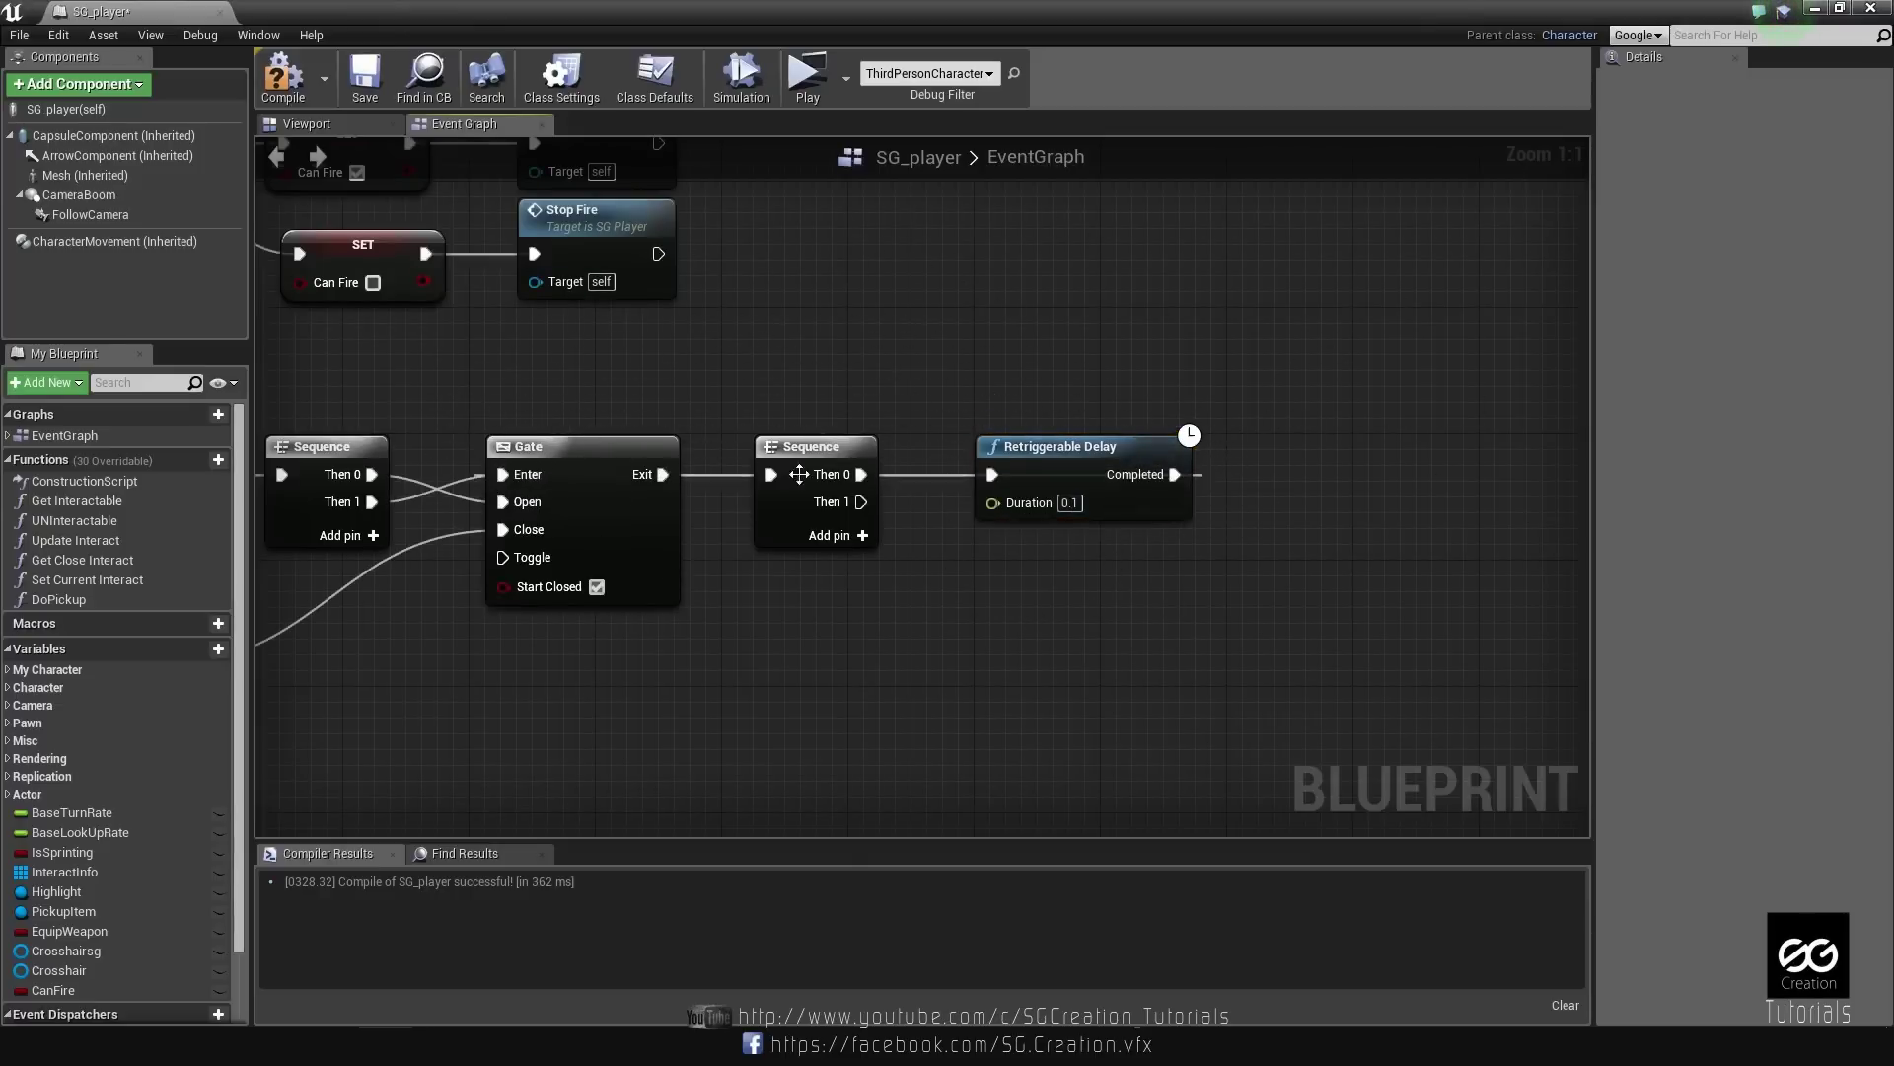
double_click(1202, 476)
mouse_move(1213, 478)
mouse_down()
mouse_move(1237, 385)
mouse_move(1218, 353)
mouse_up()
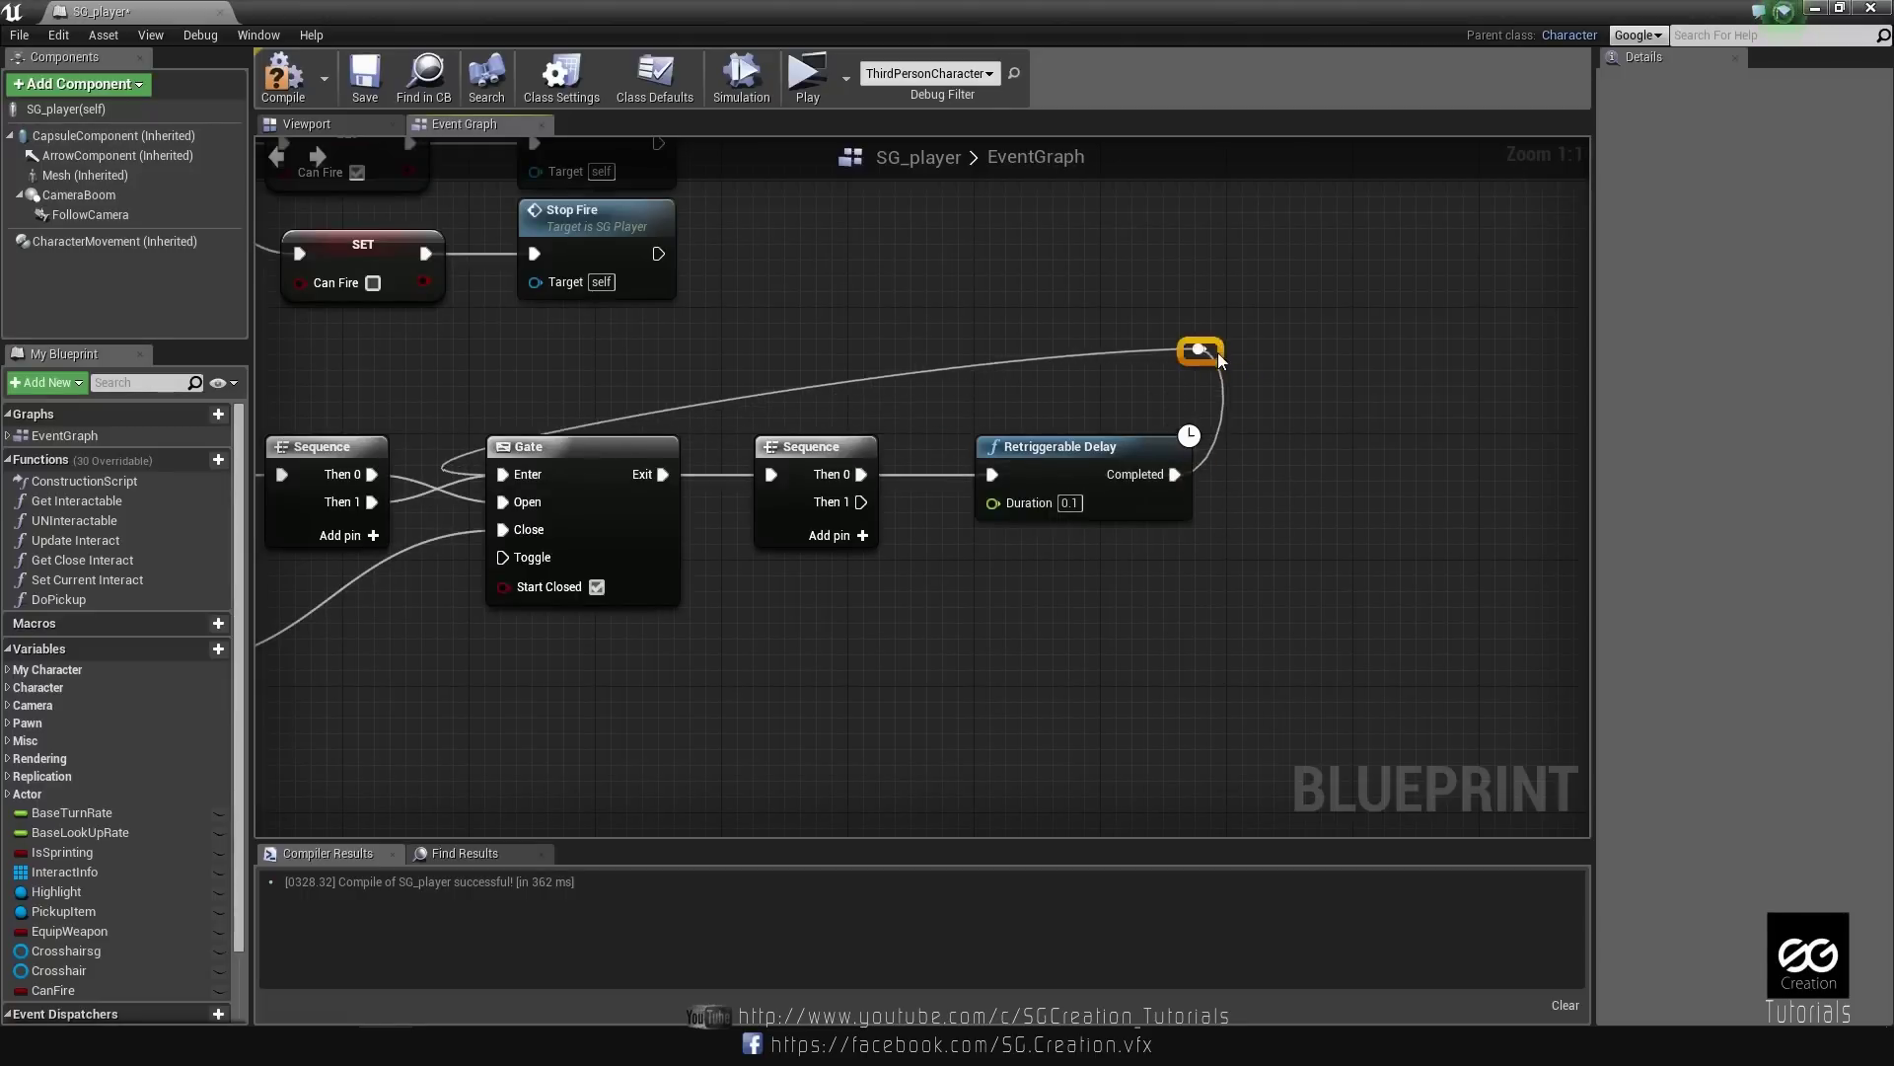
double_click(600, 415)
drag(618, 420, 515, 360)
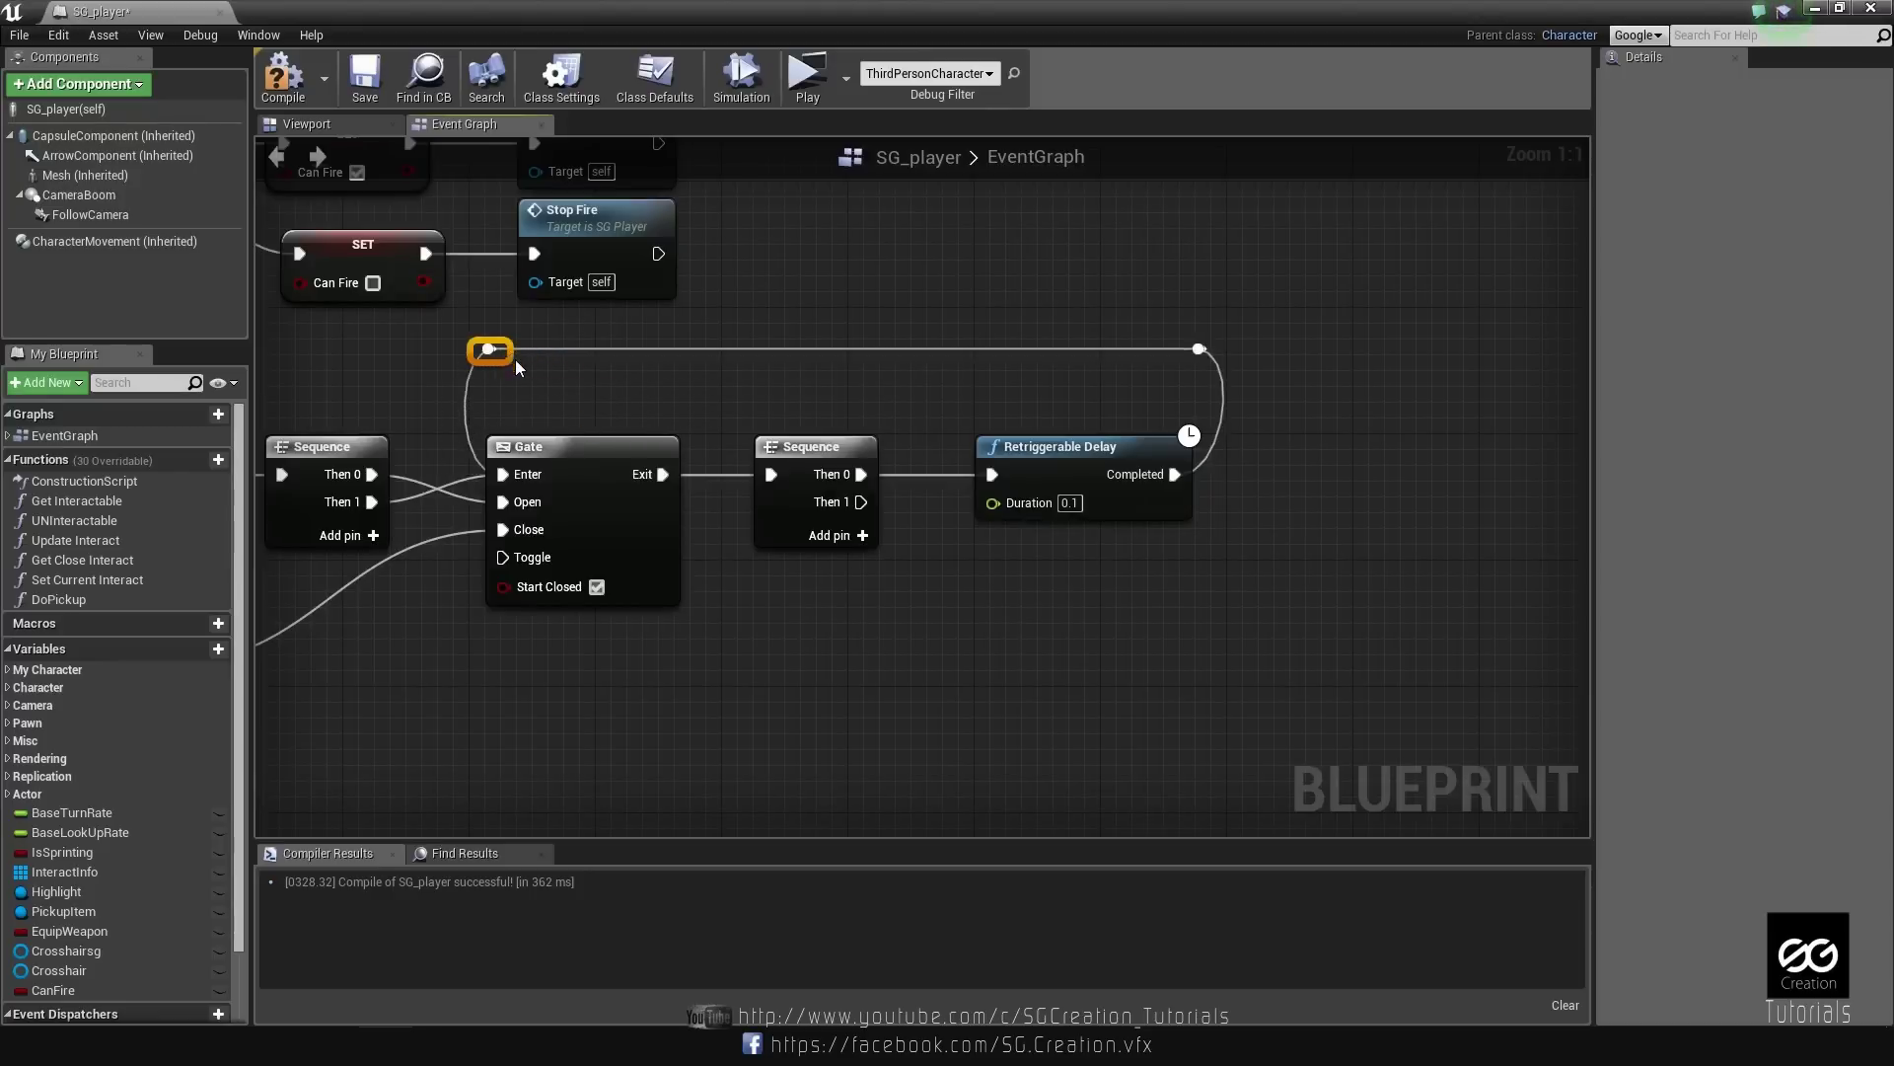
click(813, 663)
Zoom out and pan across the graph to review the complete fire loop.
scroll(821, 638, down, 1)
mouse_move(821, 637)
right_down()
mouse_move(1103, 659)
mouse_move(1043, 688)
right_up()
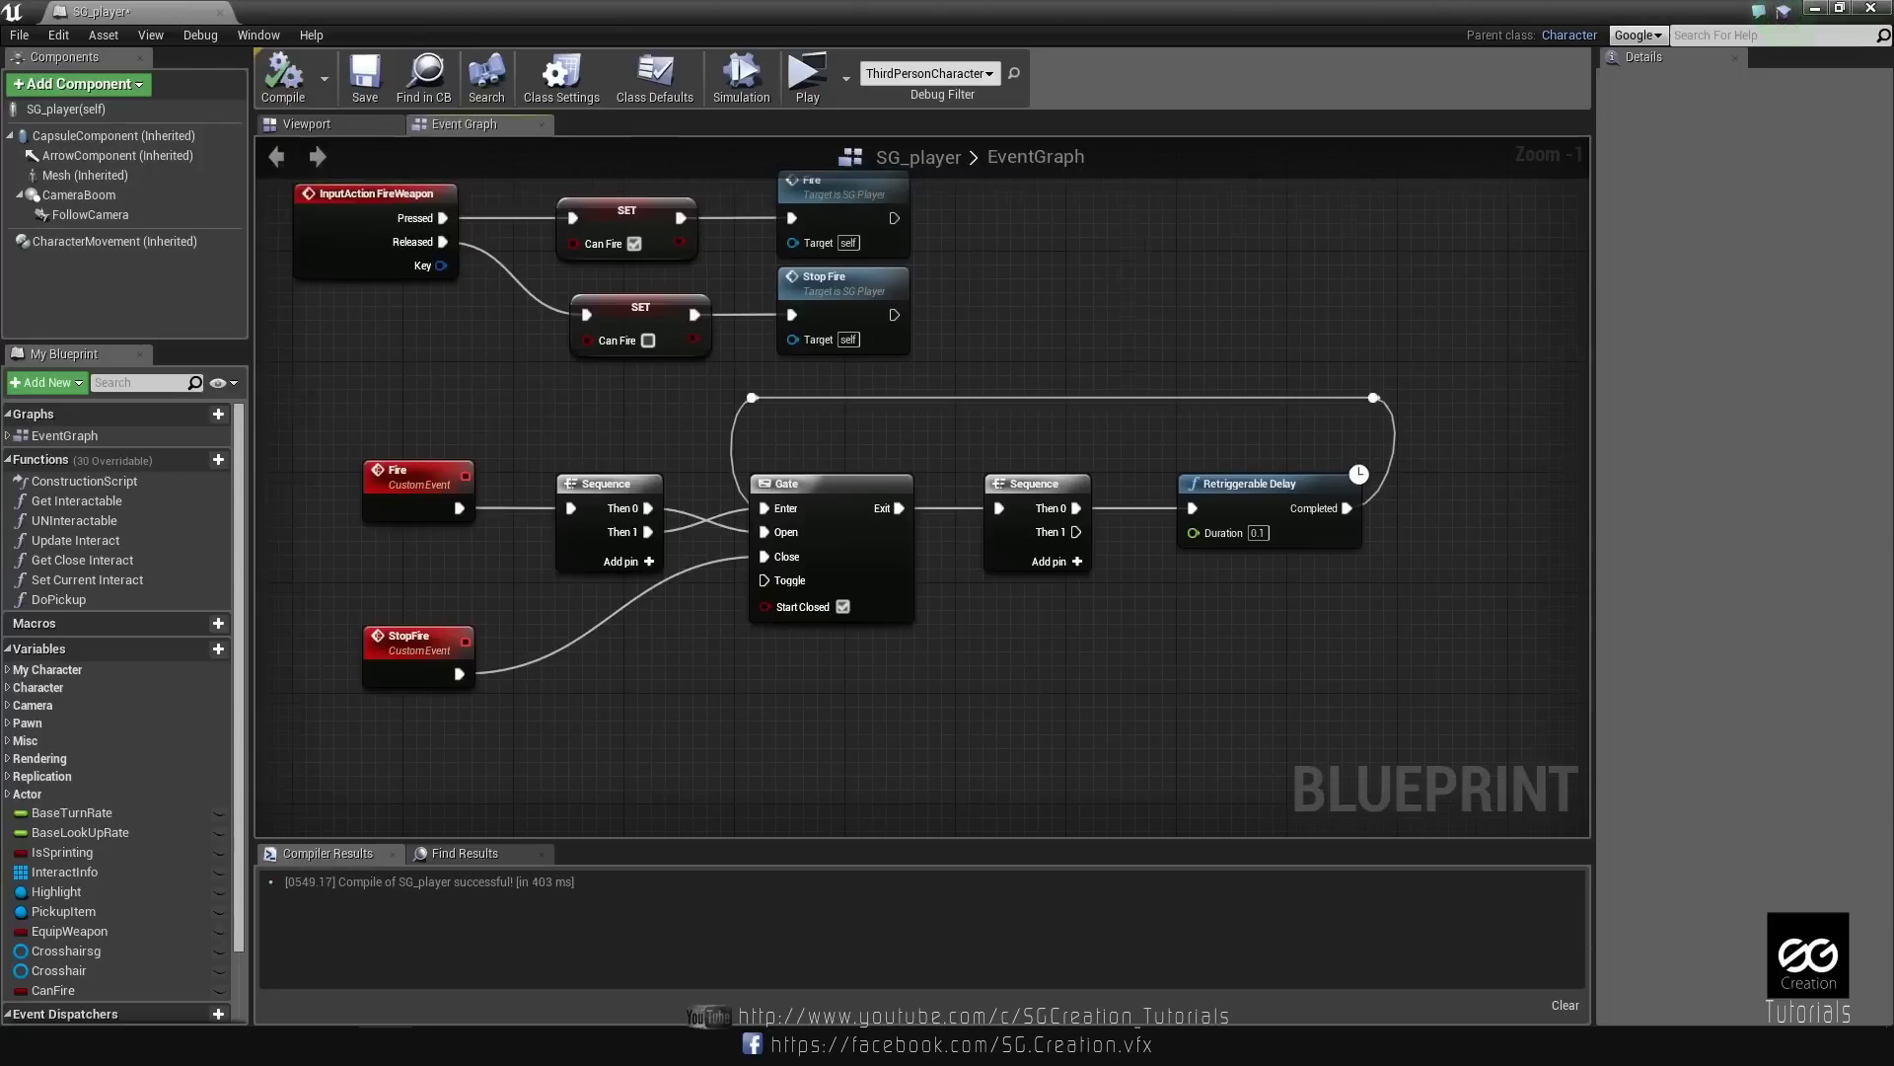
right_drag(1164, 676, 1016, 720)
scroll(975, 696, down, 1)
scroll(975, 696, down, 1)
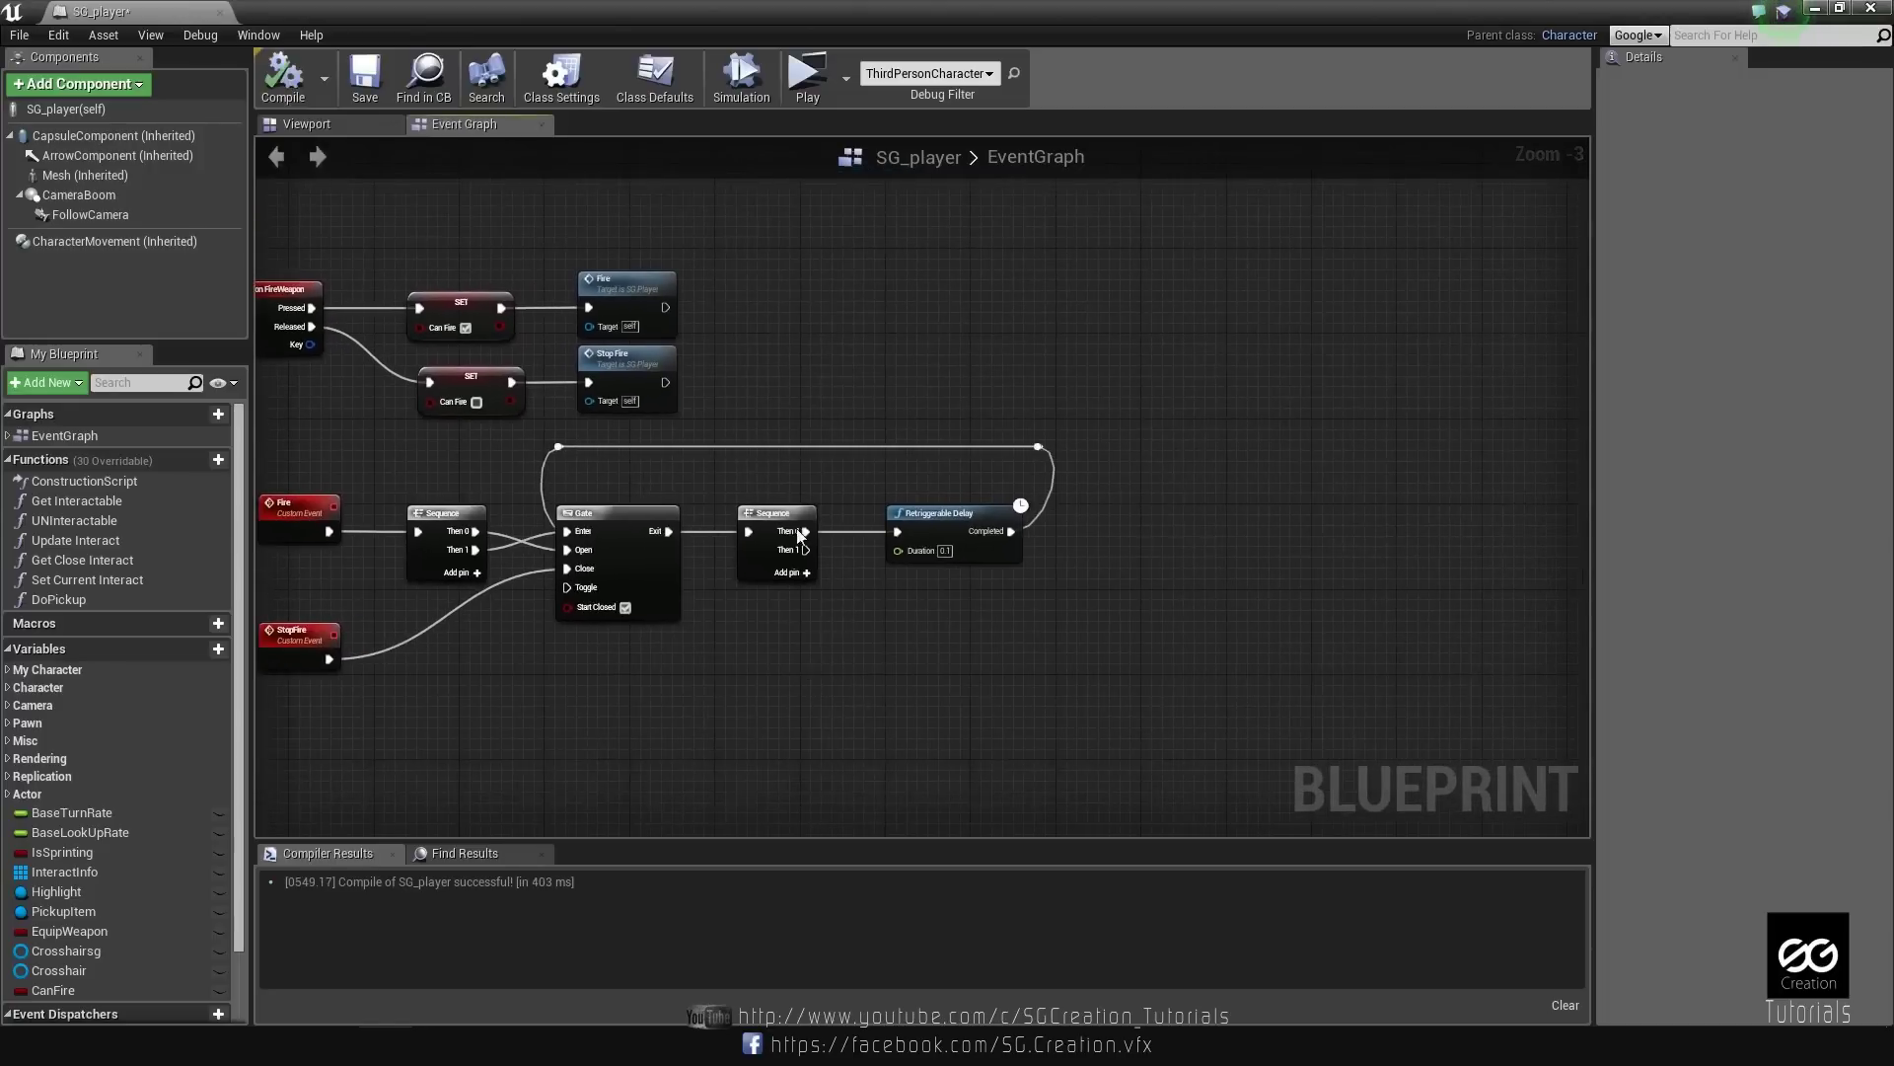
mouse_move(943, 604)
right_down()
mouse_move(1085, 607)
mouse_move(680, 688)
right_up()
scroll(501, 618, up, 1)
scroll(576, 545, up, 2)
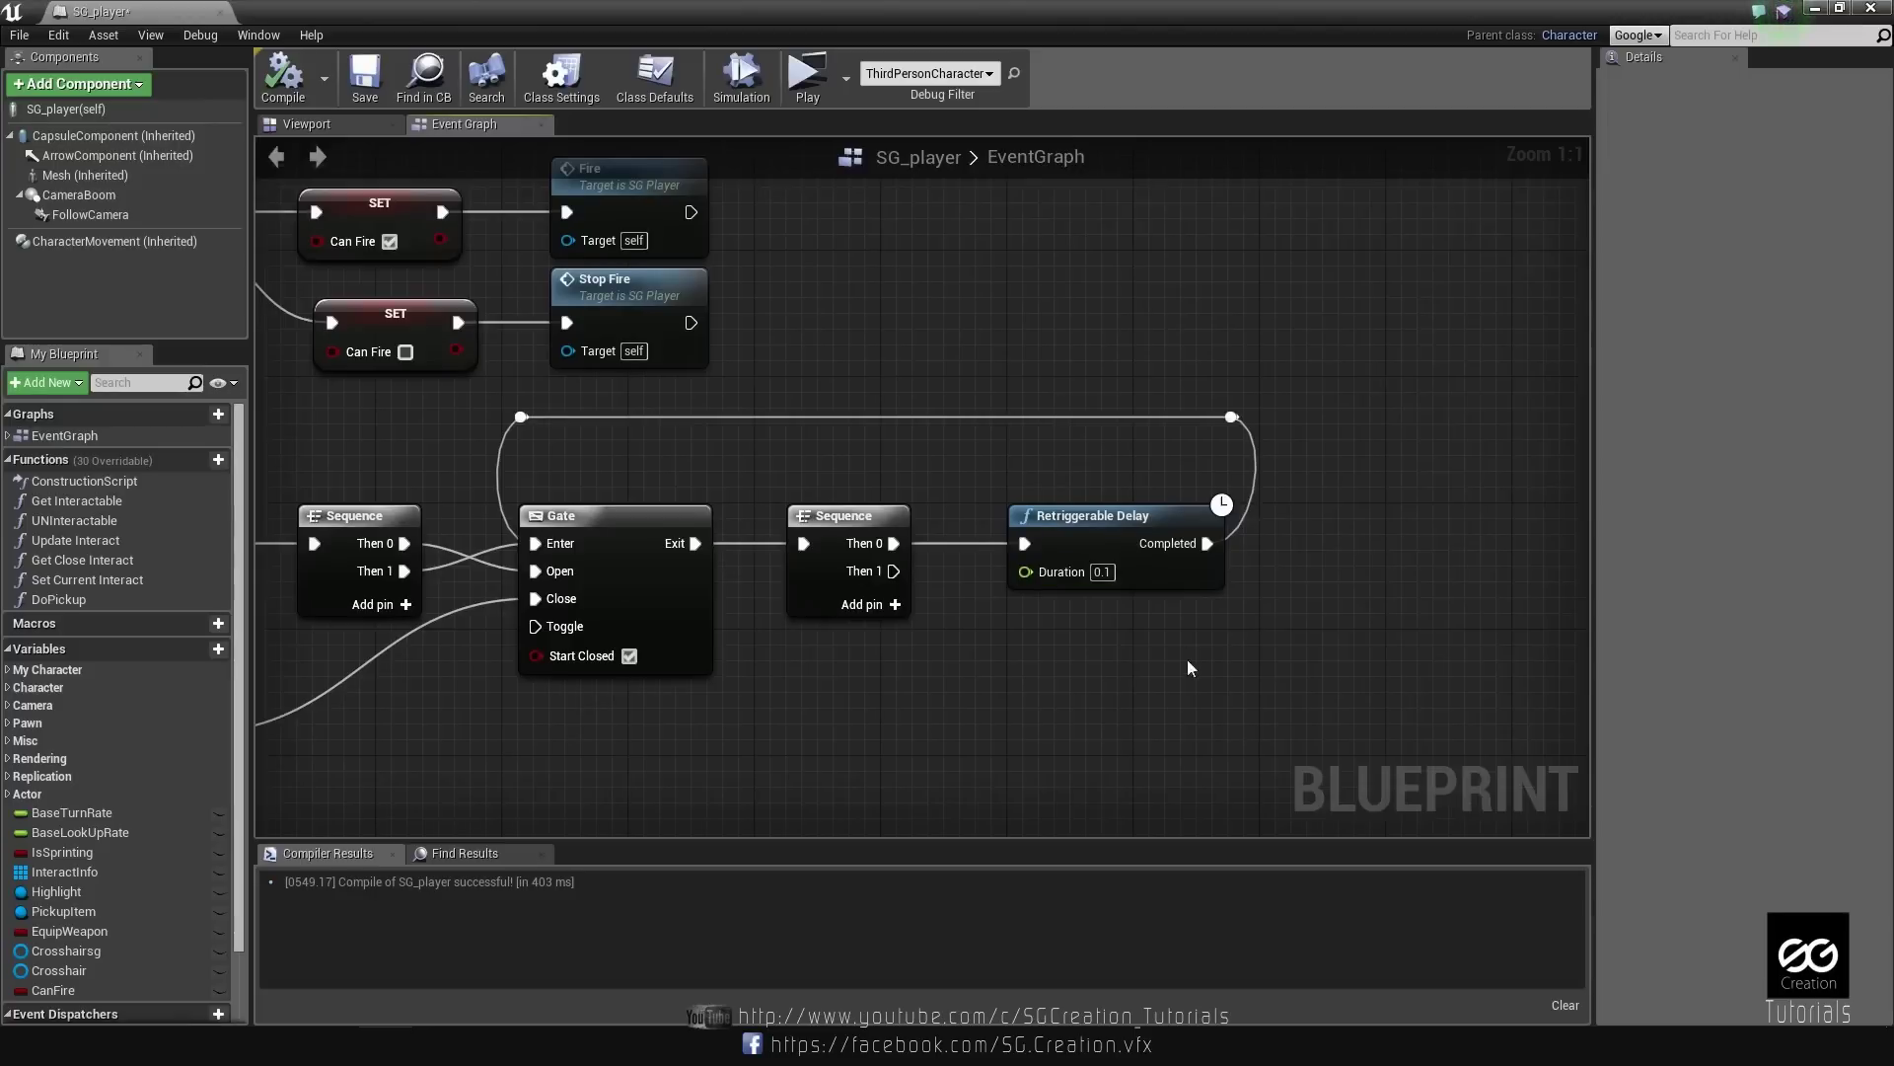
right_drag(1189, 668, 595, 670)
Add a LineTraceByChannel node off the second Sequence's Then 1.
drag(513, 587, 971, 582)
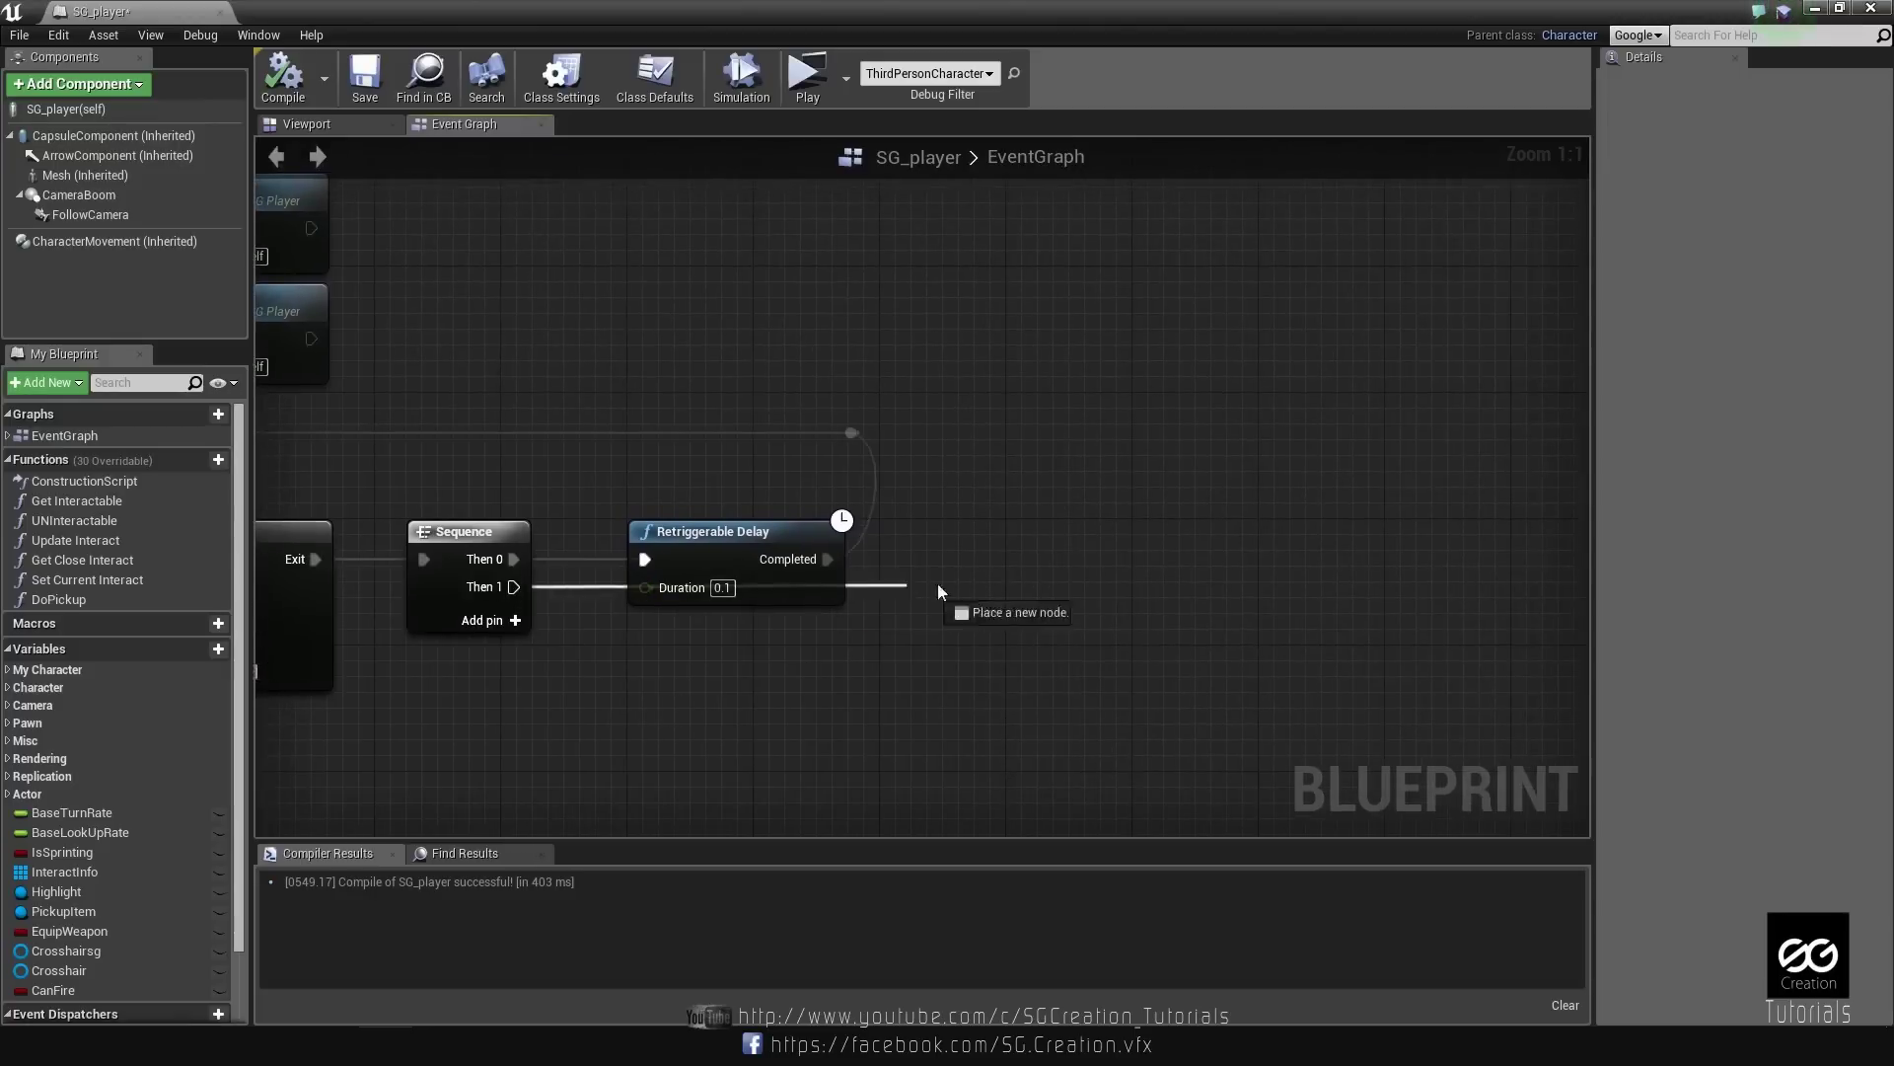
text(l)
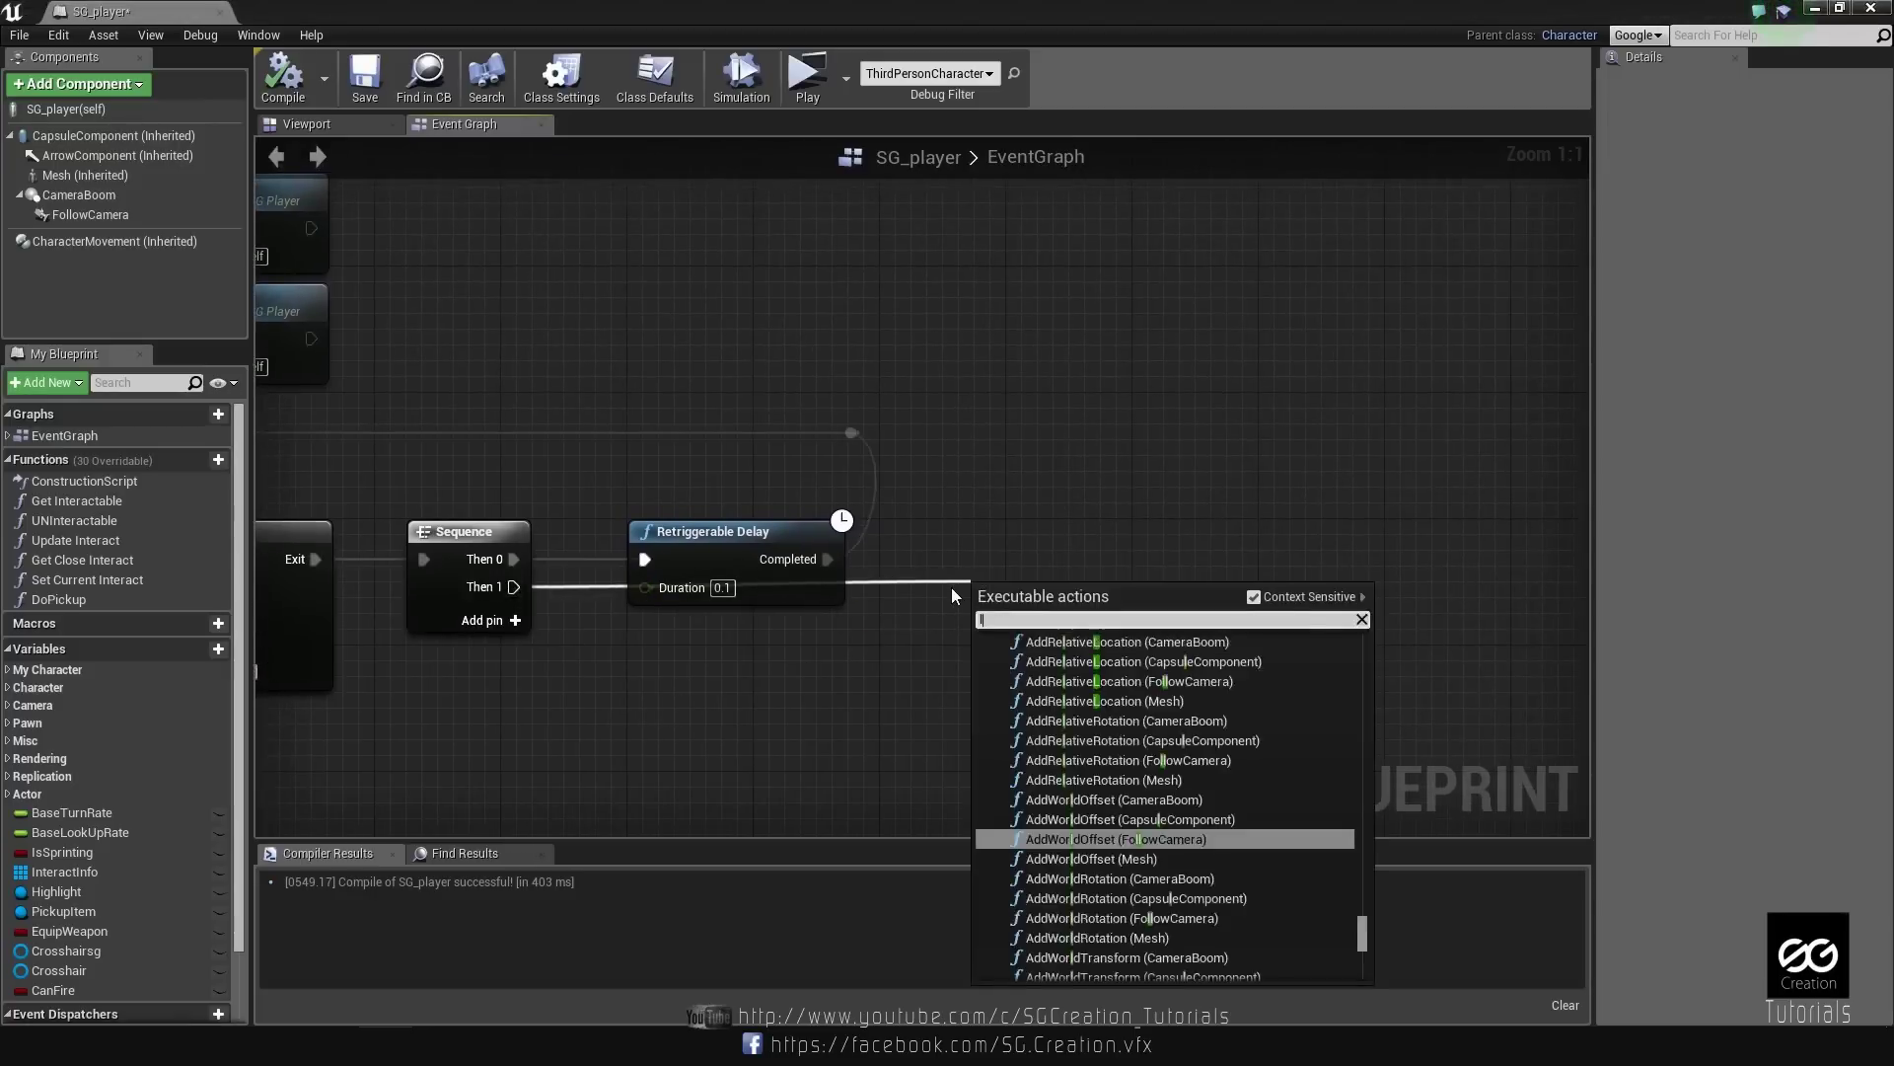
text(ine trac)
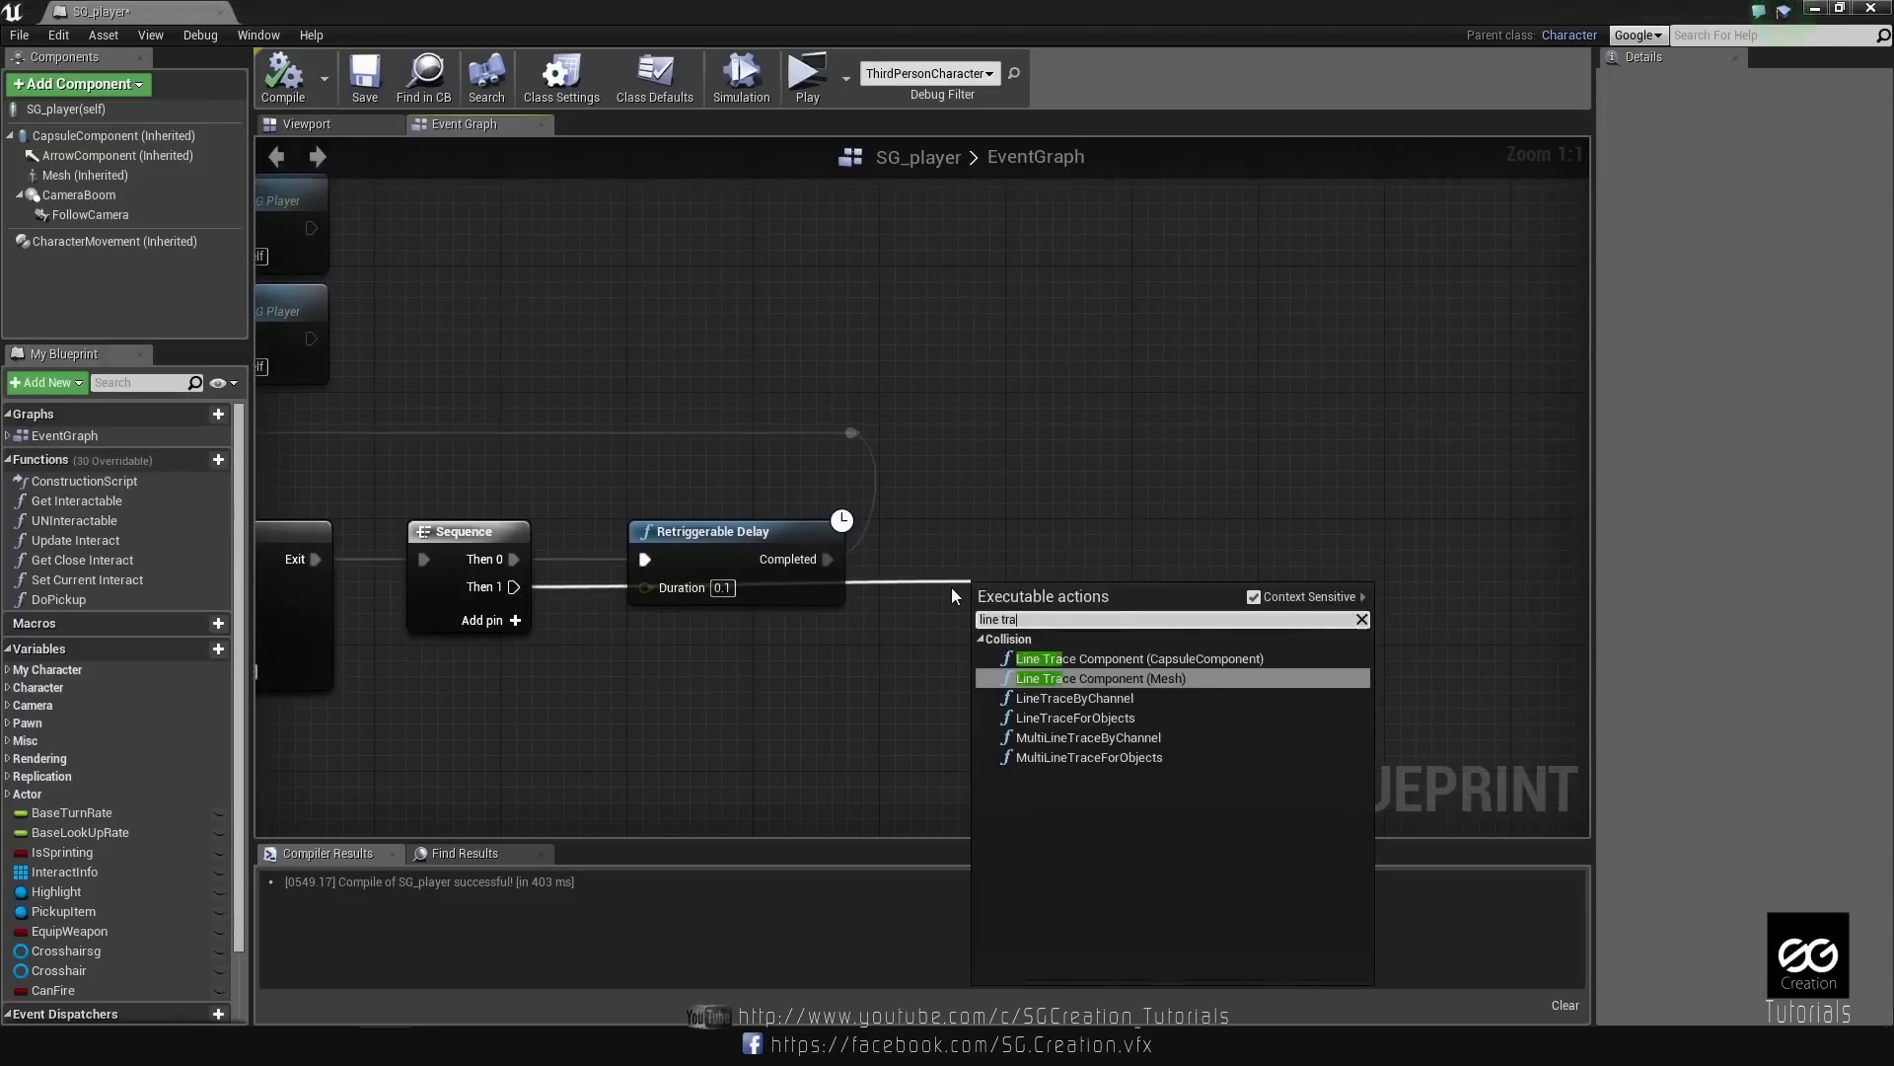
click(1109, 698)
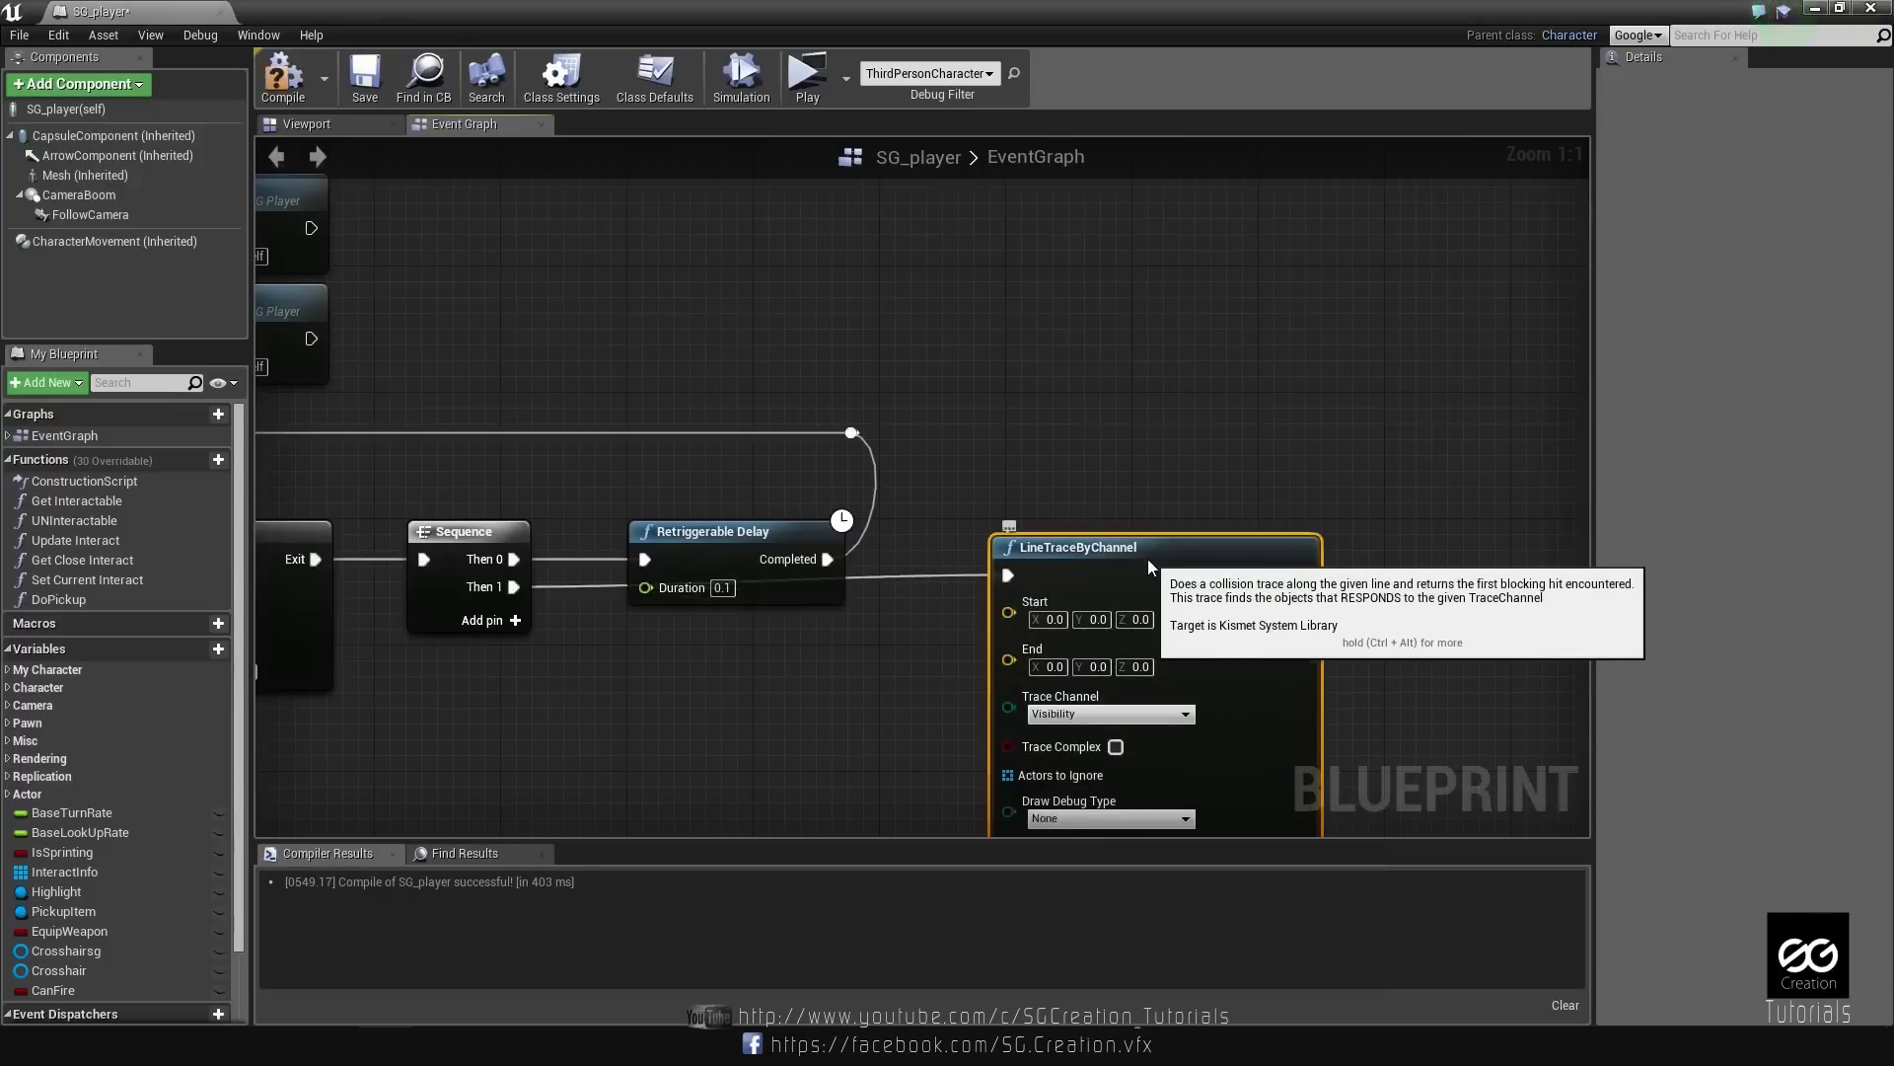
drag(1146, 558, 1178, 543)
right_drag(1081, 629, 1360, 480)
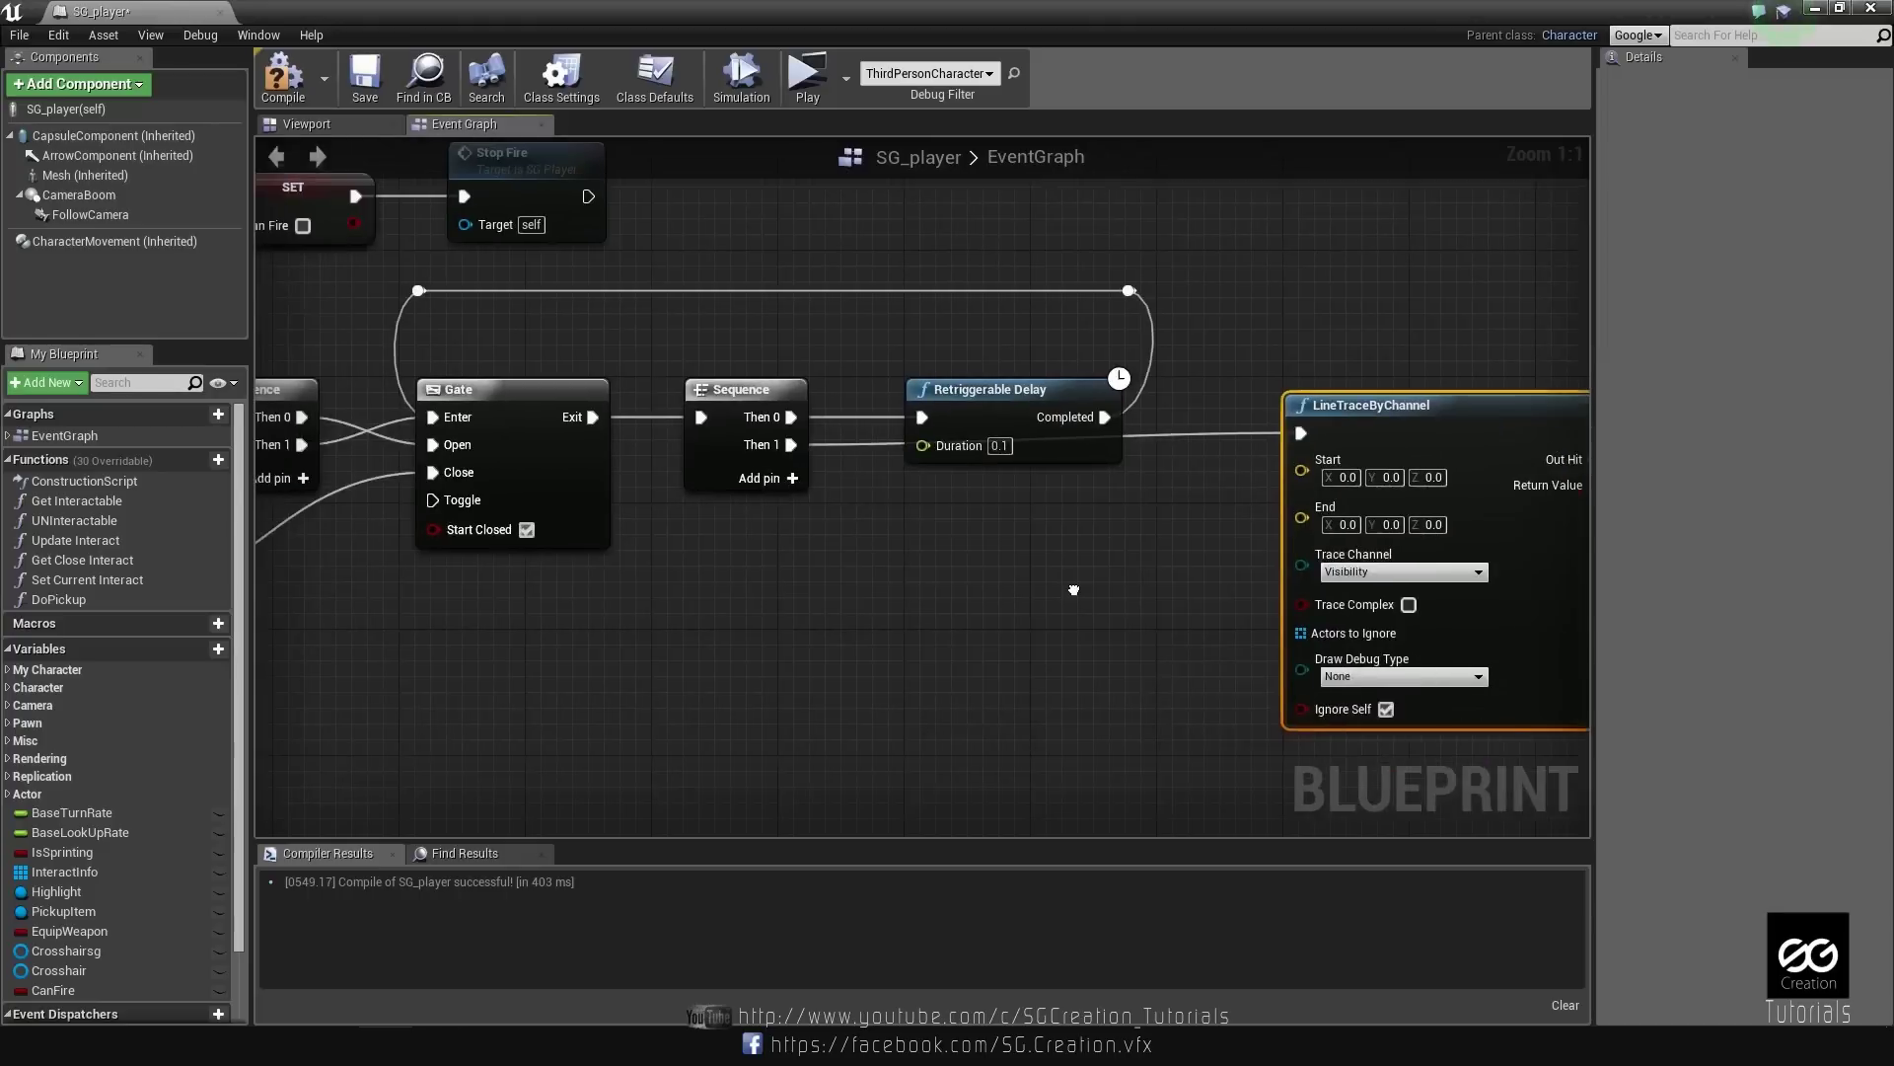
Set the trace's Draw Debug Type to For Duration.
click(1393, 671)
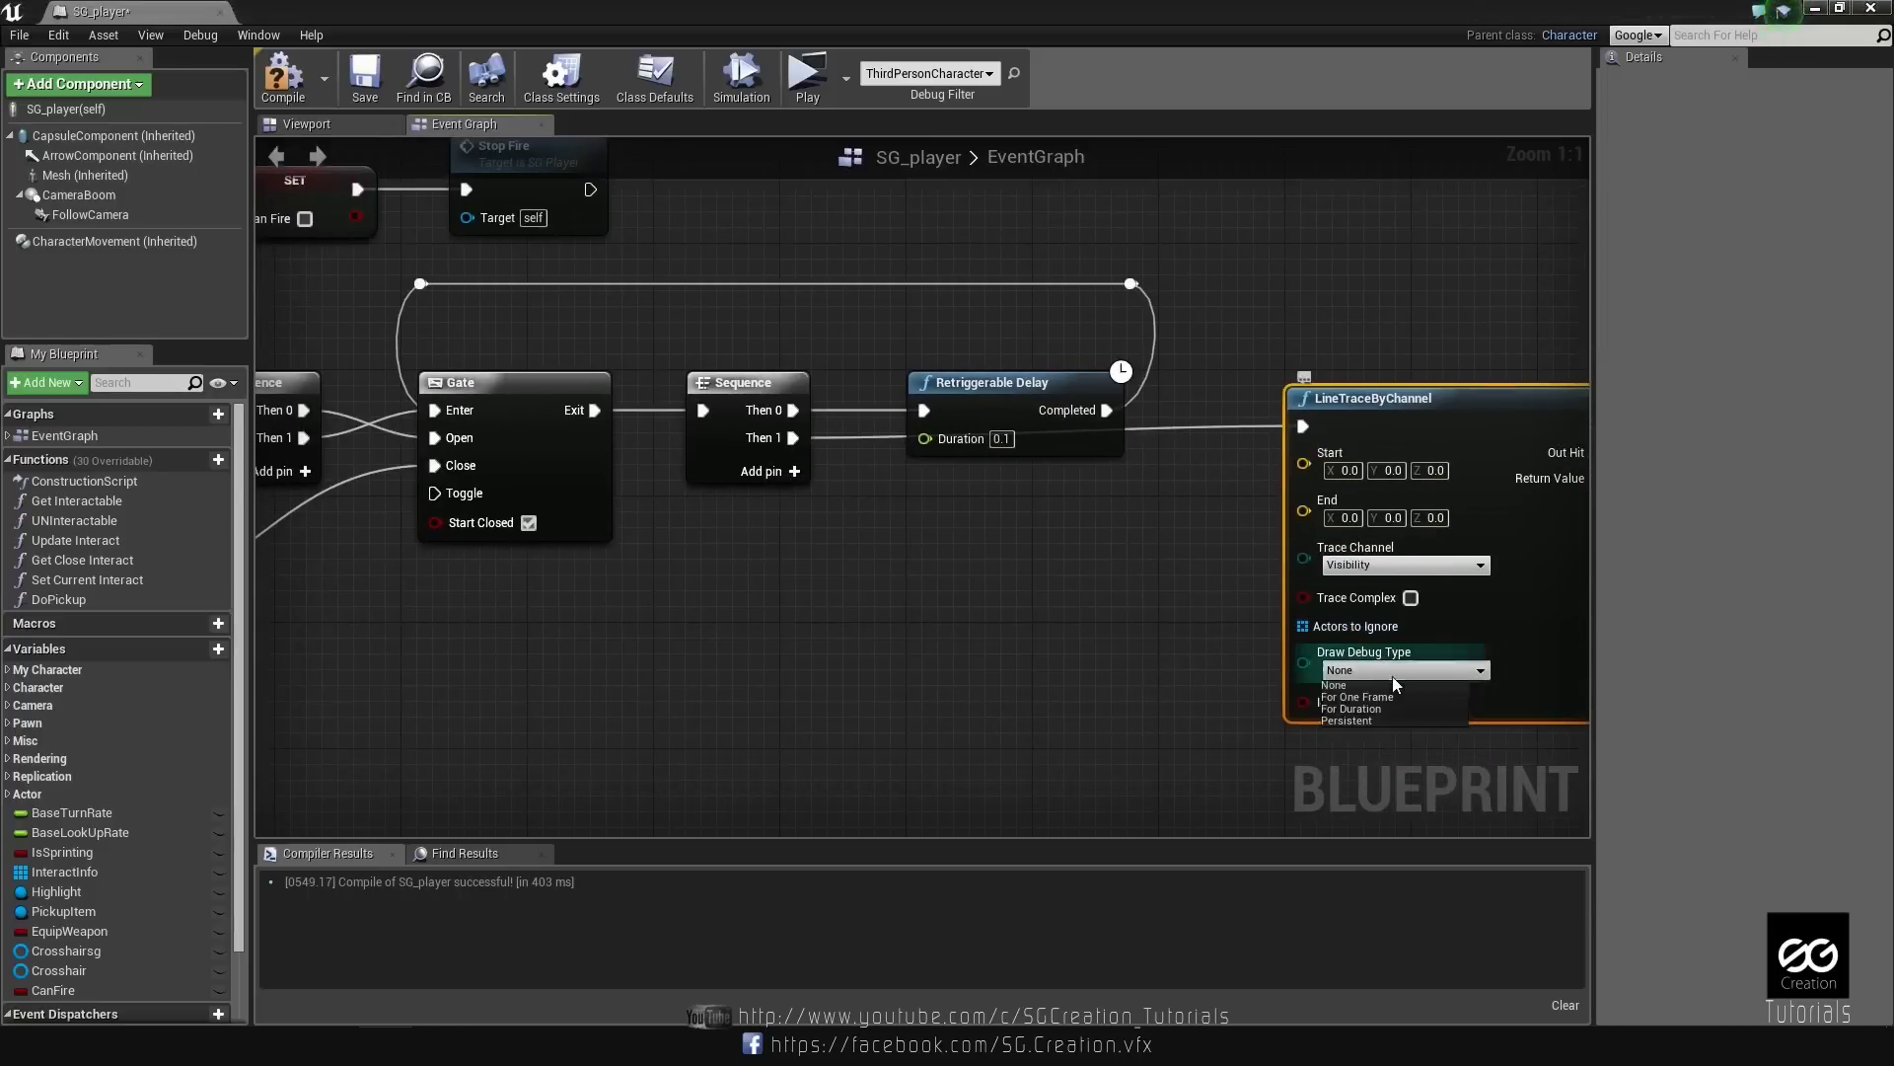
click(1345, 708)
right_drag(530, 683, 777, 667)
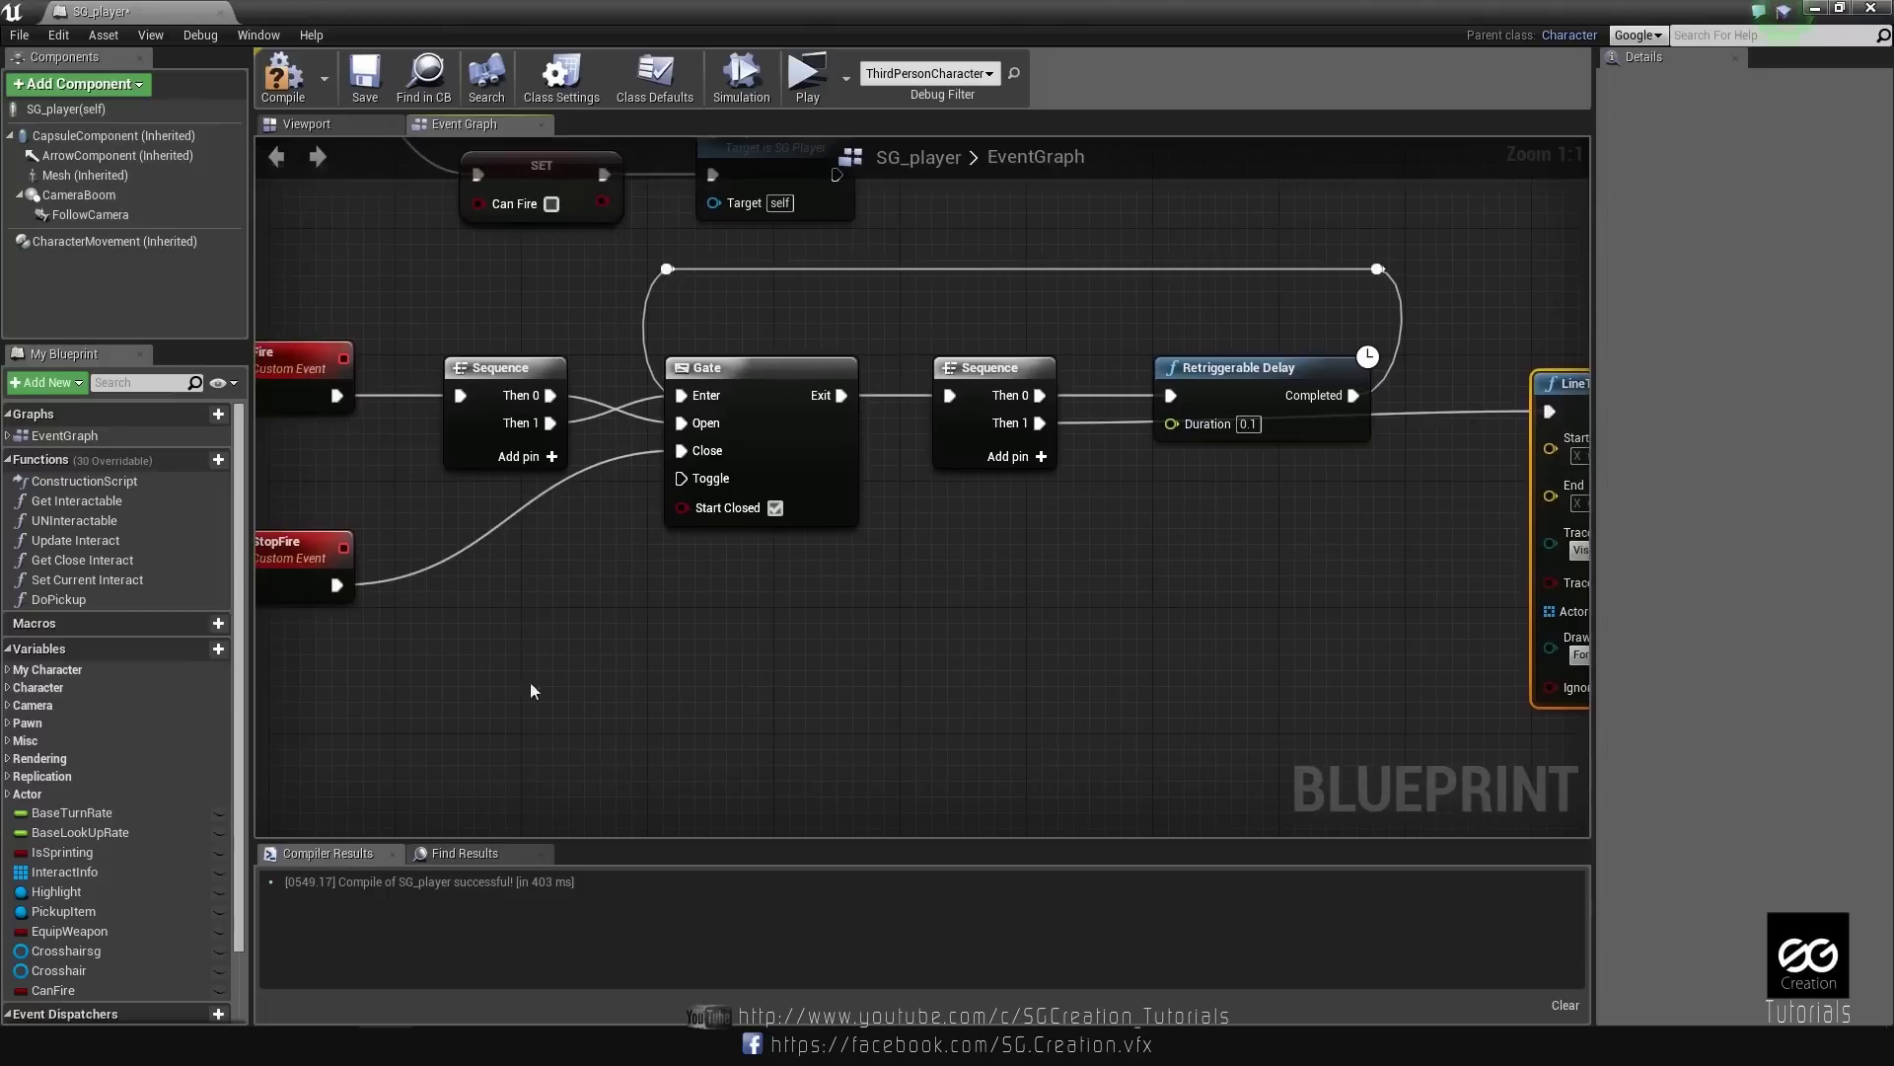
scroll(530, 683, down, 2)
right_drag(728, 541, 791, 604)
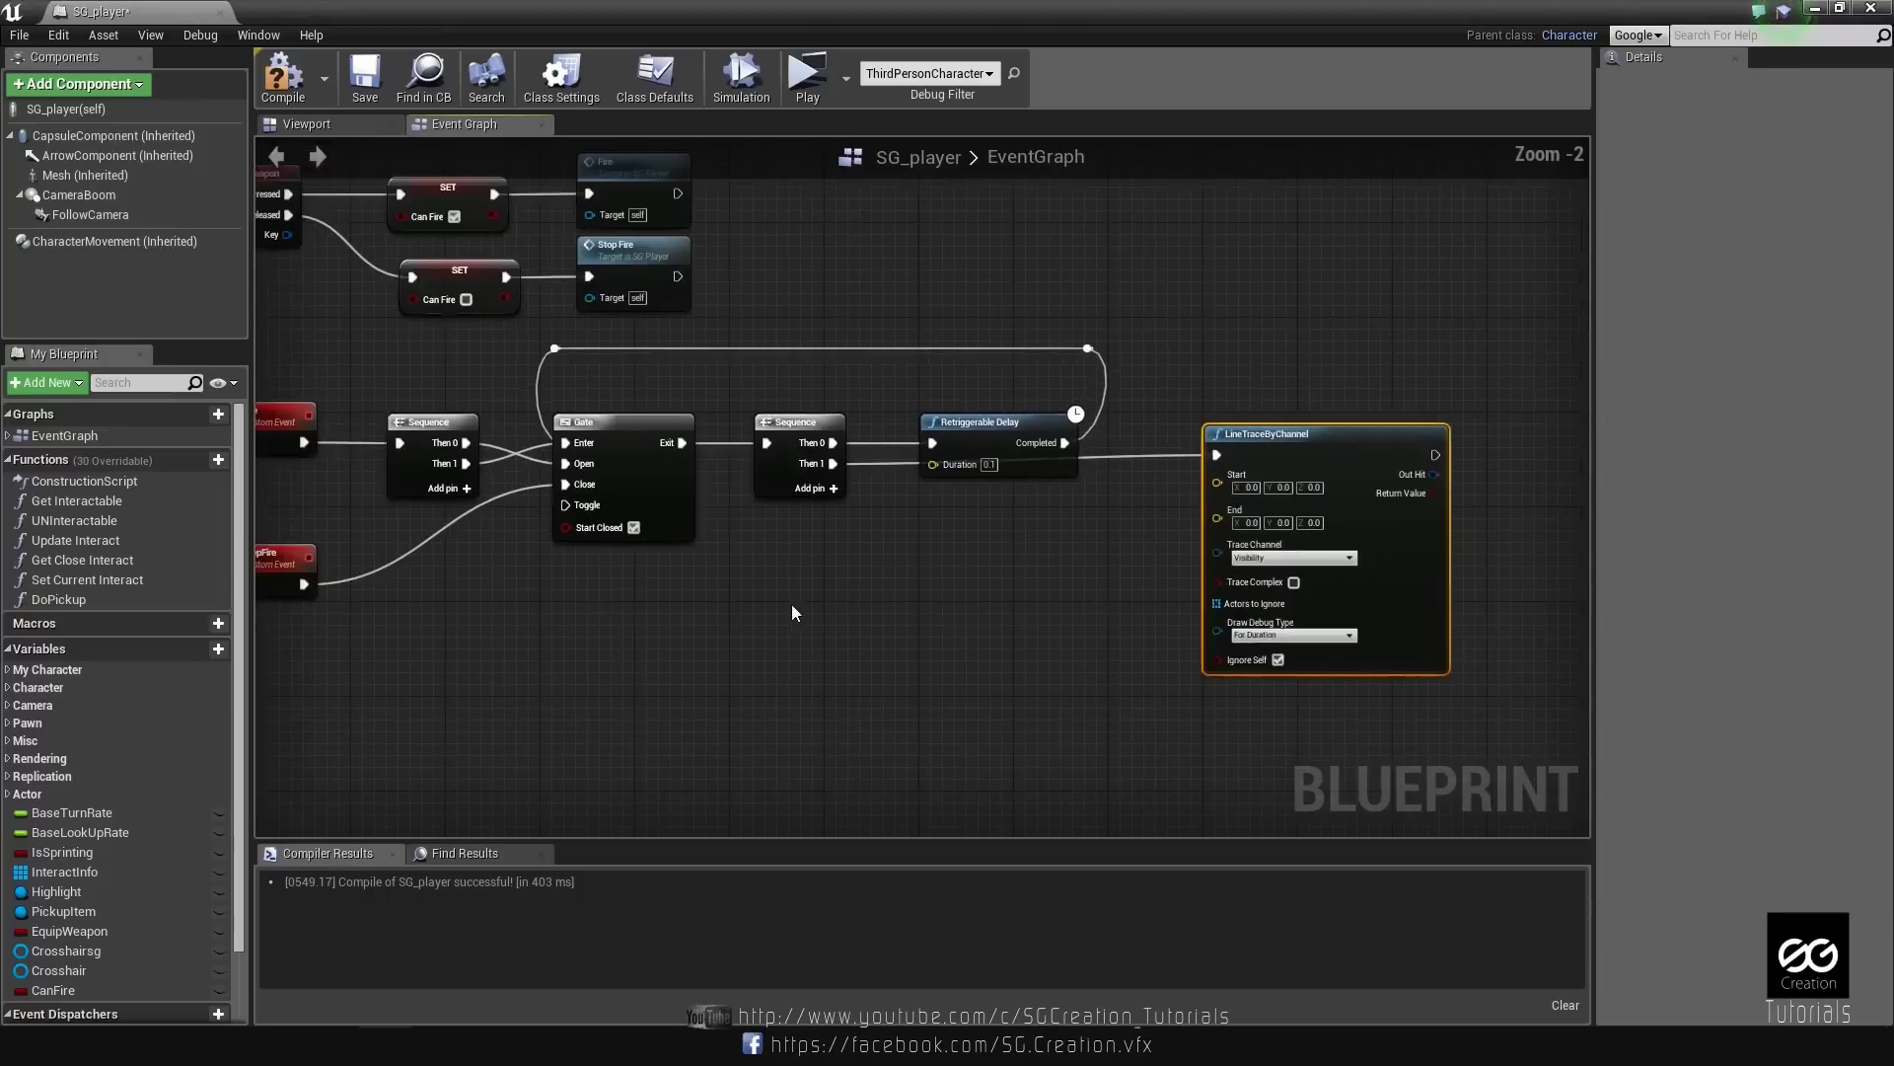
Compile the blueprint, test-play it, and exit the preview with Esc.
click(290, 85)
click(807, 77)
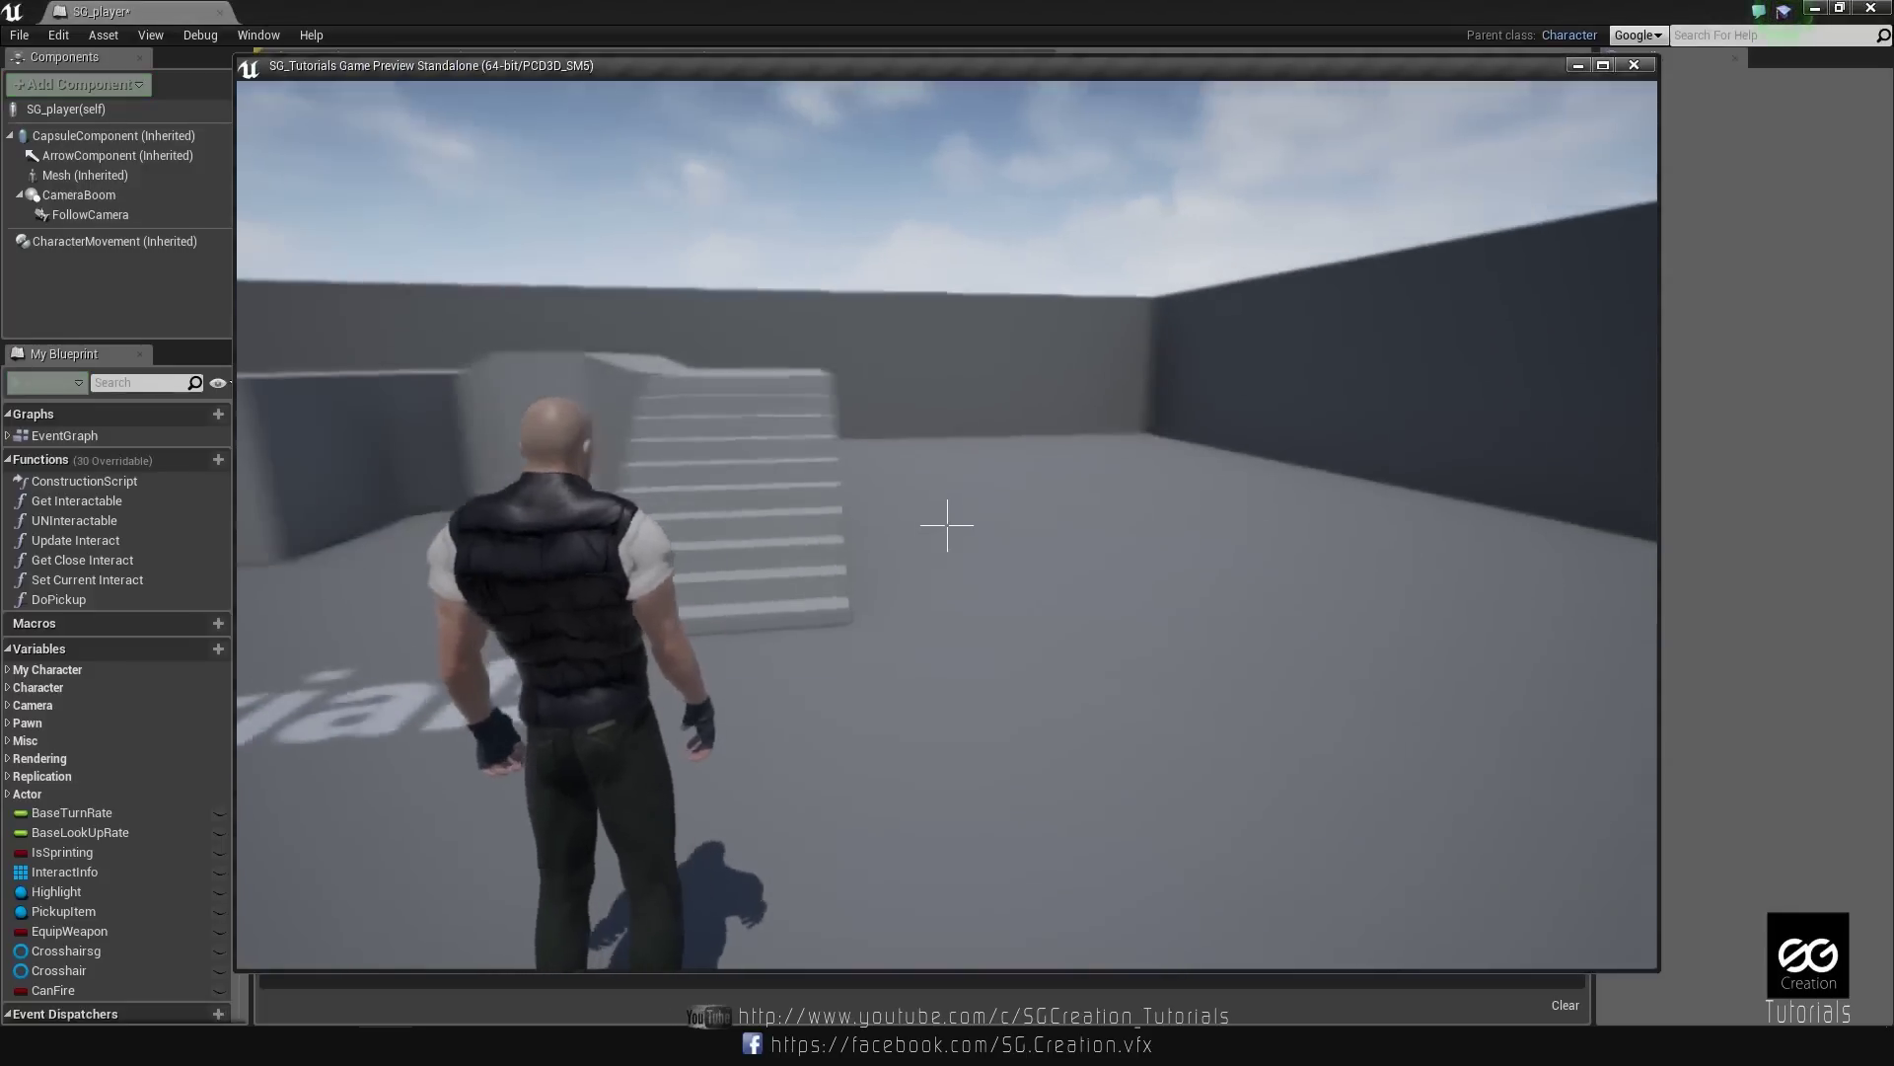
key(Escape)
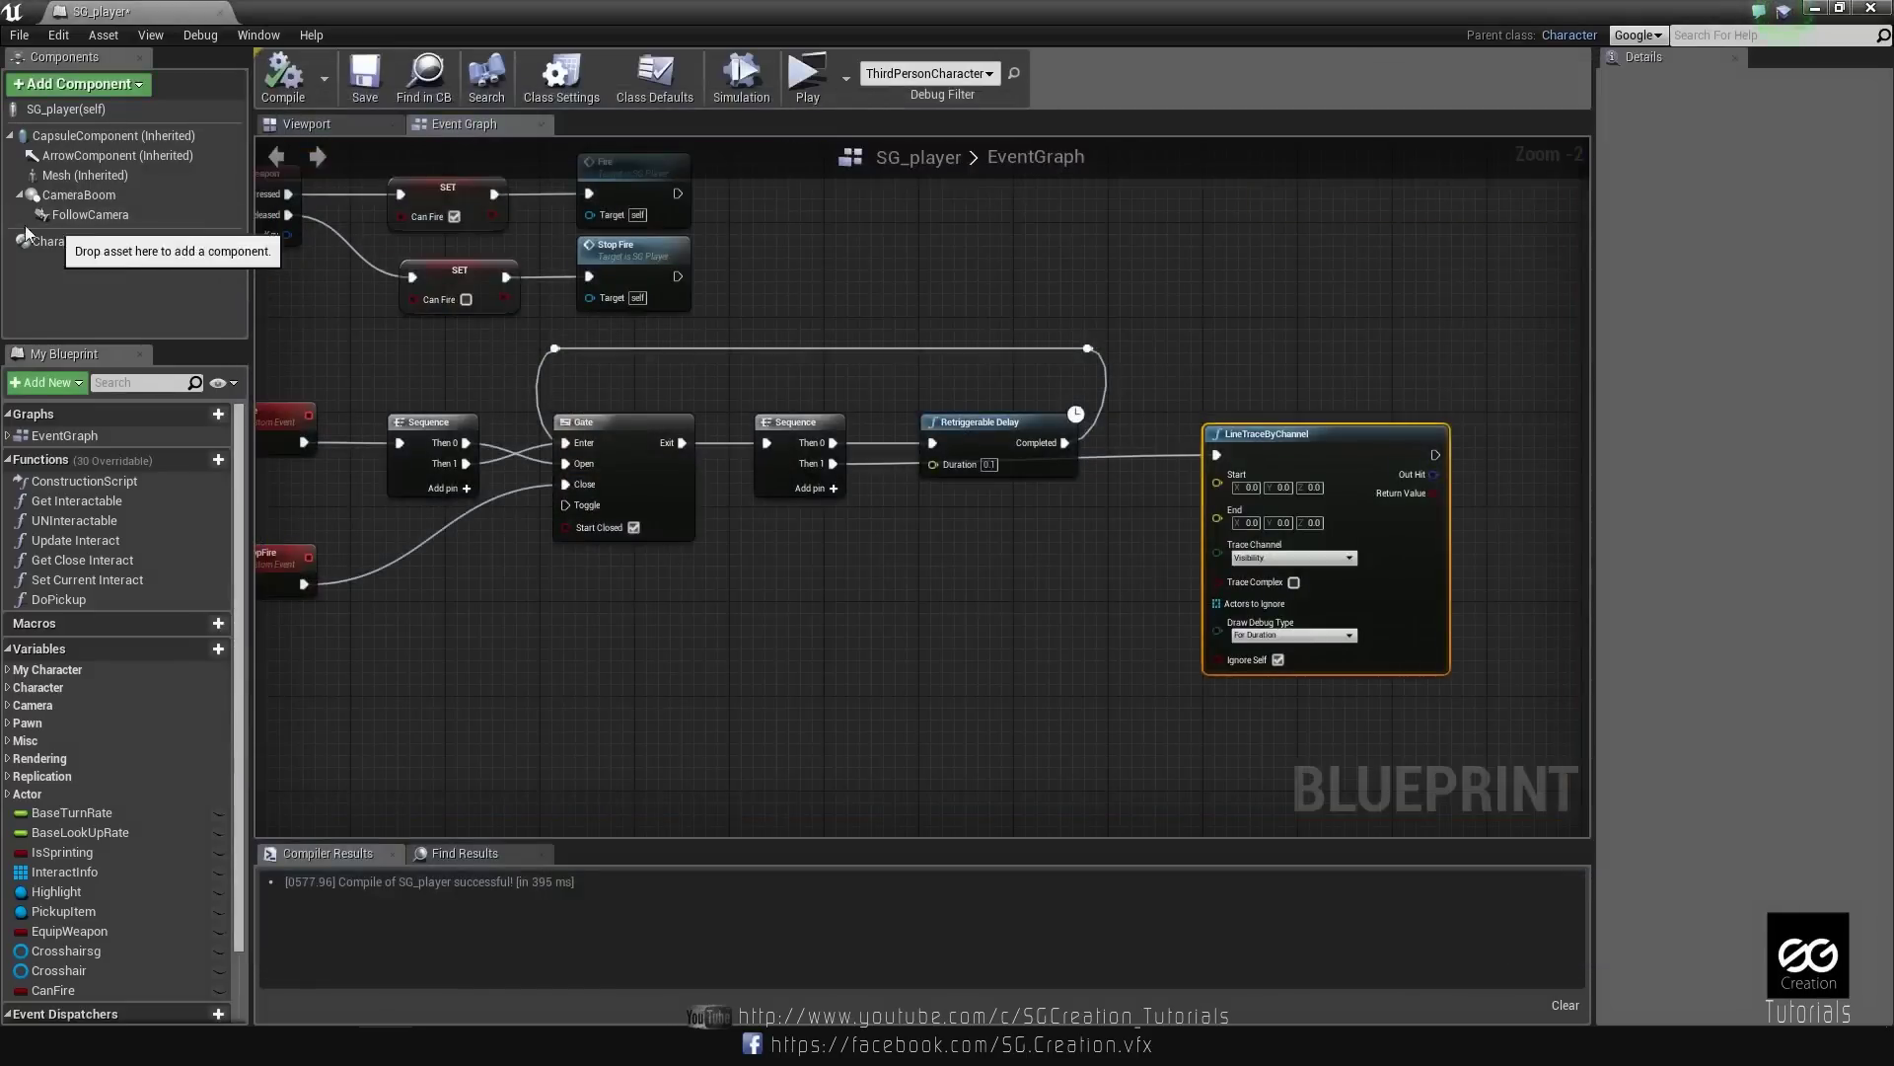
Place a Follow Camera getter from the Components list into the graph.
drag(90, 214, 432, 661)
mouse_move(592, 643)
right_down()
mouse_move(724, 606)
mouse_move(687, 629)
right_up()
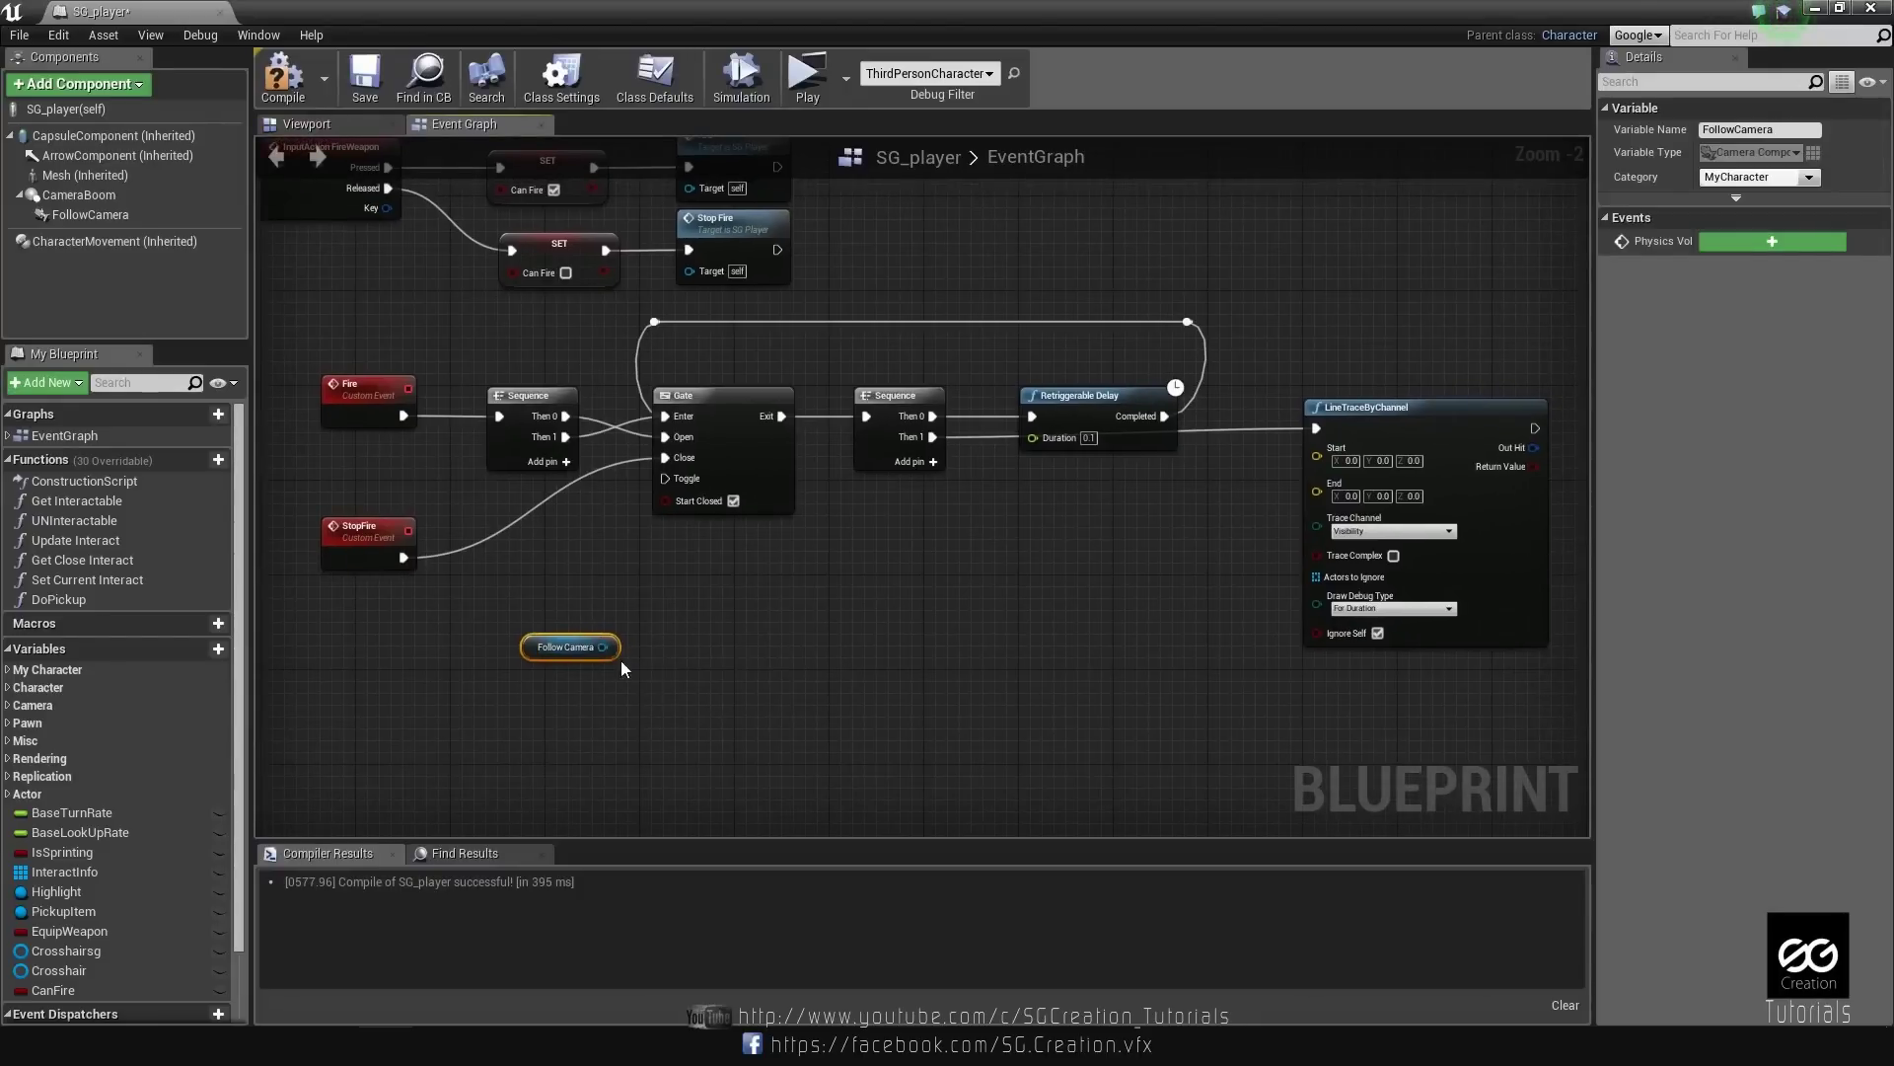
scroll(647, 661, up, 2)
Add GetWorldLocation and GetWorldRotation nodes fed by the Follow Camera reference.
drag(588, 642, 746, 567)
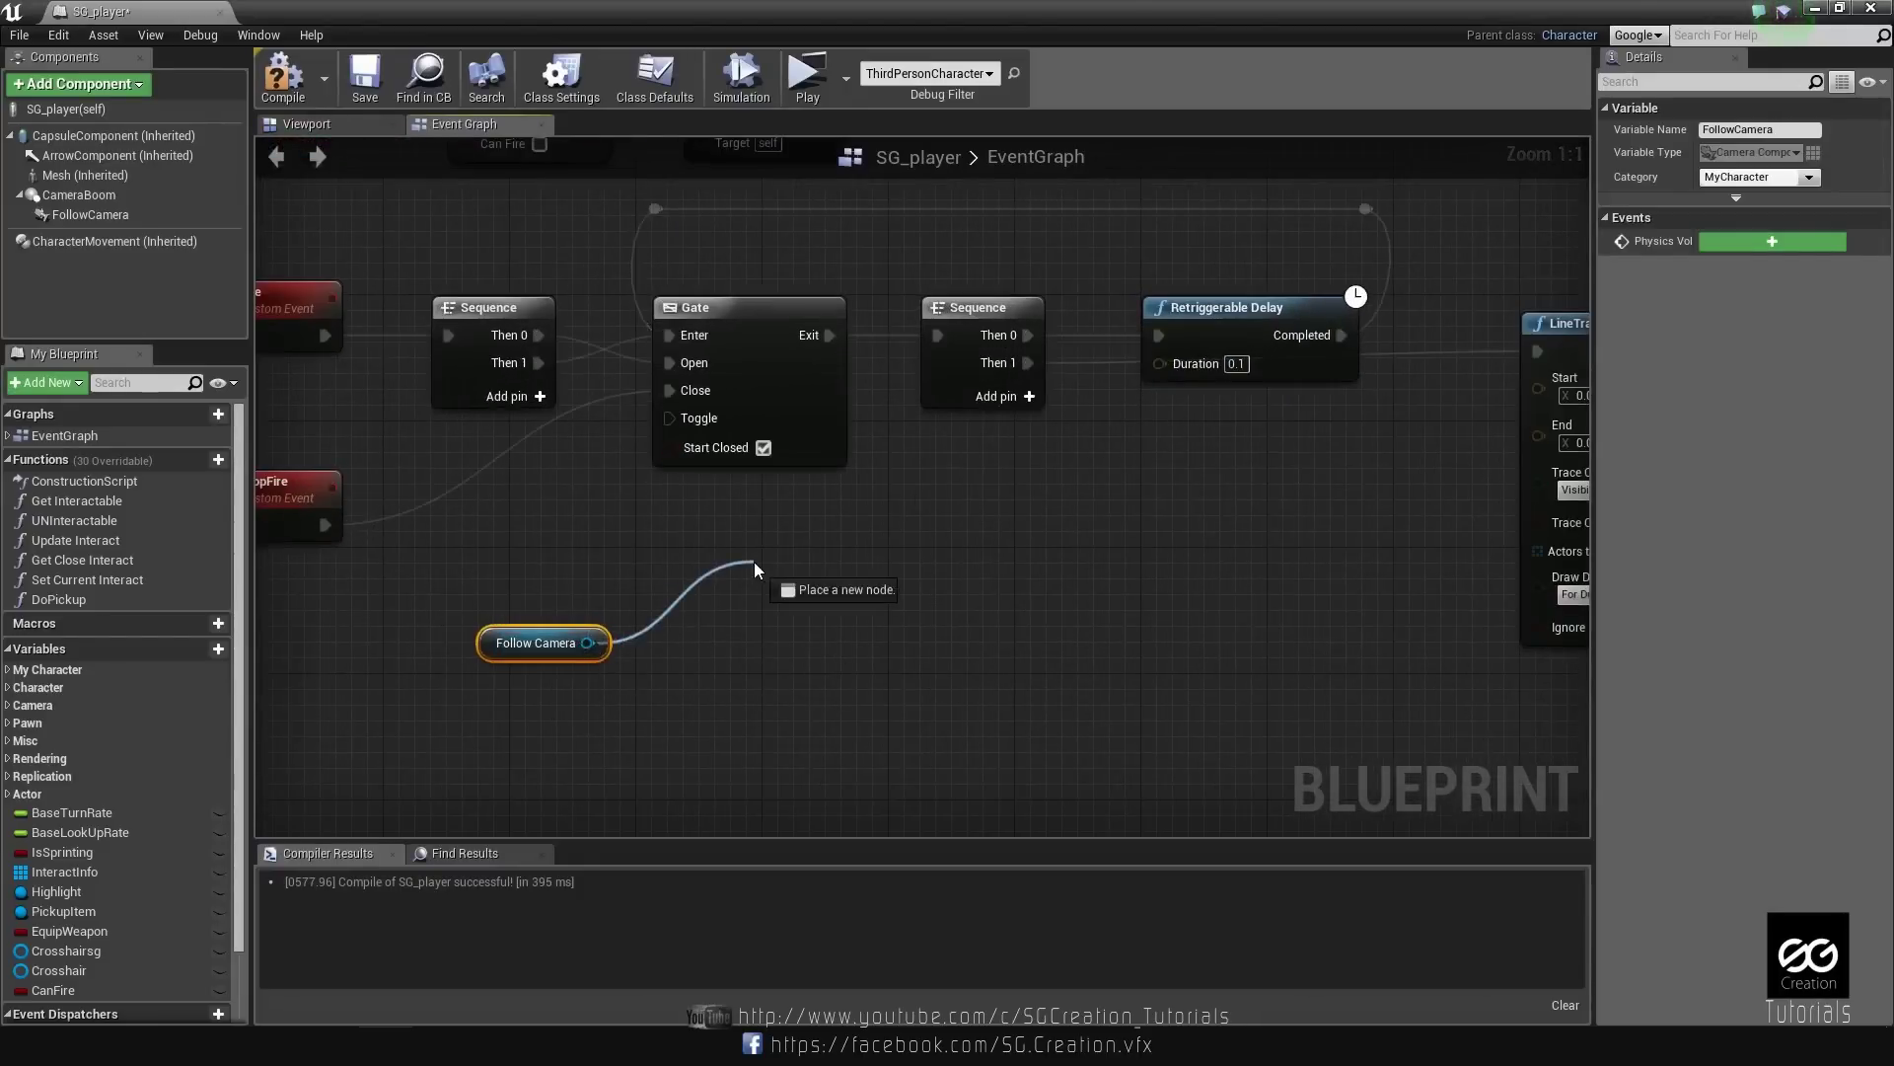
text(get world)
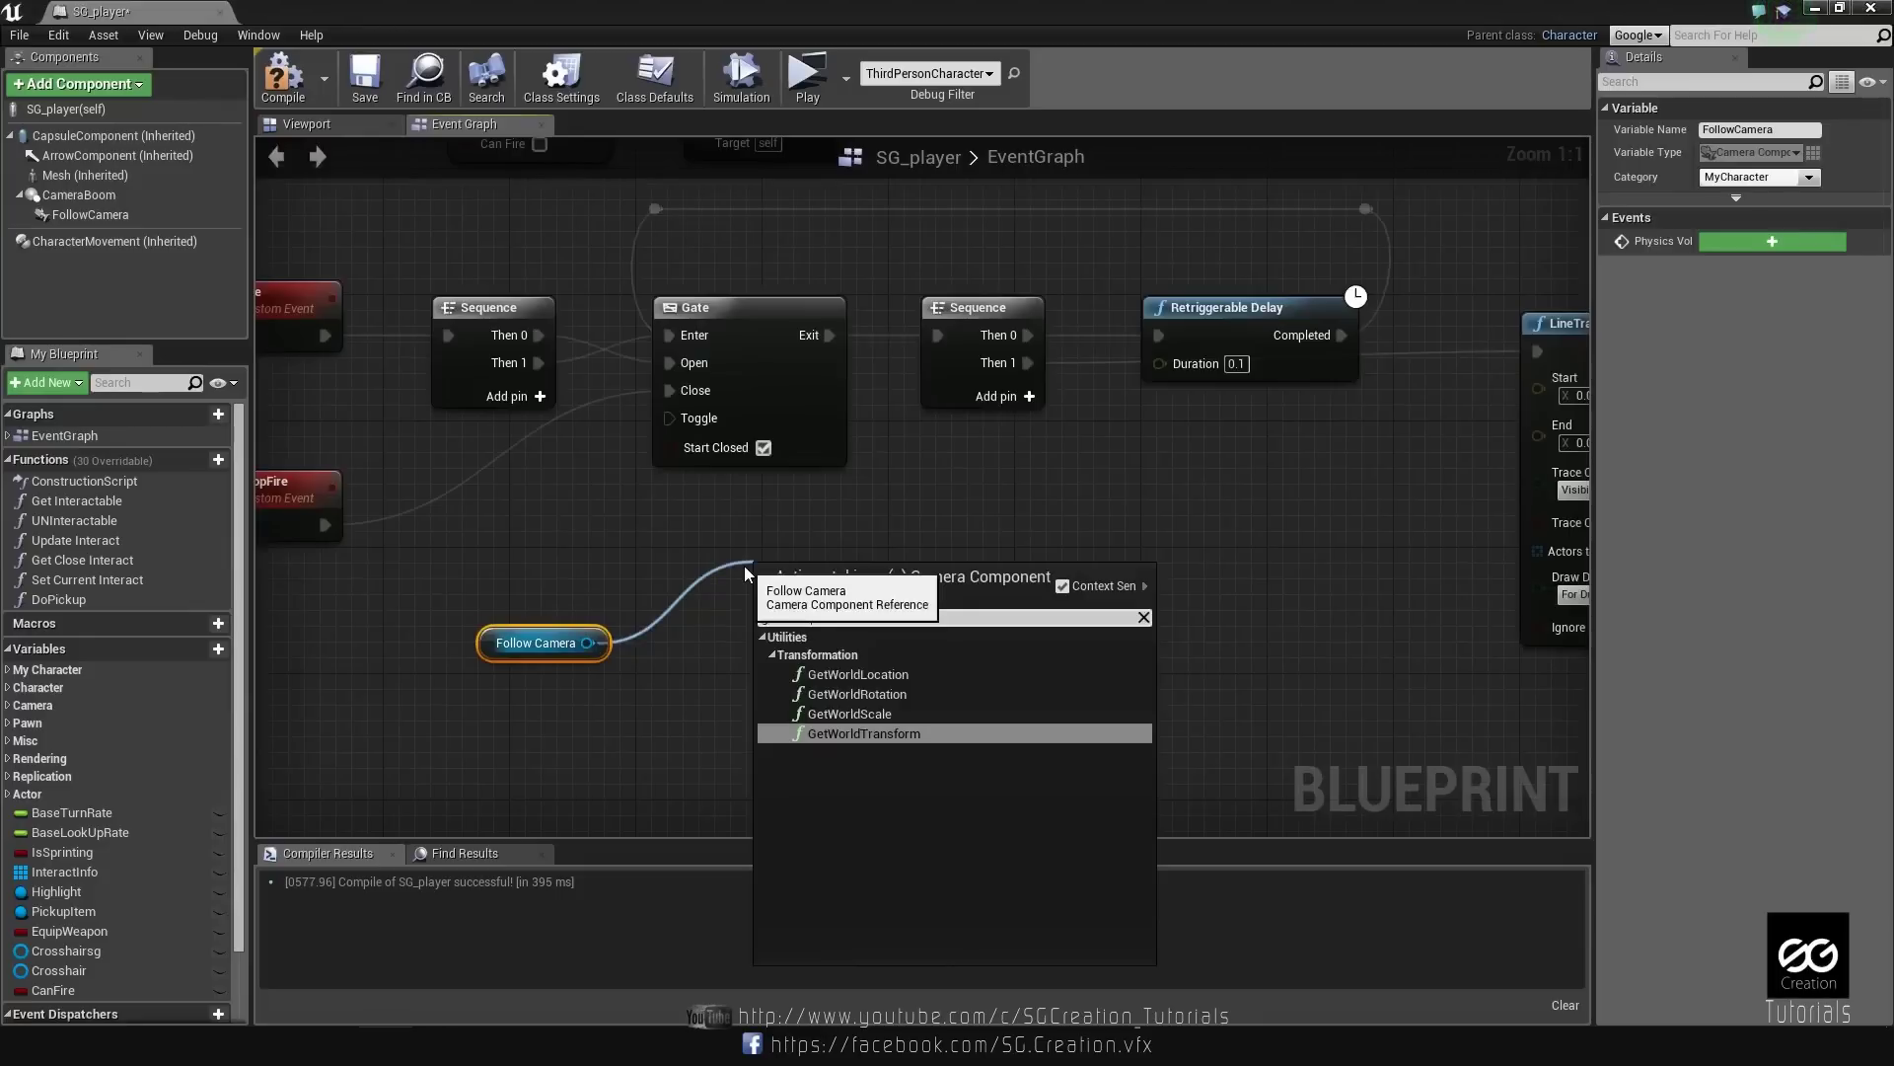
click(890, 675)
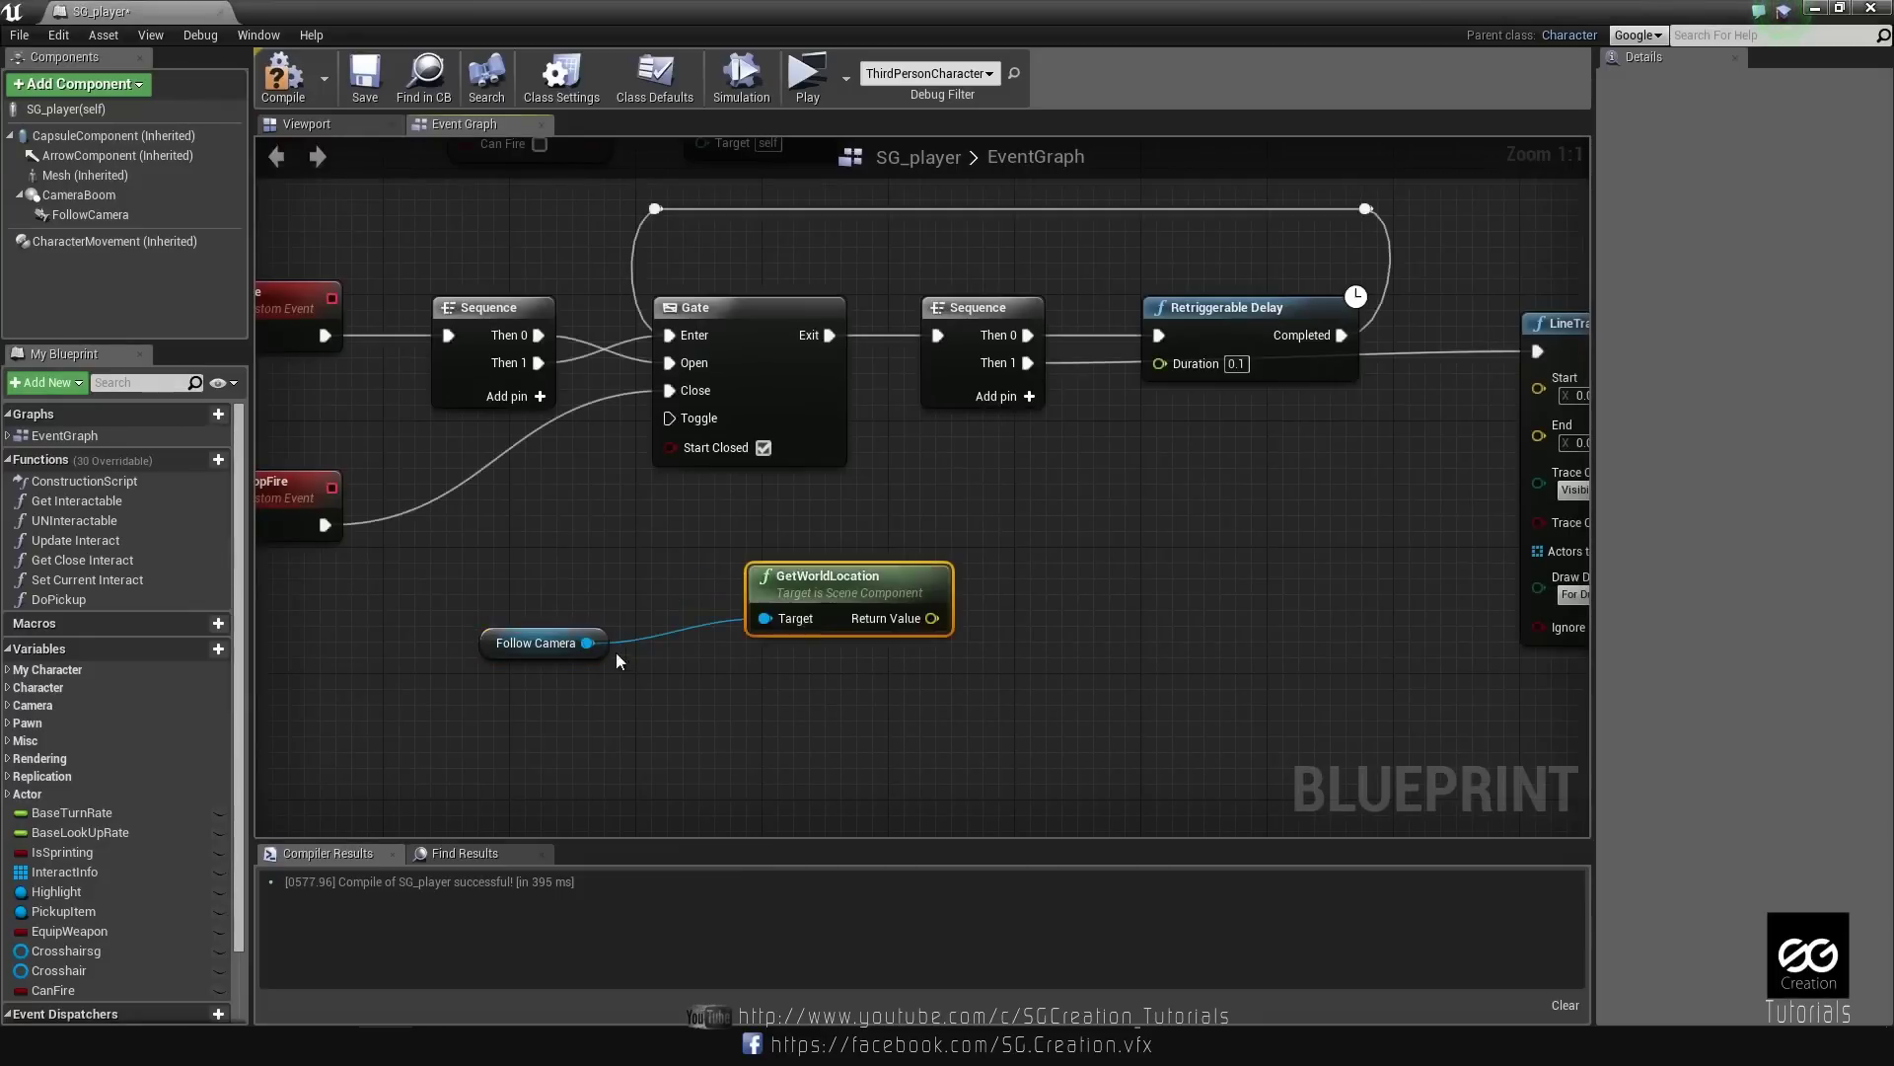
drag(588, 642, 736, 732)
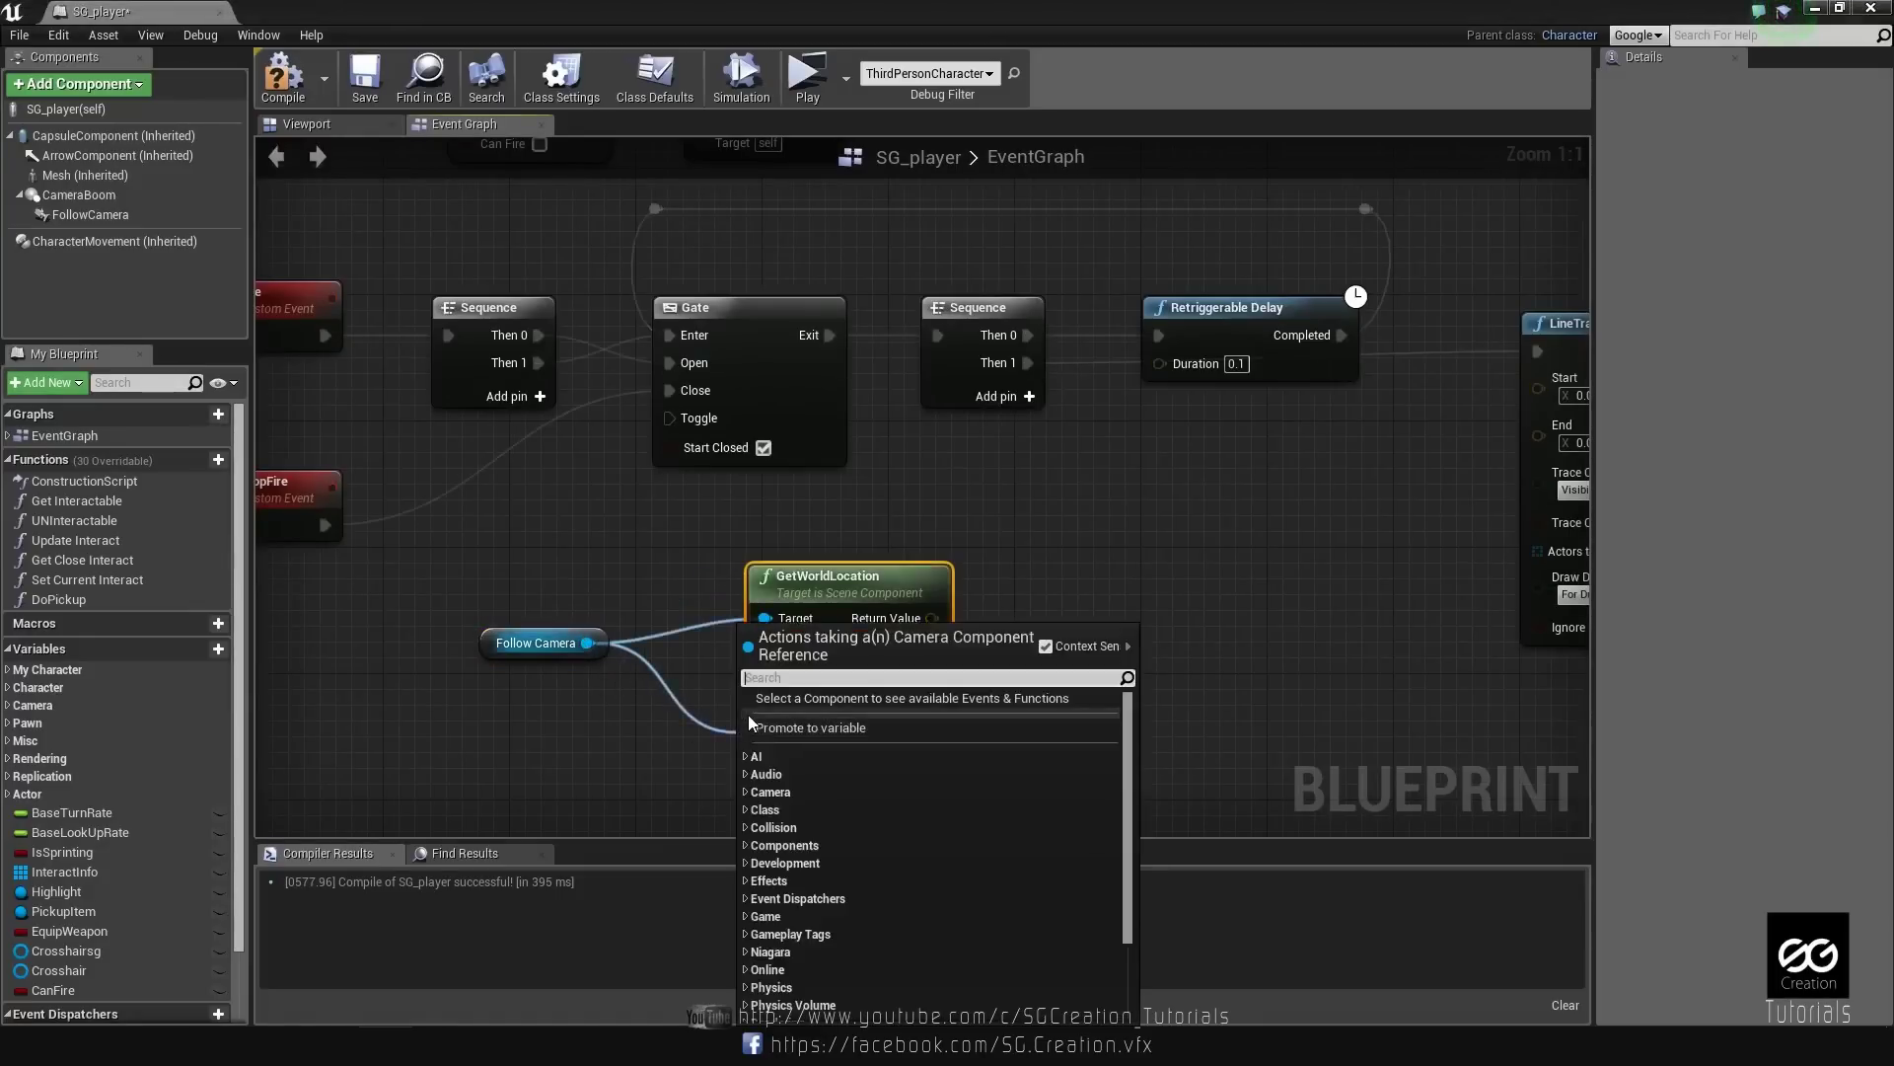
text(get worl)
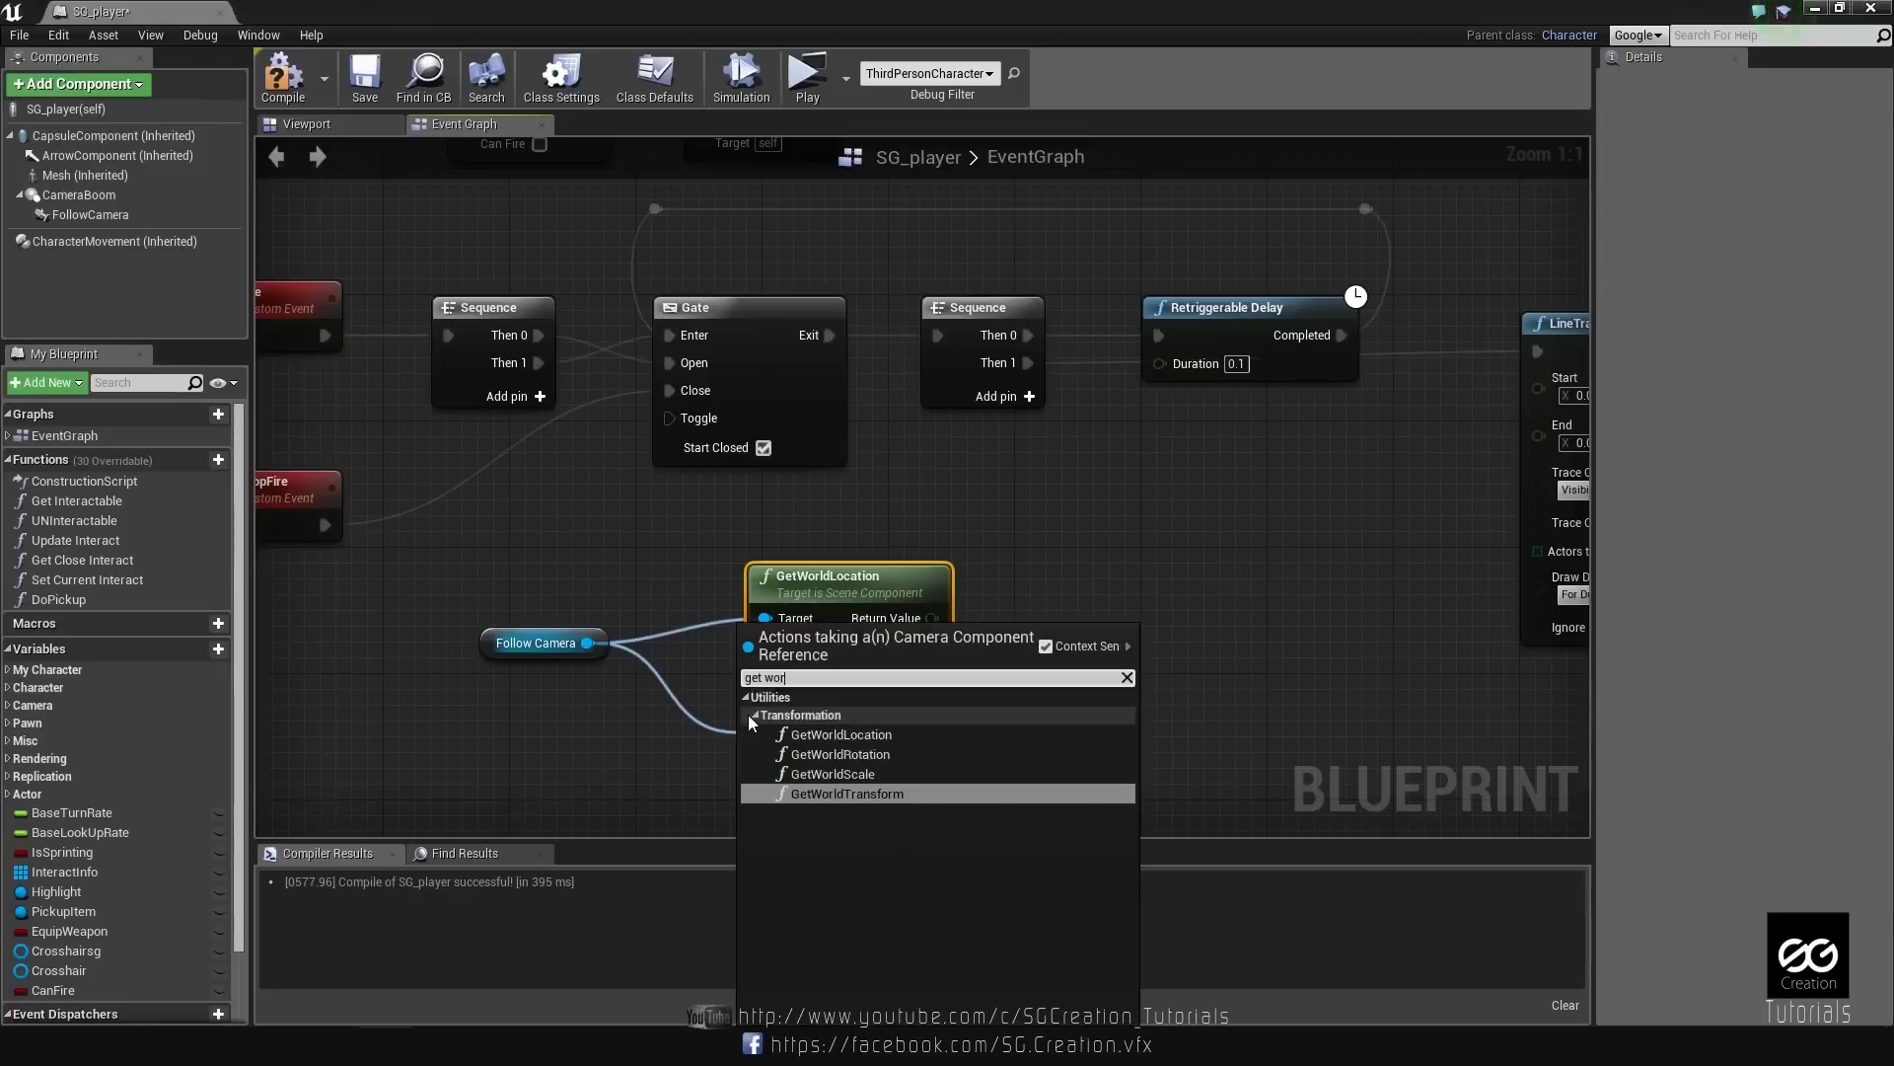
click(850, 754)
right_drag(953, 734, 748, 588)
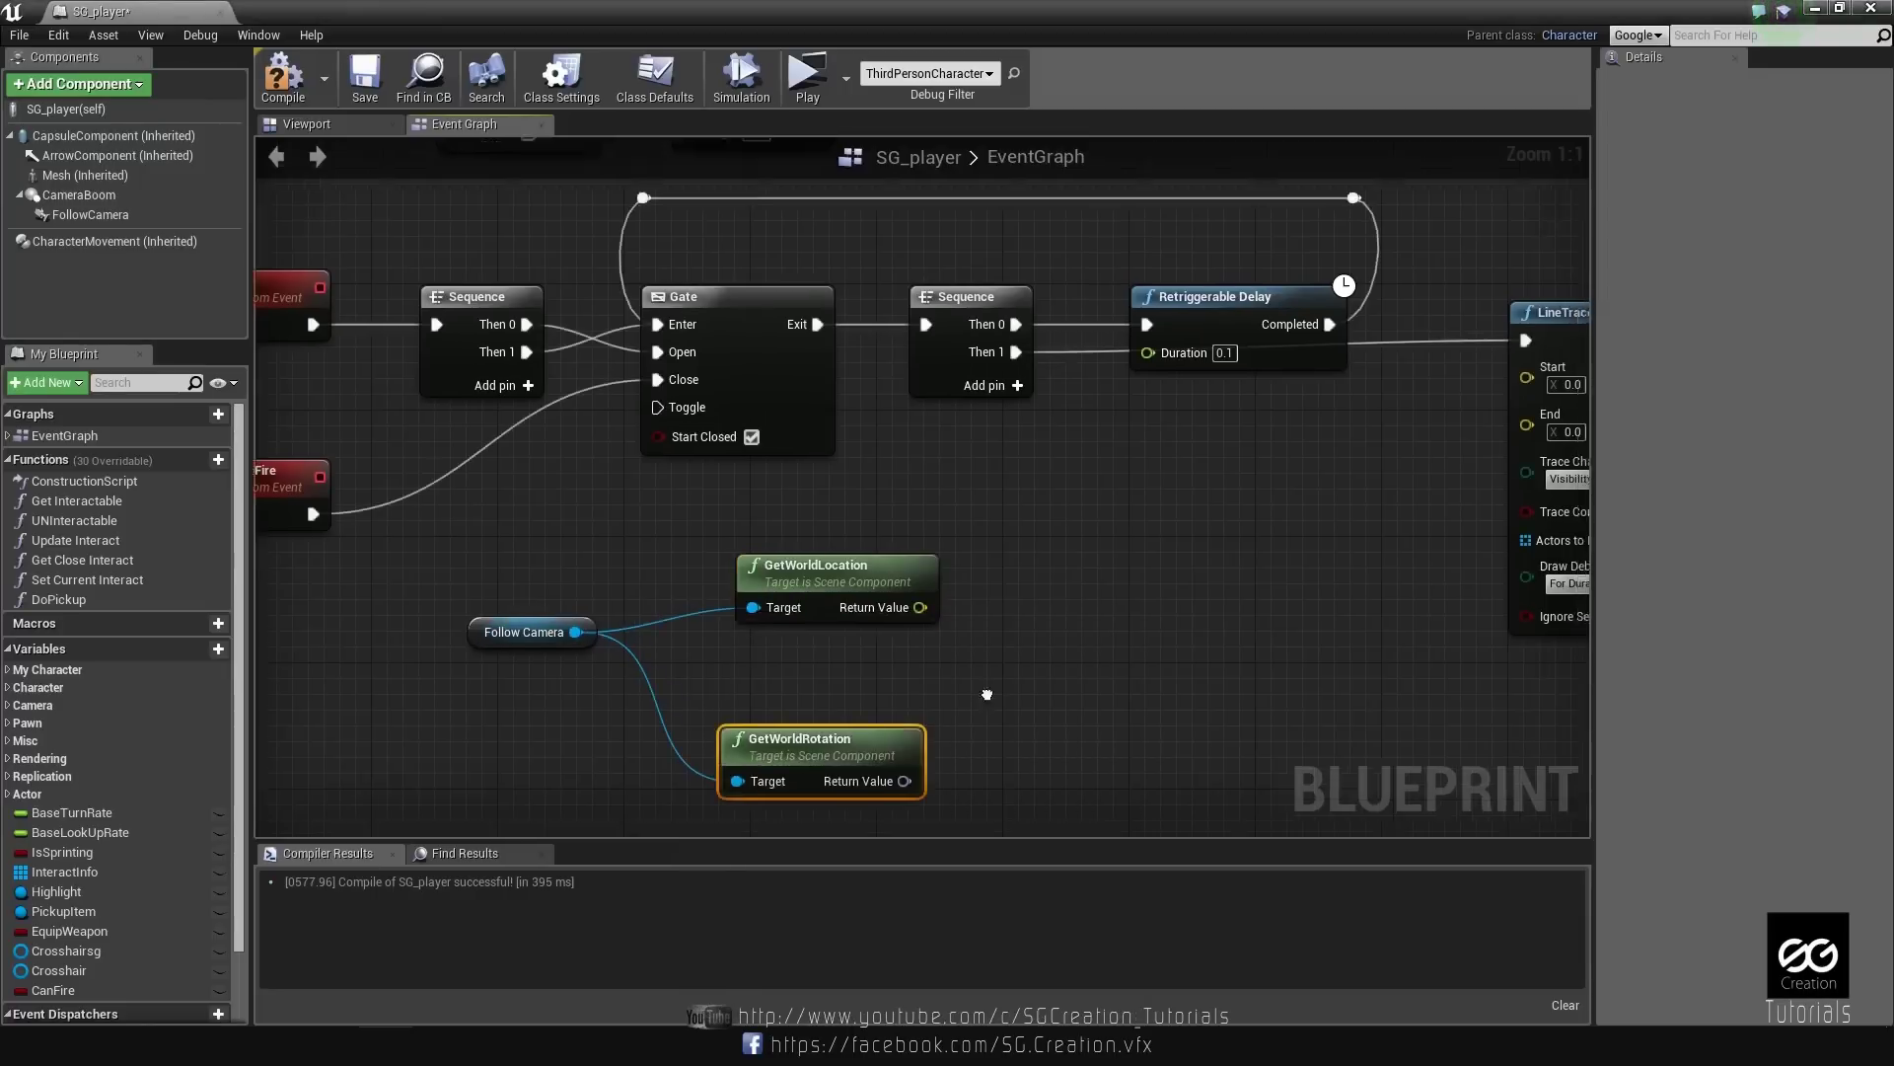
drag(711, 645, 819, 634)
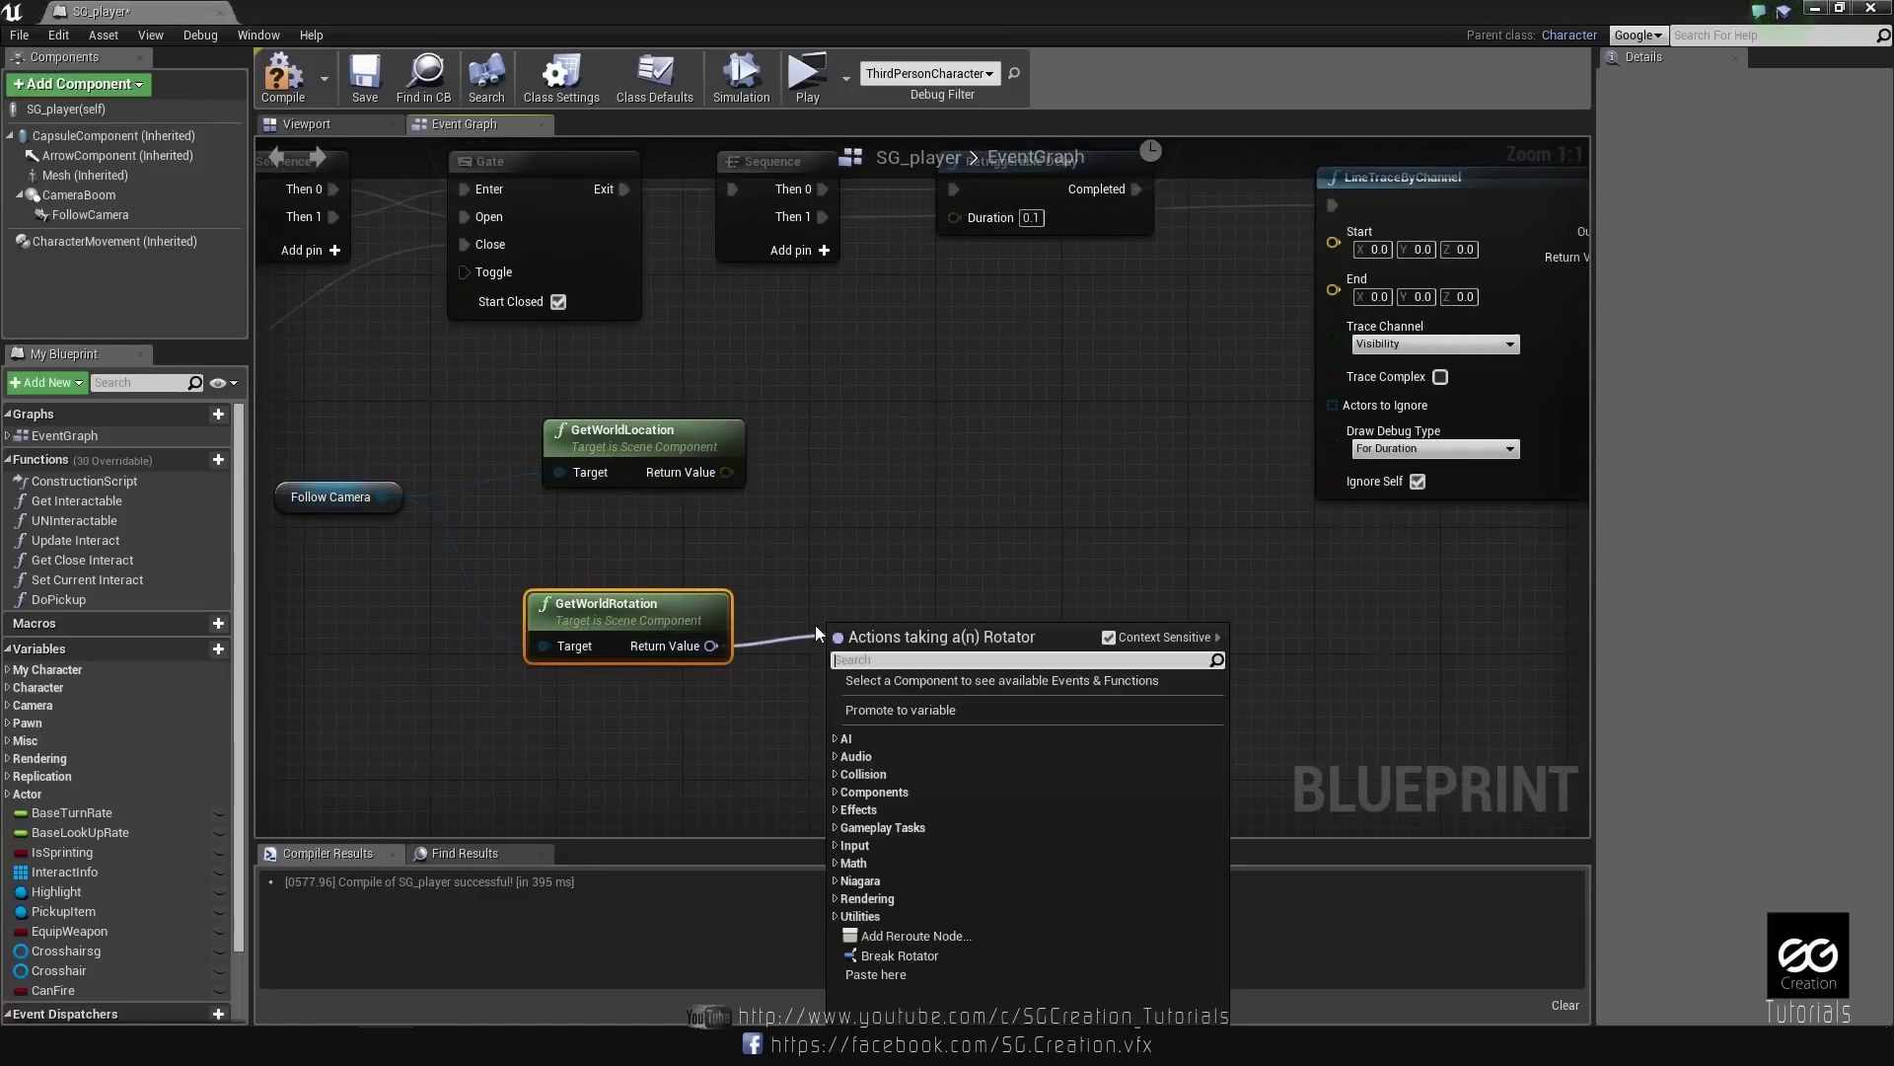
Get the camera's forward vector from its rotation and scale it with a multiply node.
text(get for)
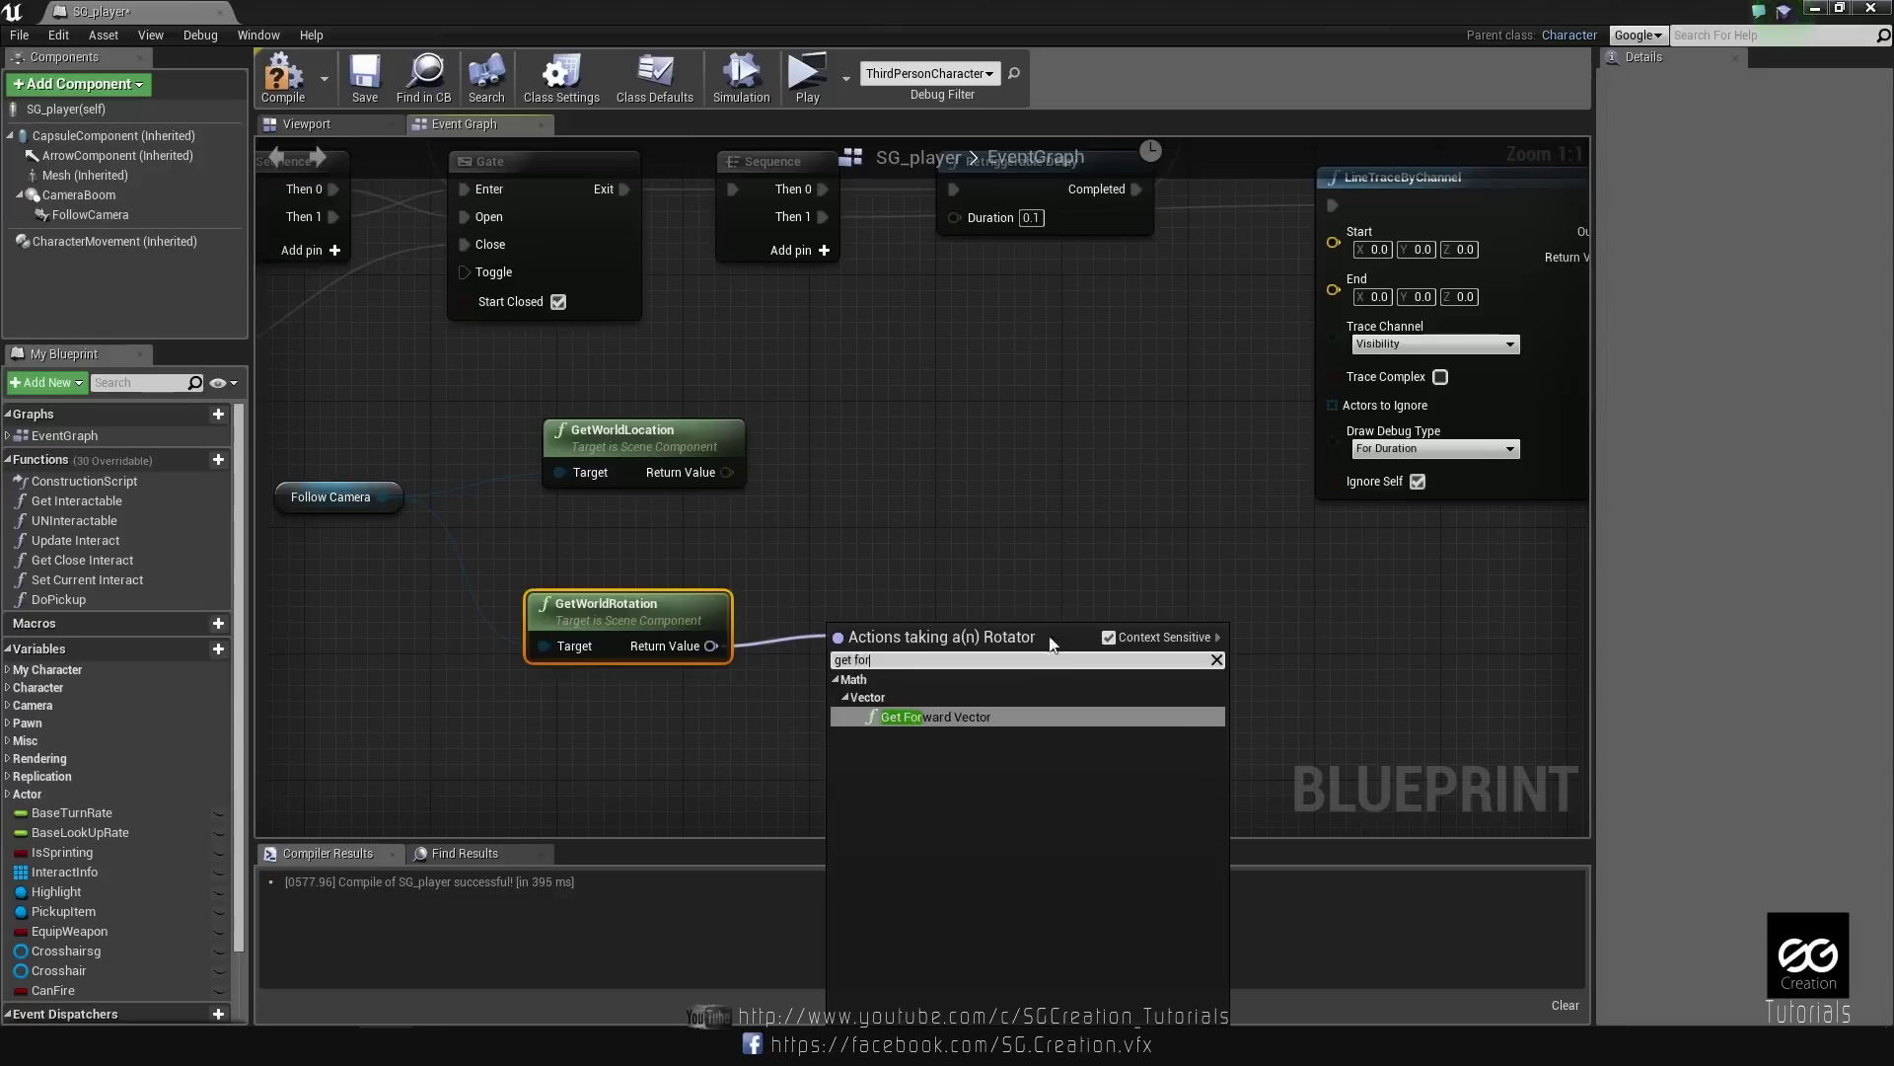
click(926, 718)
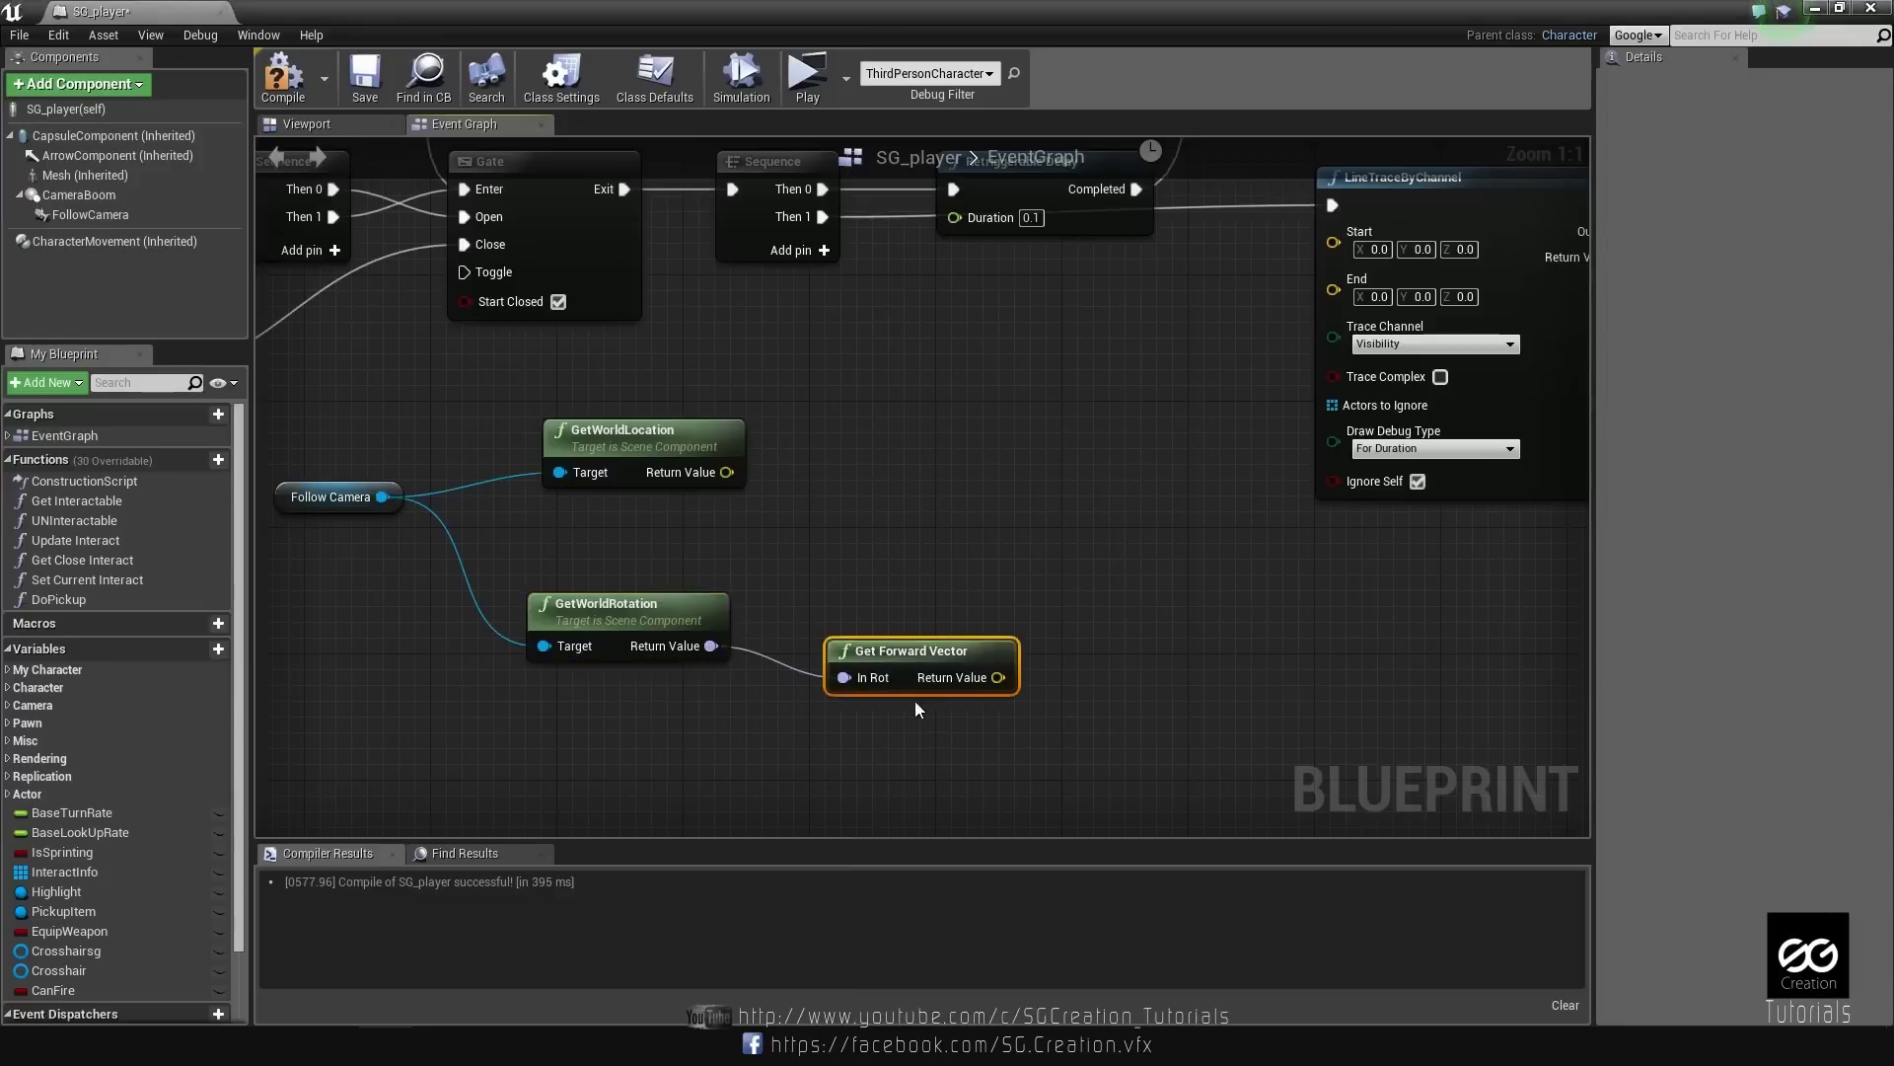
drag(999, 677, 1077, 643)
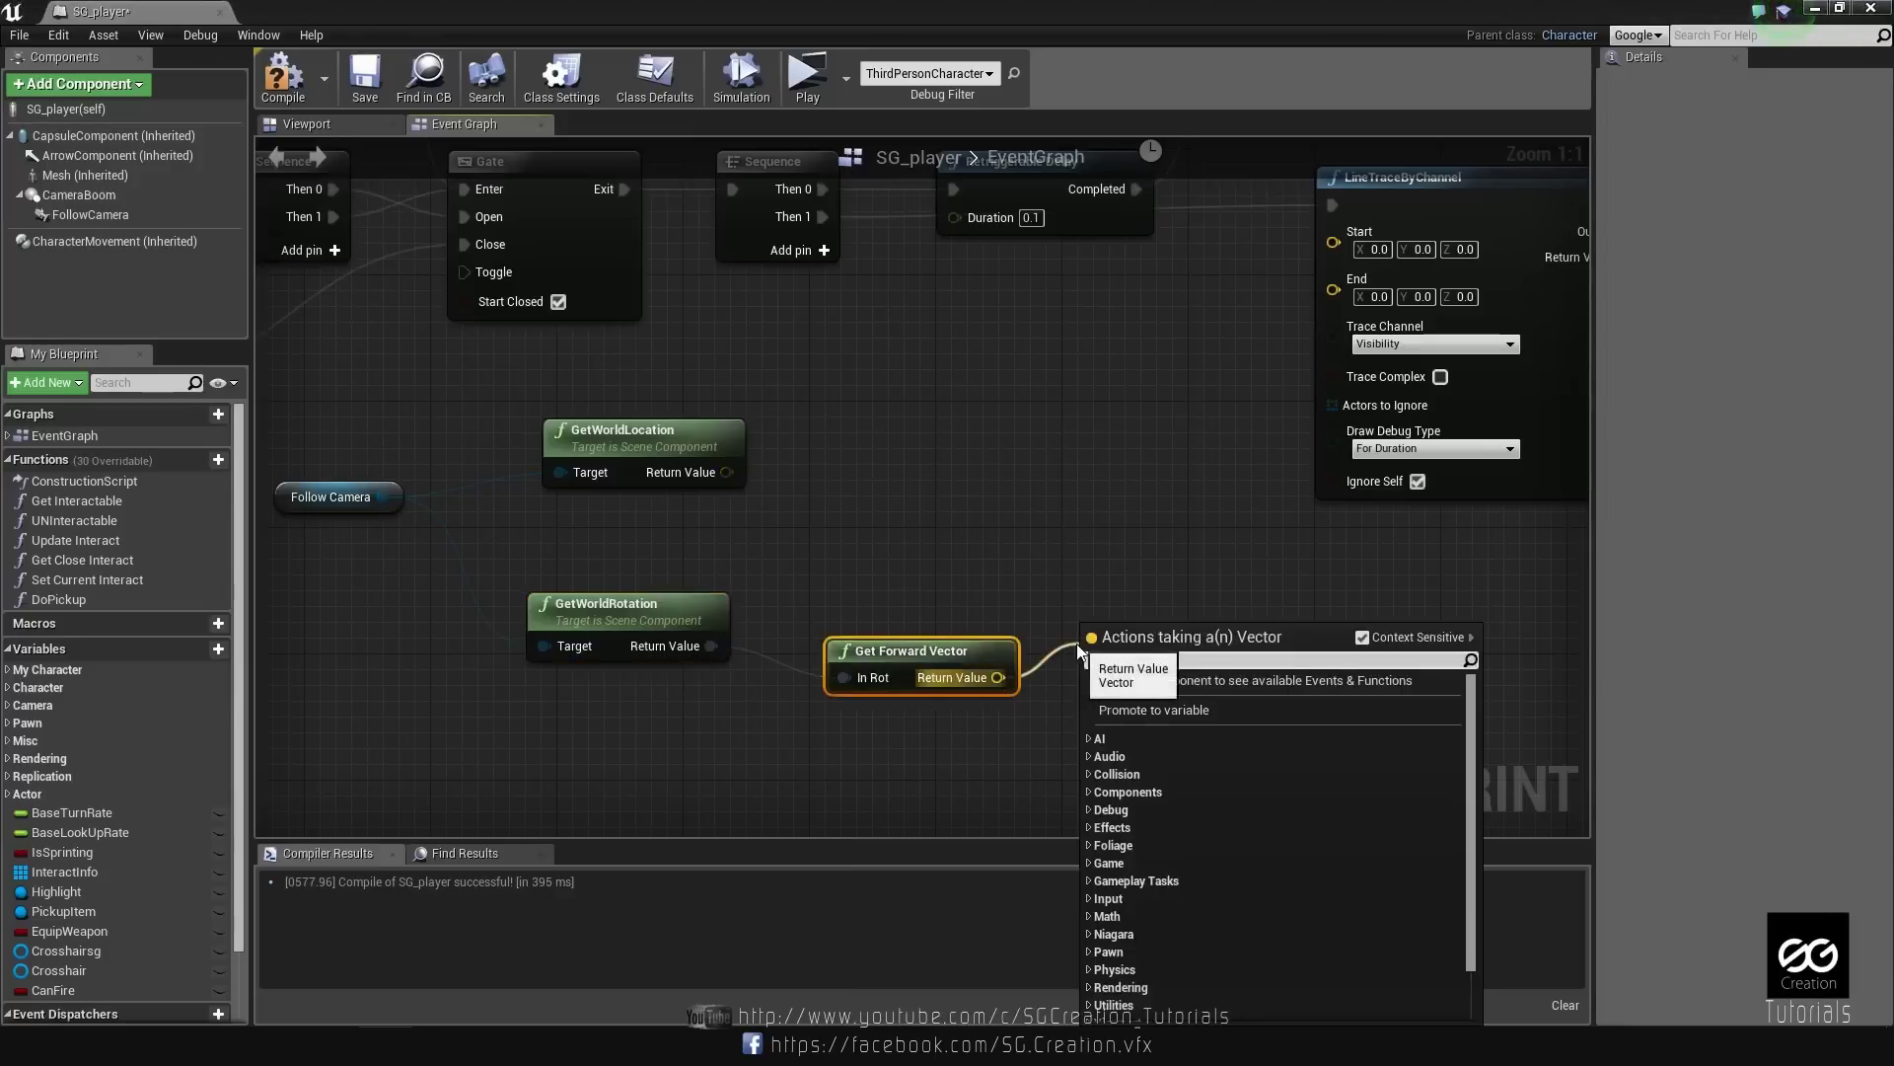
text(*)
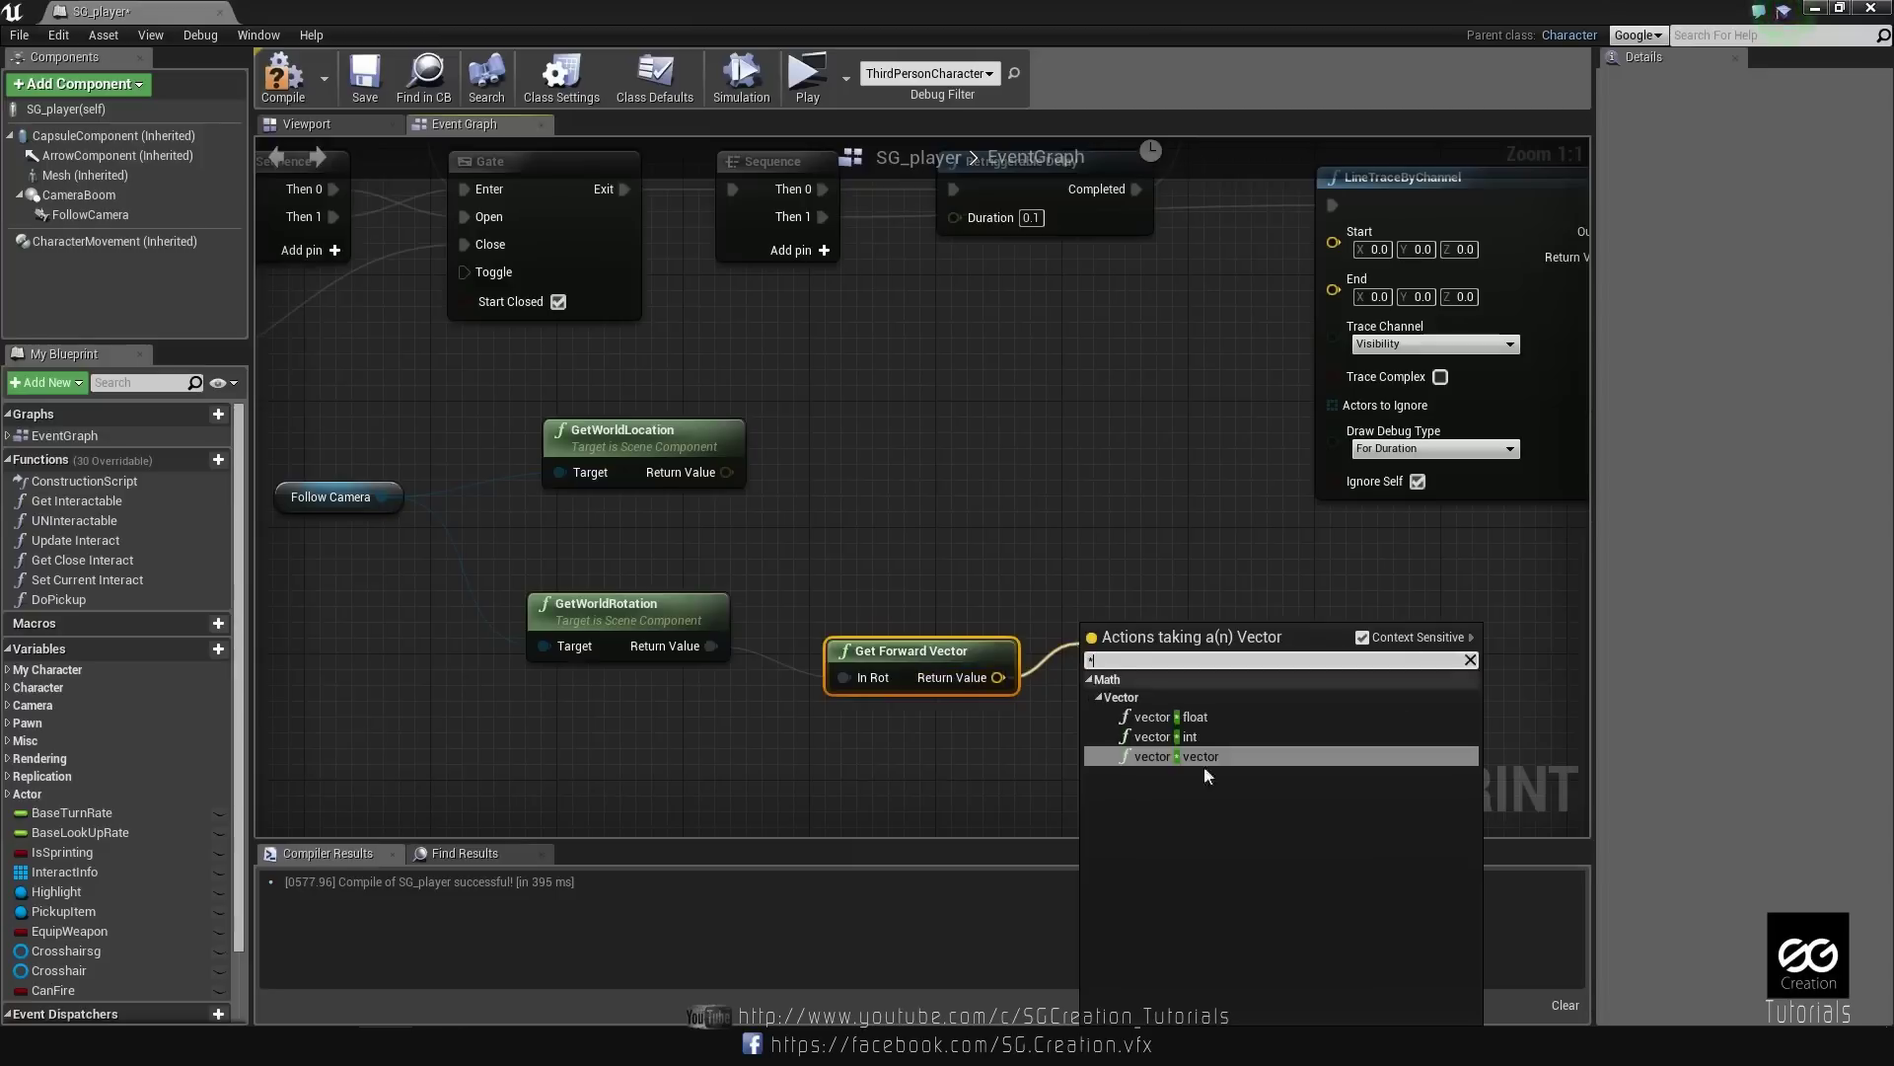
click(1189, 723)
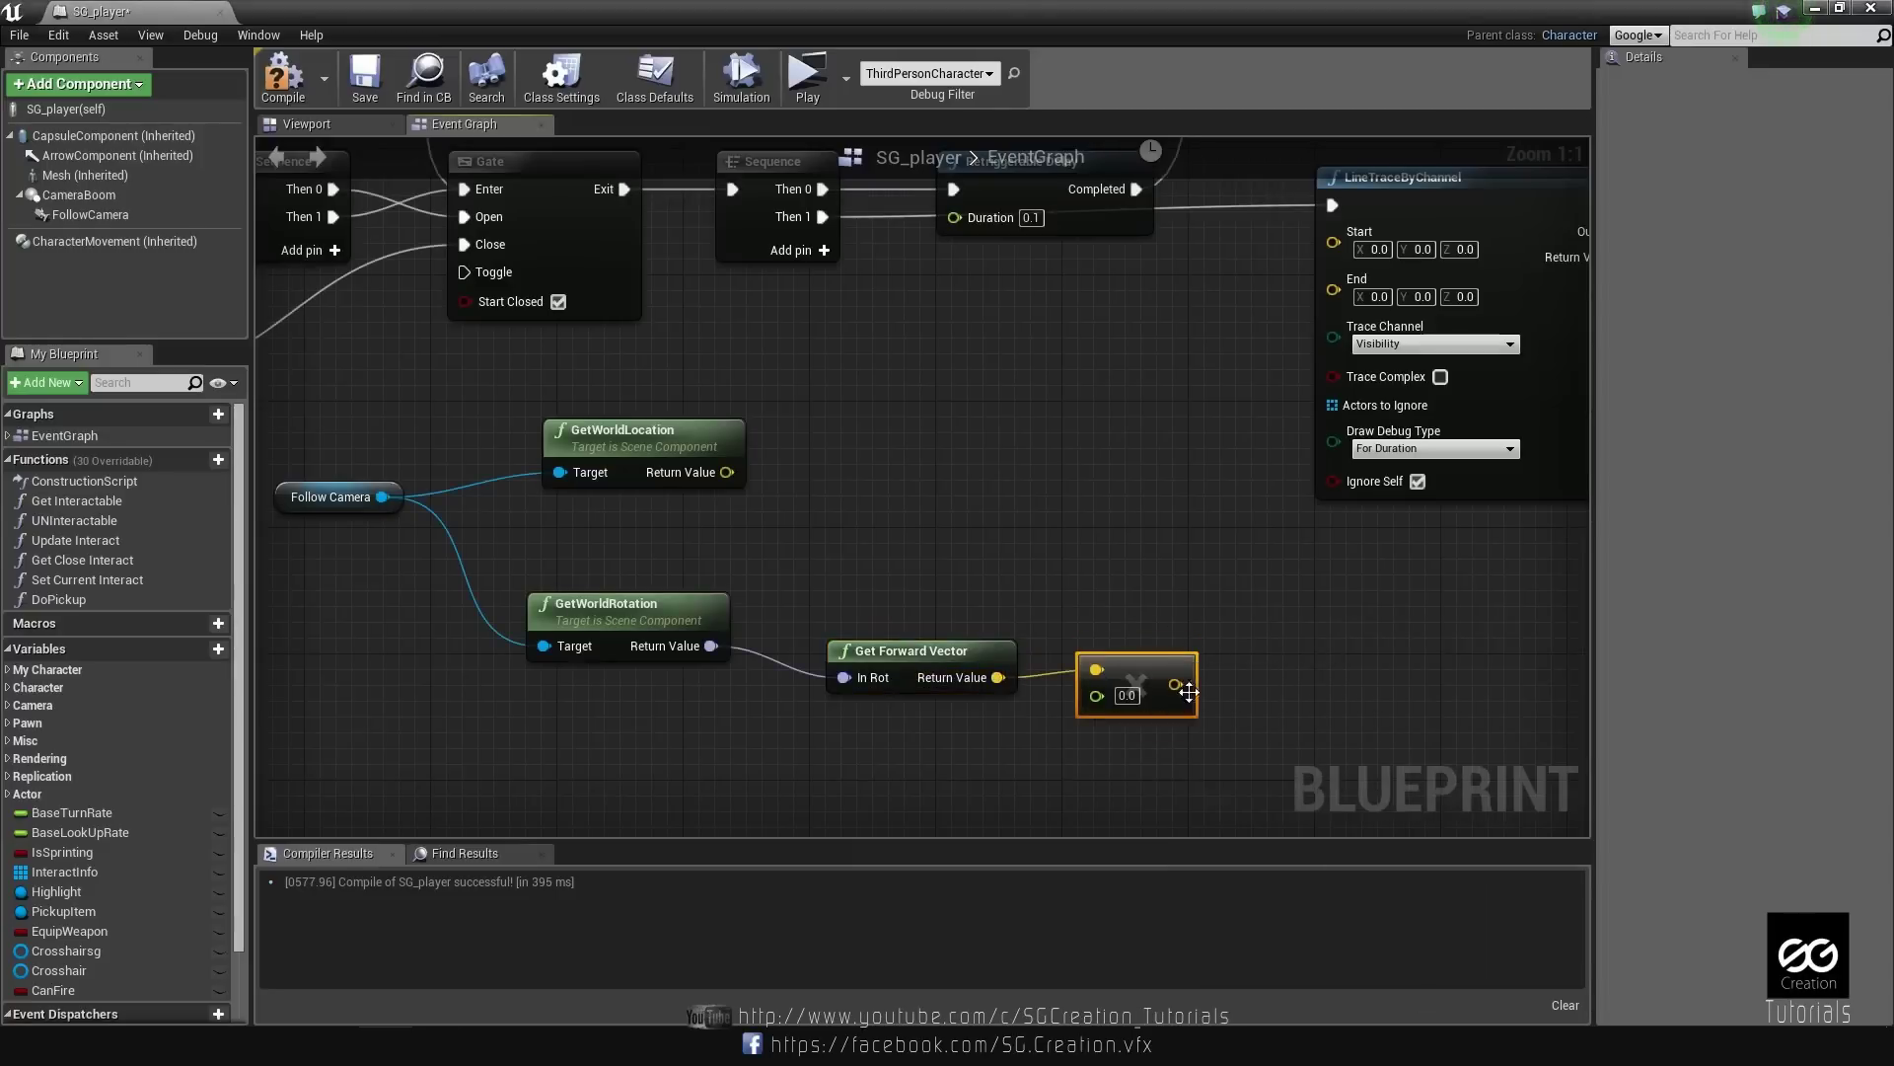
Add the scaled forward vector to the camera's world location with a vector + node.
drag(1174, 684, 1203, 545)
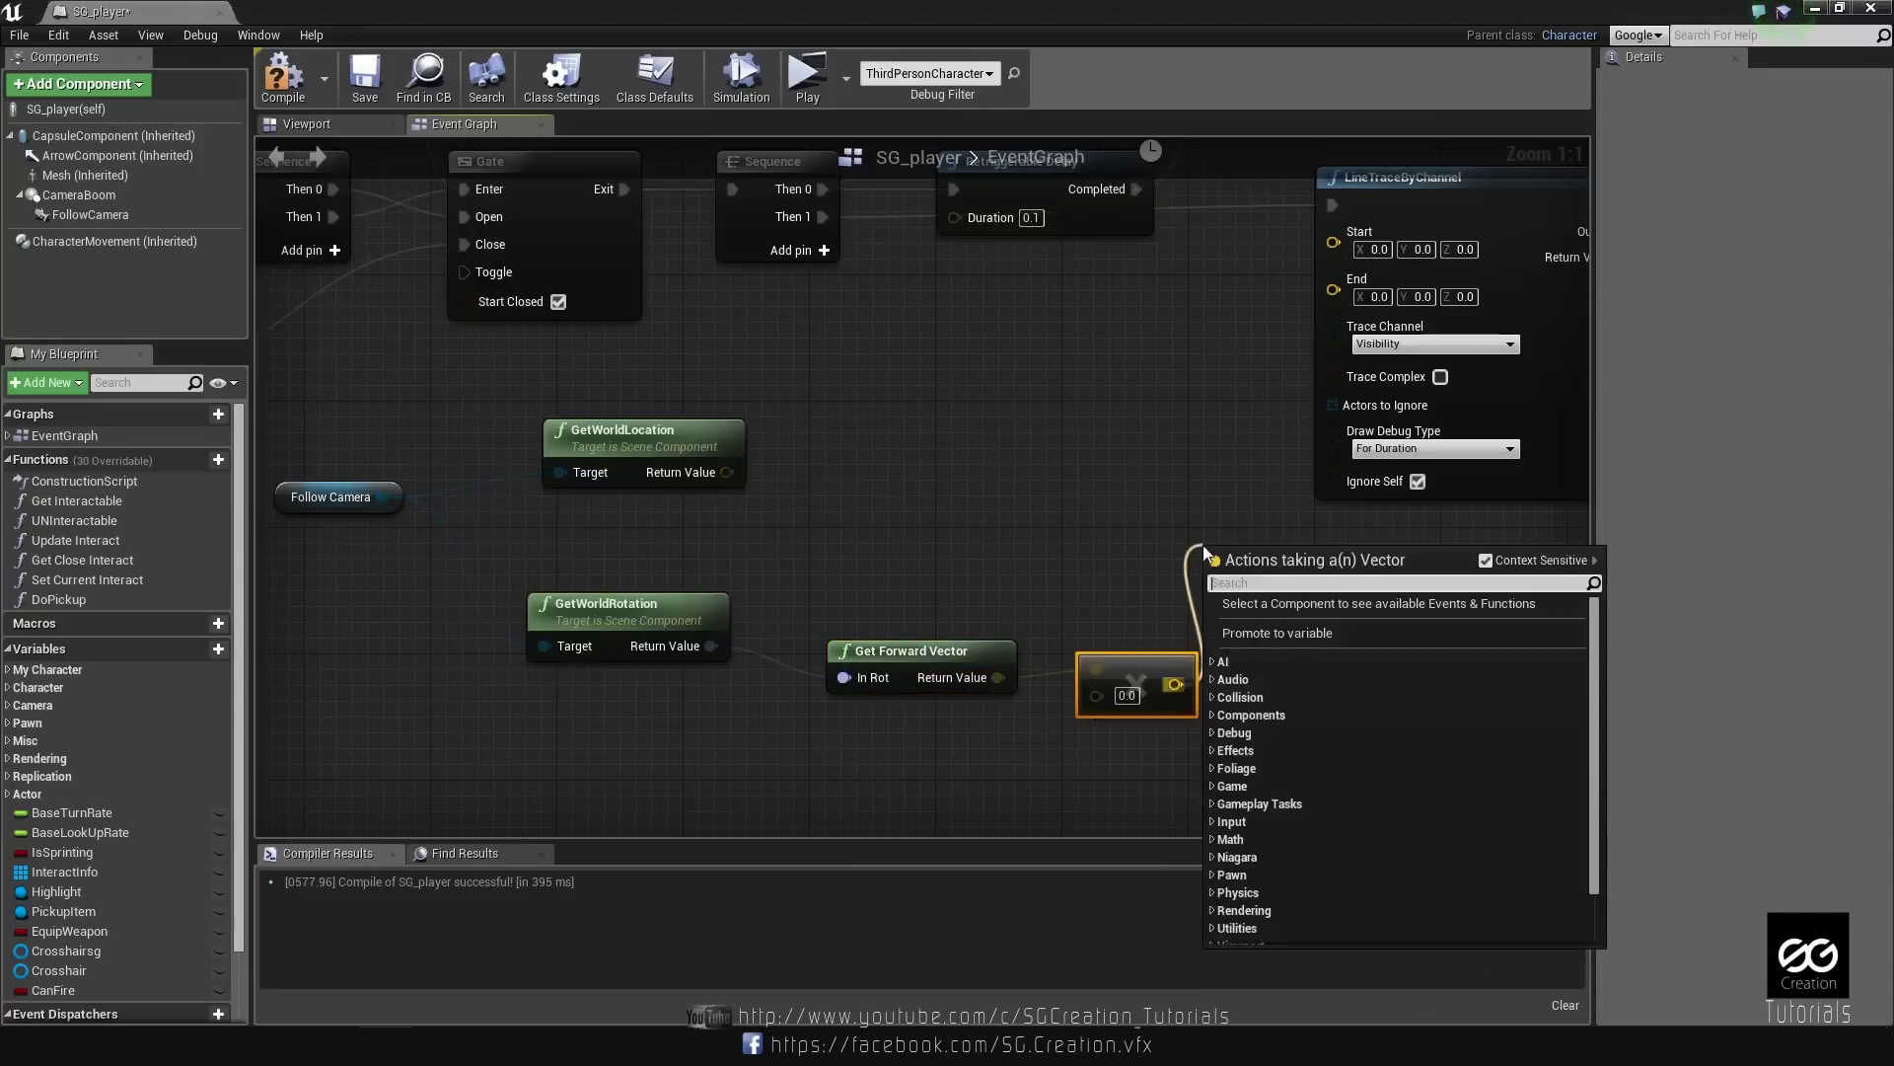
text(+)
click(1312, 679)
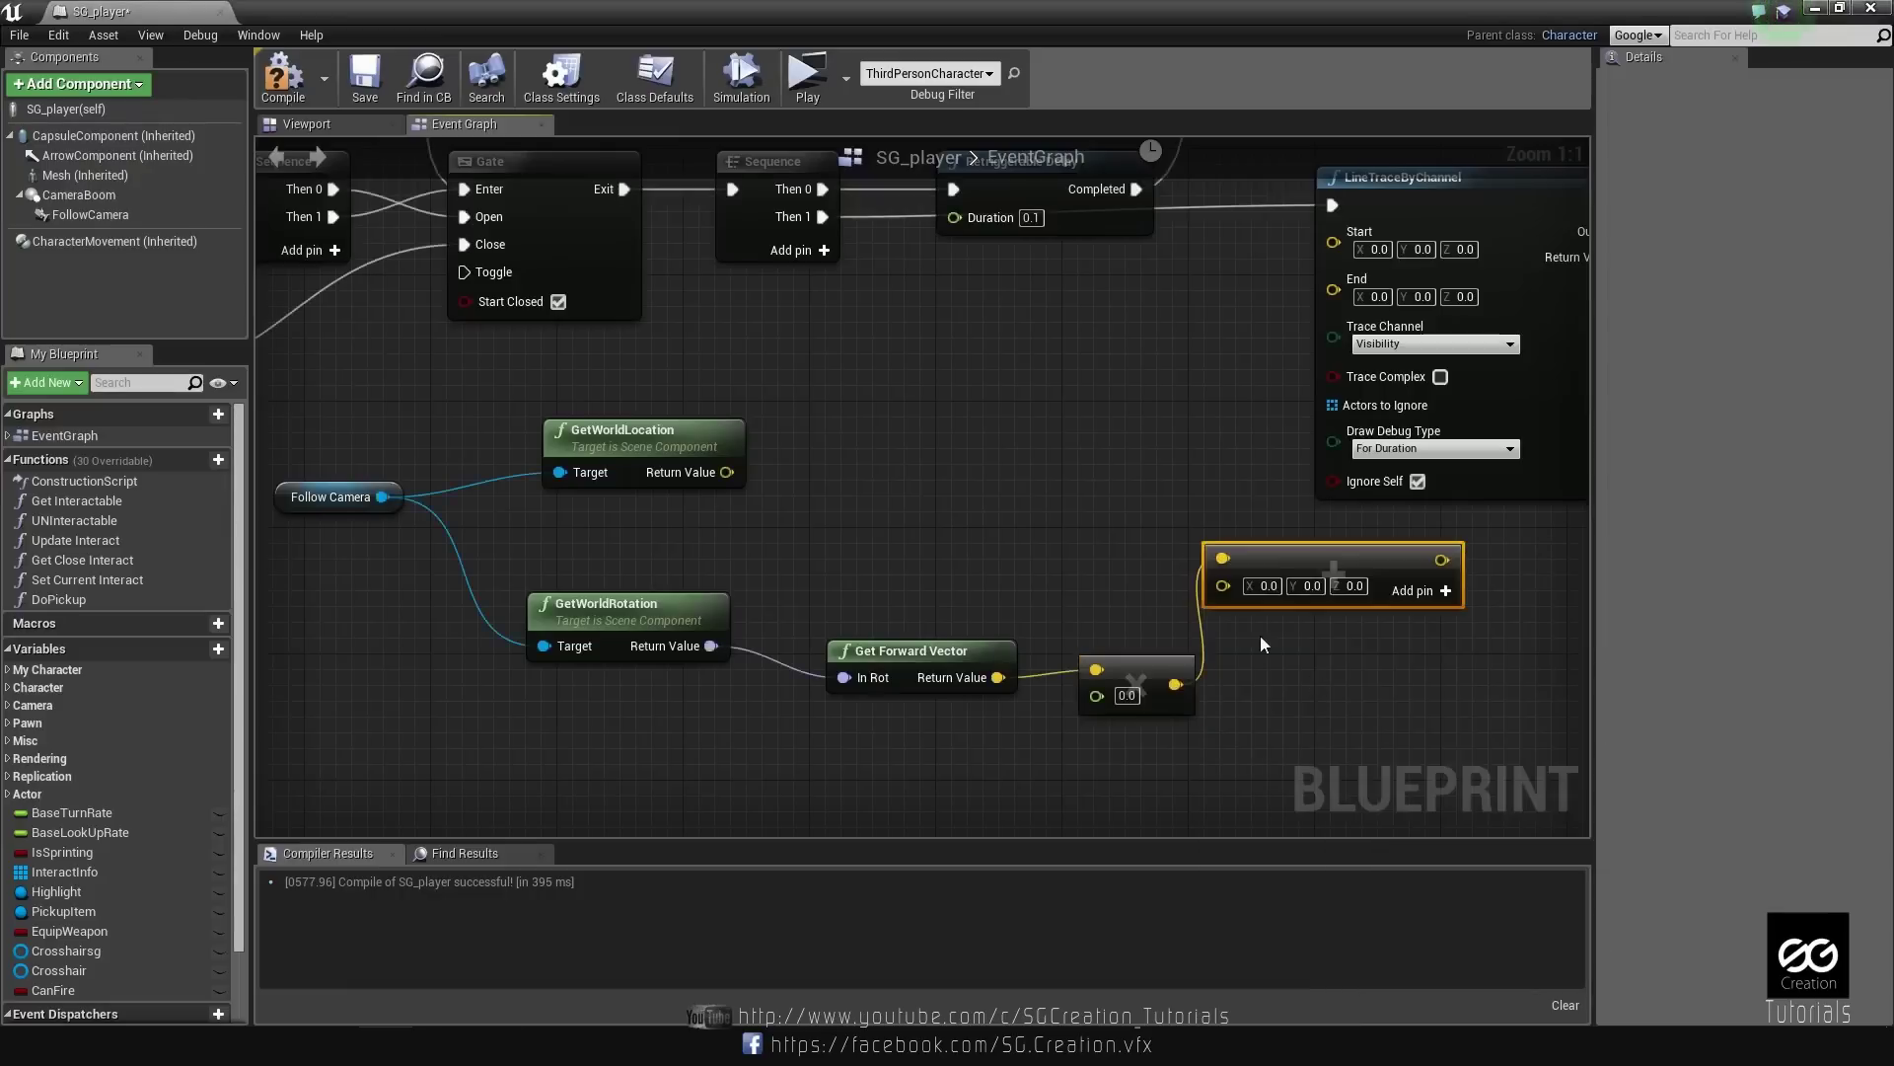
mouse_move(727, 472)
mouse_down()
mouse_move(1229, 592)
mouse_move(1145, 483)
mouse_up()
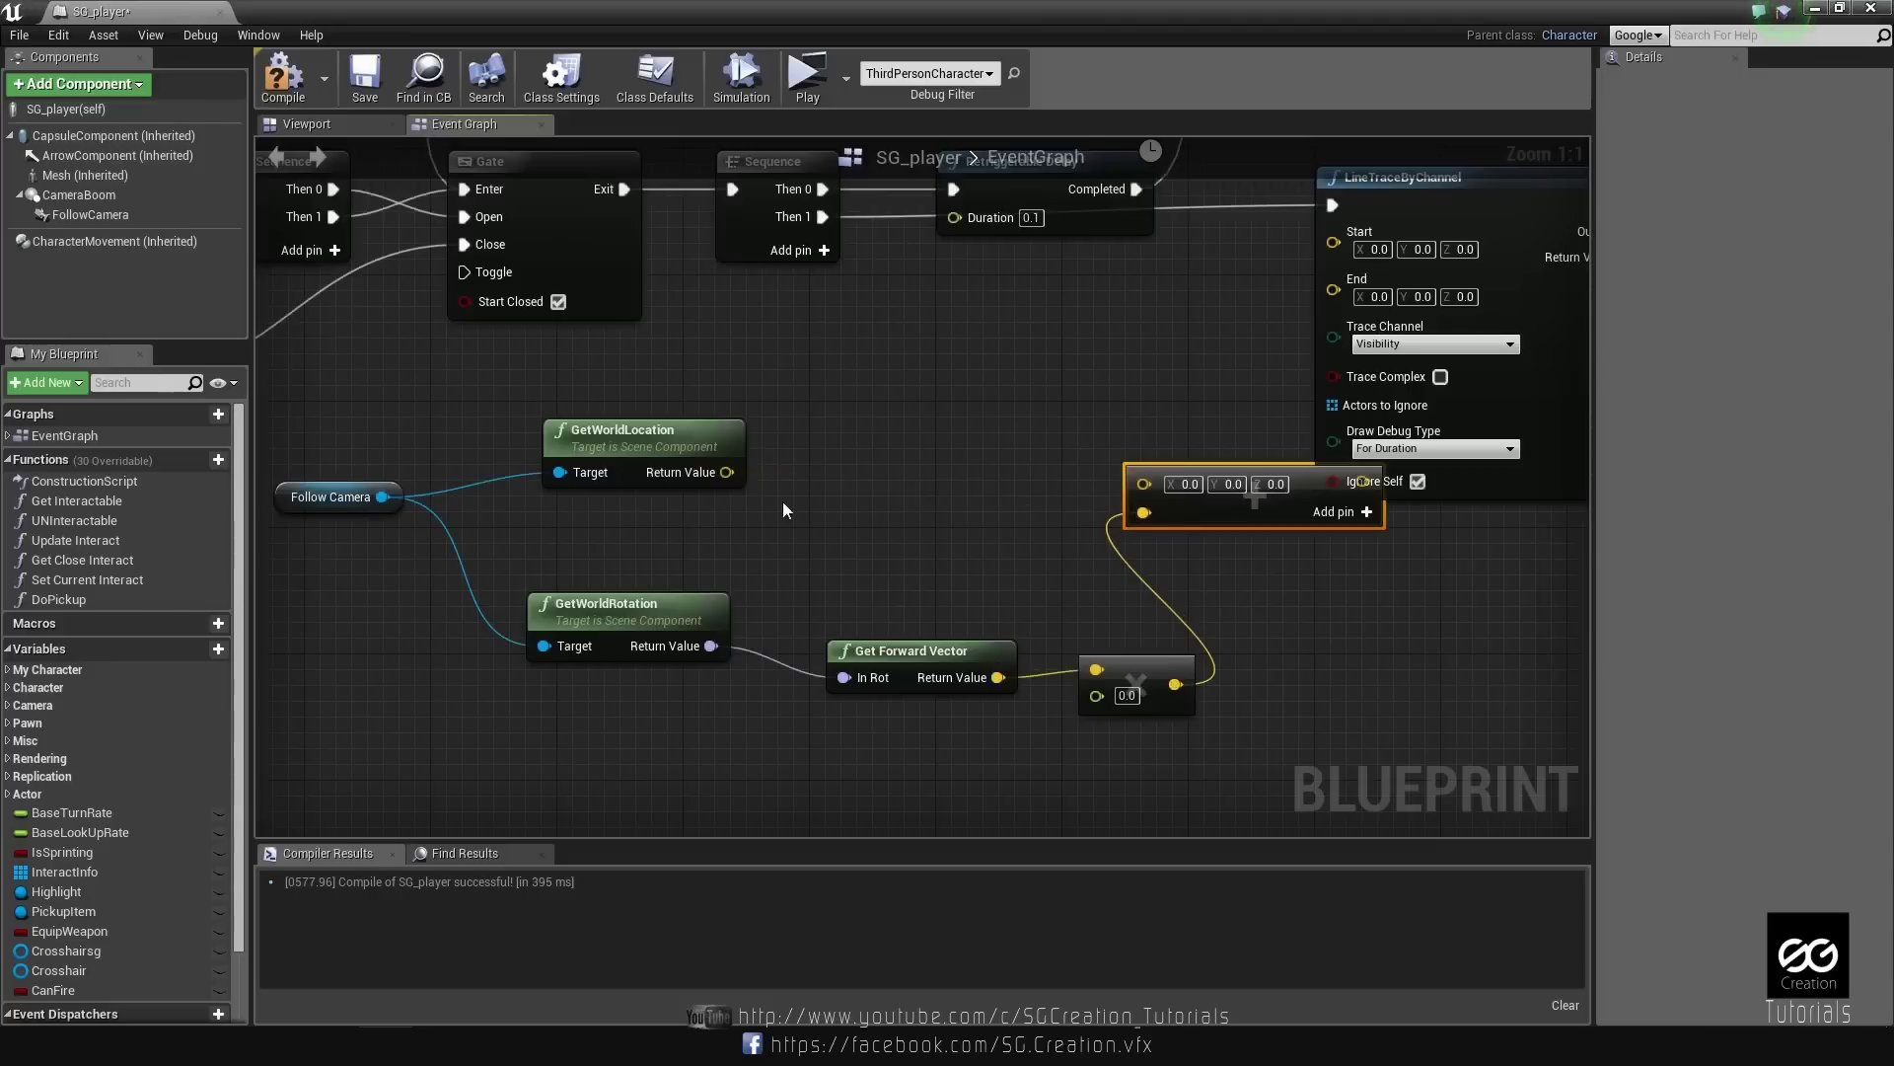
mouse_move(1144, 483)
ctrl+mouse_down()
mouse_move(733, 472)
mouse_move(1145, 484)
mouse_move(1334, 280)
ctrl+mouse_up()
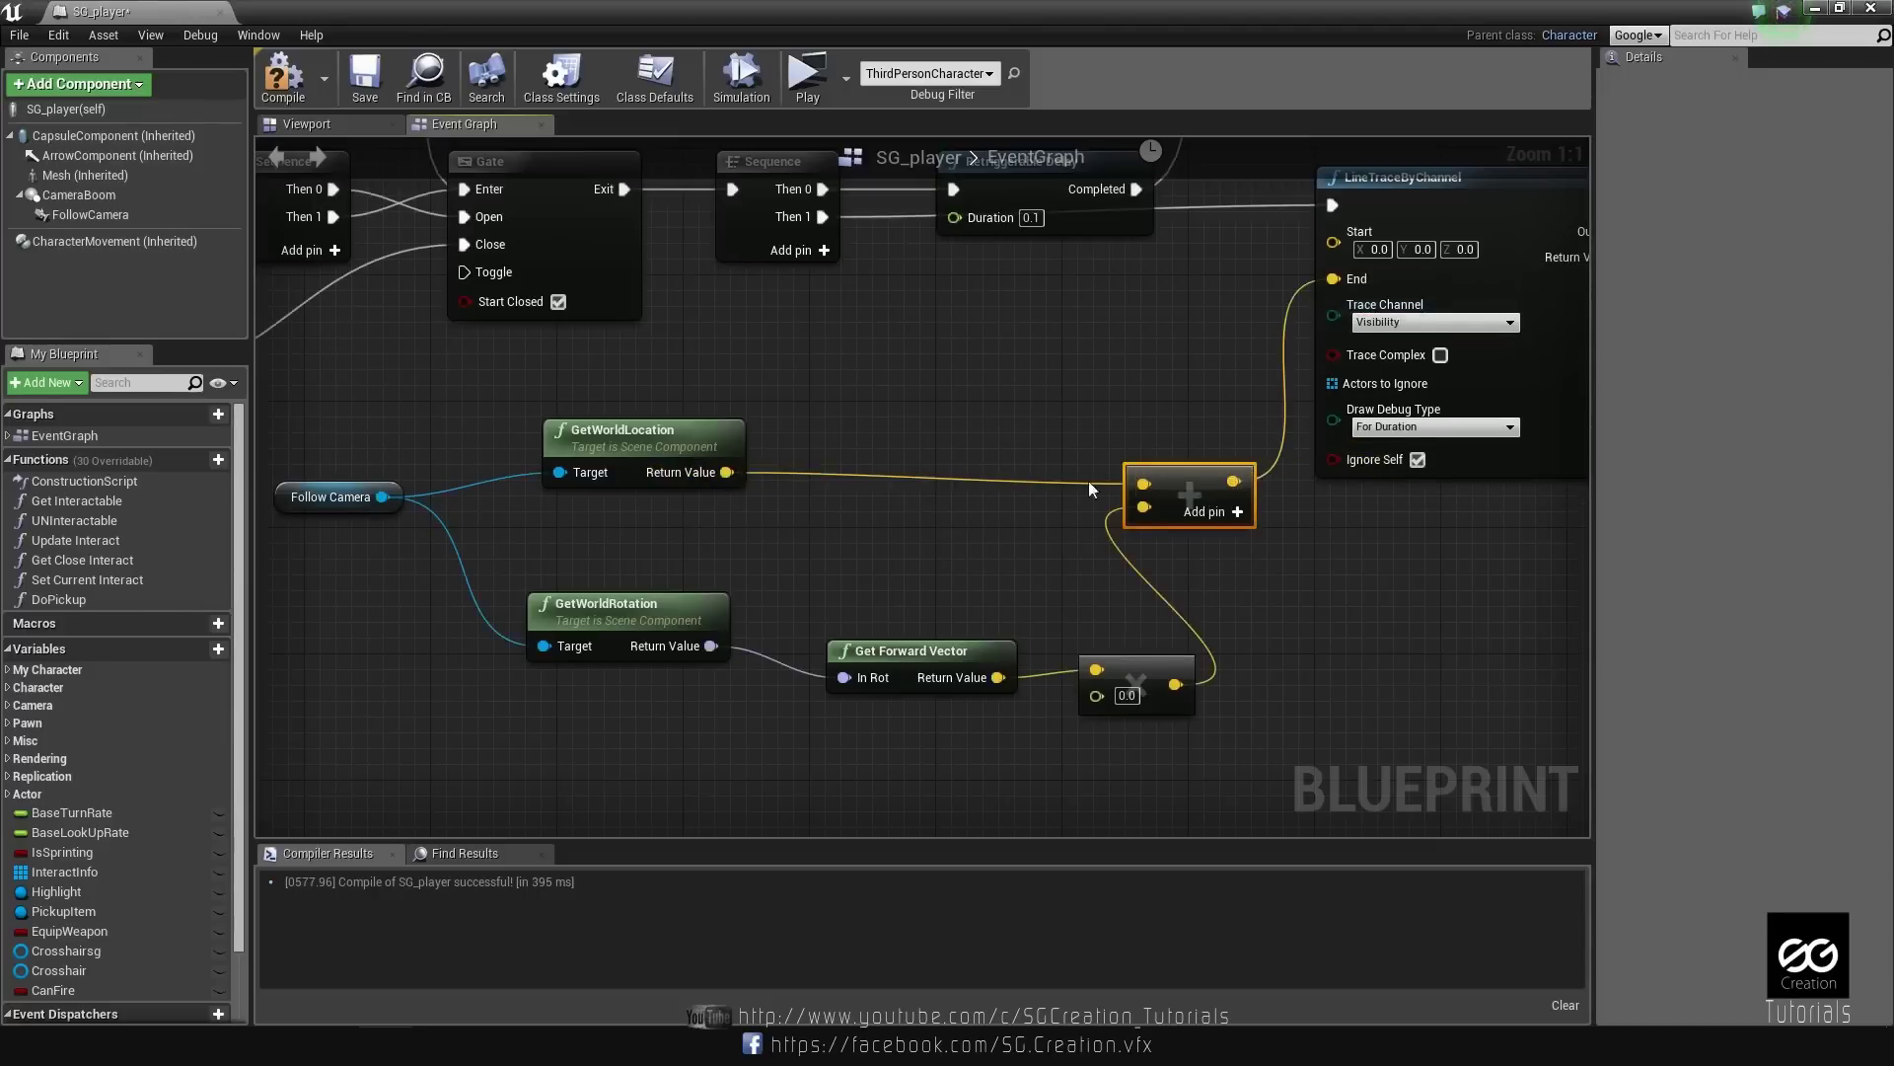
Feed the camera's world location into the trace Start through a reroute point.
drag(733, 472, 1332, 242)
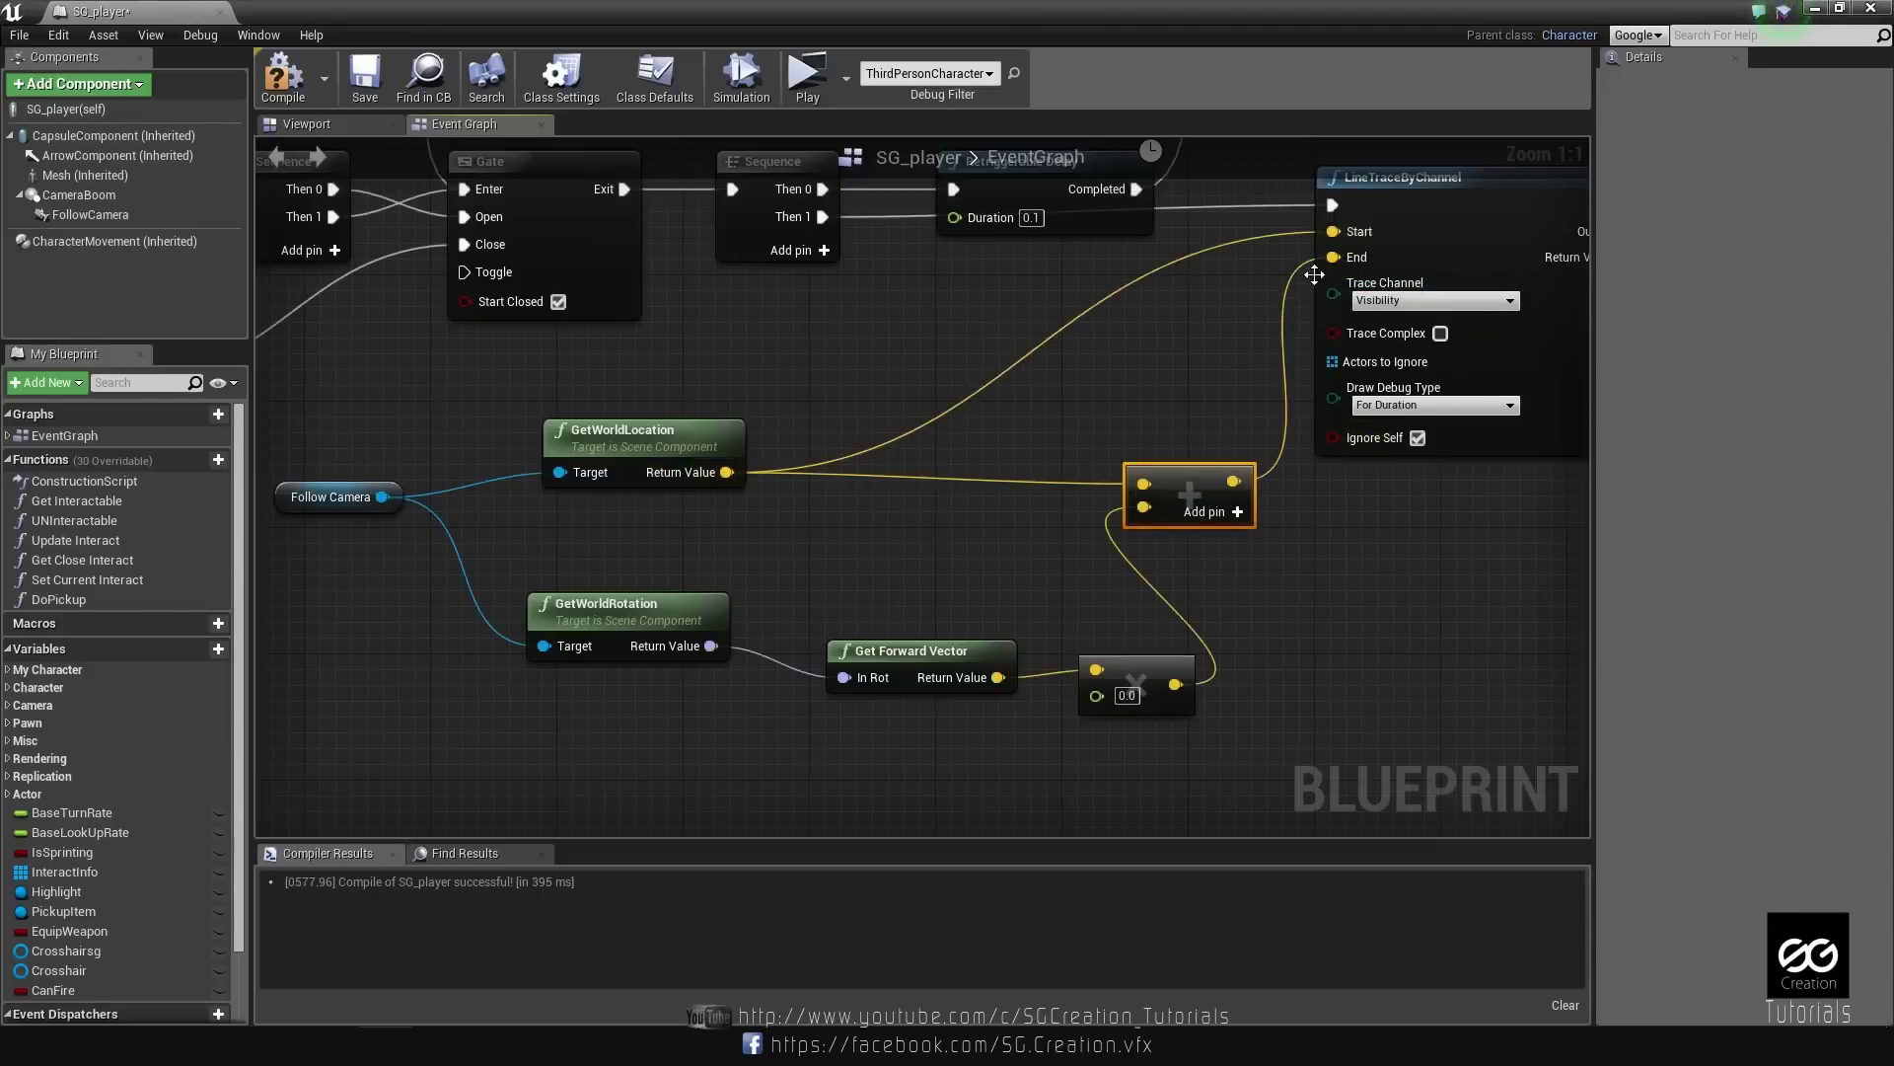
double_click(1012, 367)
drag(1015, 365, 820, 307)
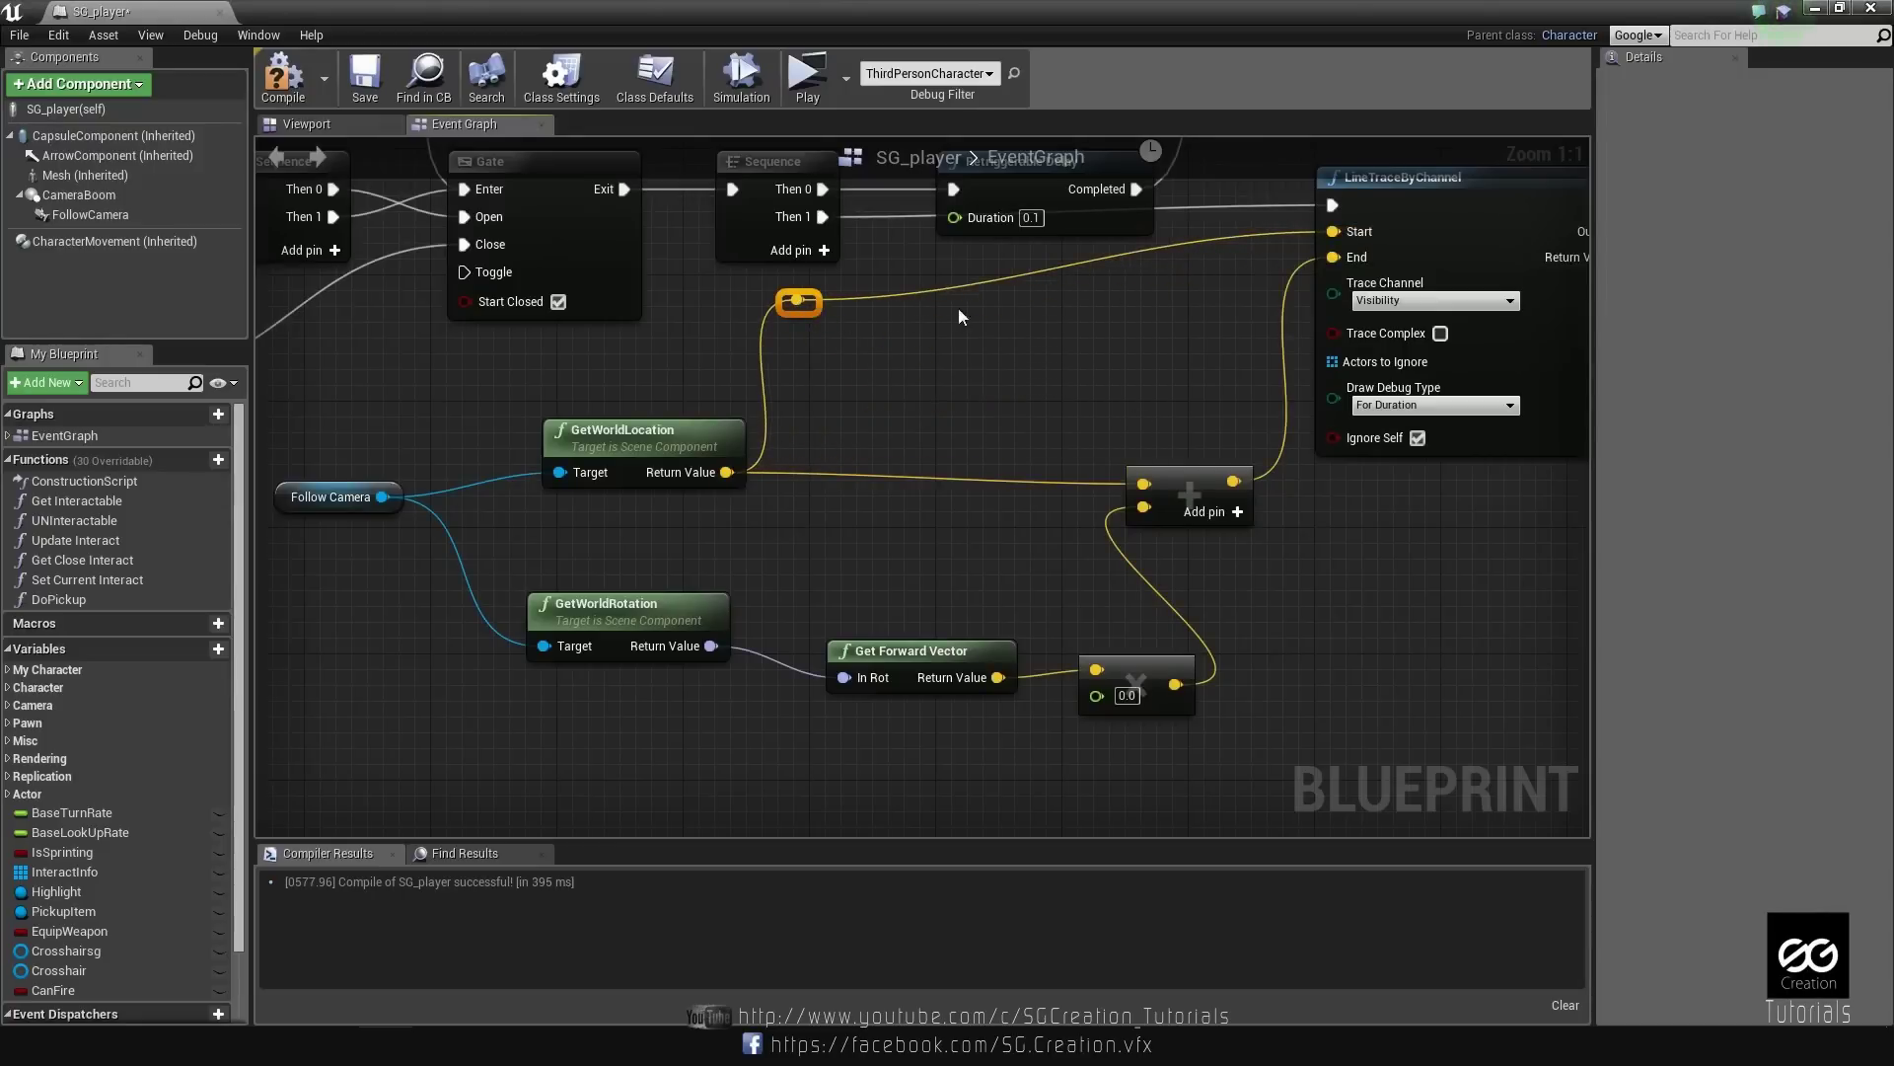
right_drag(1003, 421, 994, 402)
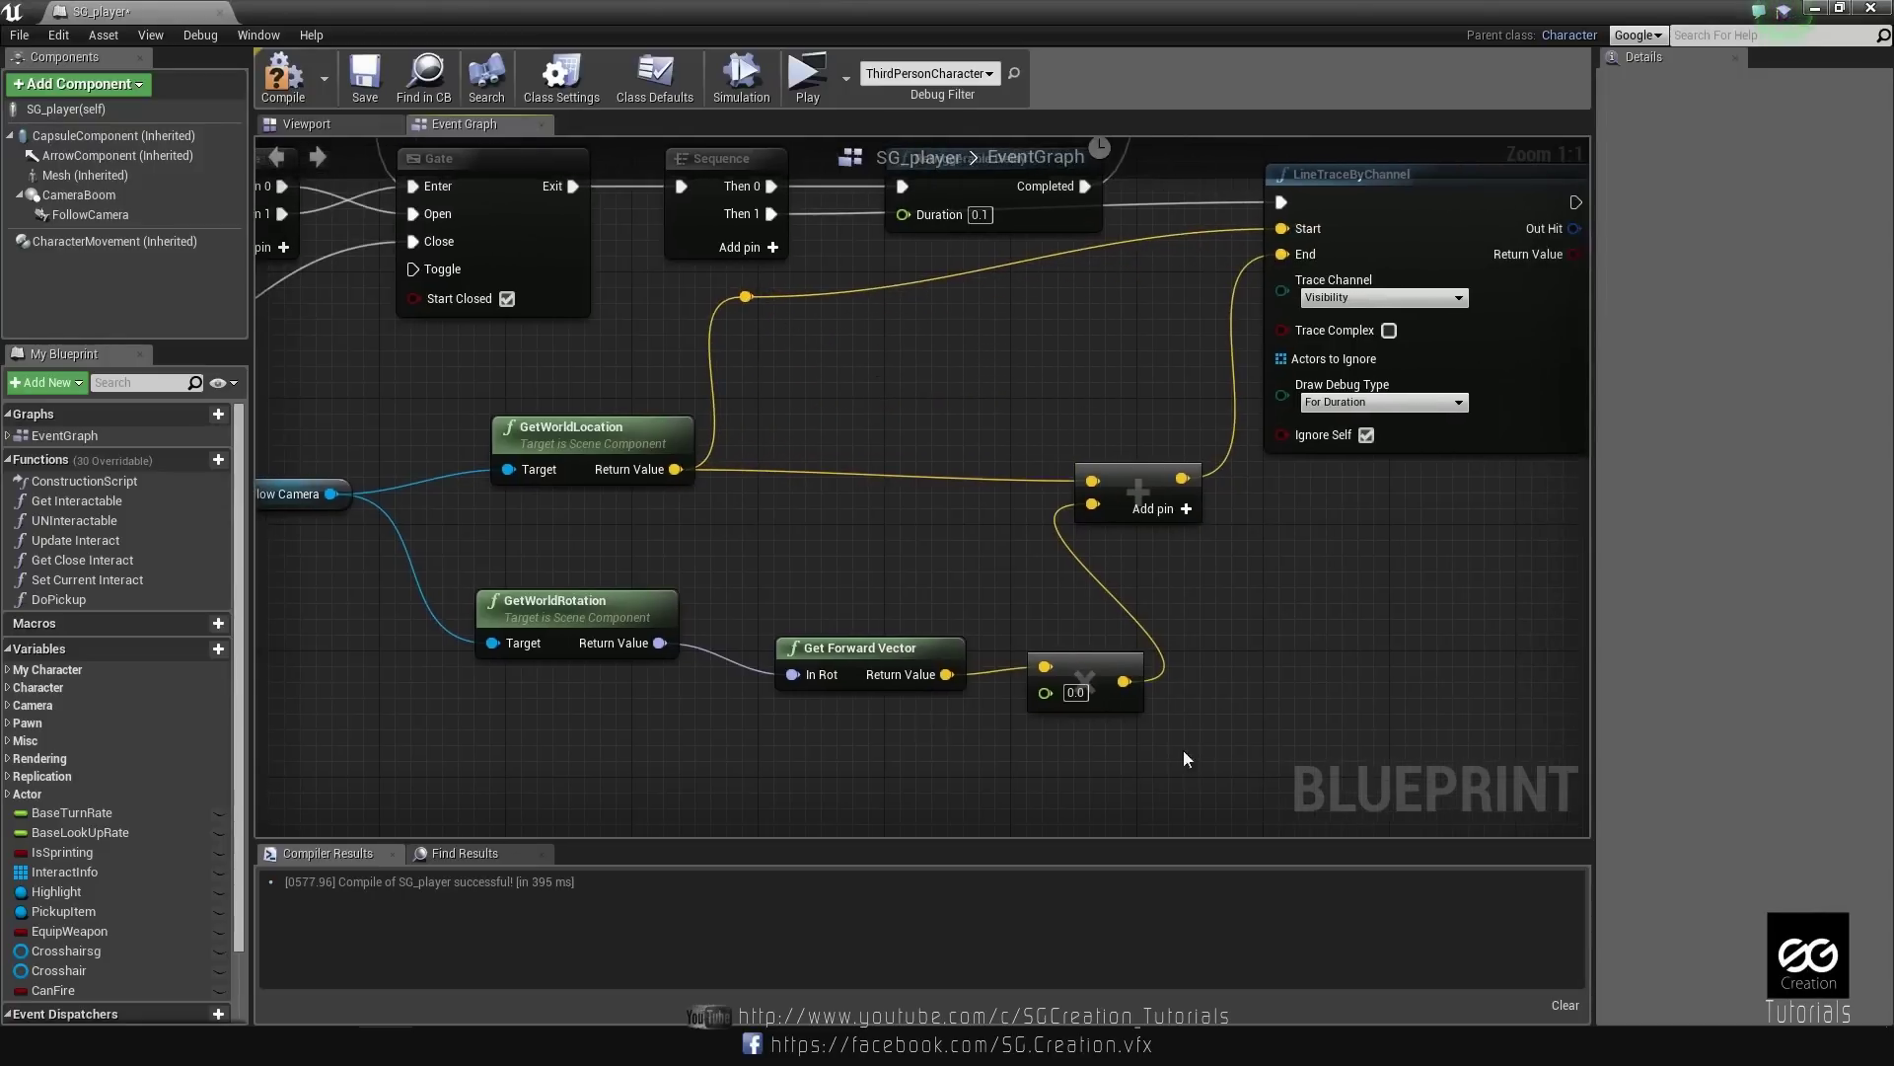
Begin writing a comment on the multiply node, typing 'ho'.
click(1076, 693)
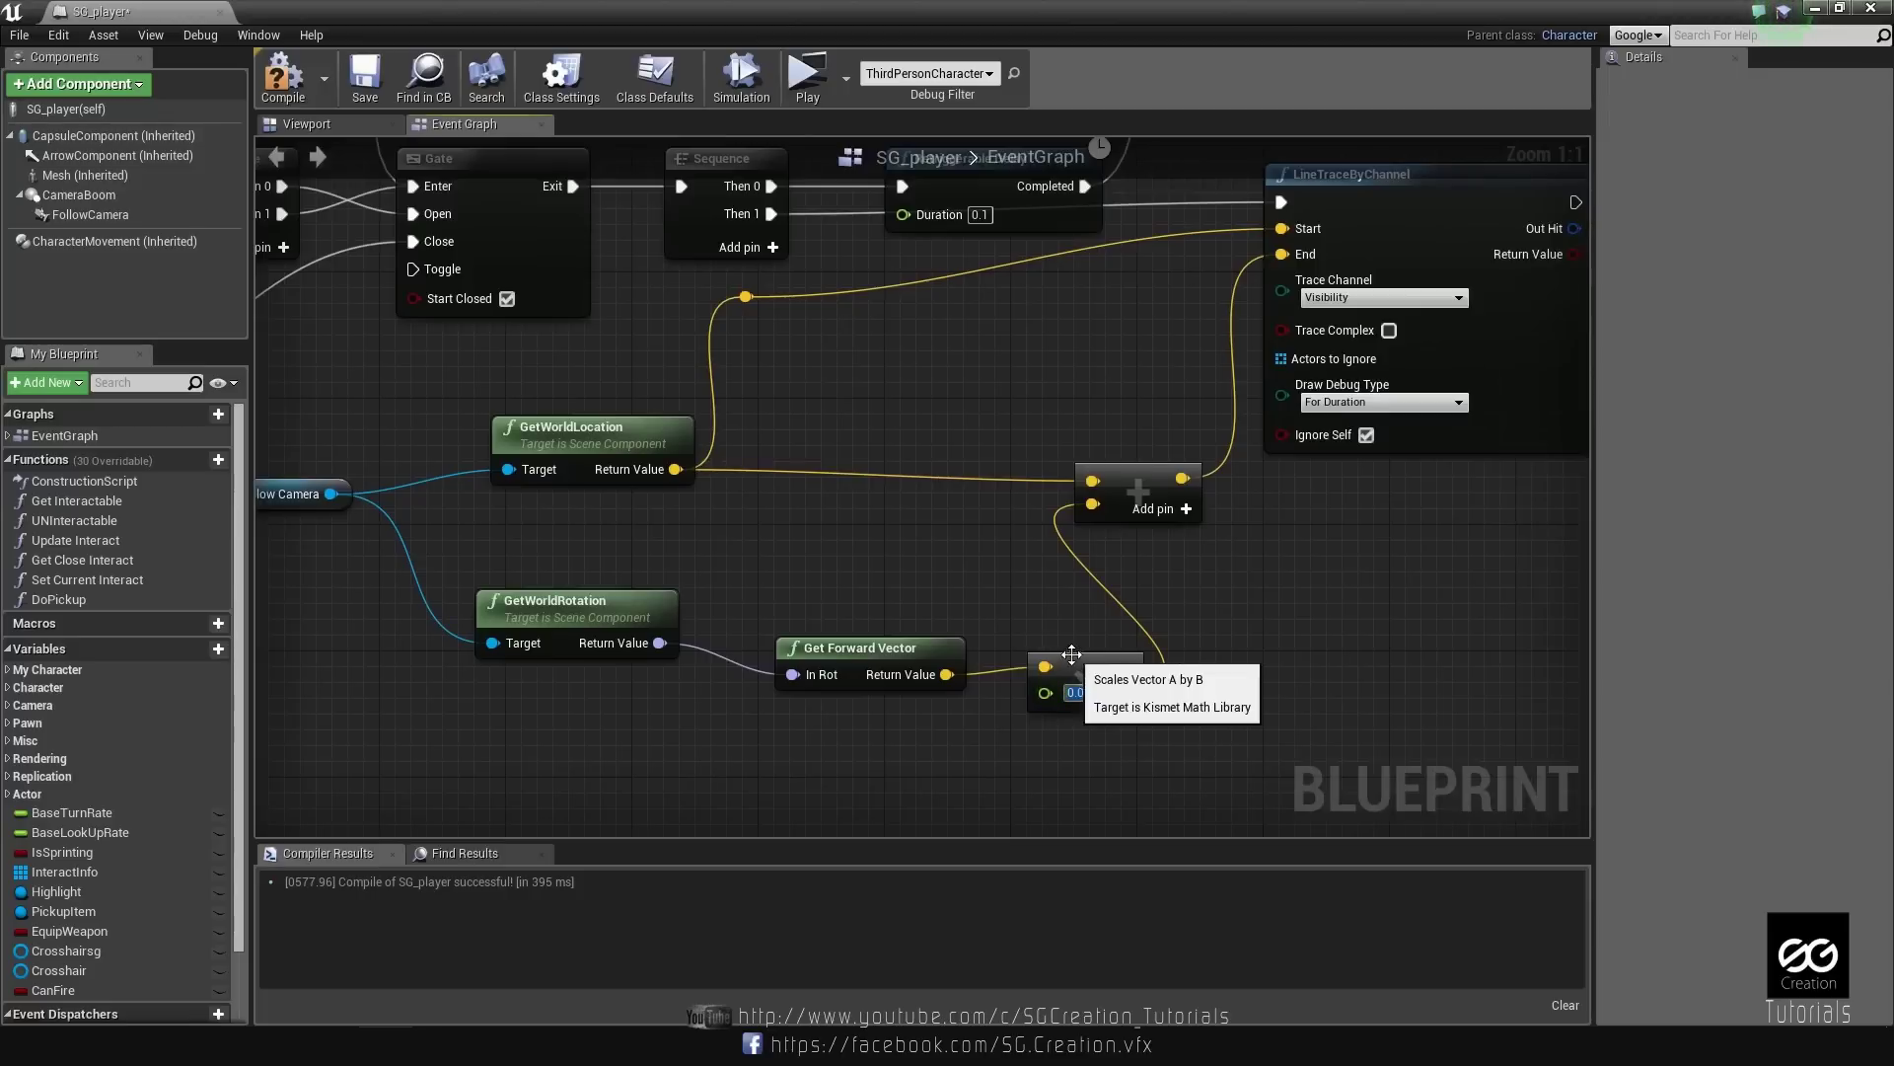
click(1048, 645)
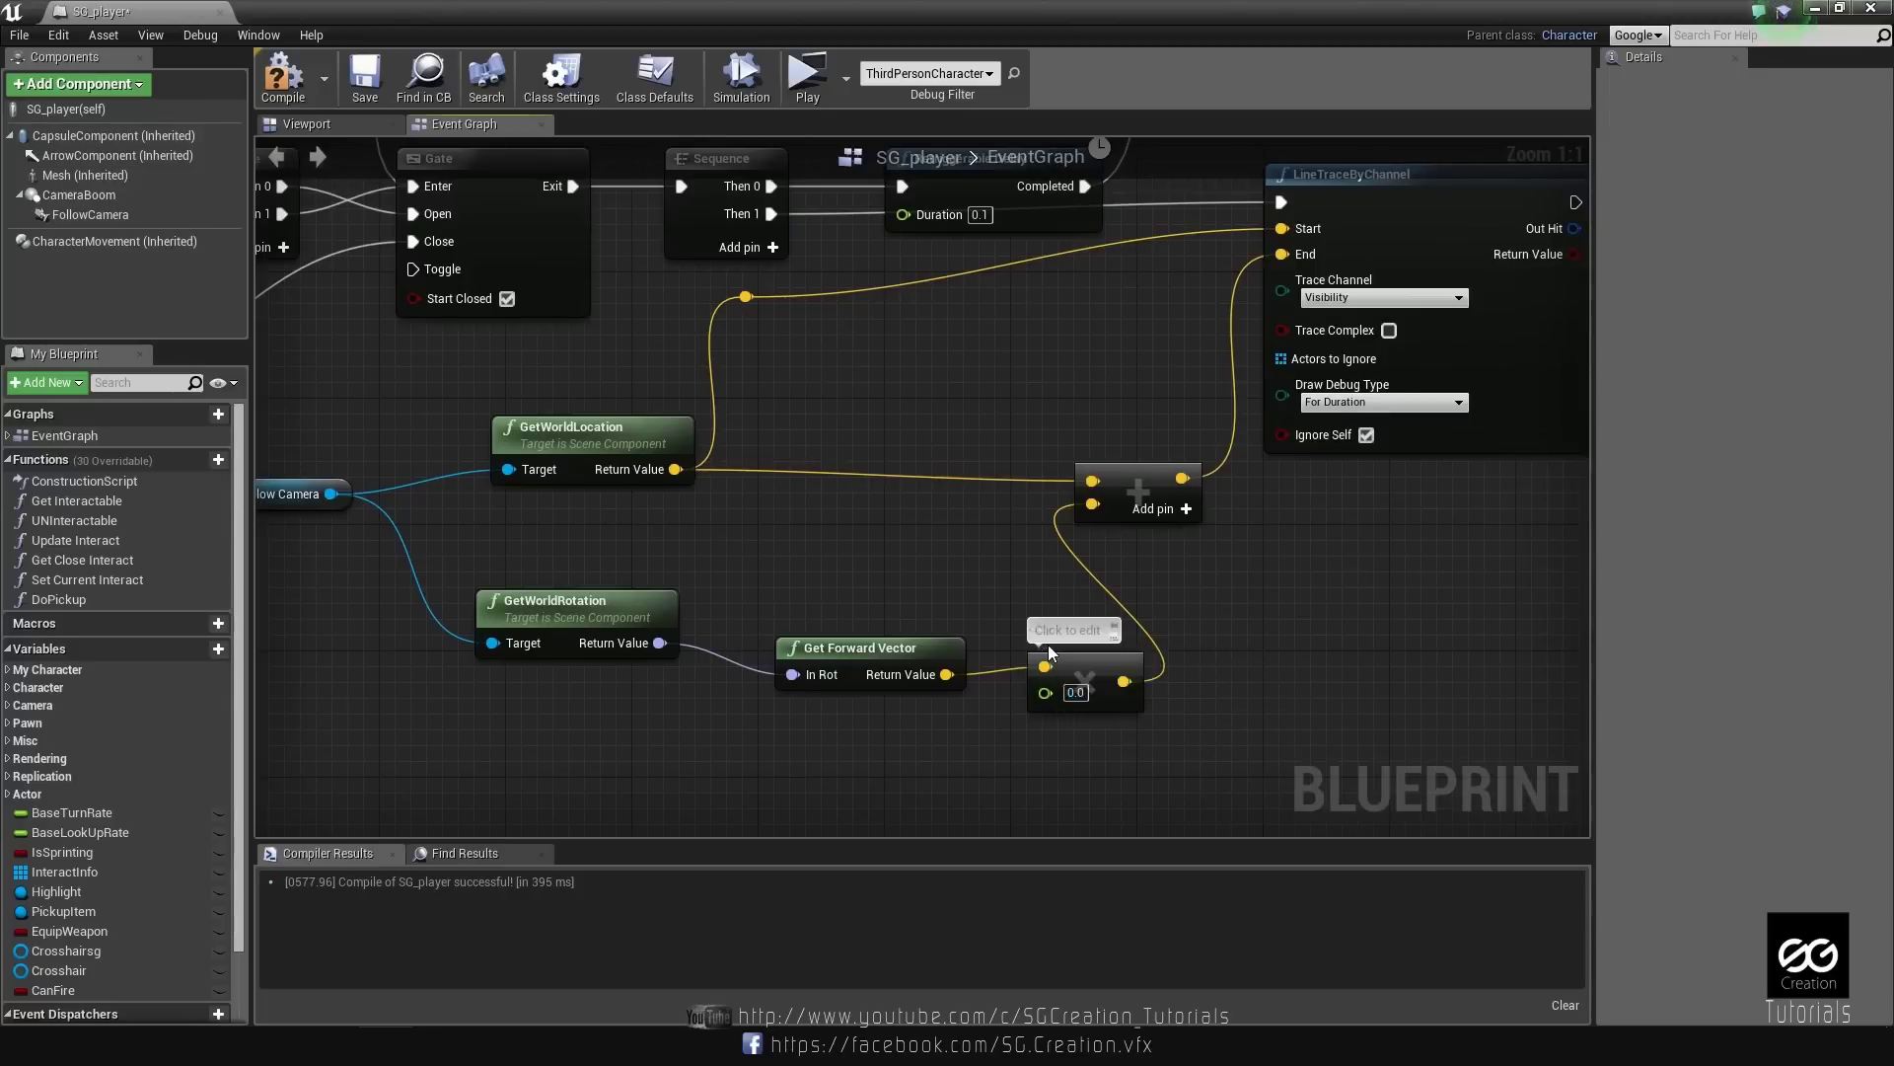
click(1048, 630)
text(how lomg u can fire)
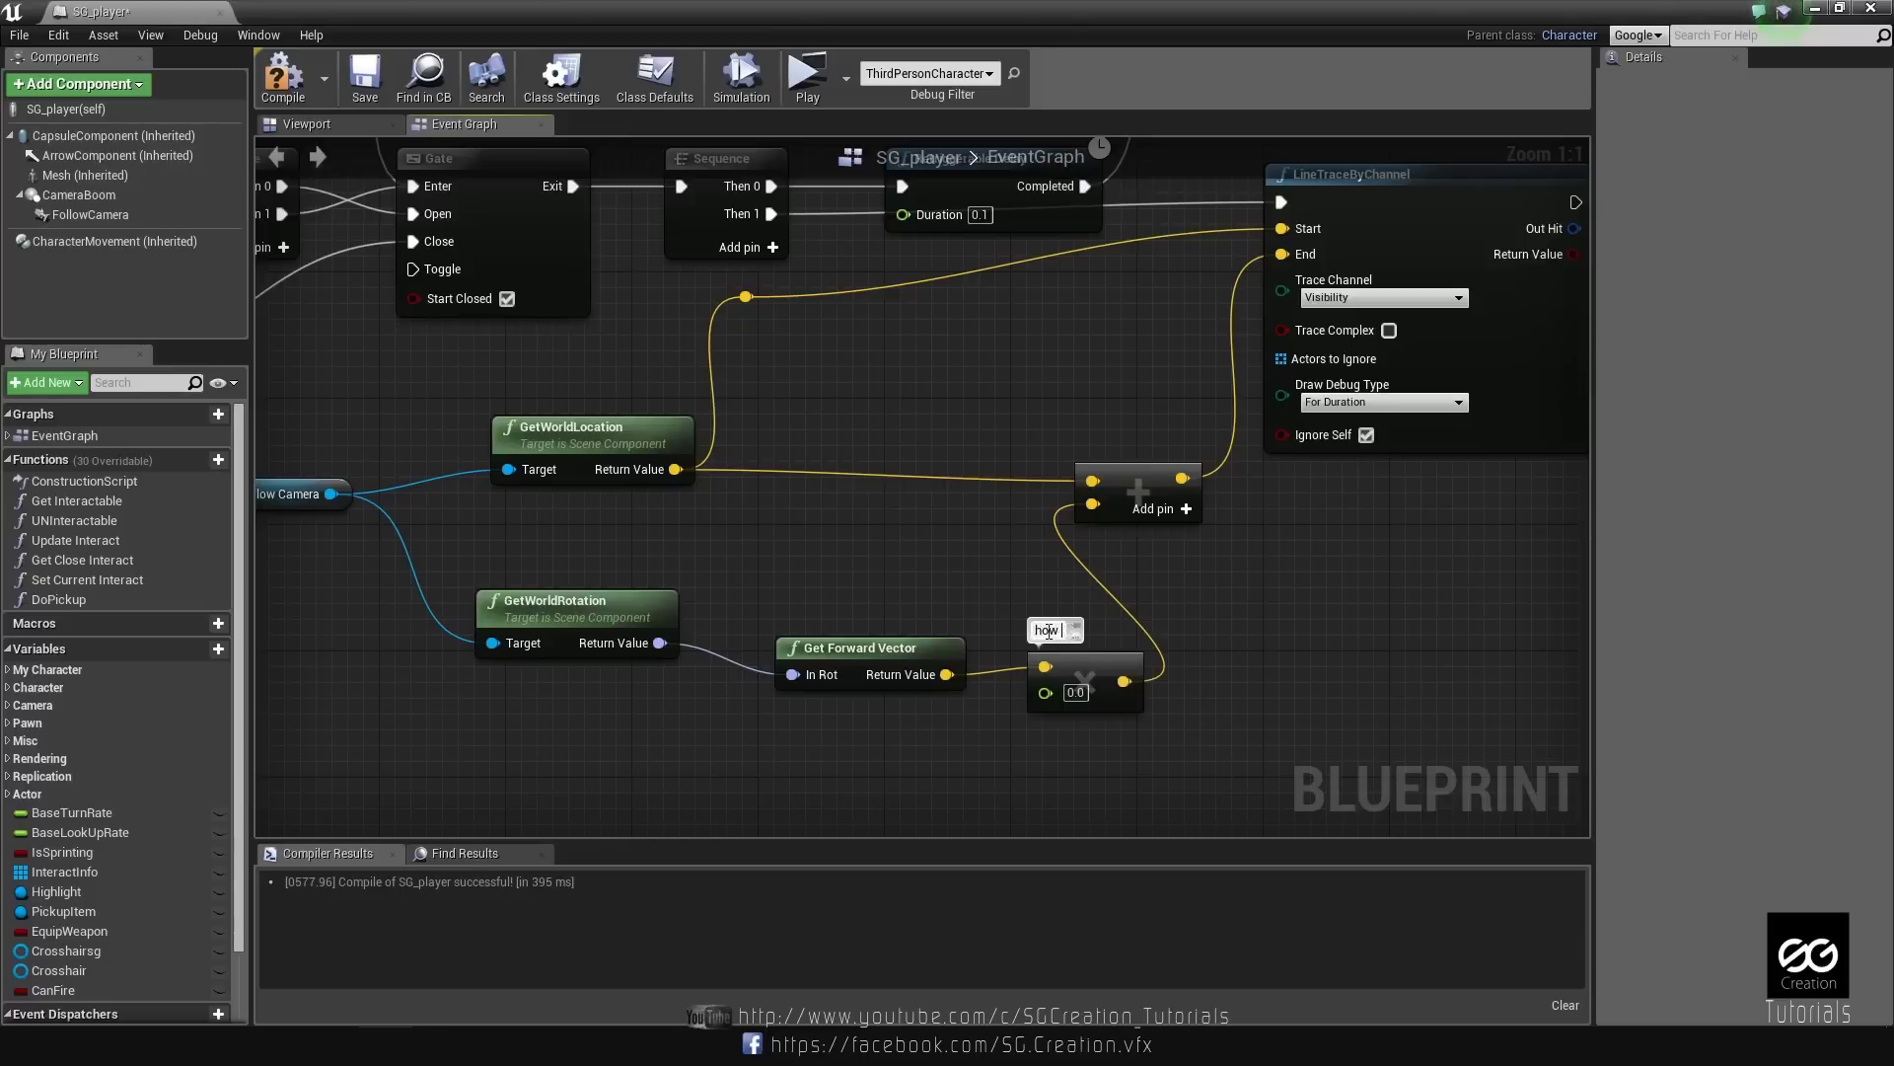
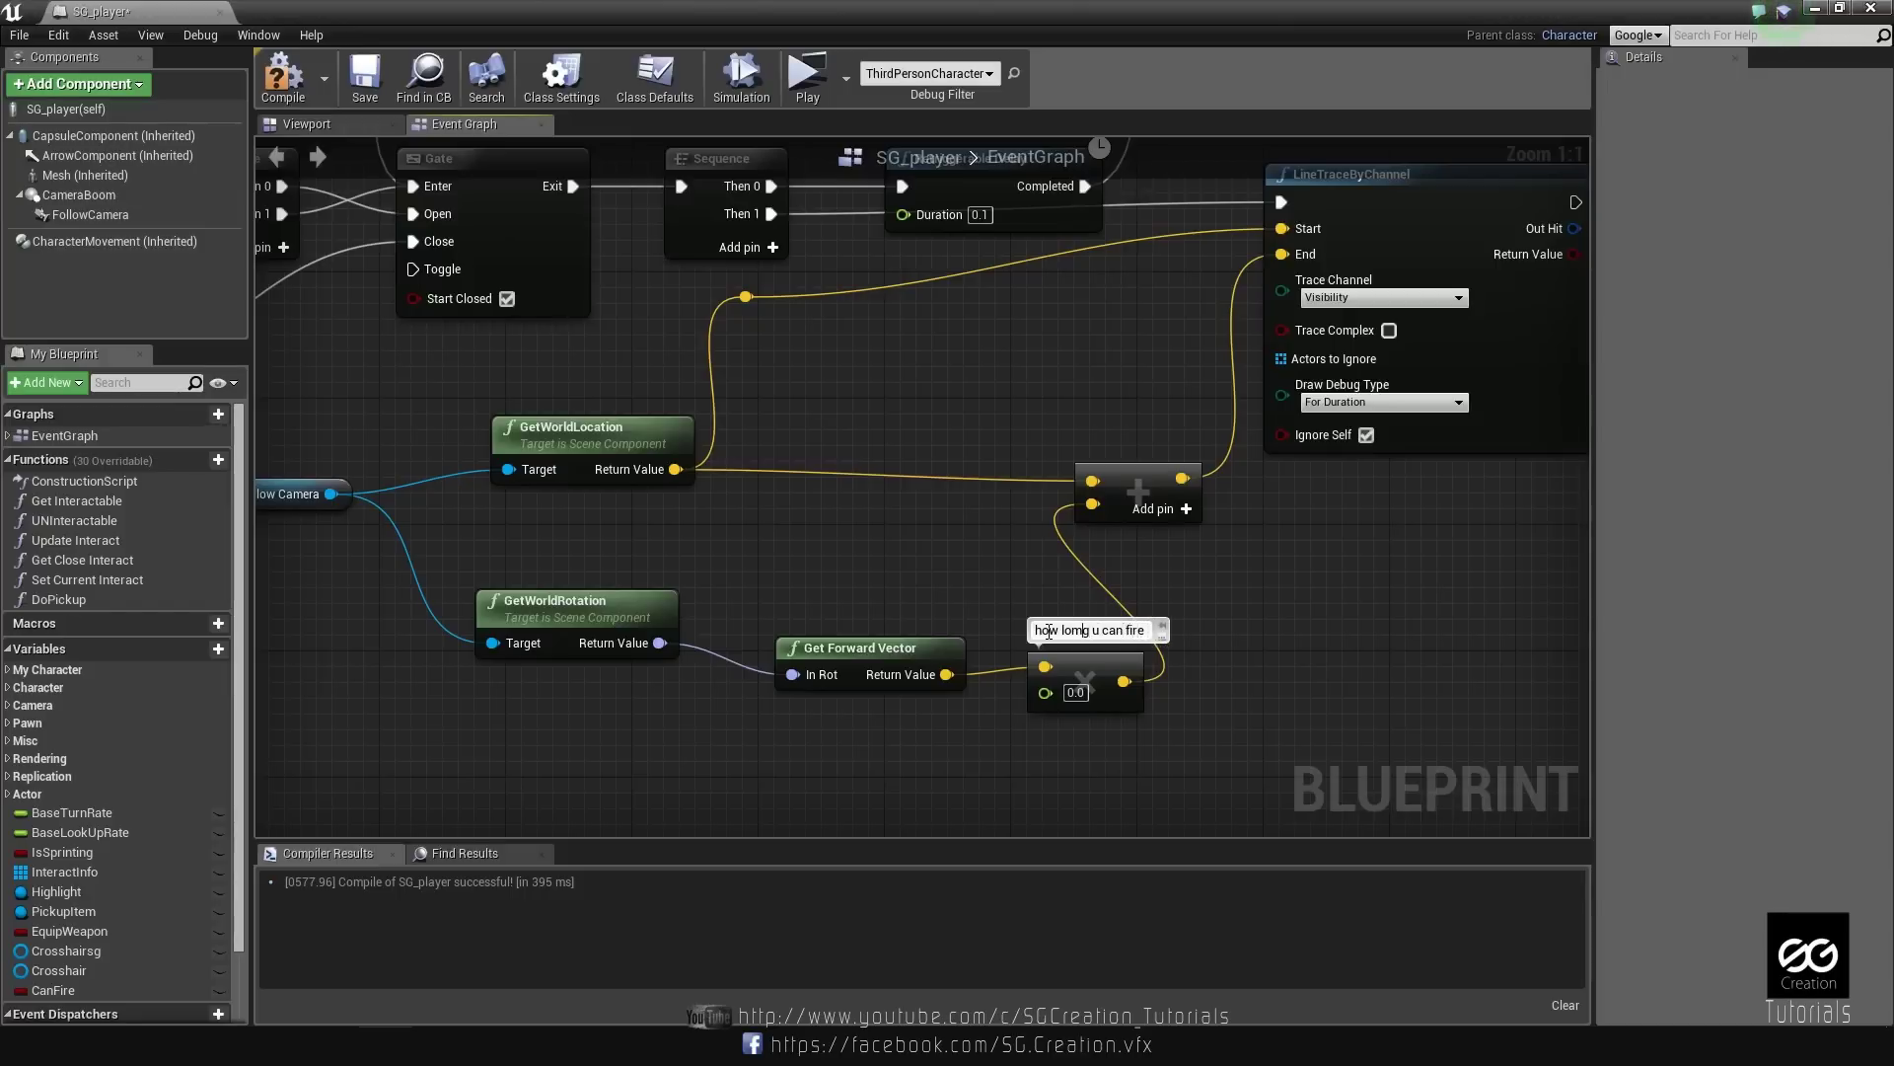
Fix the typo in the 'how long u can fire' comment and set the multiplier to 25000.
key(BackSpace)
click(1012, 642)
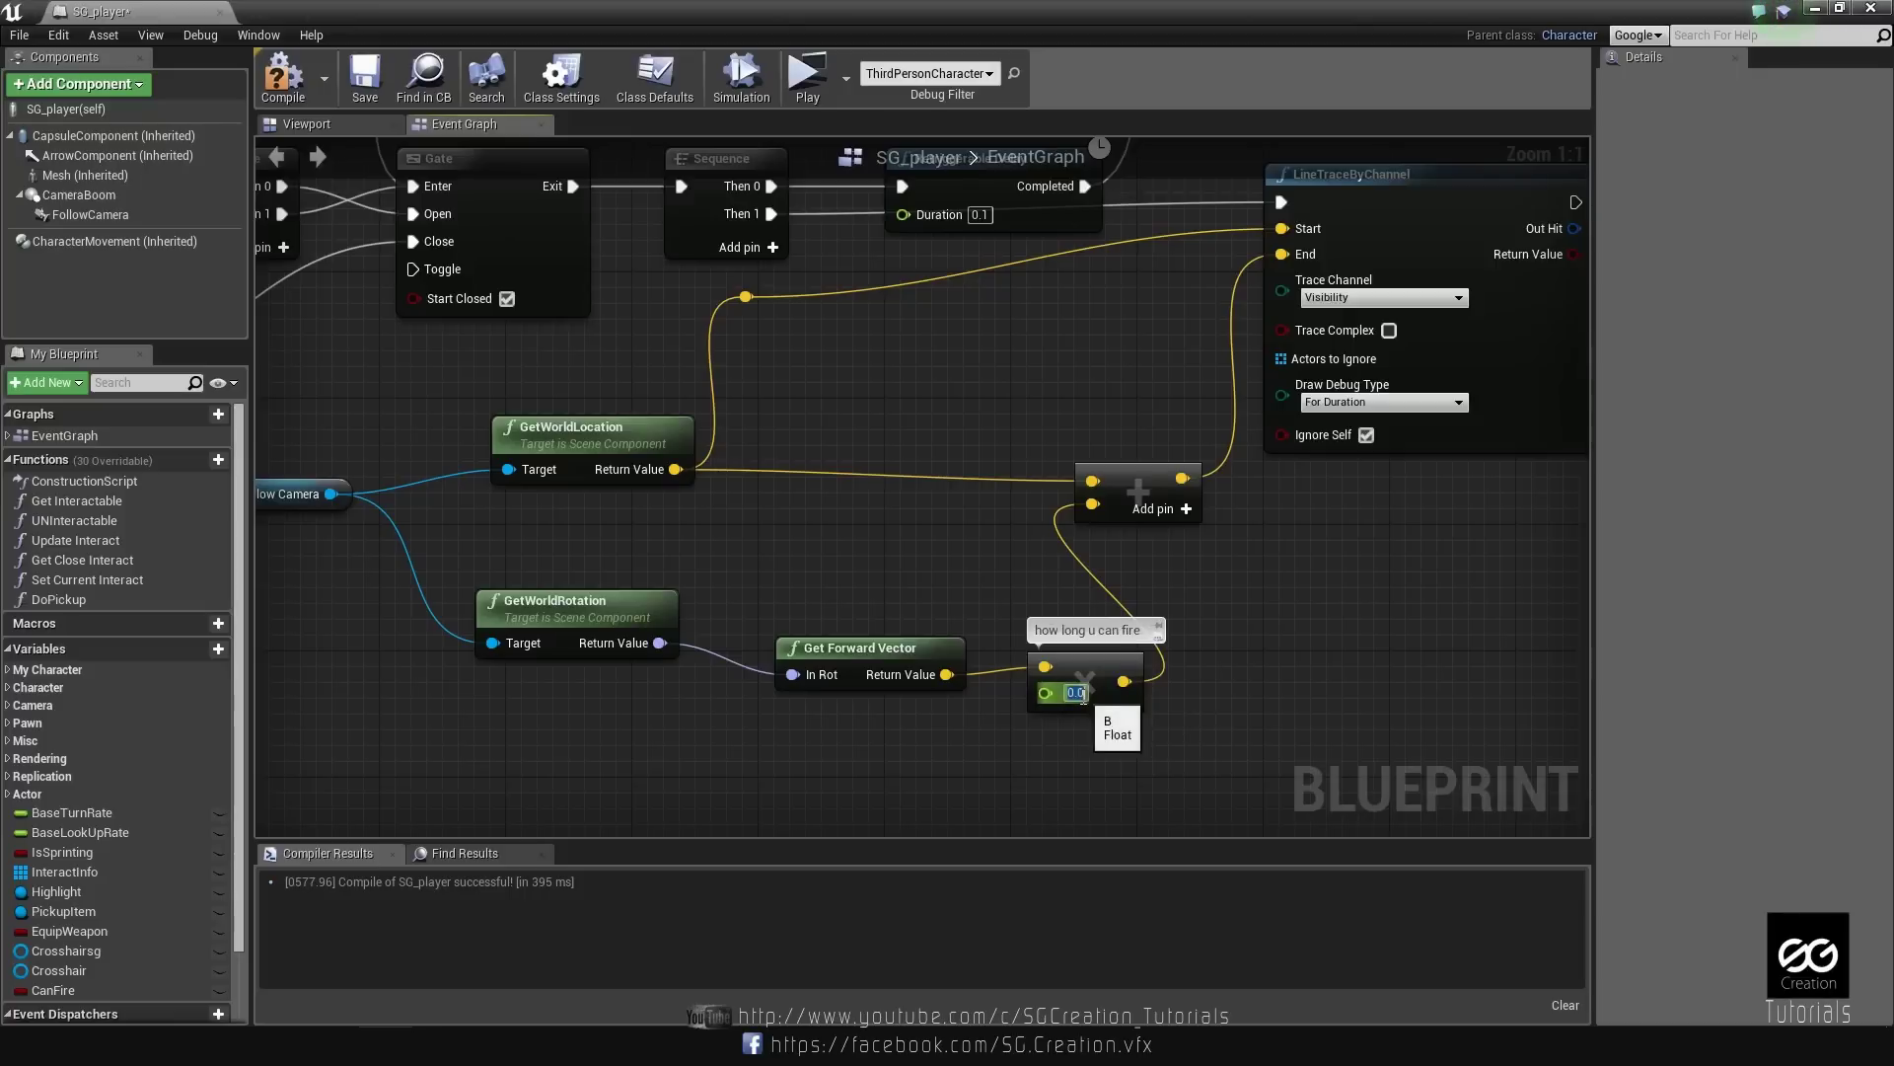
text(25000)
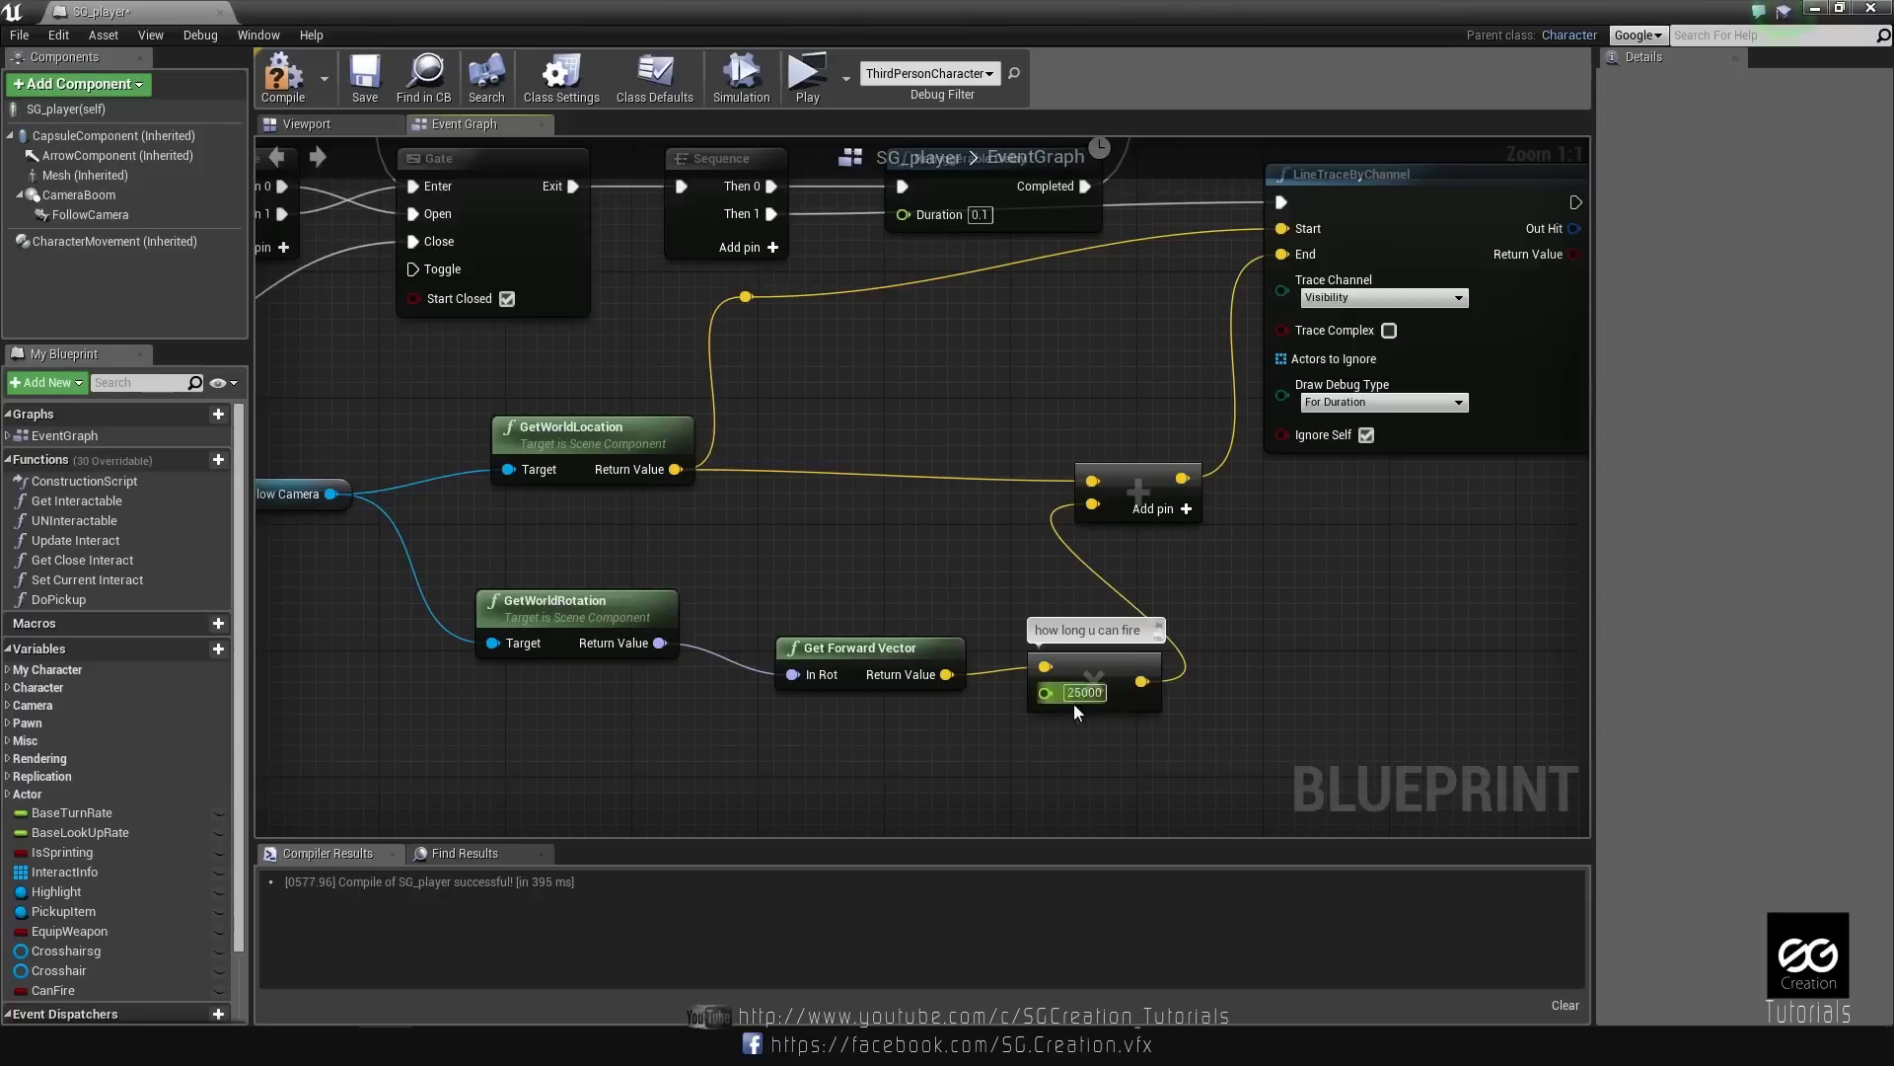
Add a Branch after LineTraceByChannel, wiring its exec and Return Value into Condition.
scroll(1073, 703, down, 3)
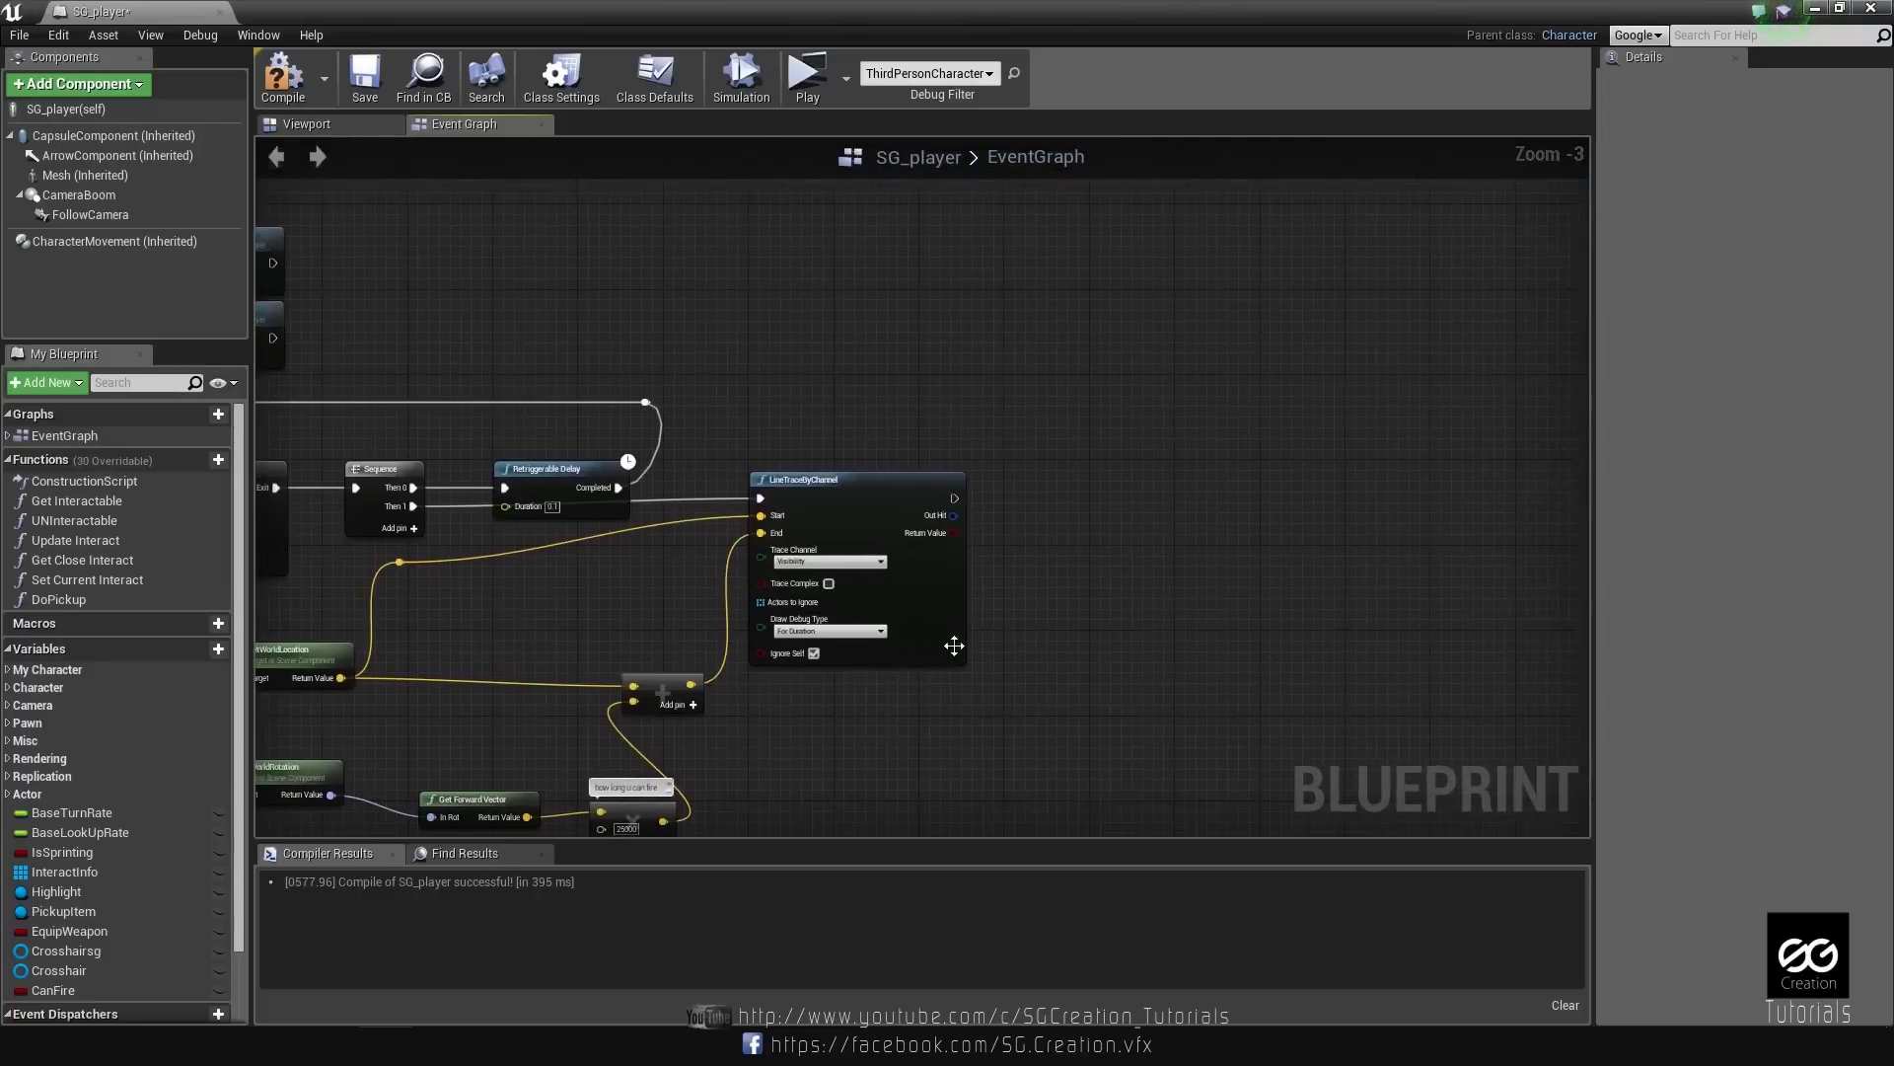
scroll(1032, 517, up, 3)
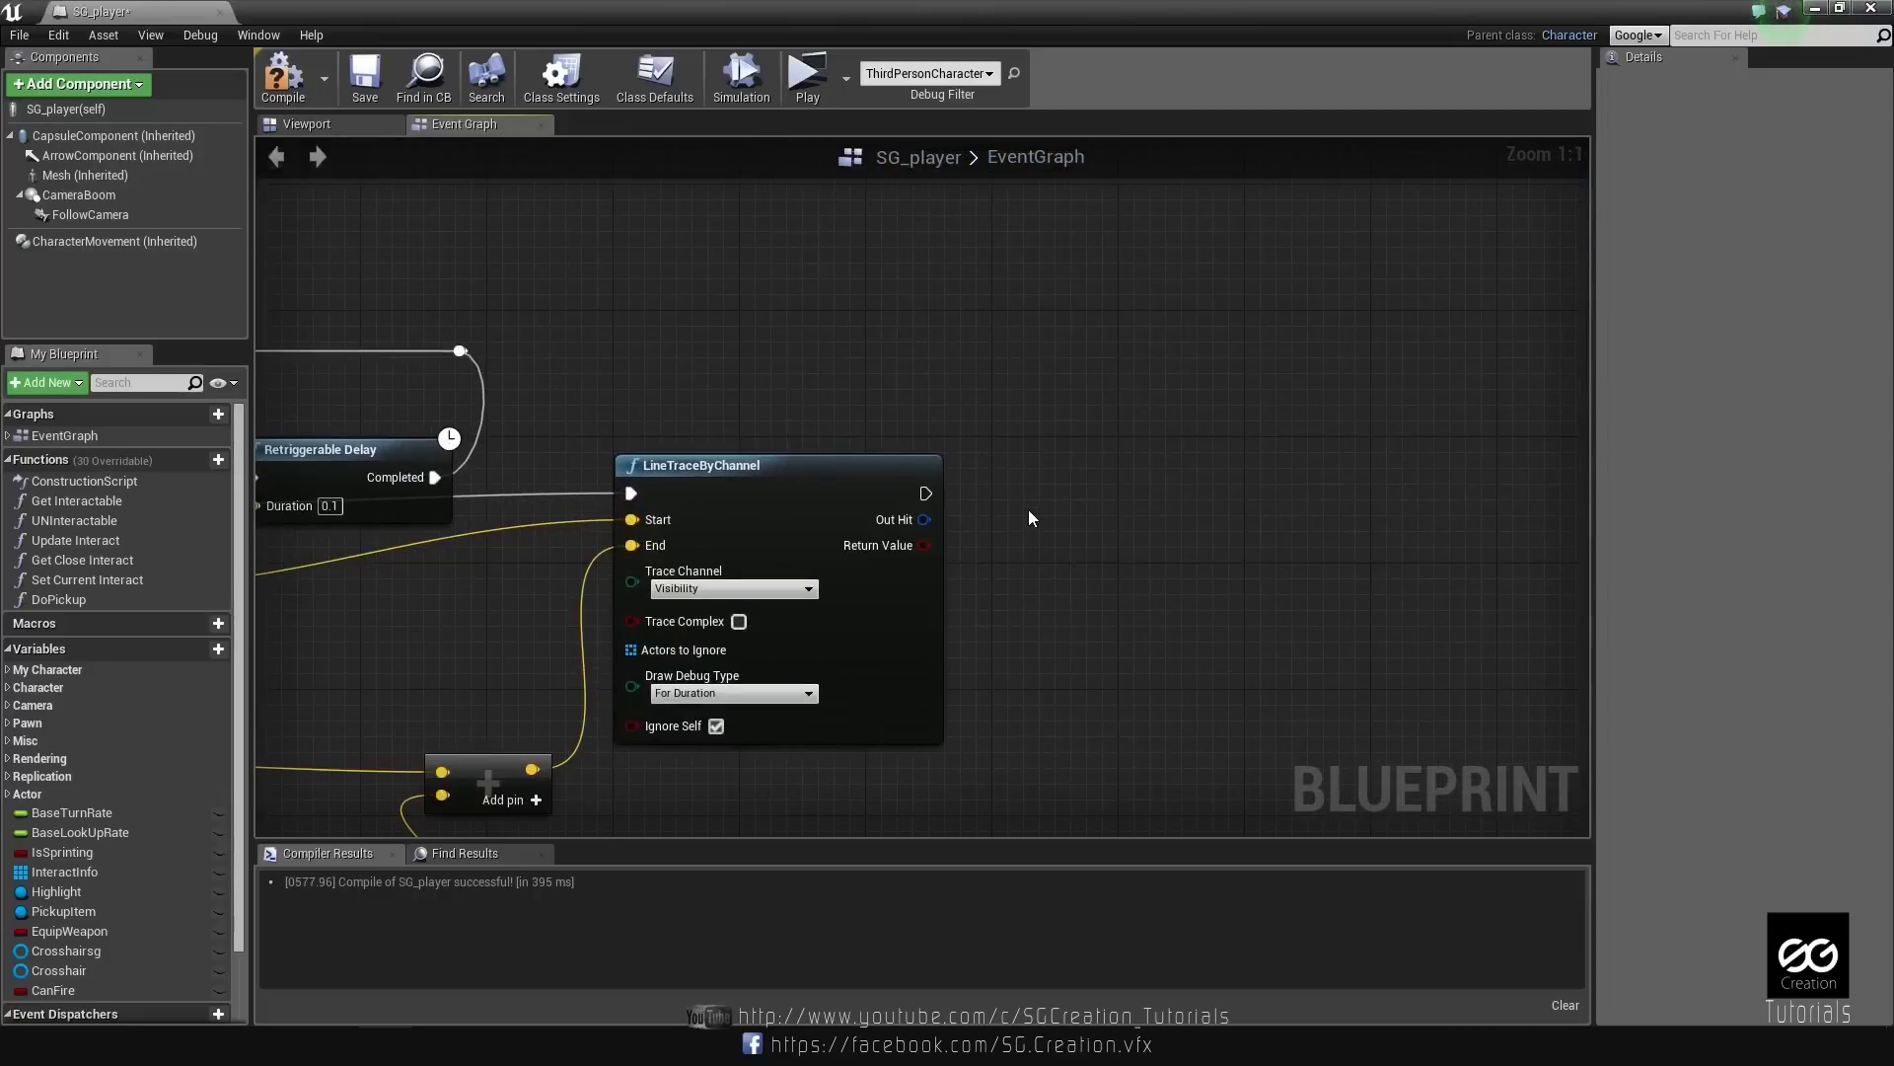
click(1028, 509)
drag(1071, 521, 1071, 482)
drag(925, 493, 1040, 509)
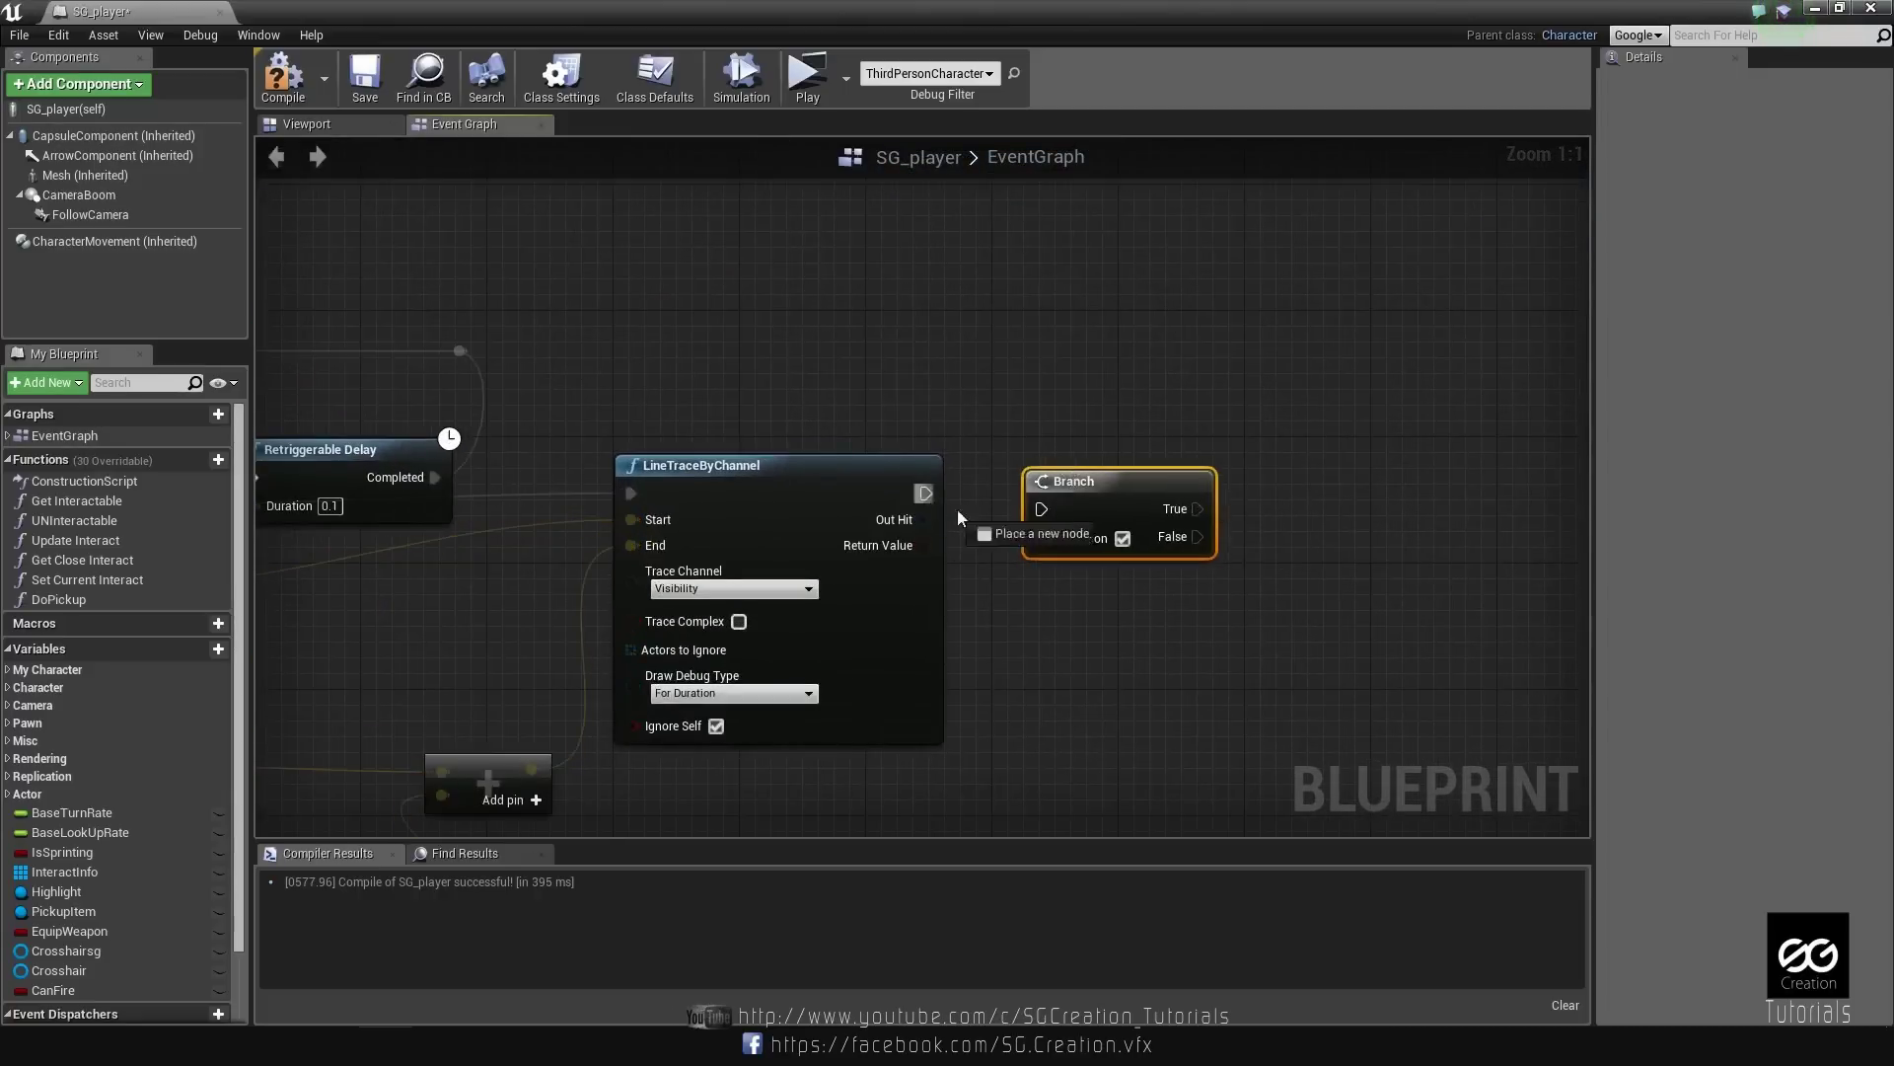
drag(925, 545, 1041, 537)
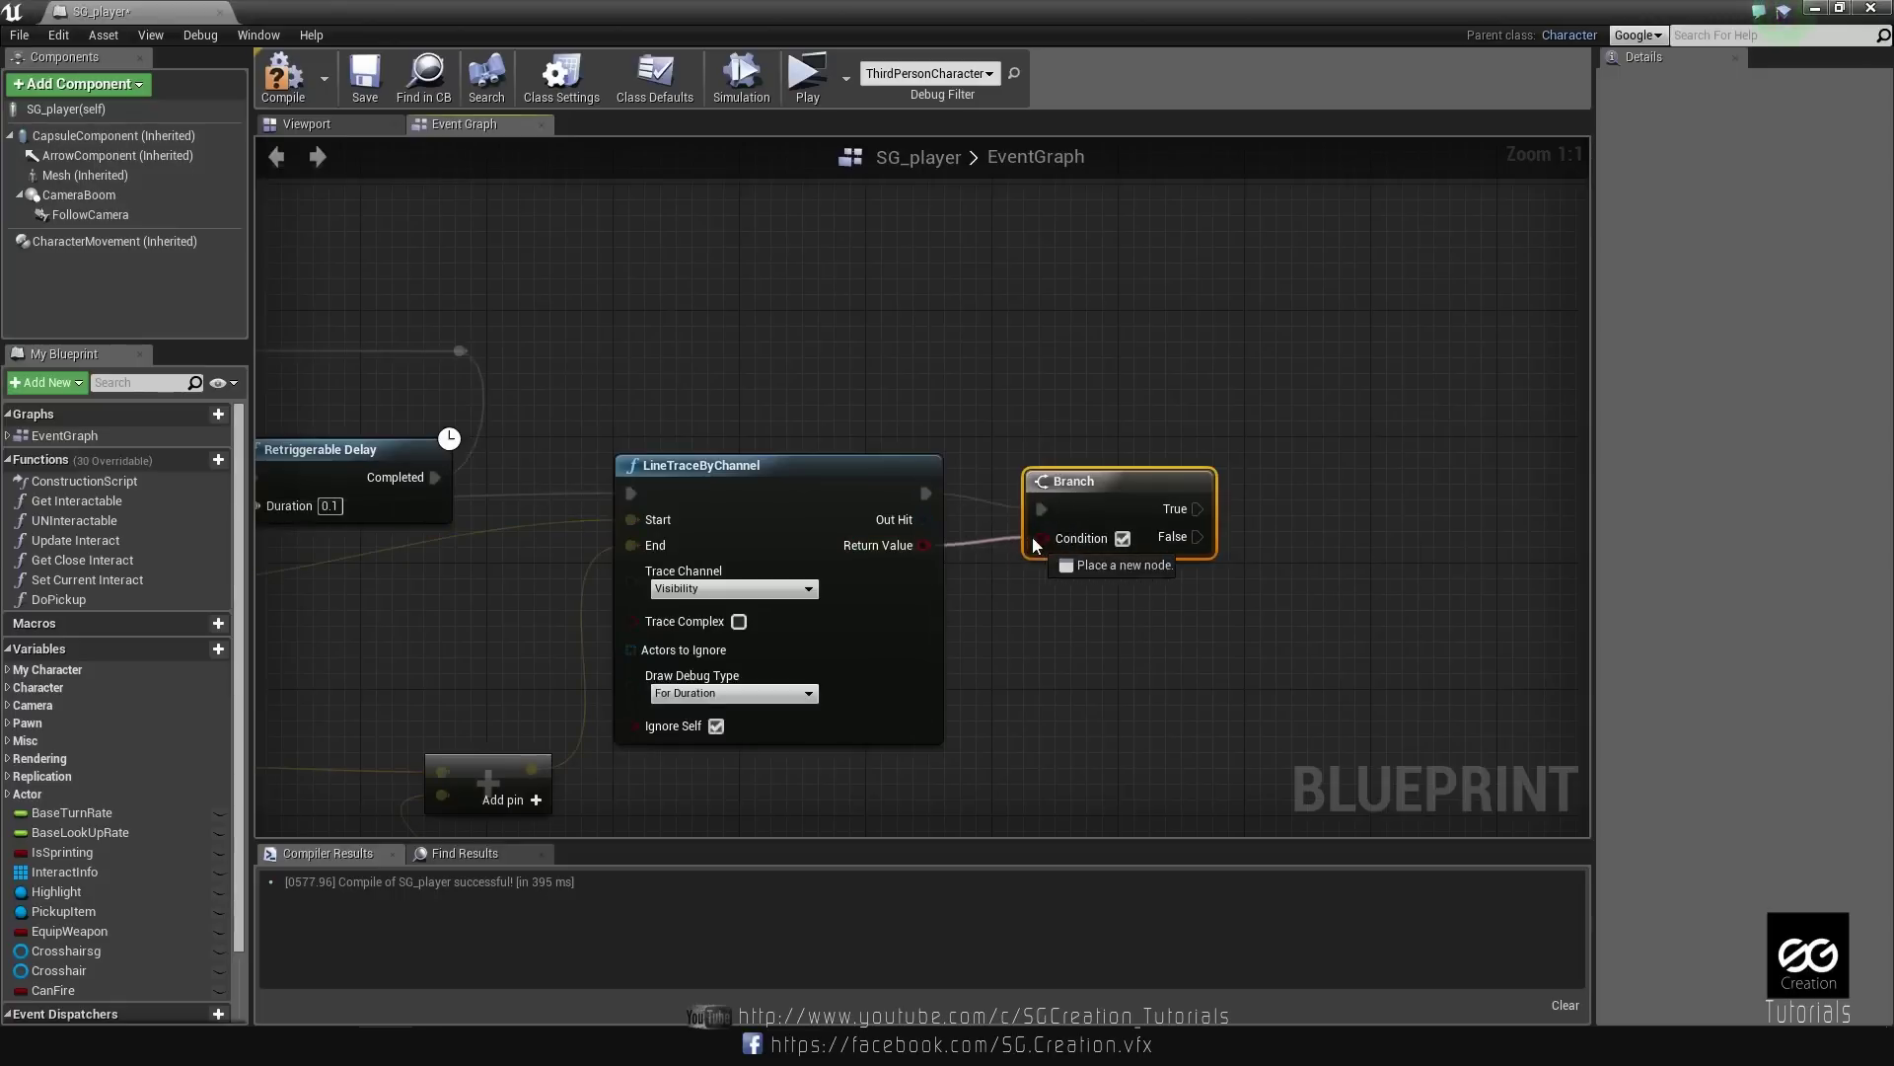
right_drag(1251, 620, 877, 630)
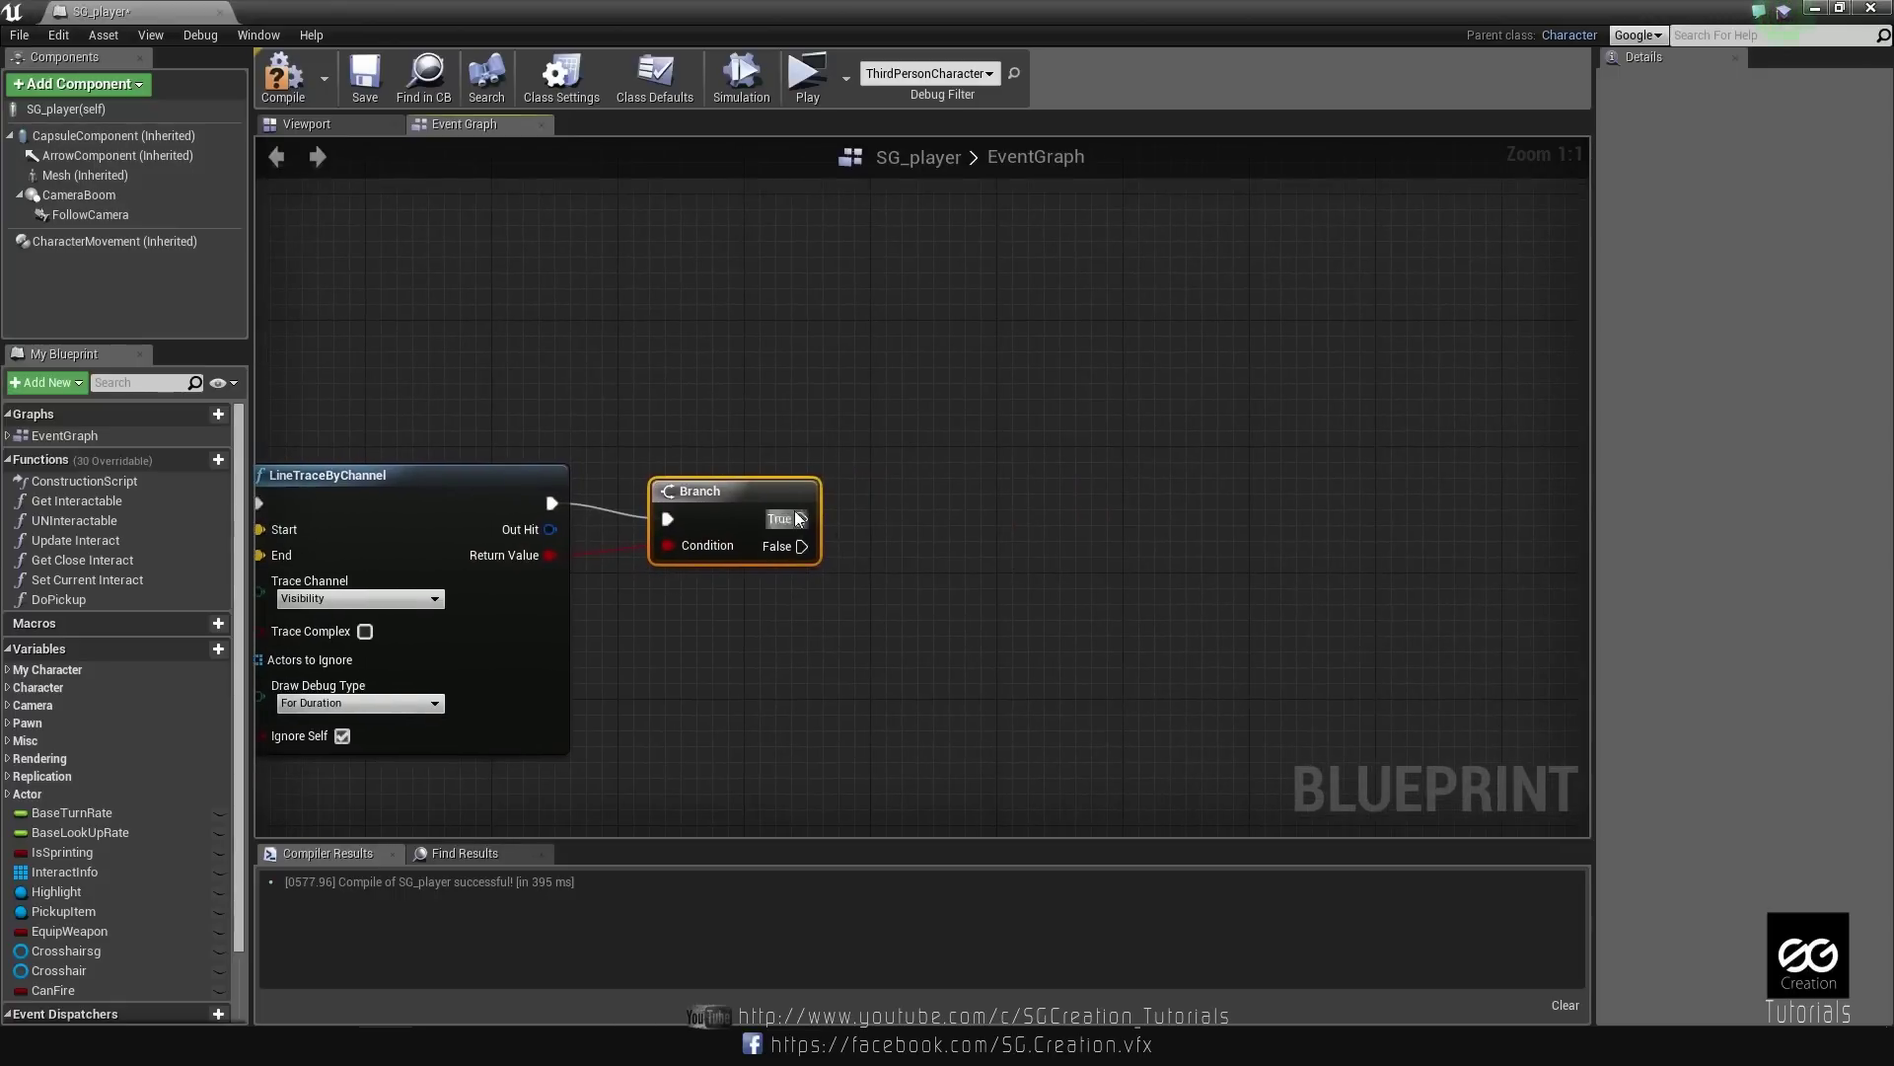
drag(789, 493, 790, 477)
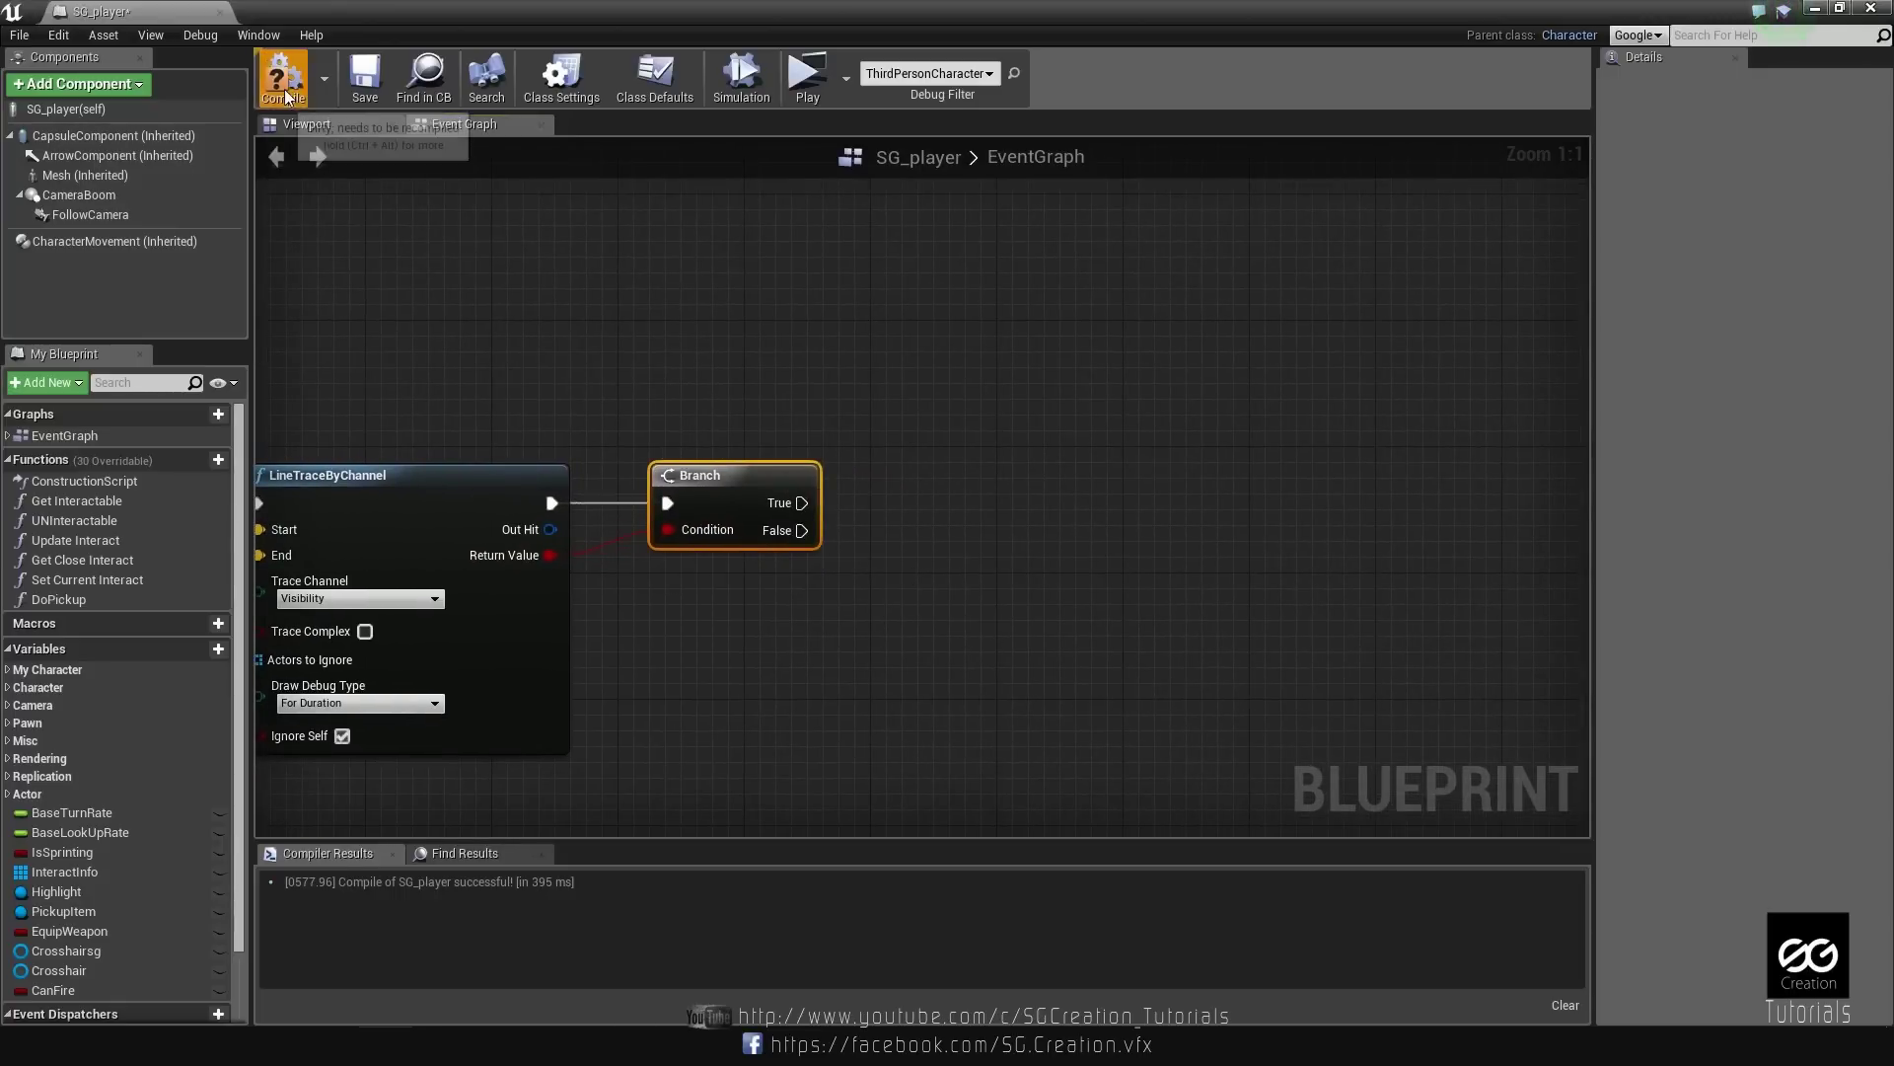
click(805, 79)
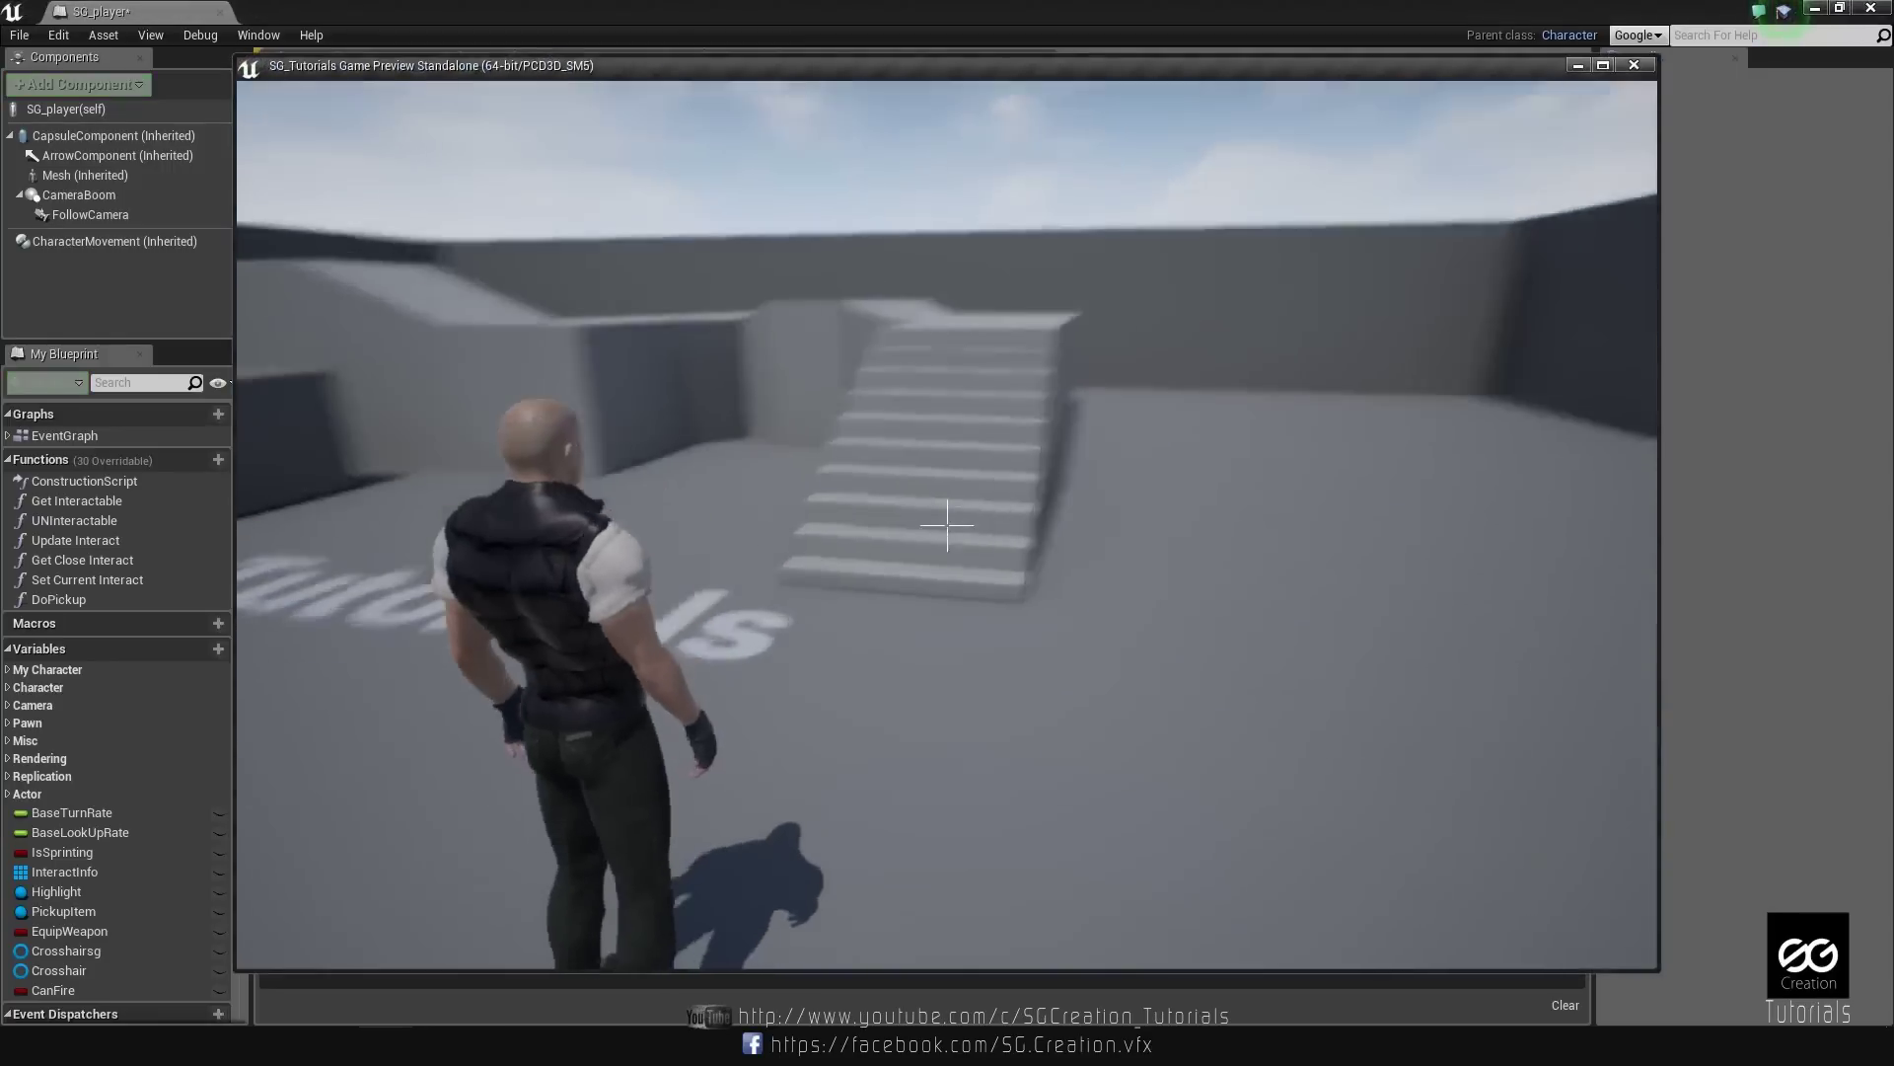
key(w)
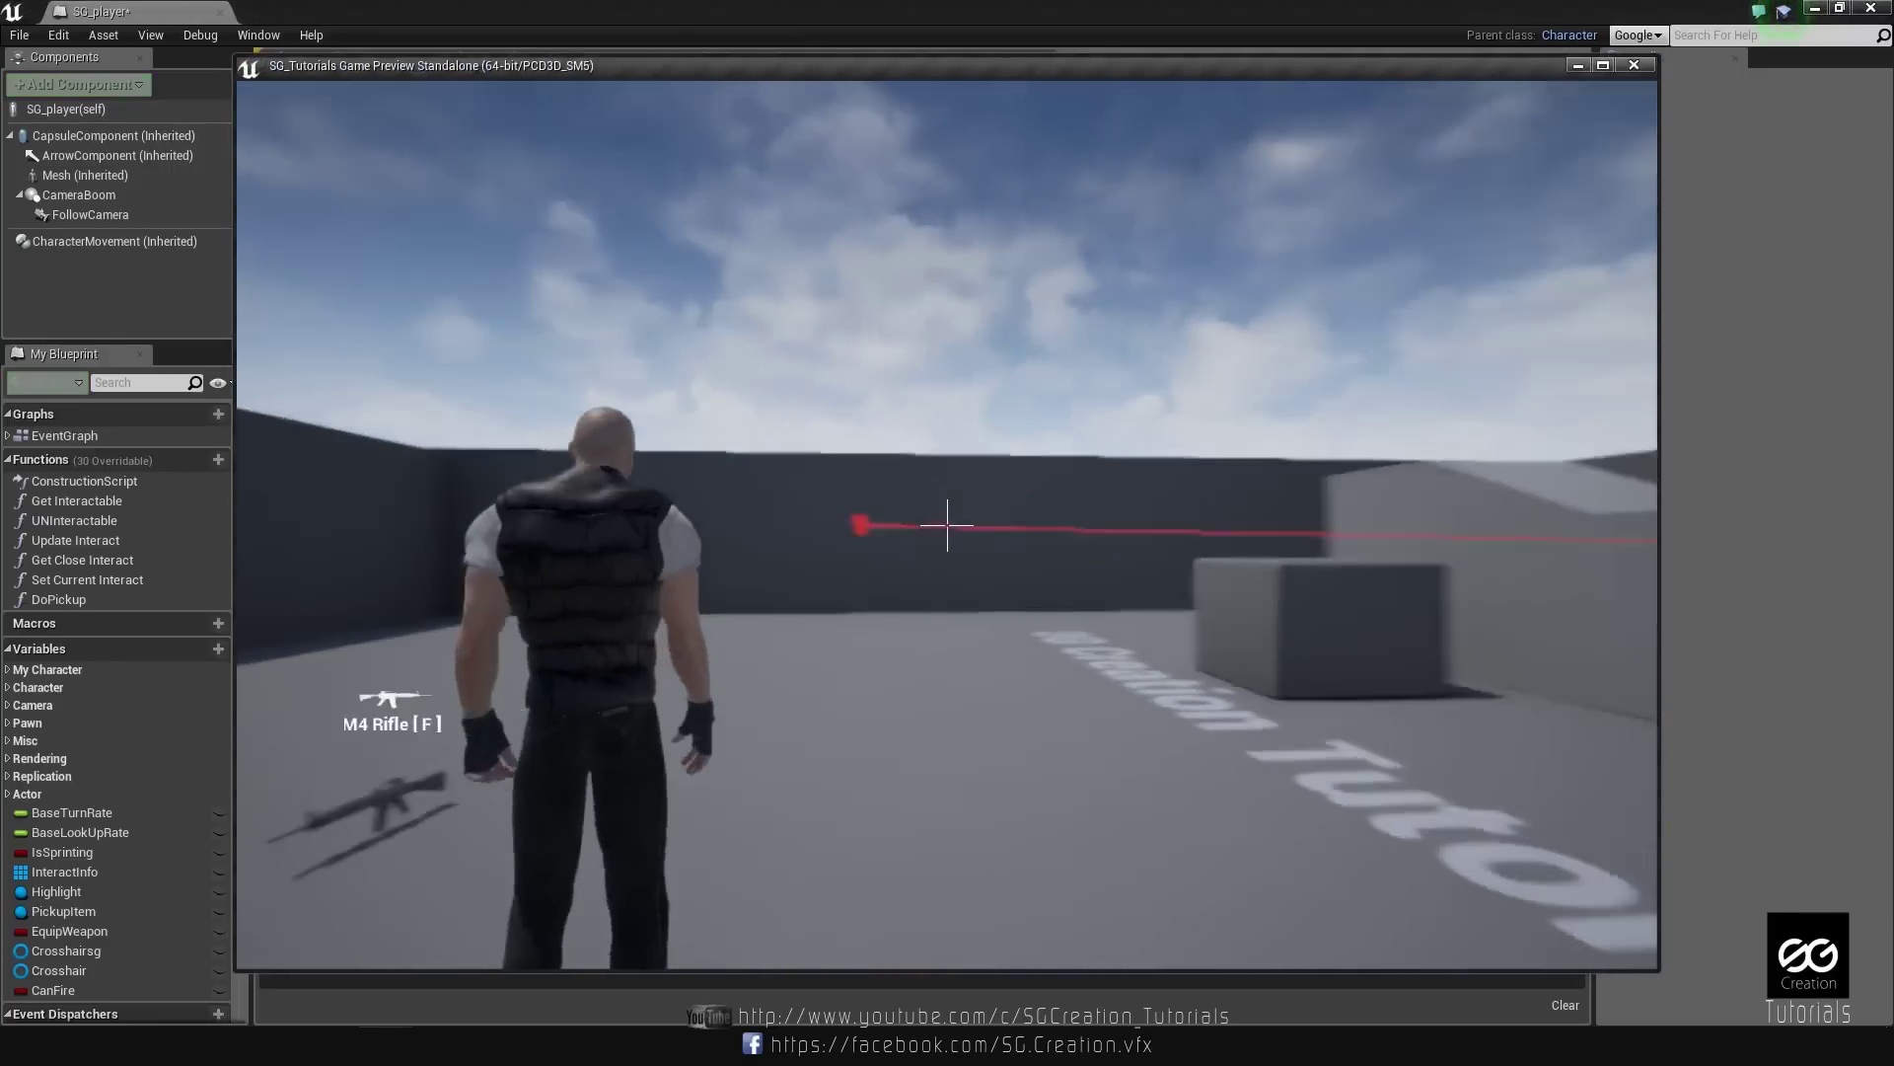
key(w)
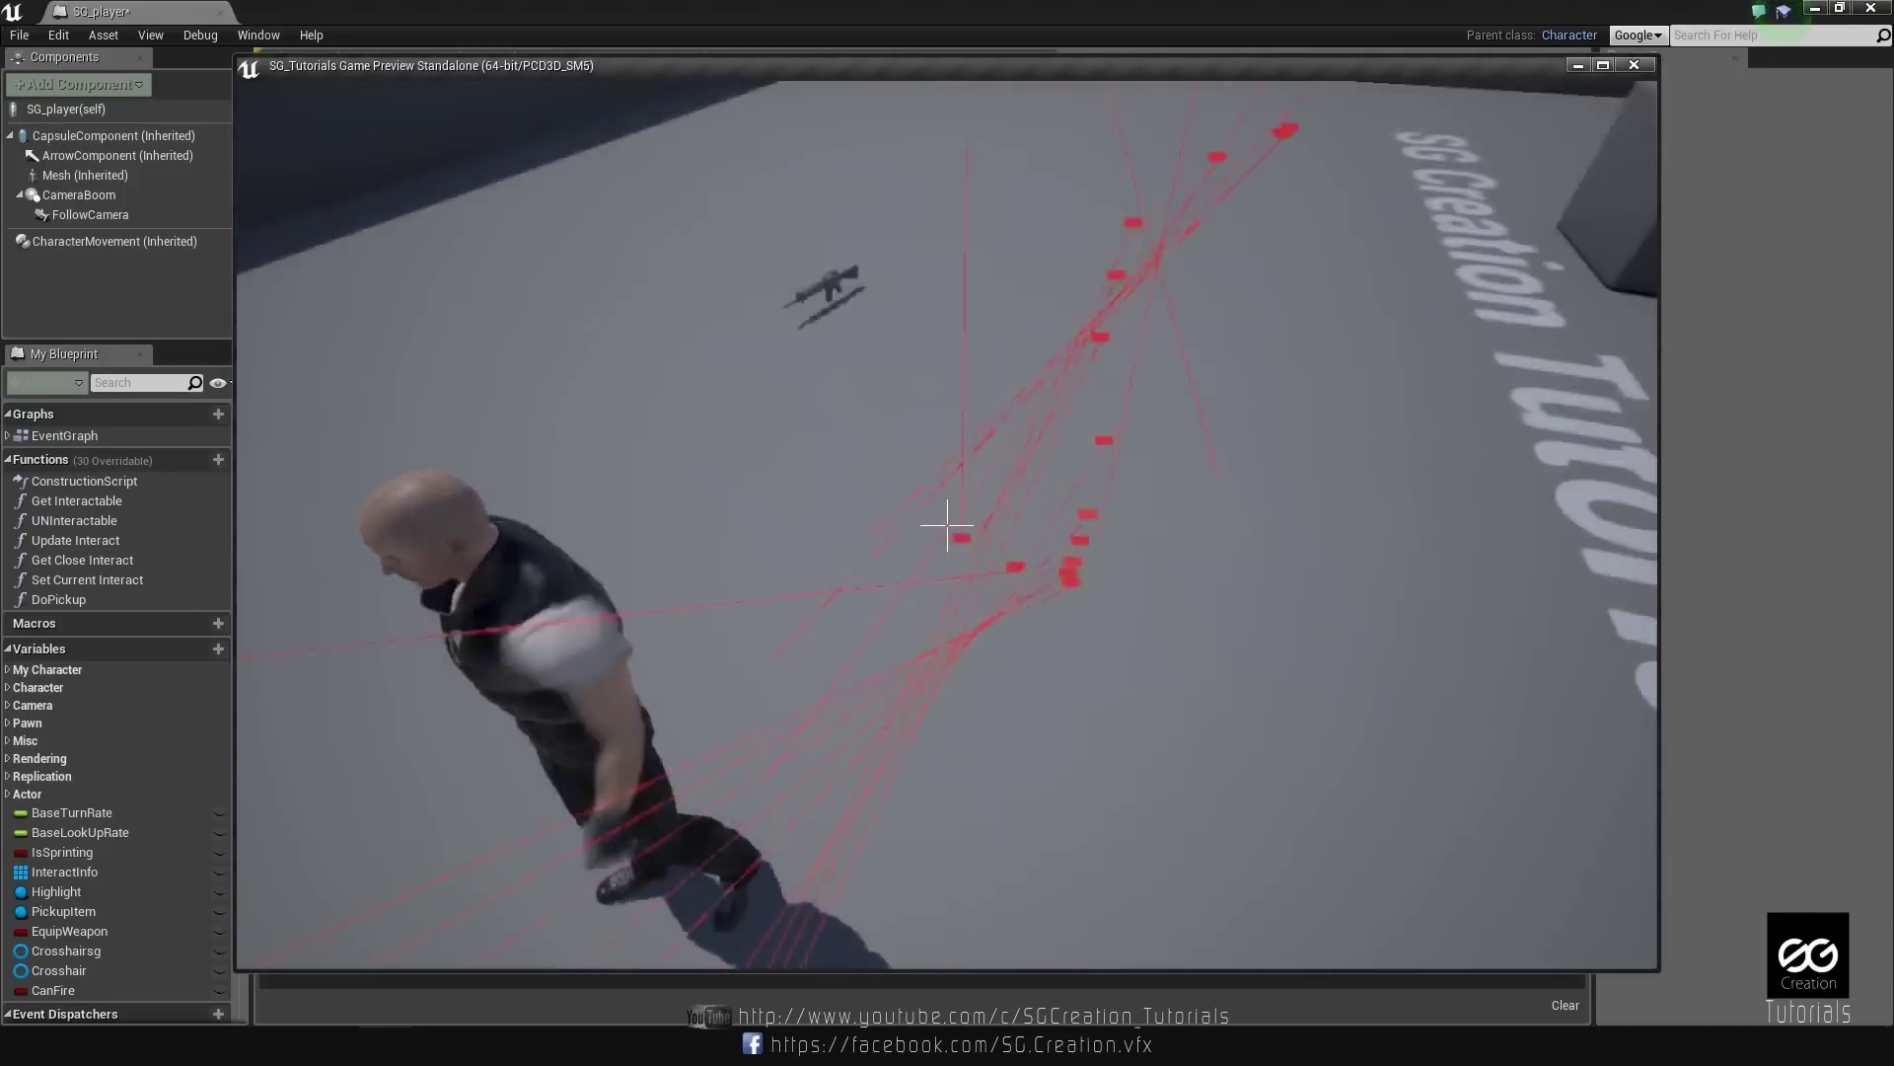
key(w)
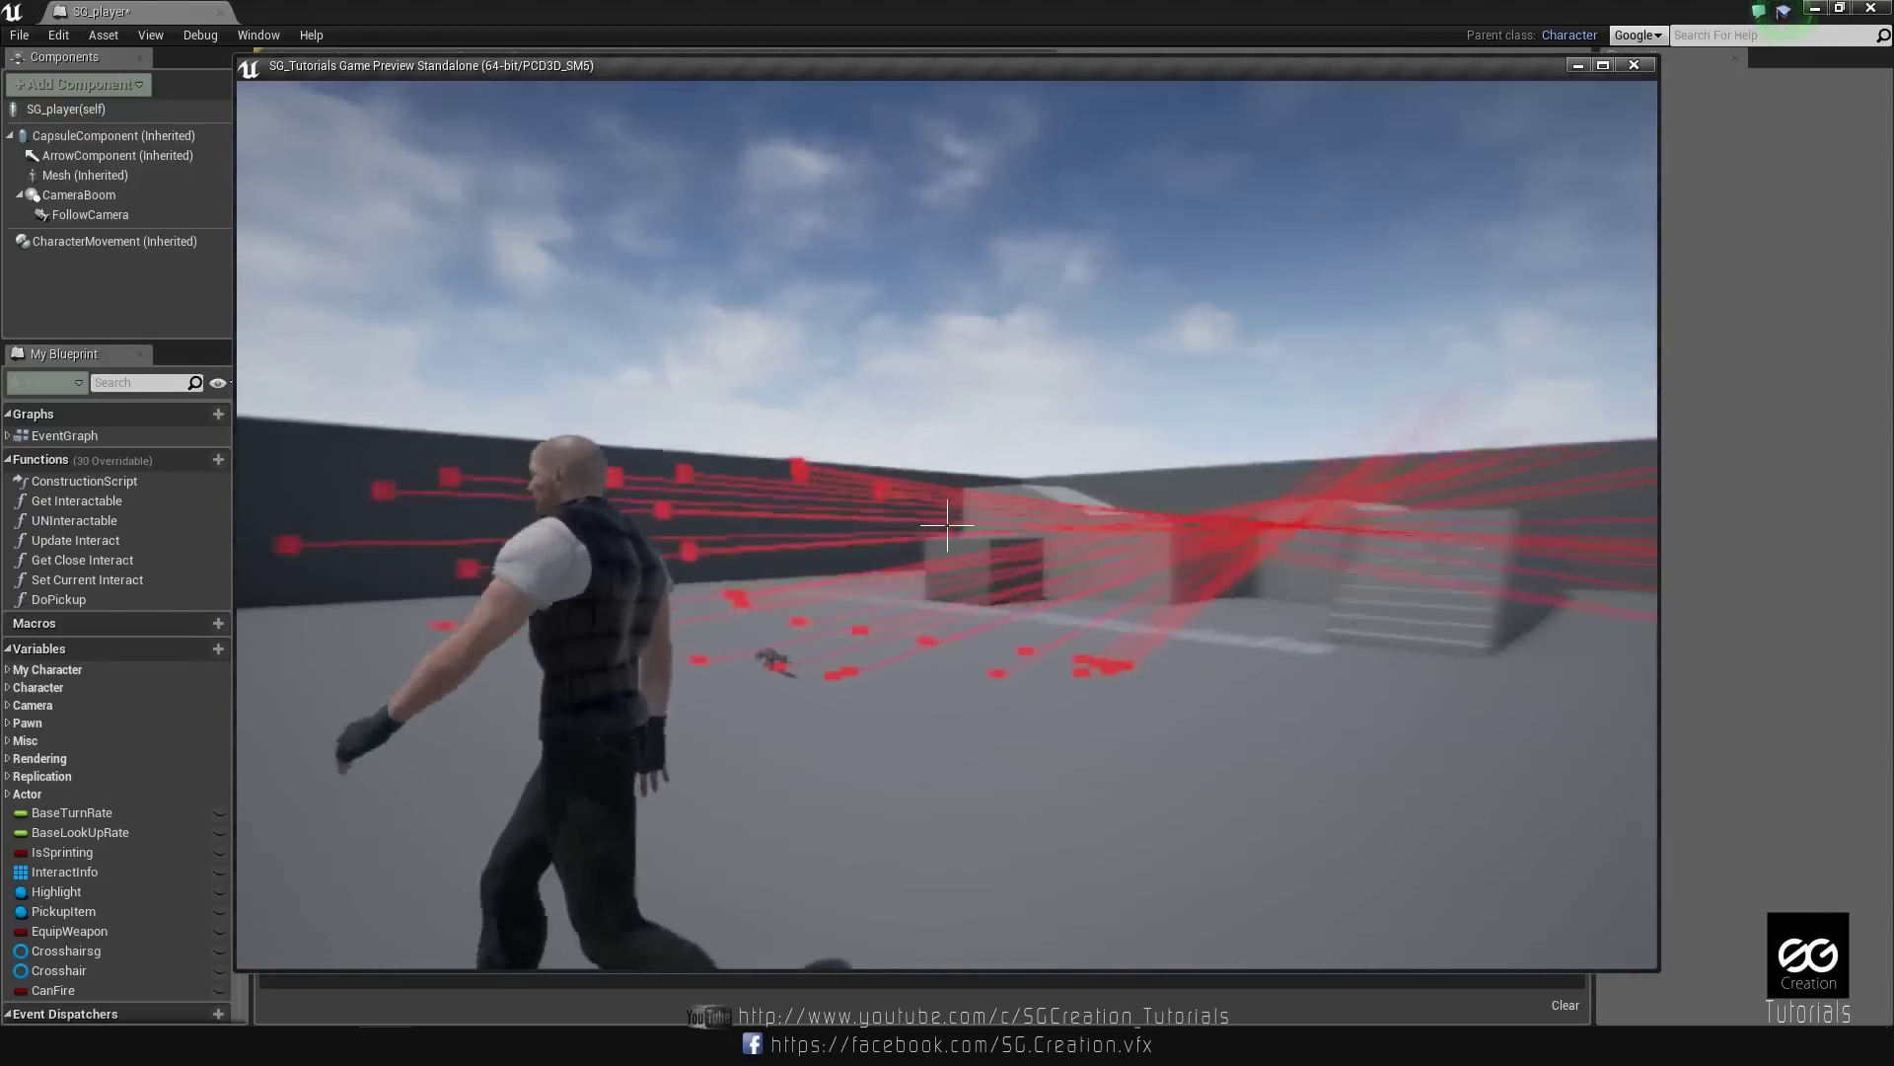
key(w)
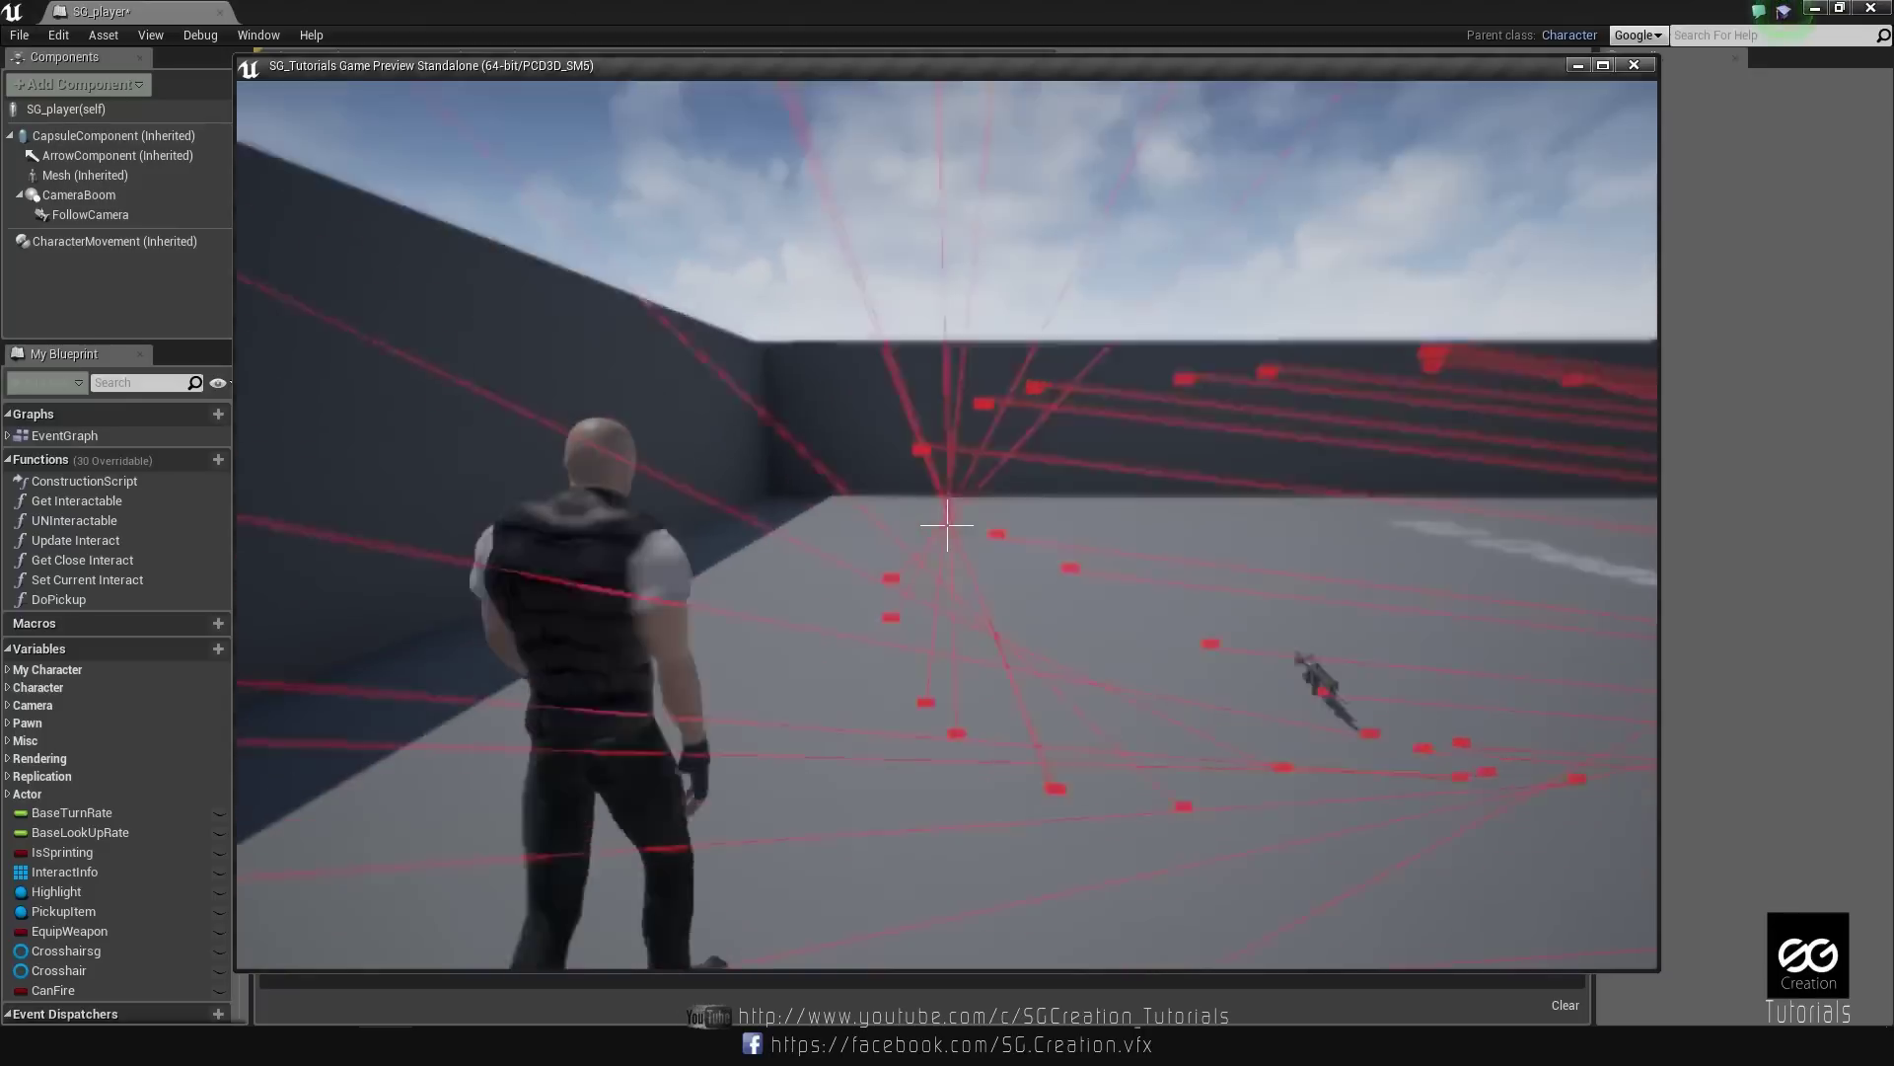
key(w)
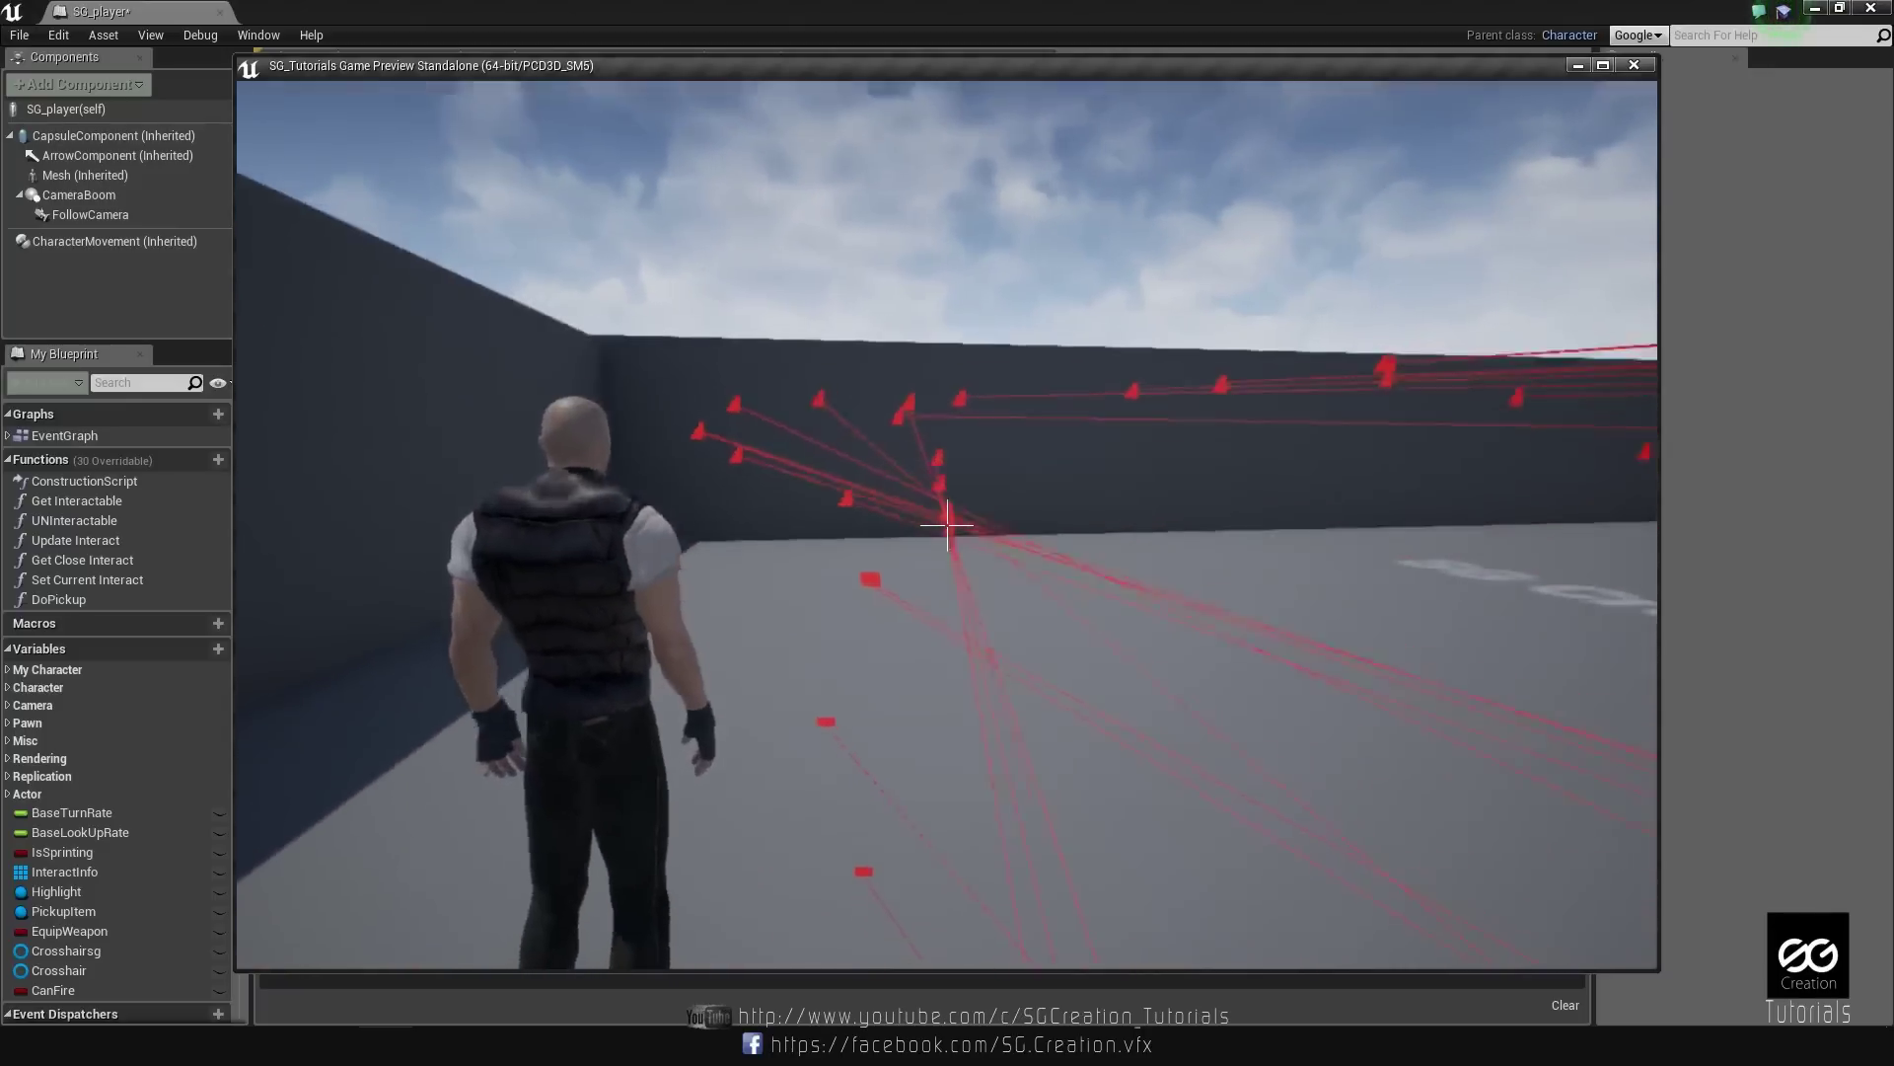
key(w)
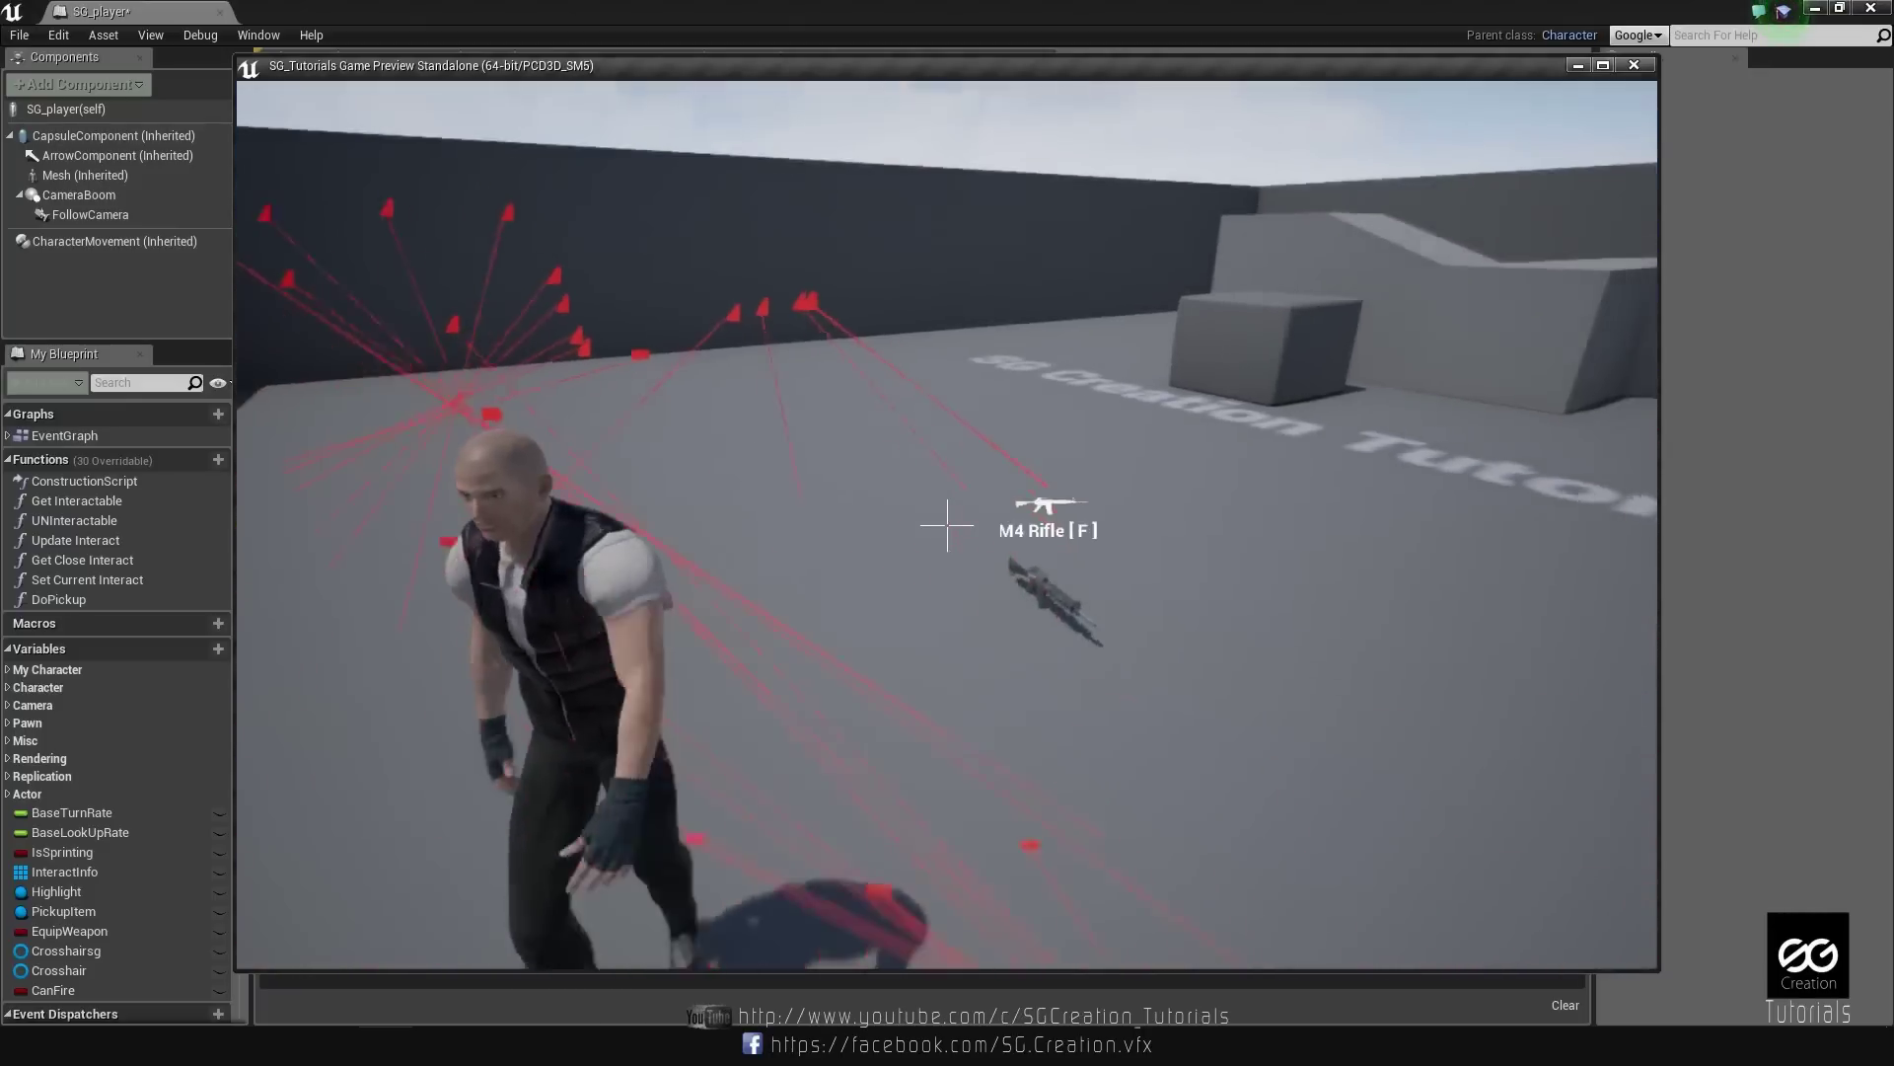
key(w)
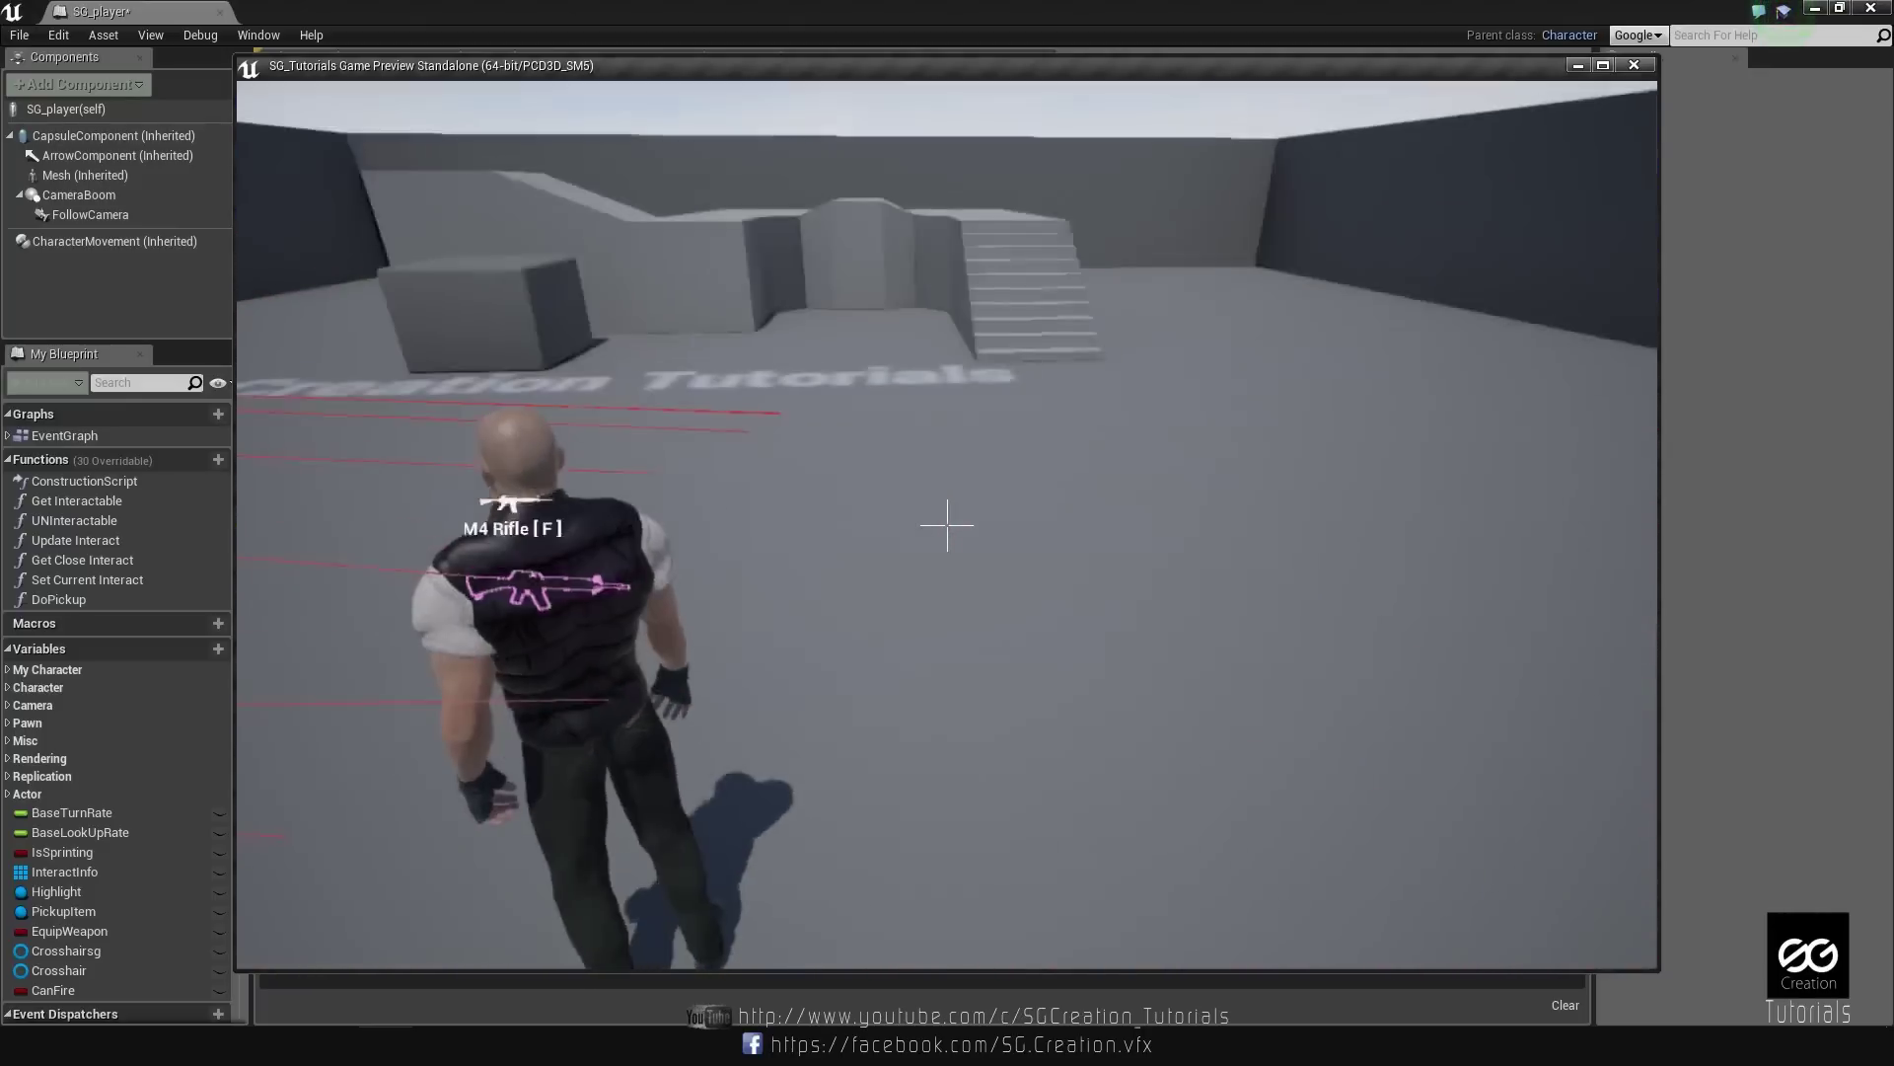
key(Escape)
right_drag(898, 607, 1059, 599)
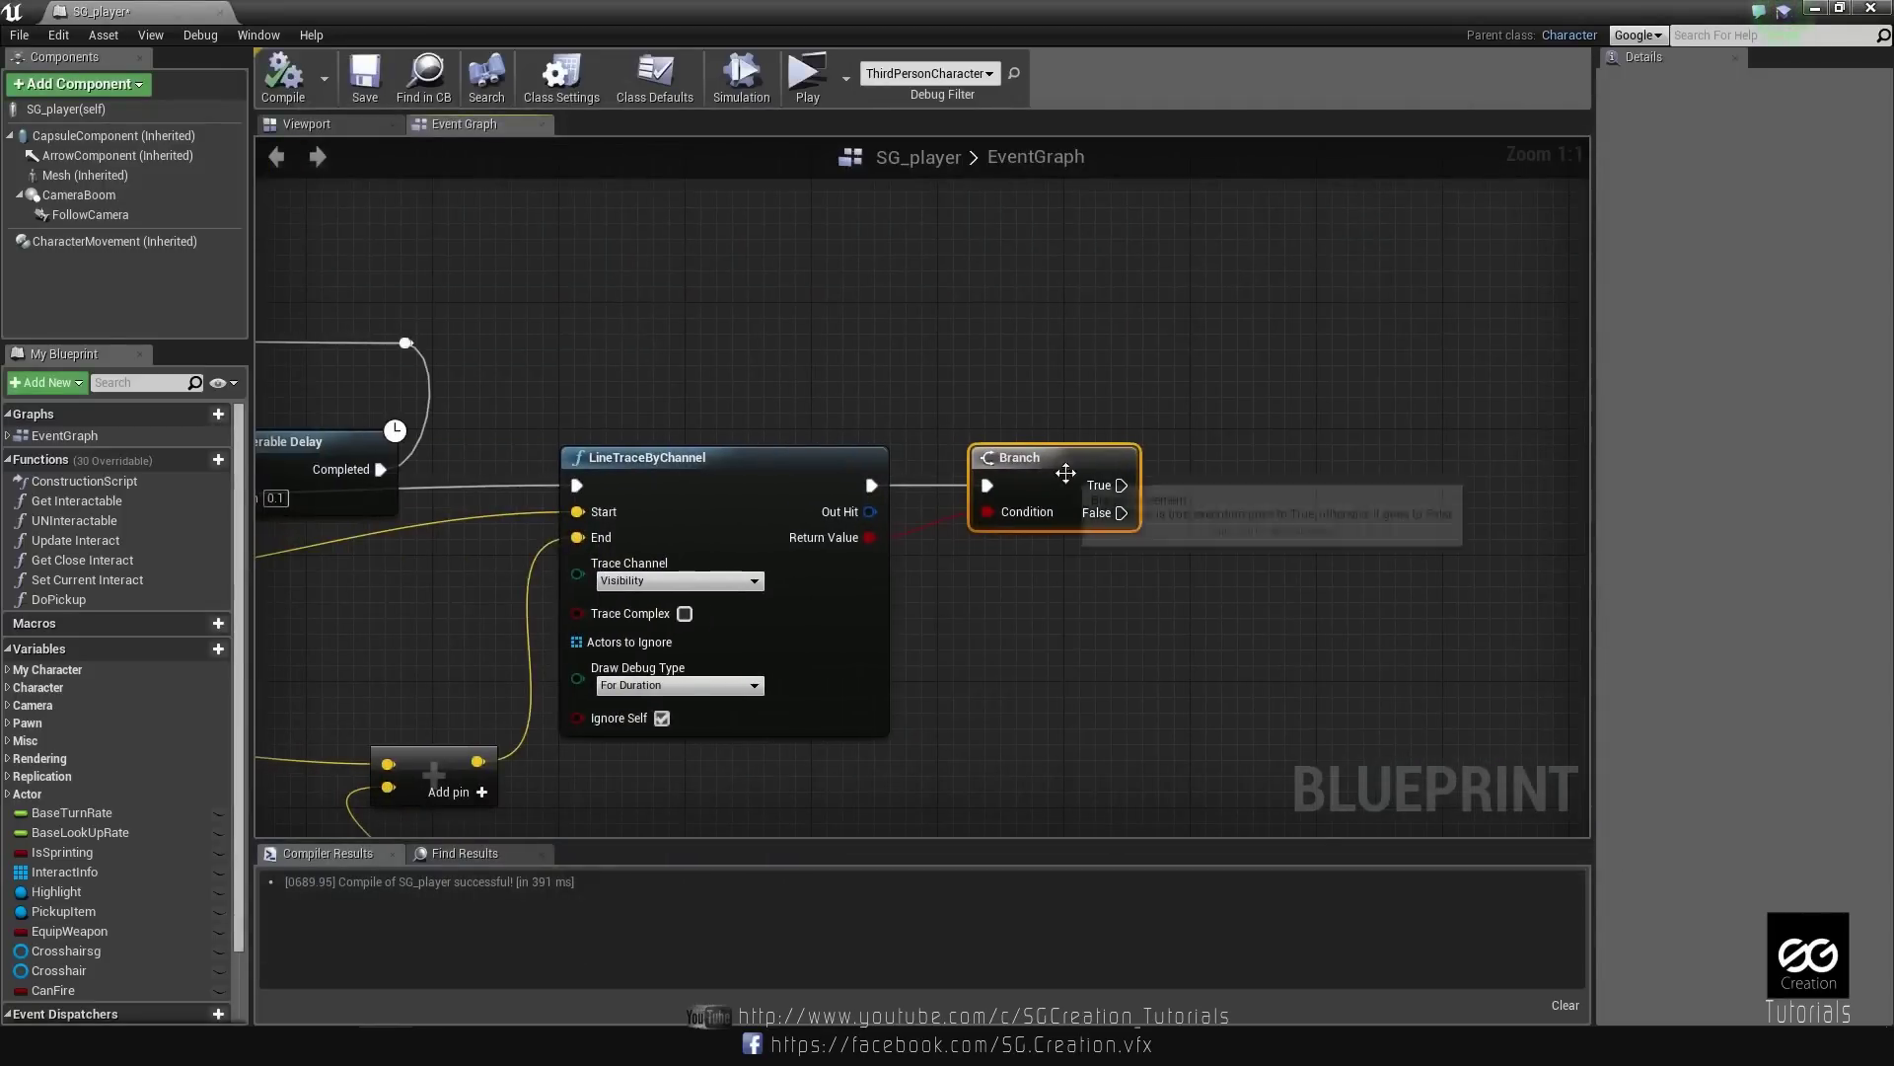
Move the fire input nodes up and shift the Fire node right to make room.
scroll(767, 517, down, 6)
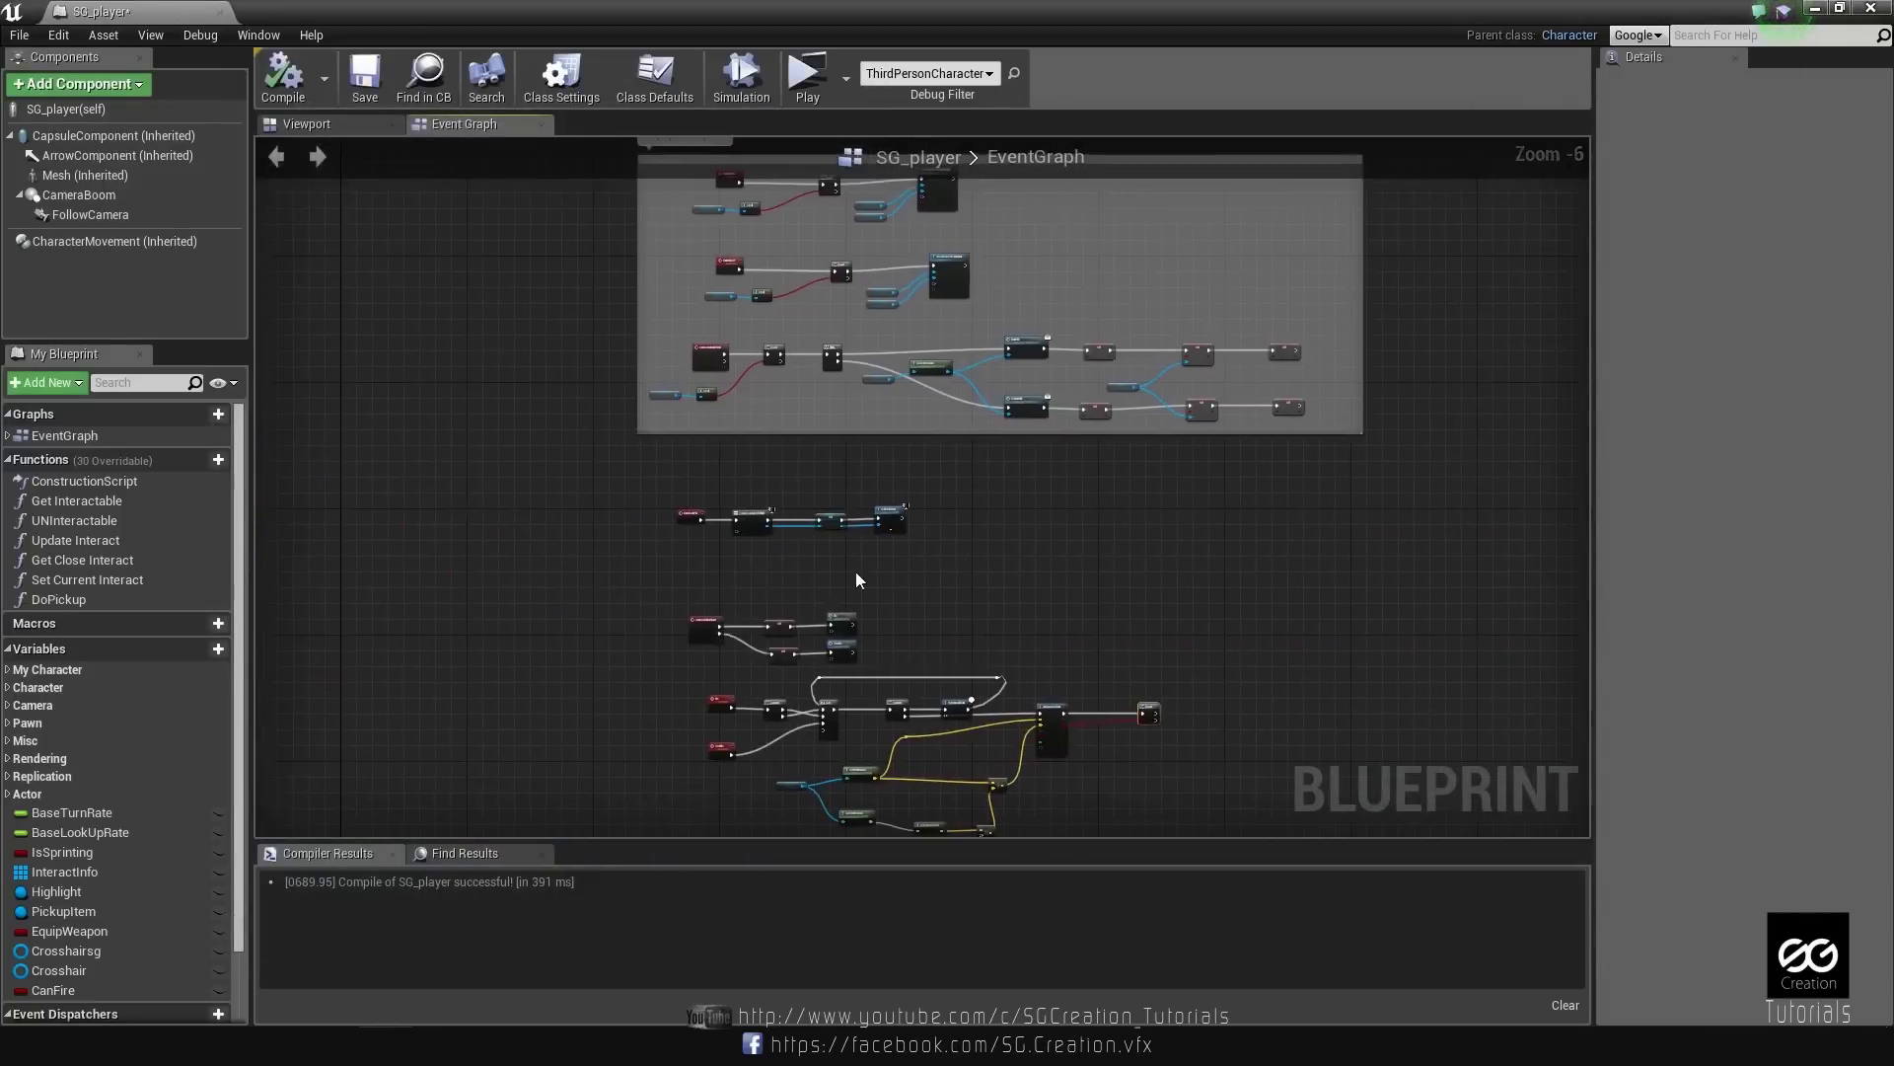
scroll(855, 571, up, 6)
right_drag(856, 663, 1124, 412)
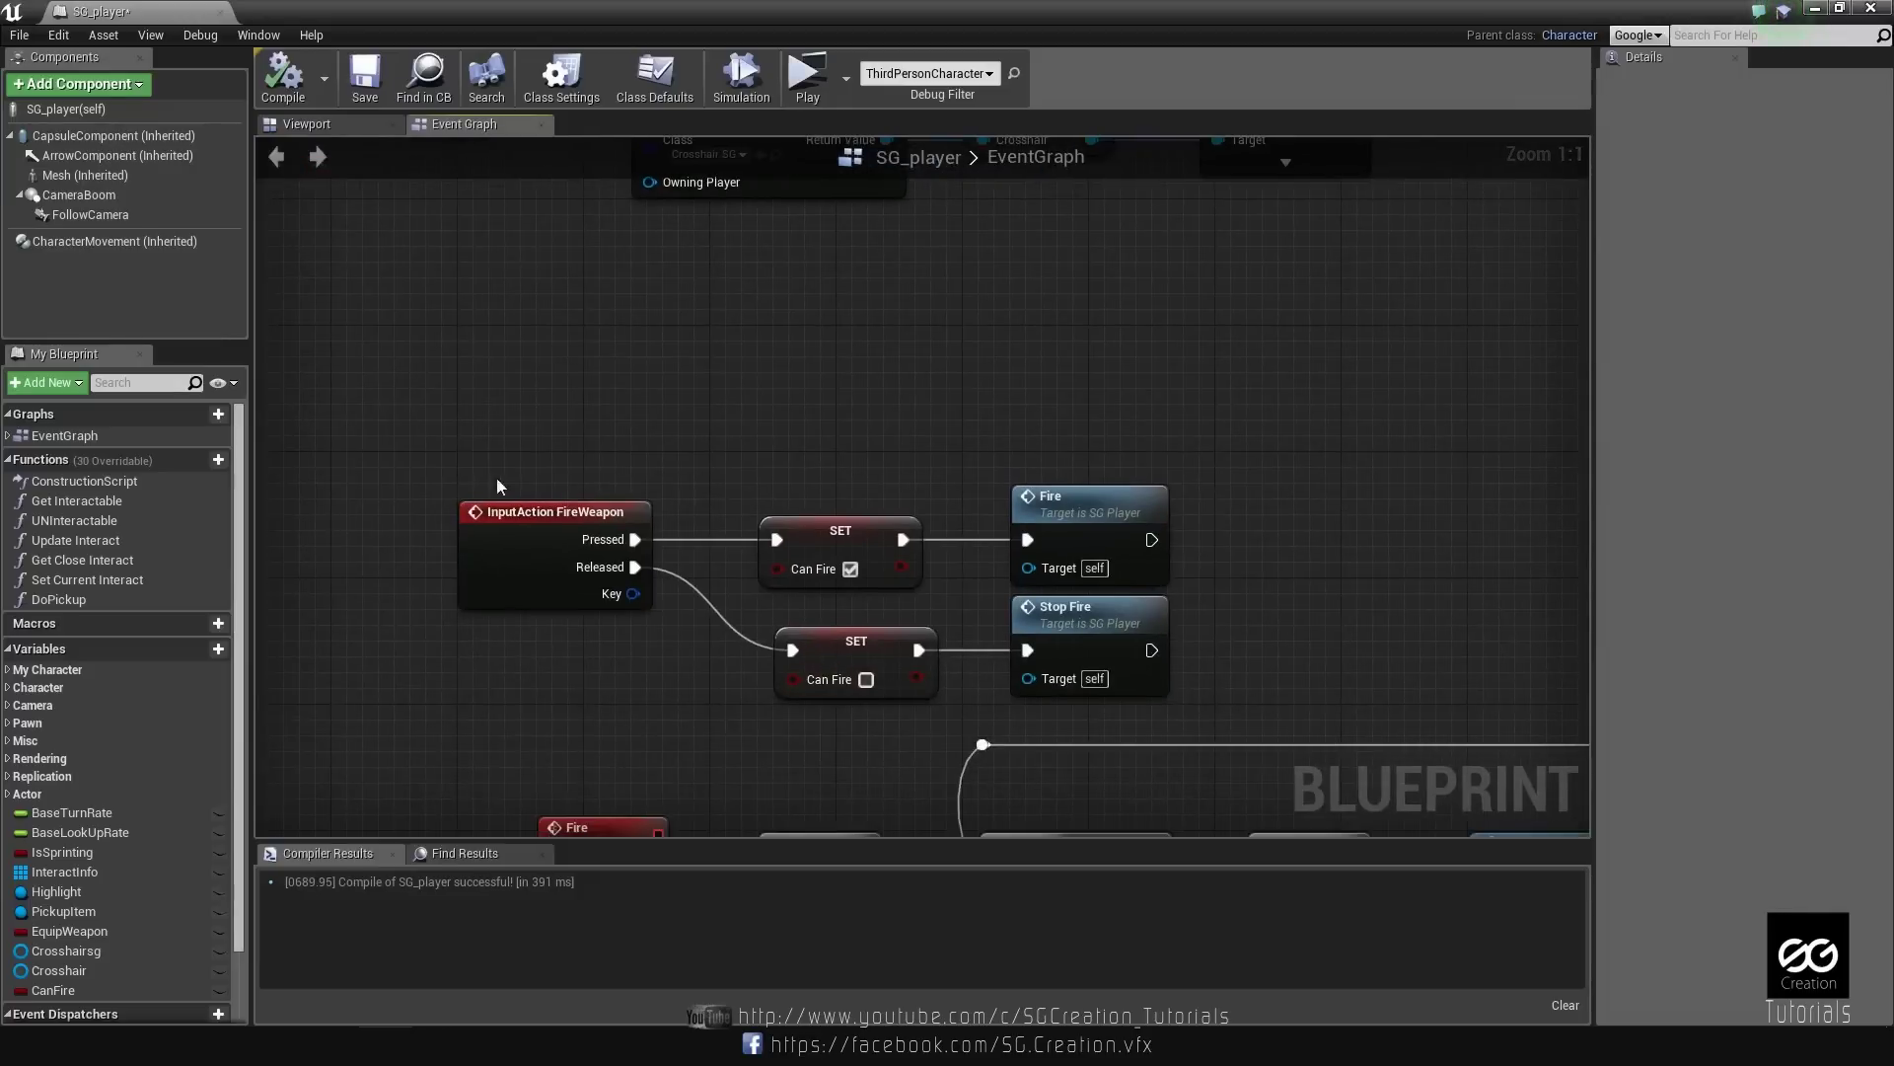
drag(497, 486, 1199, 725)
mouse_move(1091, 616)
mouse_down()
mouse_move(1076, 489)
mouse_move(1081, 766)
mouse_move(1112, 624)
mouse_up()
click(1316, 689)
right_drag(1316, 689, 964, 634)
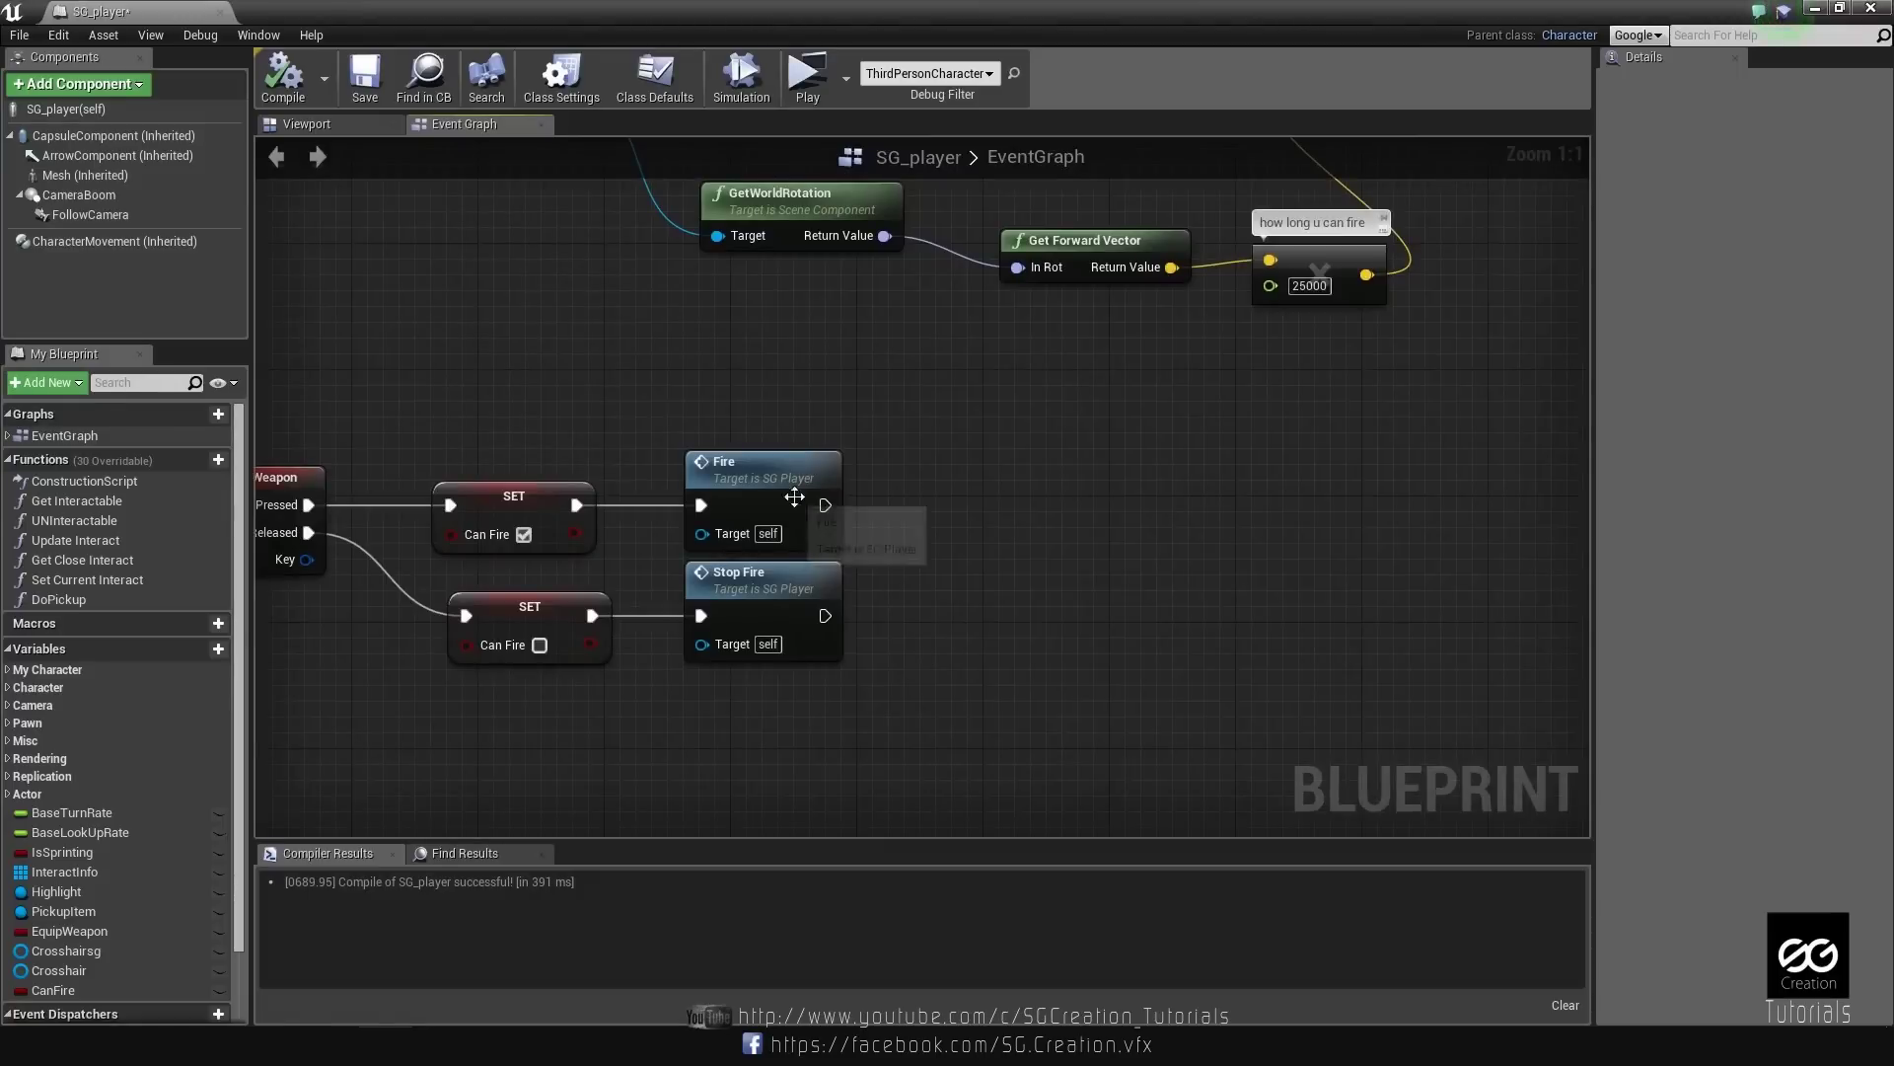
drag(794, 496, 1093, 496)
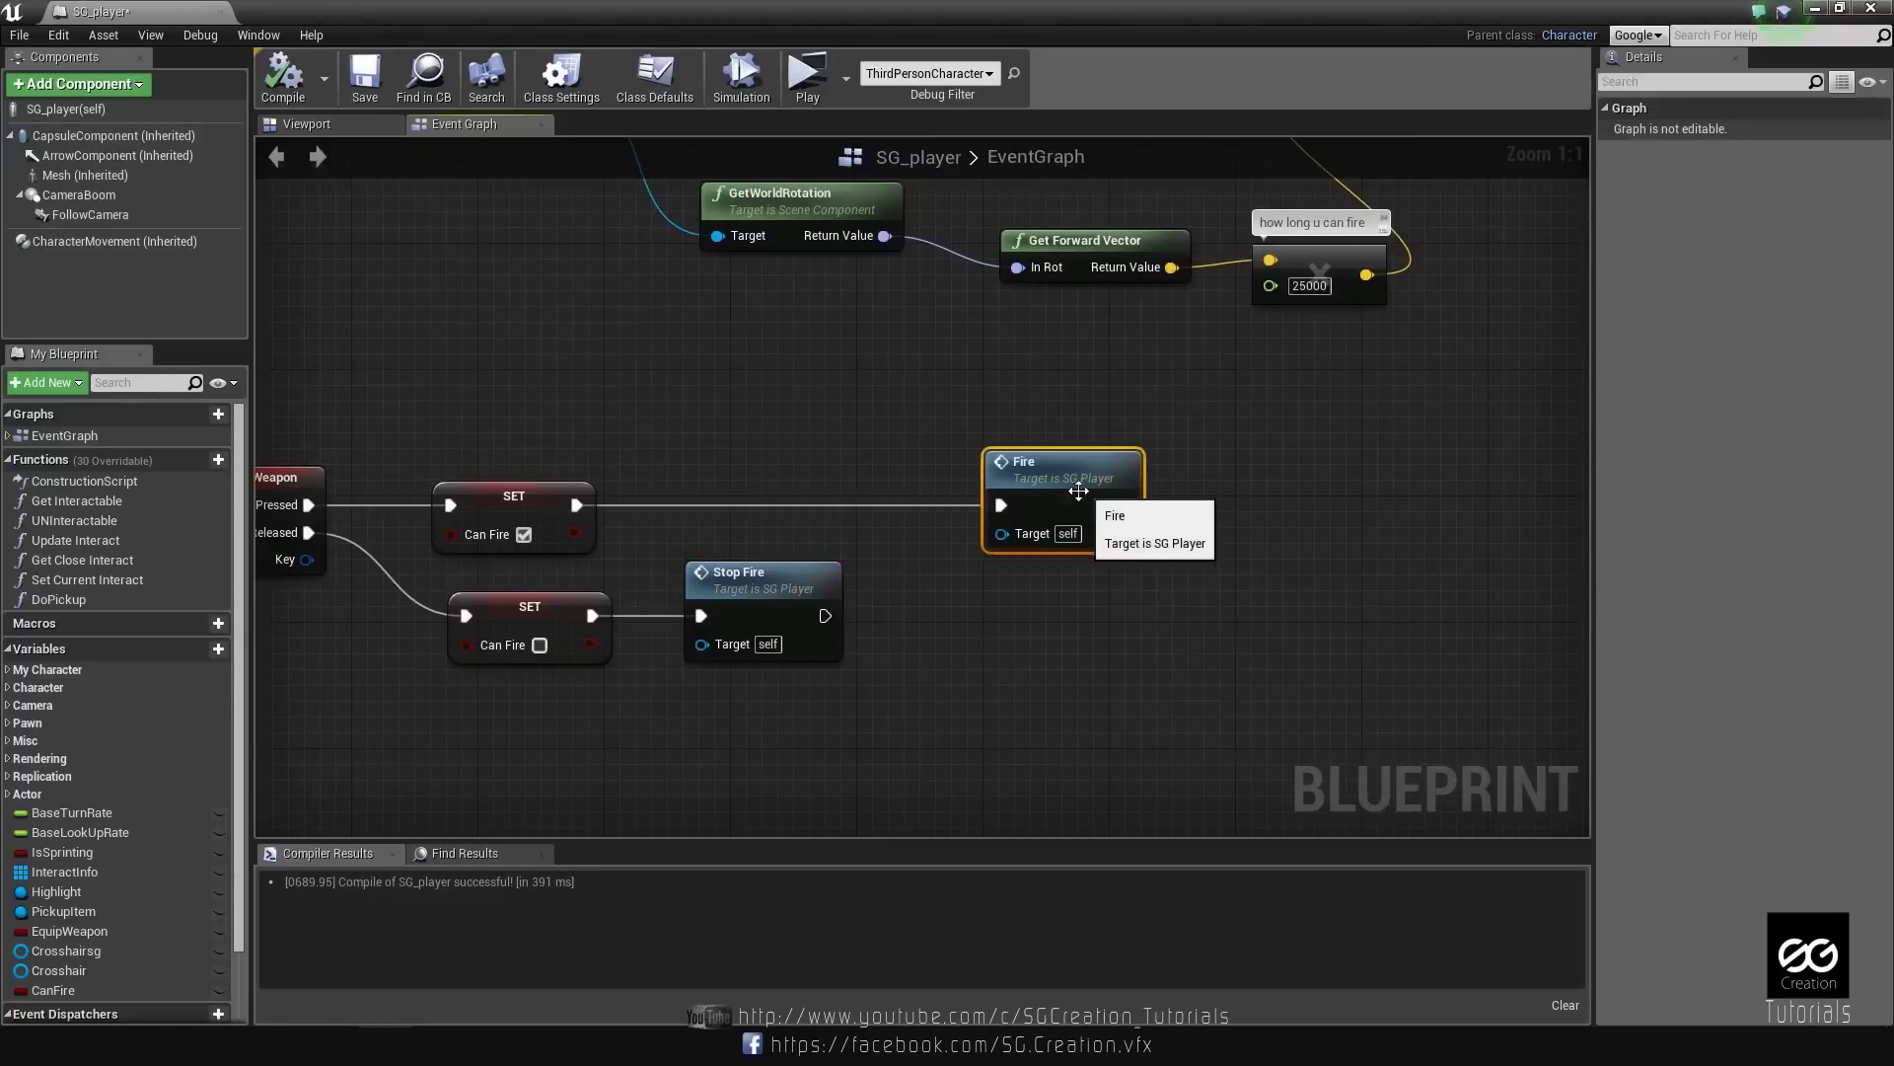
Insert a Branch between SET Can Fire and Fire, conditioned on Equip Weapon.
click(727, 477)
mouse_move(578, 505)
mouse_down()
mouse_move(742, 512)
mouse_move(777, 487)
mouse_move(1001, 505)
mouse_up()
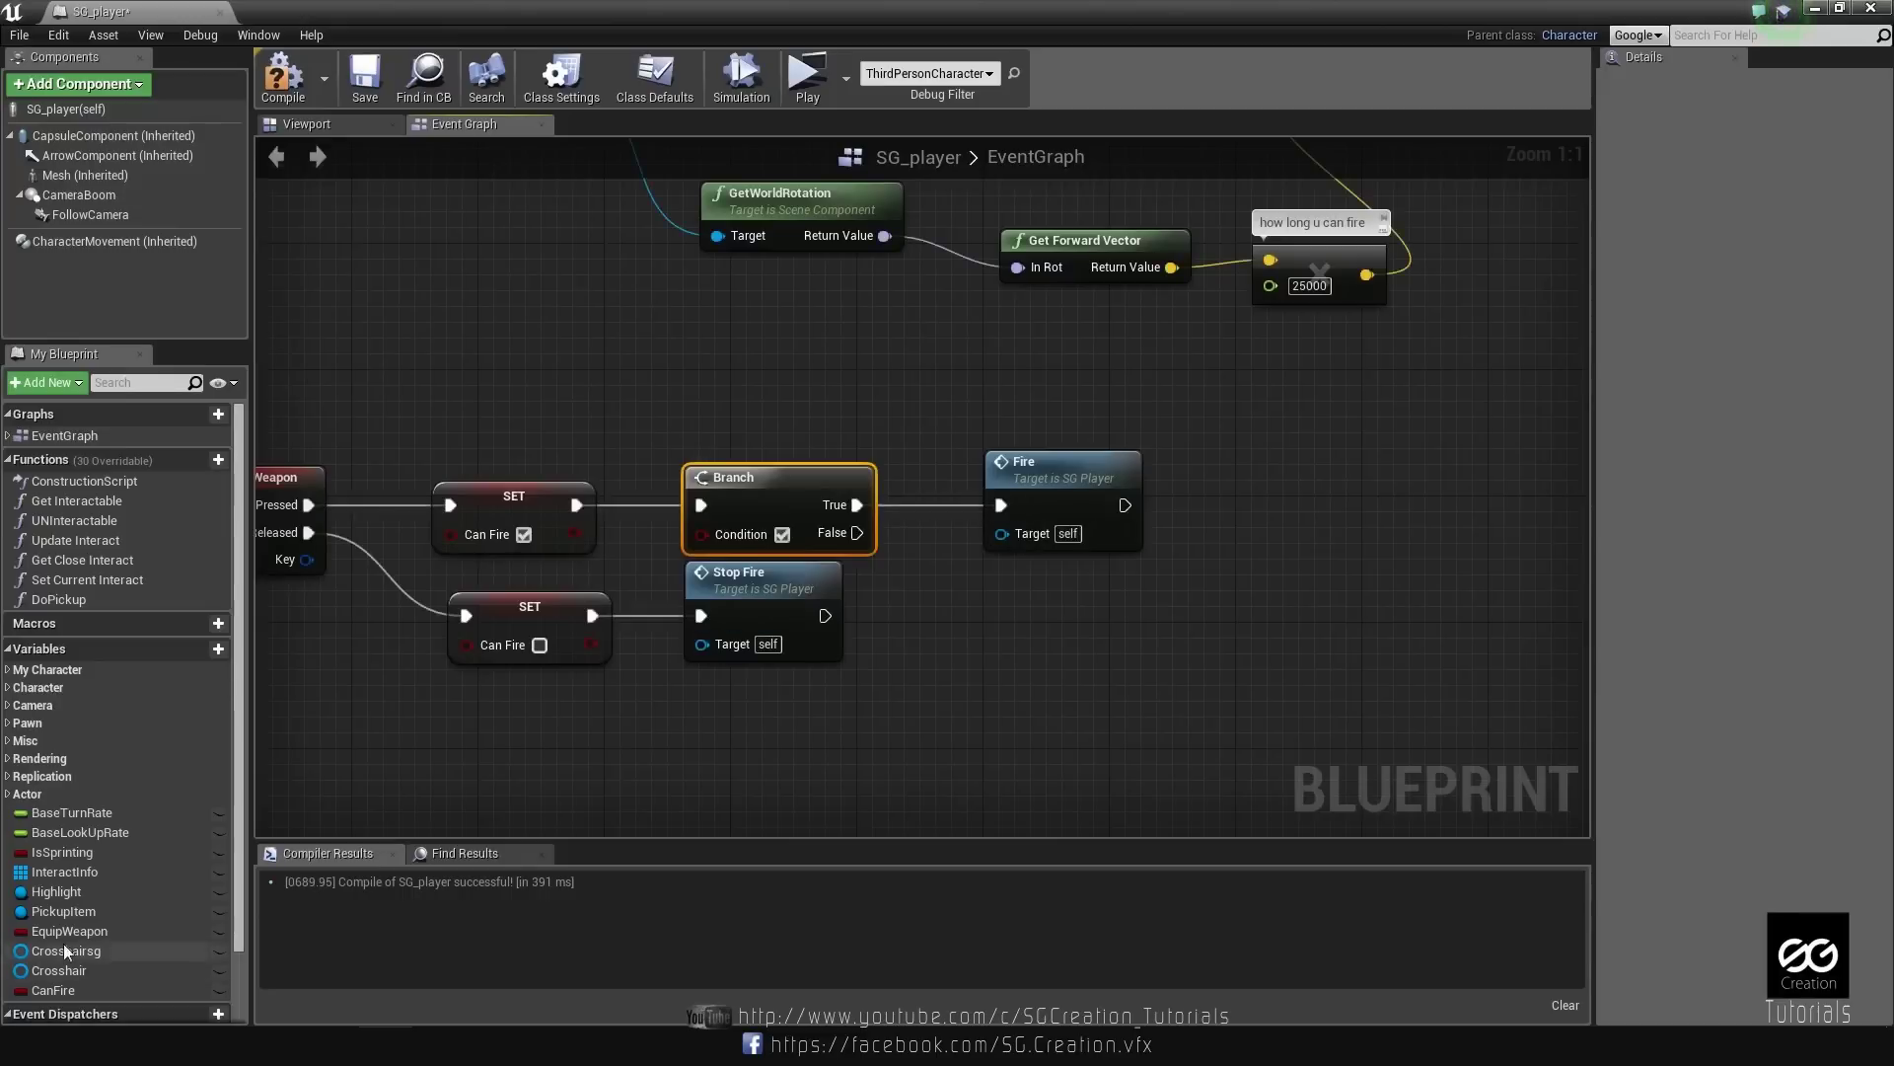
drag(51, 930, 703, 538)
drag(558, 545, 558, 498)
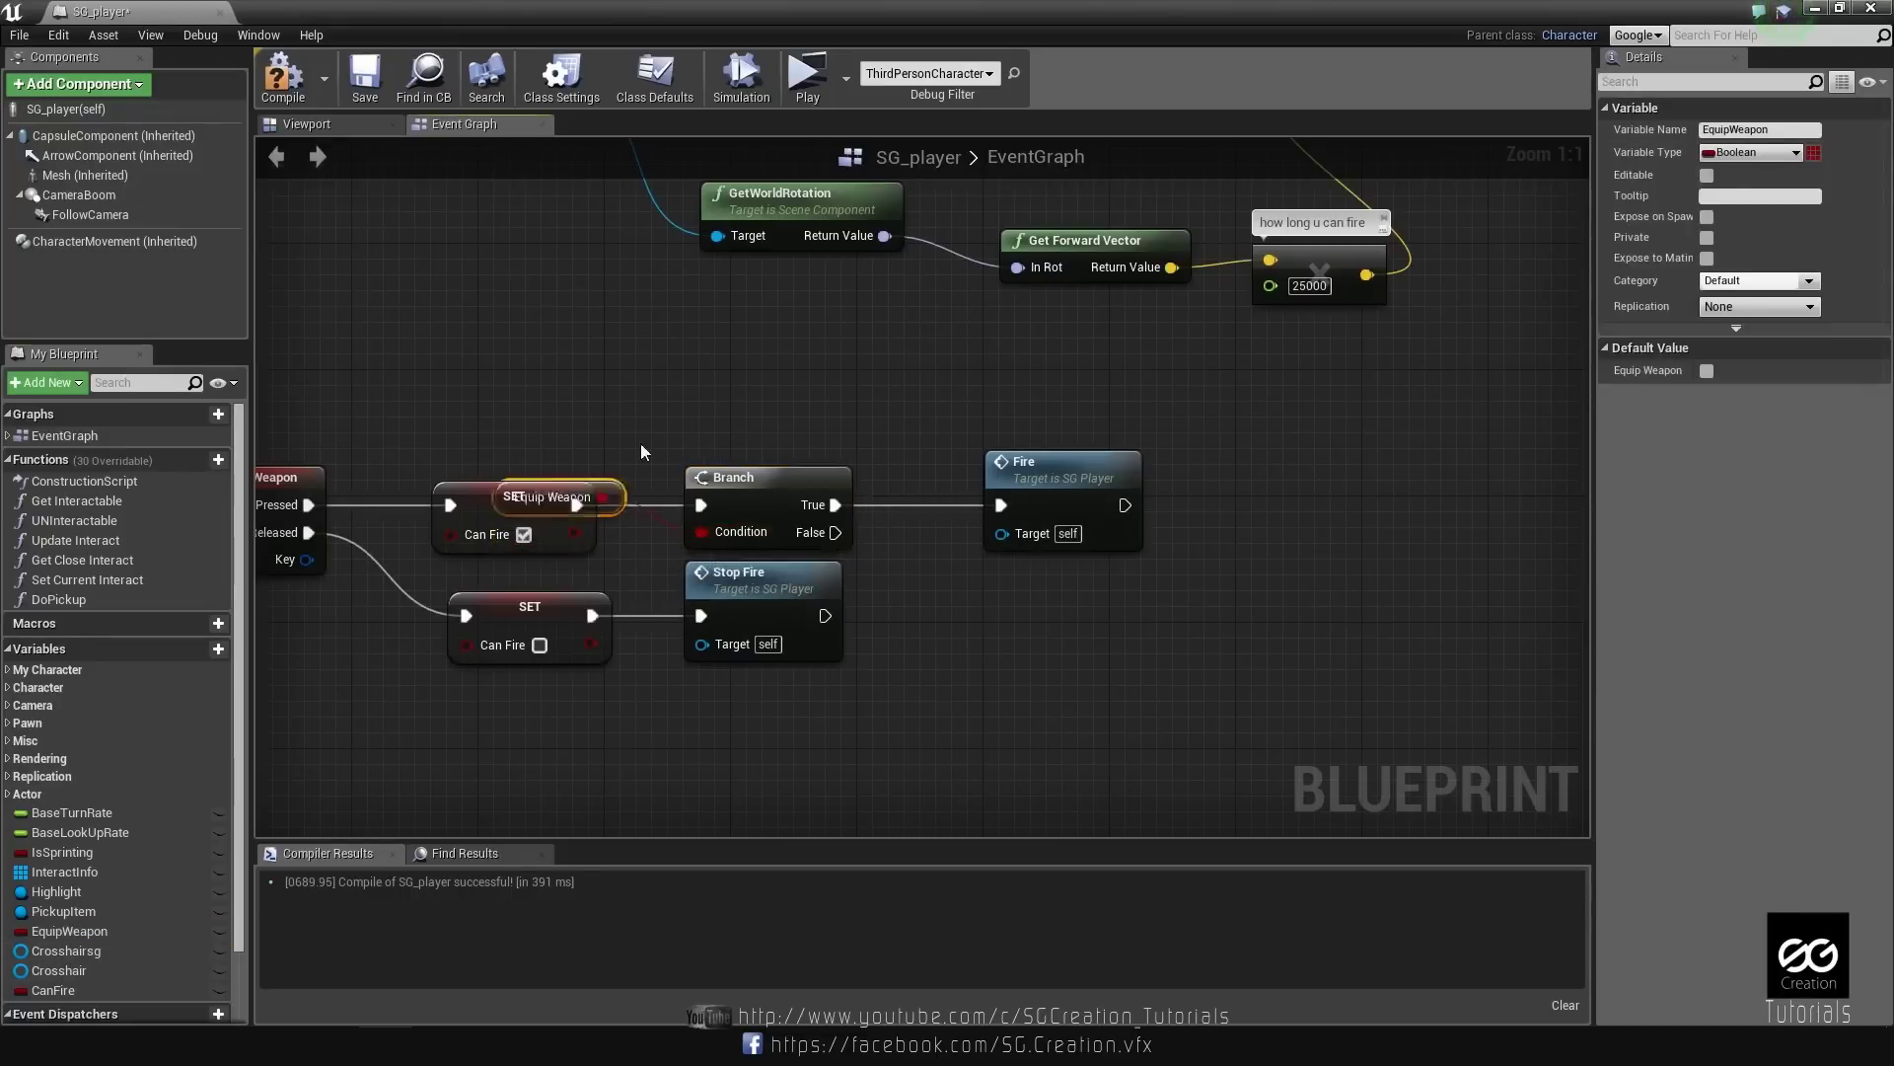
drag(641, 452, 528, 456)
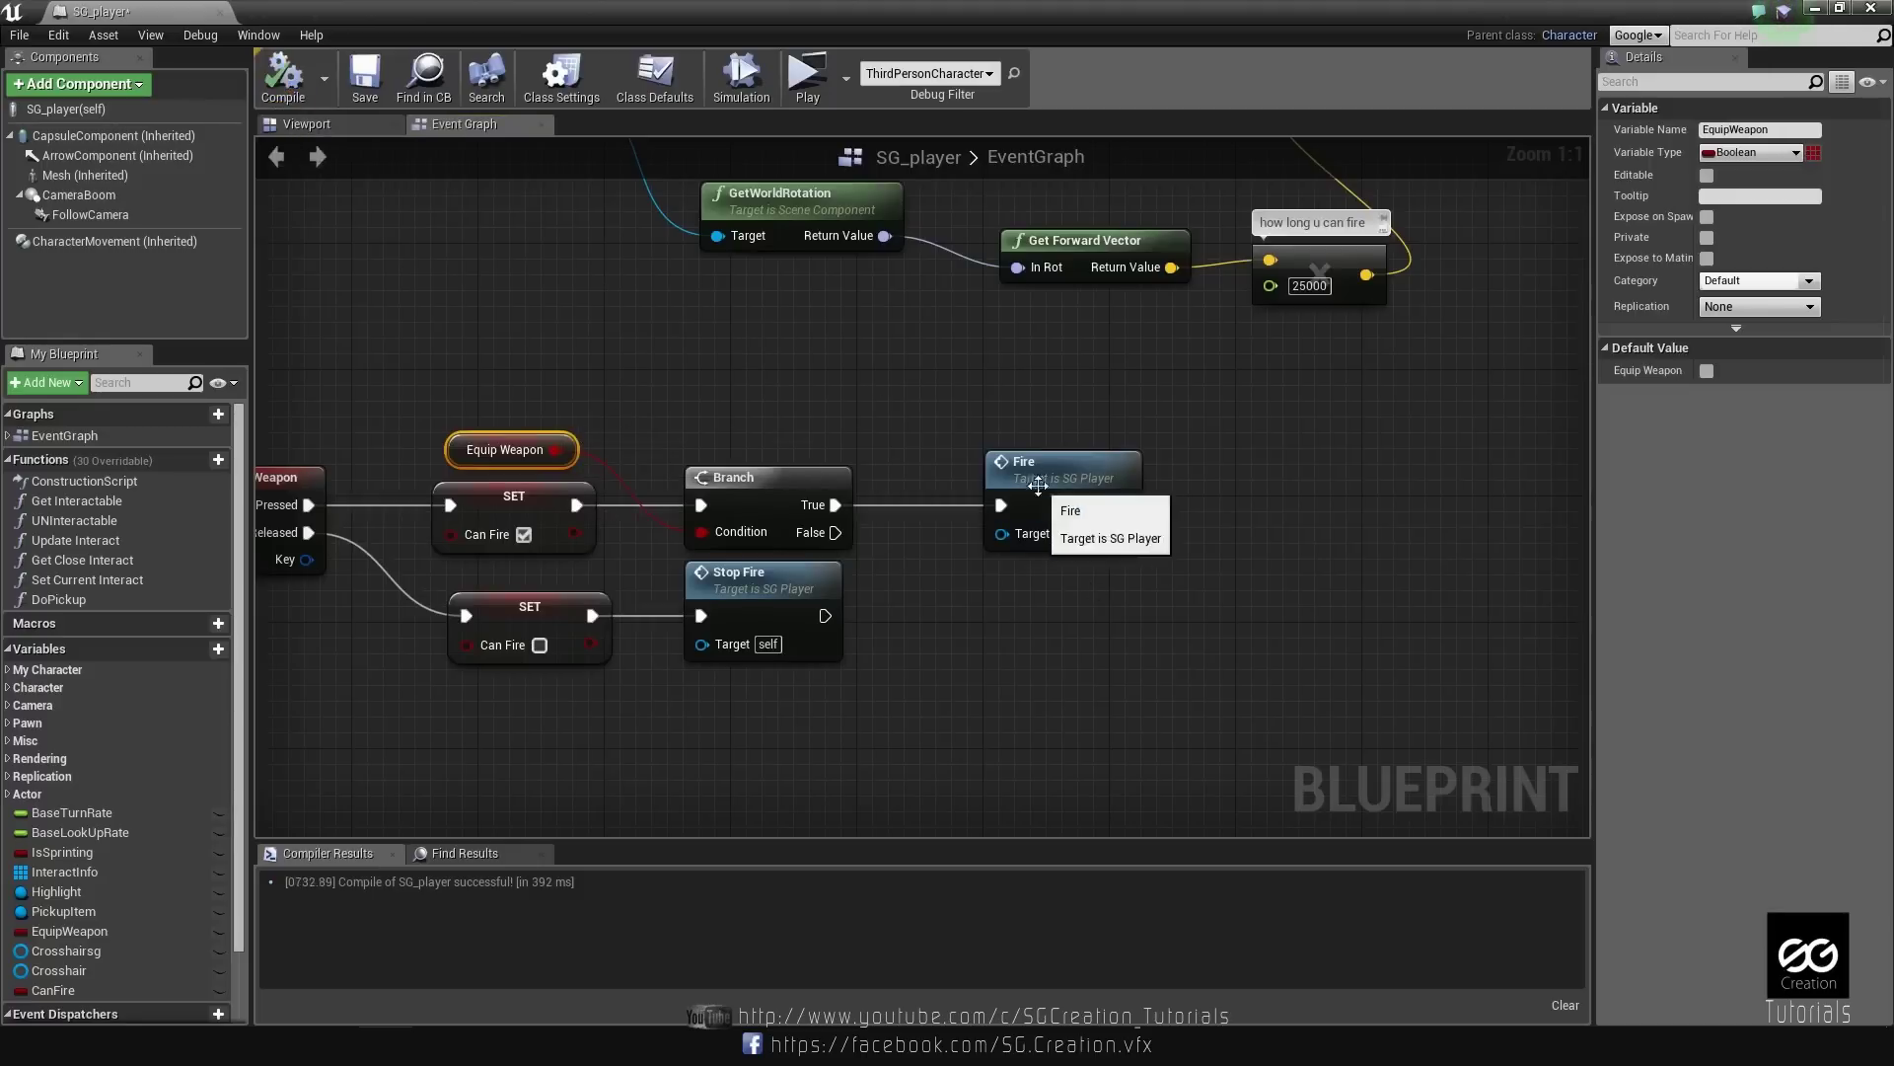
Return to the line trace and pull a new action from its Branch's True output.
right_drag(805, 180, 770, 558)
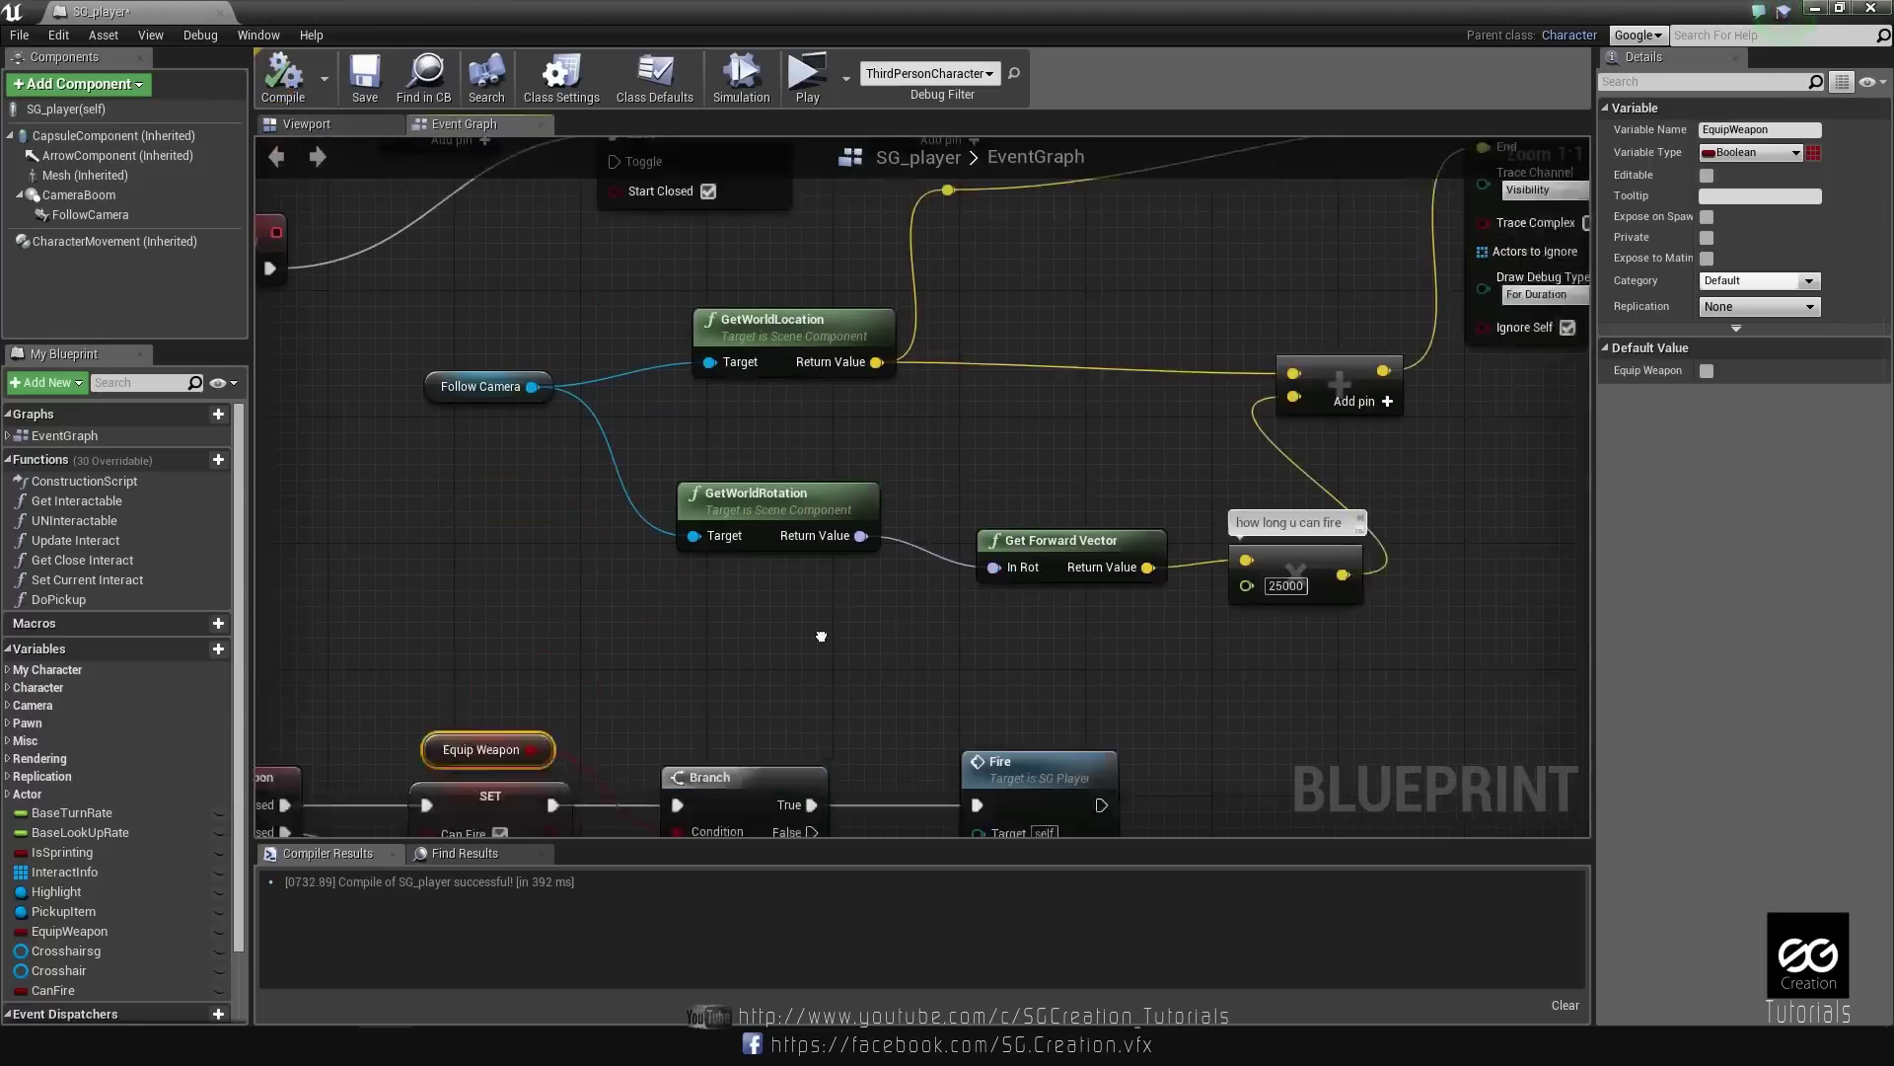
right_drag(1569, 386, 1105, 590)
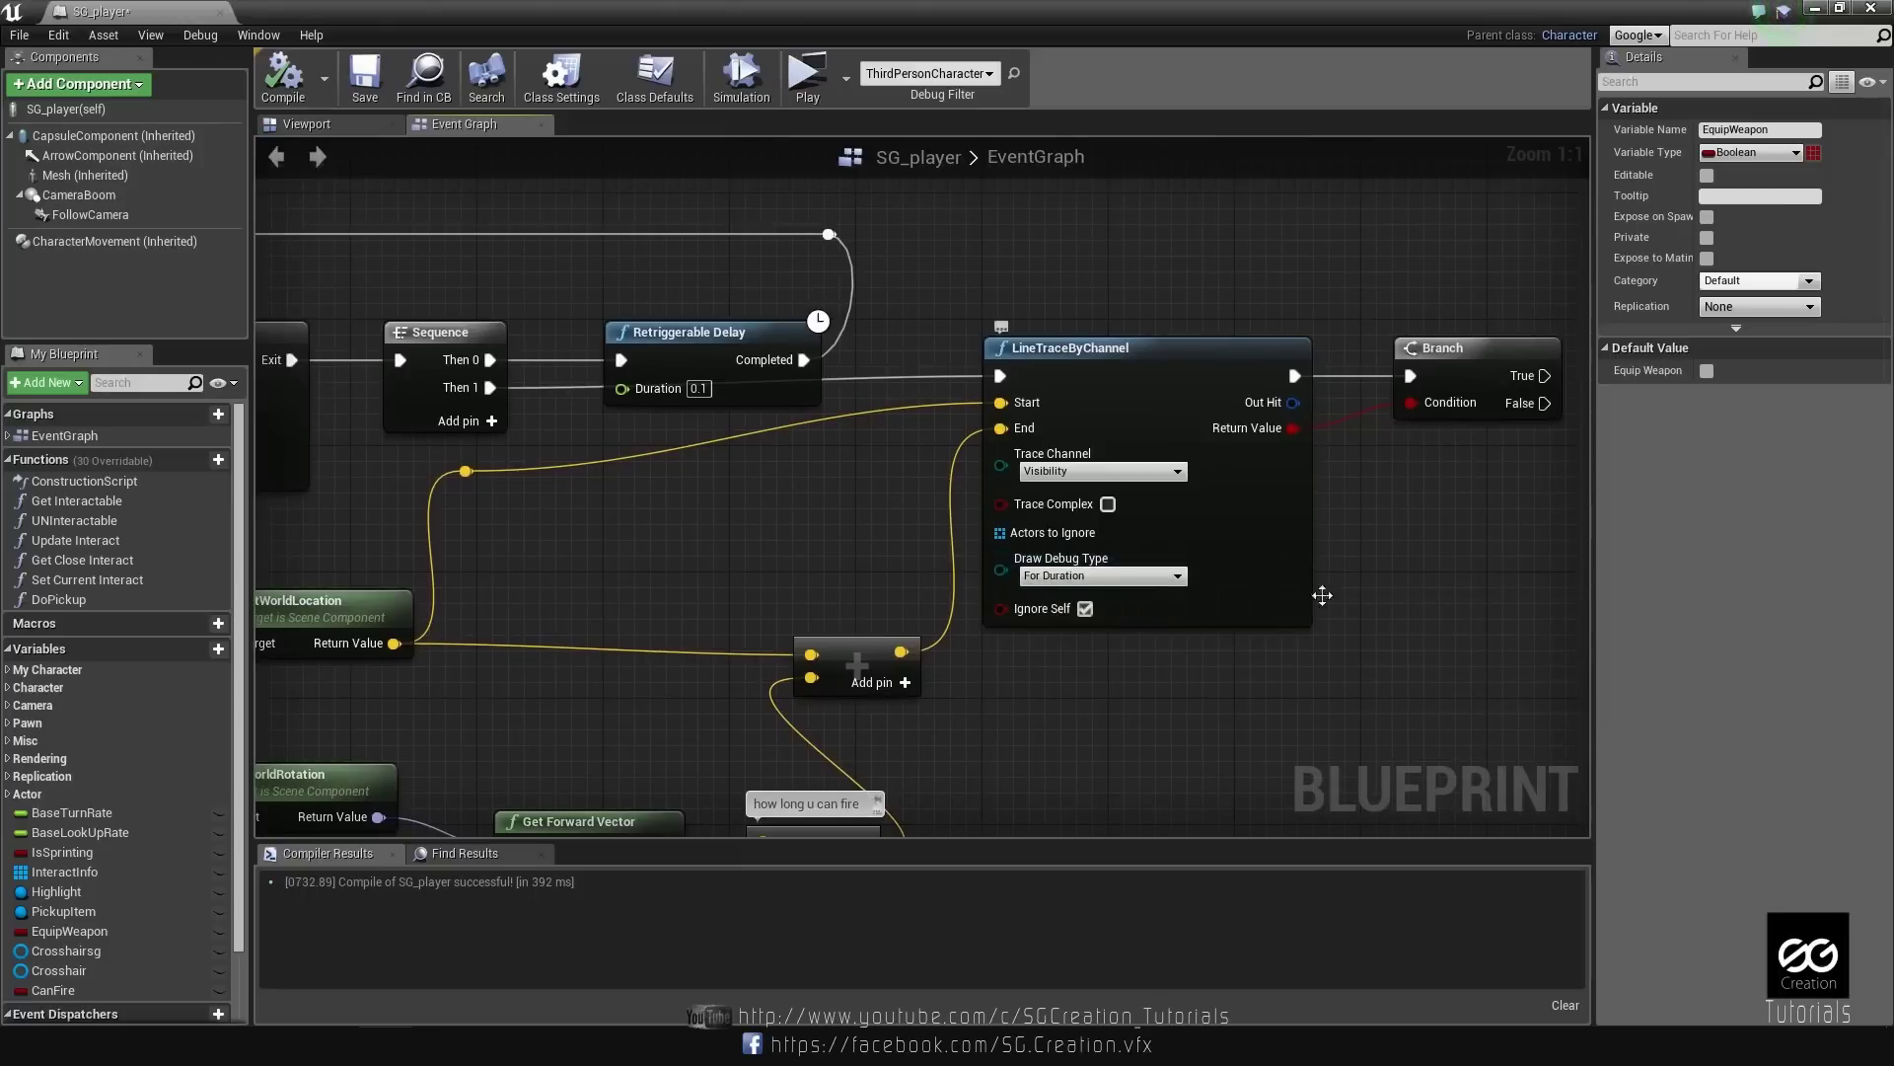
mouse_move(1569, 520)
right_down()
mouse_move(1144, 560)
mouse_move(868, 621)
right_up()
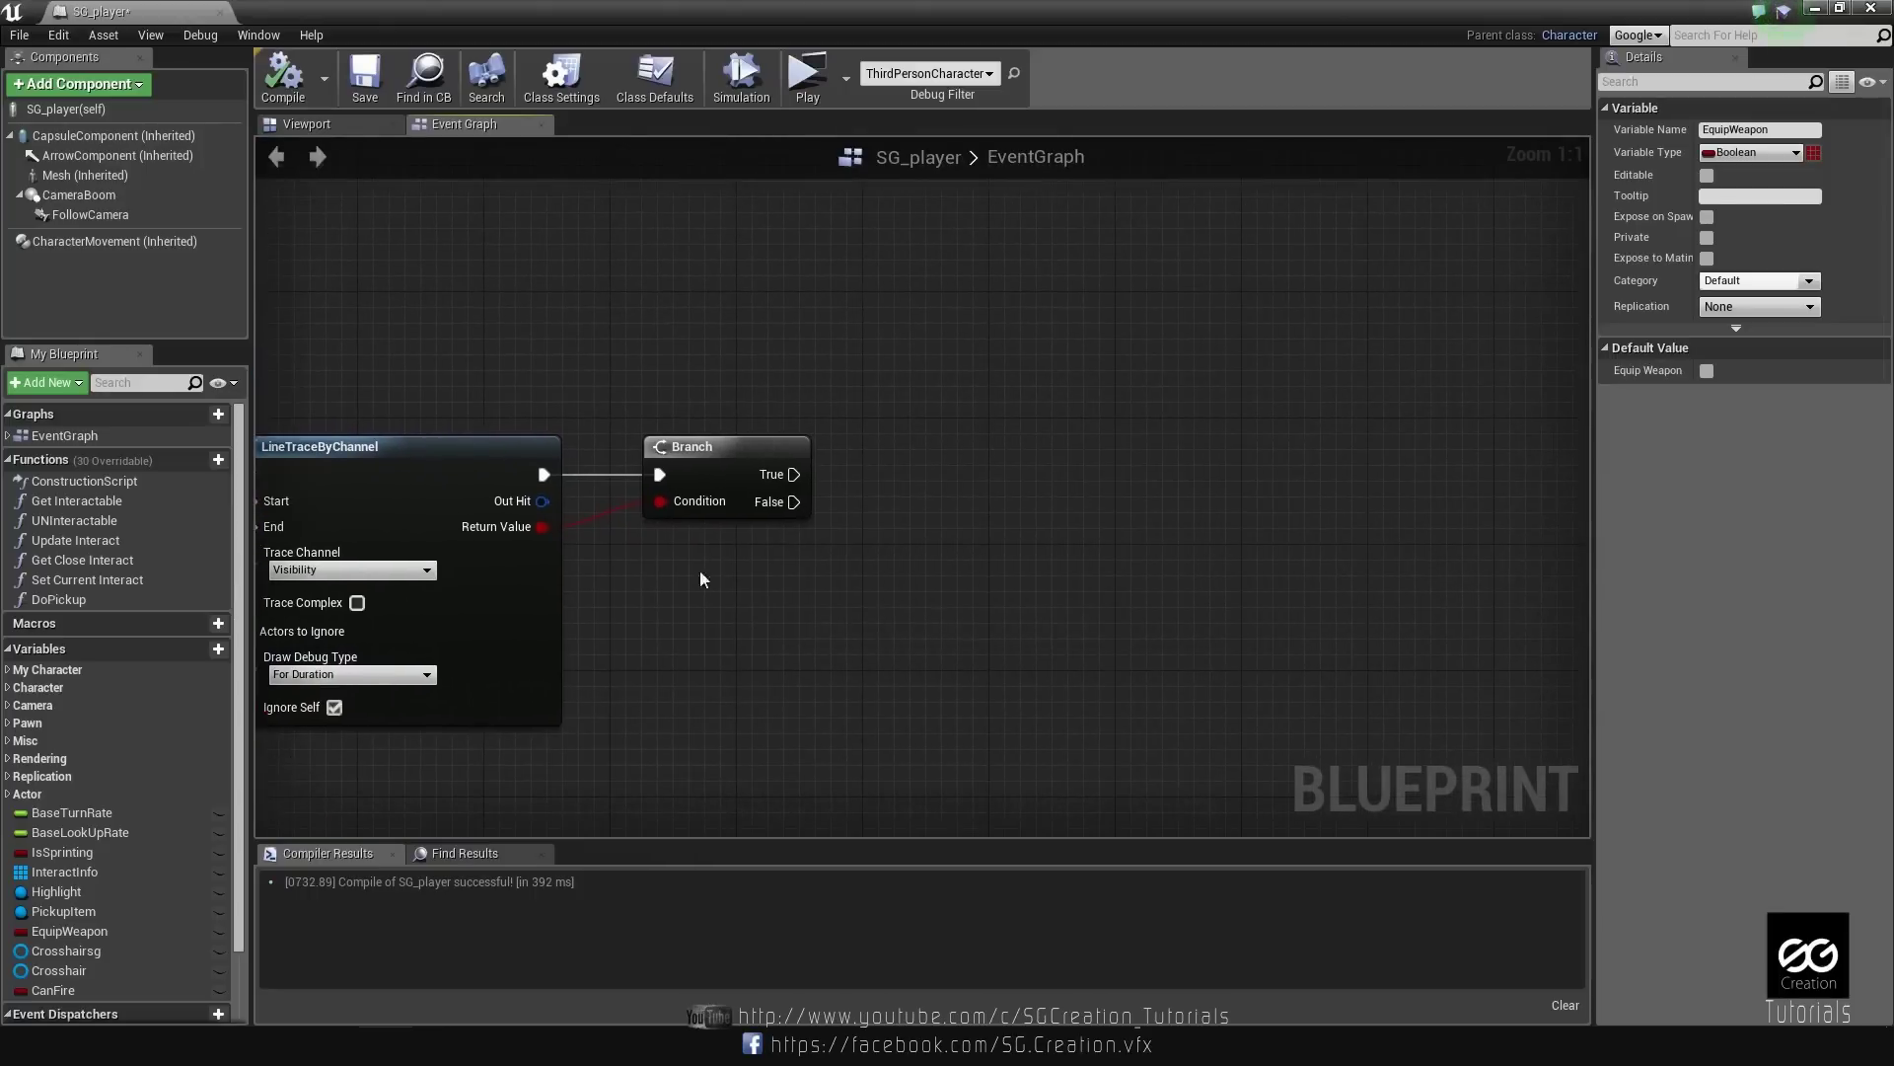
drag(793, 475, 882, 476)
Add Spawn Sound at Location on the True path, with GetActorLocation feeding its Location.
text(spawn)
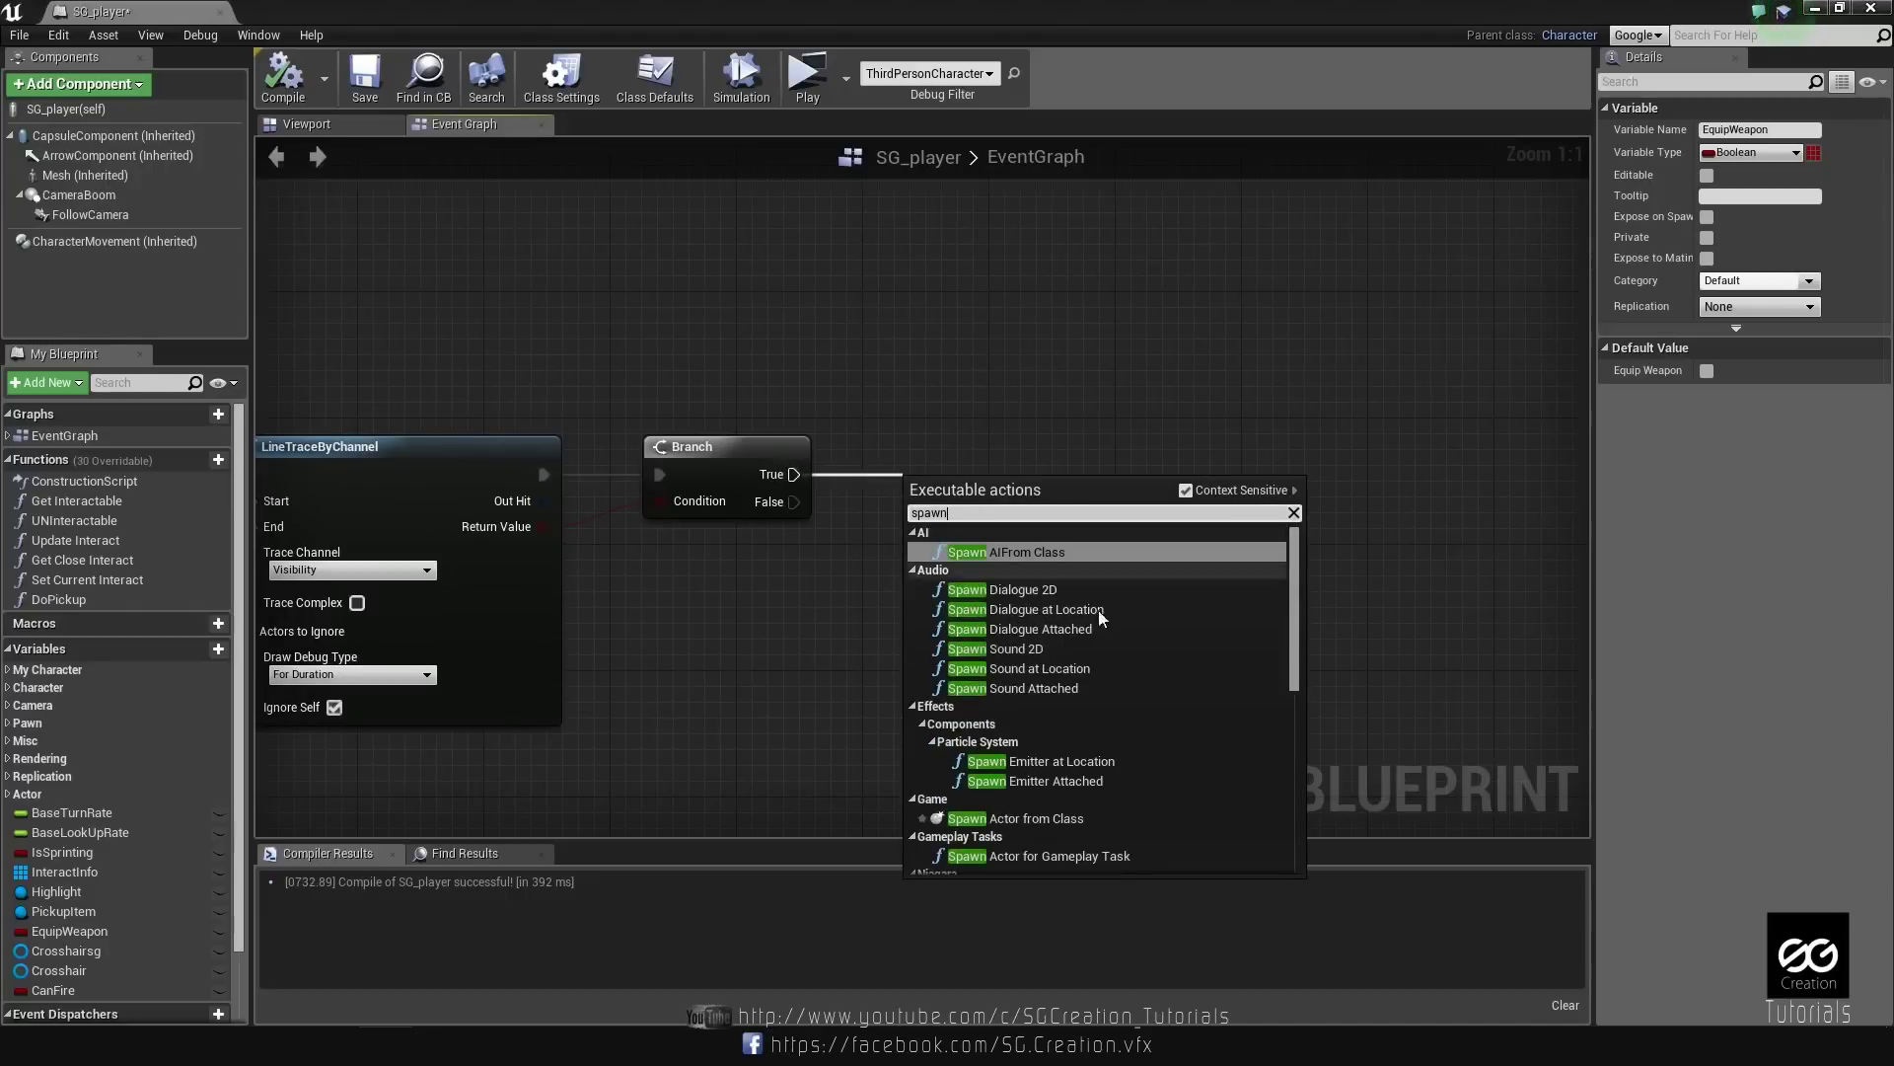
click(1045, 668)
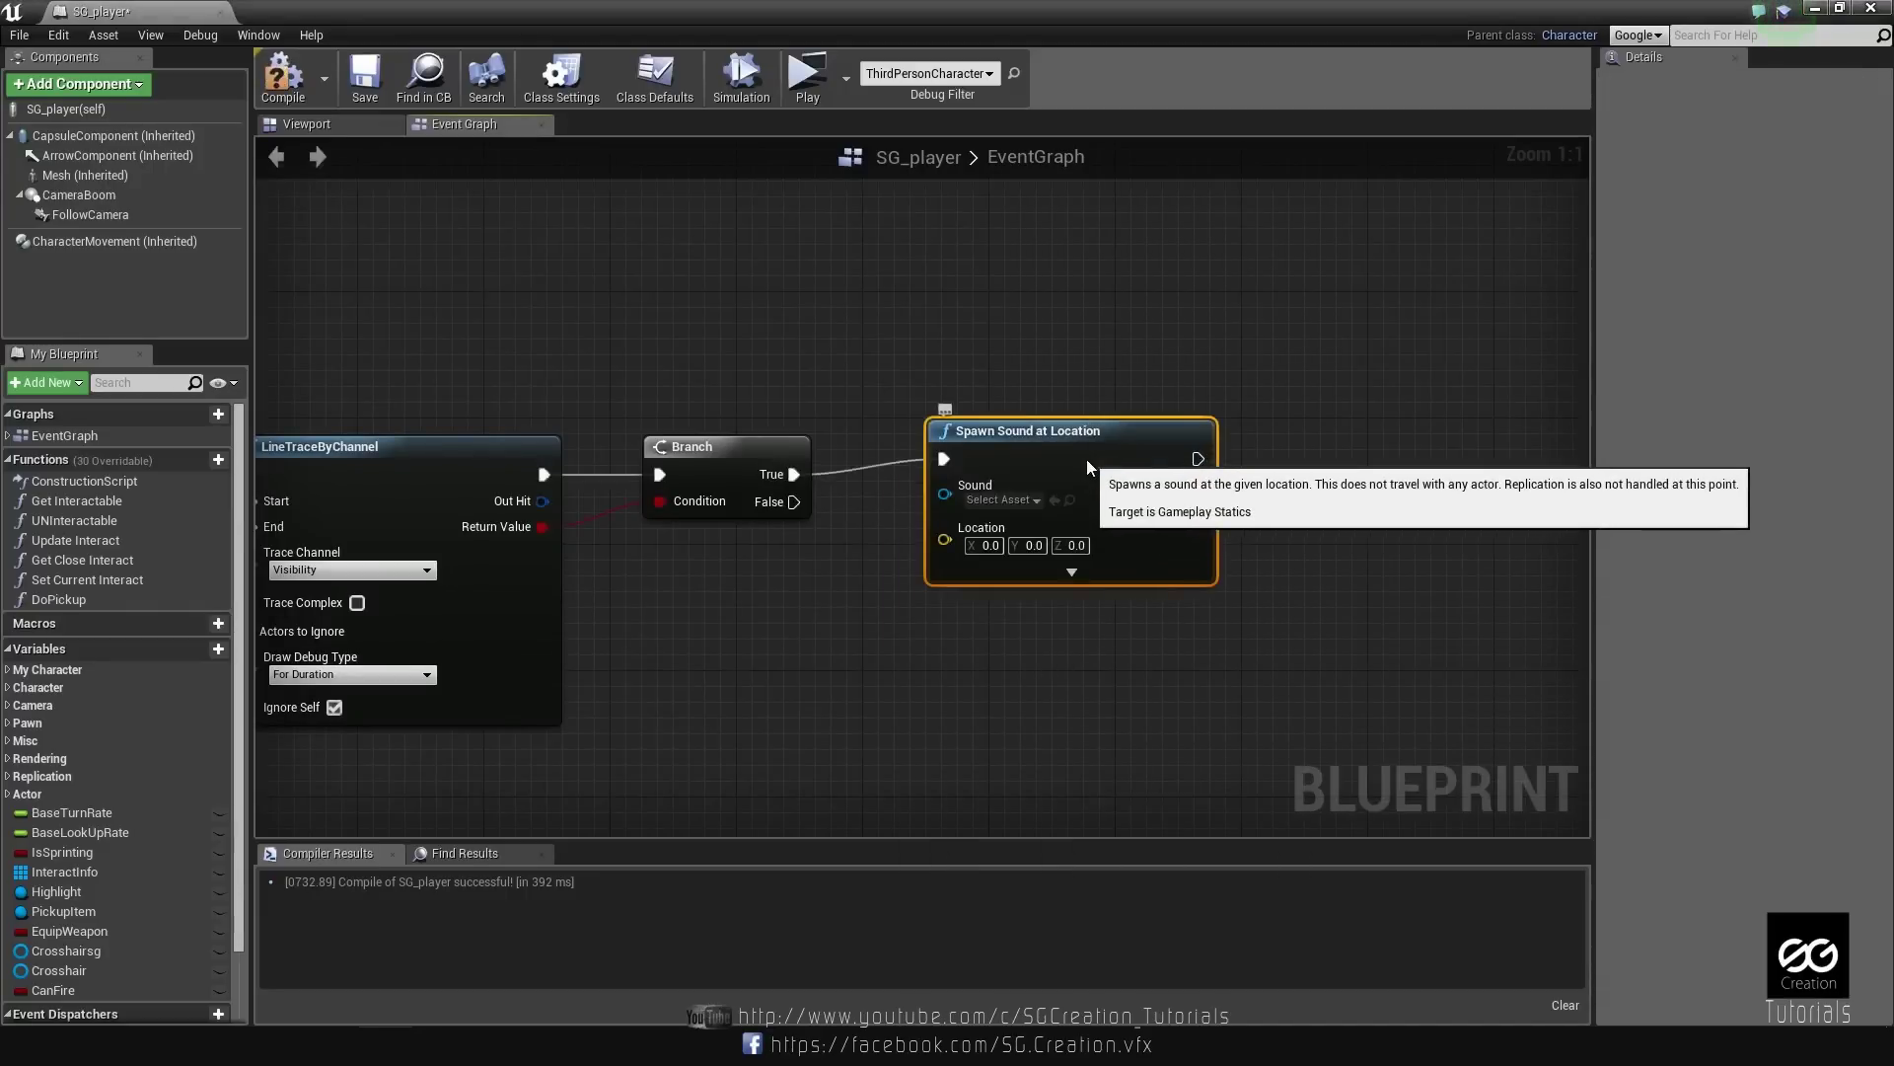
right_drag(949, 596, 1139, 571)
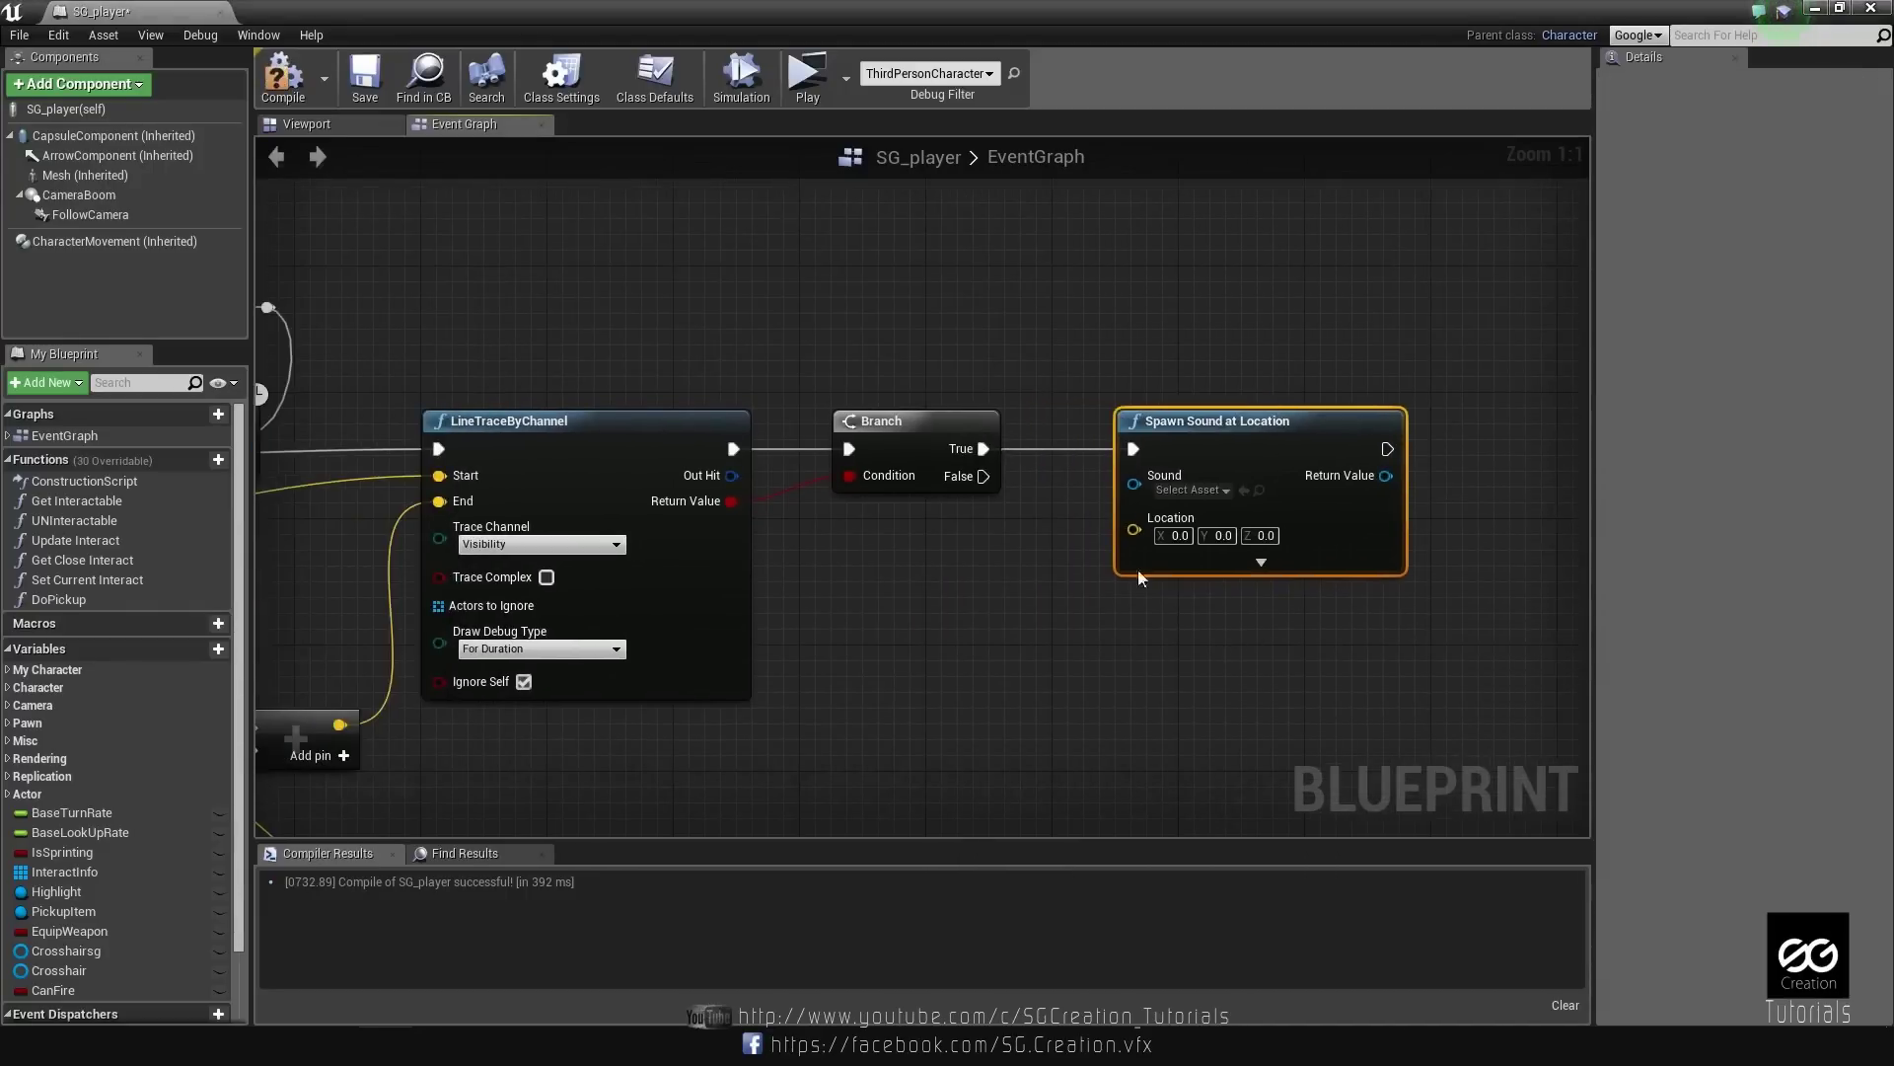
drag(1131, 532, 991, 654)
text(get actor)
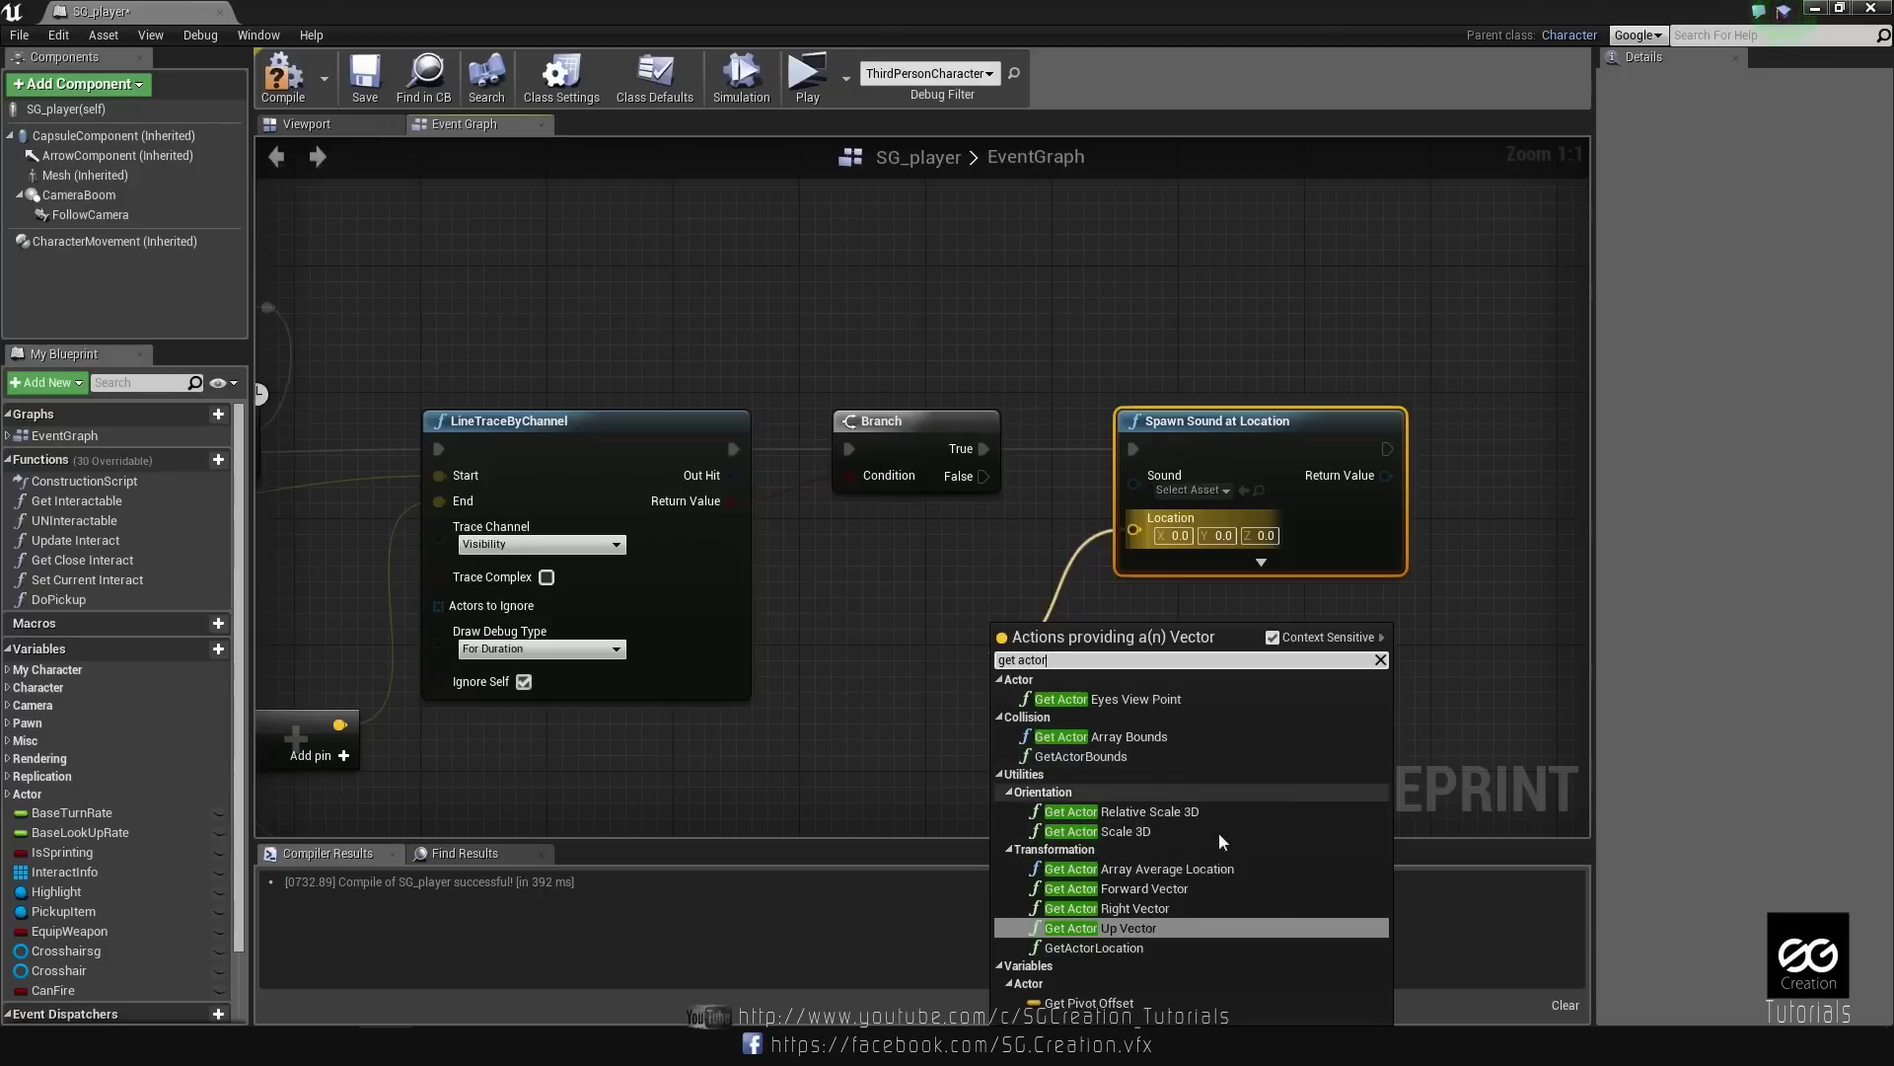
click(940, 577)
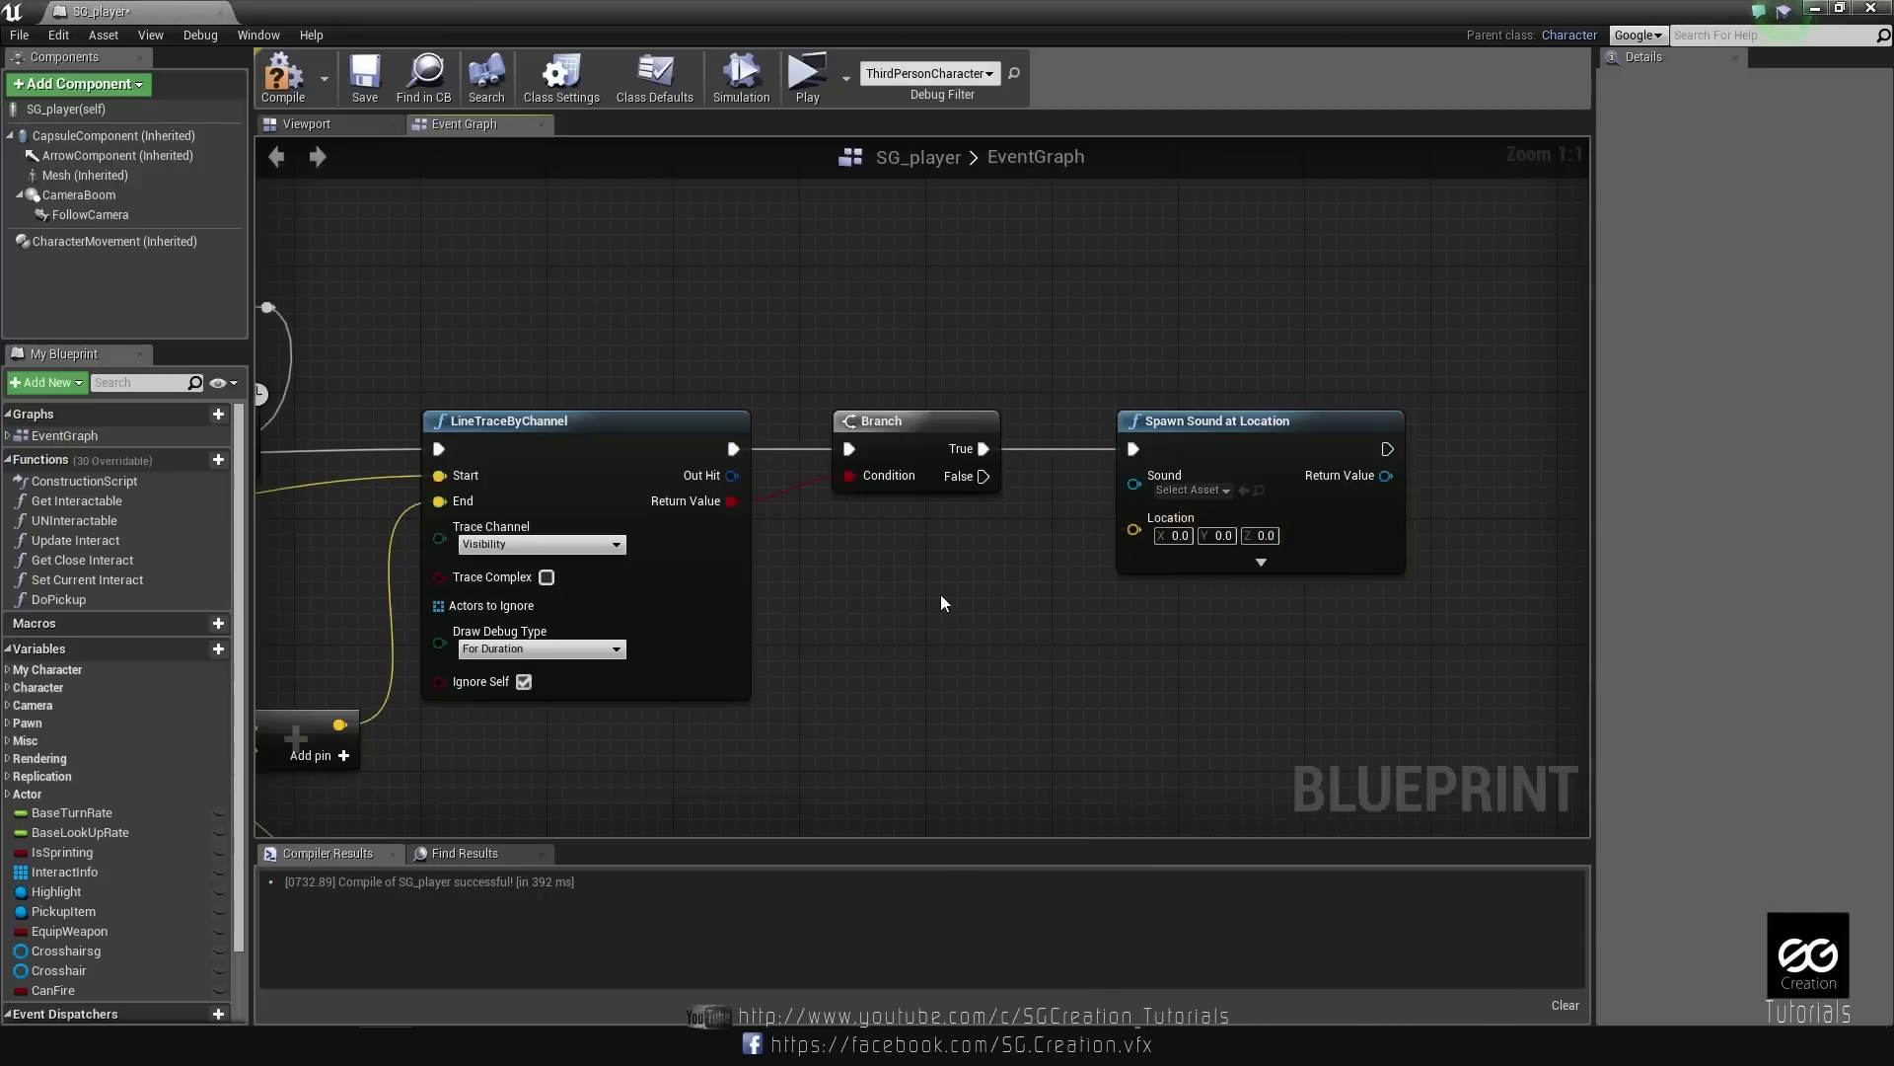
right_click(939, 594)
text(get a)
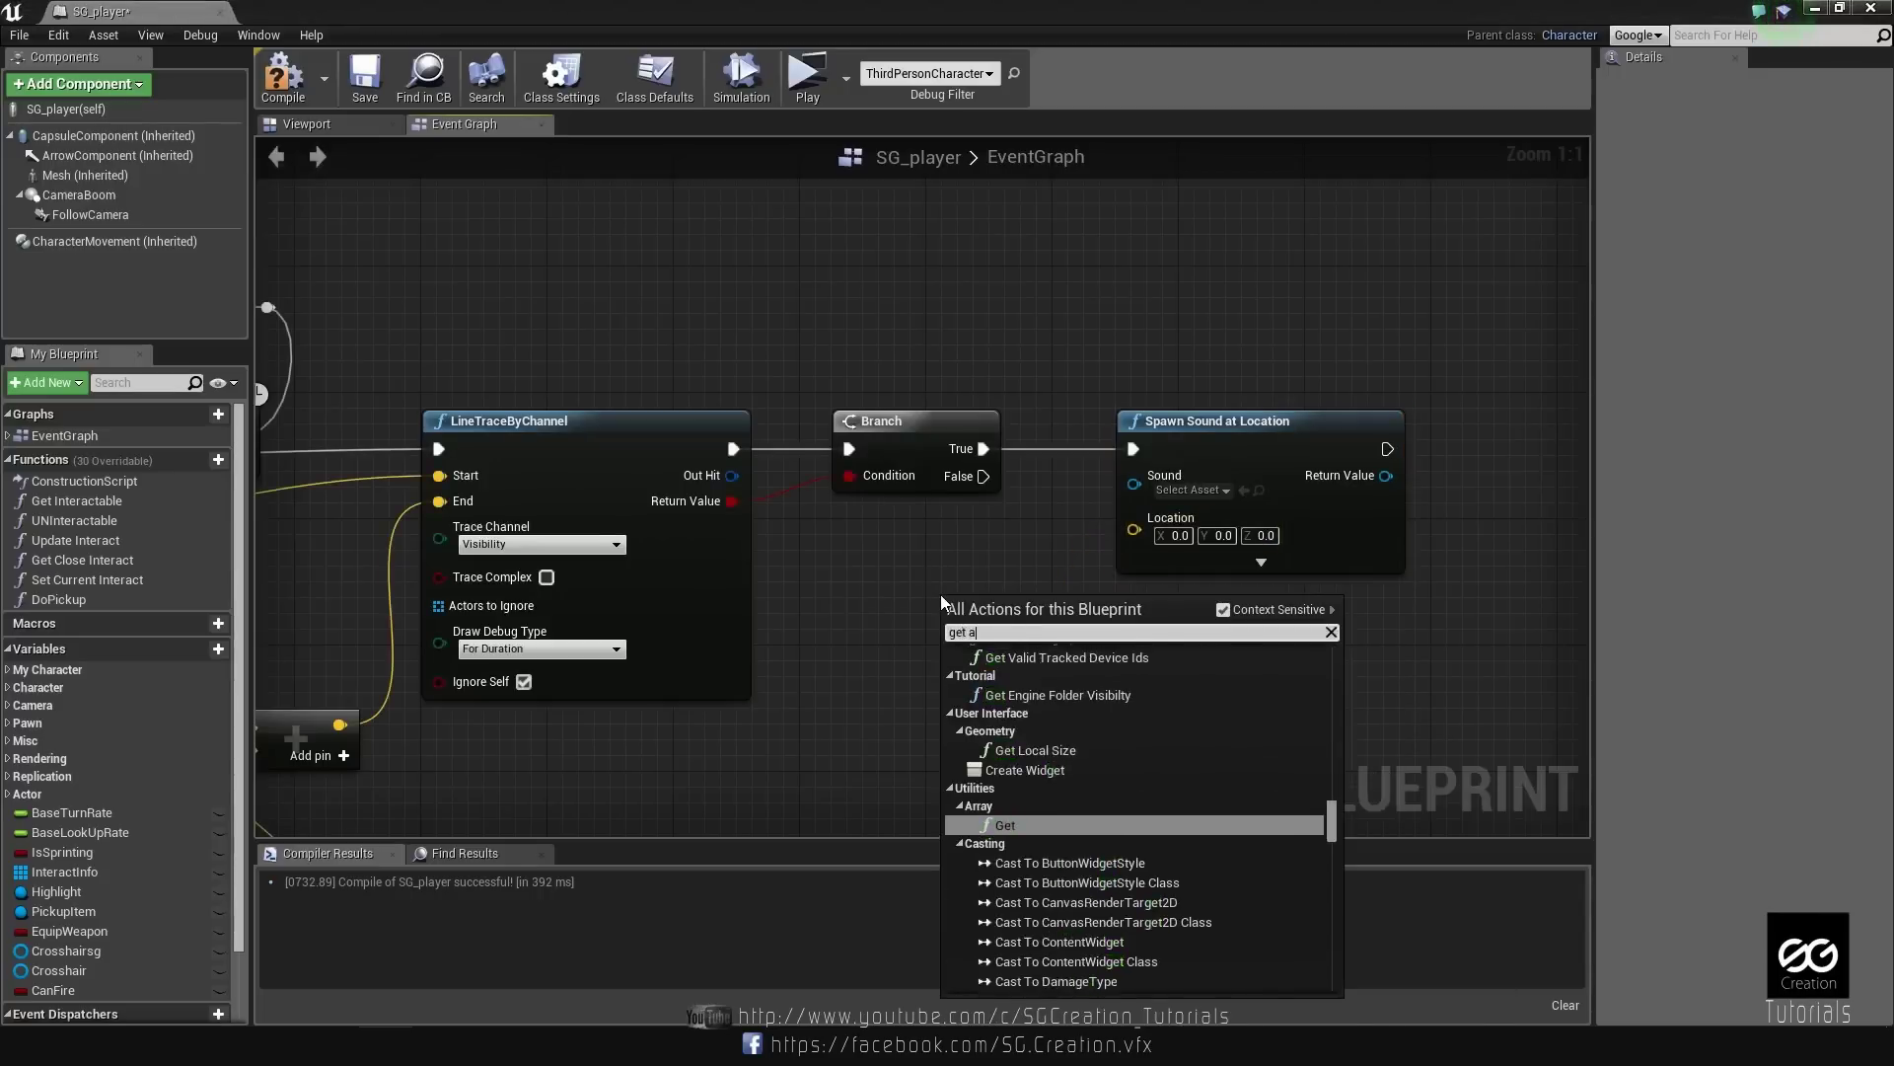
text(ctor )
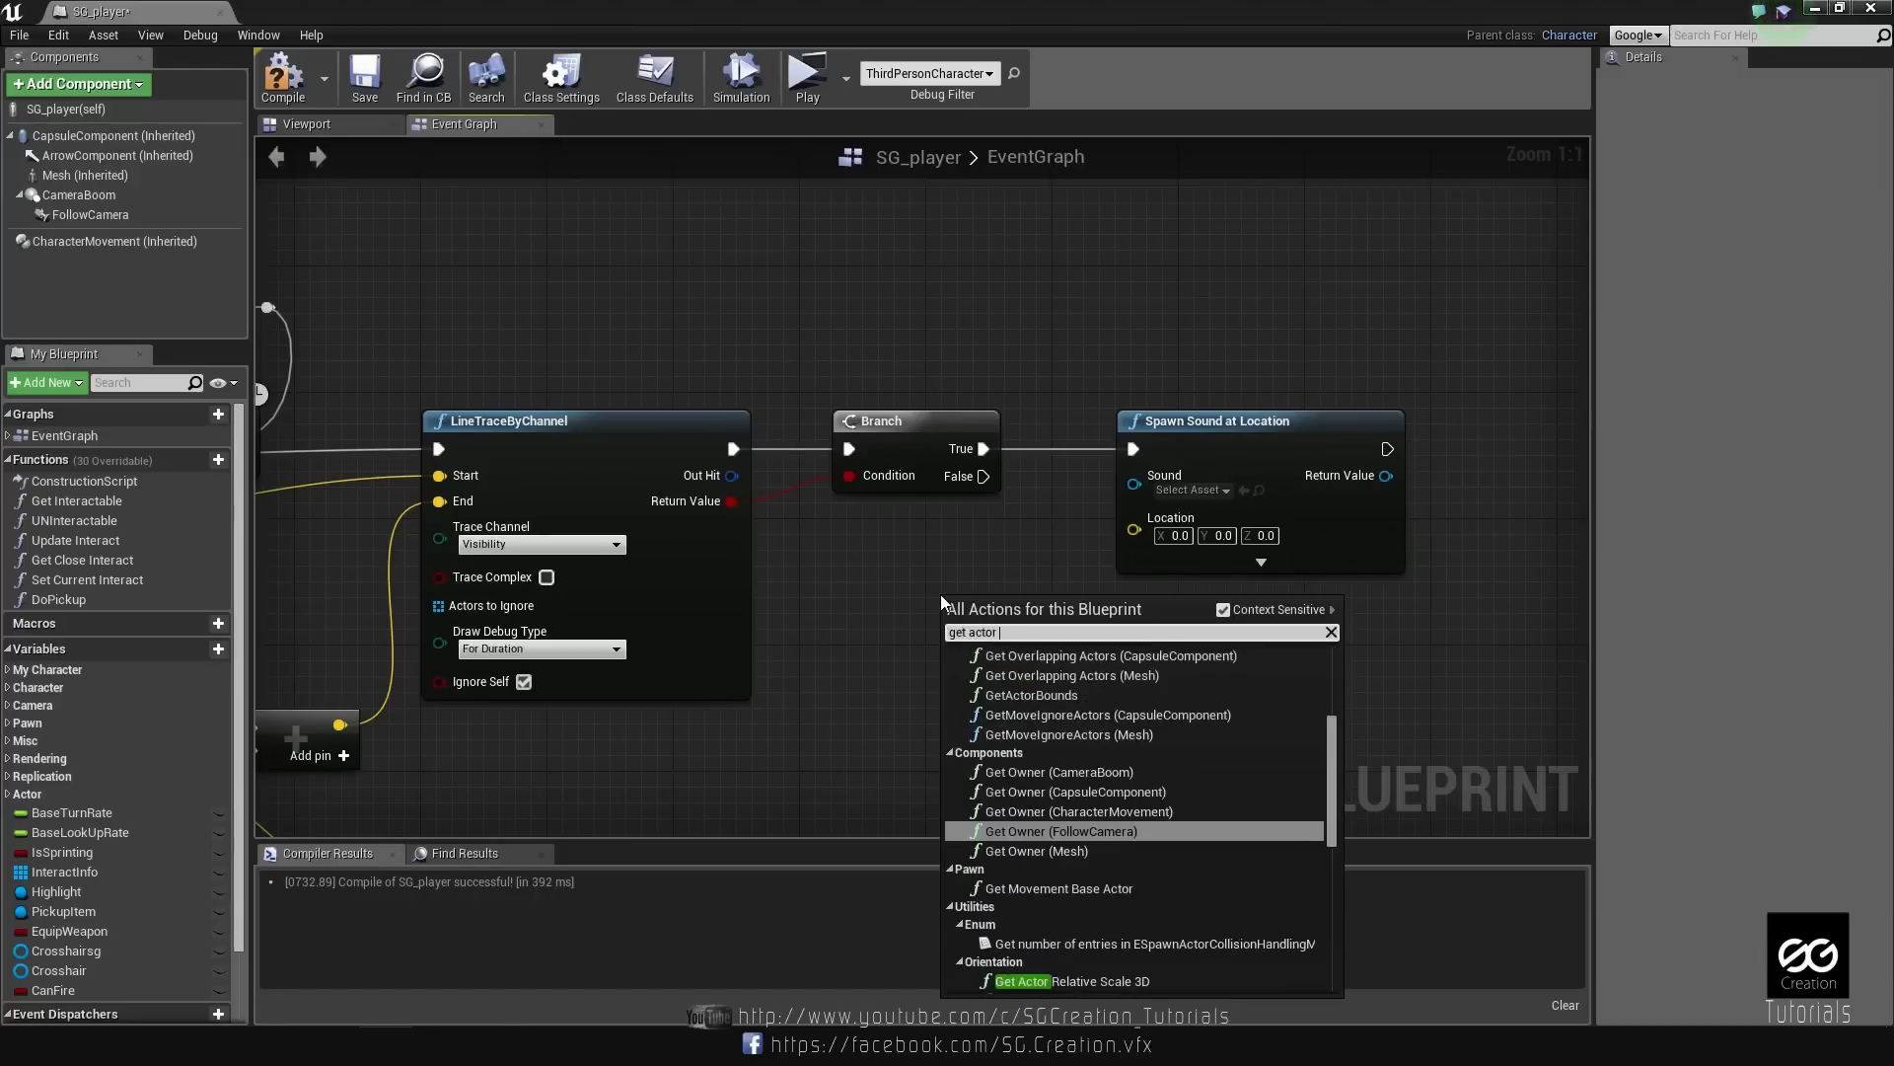
text(lo)
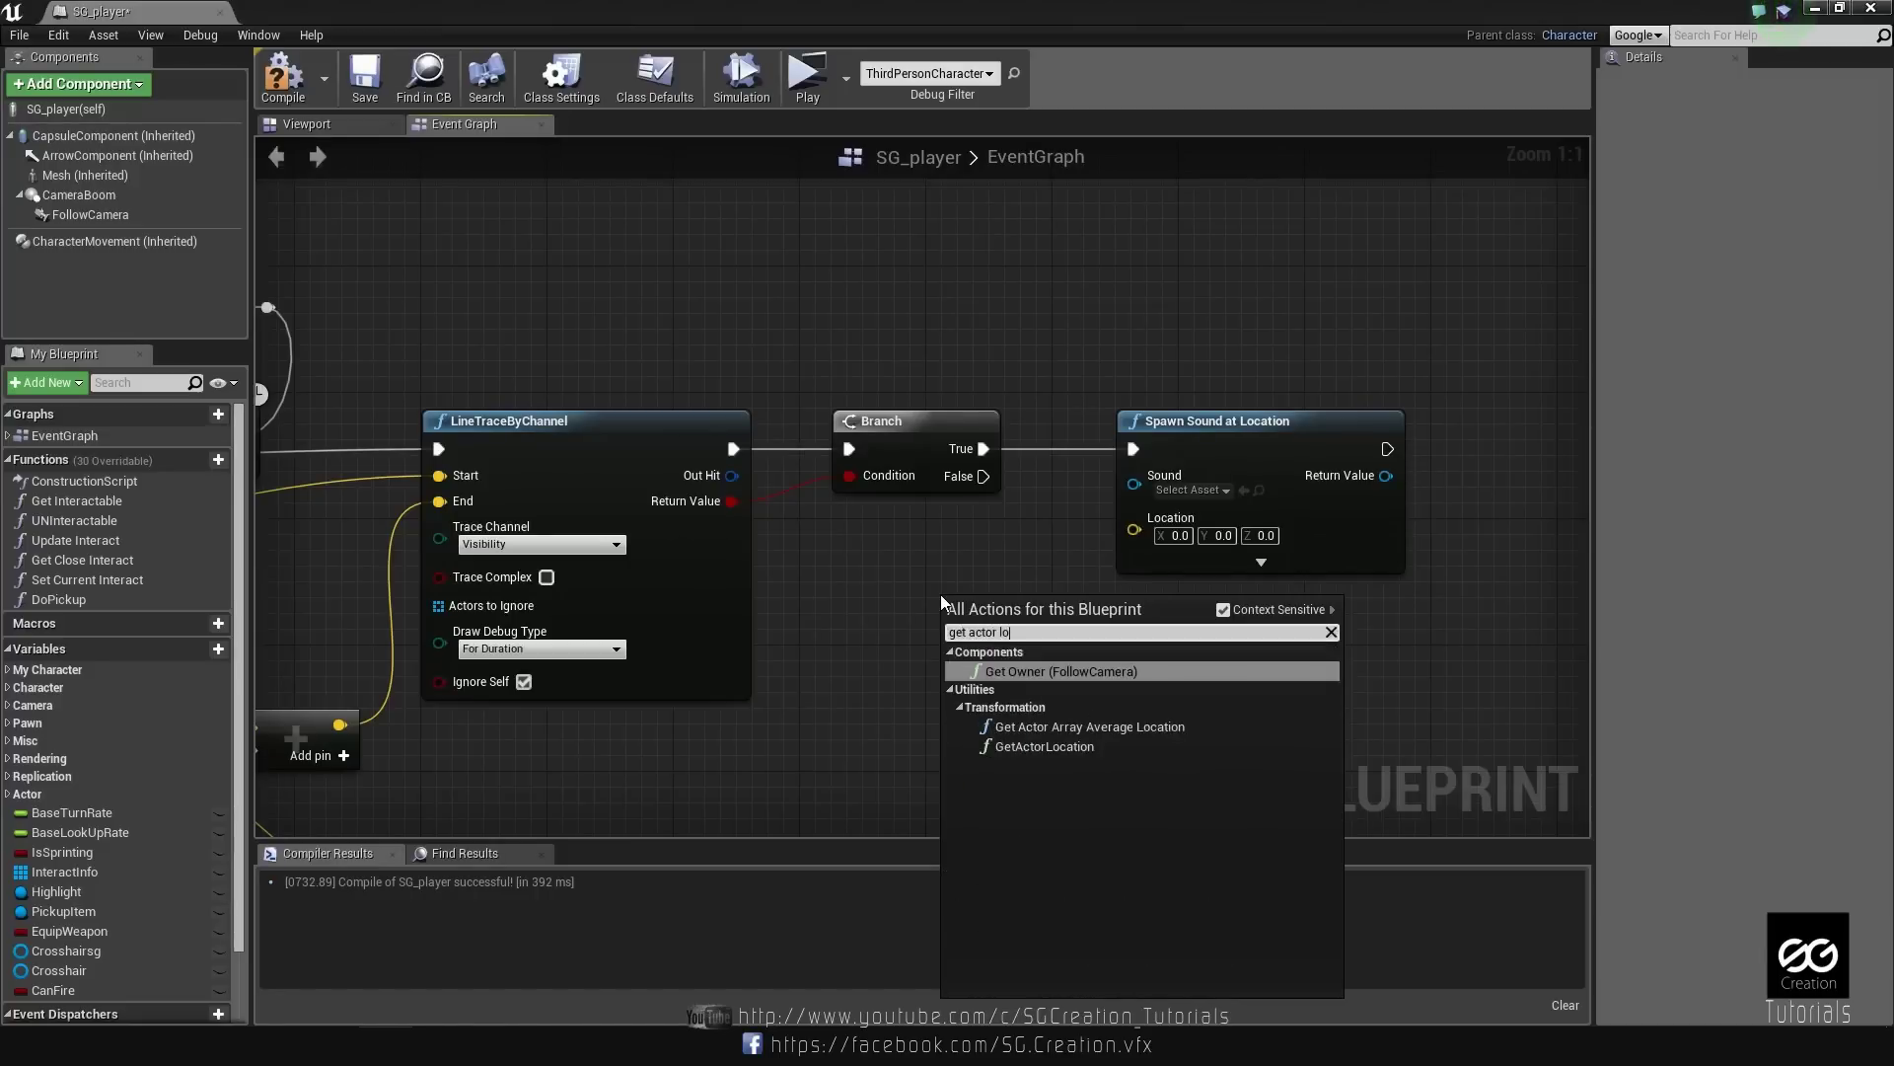
click(1045, 747)
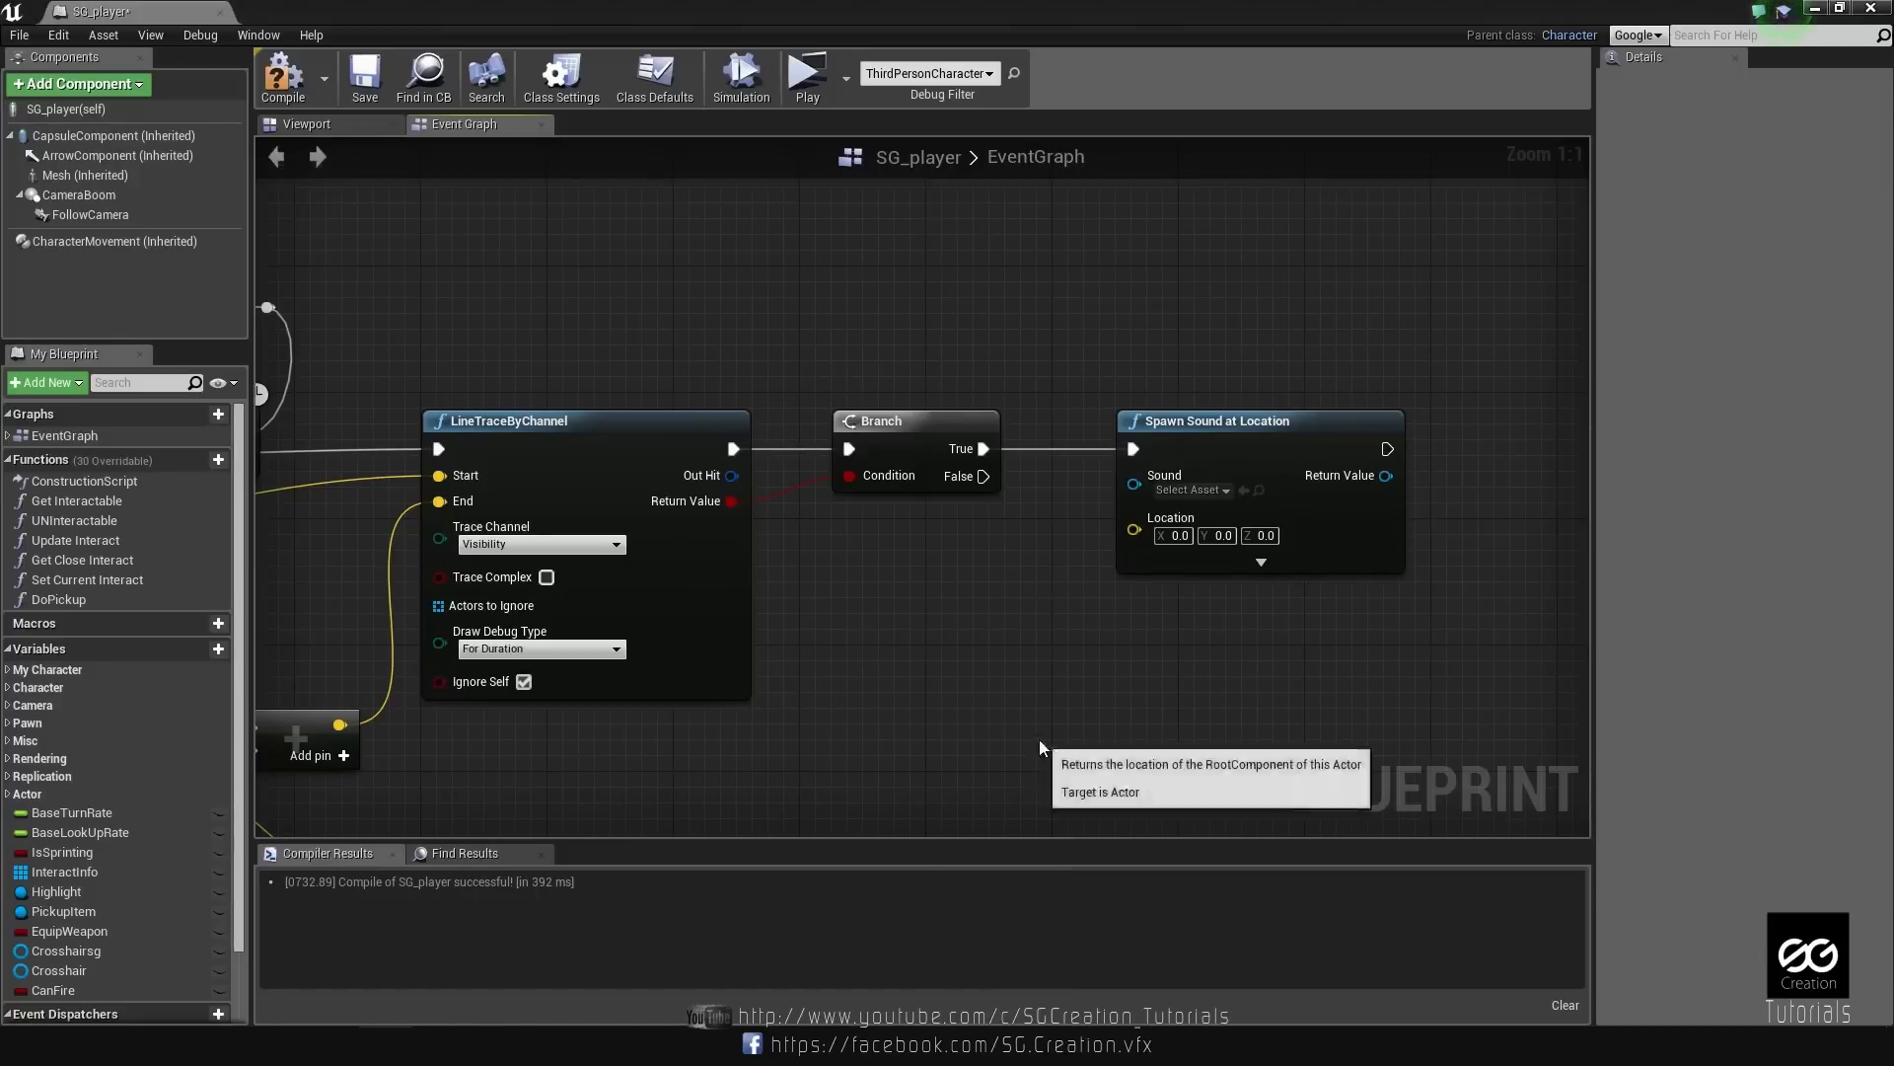
mouse_move(1072, 616)
mouse_down()
mouse_move(962, 585)
mouse_move(1135, 529)
mouse_up()
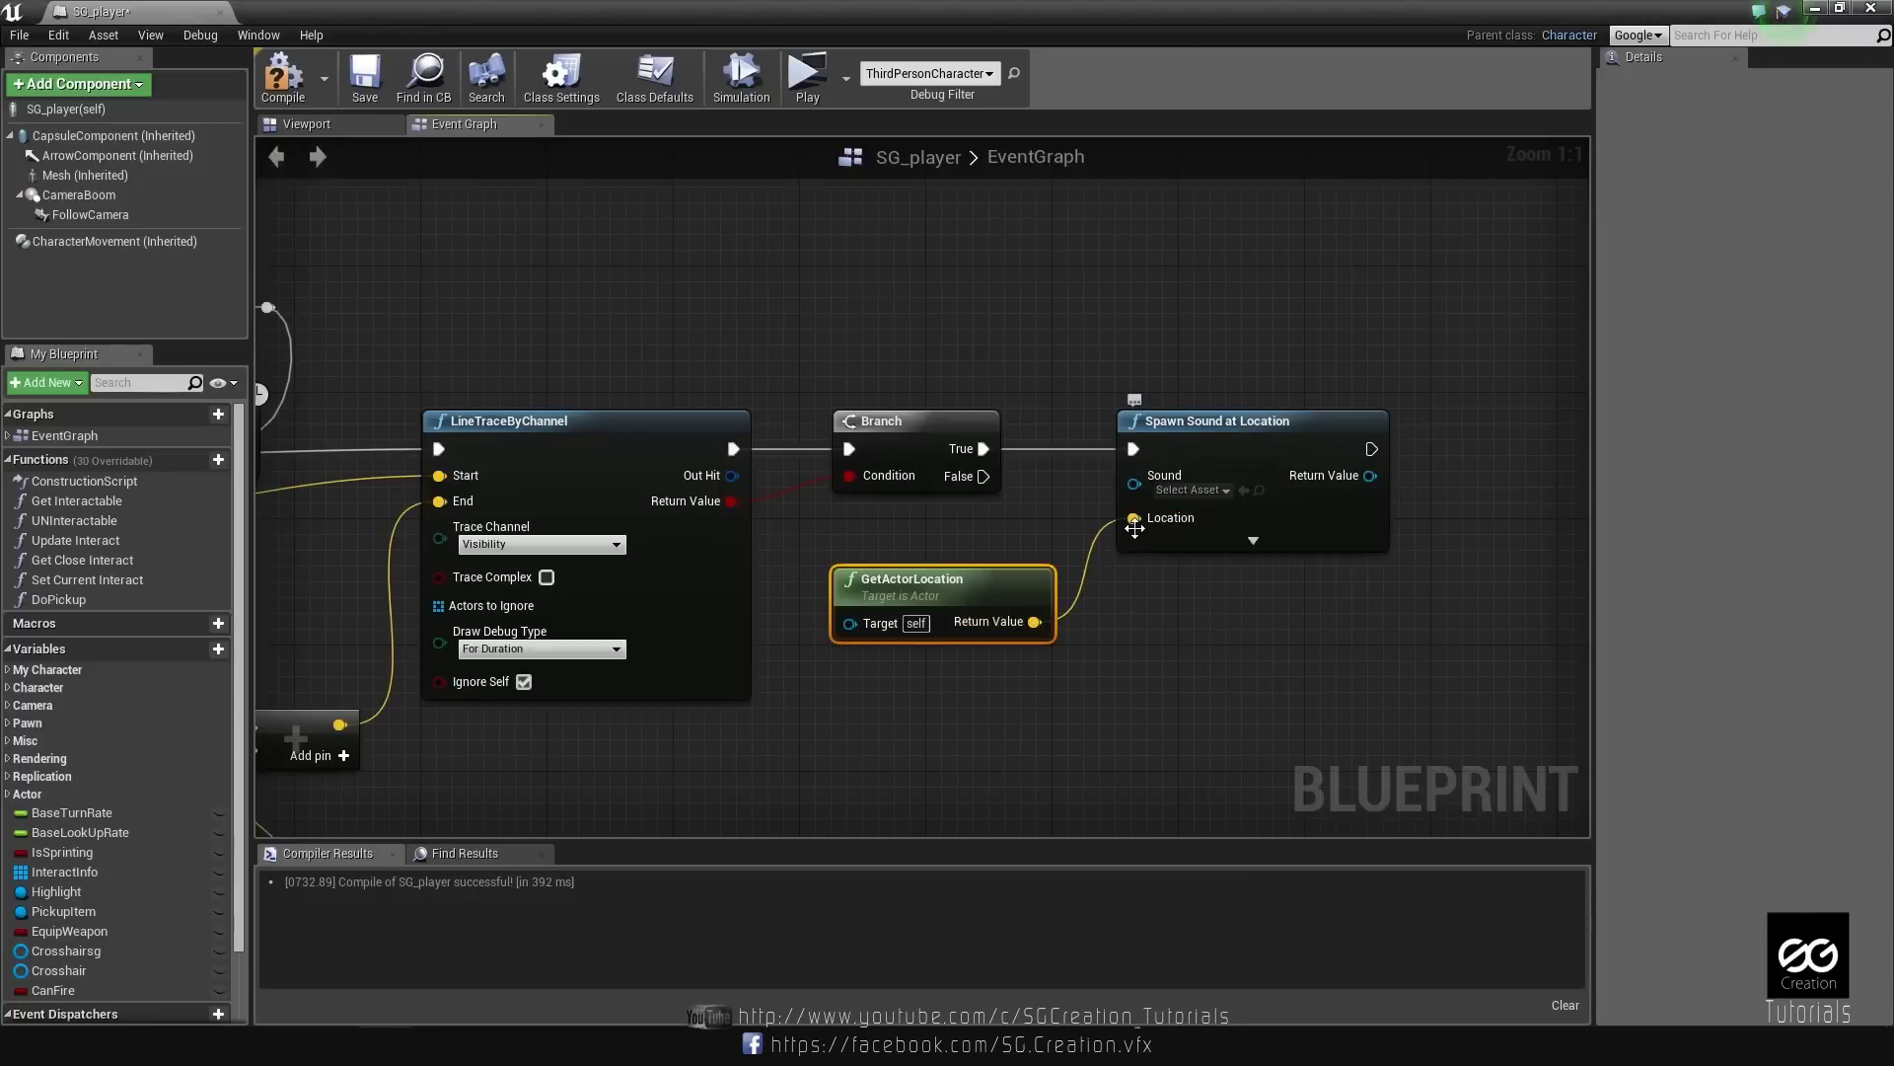
Choose UMP45-1 as the sound to play.
click(1214, 491)
scroll(1251, 629, down, 3)
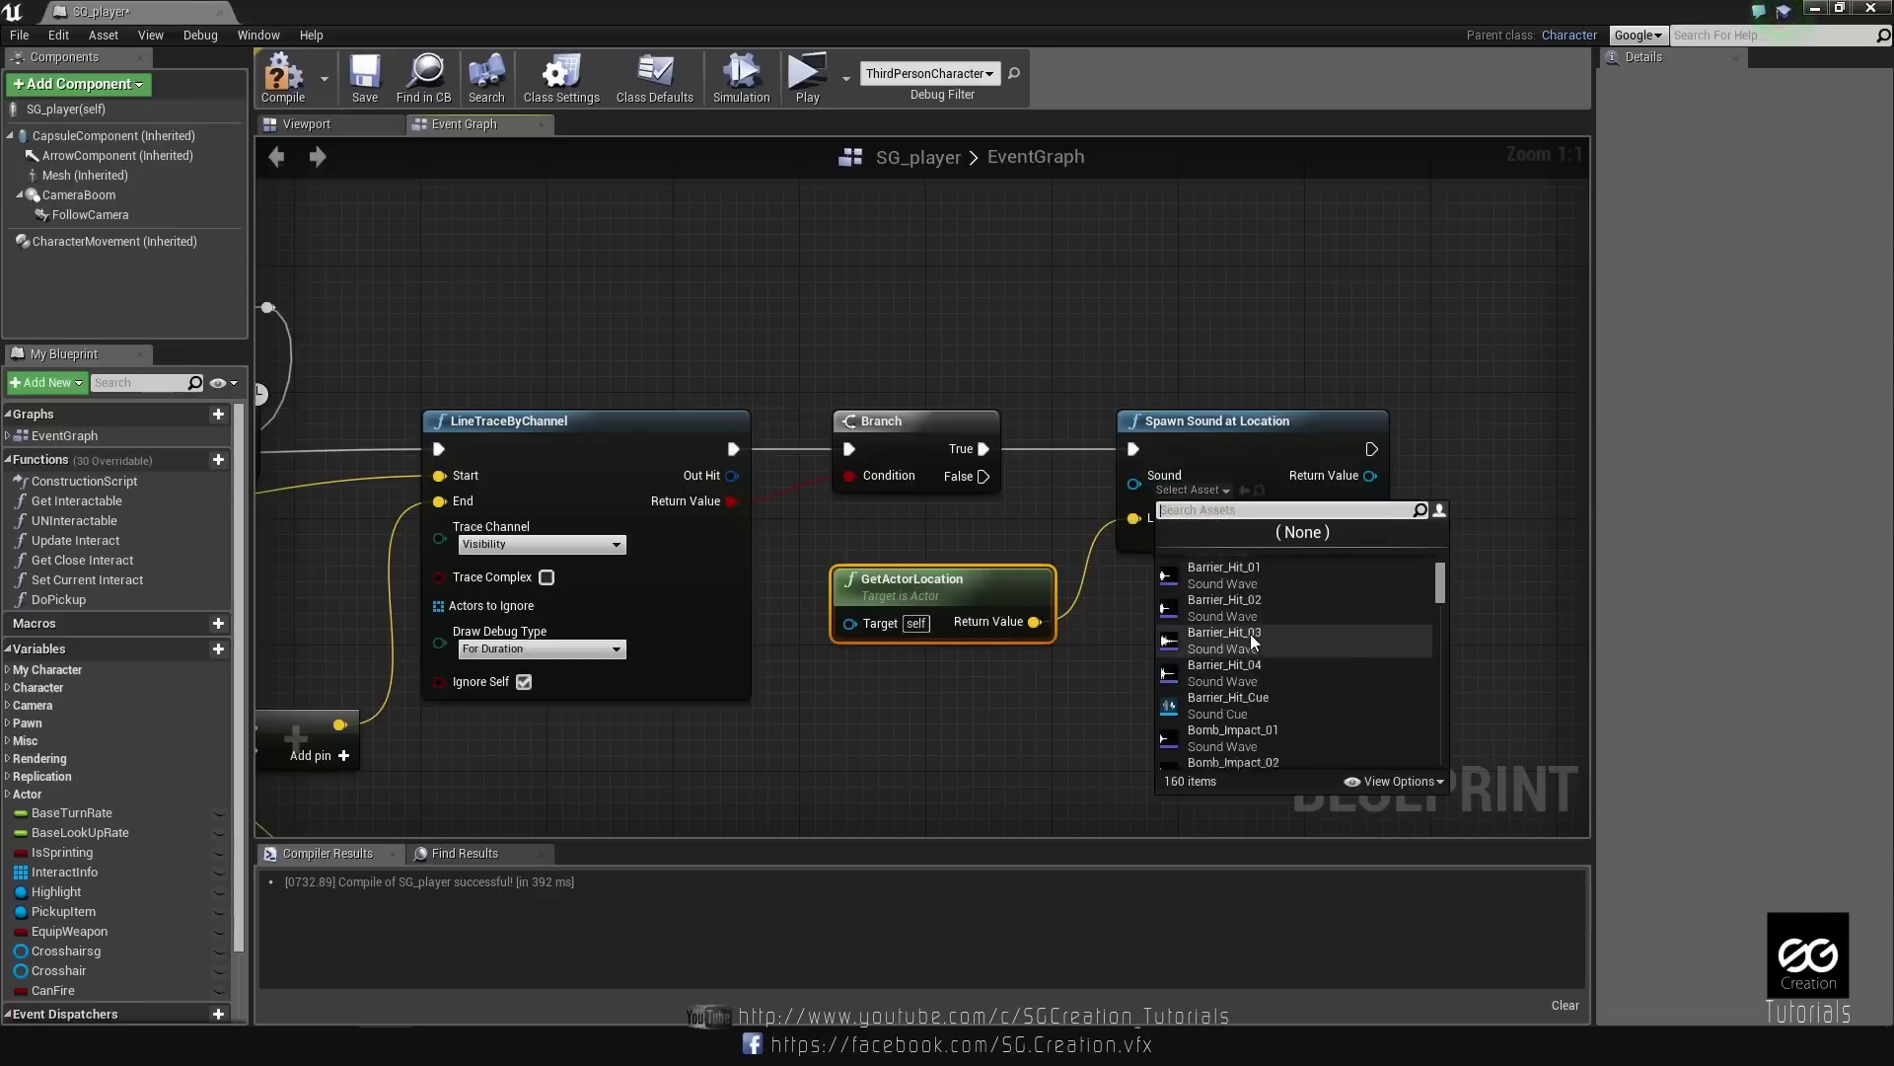
scroll(1251, 629, down, 3)
scroll(1251, 630, down, 2)
scroll(1252, 634, down, 3)
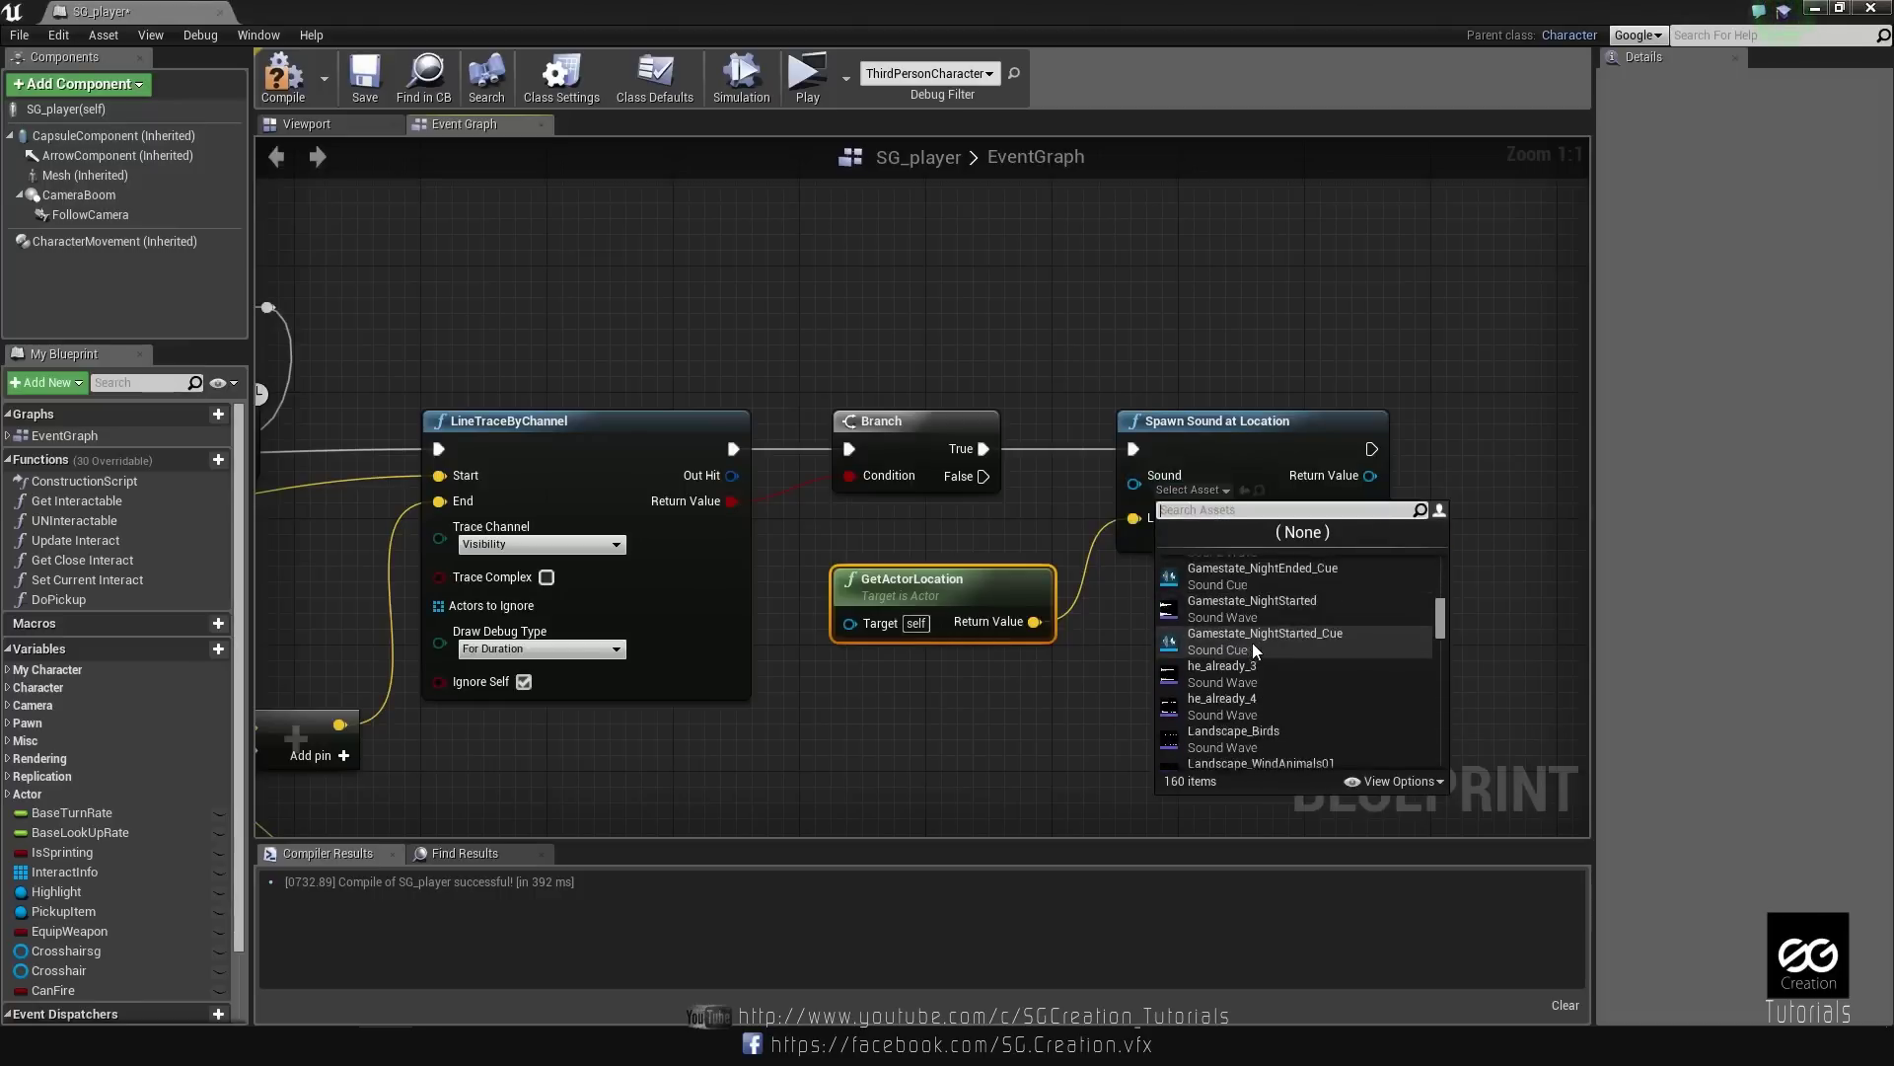
scroll(1252, 642, down, 3)
scroll(1252, 645, down, 3)
scroll(1252, 644, down, 3)
scroll(1253, 643, down, 3)
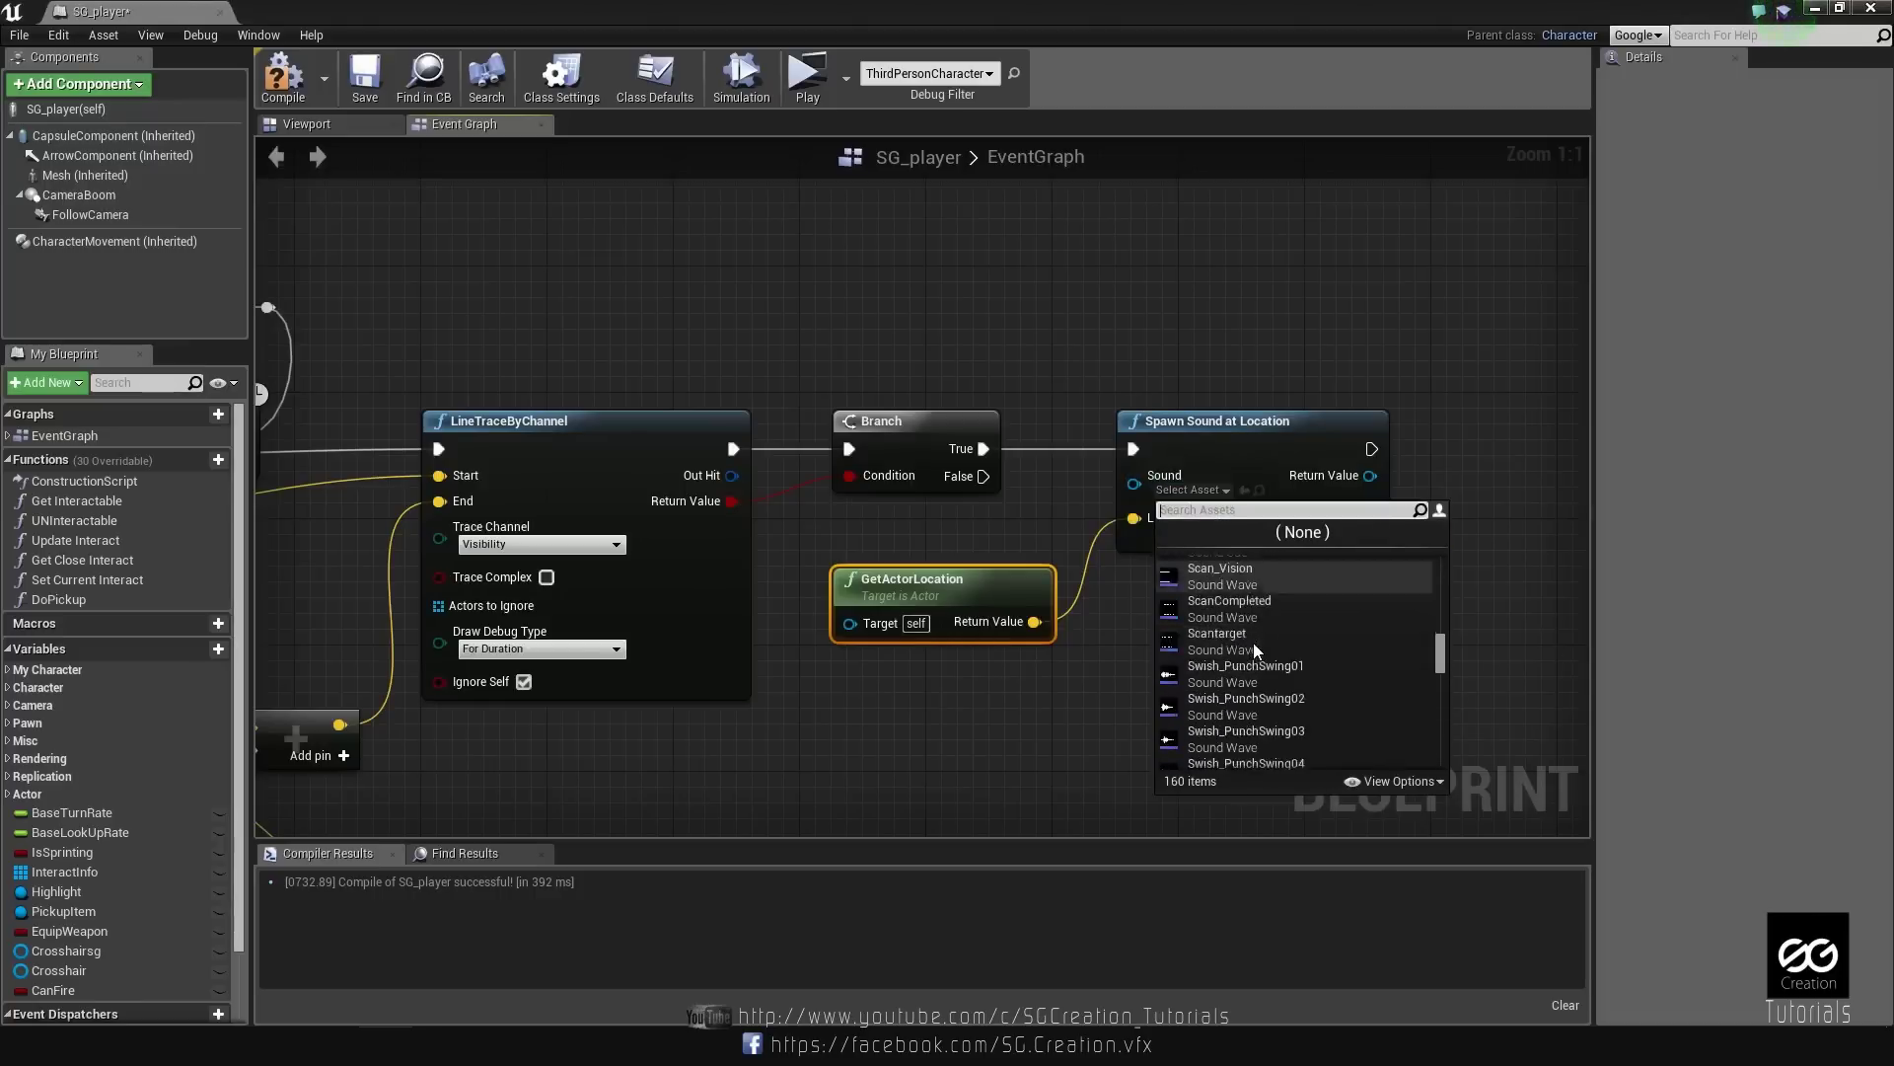
scroll(1253, 643, down, 3)
scroll(1253, 641, down, 3)
scroll(1253, 642, down, 2)
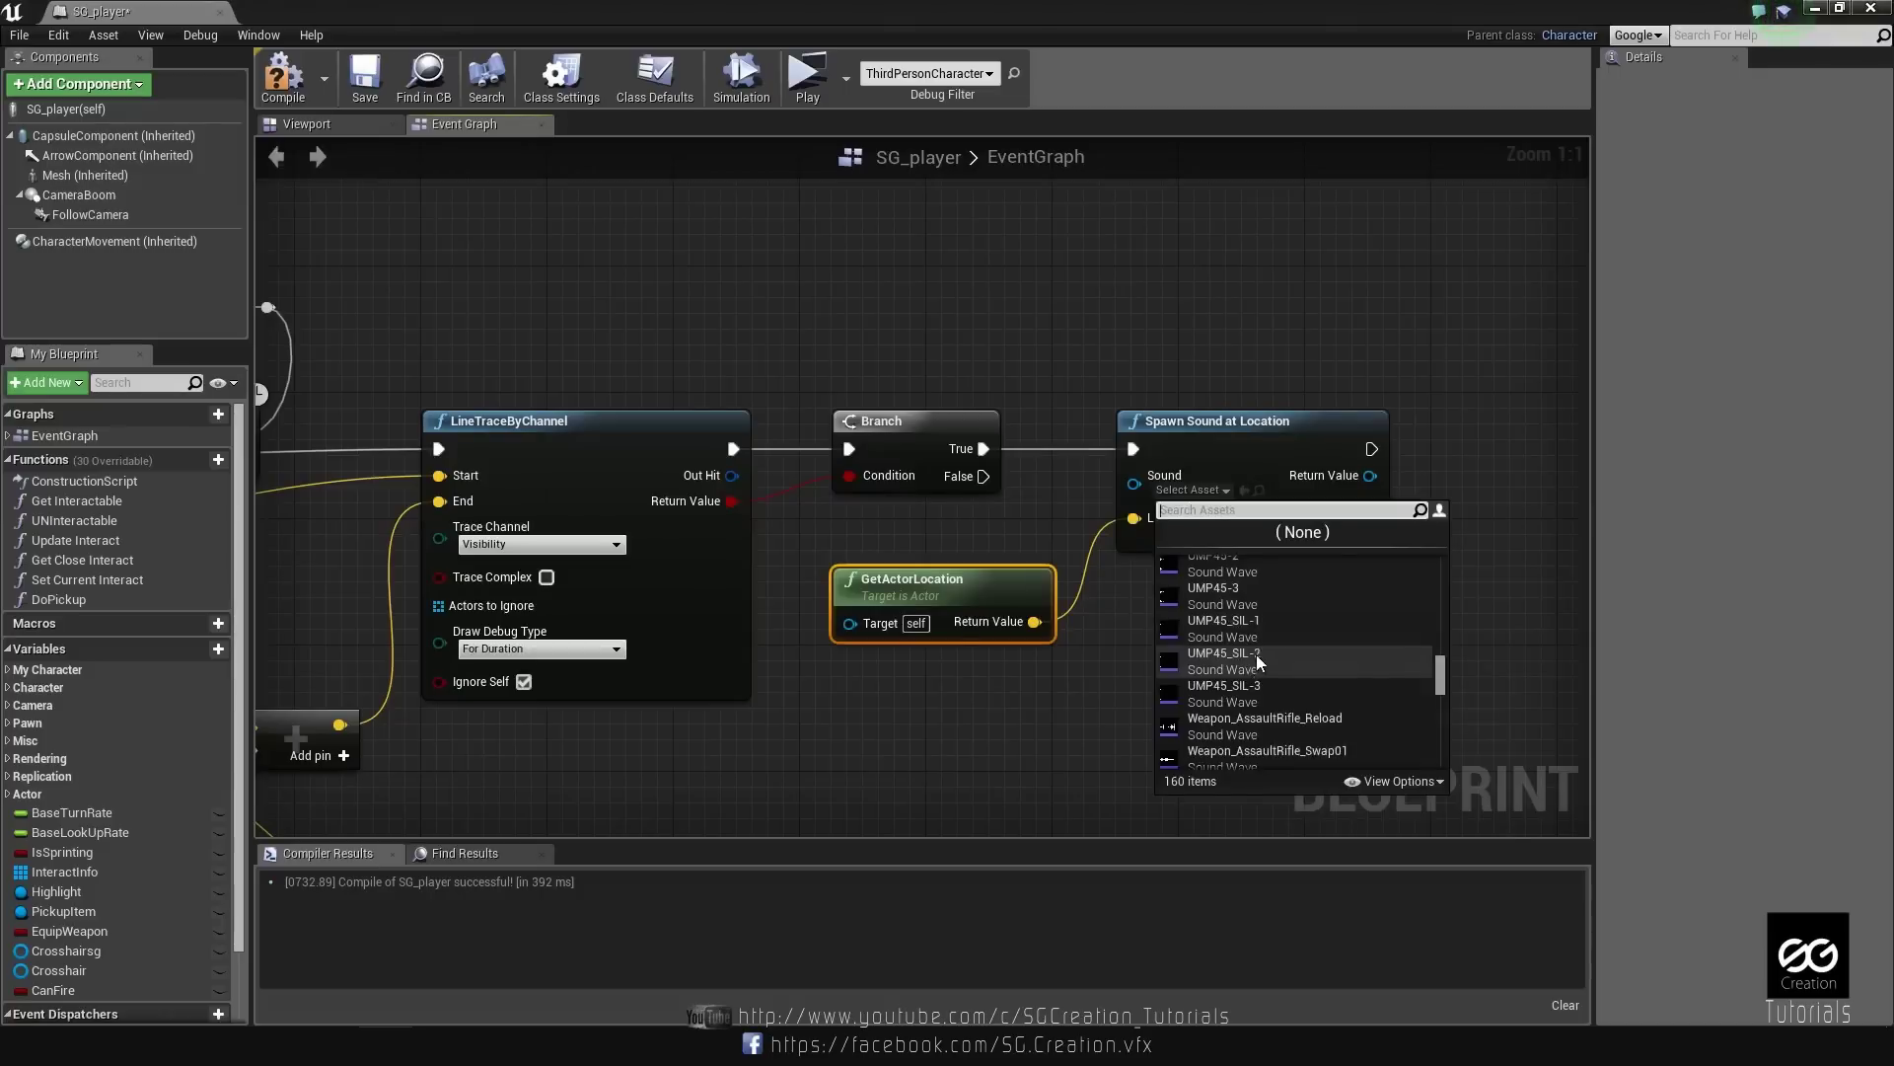
scroll(1257, 654, down, 2)
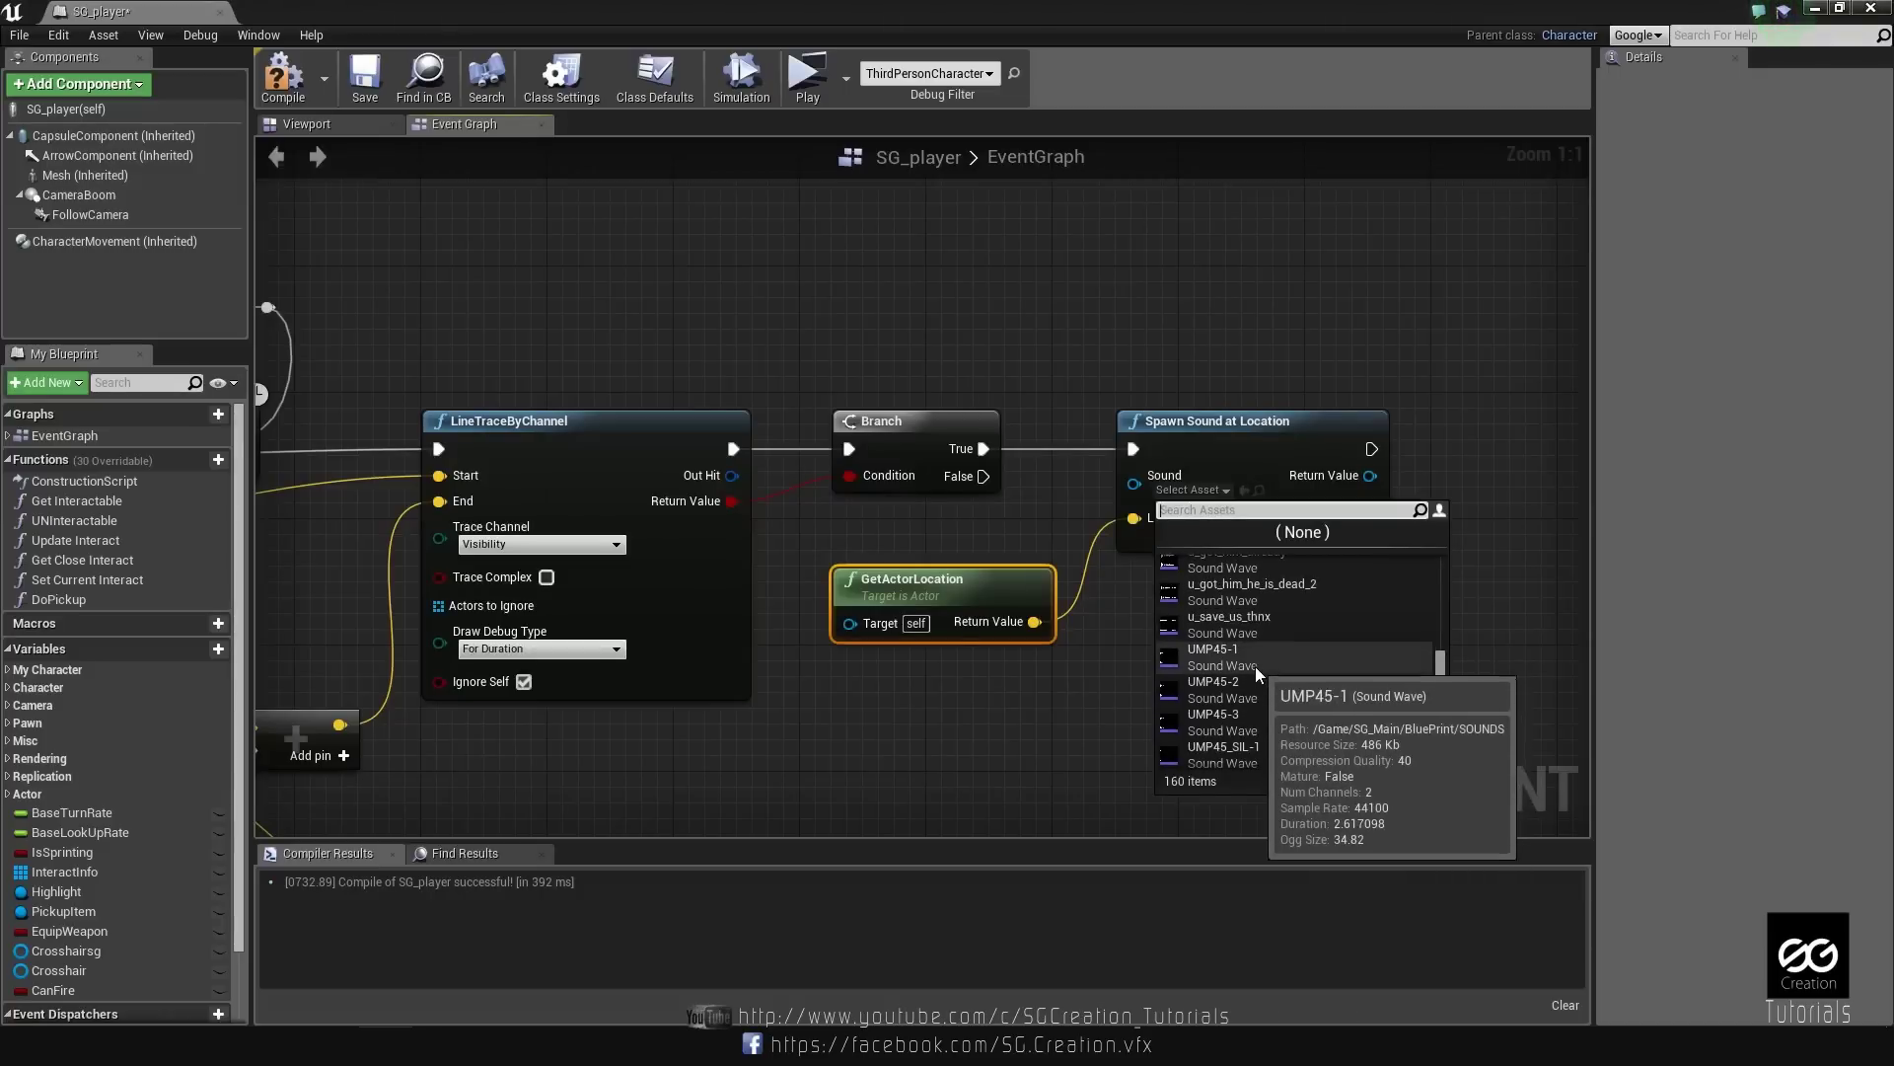
click(1257, 655)
Compile the SG_player Blueprint.
right_drag(1290, 673, 1074, 691)
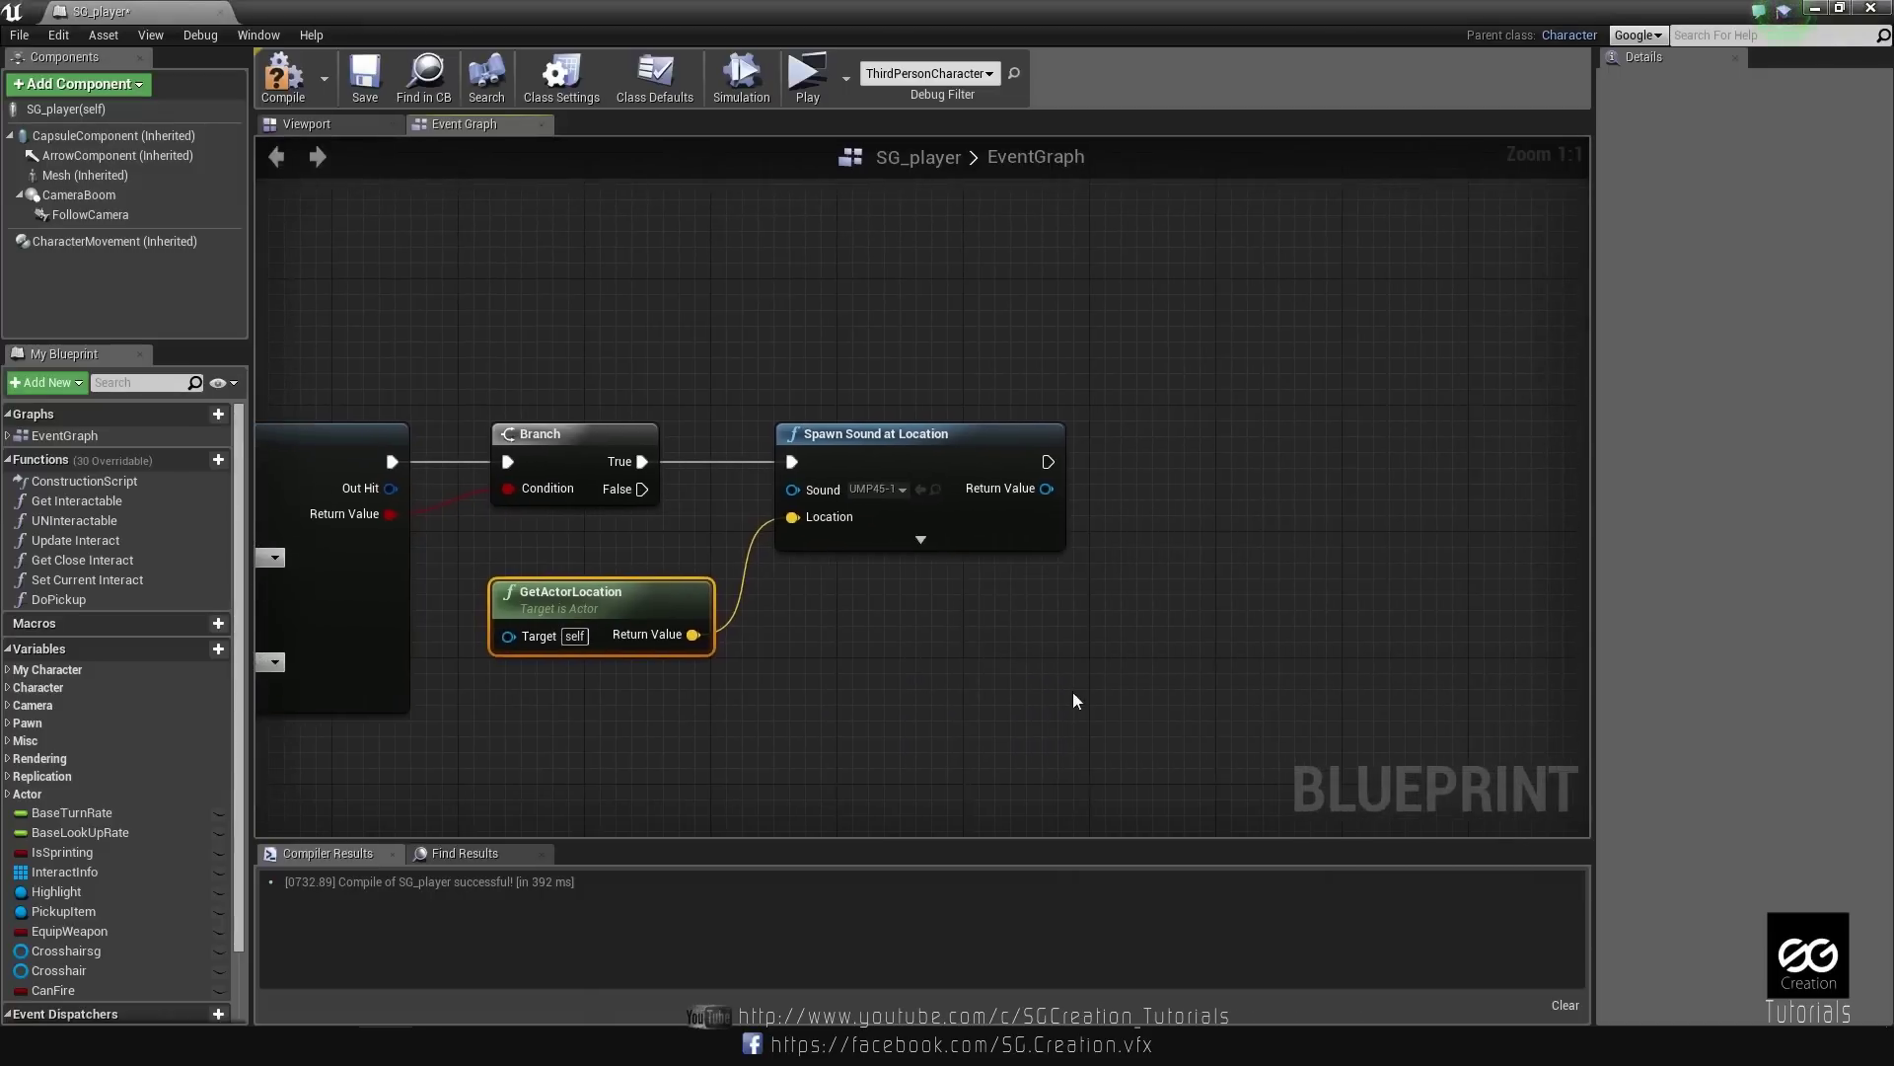
key(F7)
right_drag(1074, 481, 1009, 554)
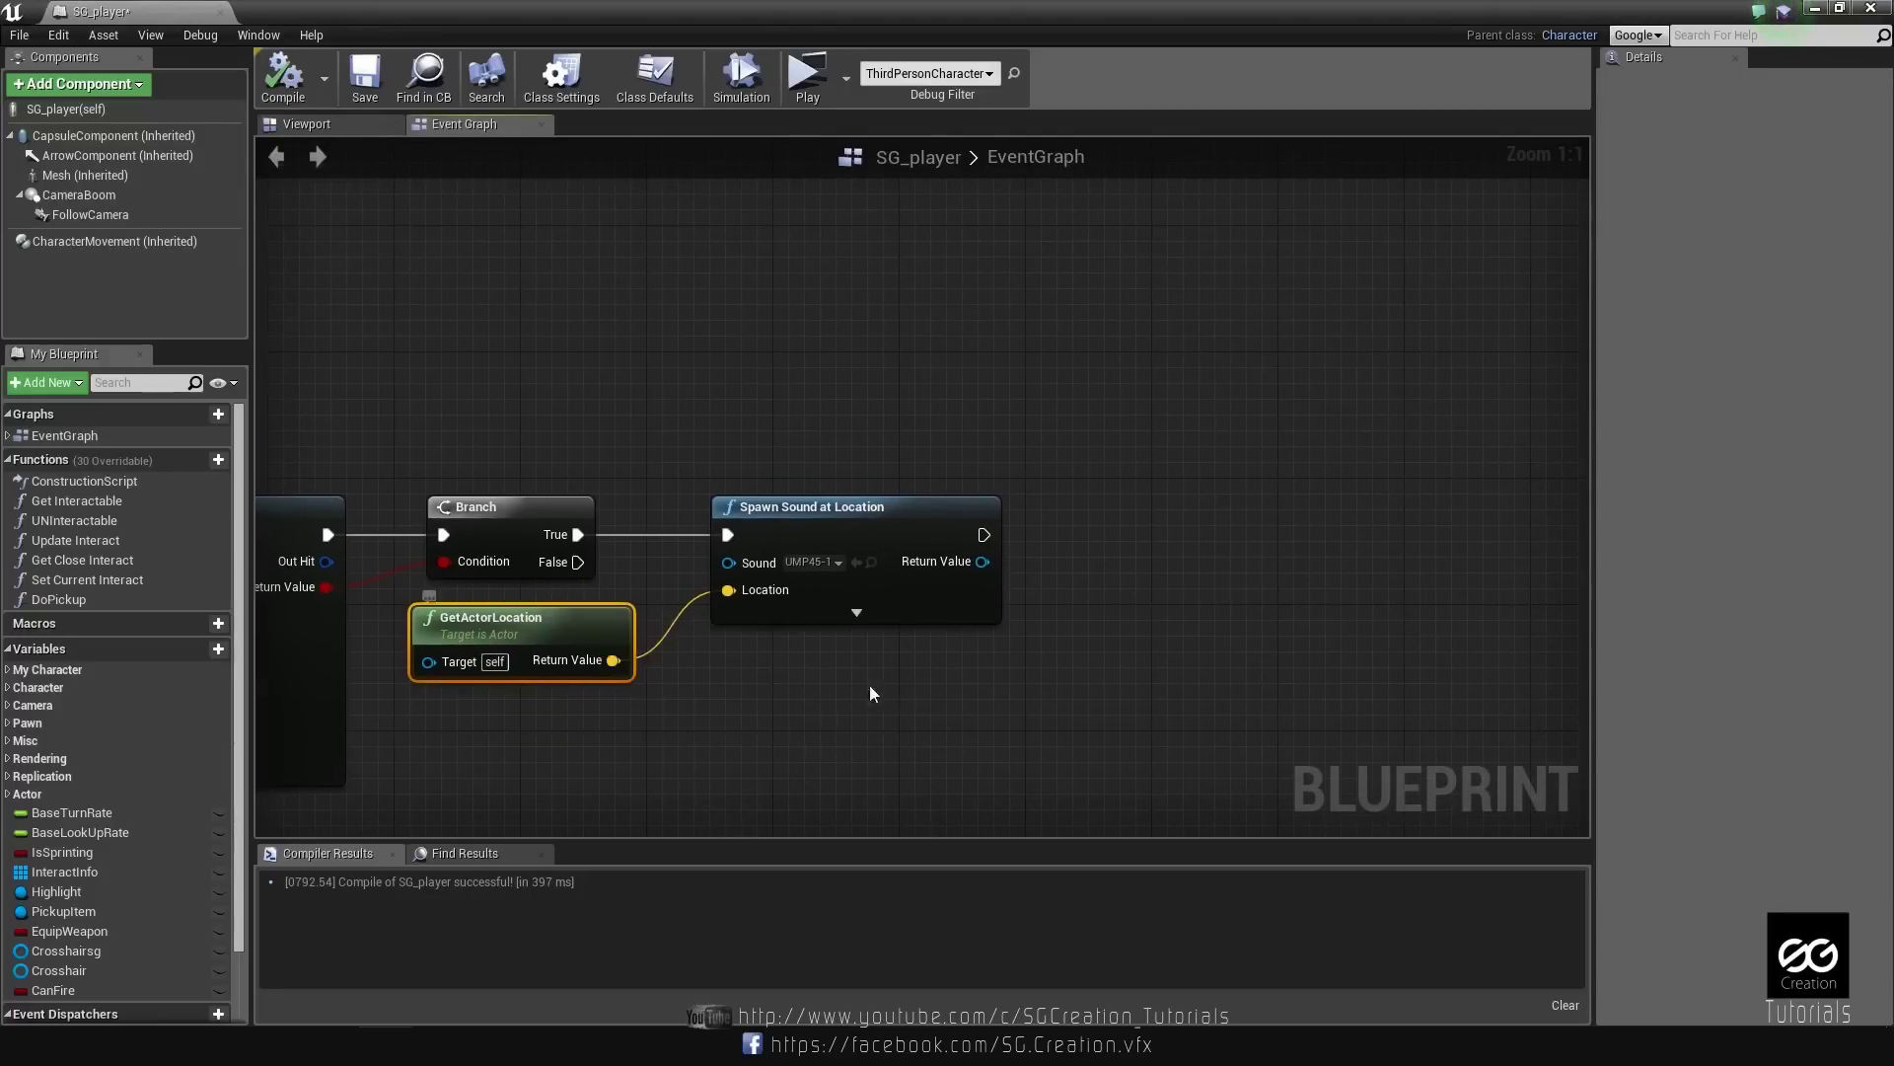
click(1111, 712)
right_drag(1029, 586, 945, 598)
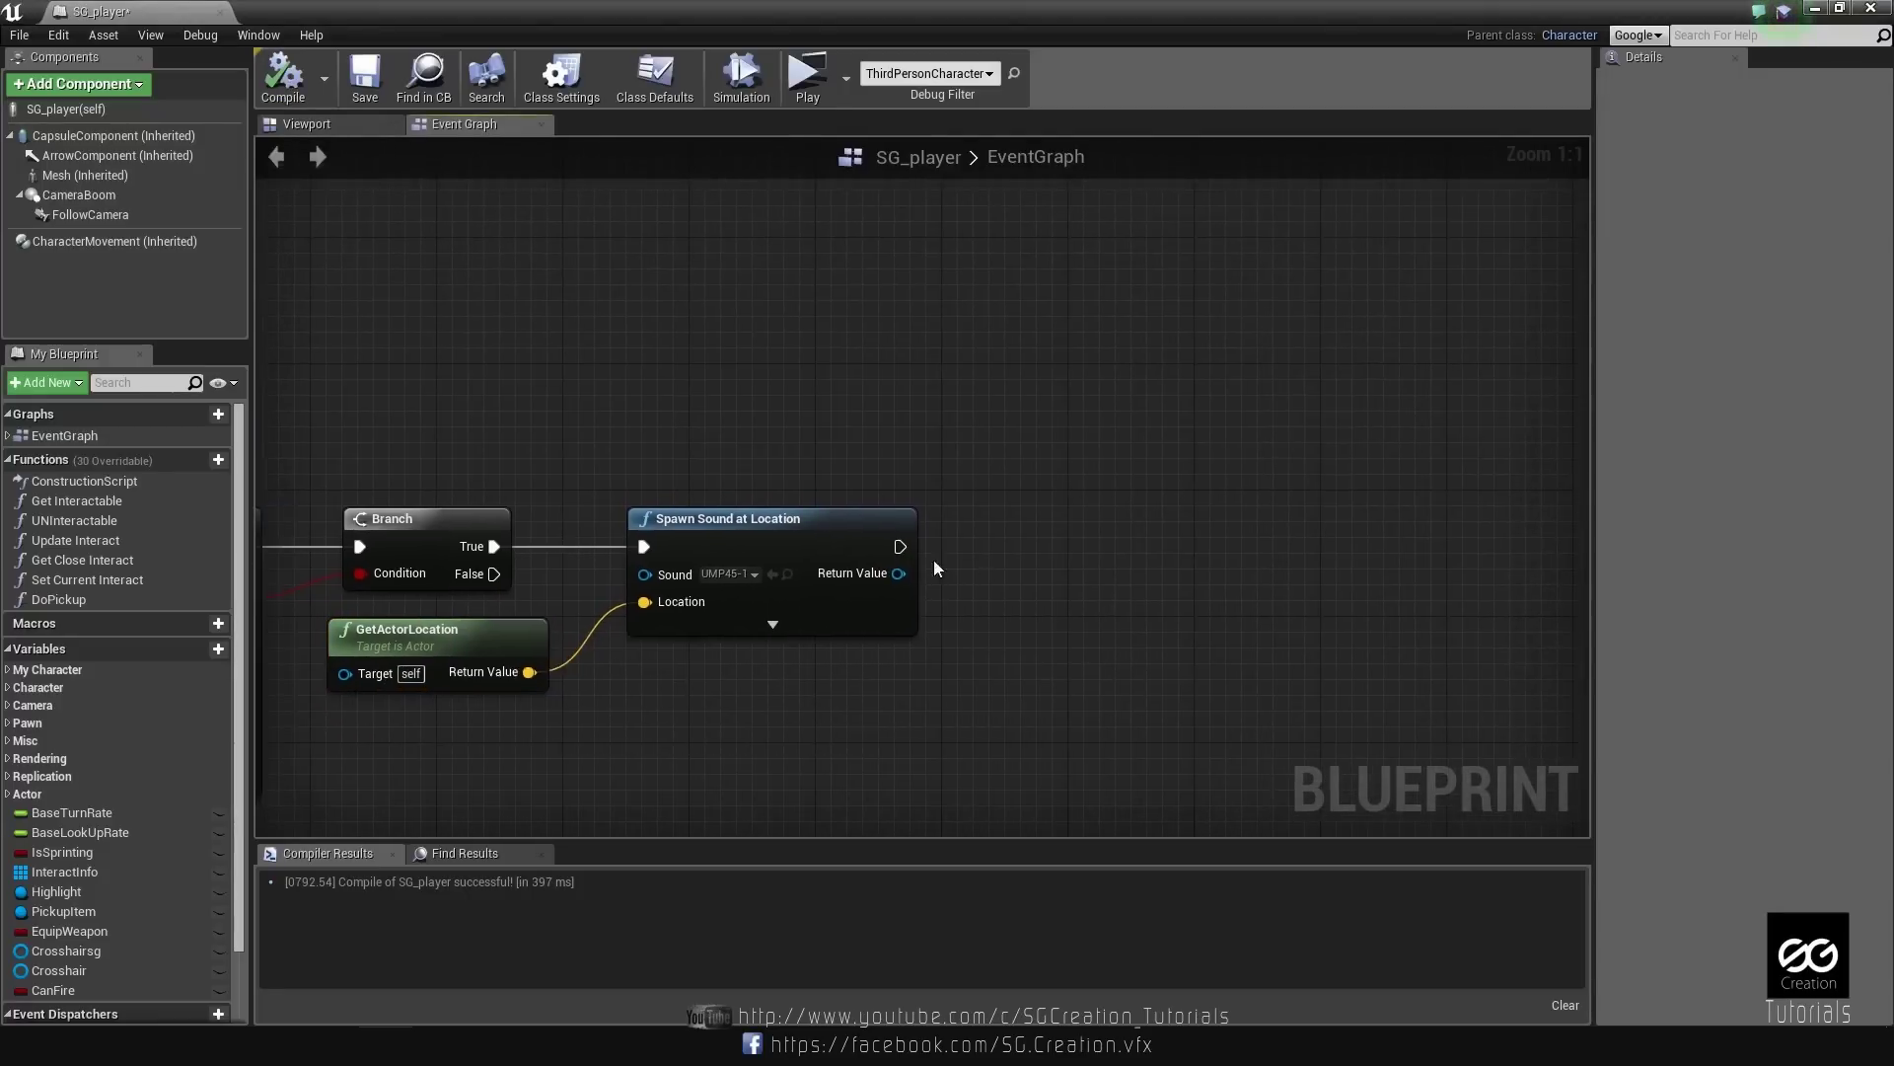
Add Spawn Emitter at Location after the sound, using the P_AssaultRifle_MF template.
drag(897, 544, 1010, 546)
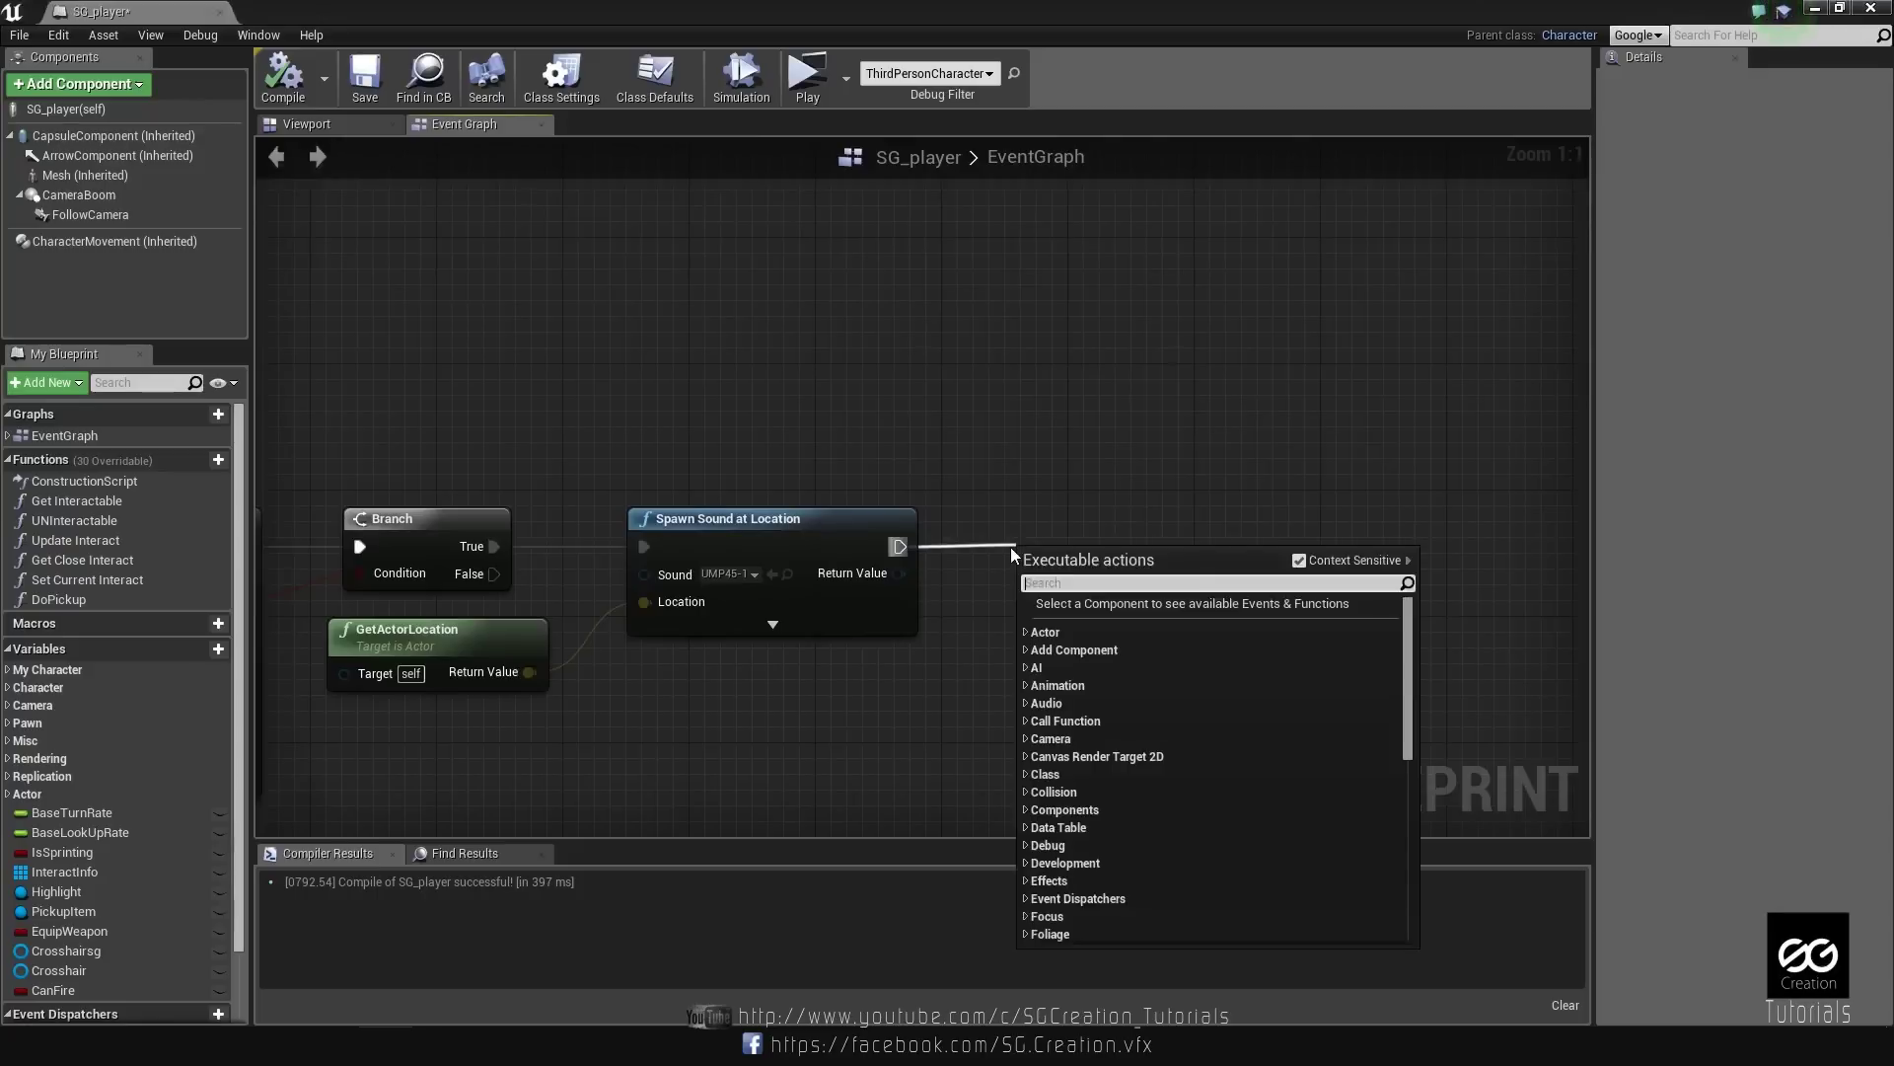
text(spawn)
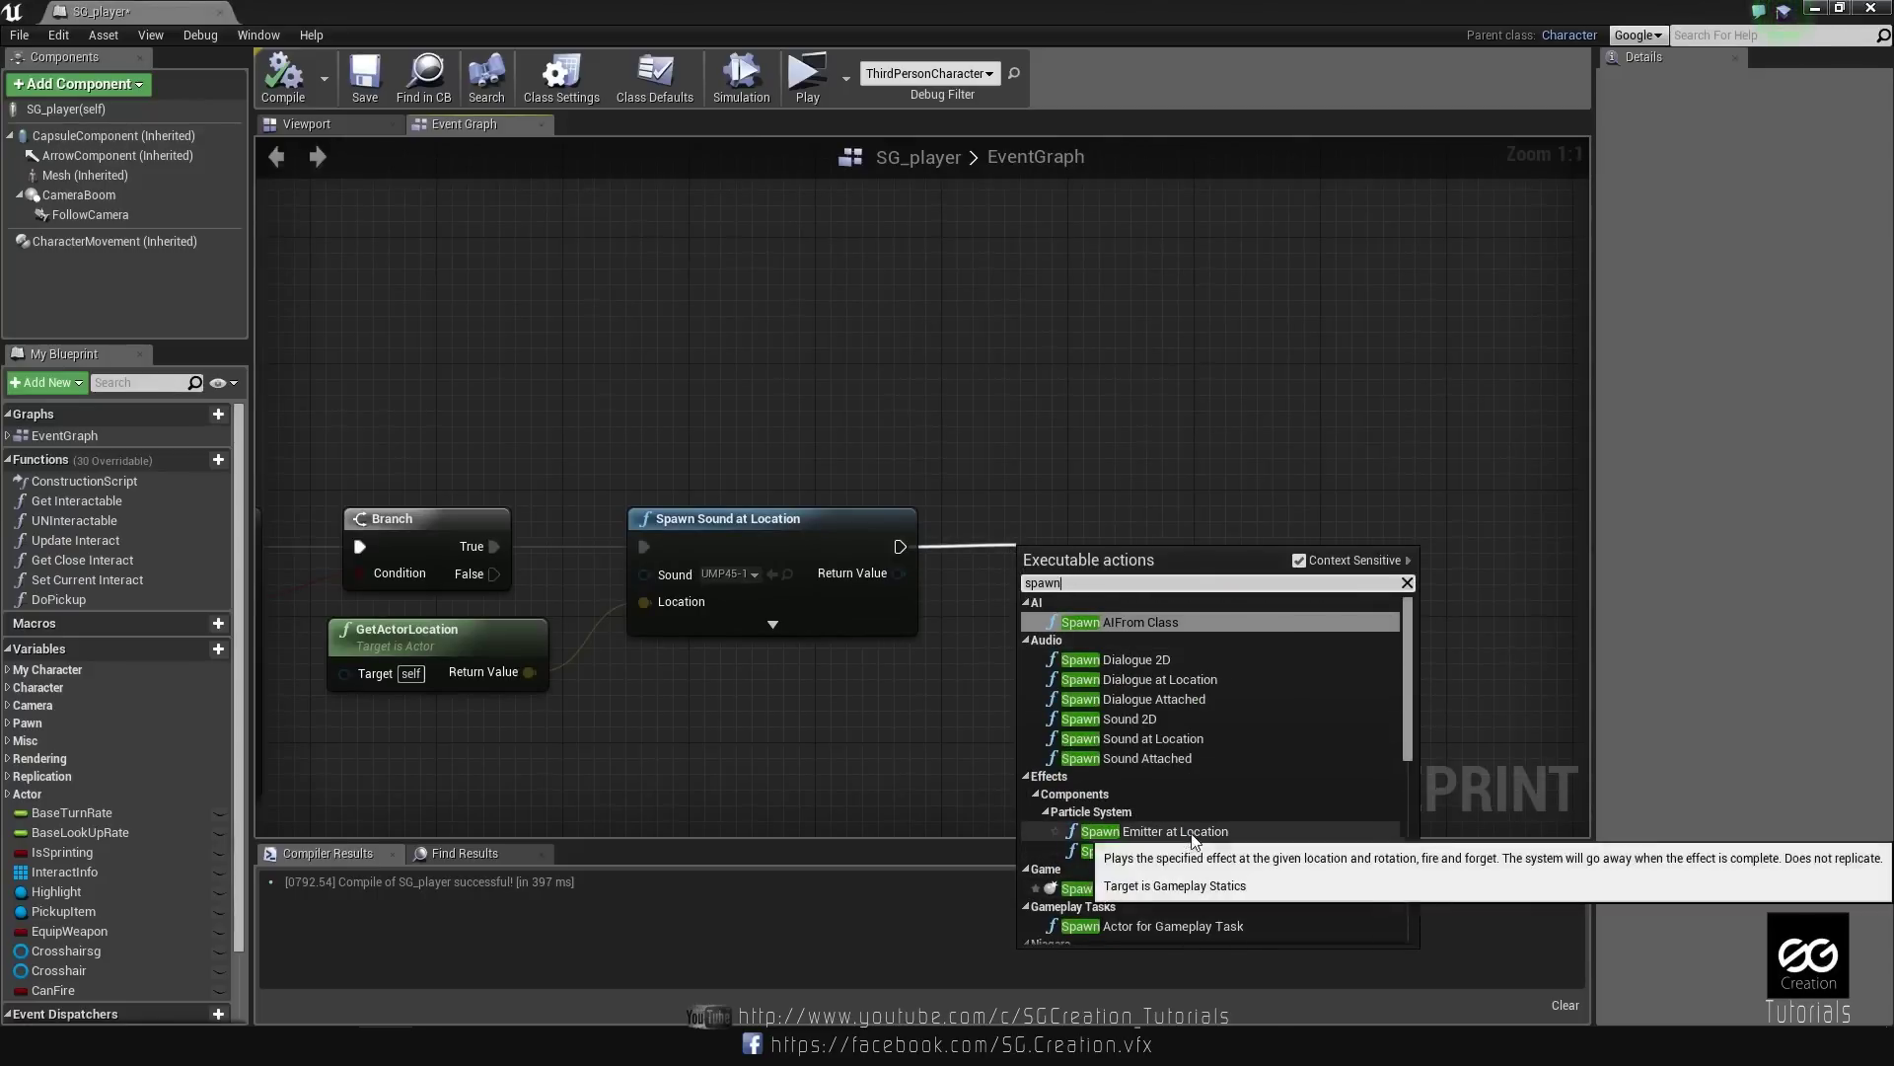
click(1155, 831)
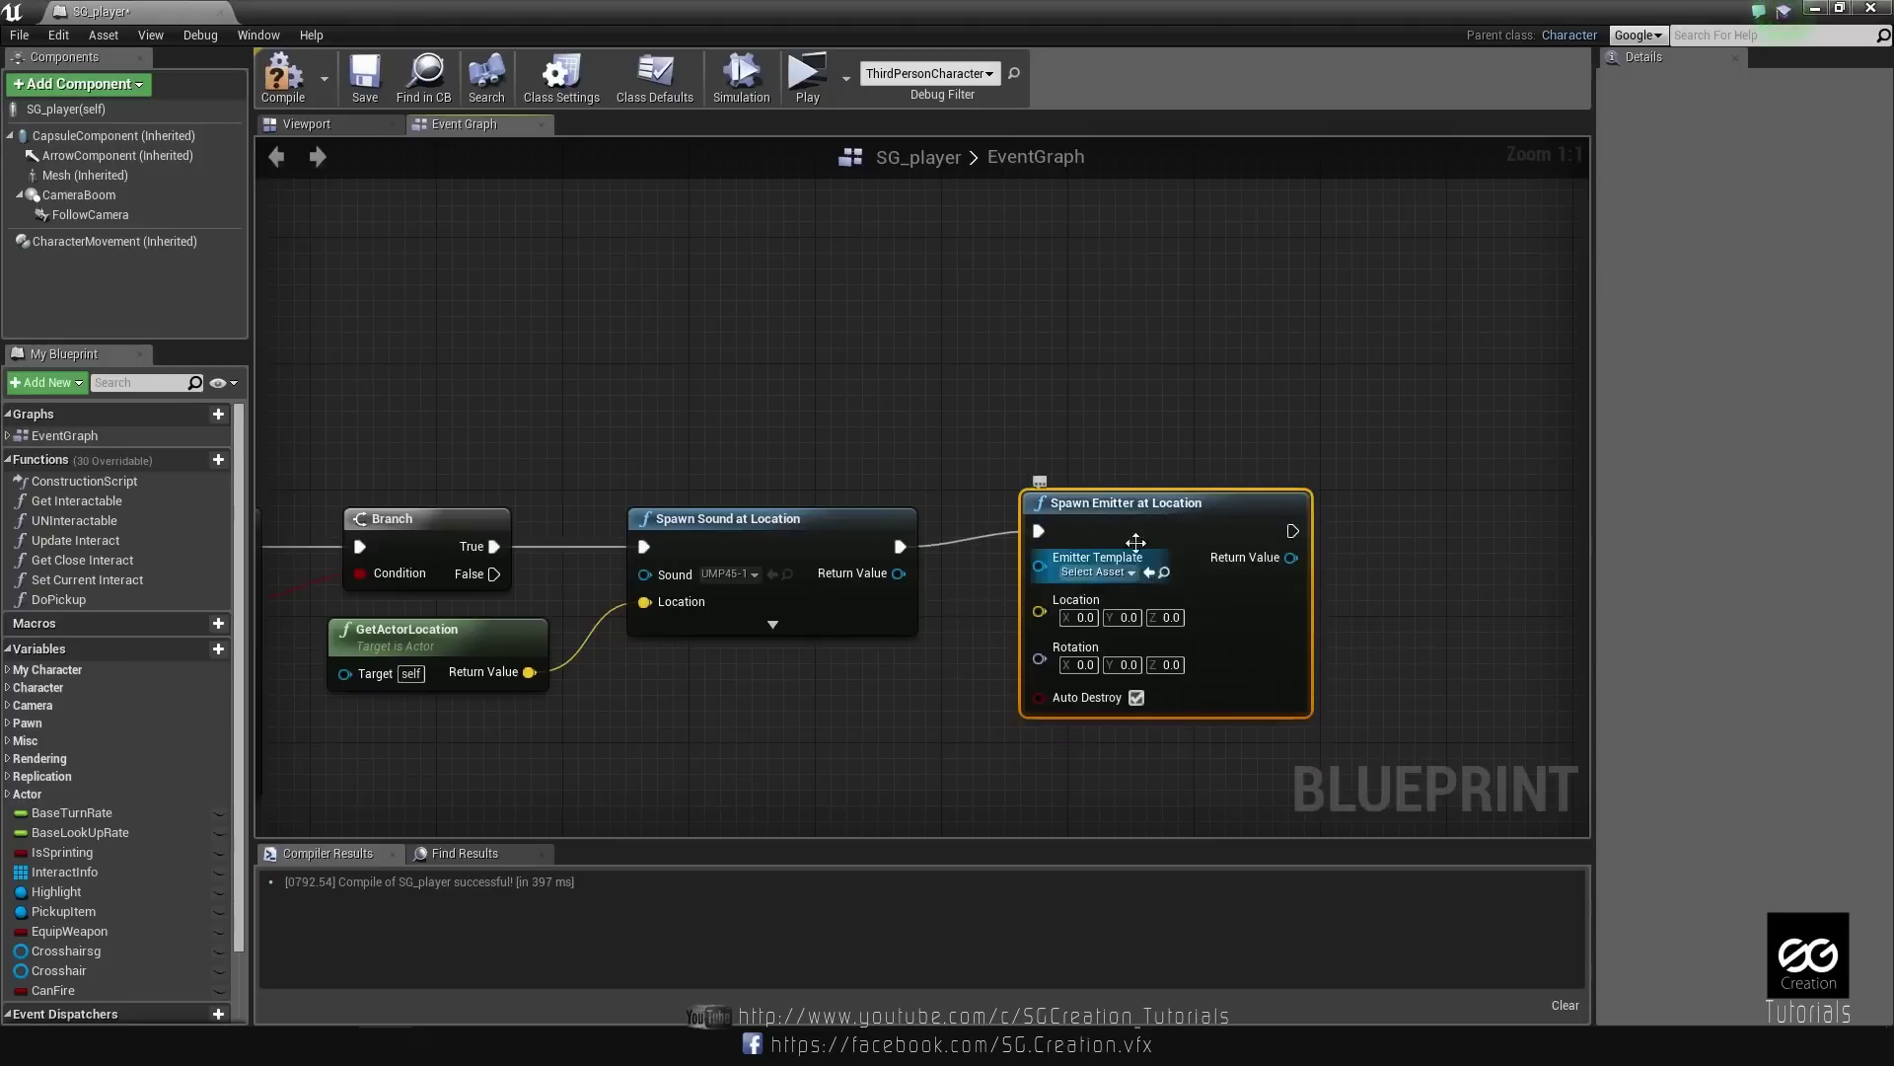
click(1127, 590)
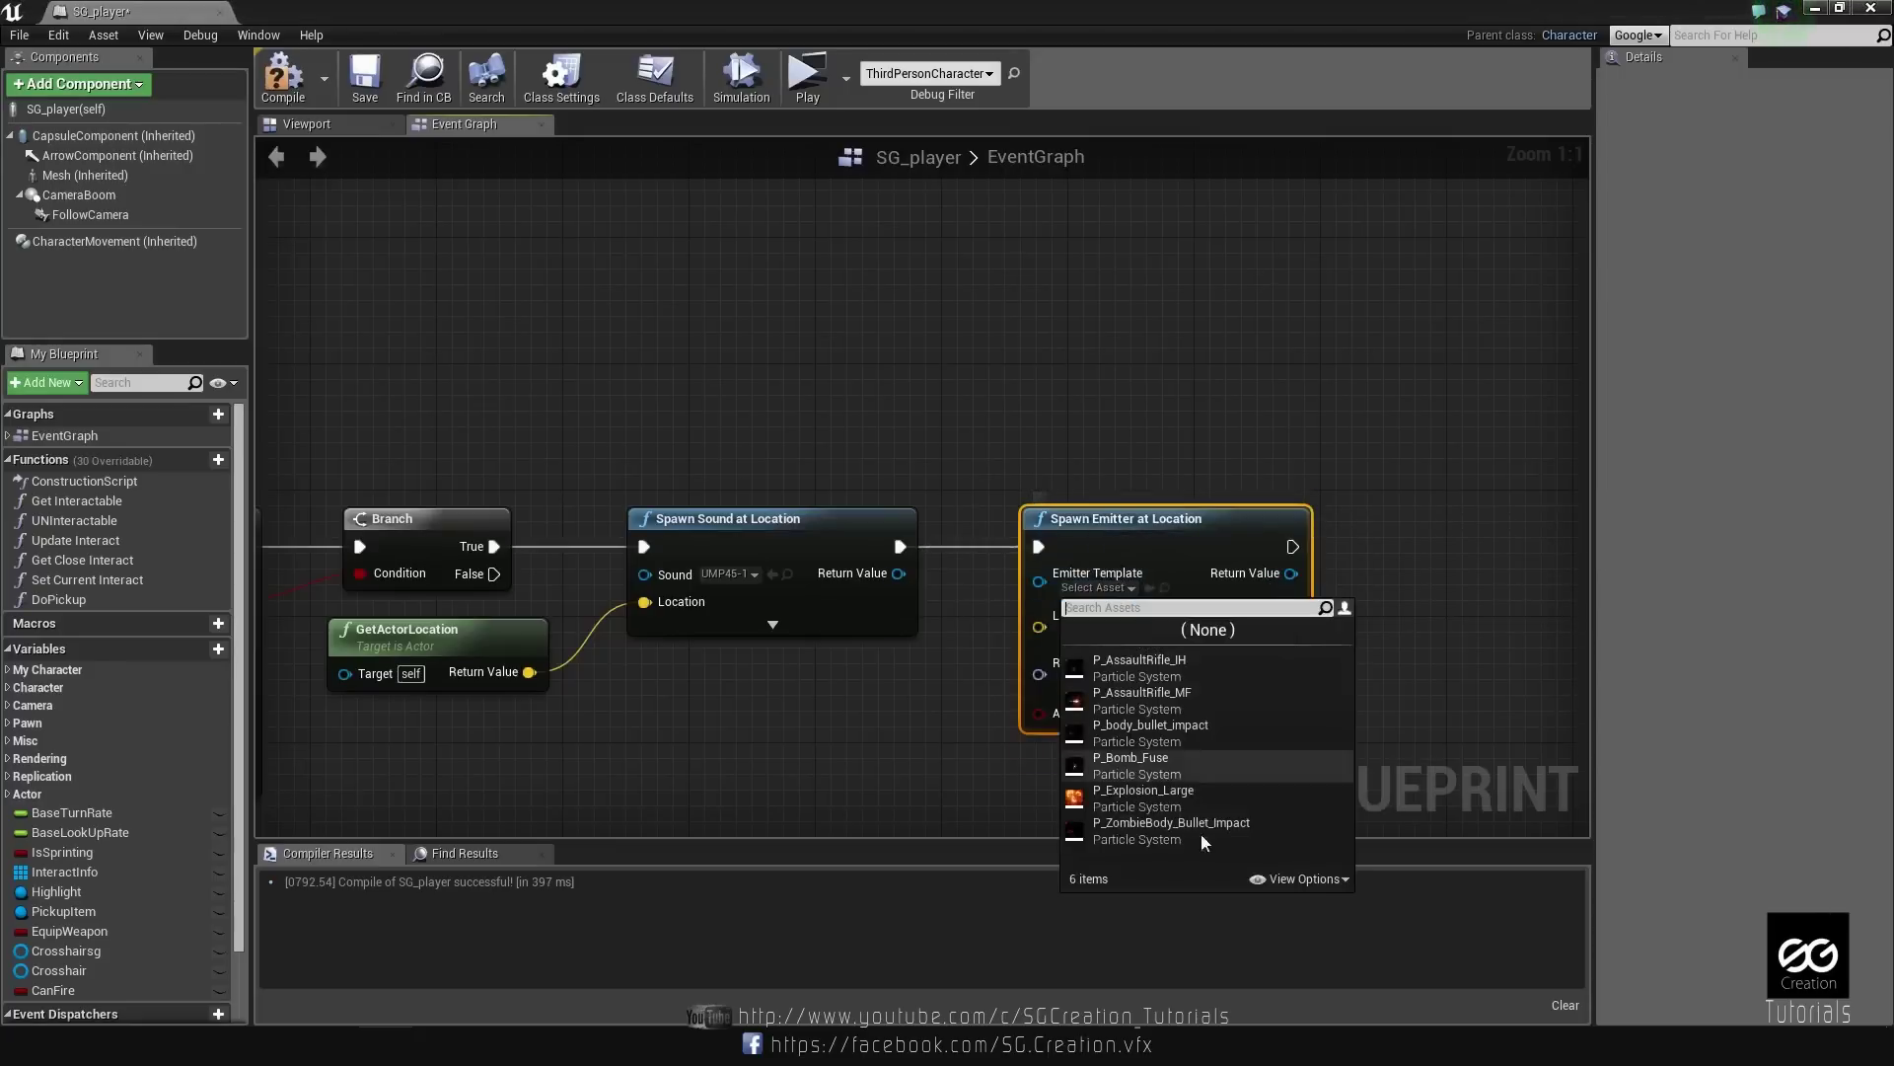
click(1192, 708)
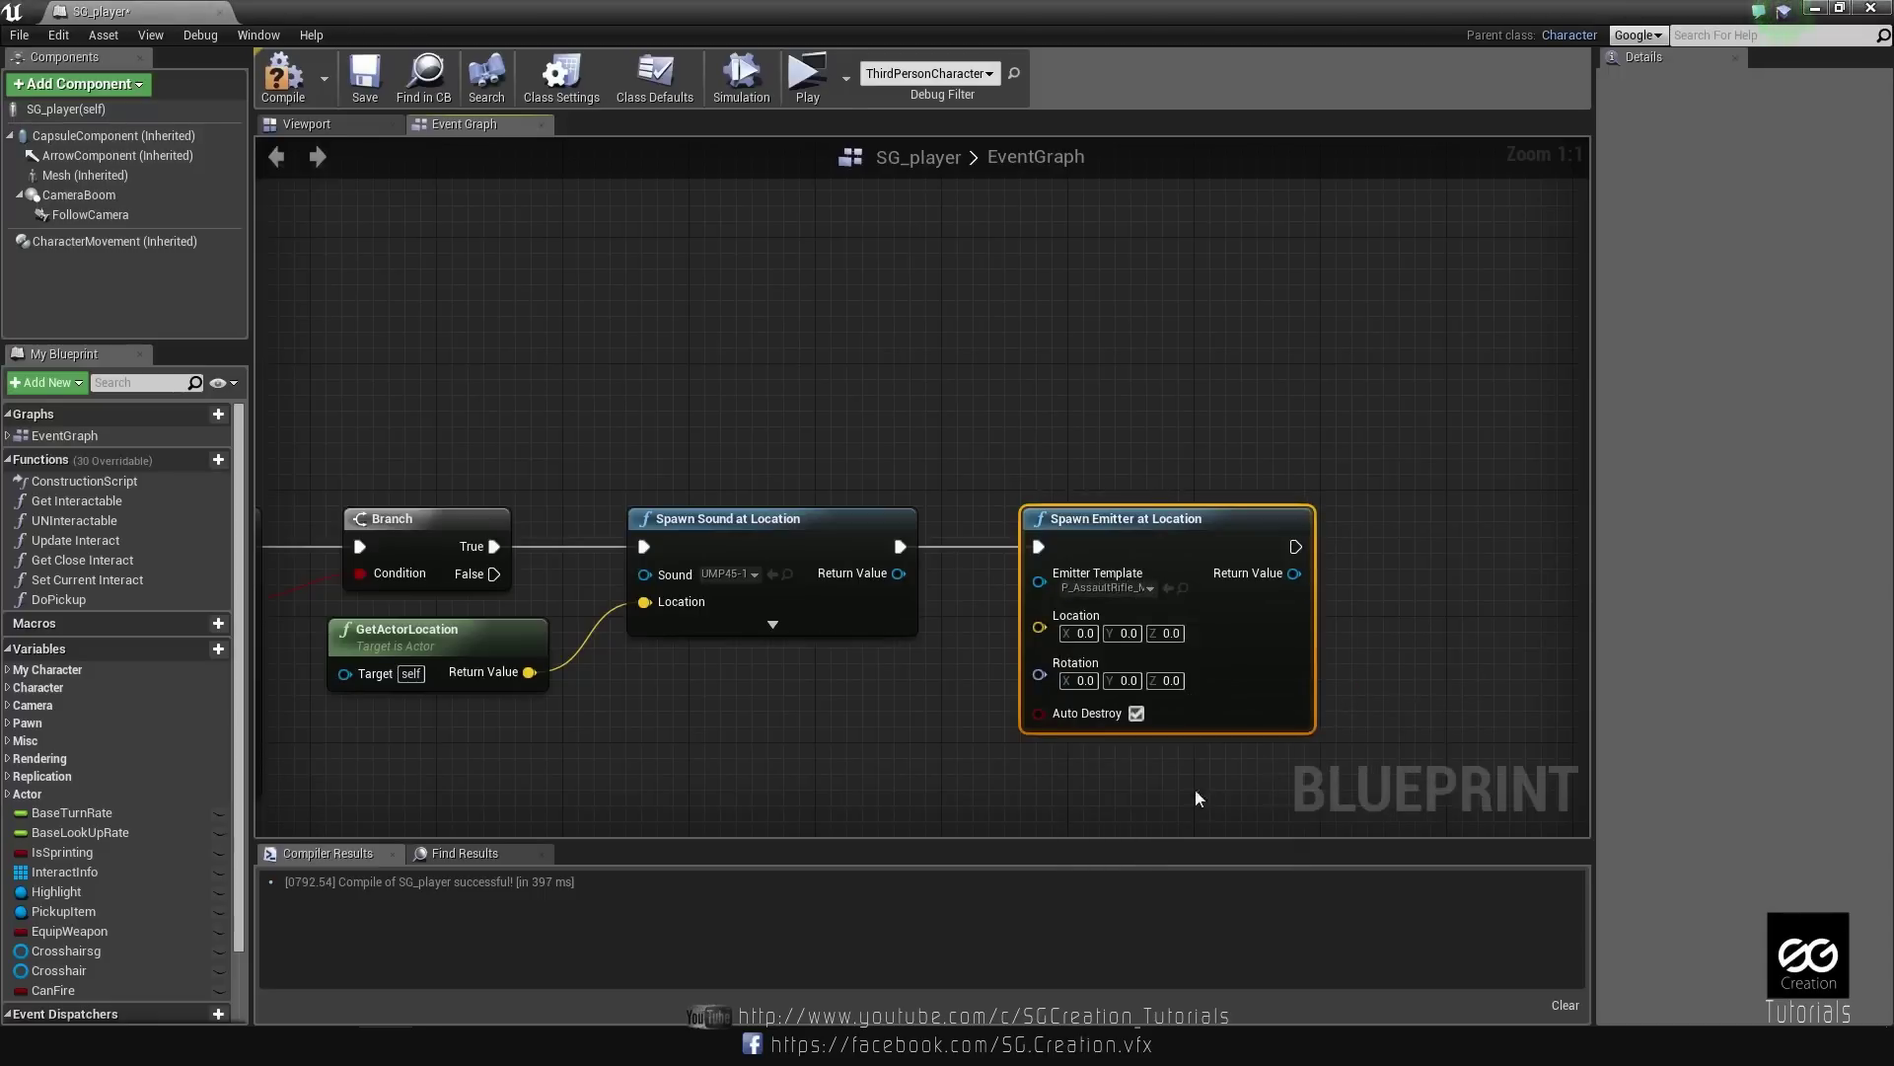
right_drag(1147, 787, 1302, 702)
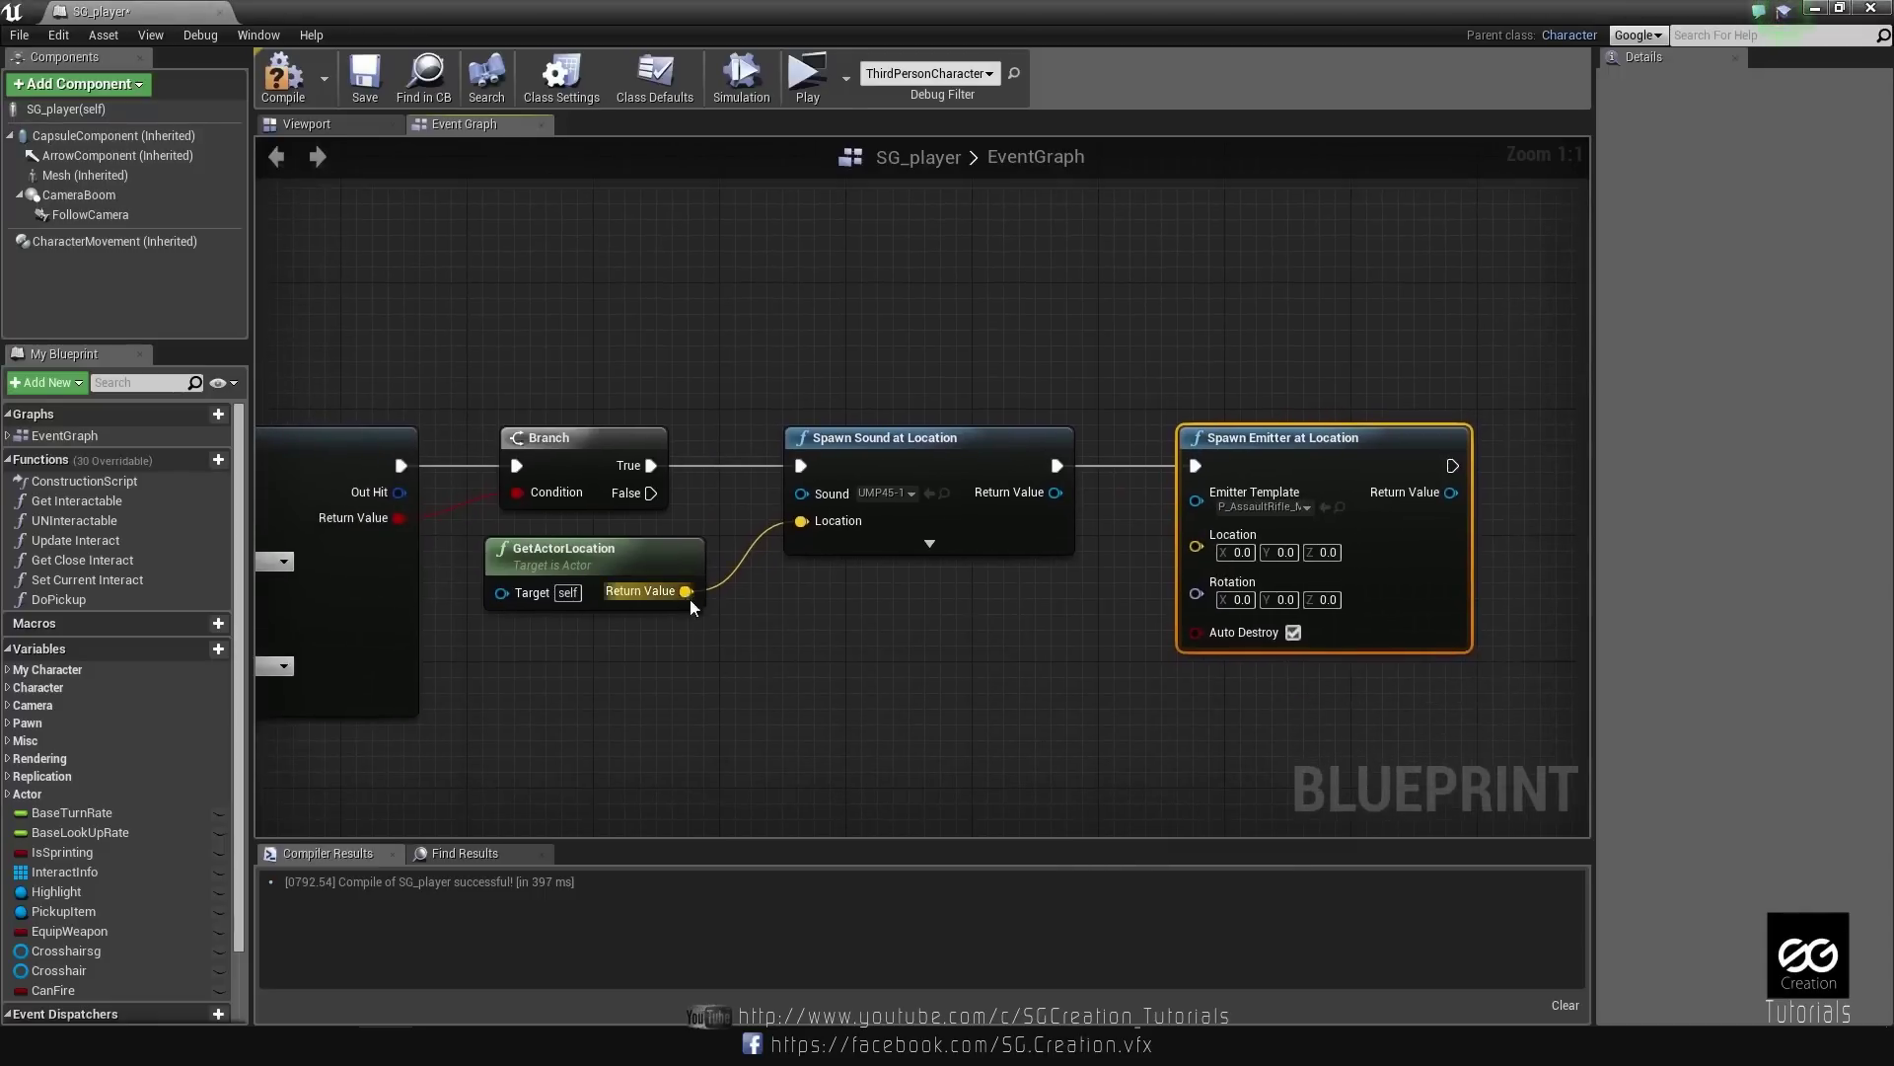
Break the trace's Out Hit and feed its Location into the emitter's Location.
right_drag(847, 703, 1144, 703)
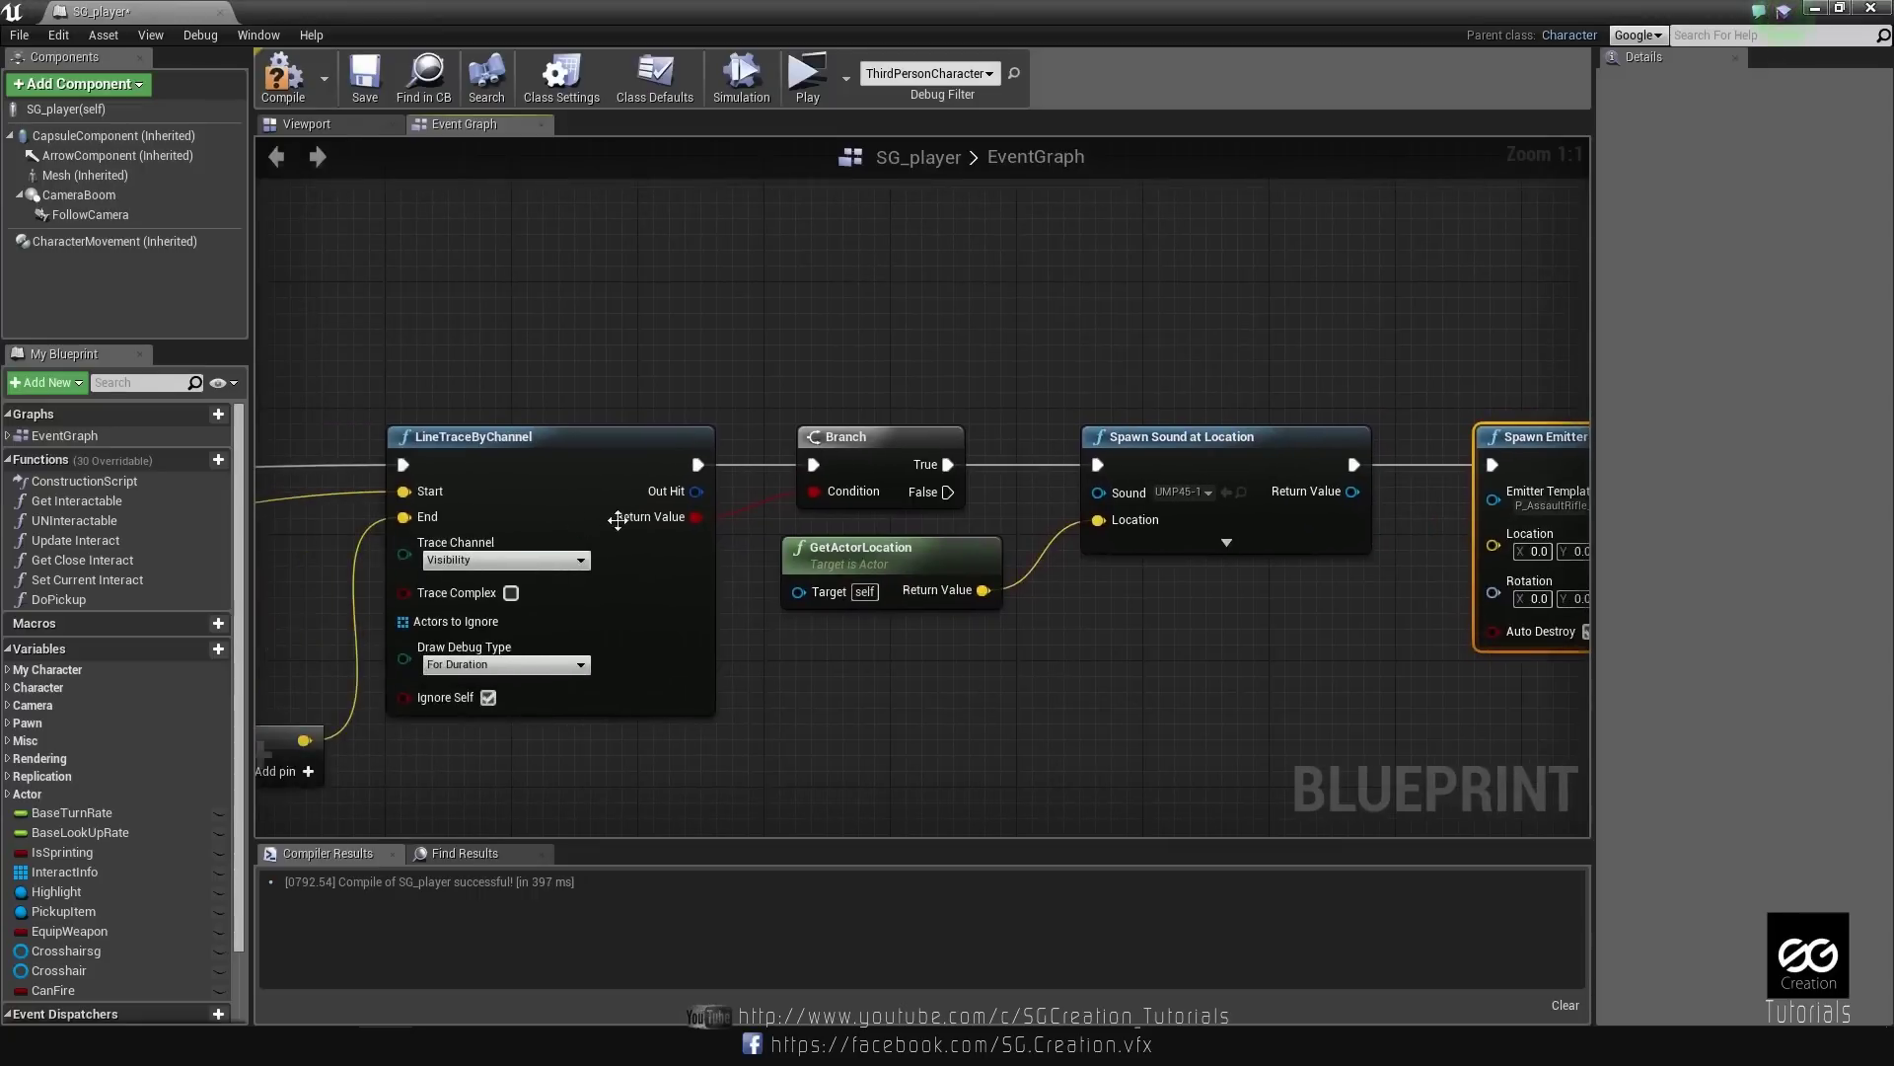
drag(697, 490, 802, 701)
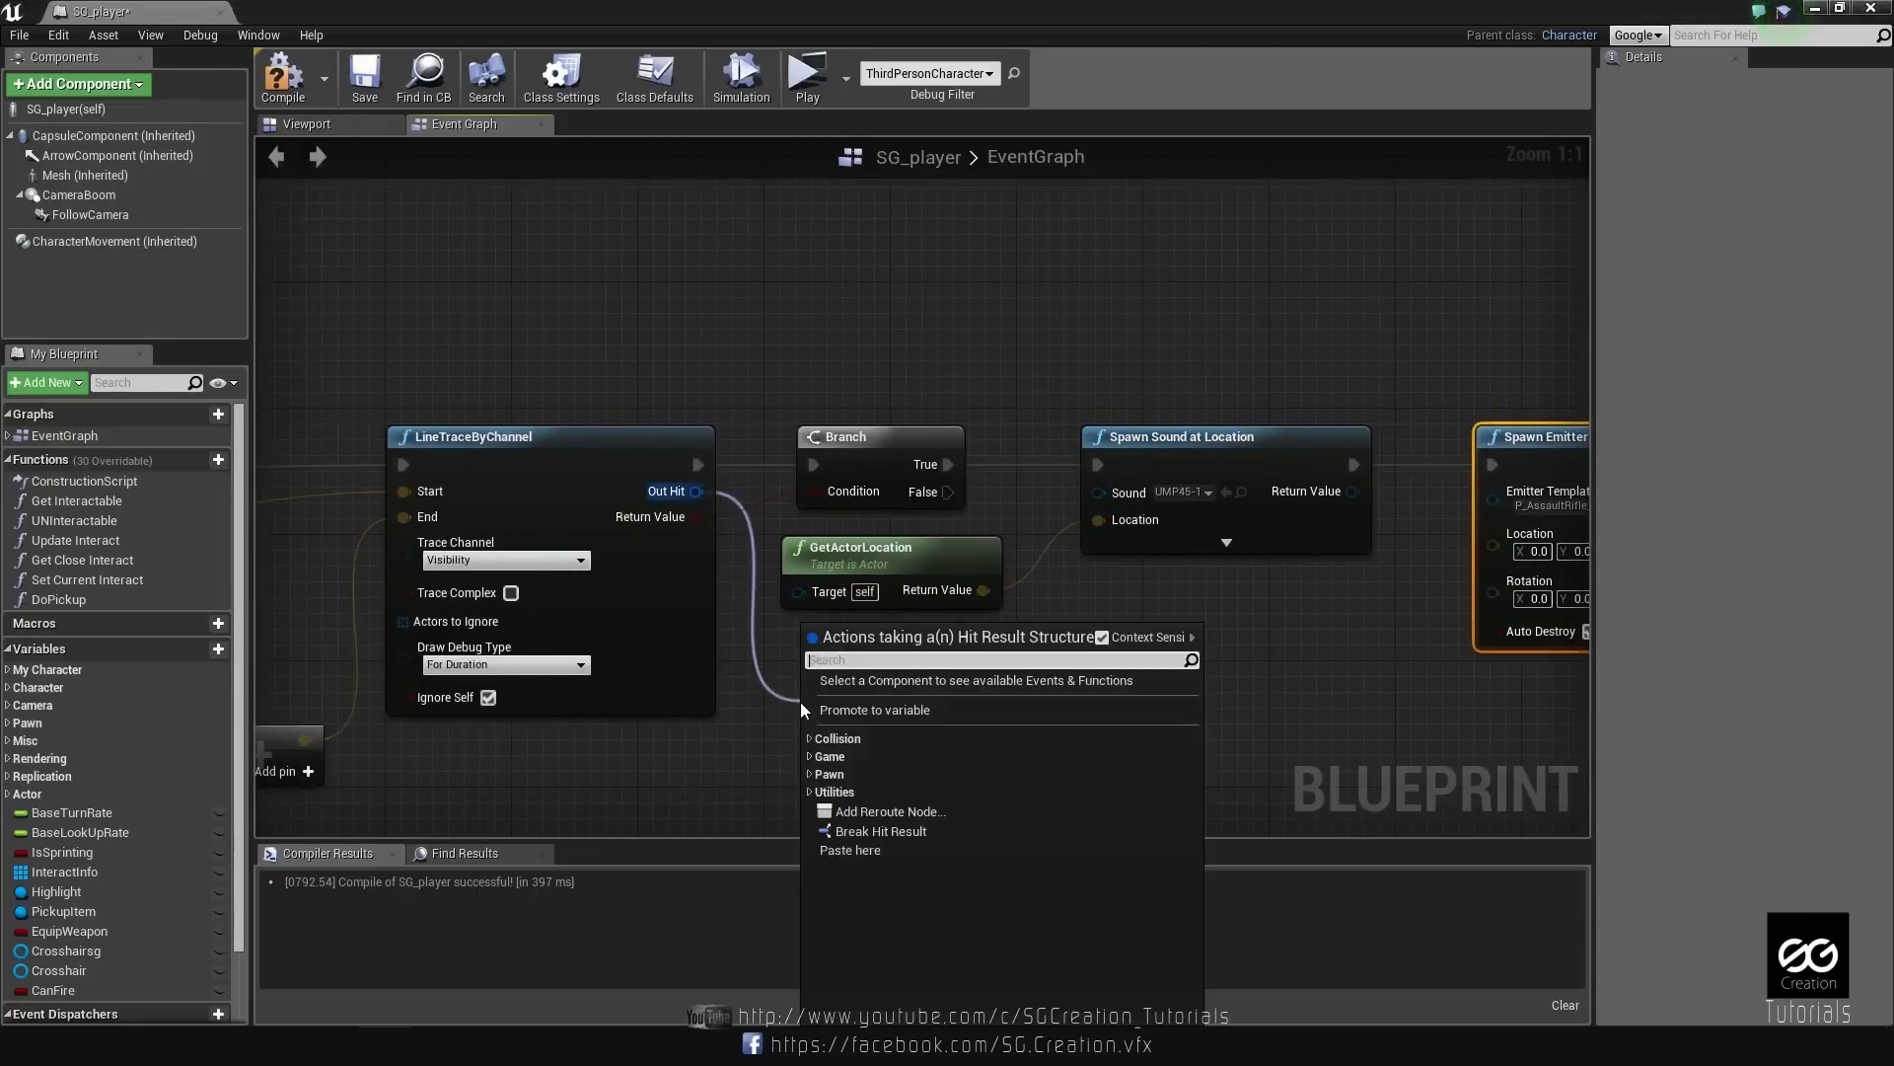
text(bre)
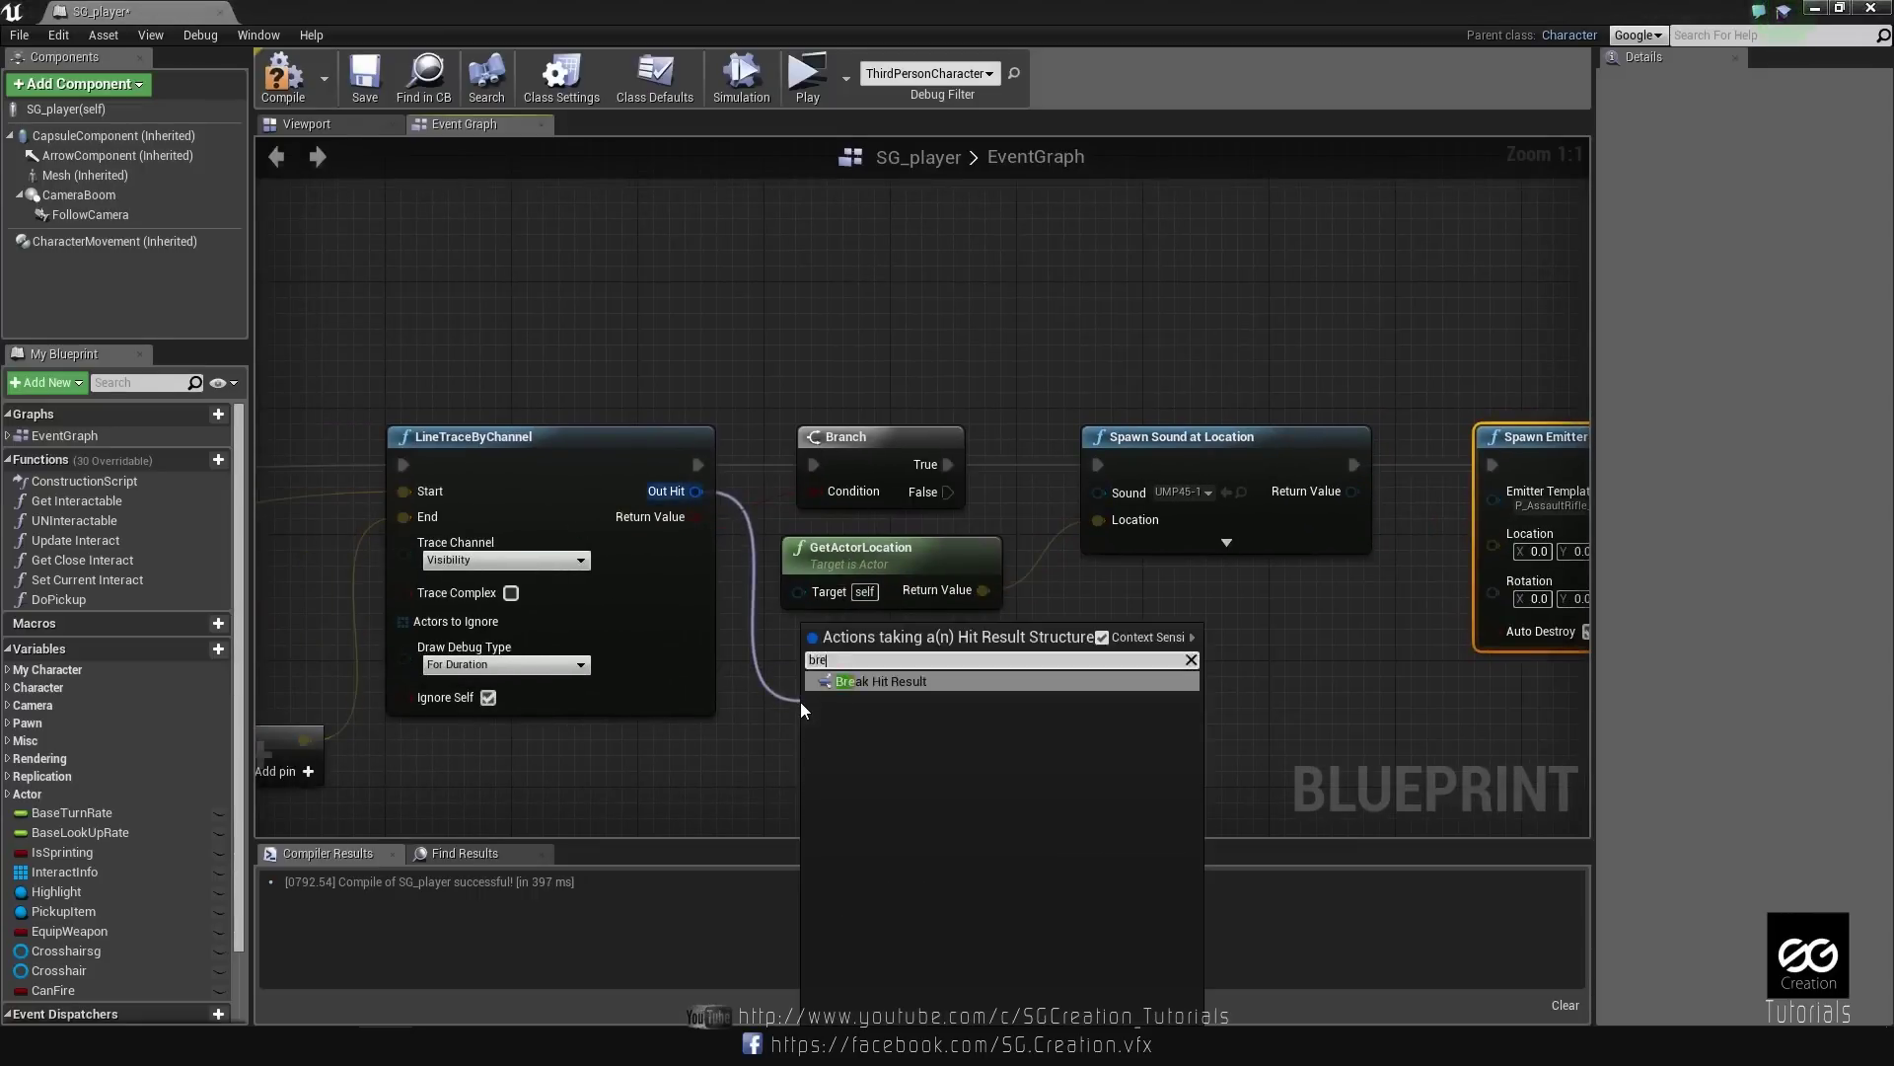
click(855, 676)
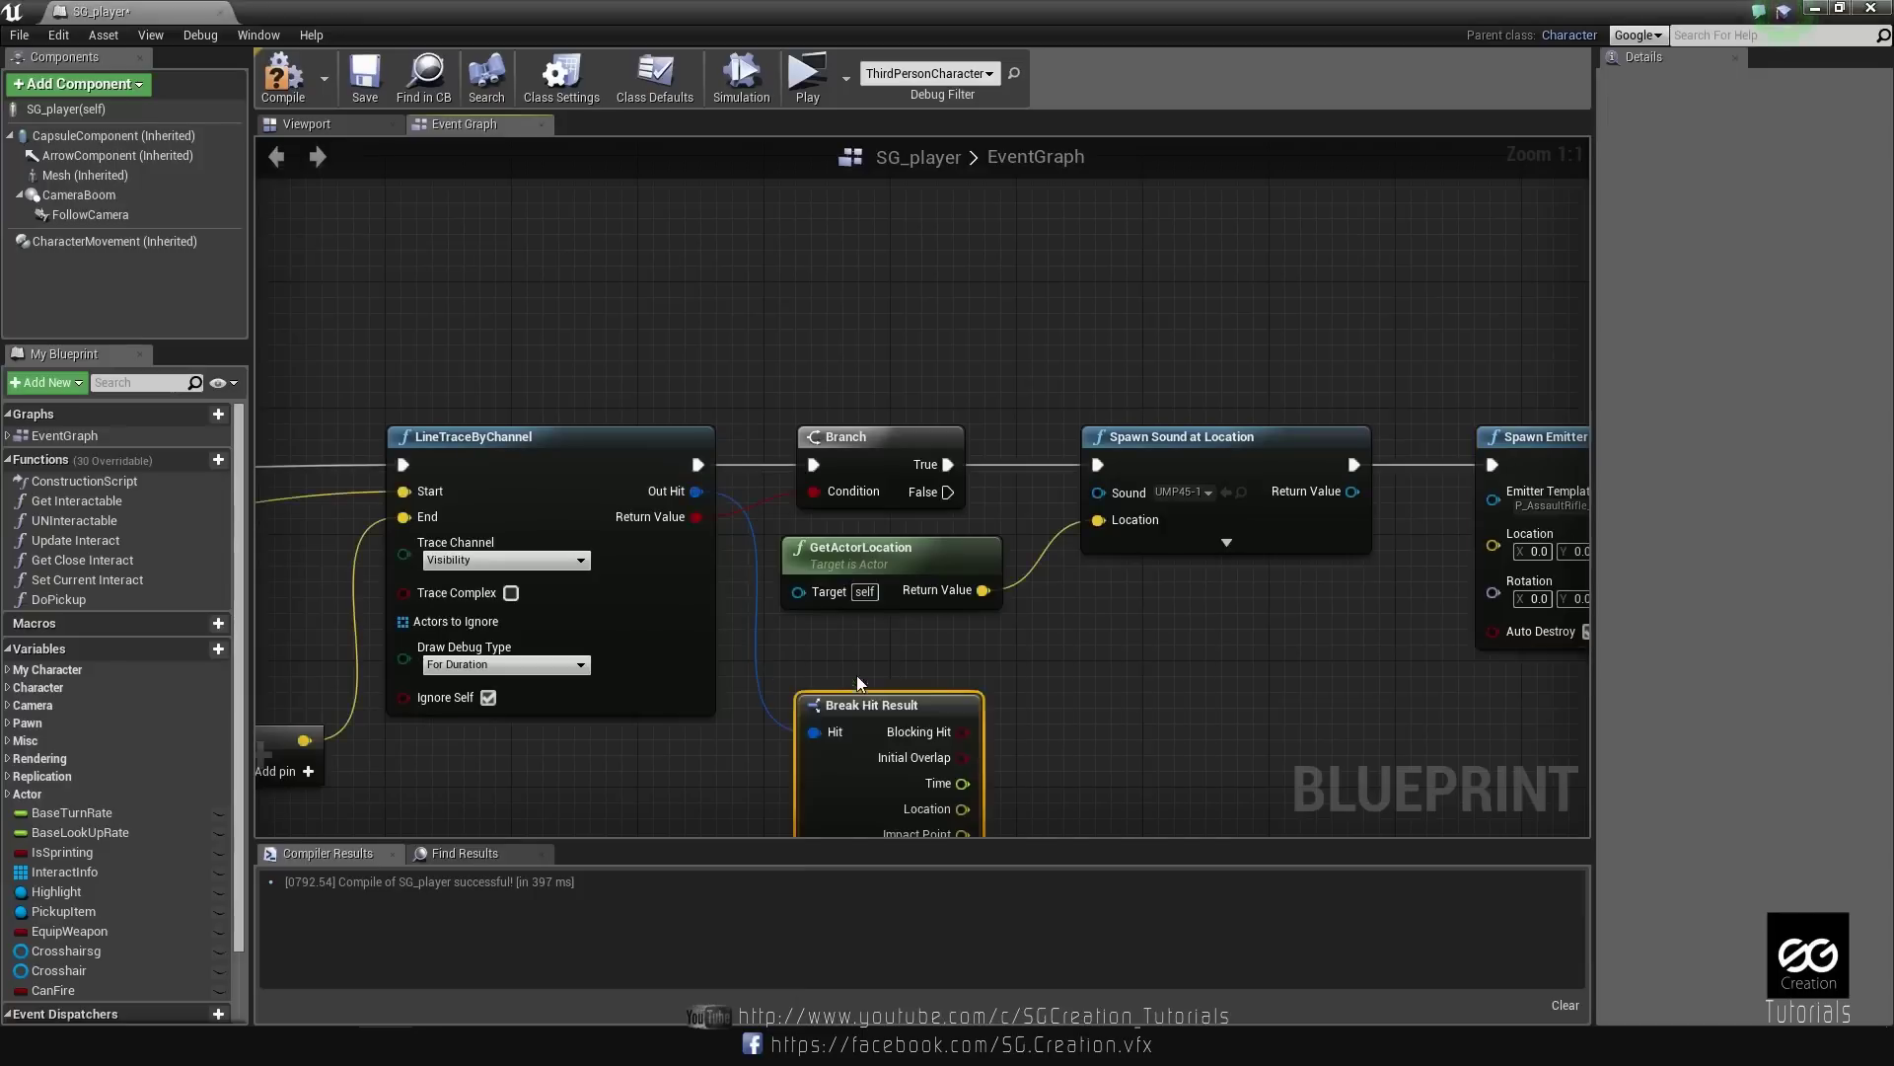
drag(925, 706, 925, 643)
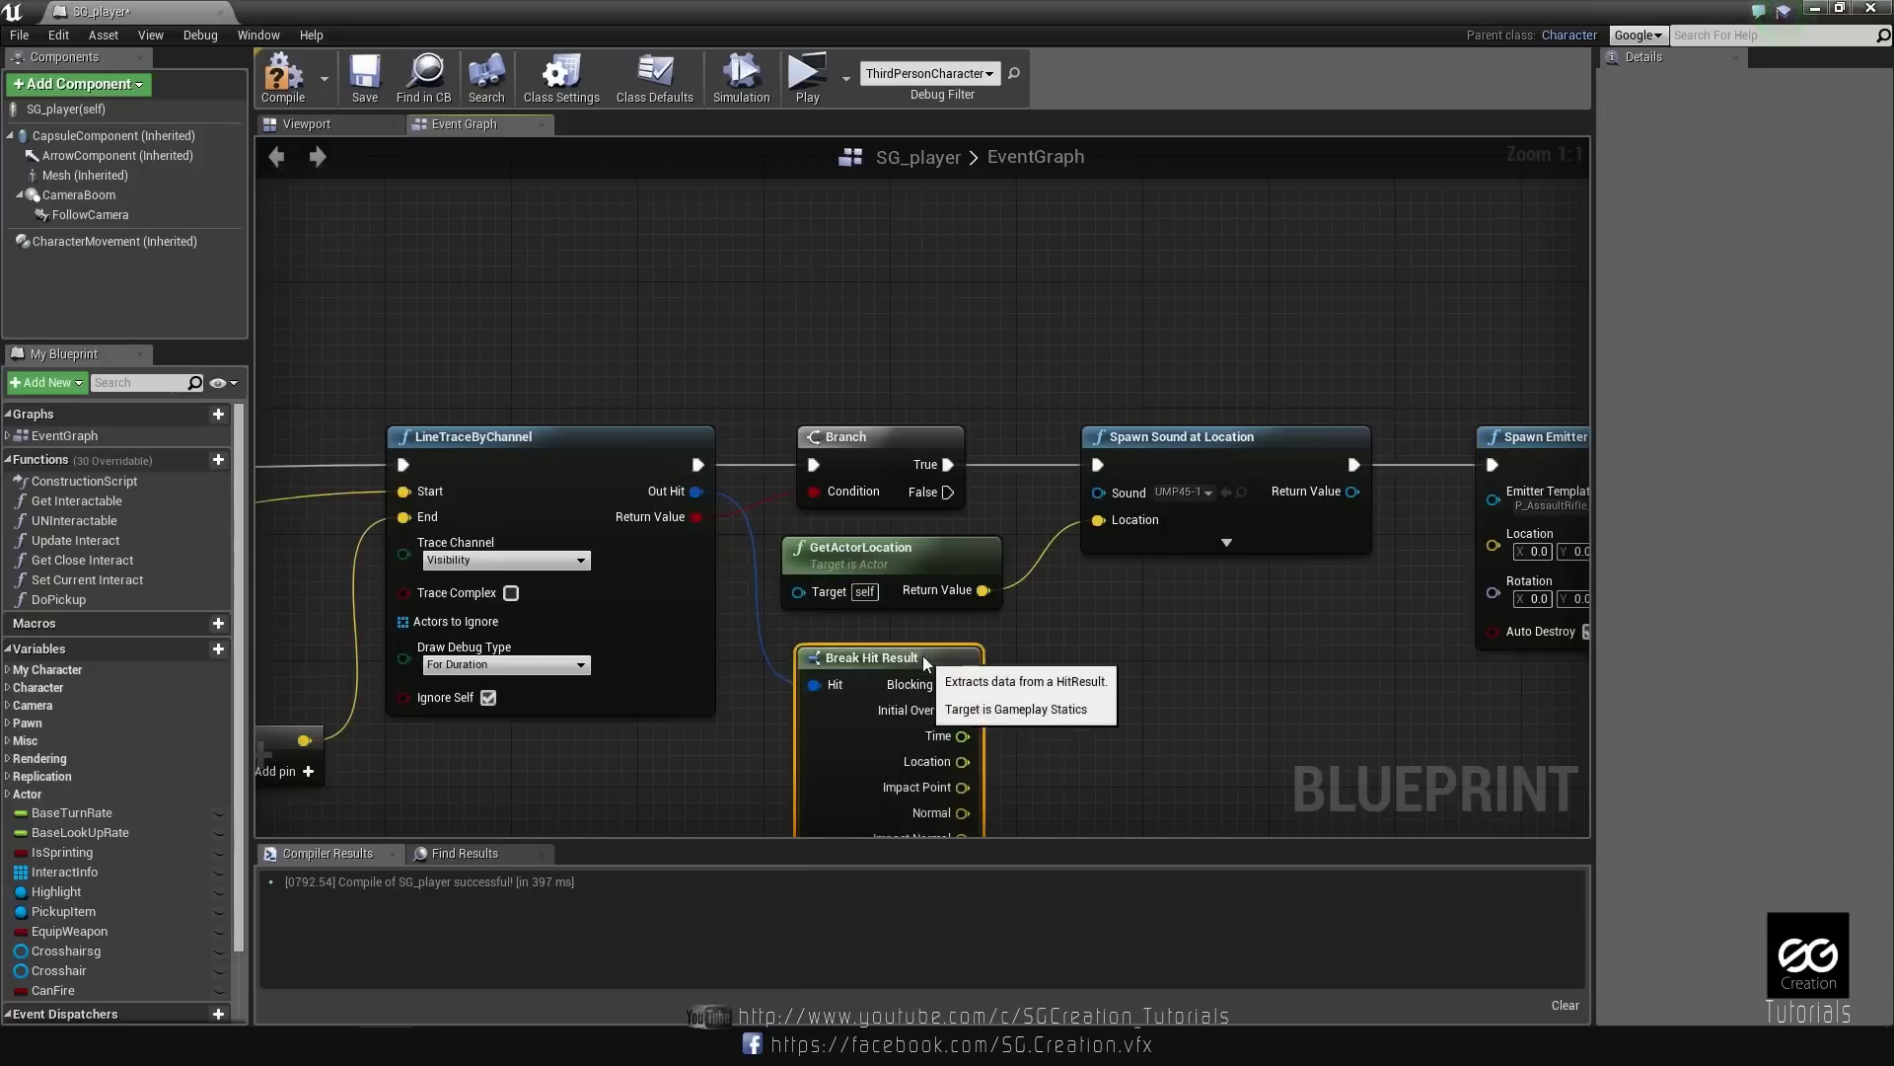
click(1109, 719)
right_drag(1109, 718, 836, 622)
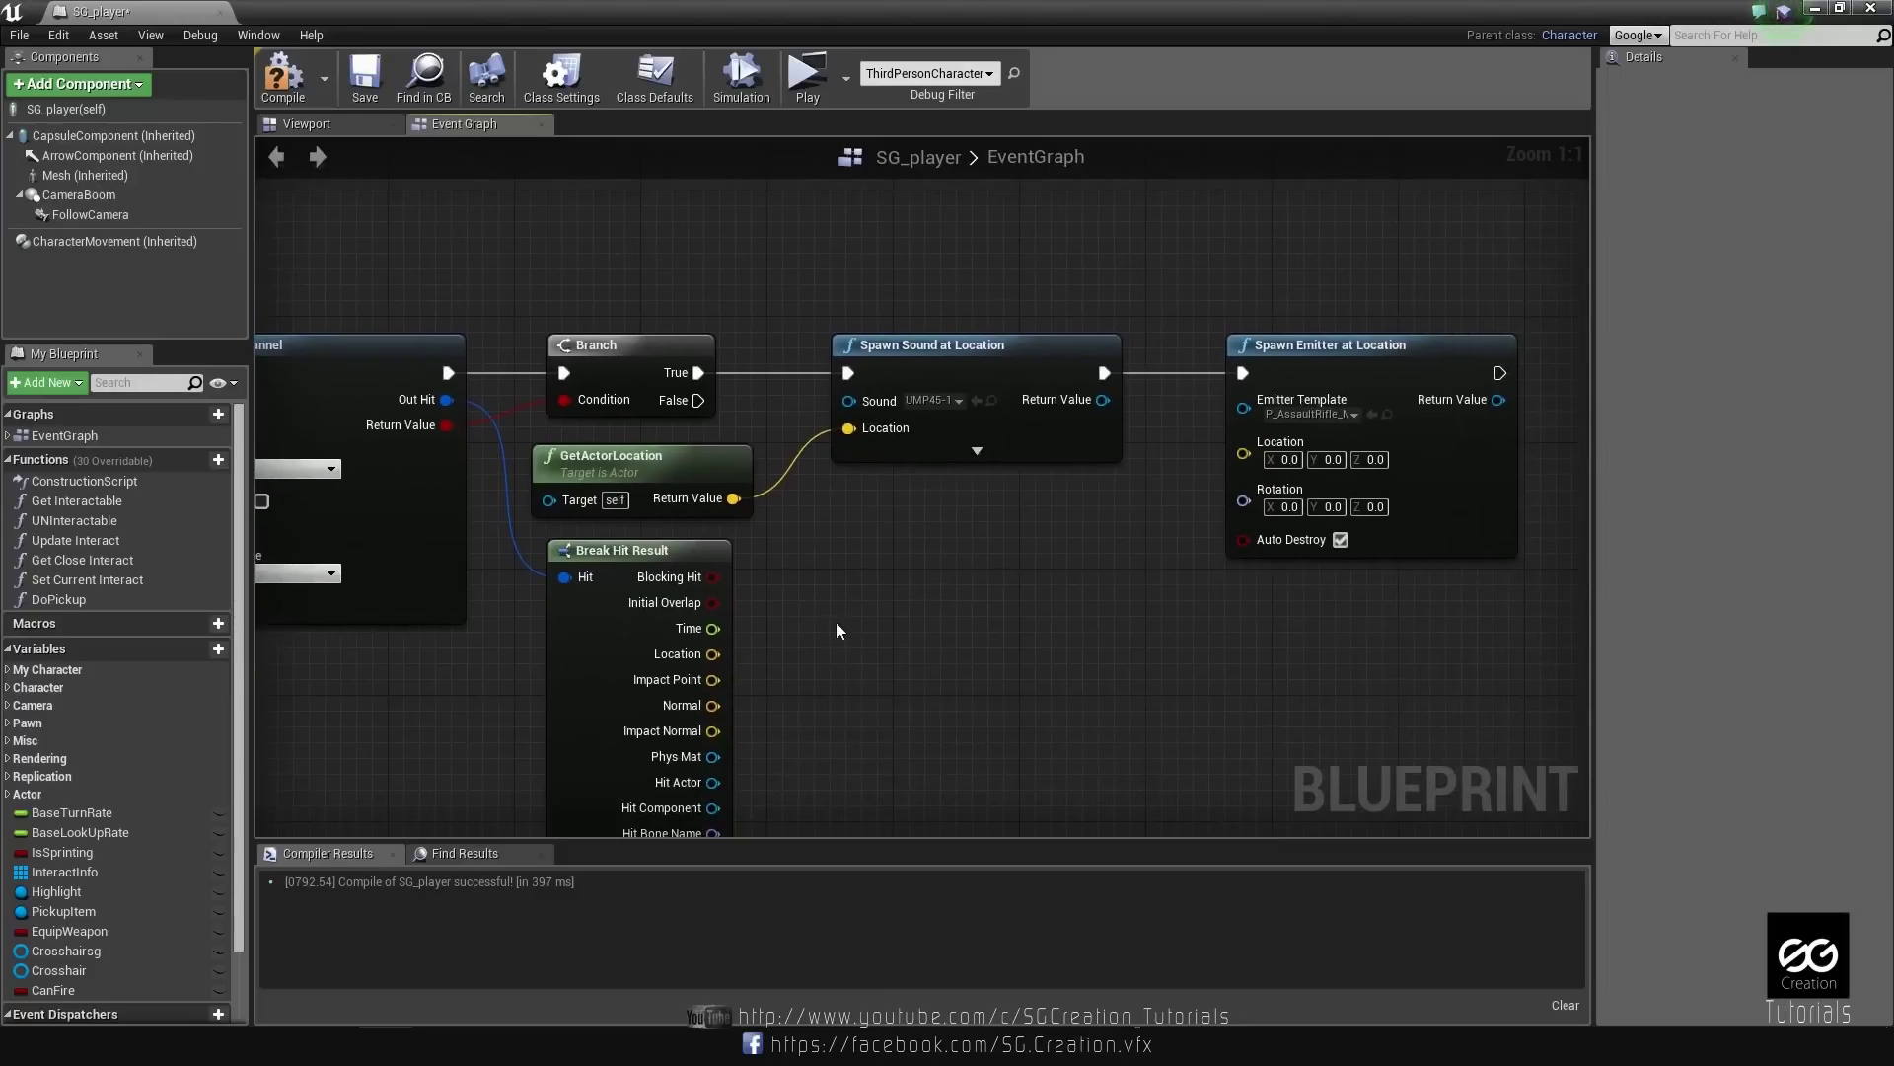
drag(712, 653, 1244, 453)
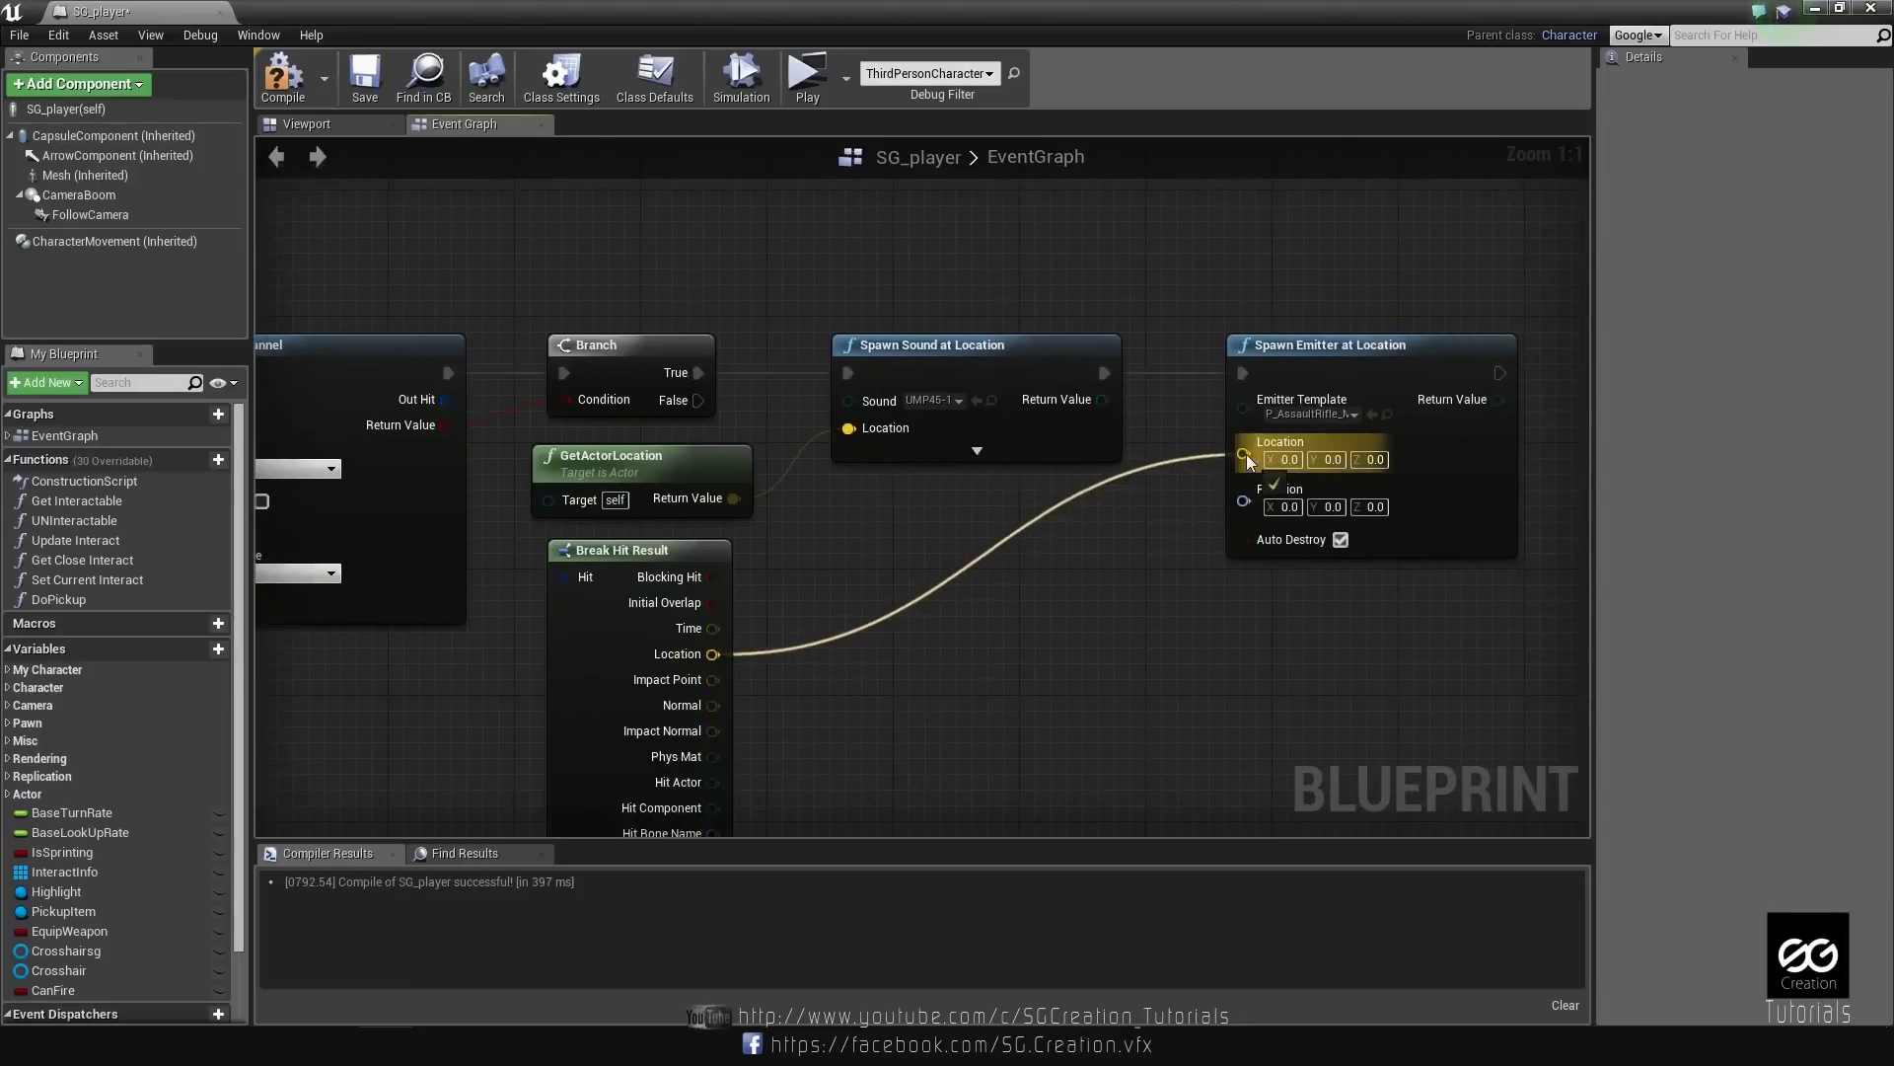
click(283, 77)
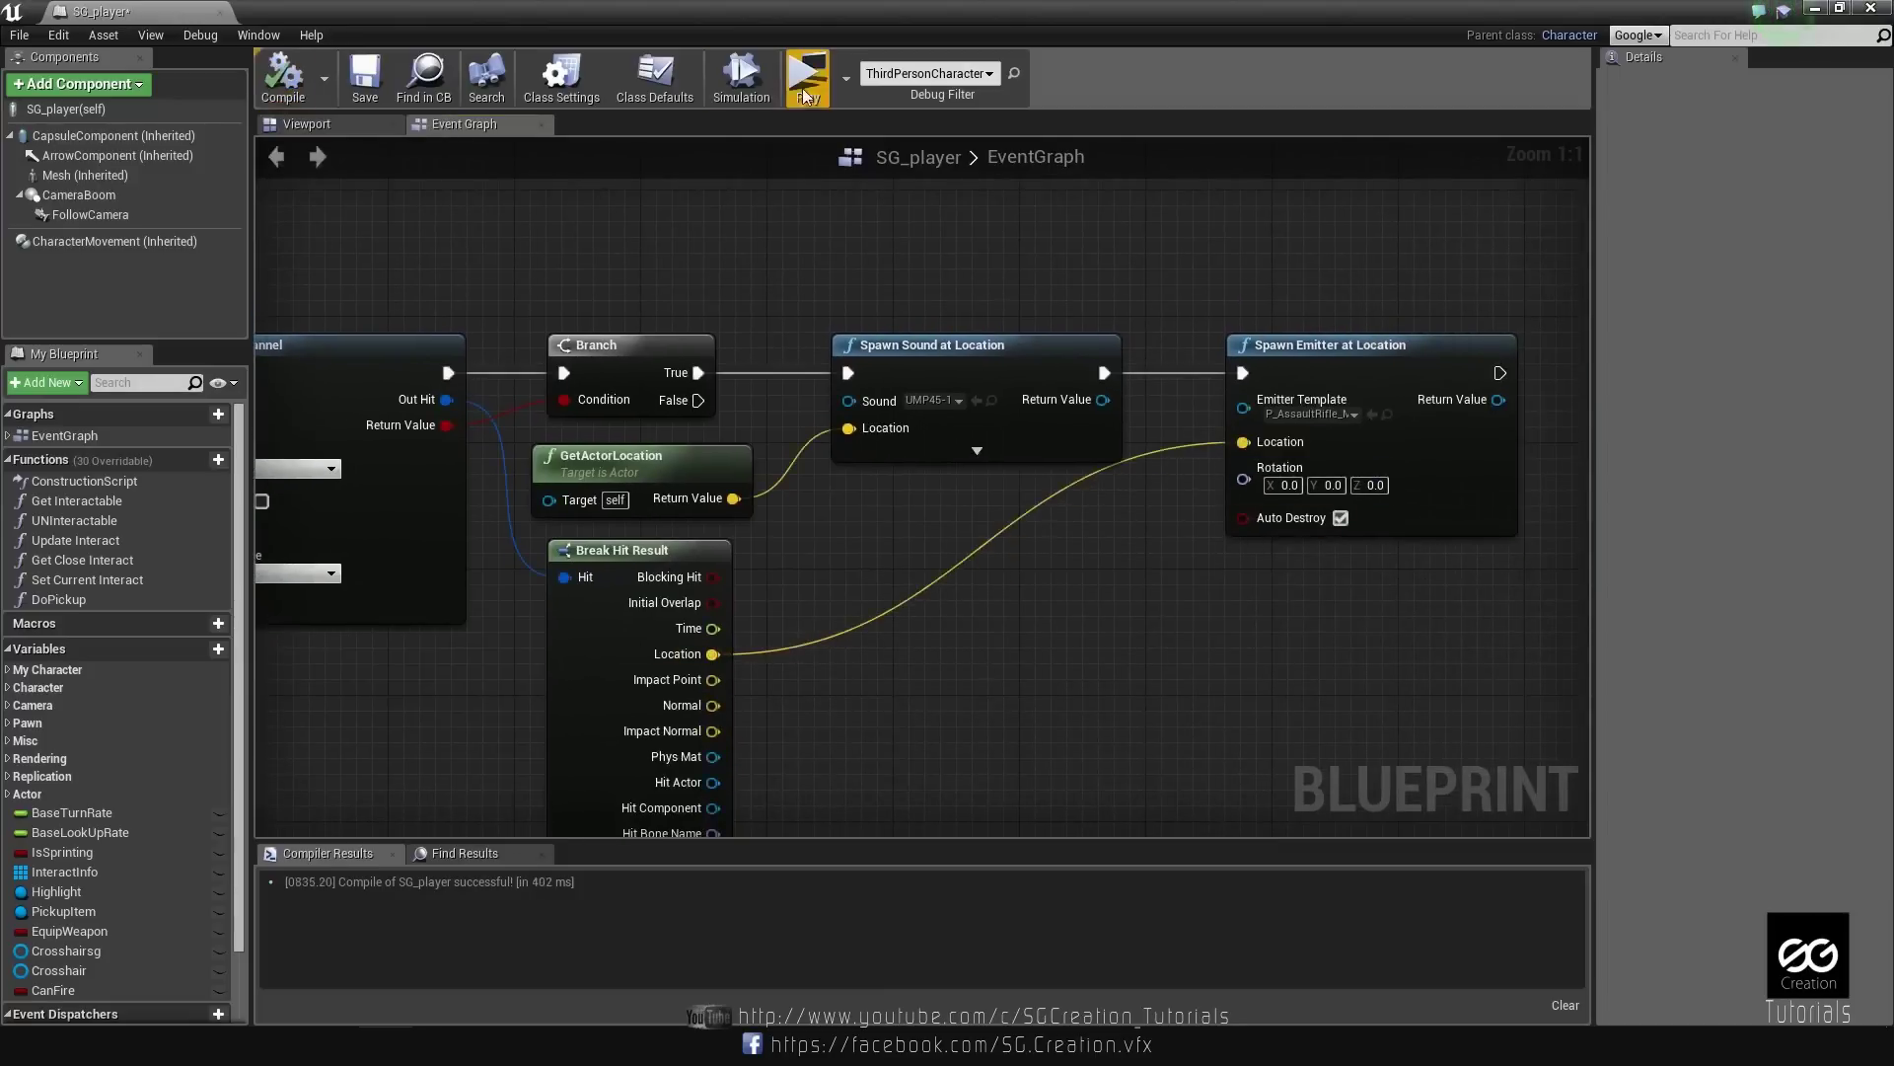
click(807, 79)
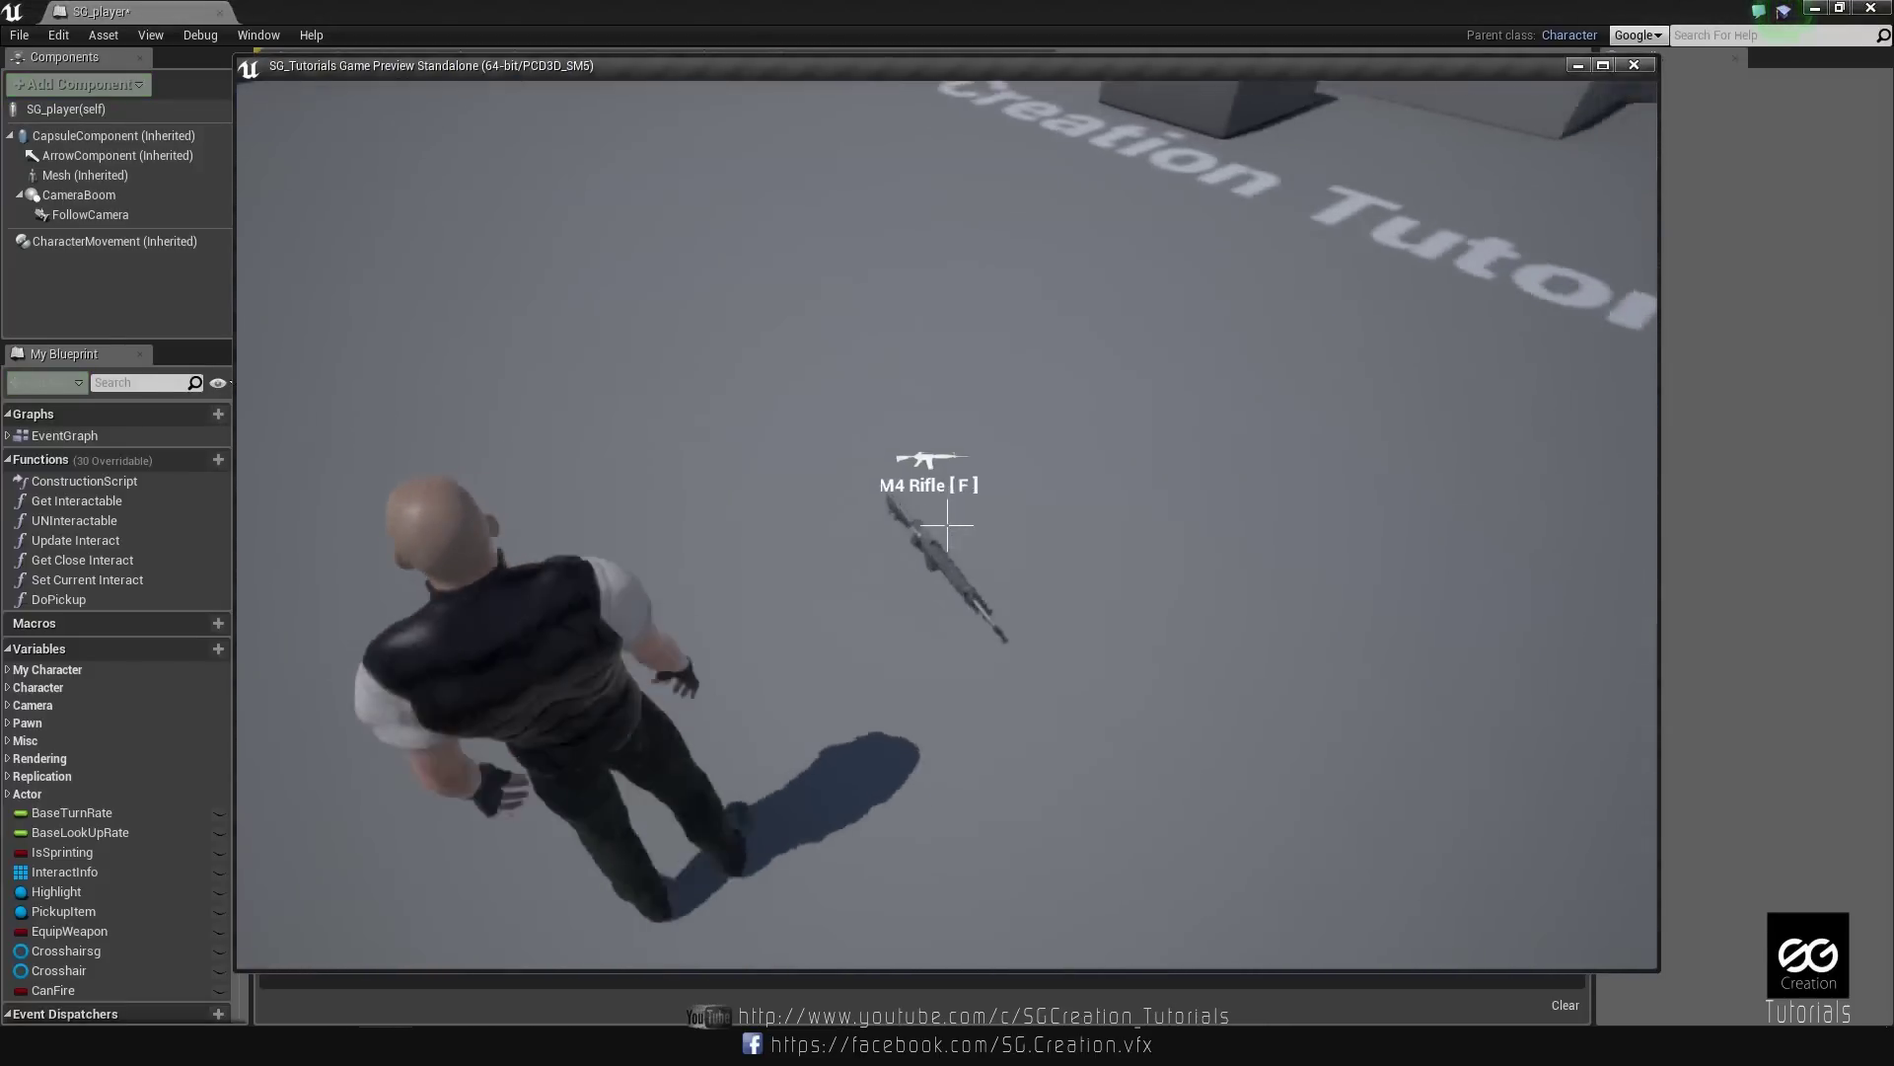
key(f)
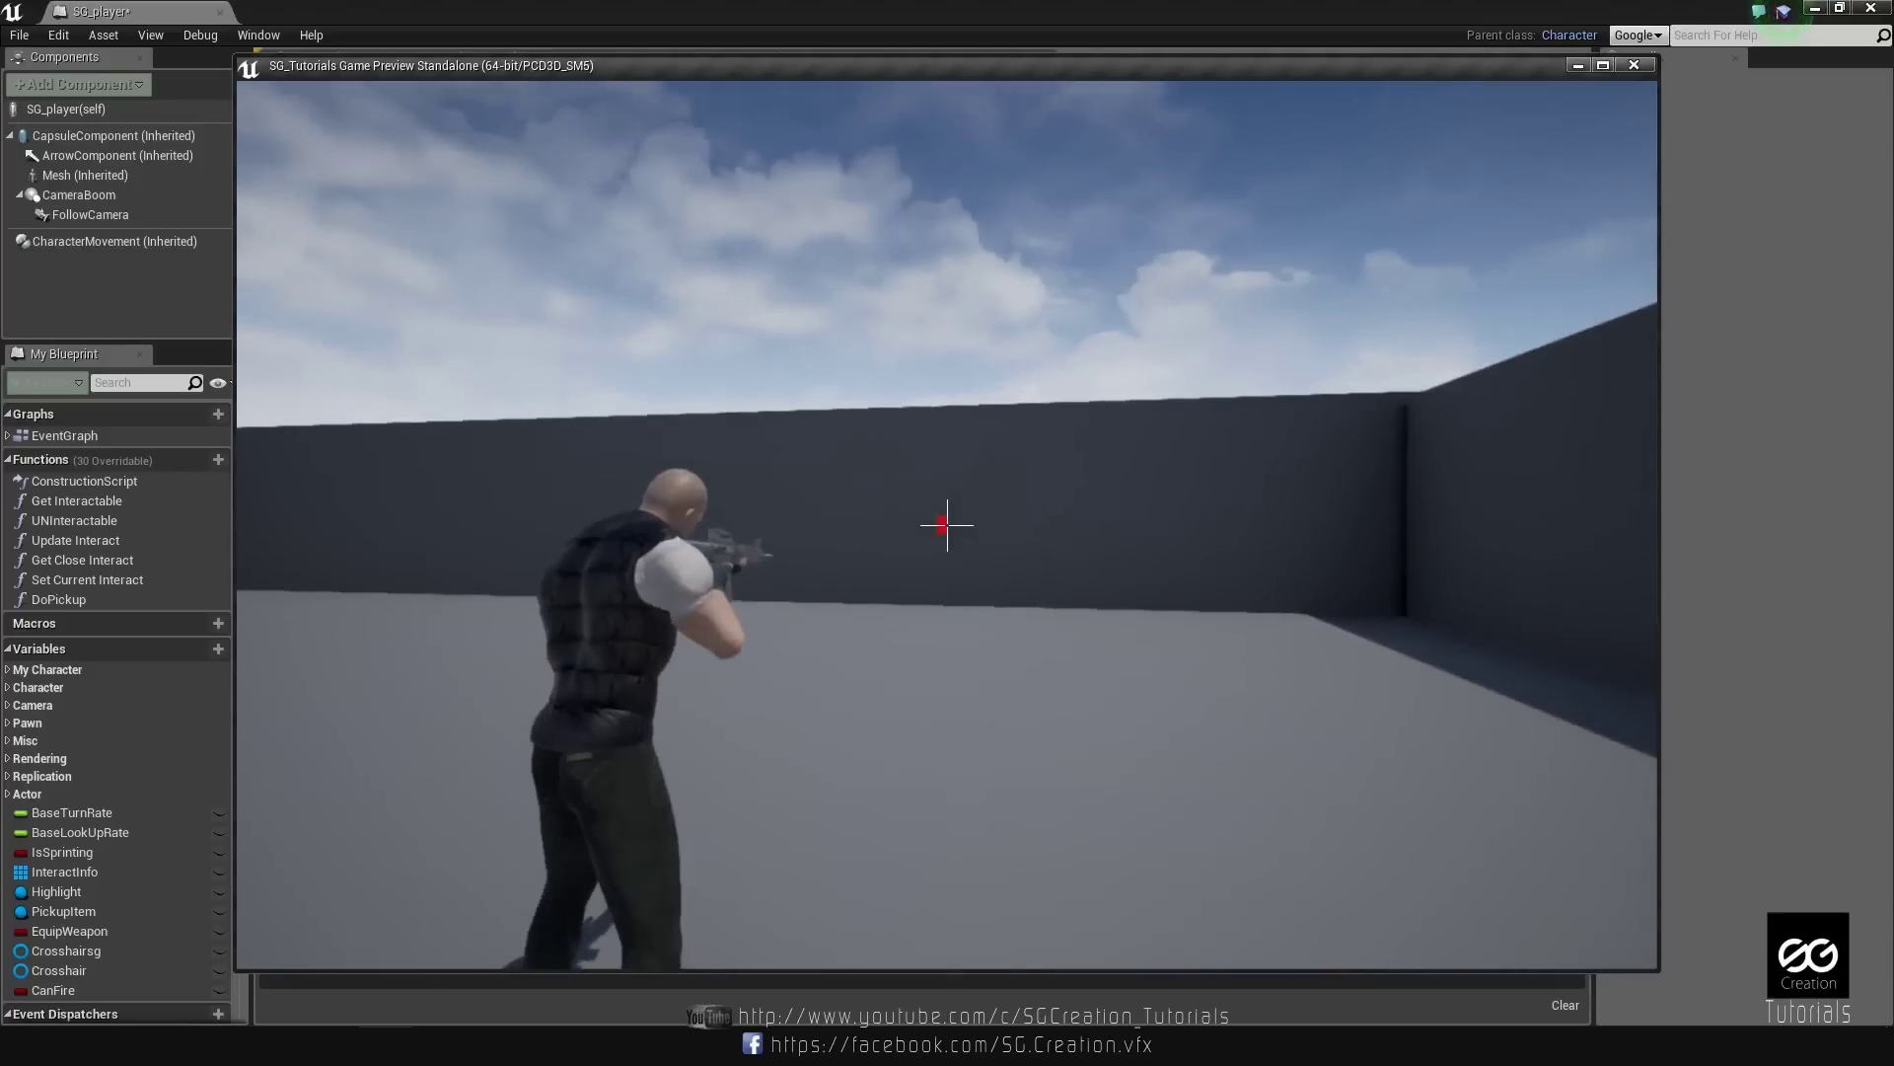
click(947, 525)
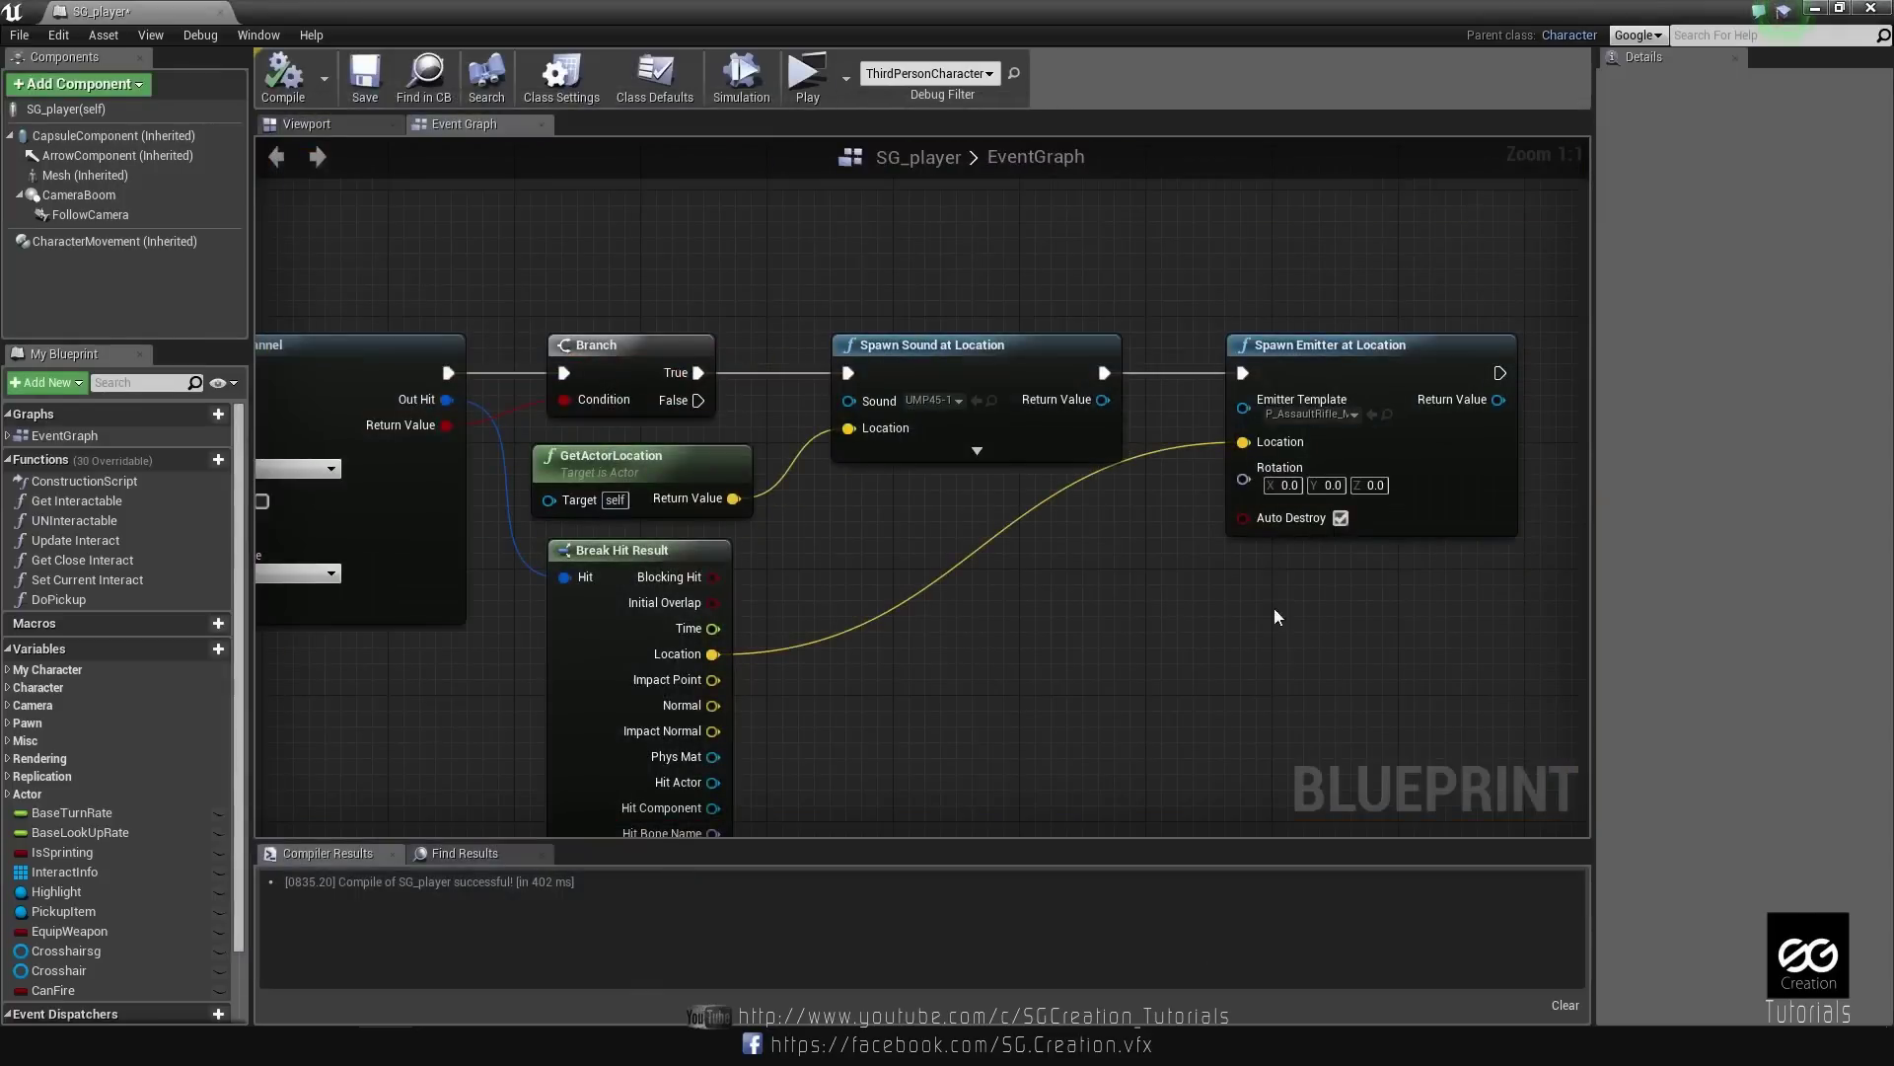
Switch the emitter template to P_Explosion_Large and launch a play-test.
right_drag(1276, 616, 1086, 613)
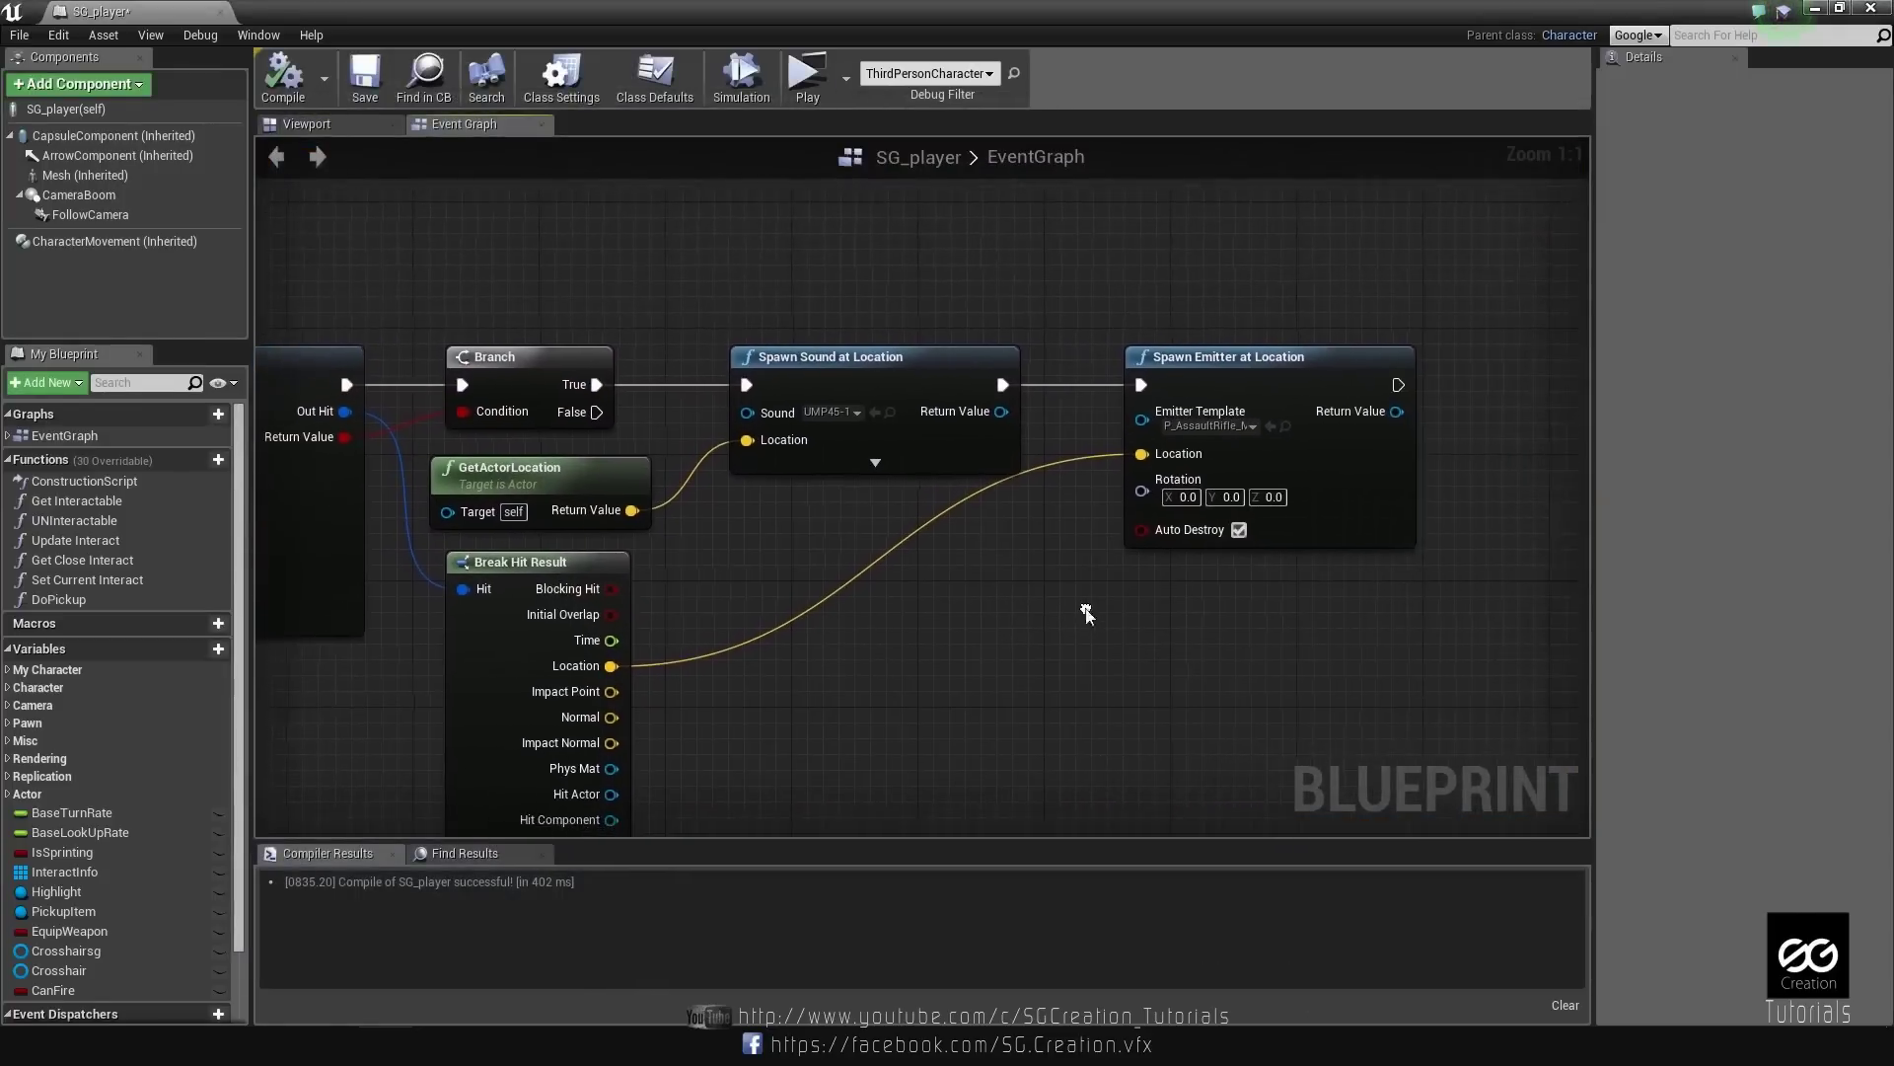
click(1236, 430)
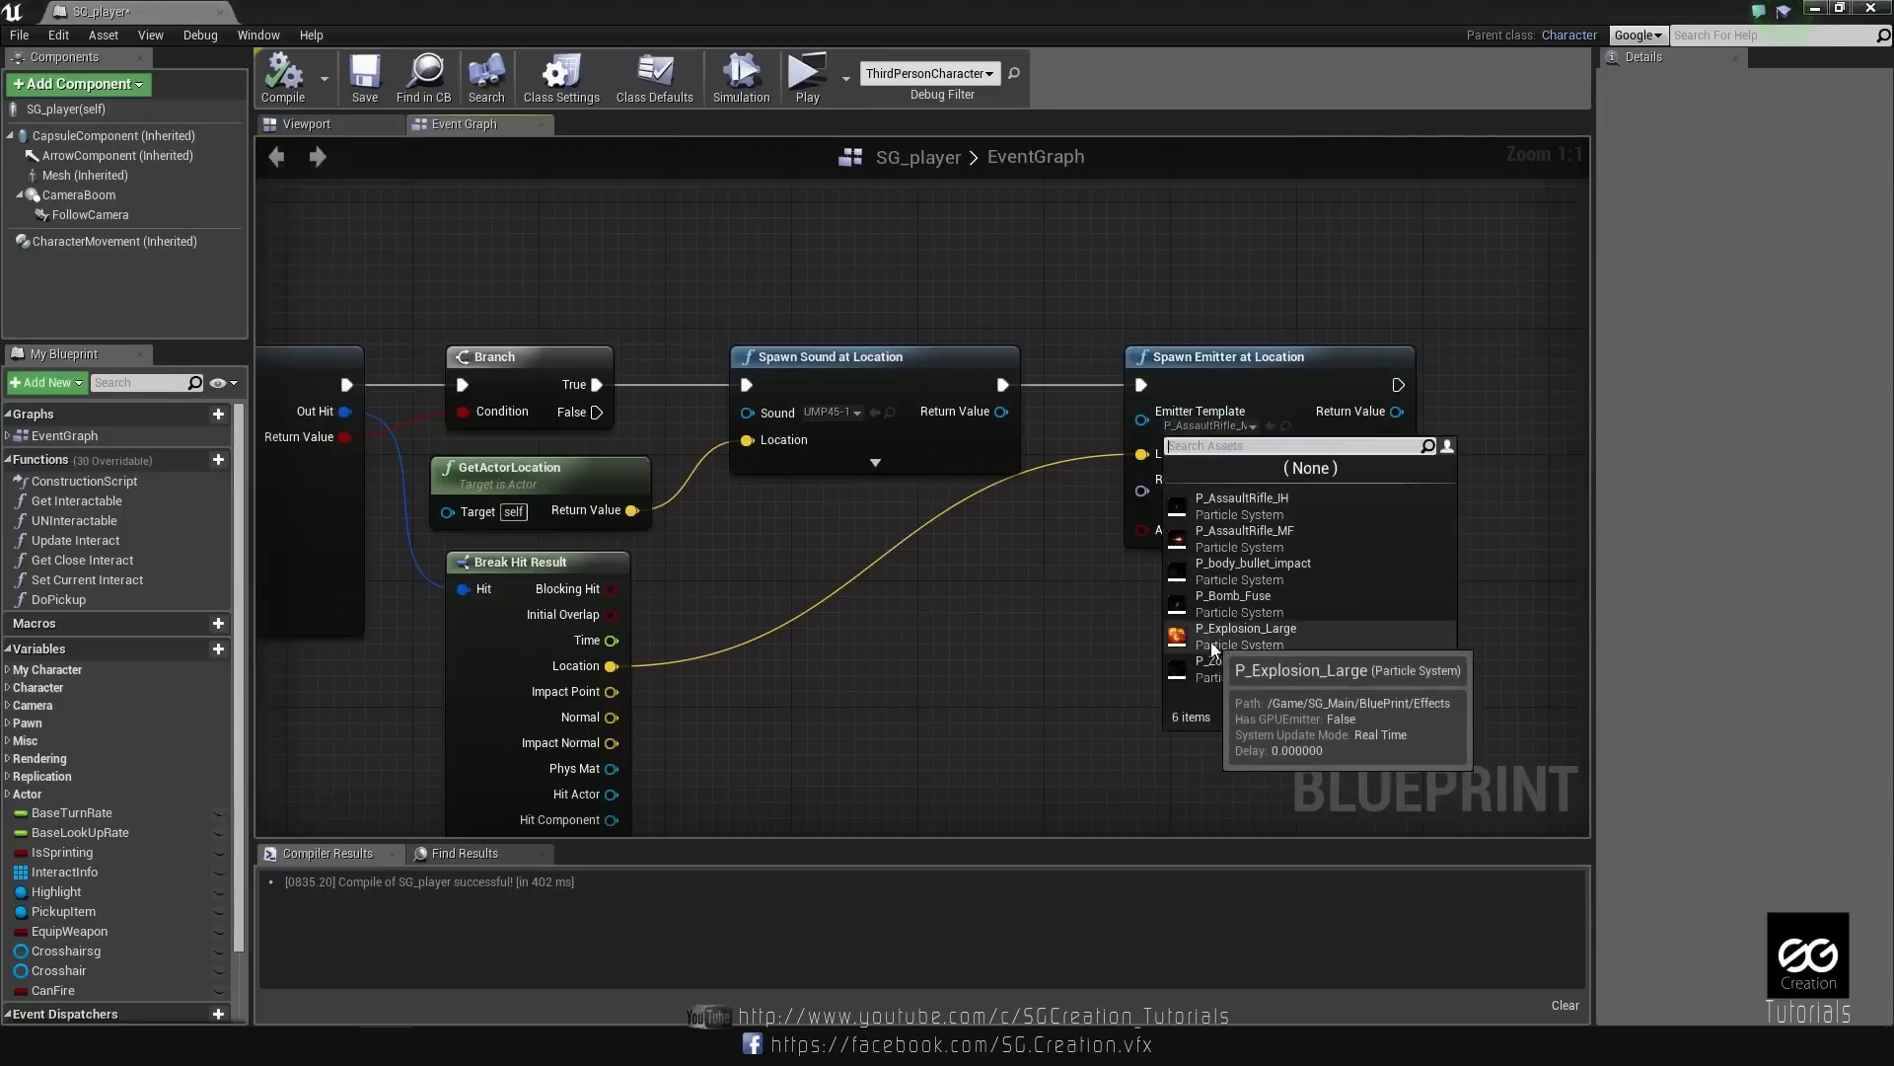
click(1224, 539)
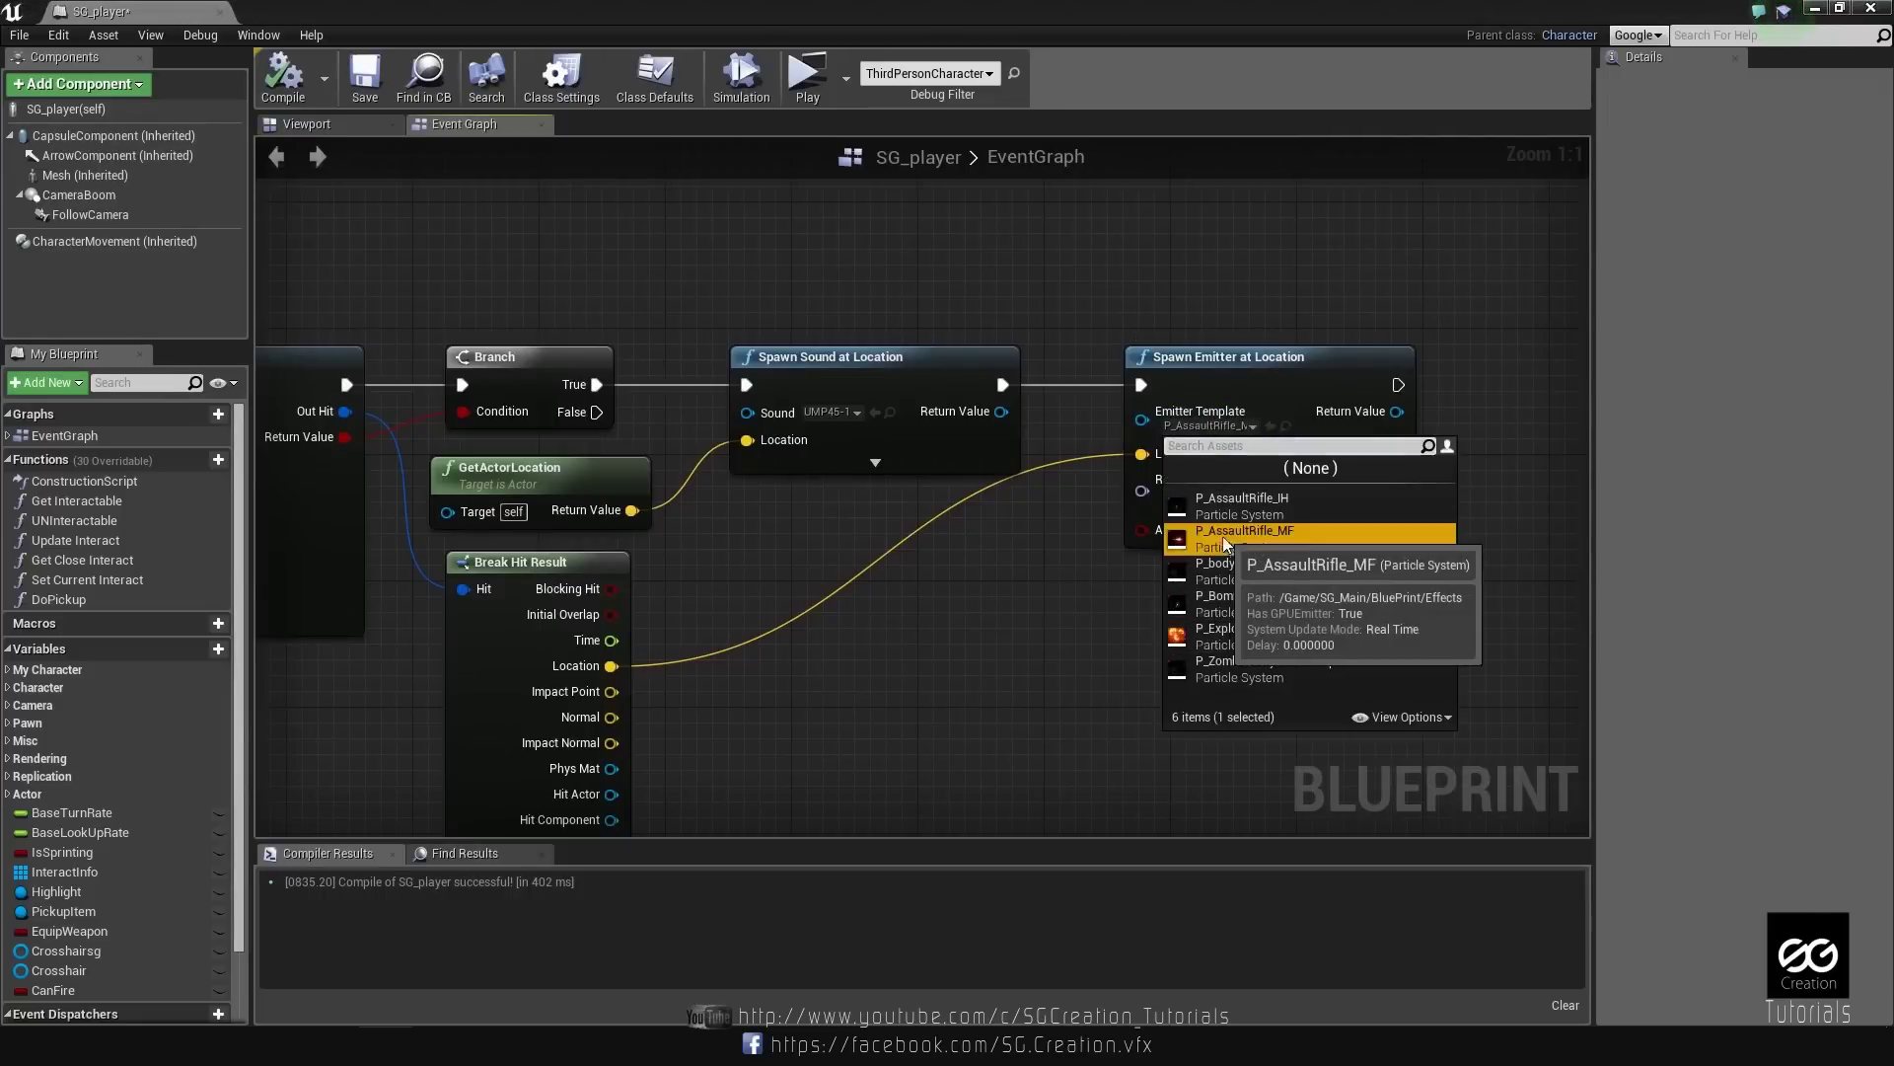
click(1258, 531)
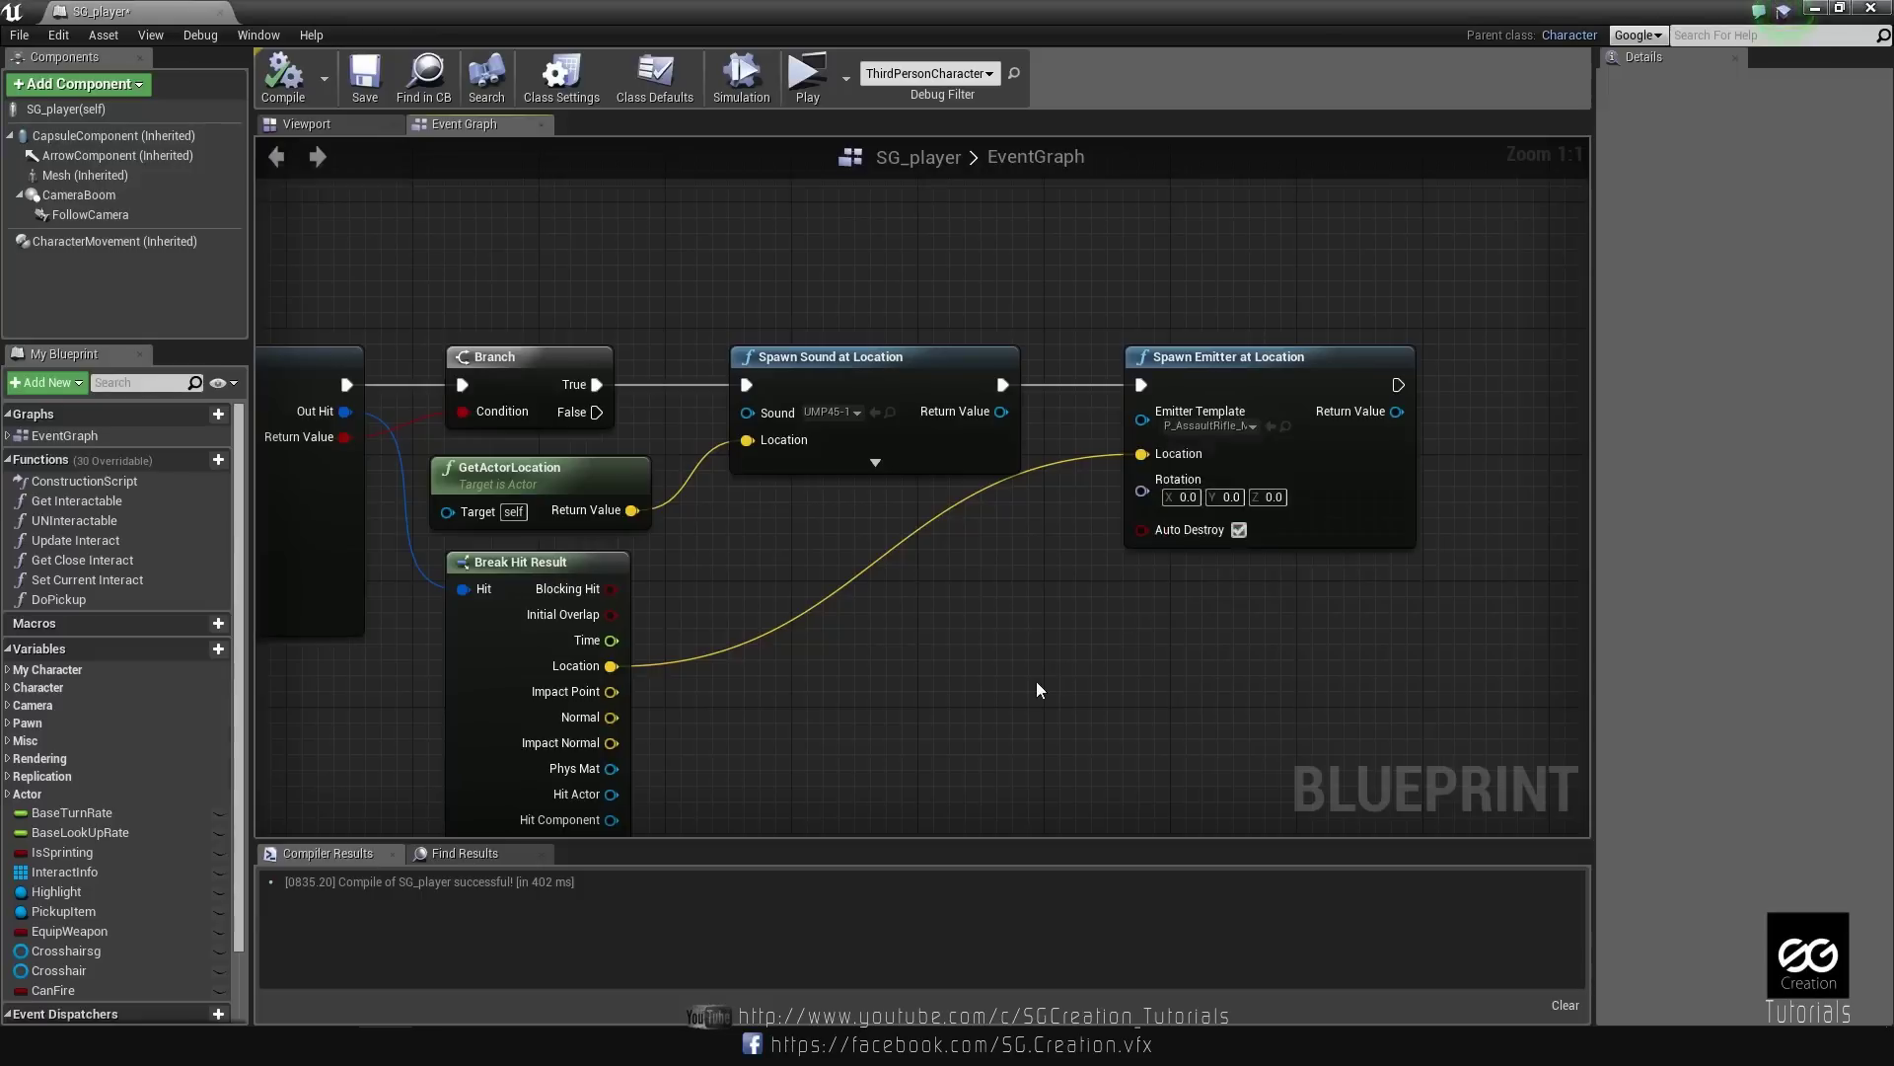
click(1242, 427)
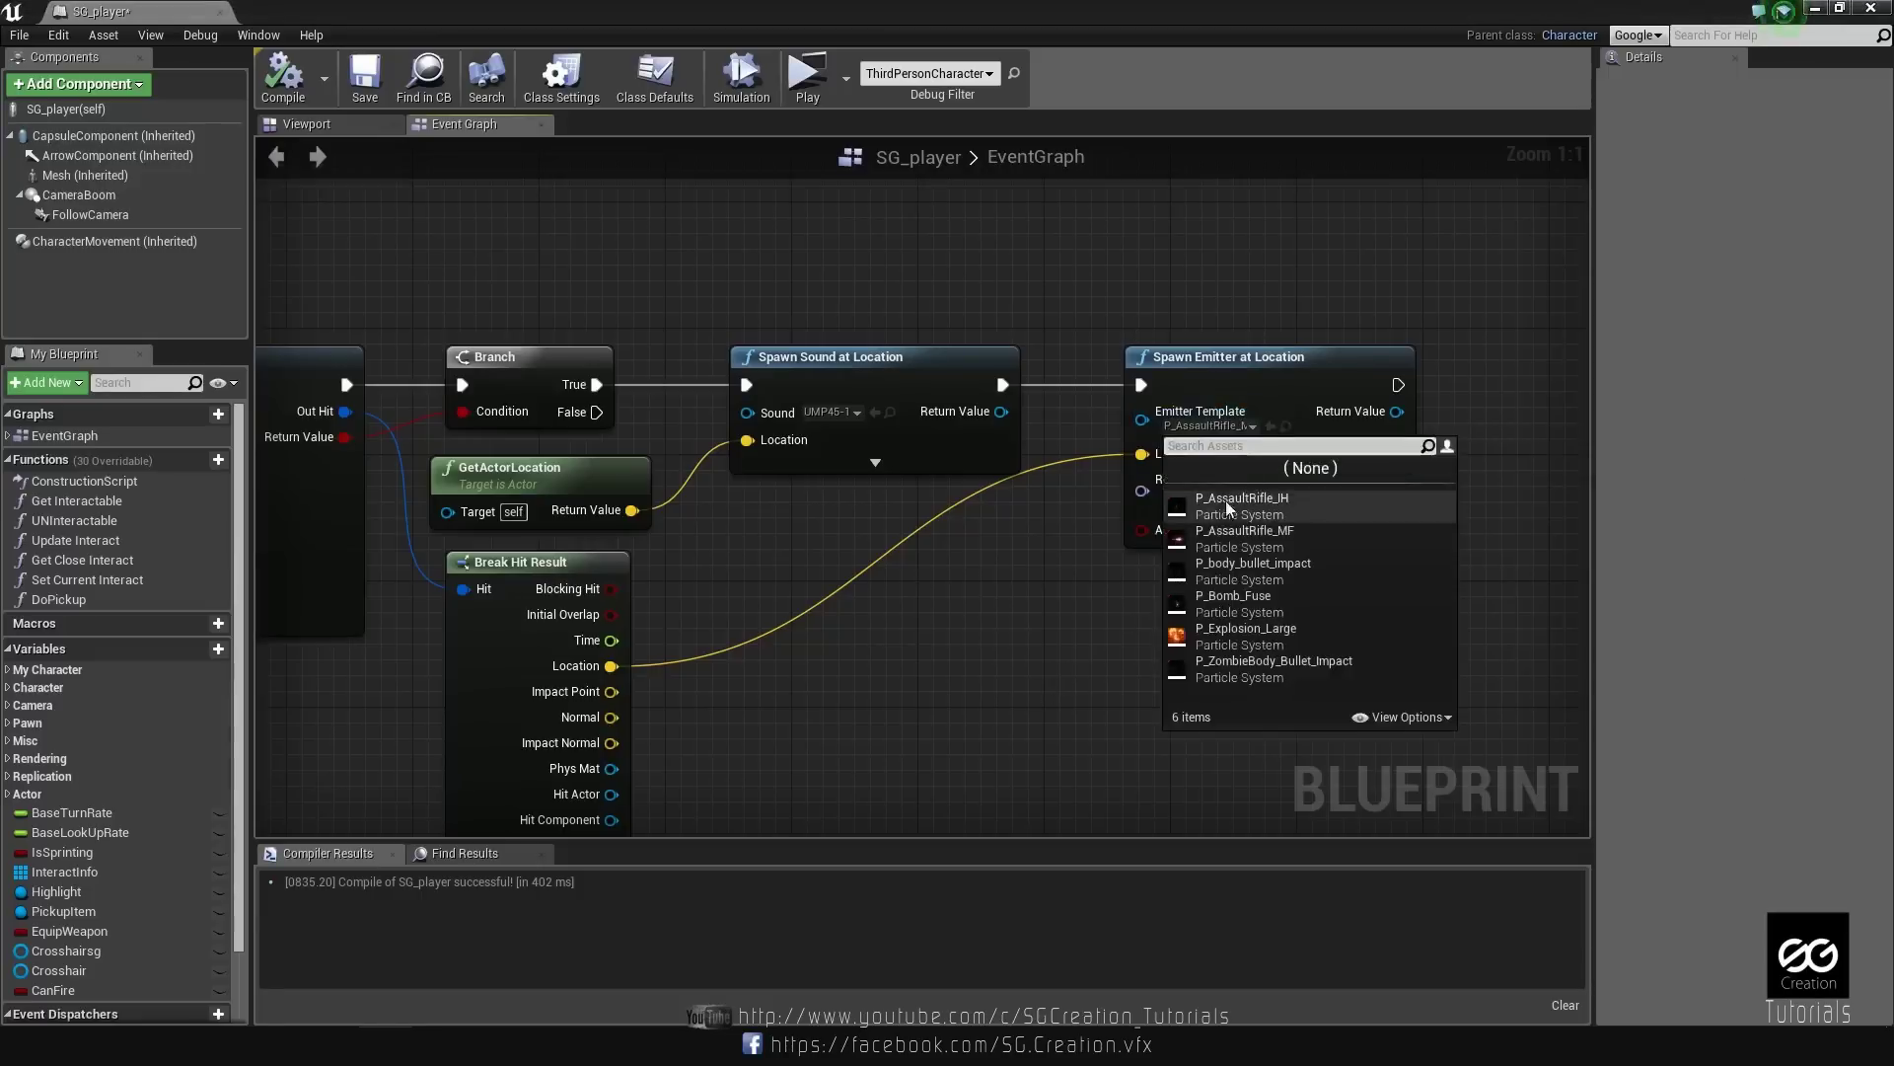
click(1219, 632)
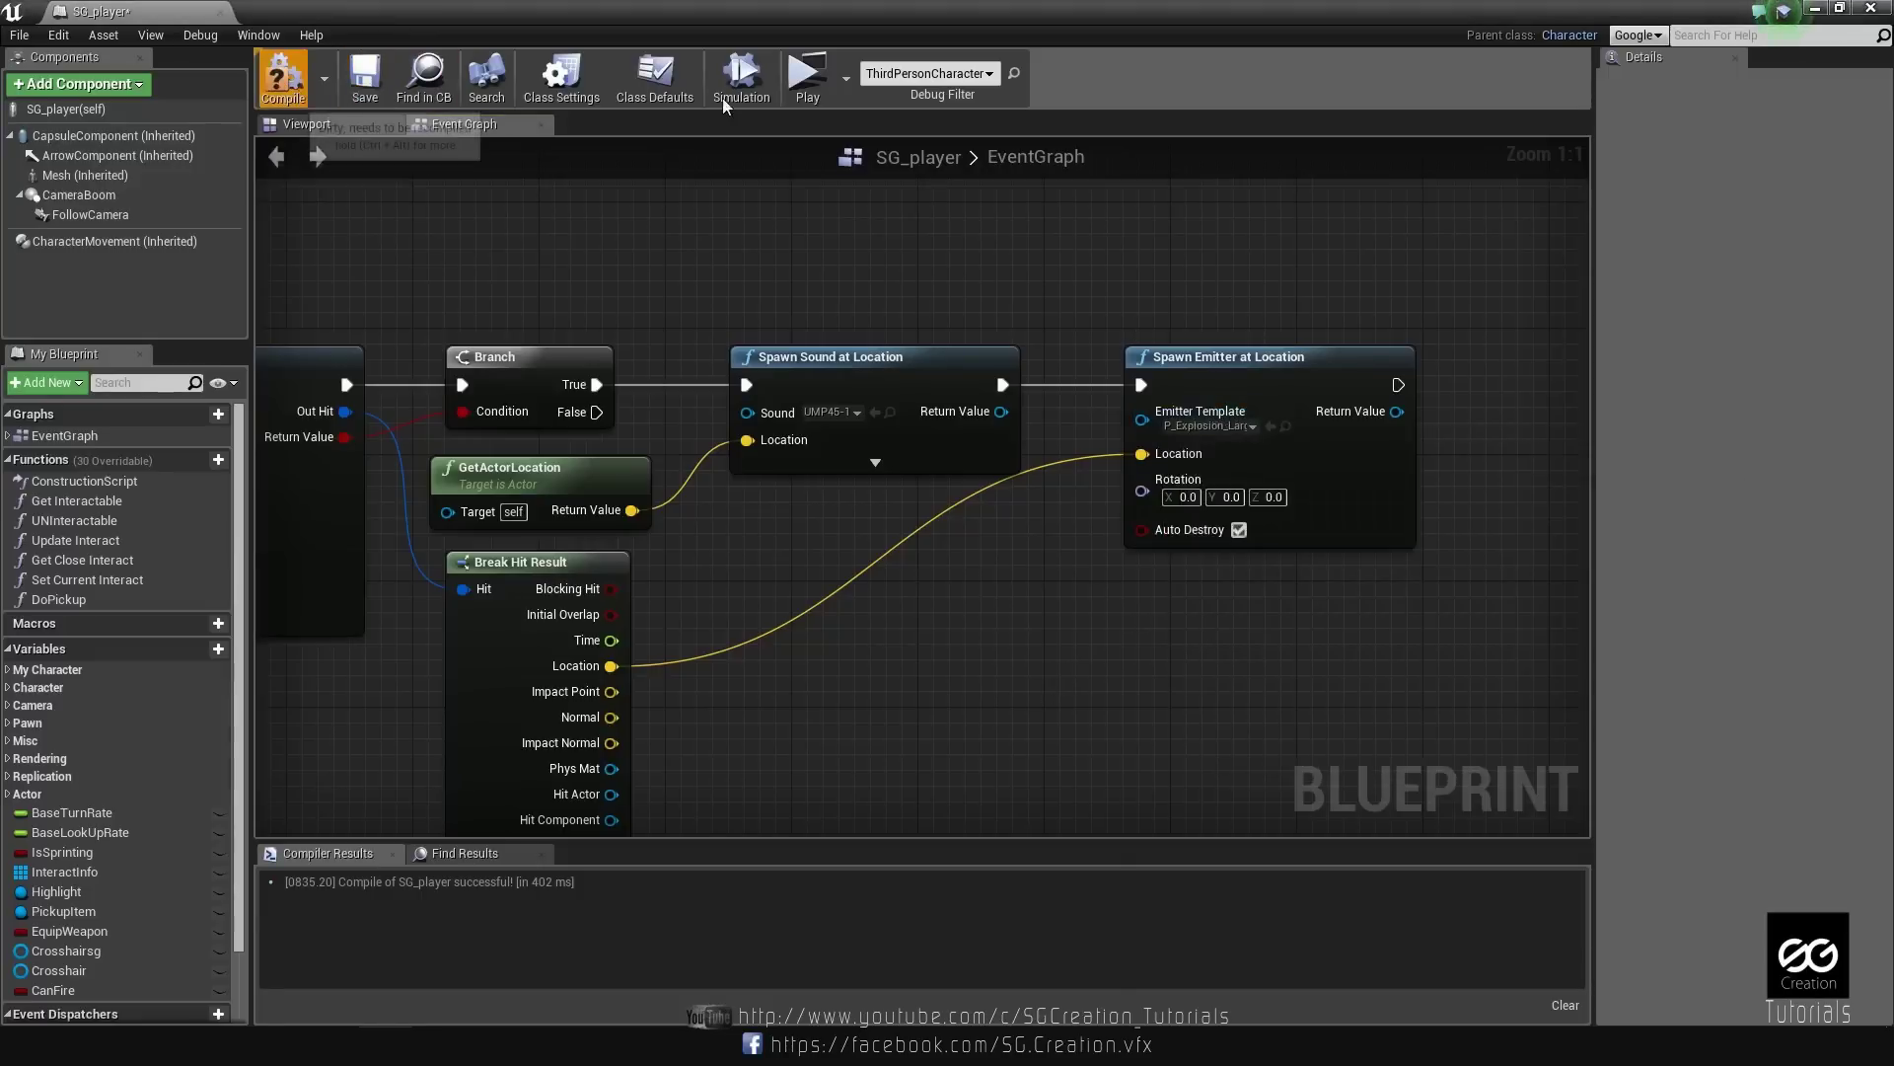
click(815, 91)
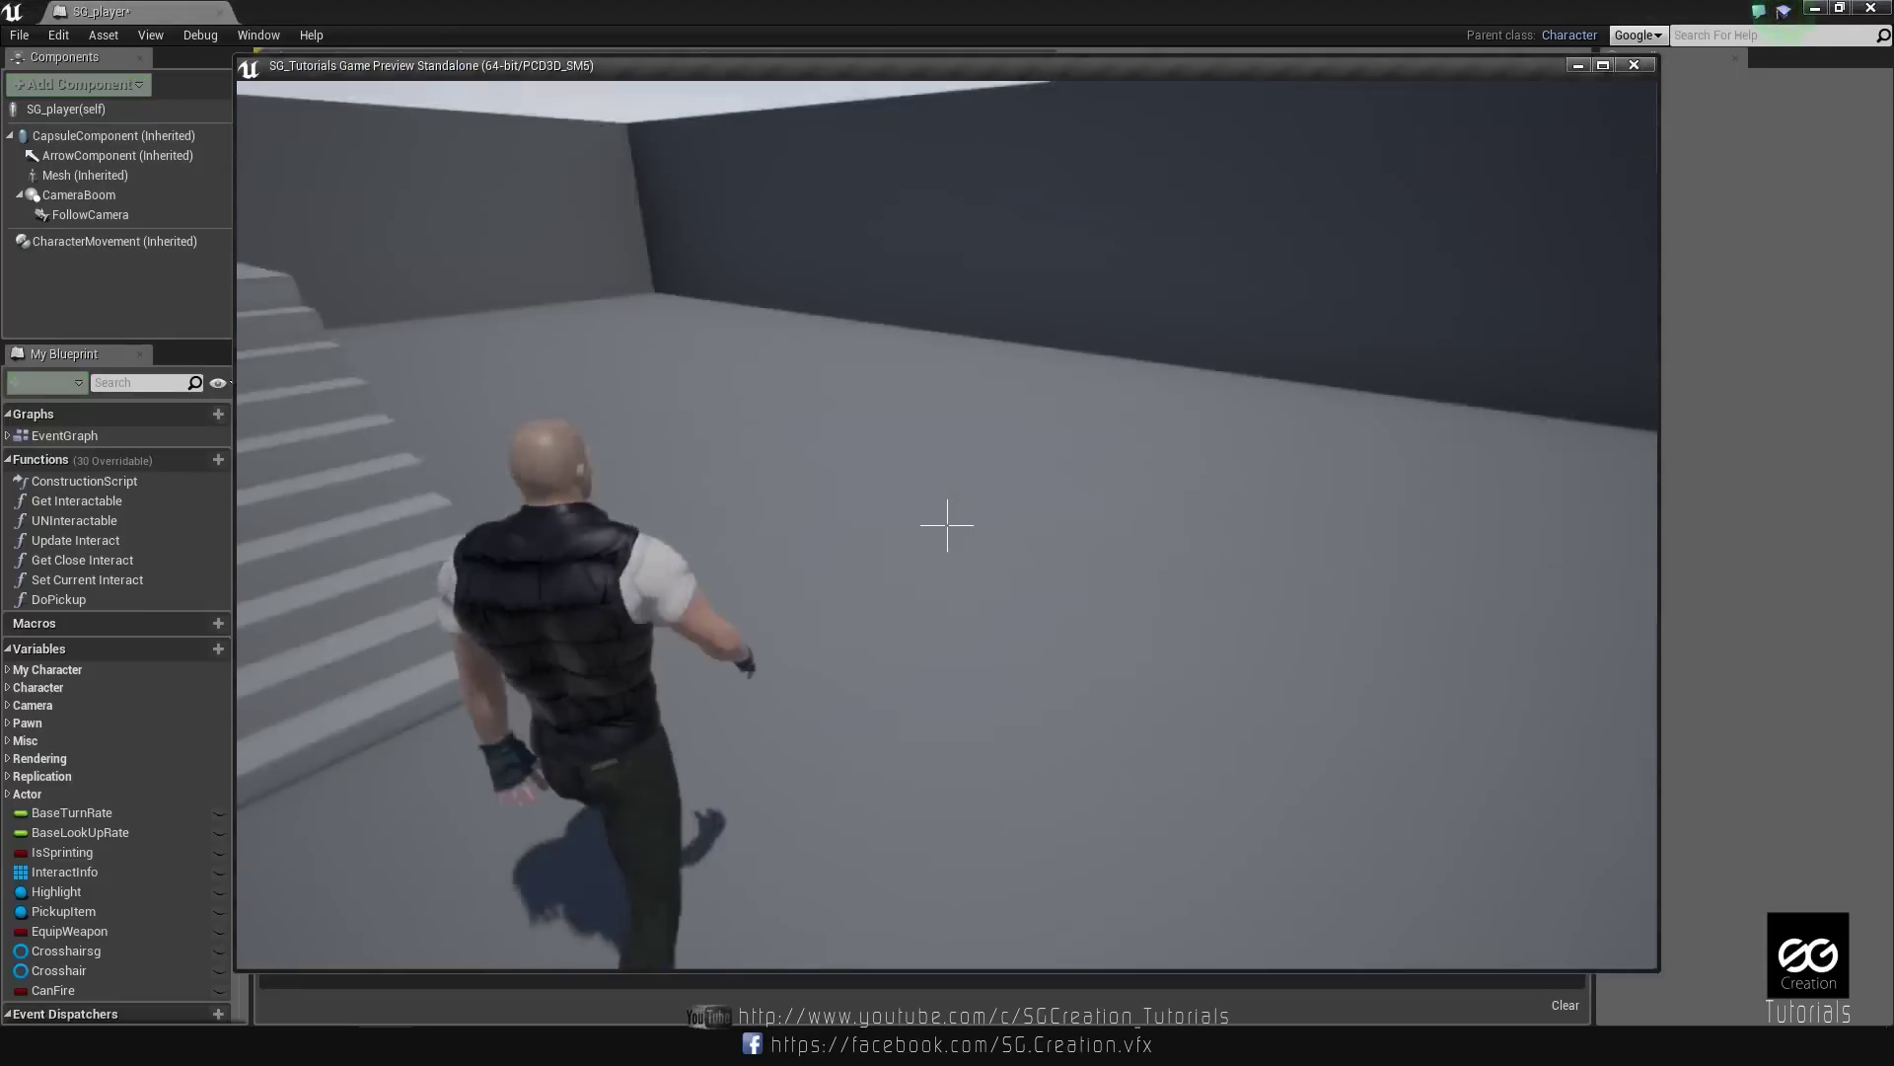
Run to the M4 Rifle and pick it up with F.
key(w)
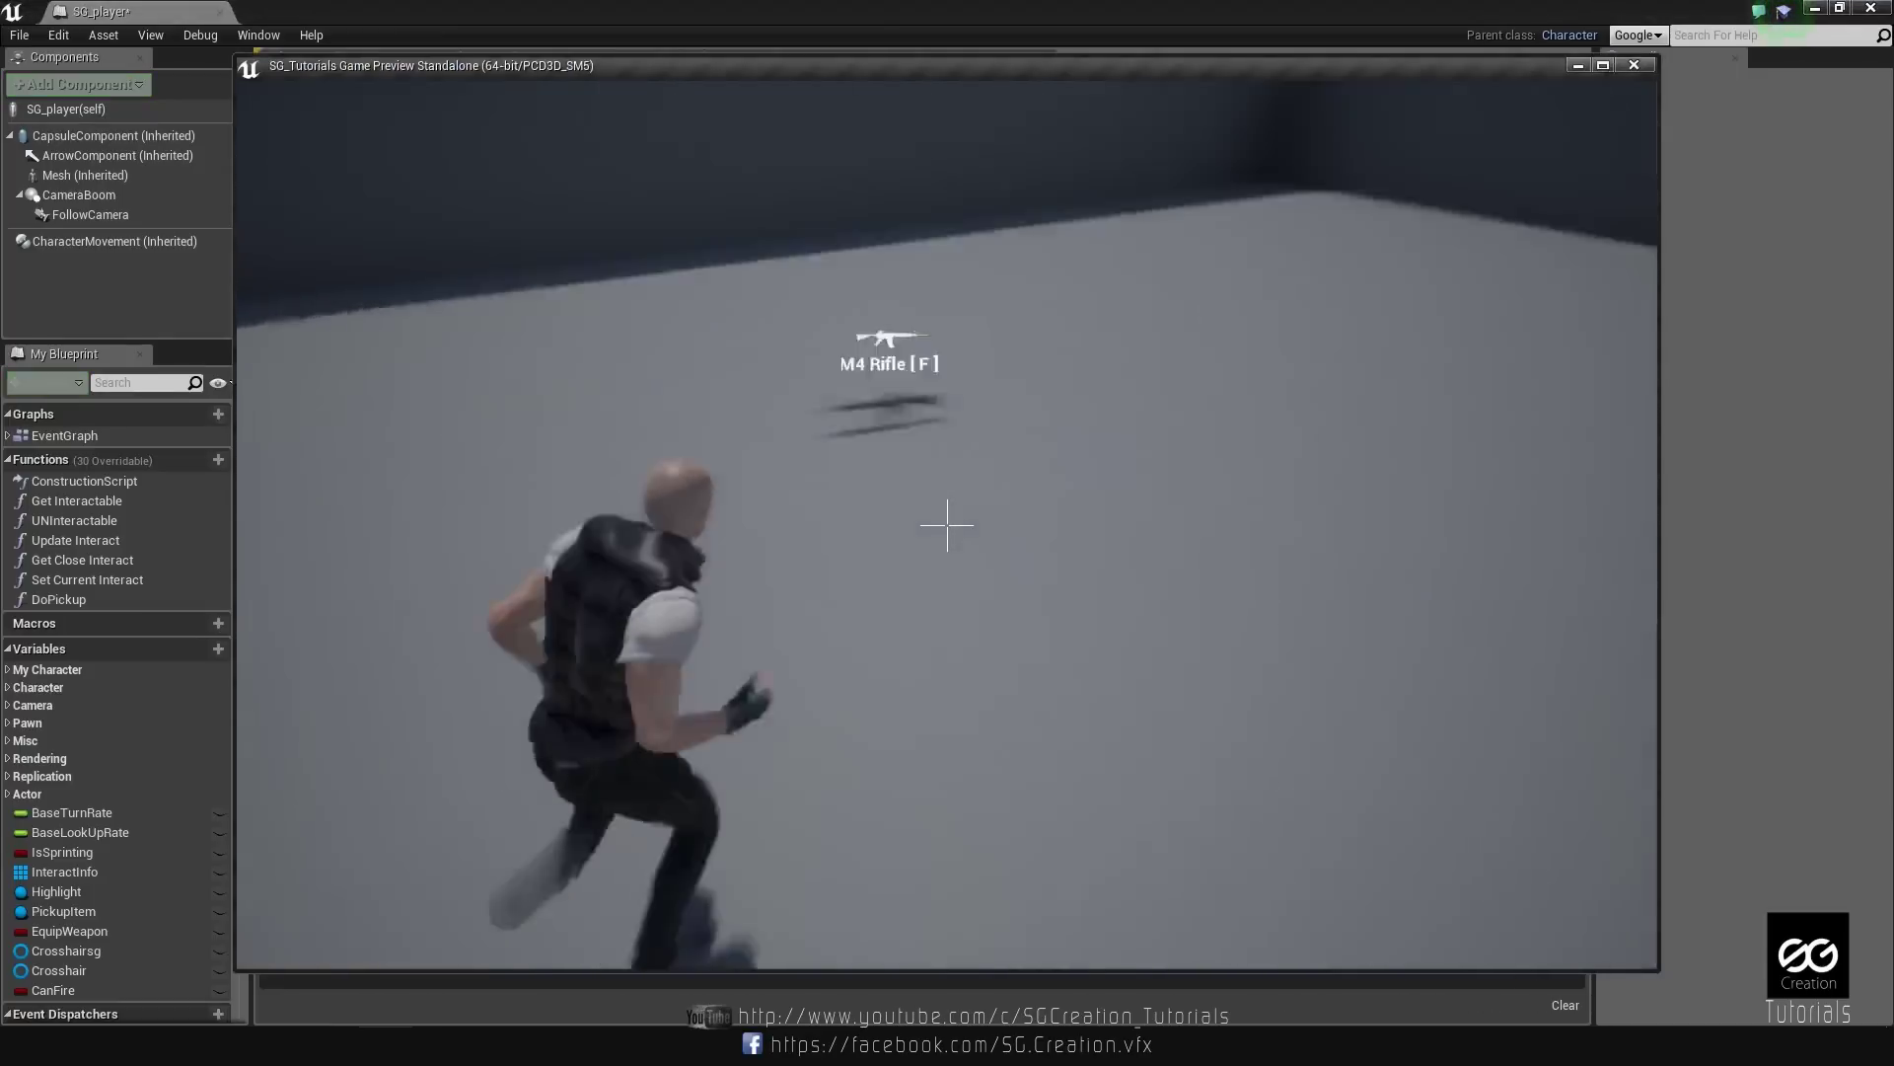
key(w)
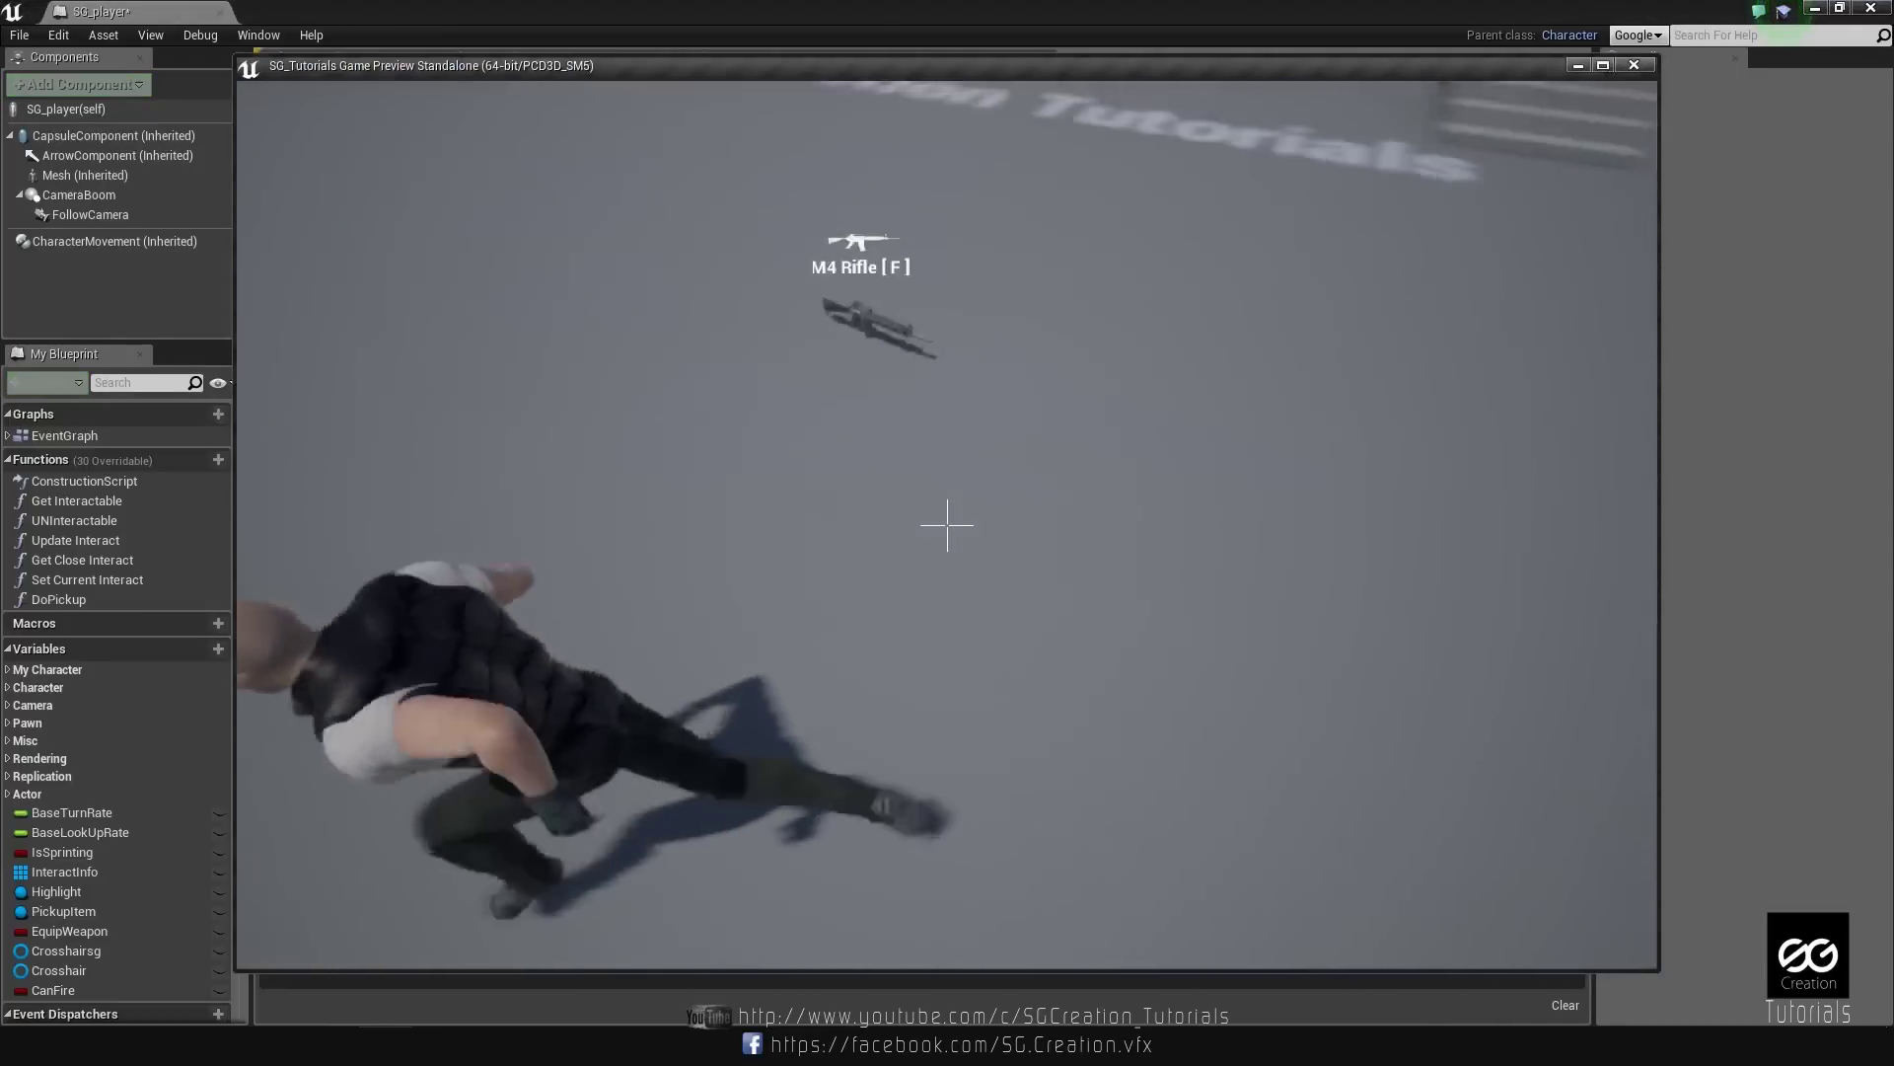
key(f)
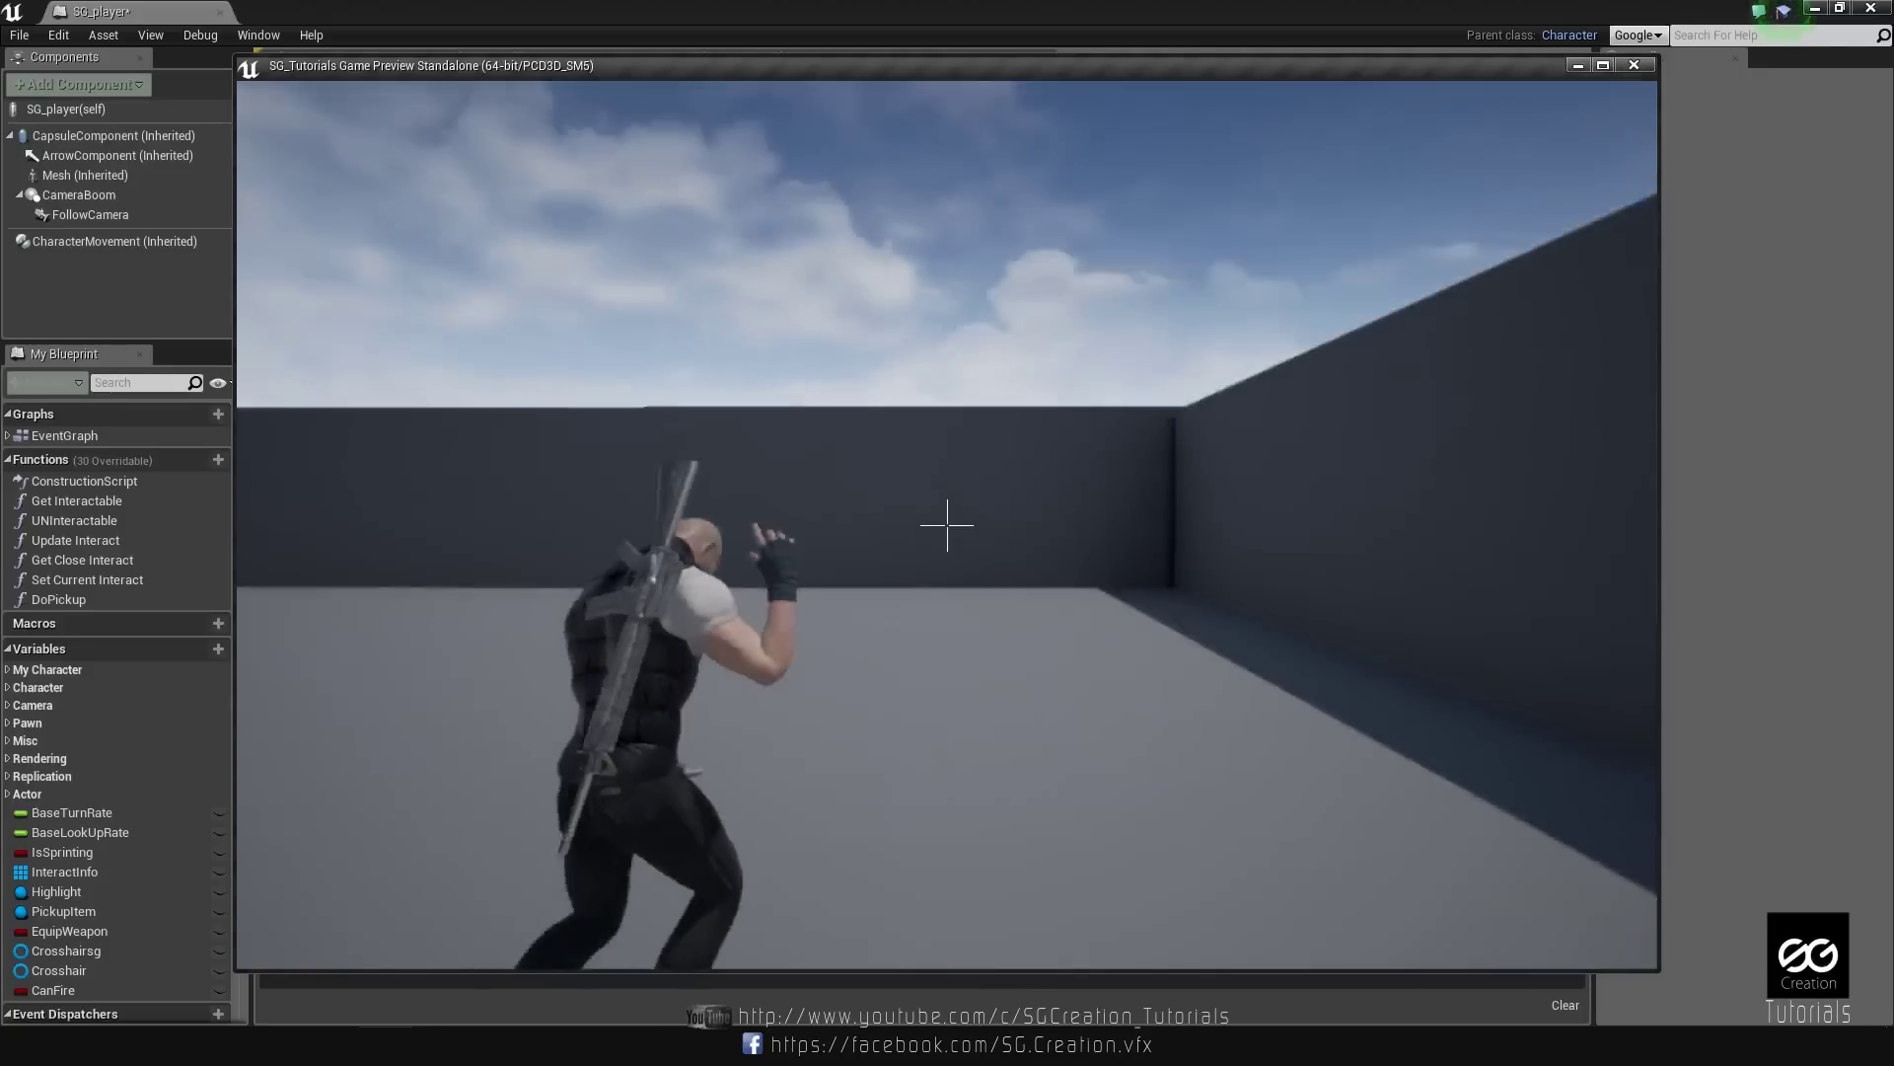
Fire eight shots at the walls and ground to spawn explosions.
click(947, 525)
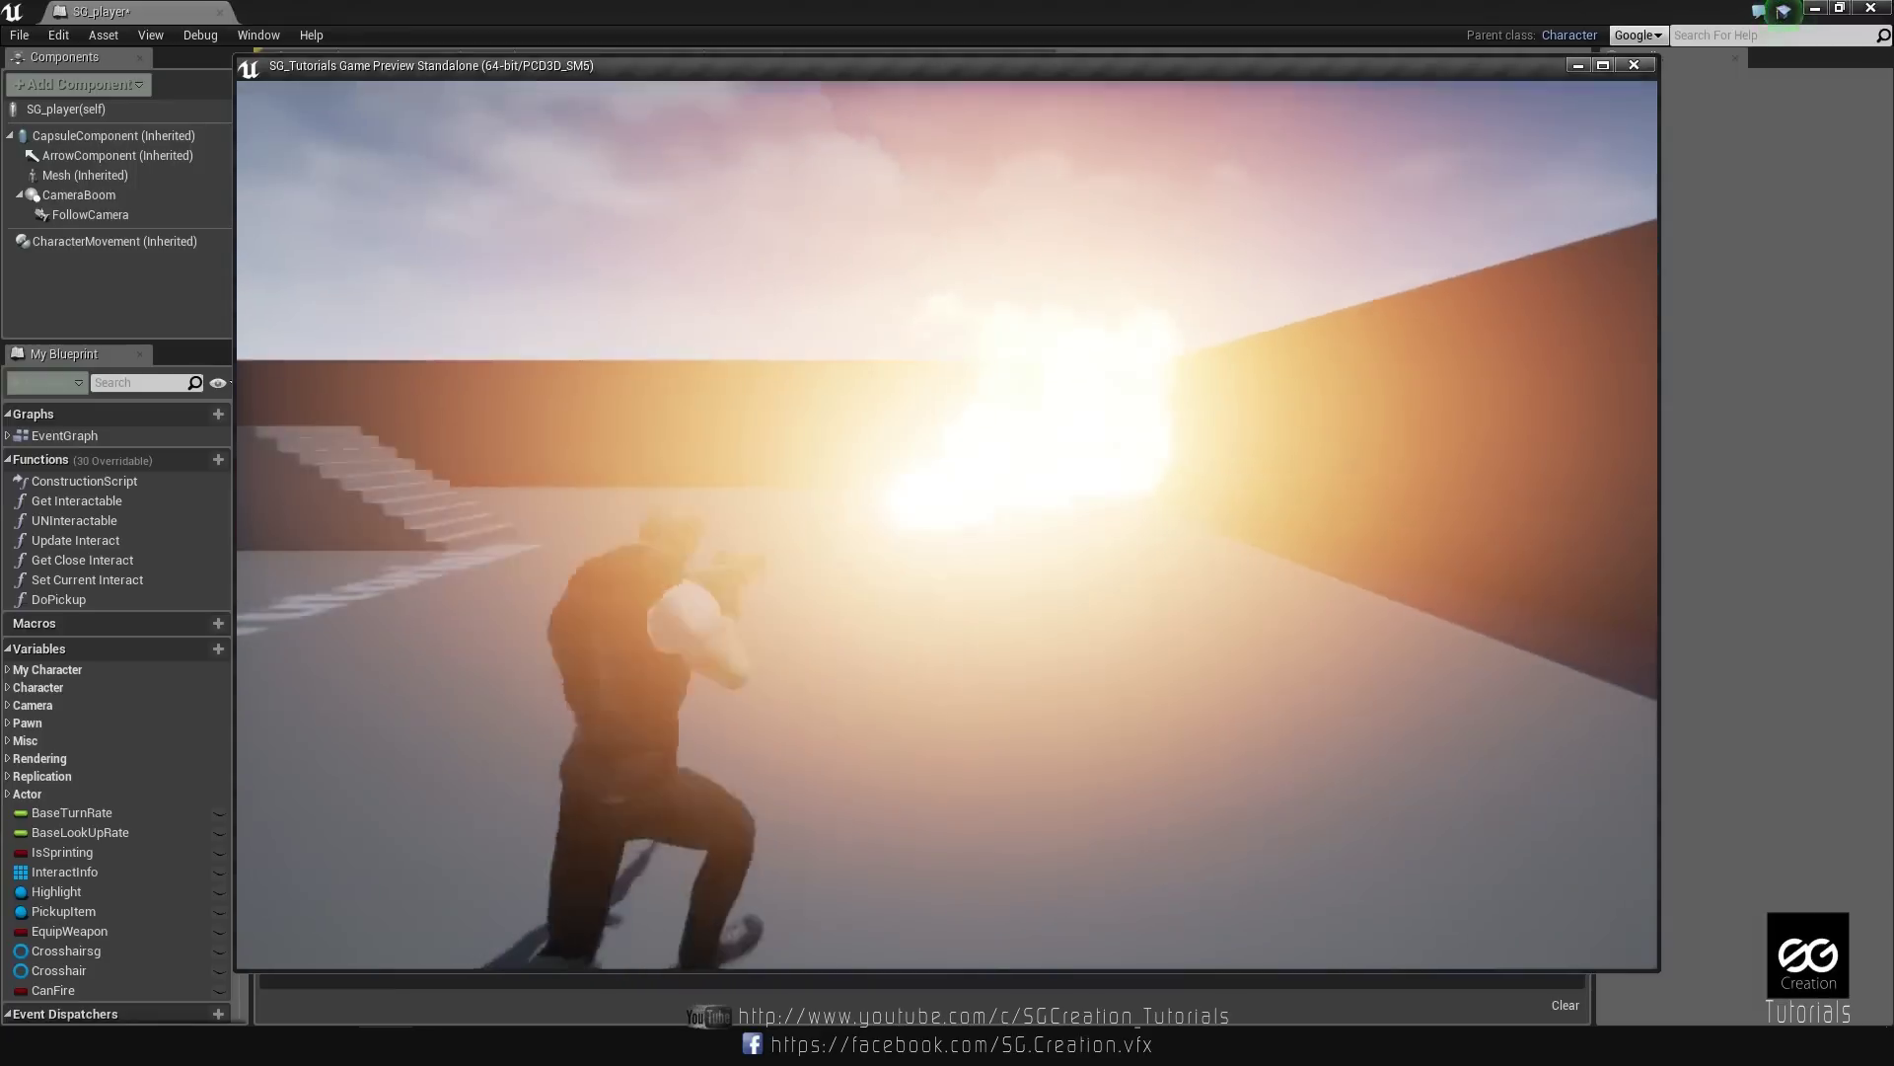
click(947, 525)
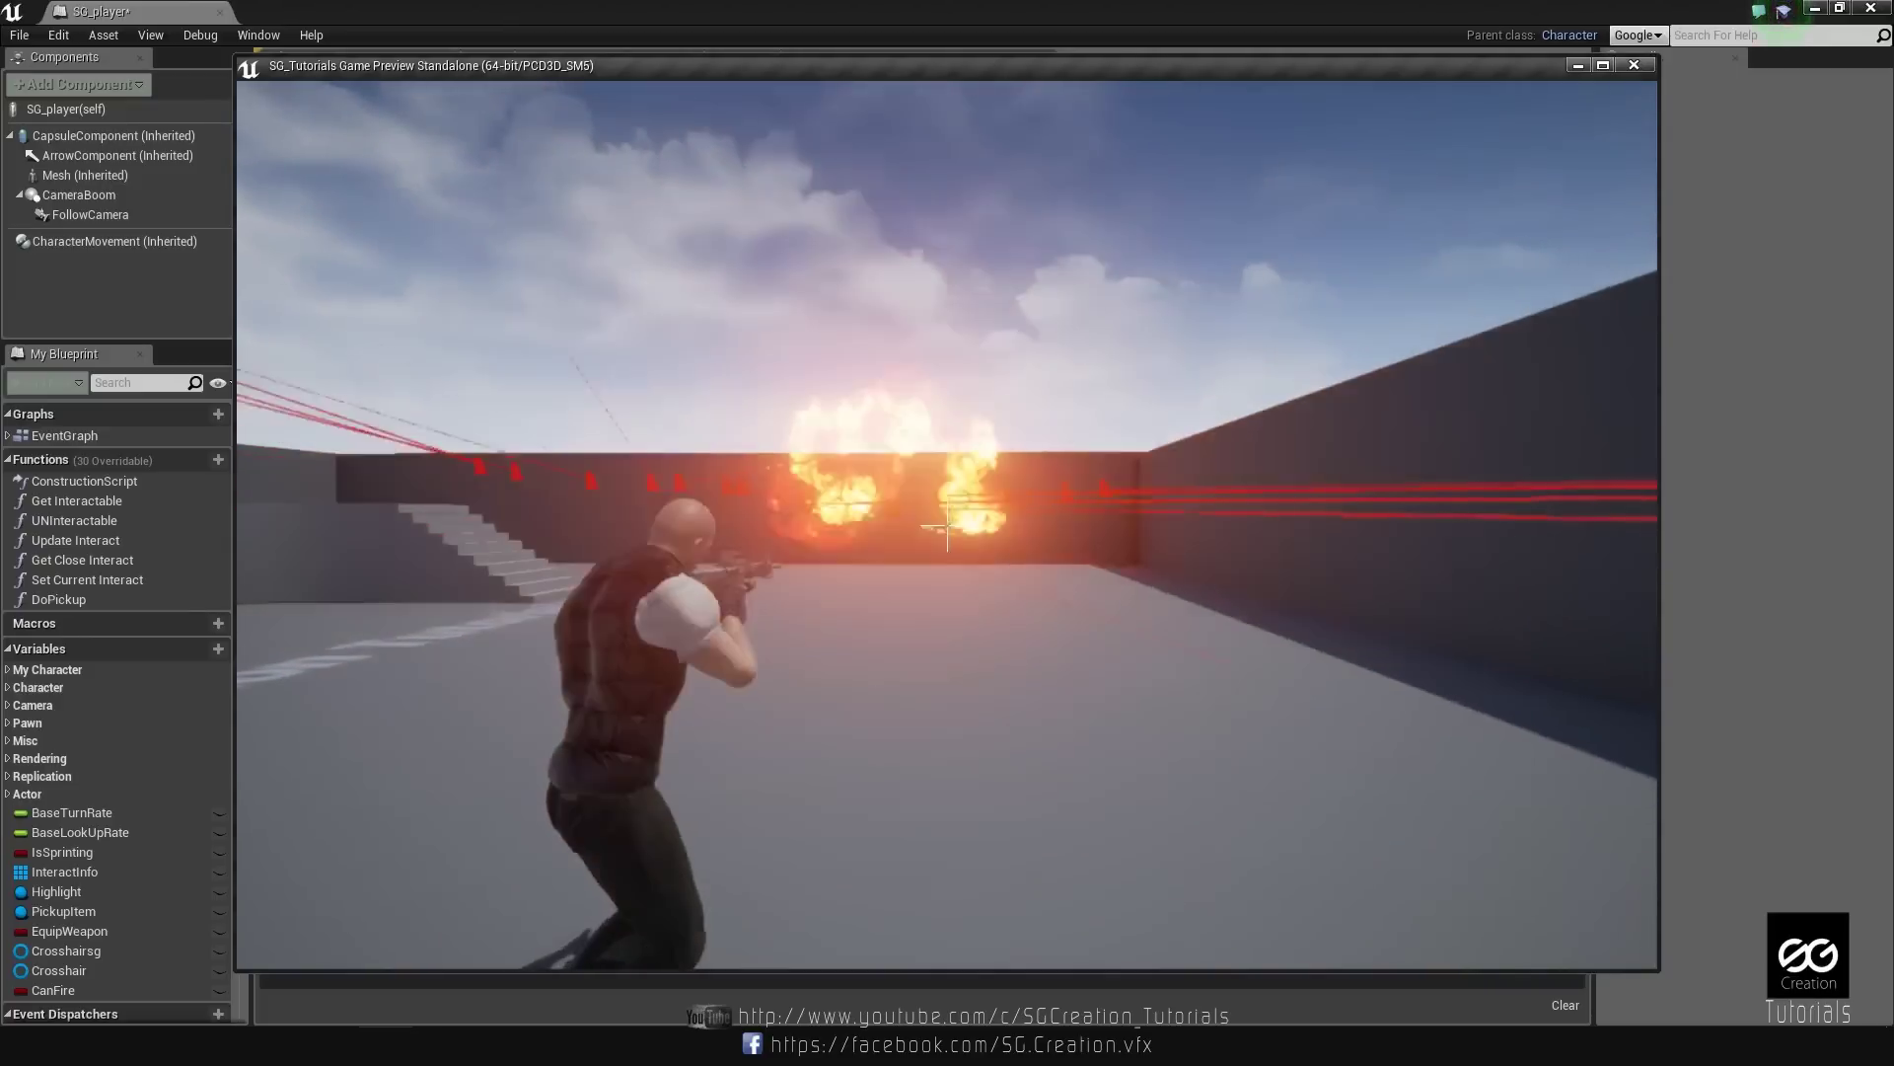
click(947, 525)
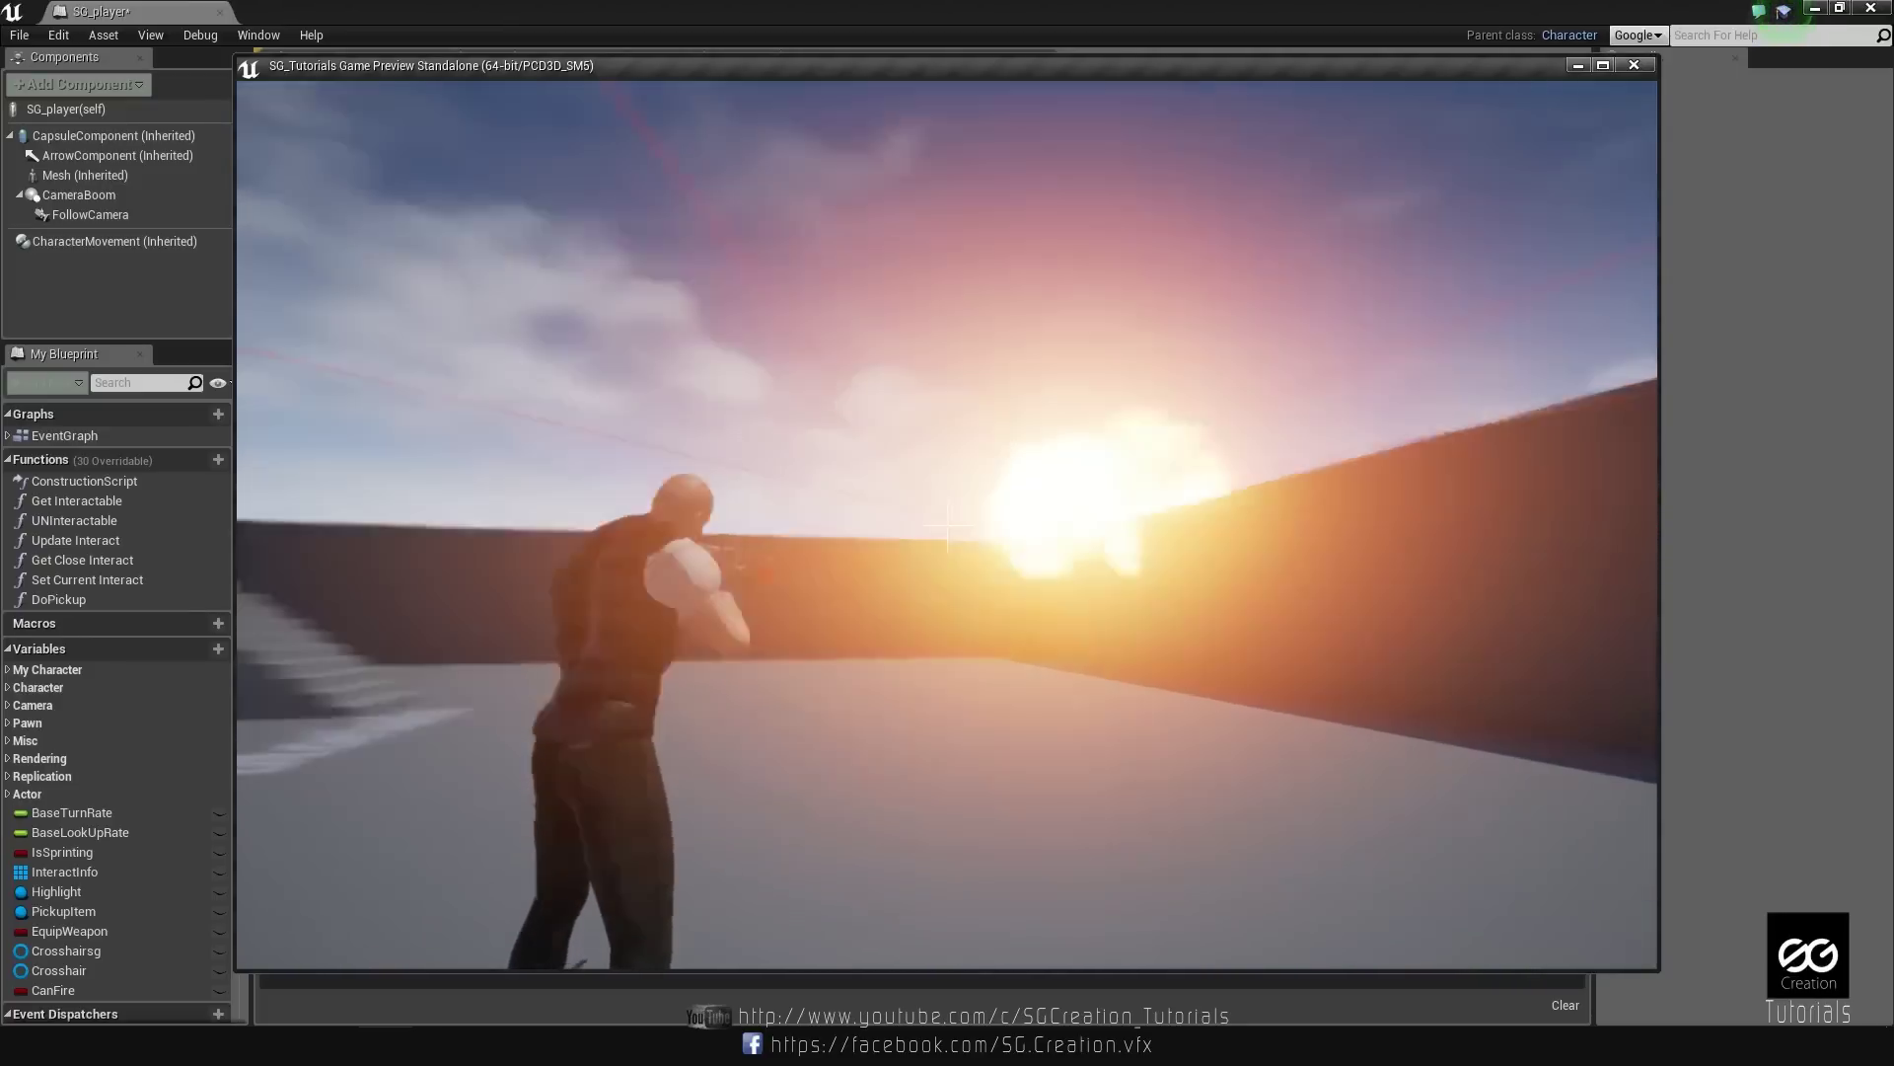
click(947, 525)
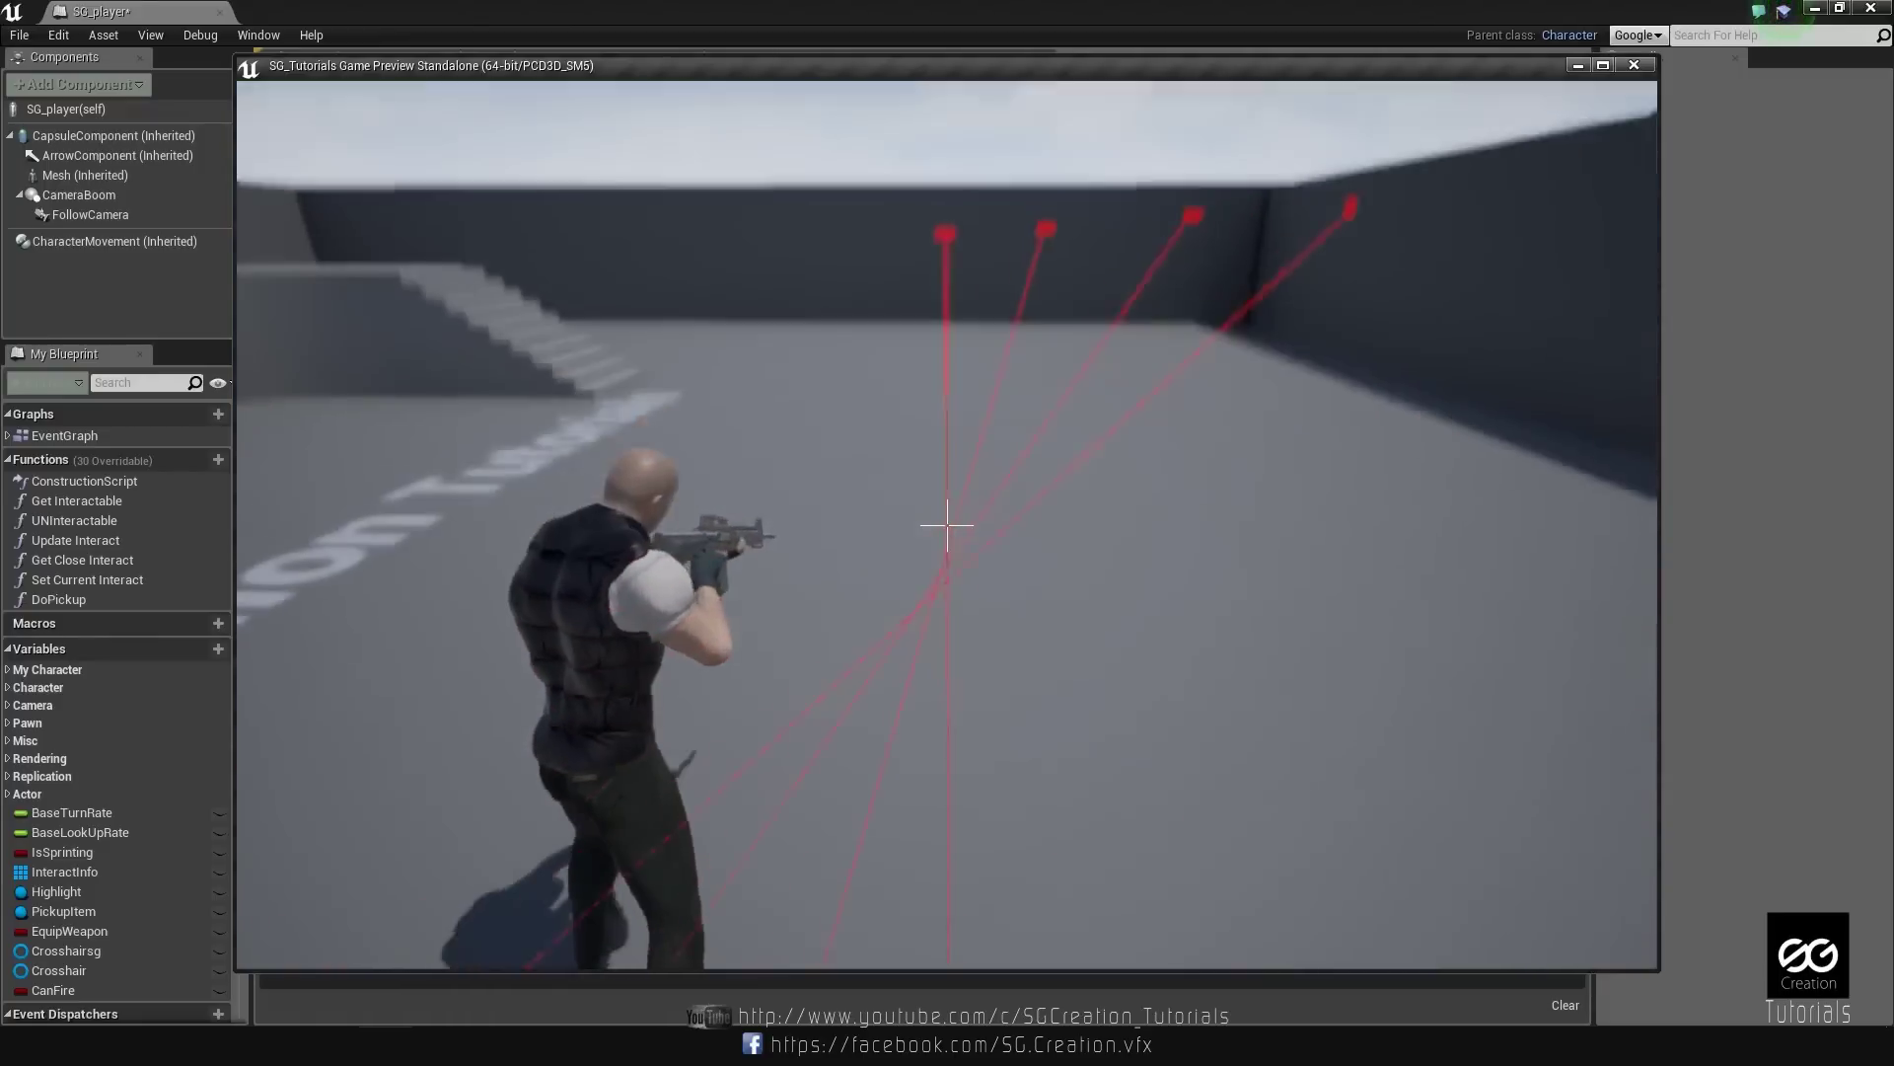
click(947, 525)
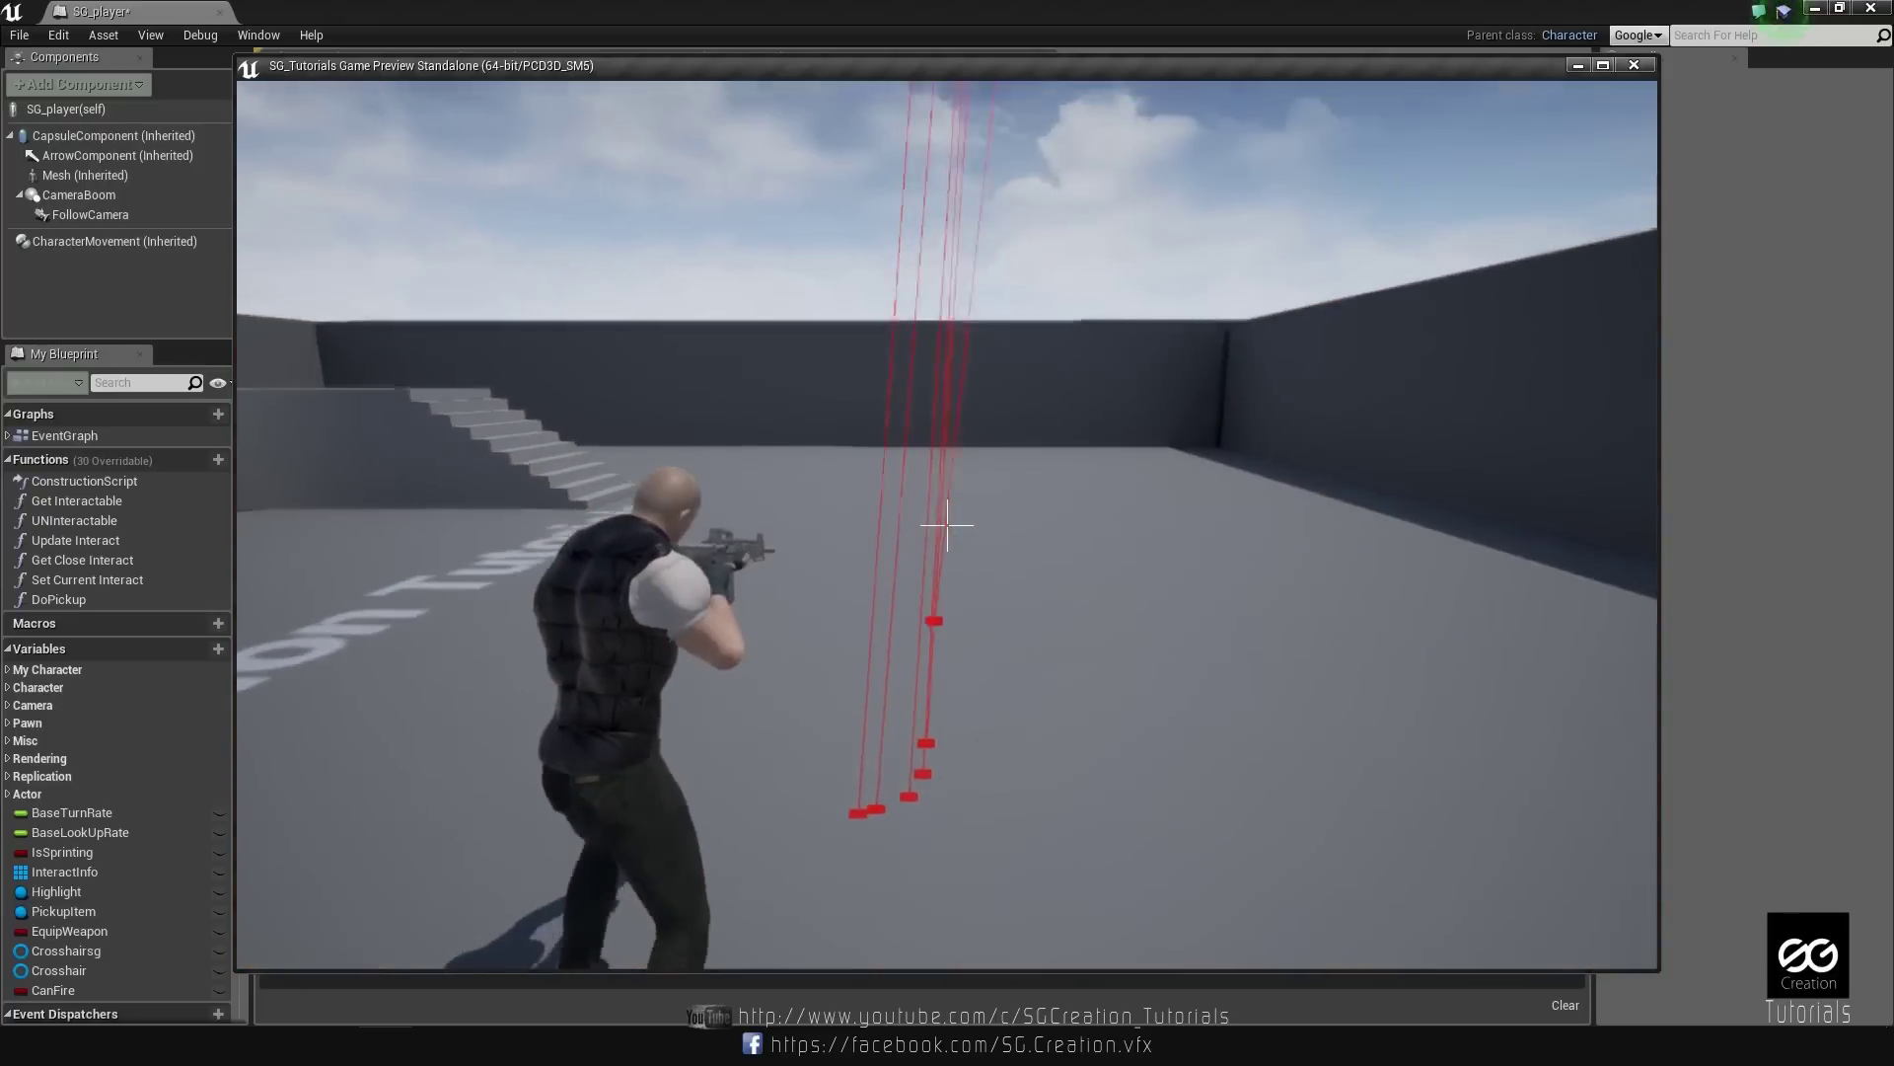
click(947, 524)
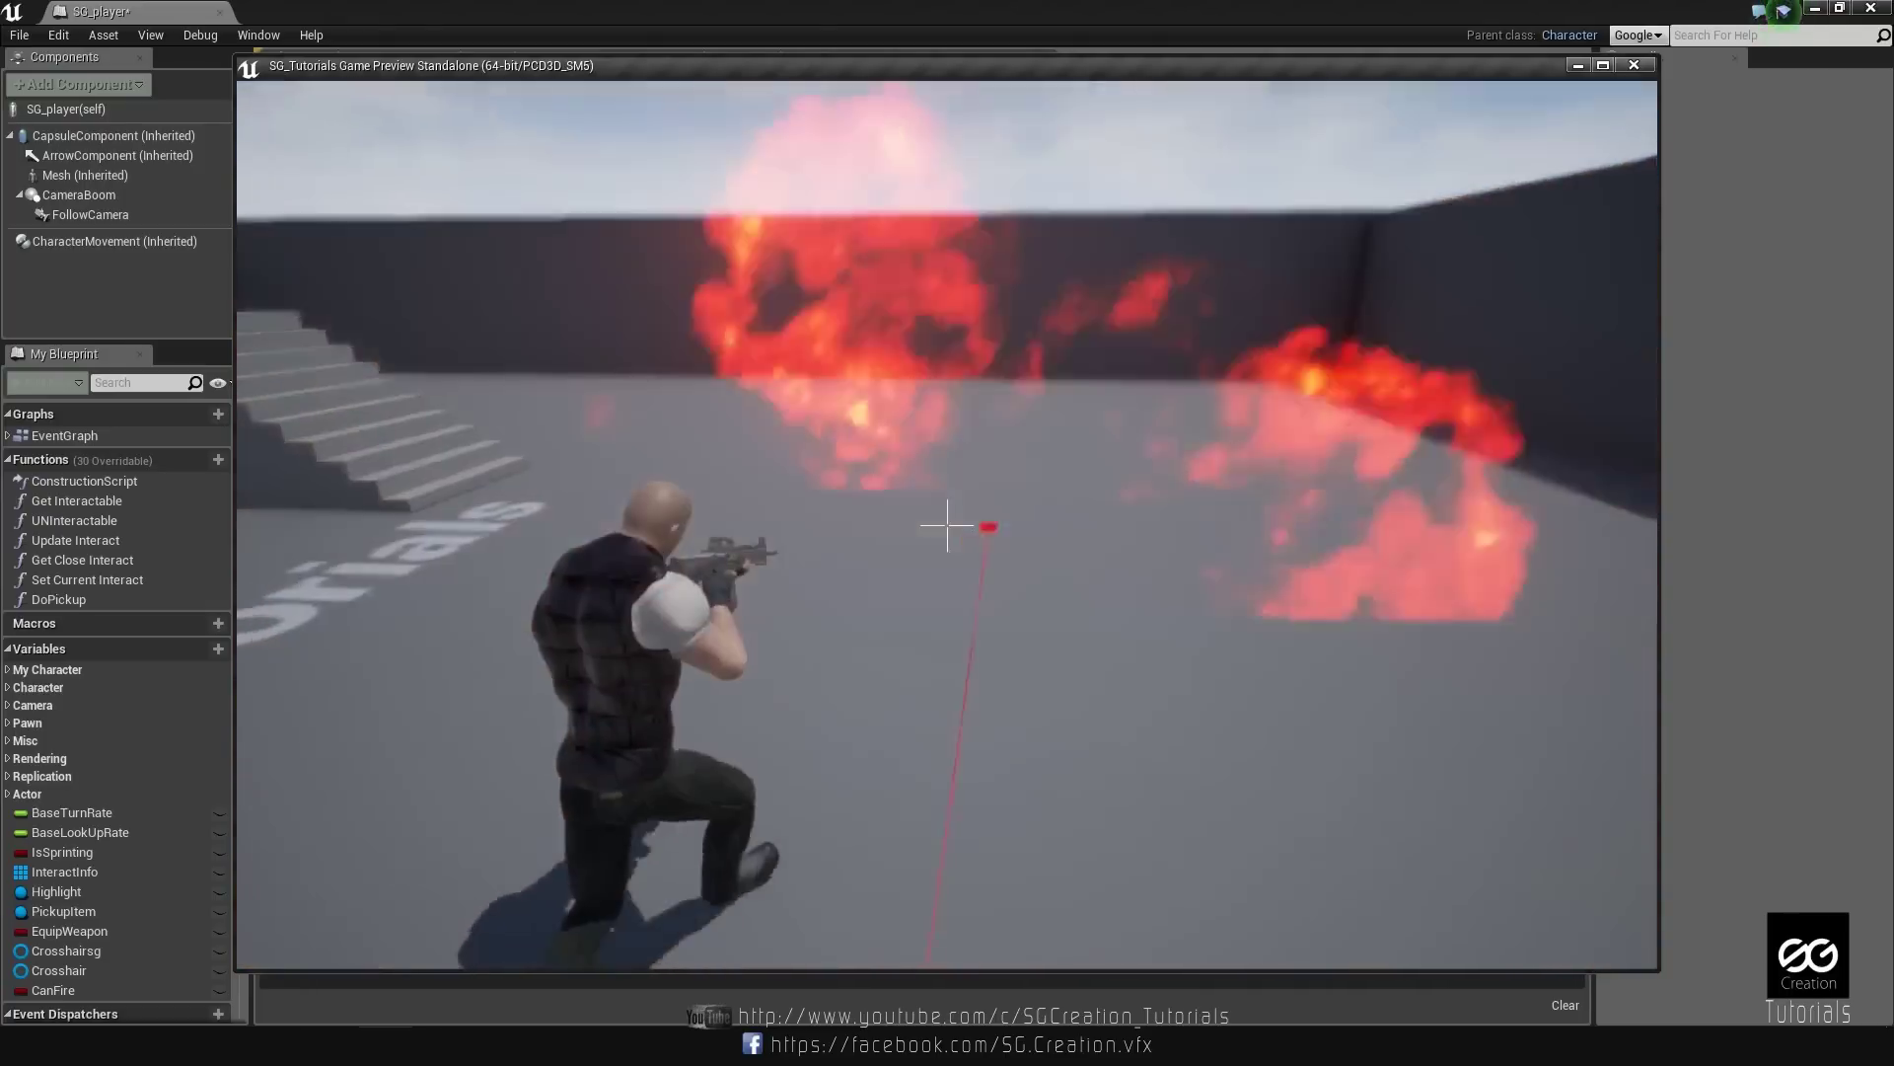
click(947, 525)
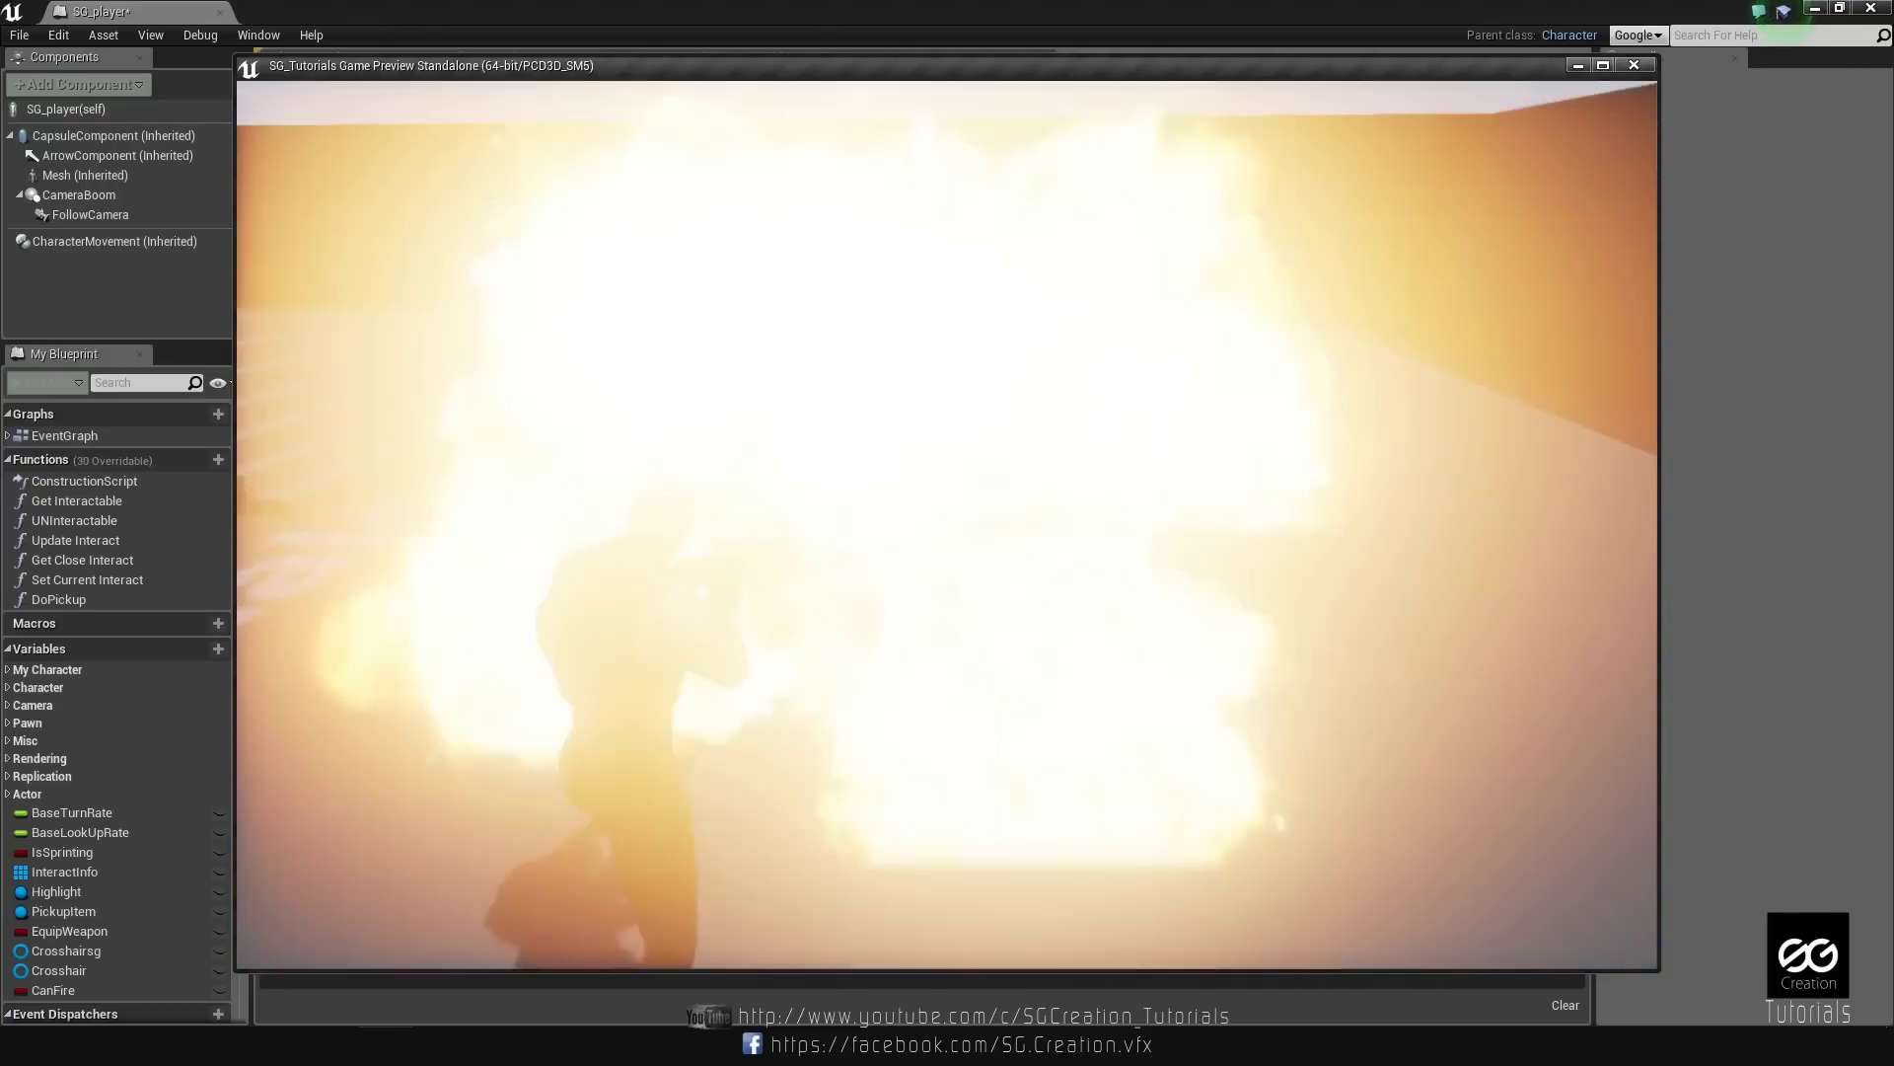
click(947, 525)
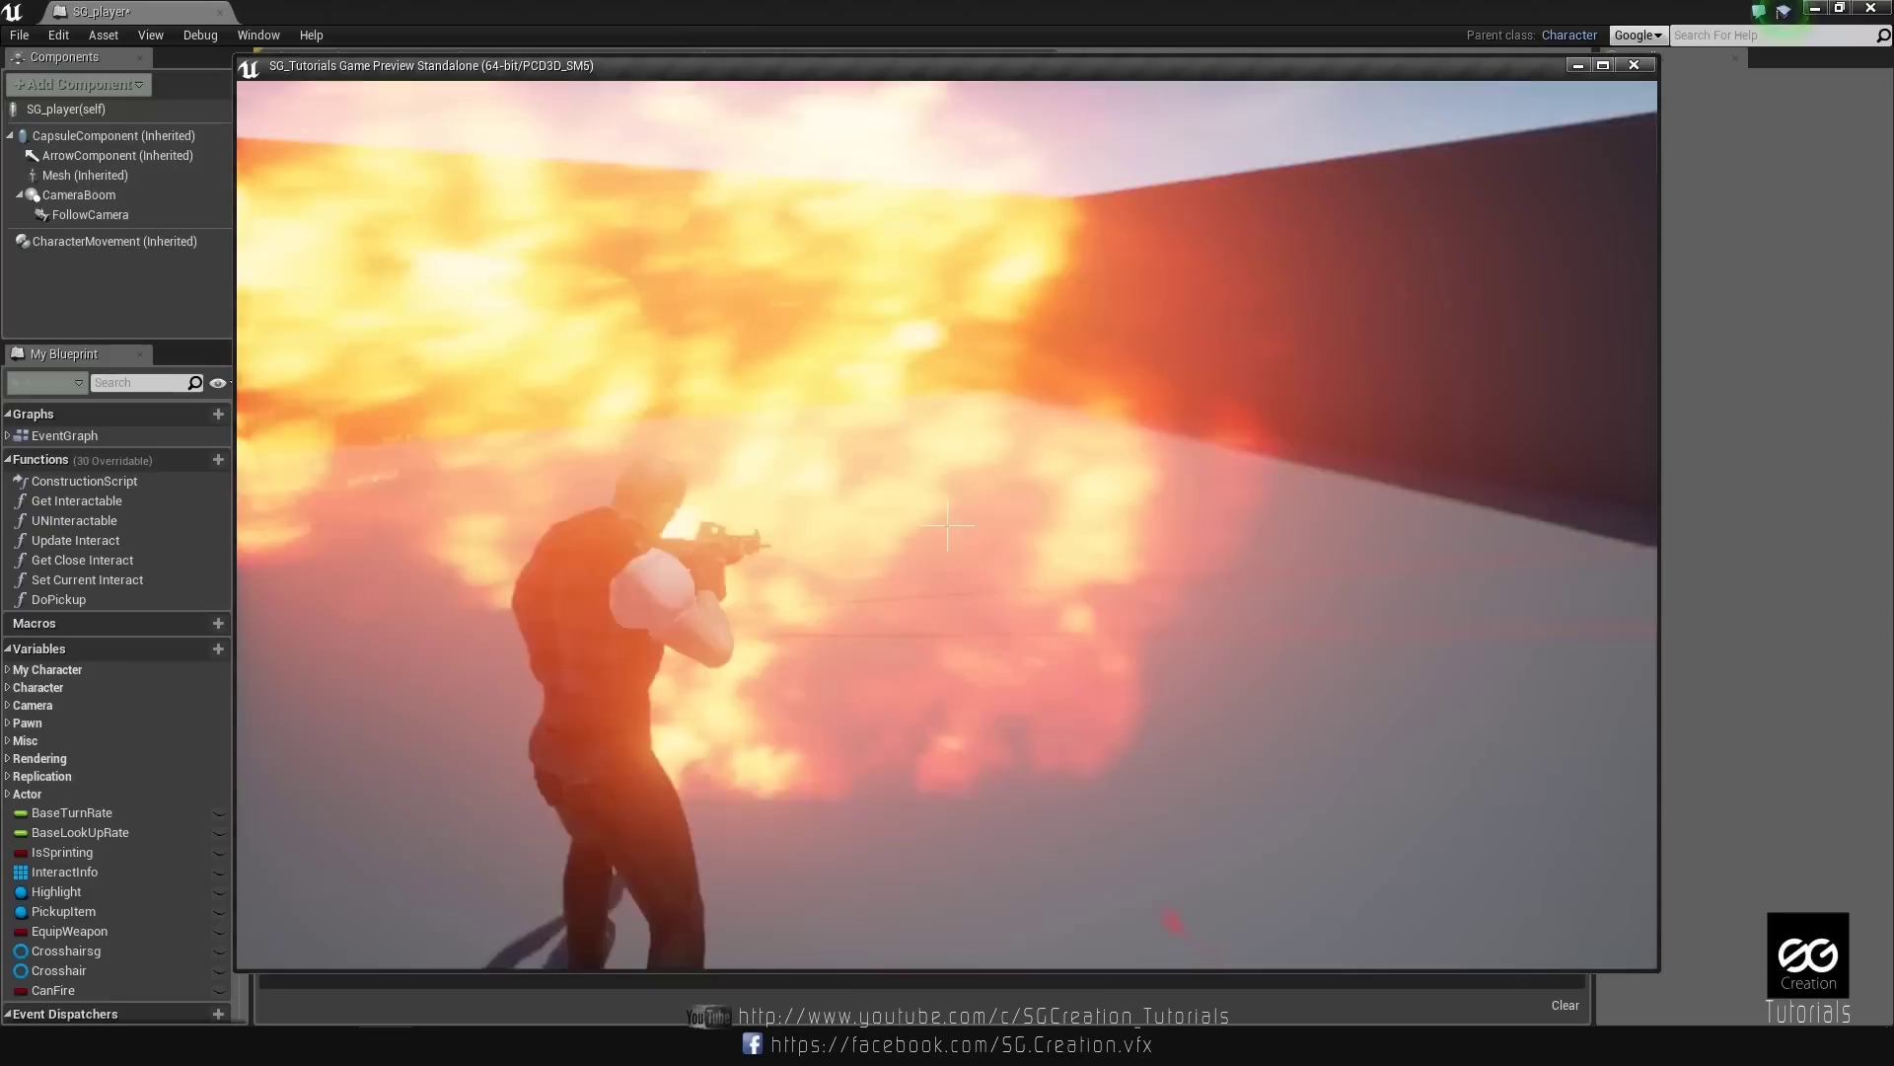
Kneel, stop aiming to sling the rifle, and run forward.
key(c)
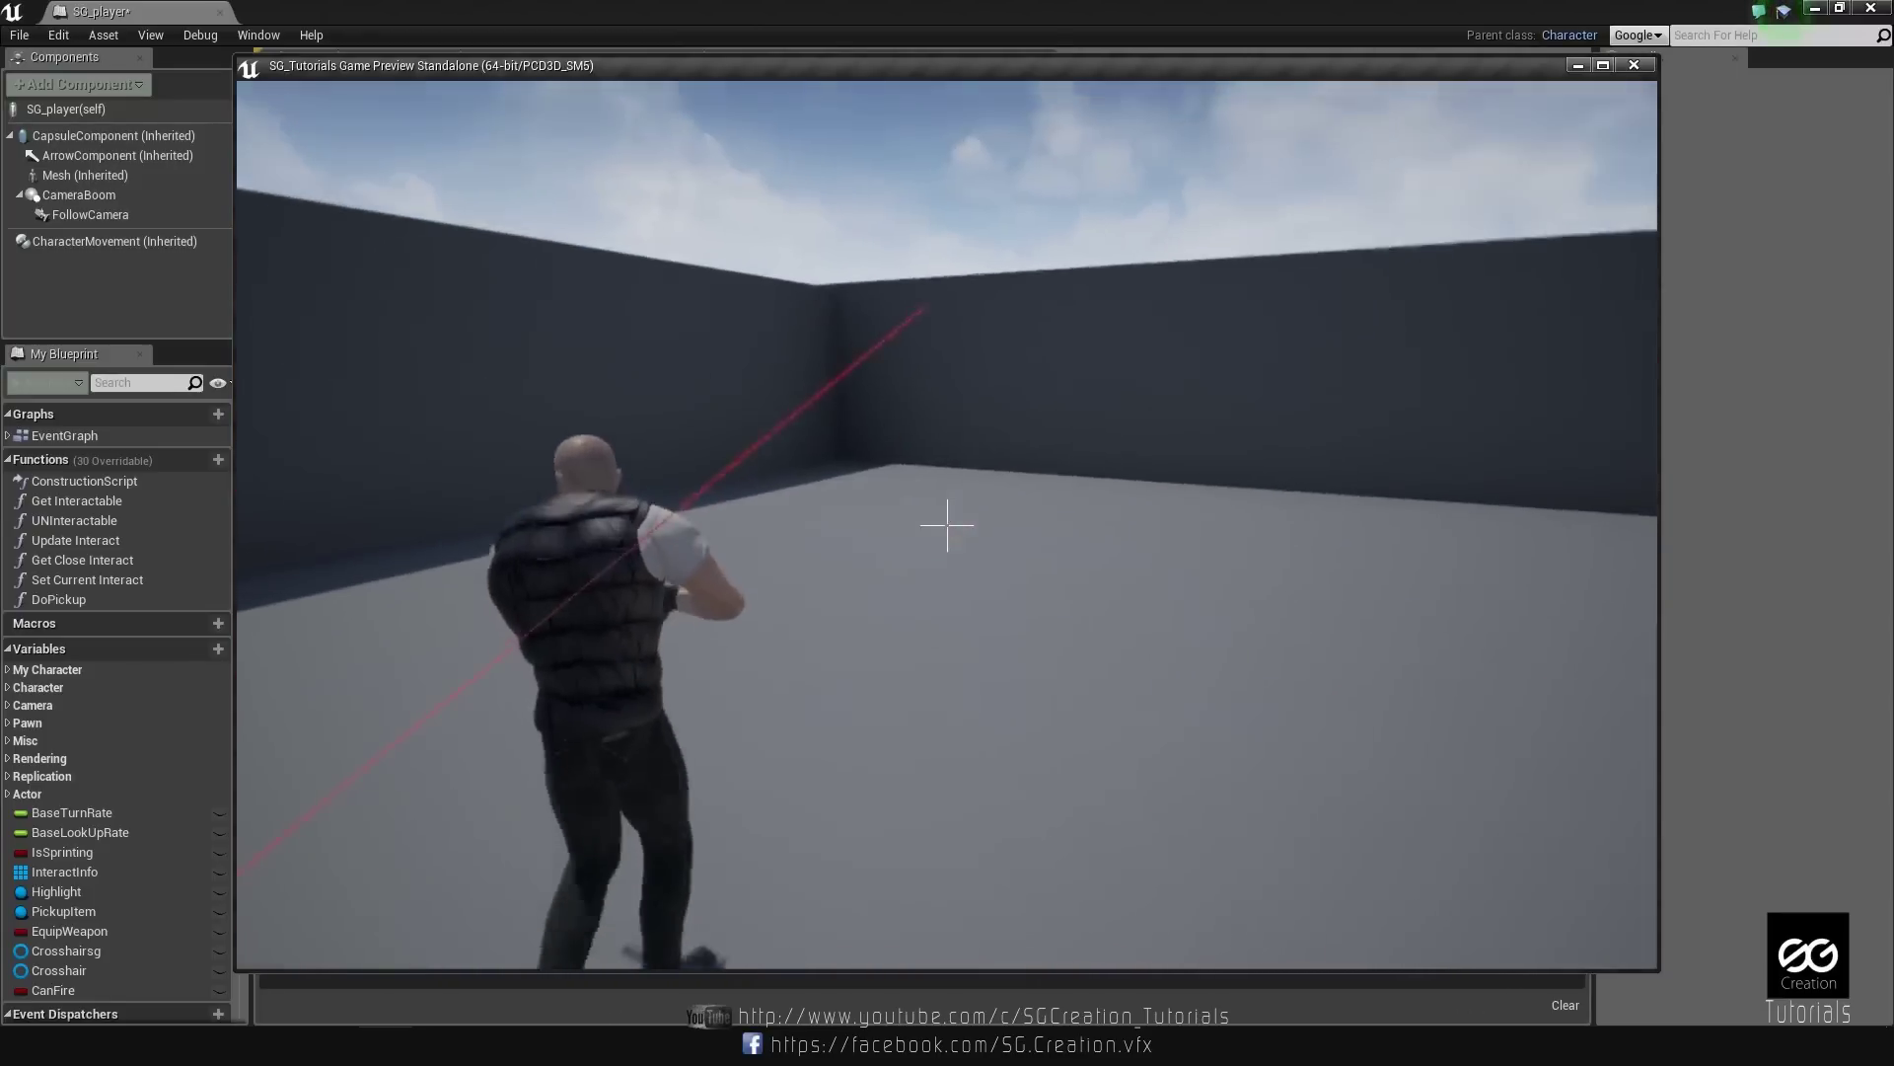
key(e)
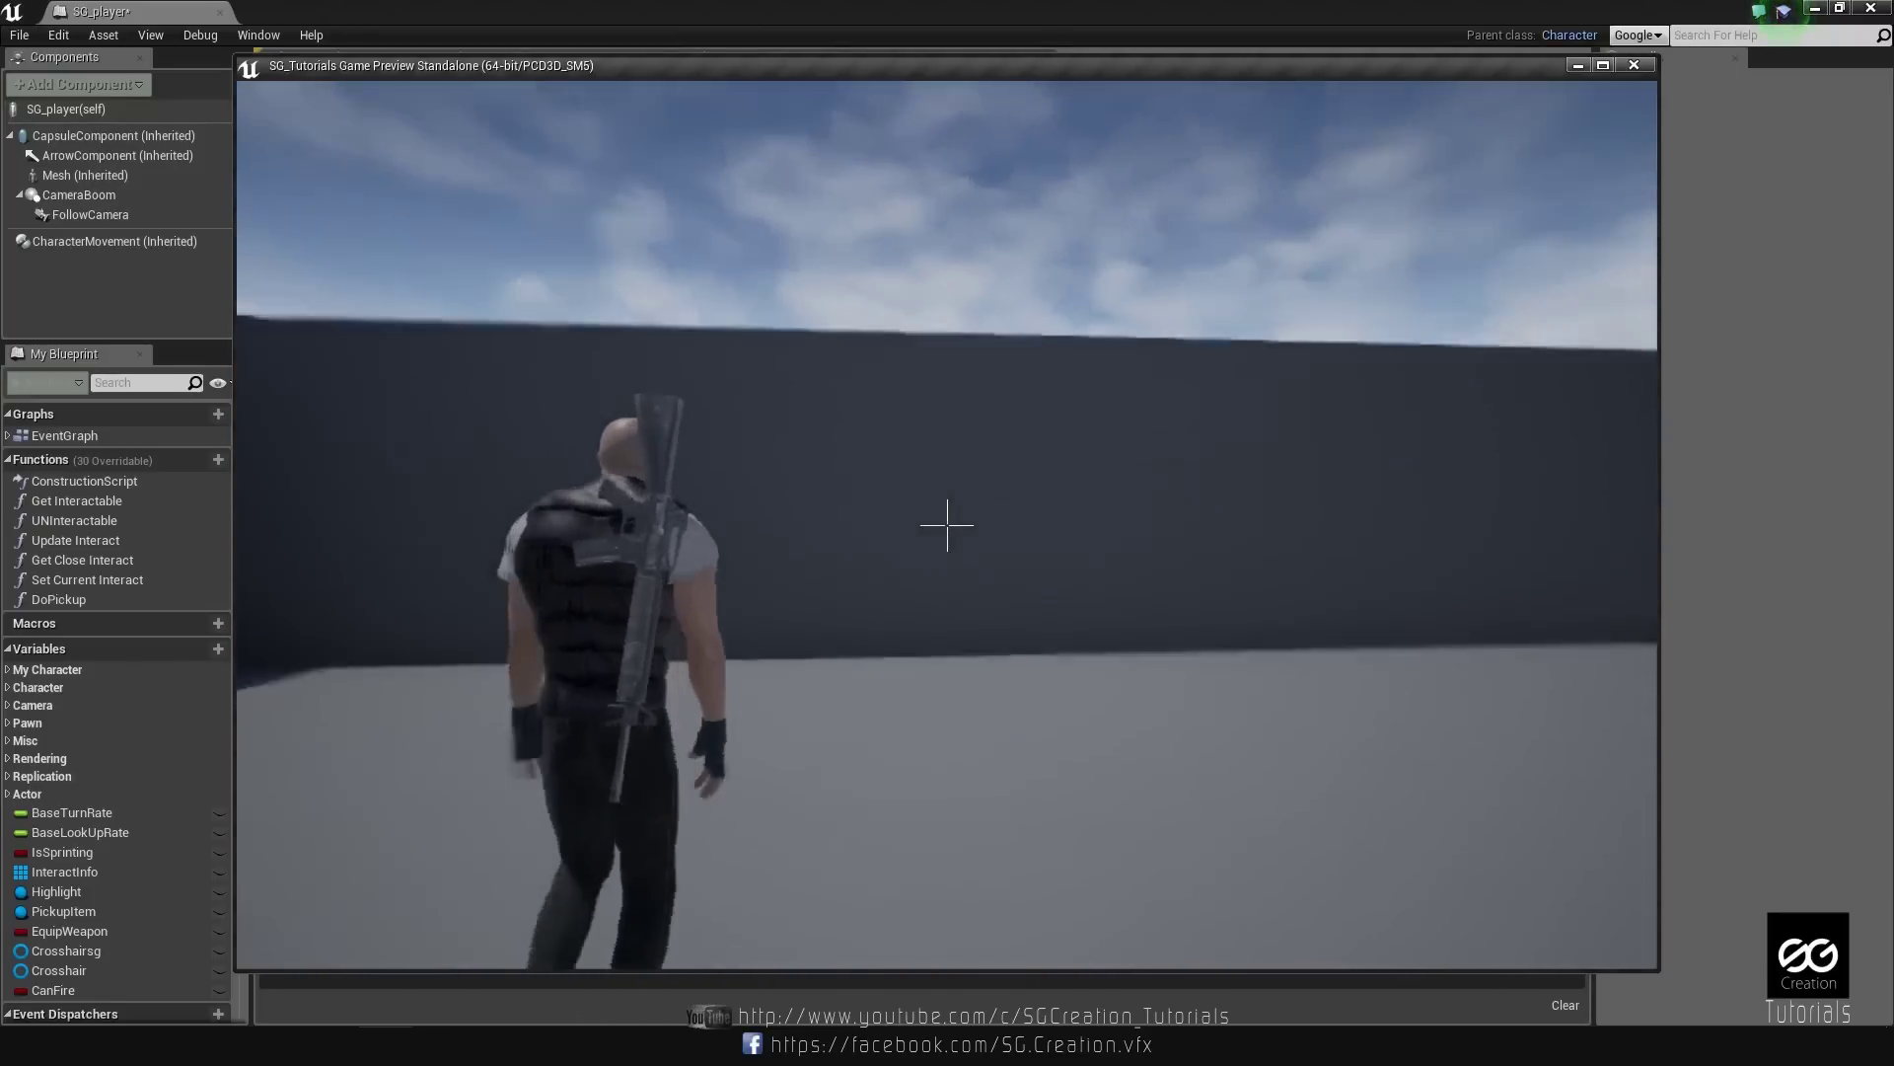
key(w)
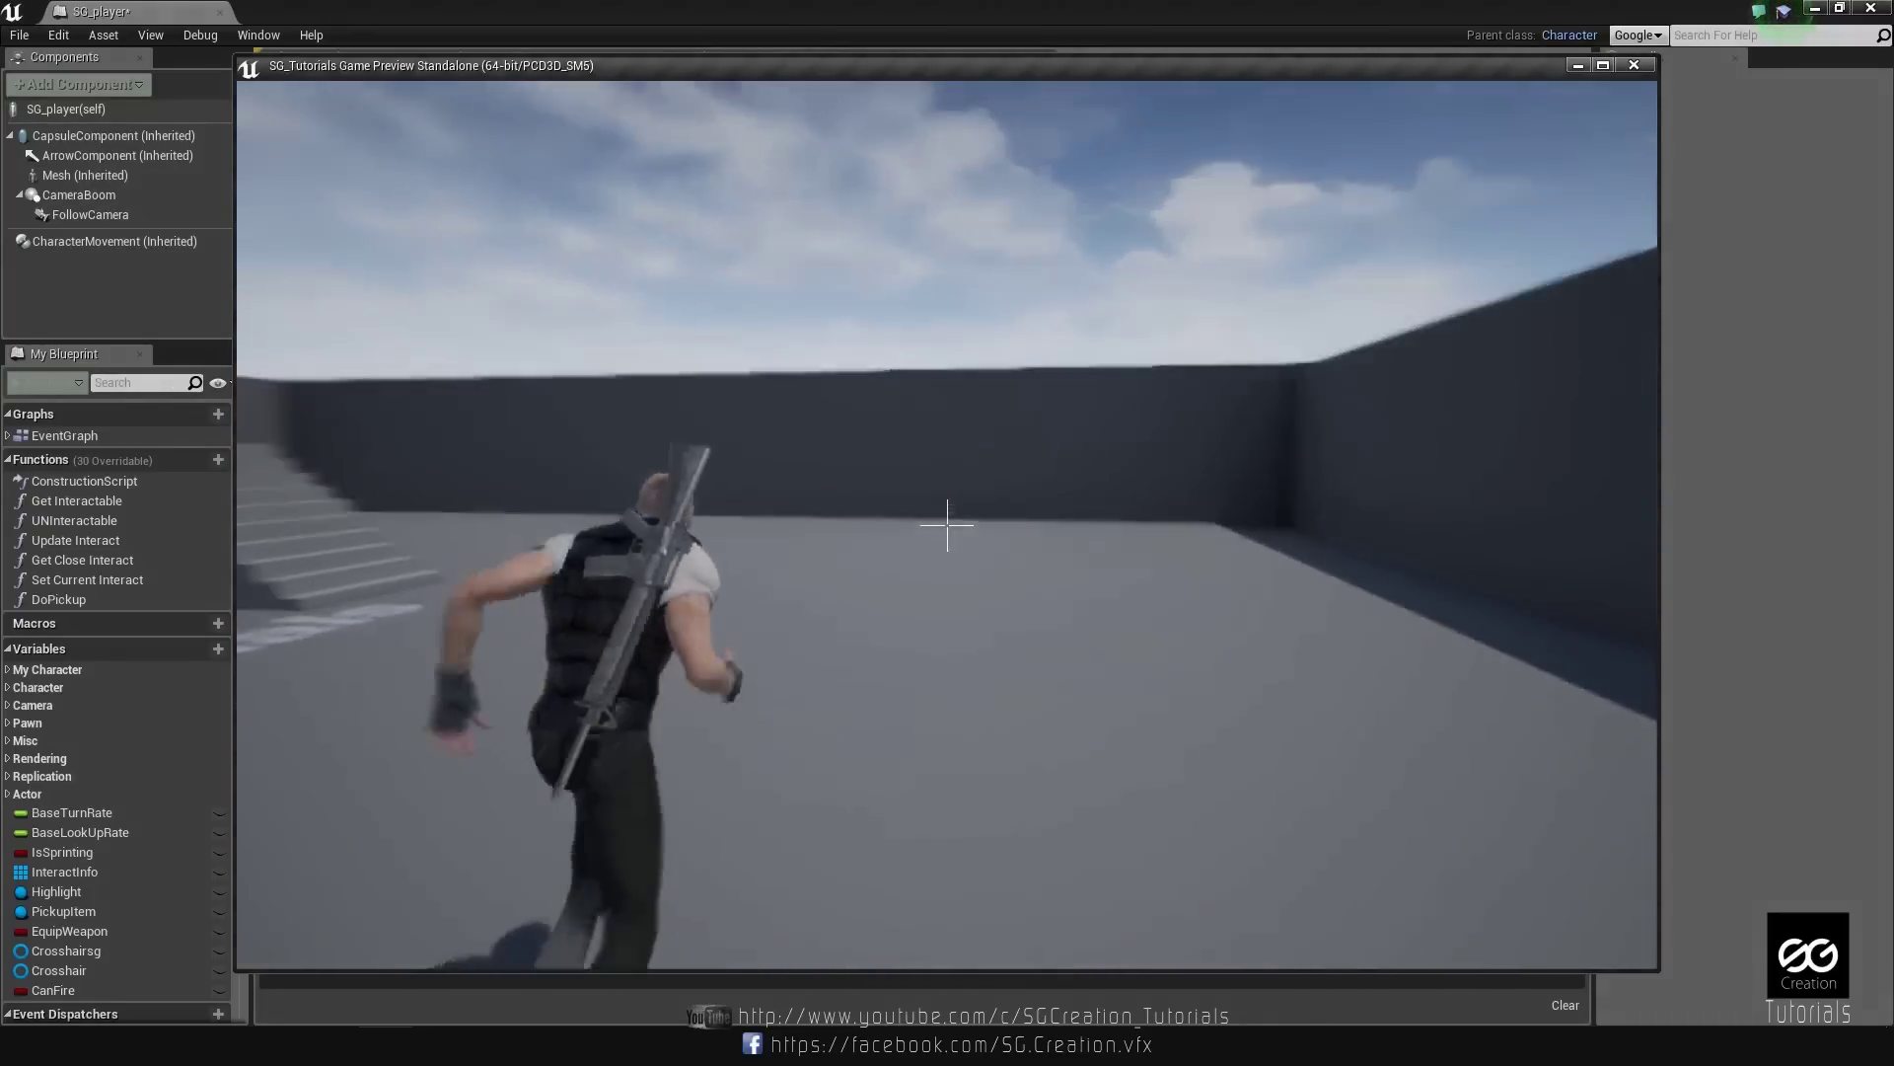